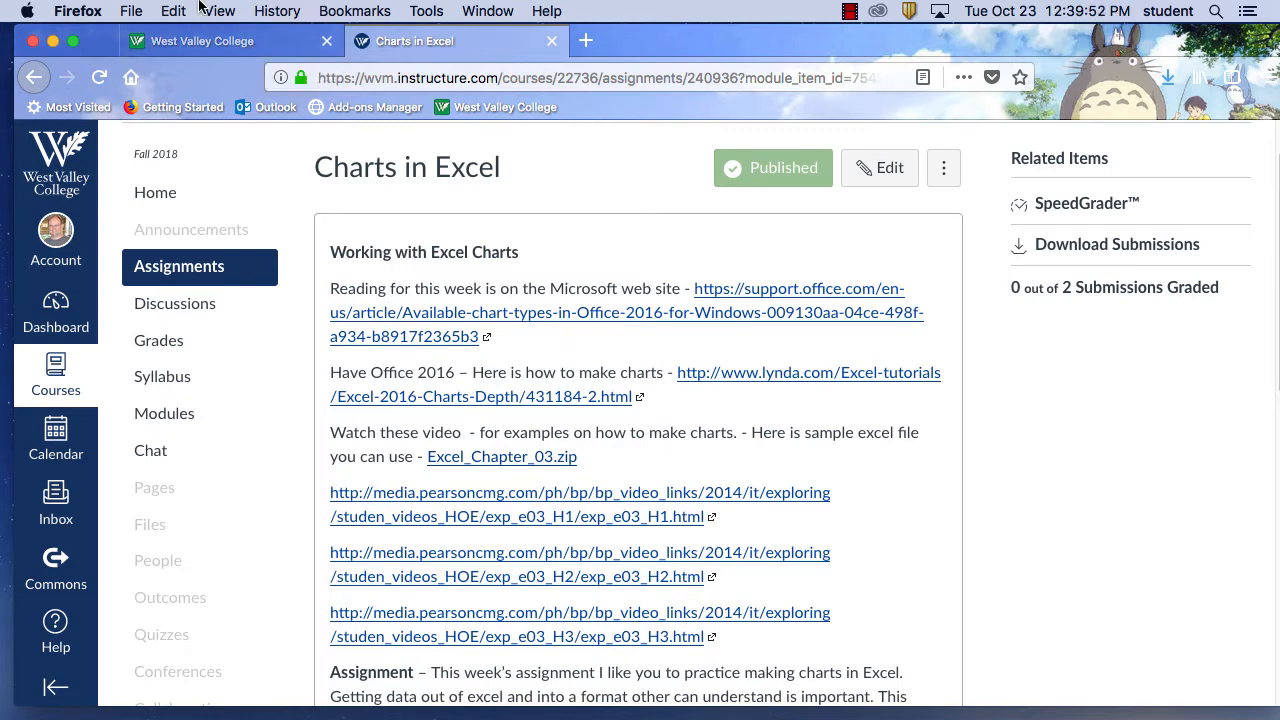
Step: Open google.com in a new browser window
left_click(131, 11)
left_click(150, 55)
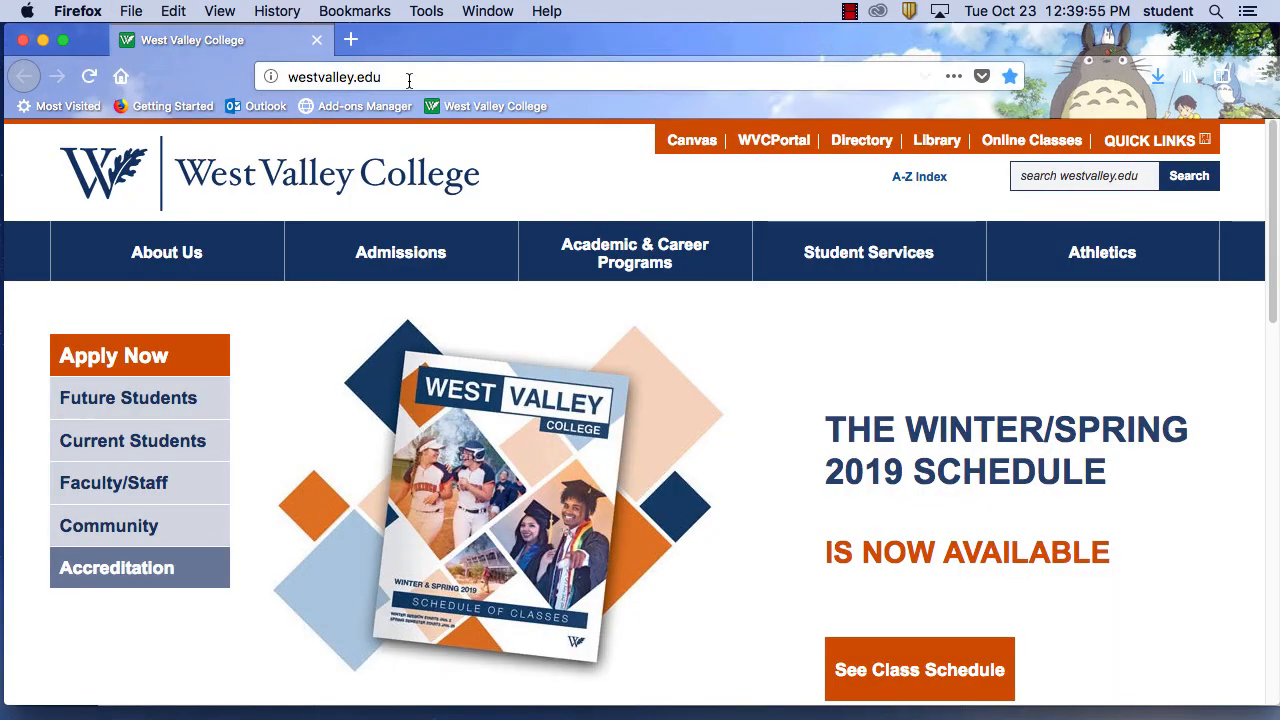
left_click(409, 80)
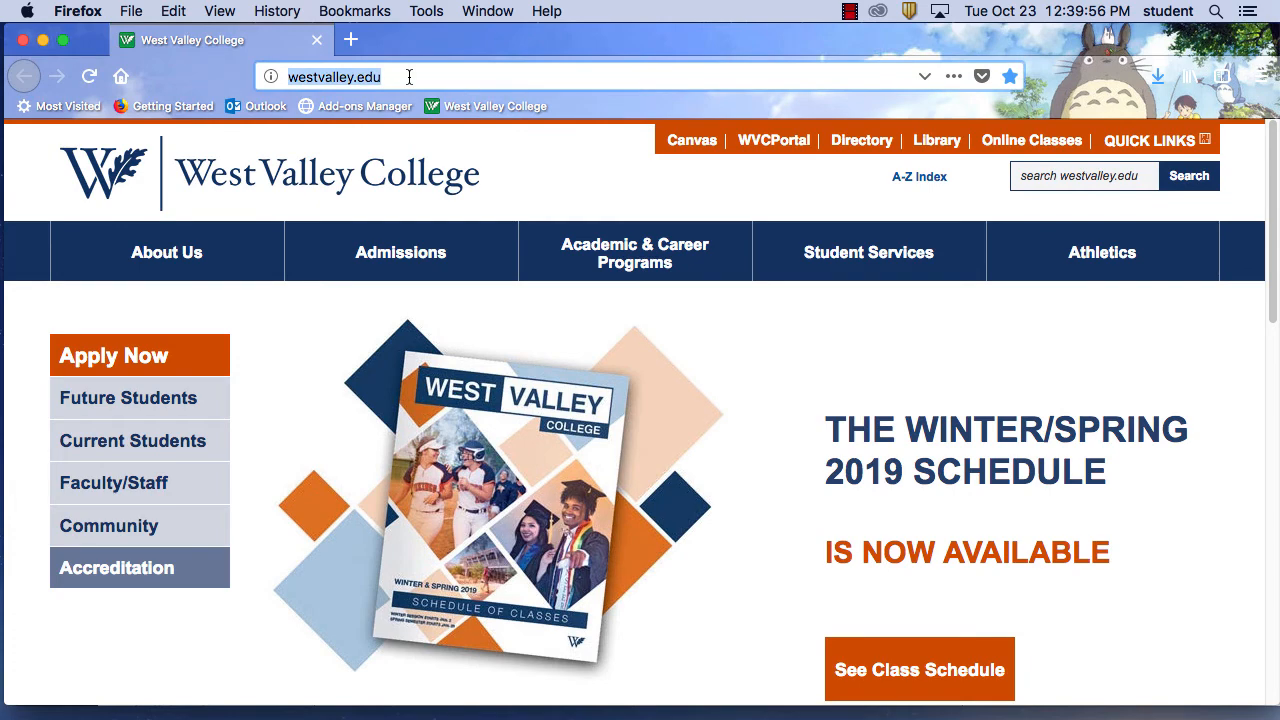
type("google.com")
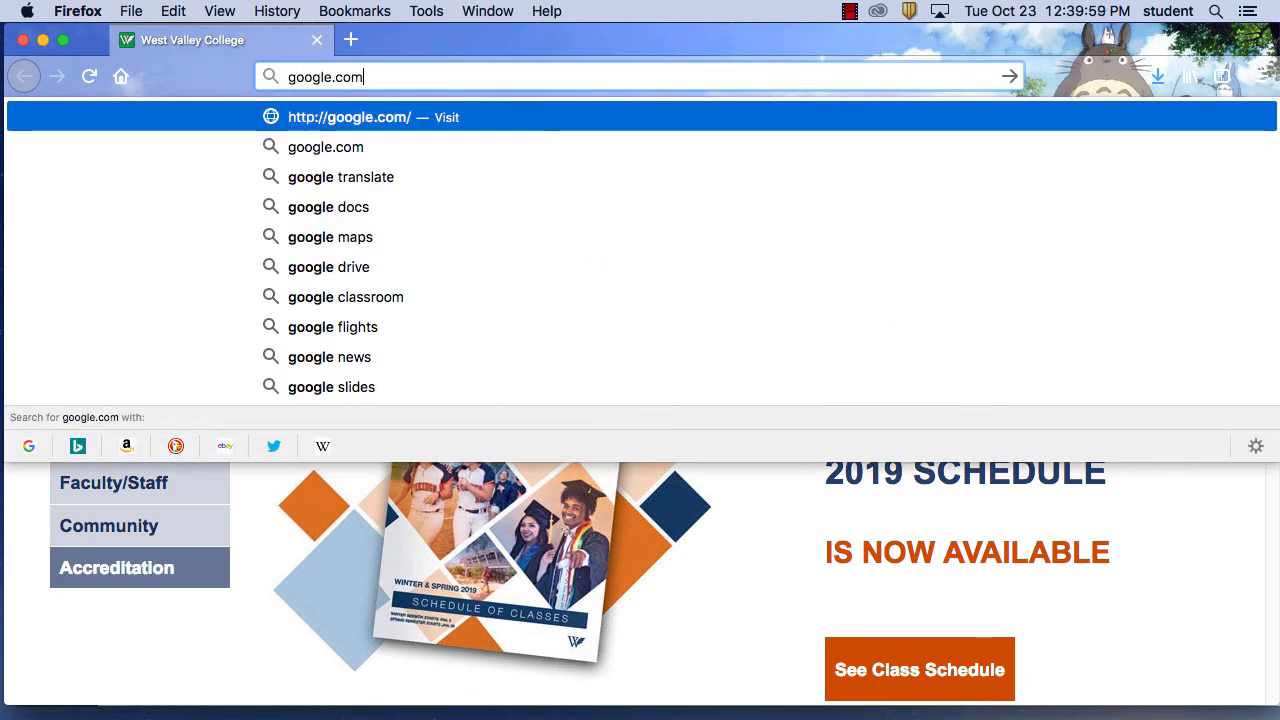
key("Return")
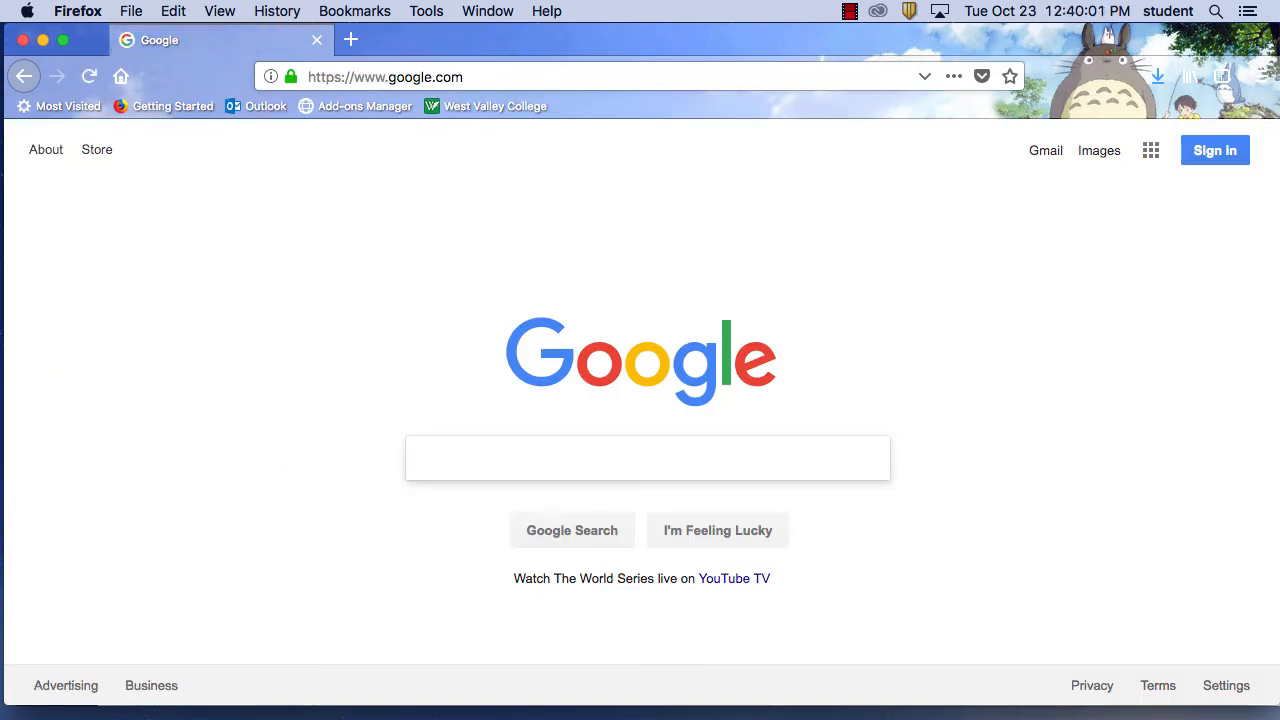
left_click(472, 457)
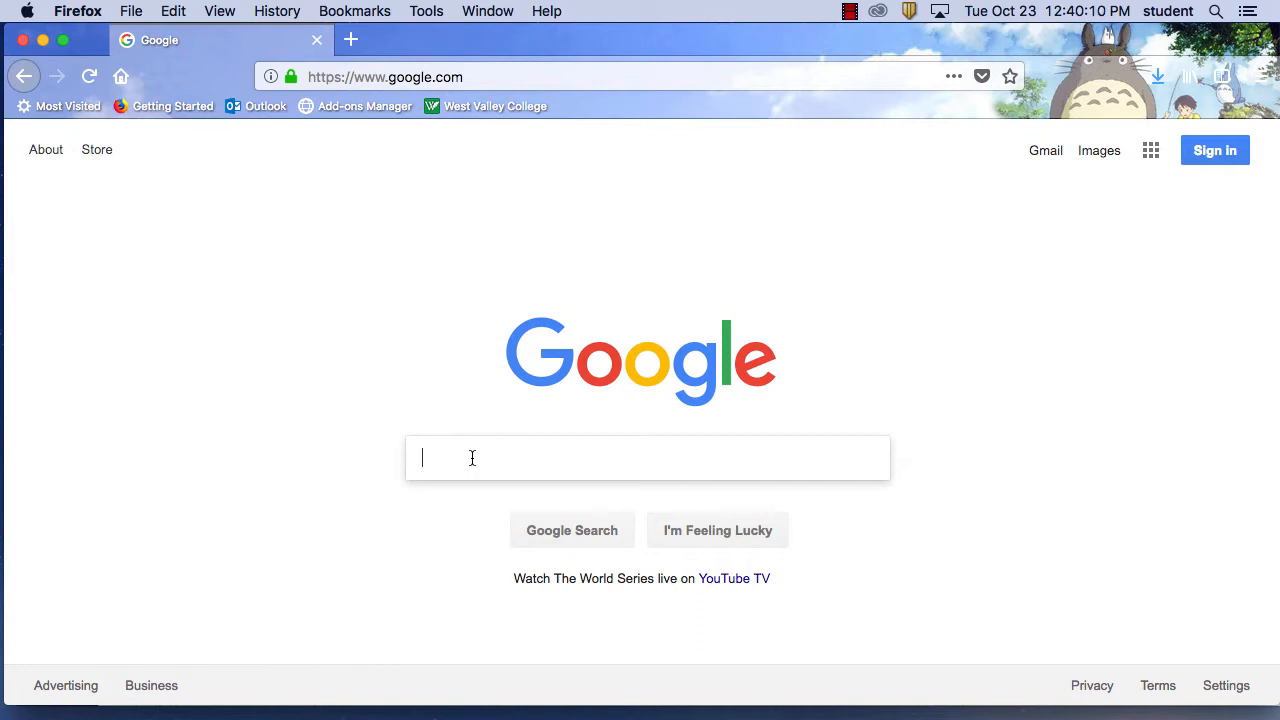
left_click(1114, 162)
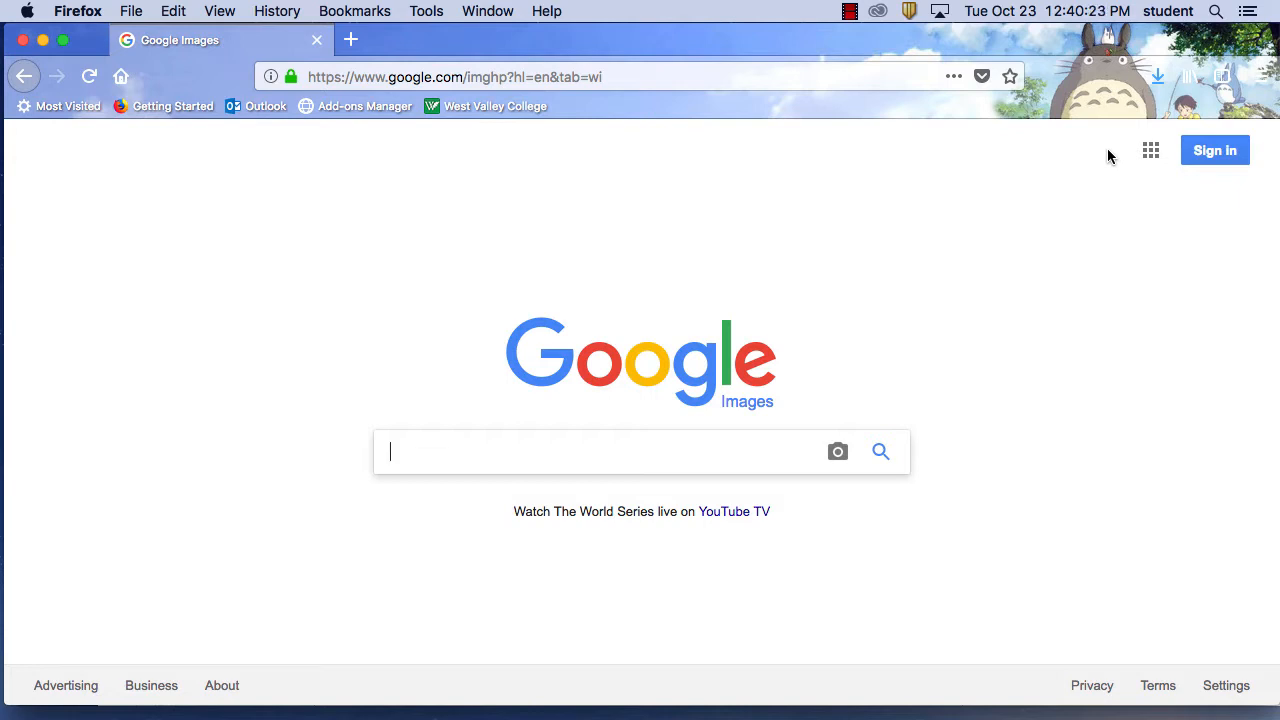
left_click_drag(461, 77, 707, 76)
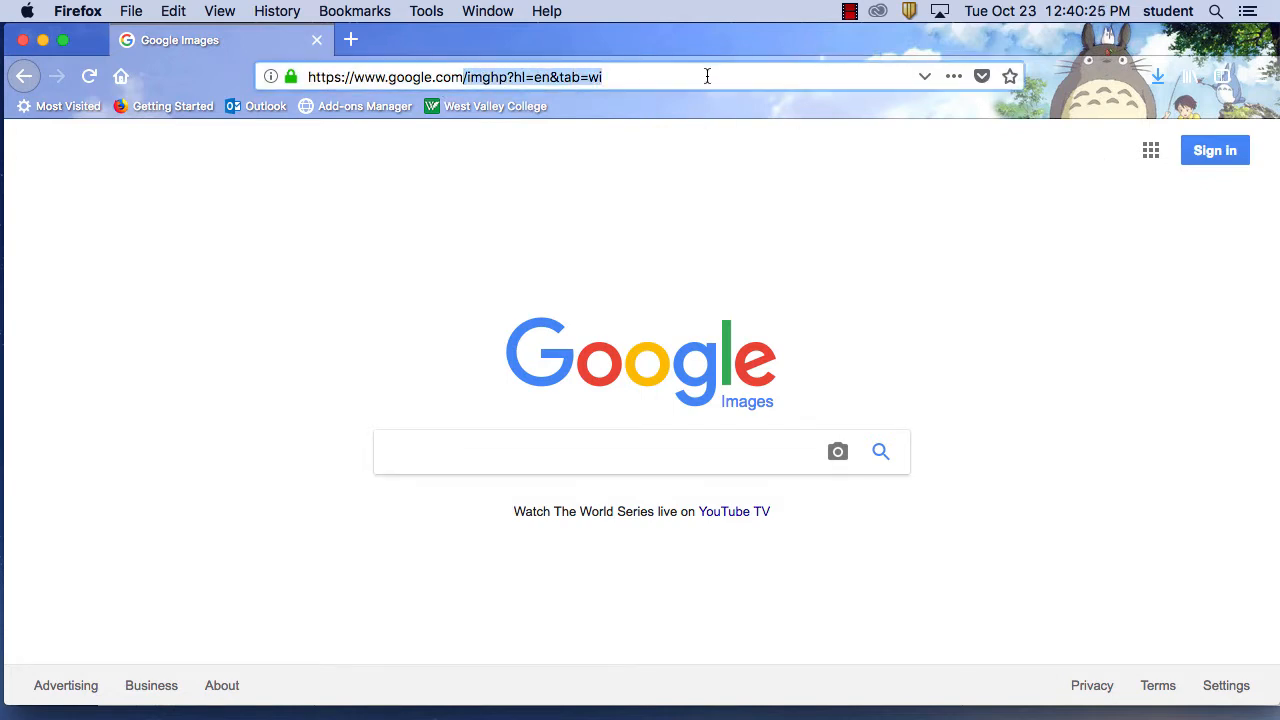
key("BackSpace")
key("Return")
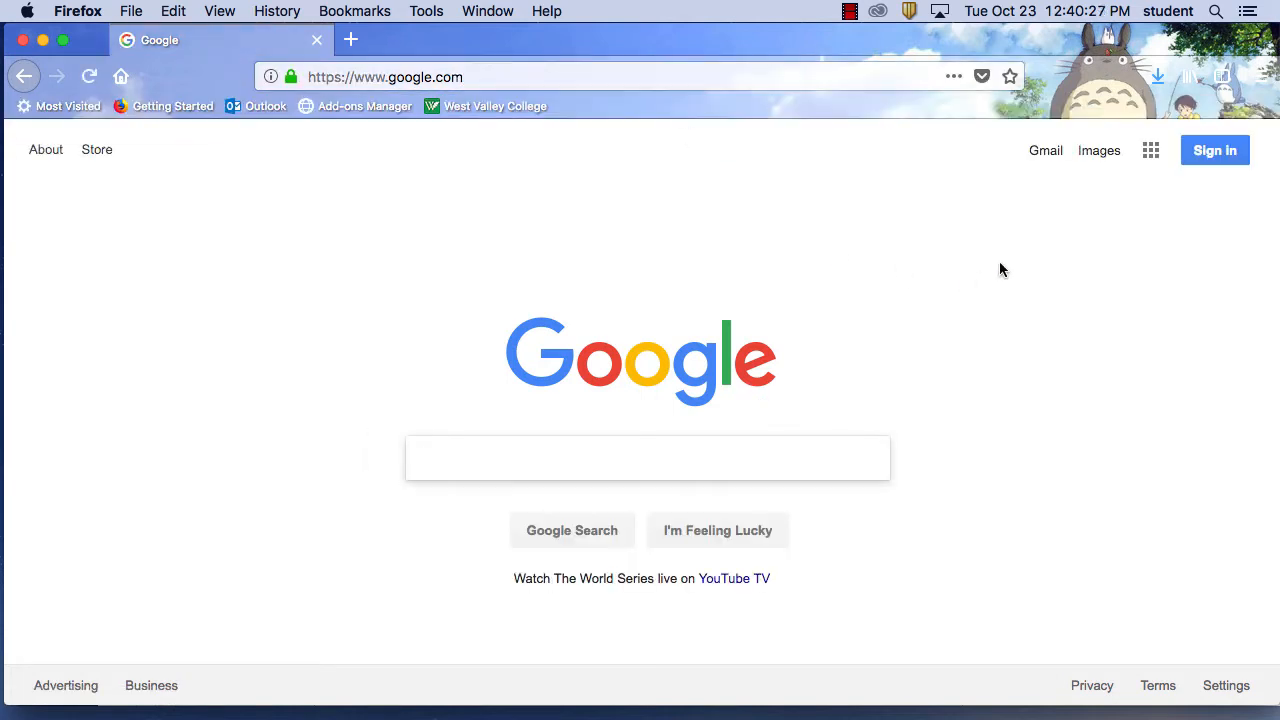
Step: Search Google Images for "once upon time west"
left_click(1099, 151)
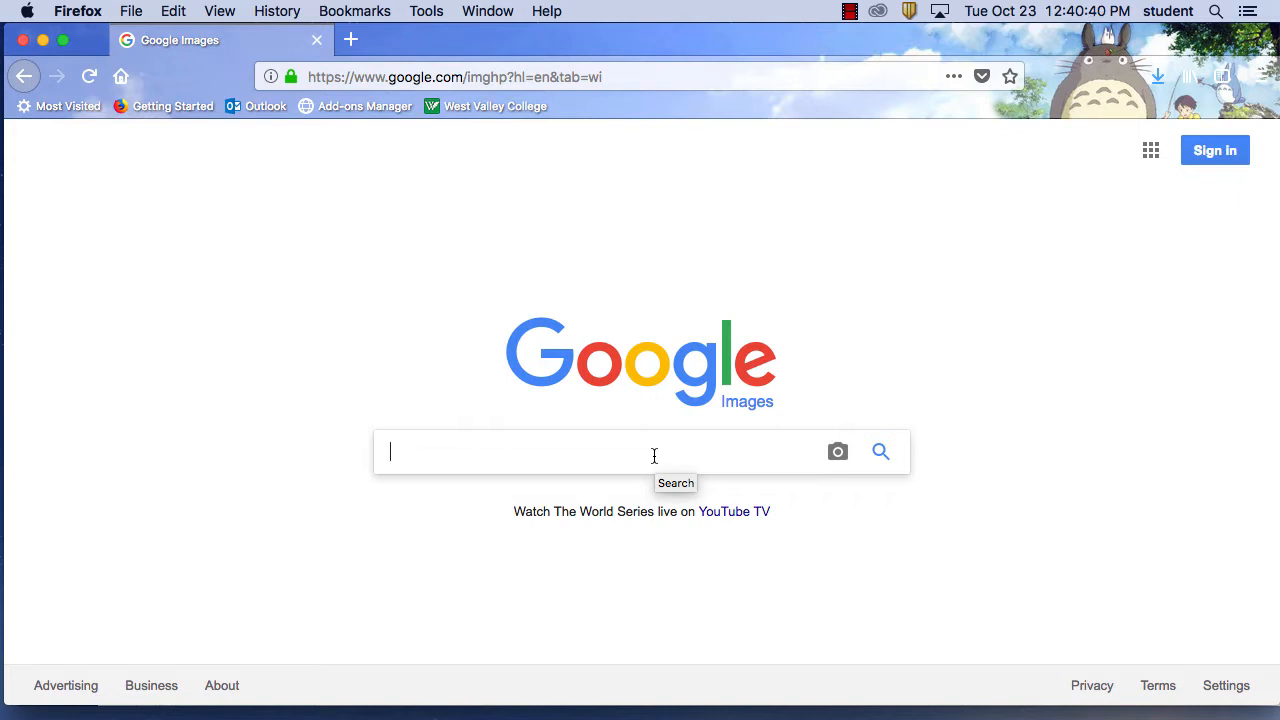
type("once ")
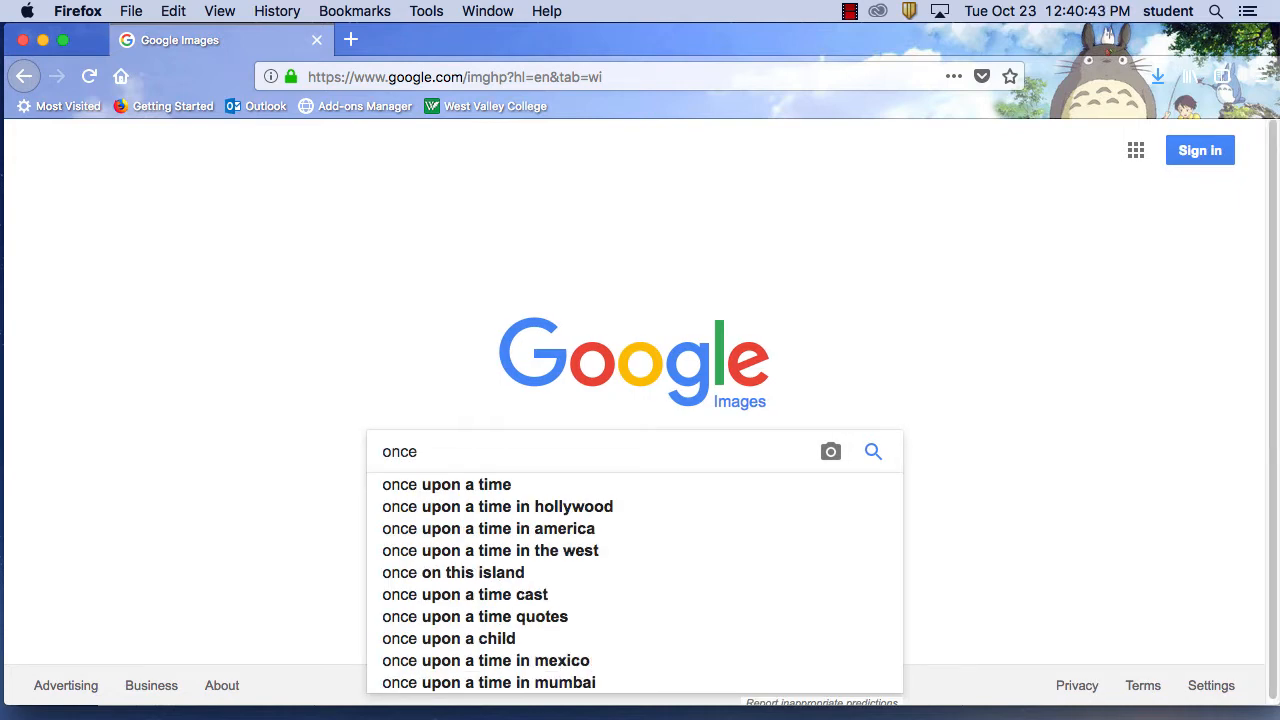
type("upon time")
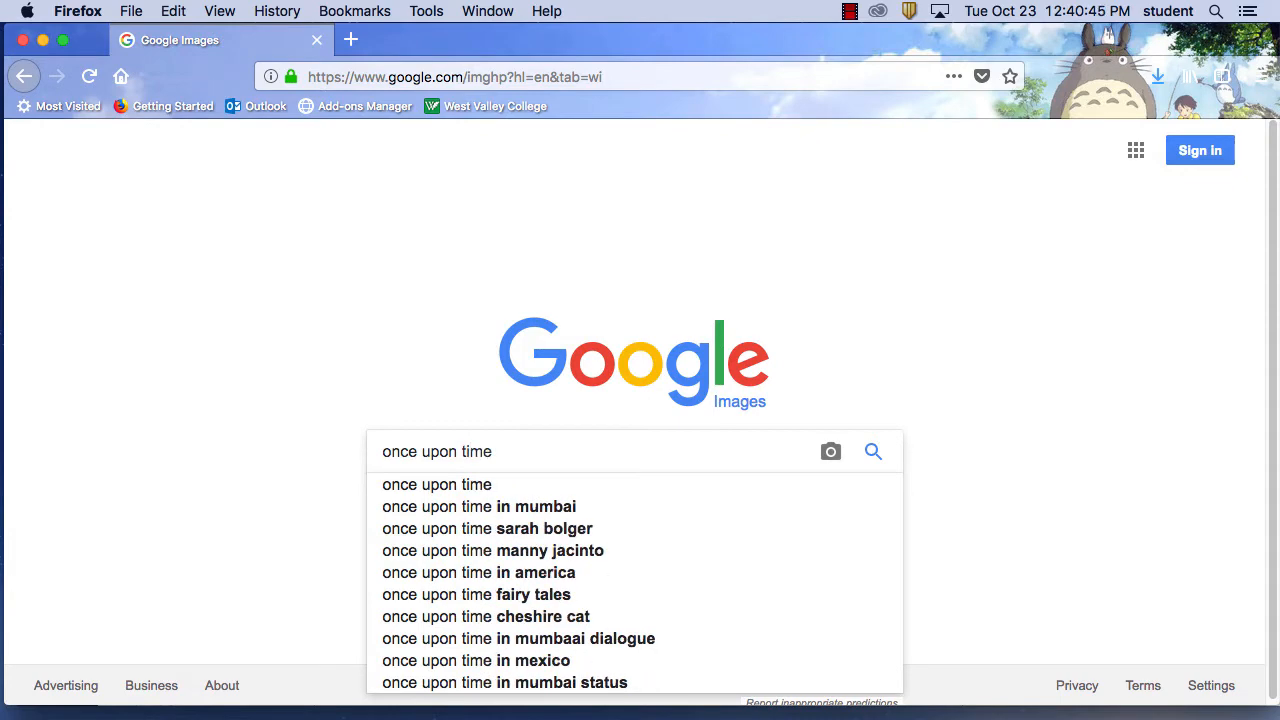
type(" west")
key("Return")
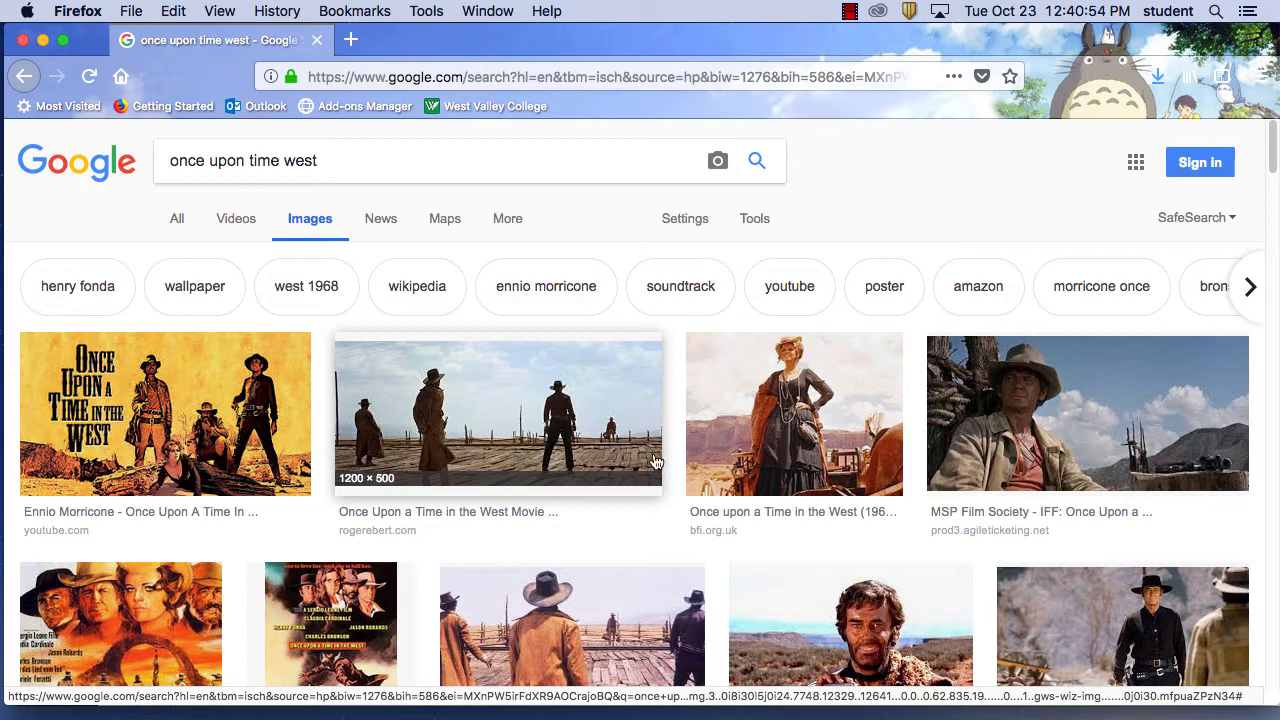
Step: Preview the Stream On Demand image of the long-coated gunmen seen from behind on the wooden platform
scroll(1077, 575, "down", 3)
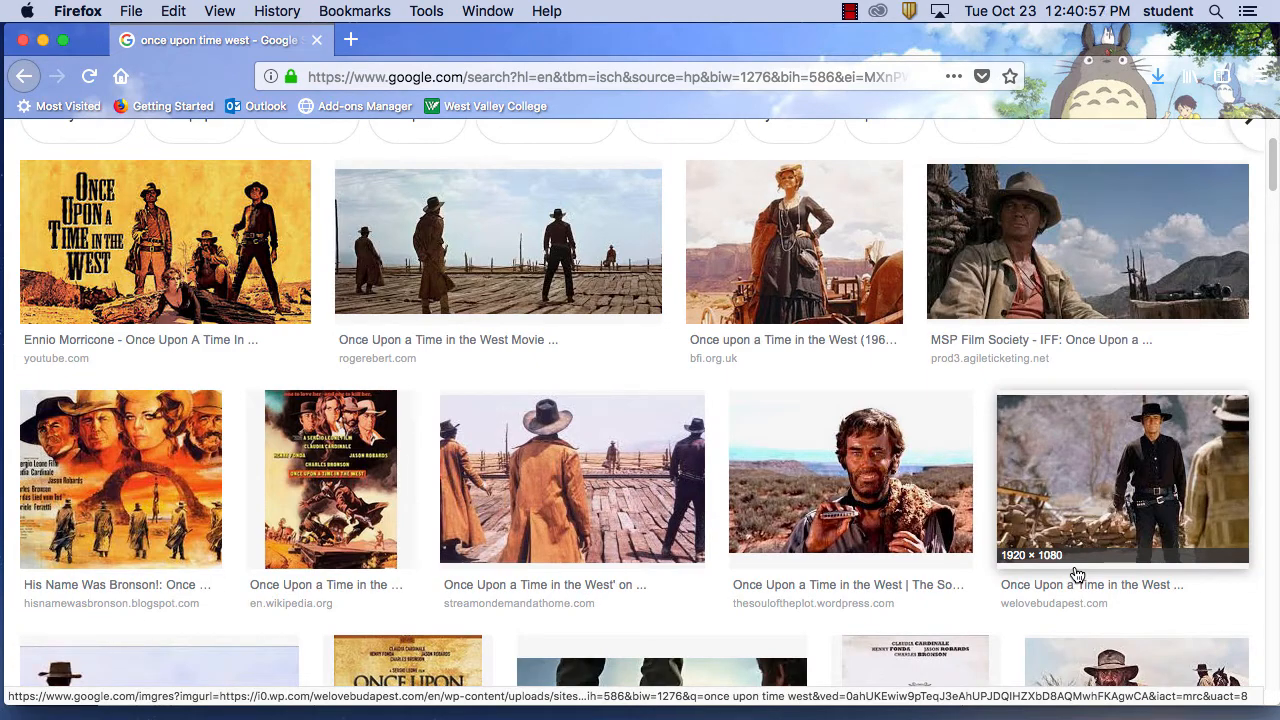
left_click(608, 473)
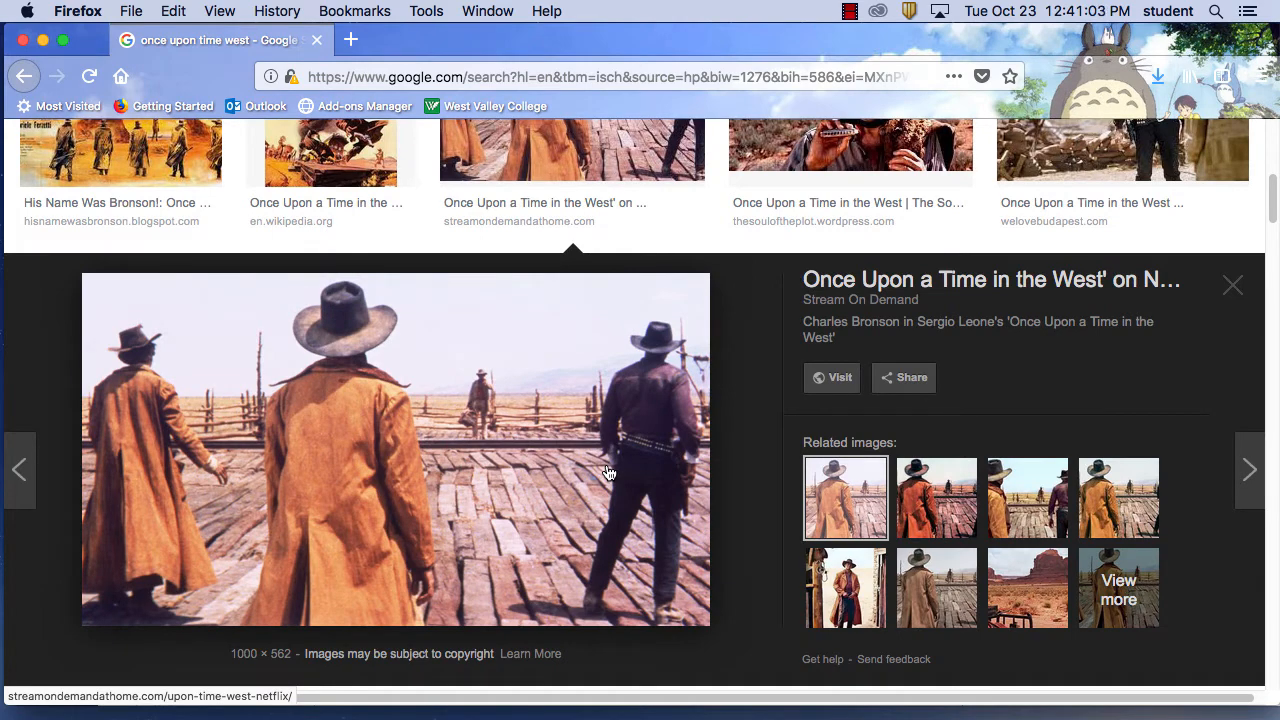
scroll(1045, 250, "up", 1)
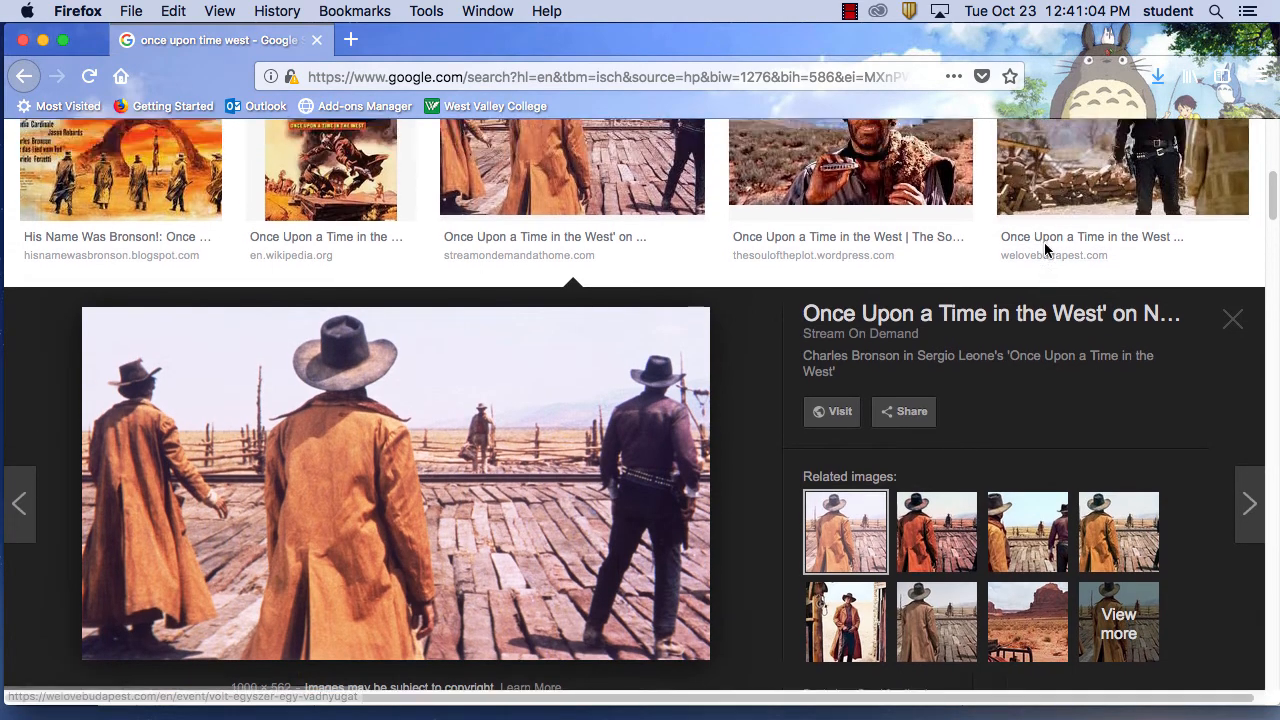
scroll(1110, 445, "up", 3)
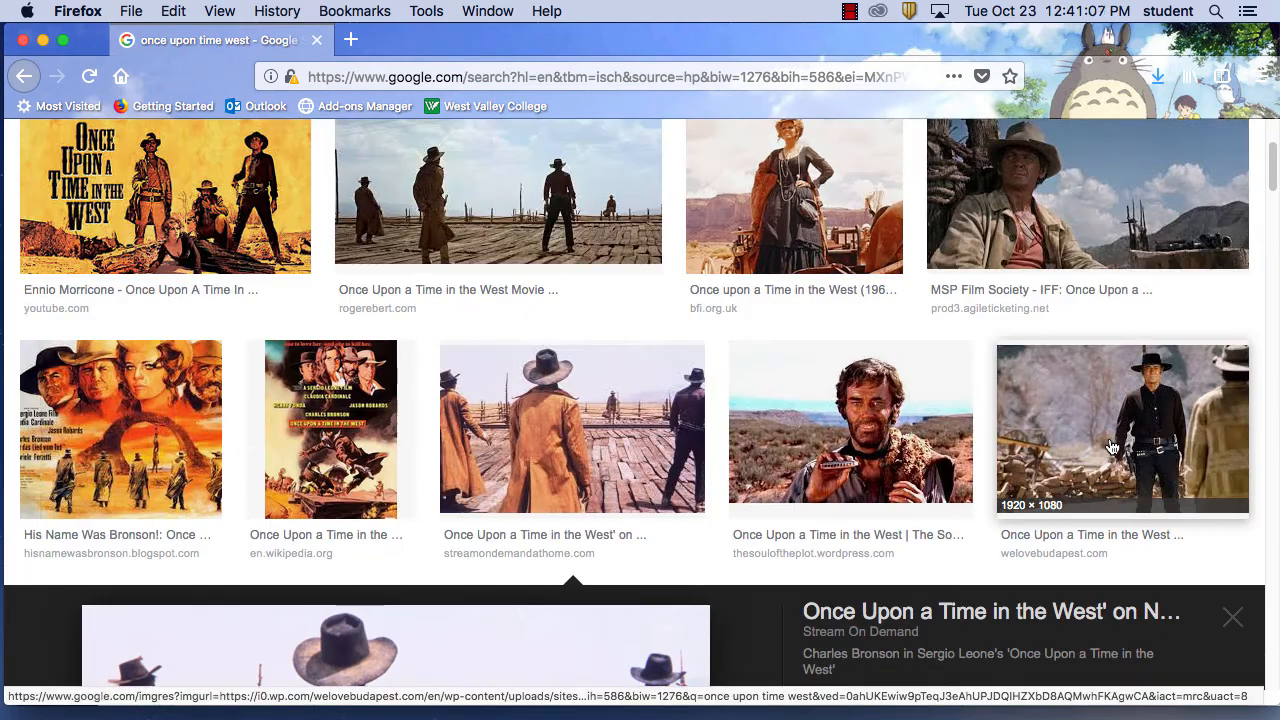
Step: Save the WeLoveBudapest image of the gunslinger in black to the Desktop as once_upon_a_time
left_click(1126, 425)
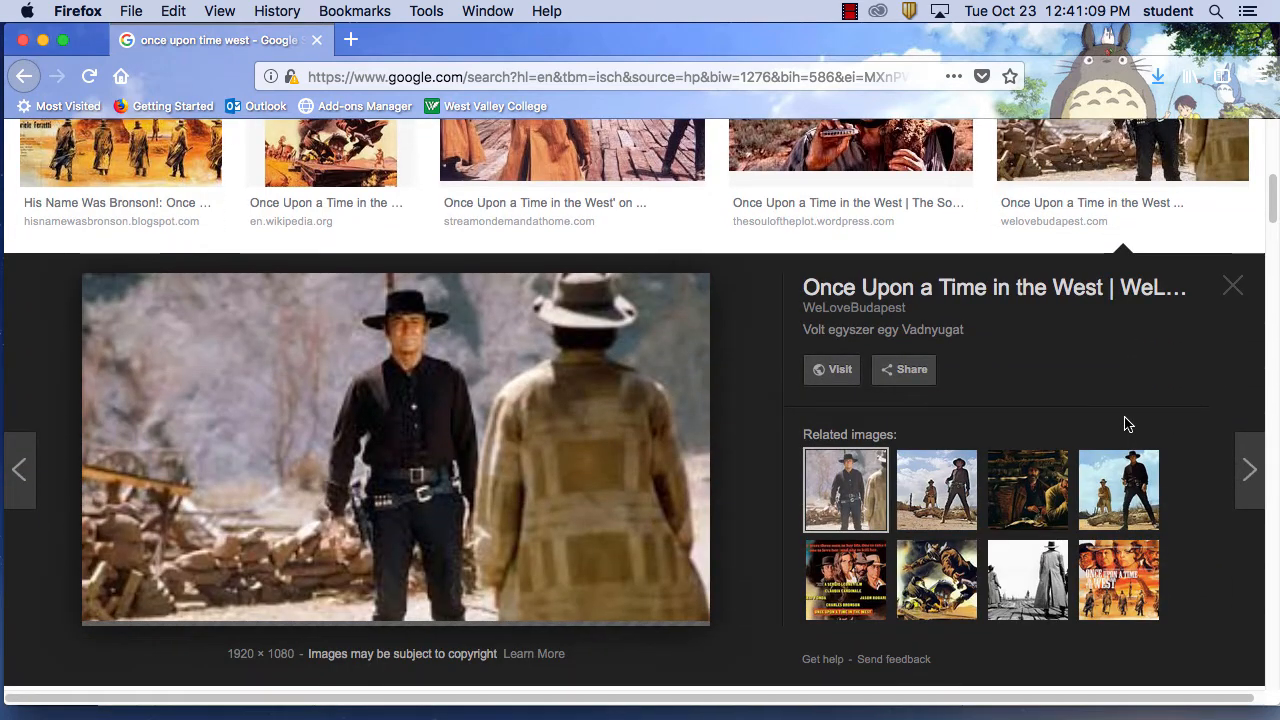
right_click(408, 416)
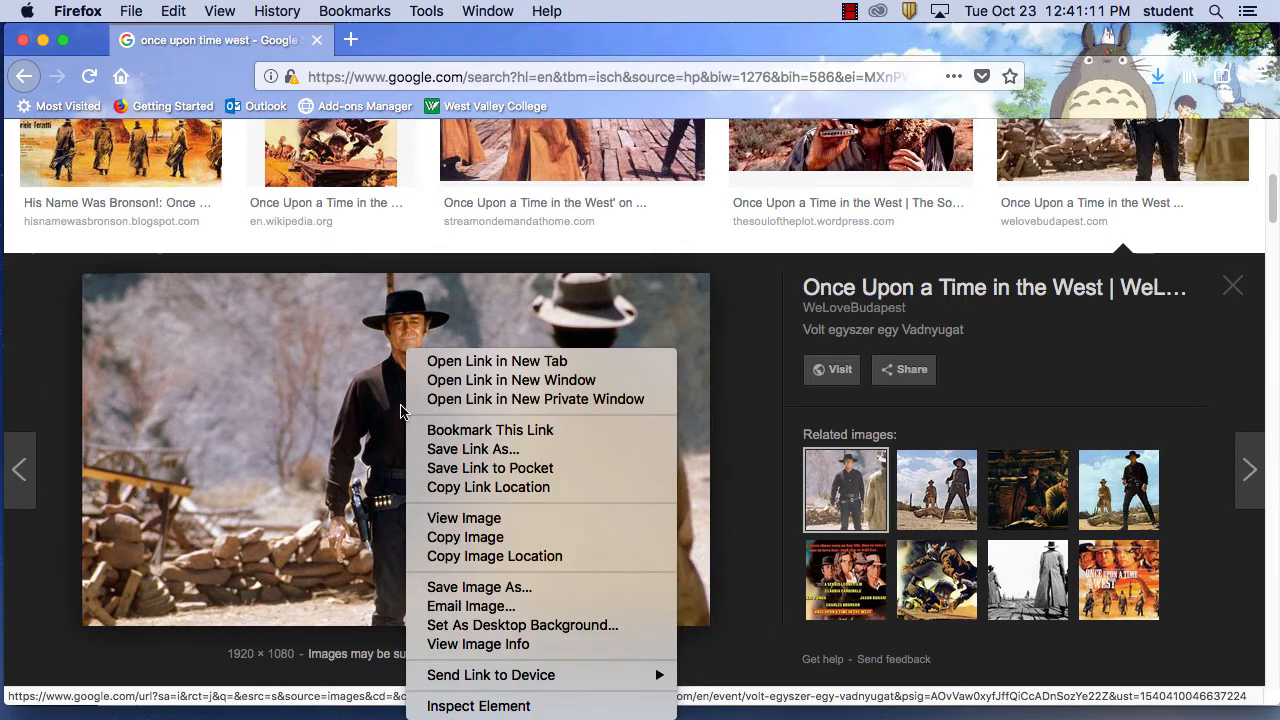
left_click(540, 588)
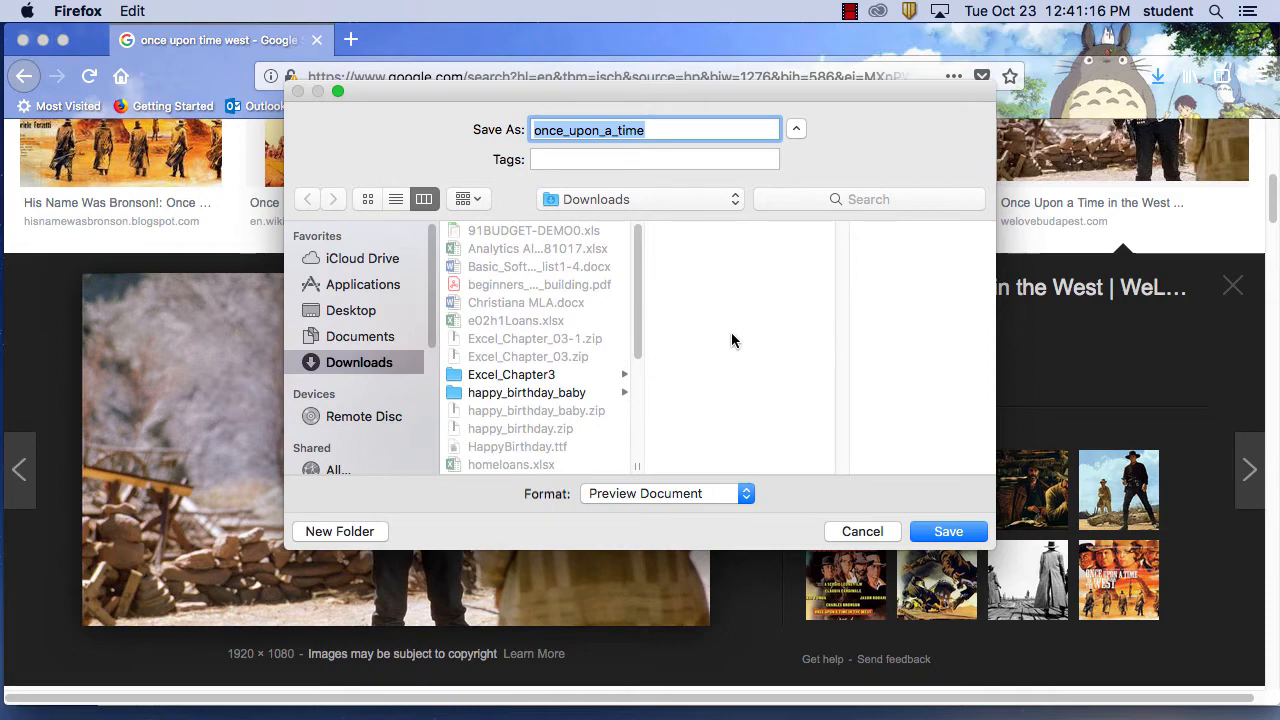
left_click(356, 314)
left_click(956, 536)
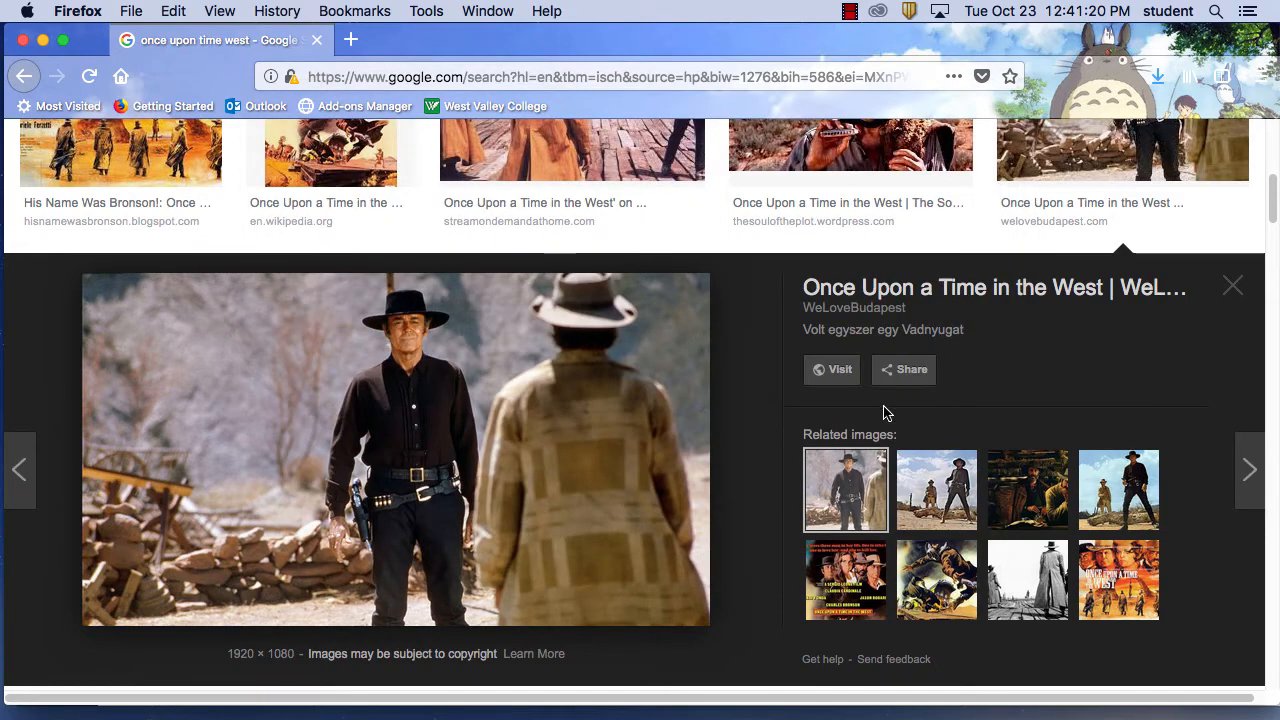
Step: Save the IMDb image of the woman in front of the red desert rocks to the Desktop under its suggested name
scroll(746, 402, "down", 10)
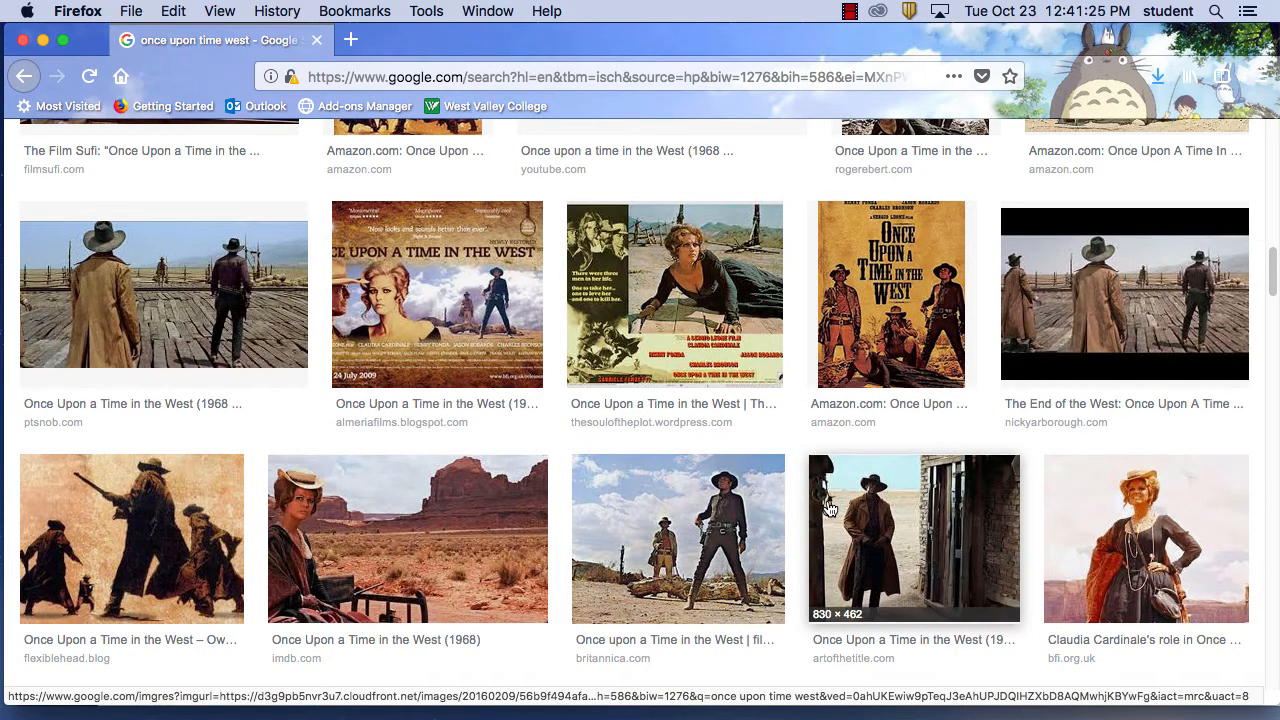
left_click(465, 537)
right_click(404, 438)
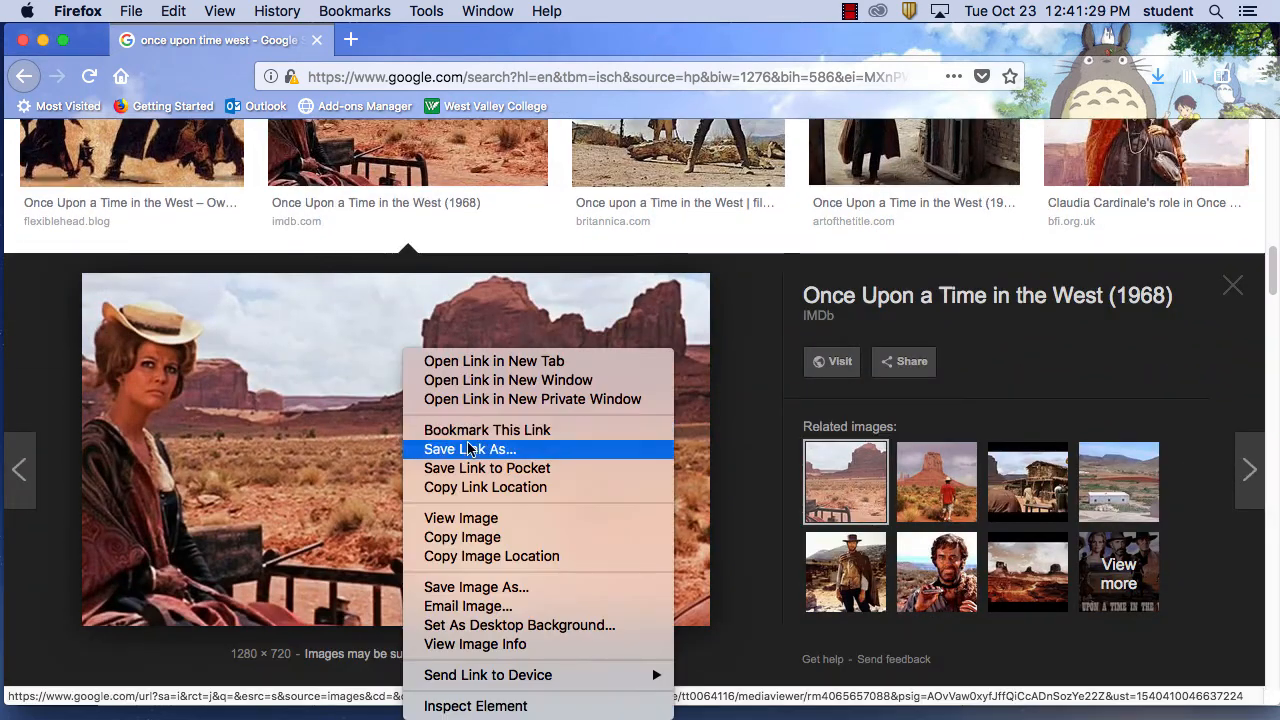
left_click(522, 588)
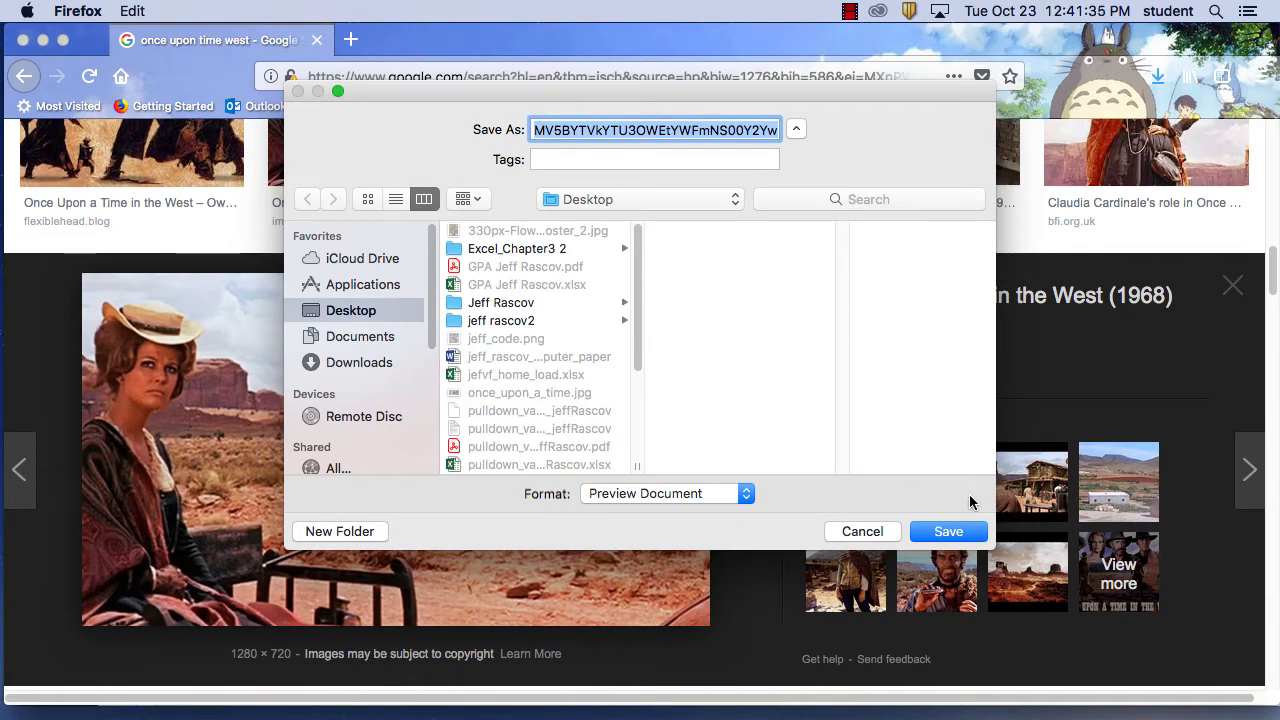
left_click(955, 531)
key("Escape")
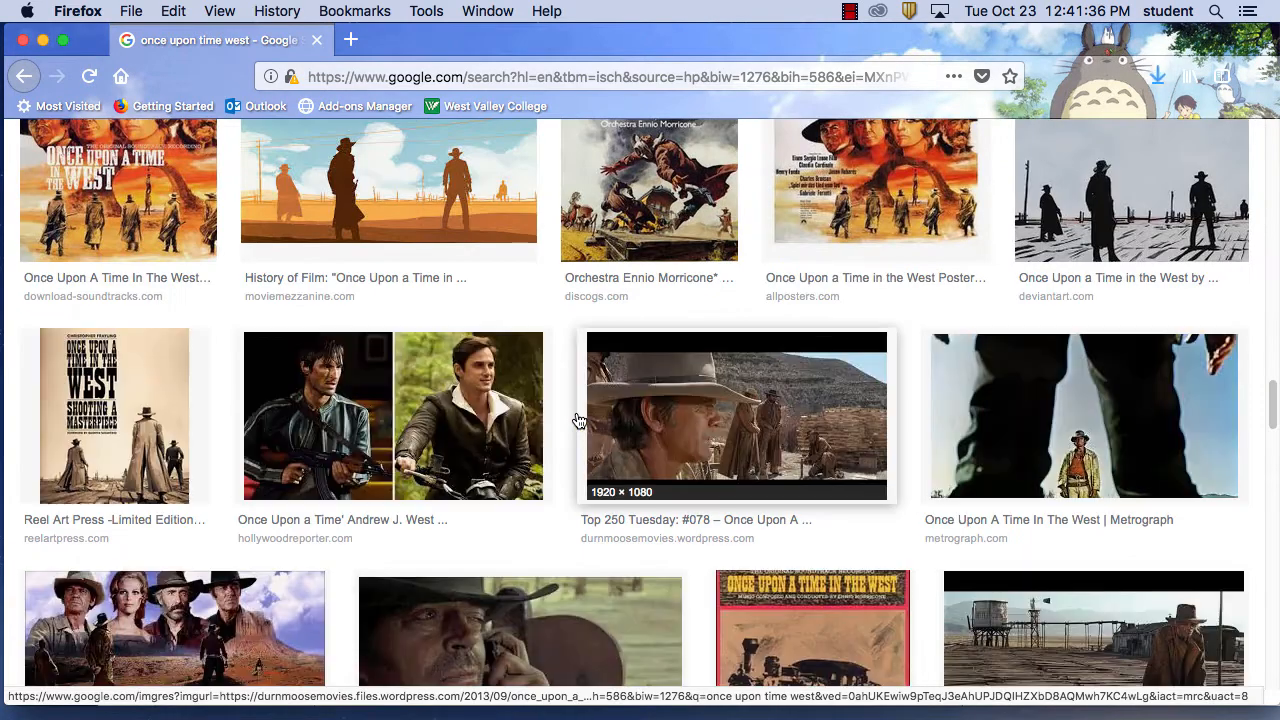
Step: Leave the image results and go to thenounproject.com
scroll(578, 420, "down", 5)
scroll(578, 420, "up", 8)
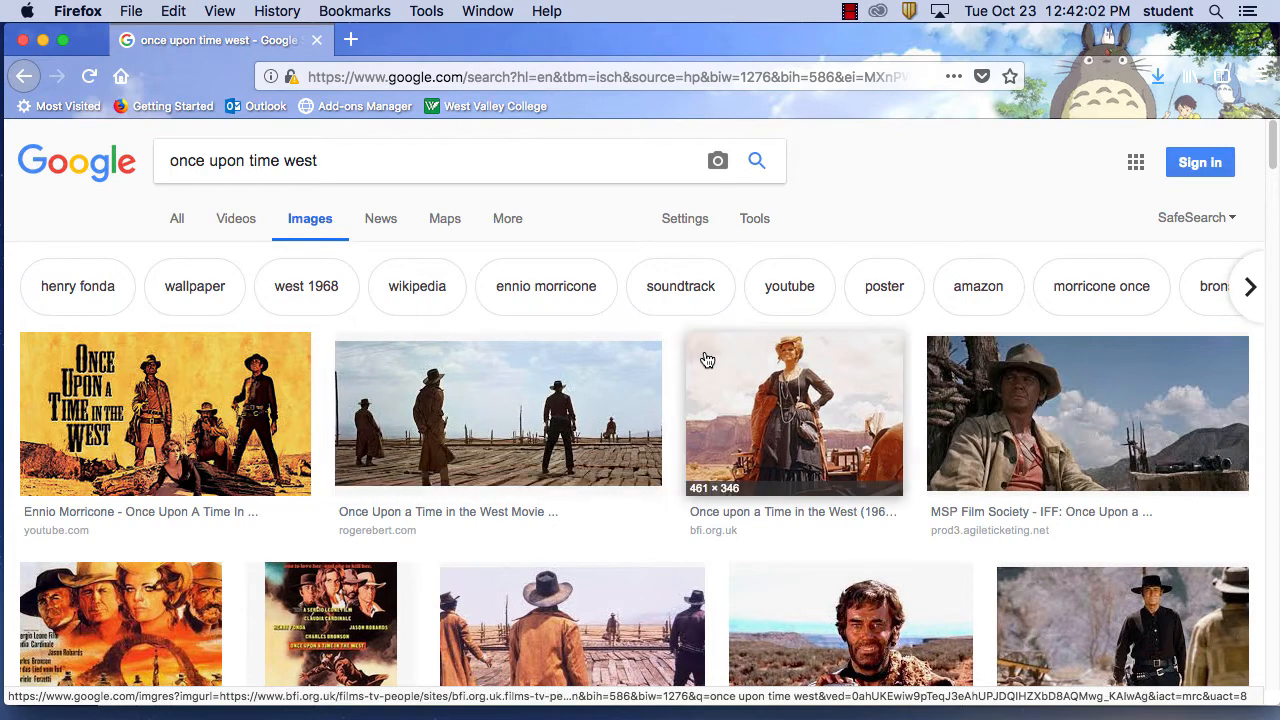
left_click(566, 77)
type("the")
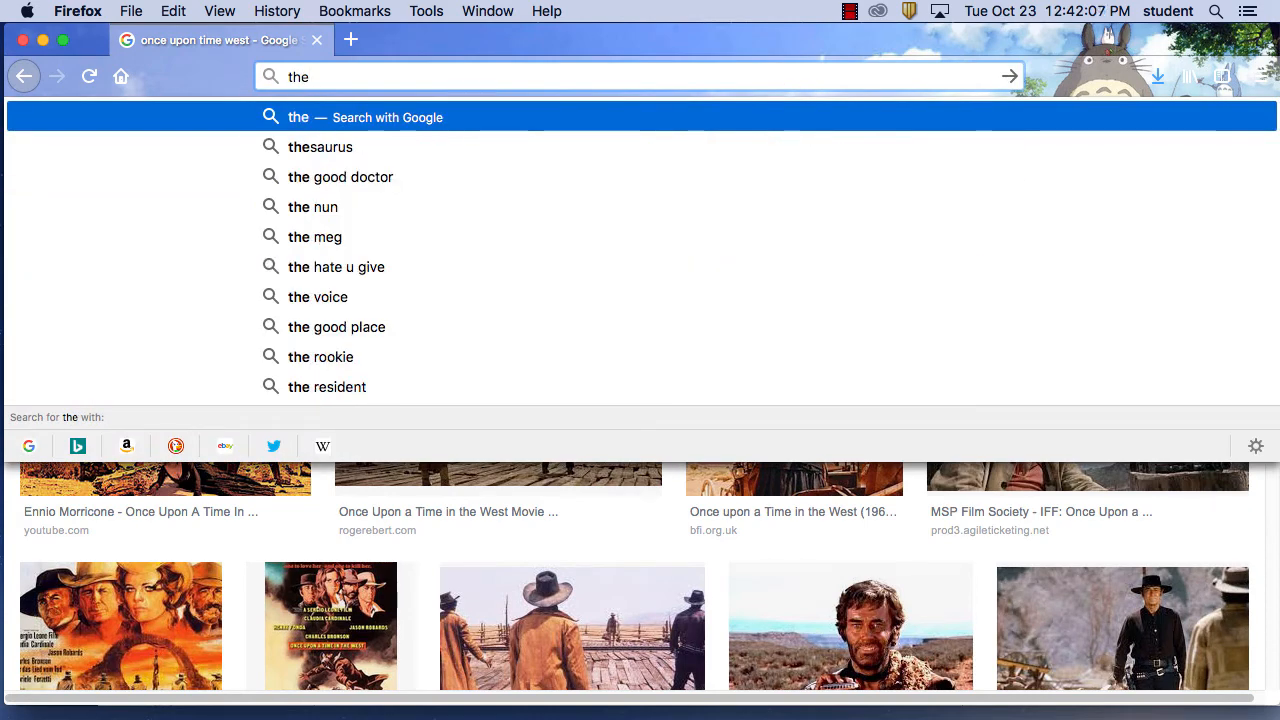
type("no")
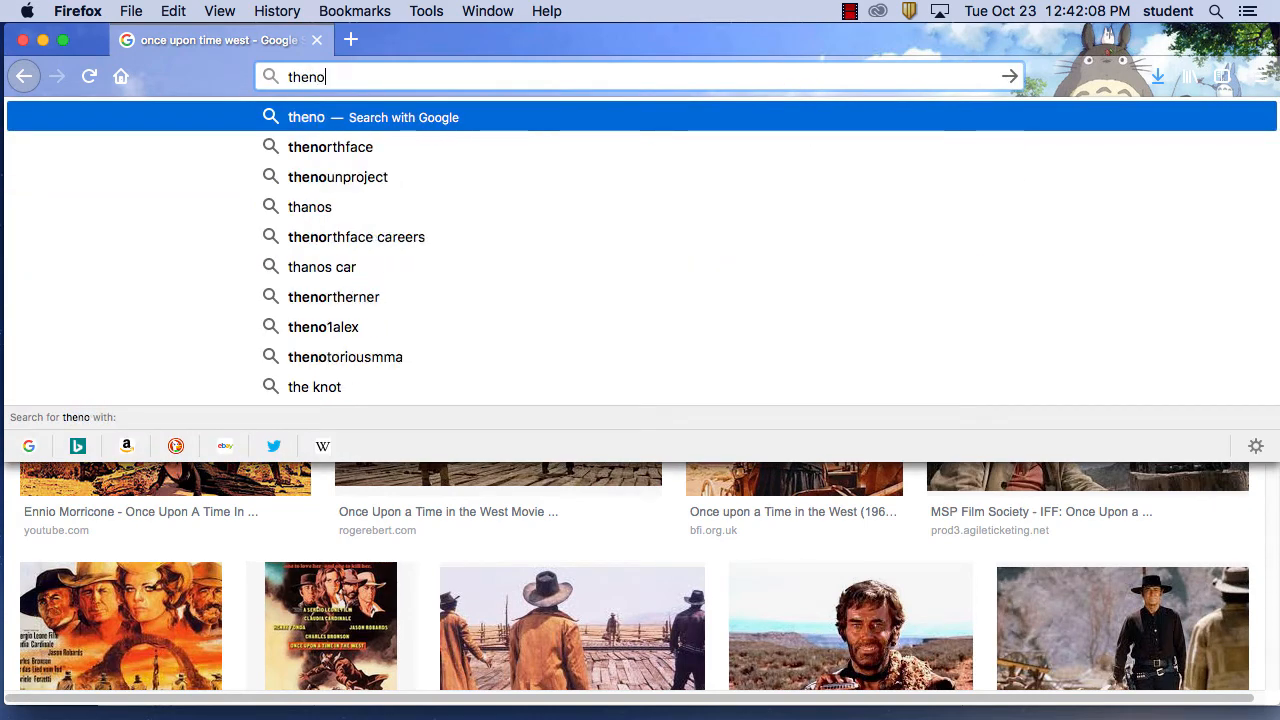
type("un")
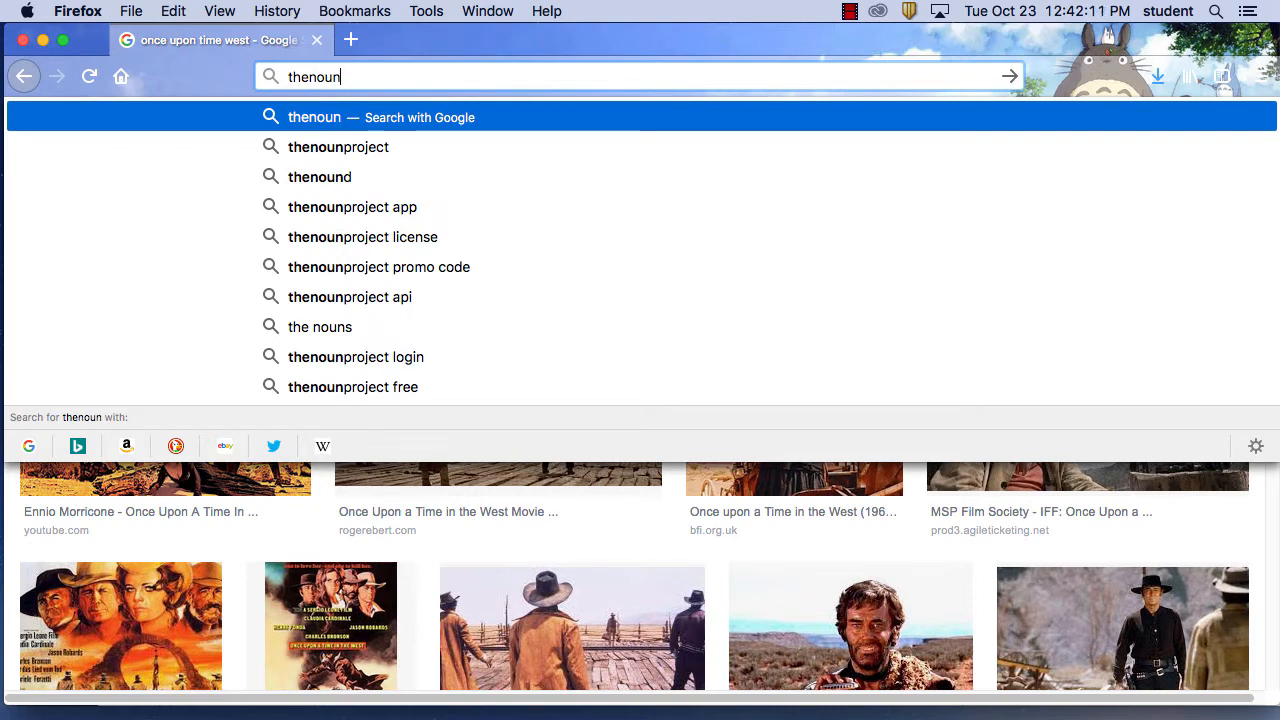
type("project")
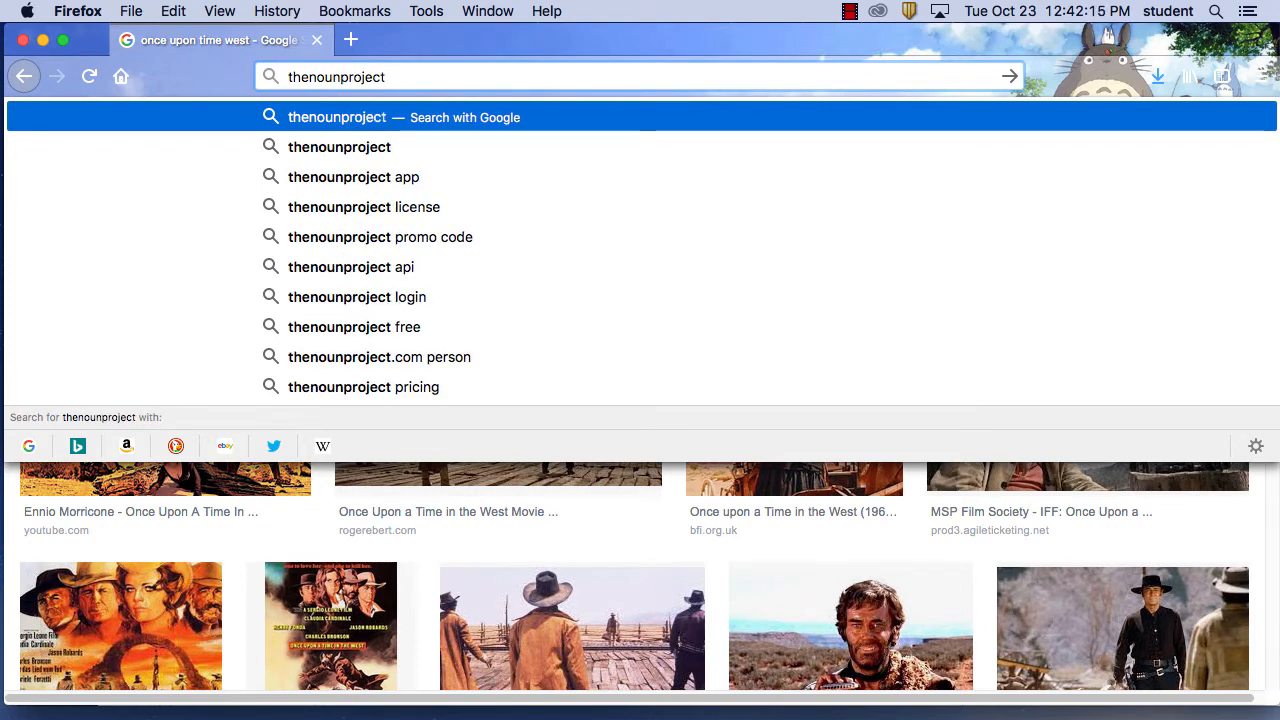
type(".com")
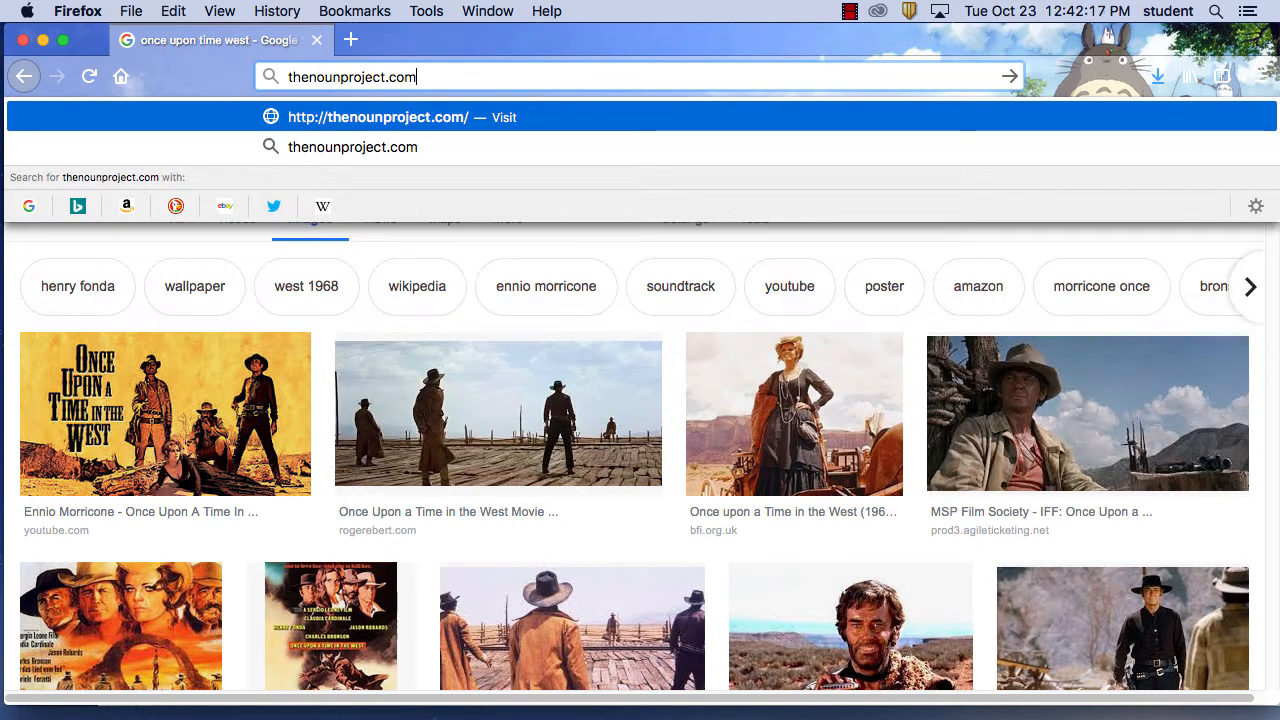
key("Return")
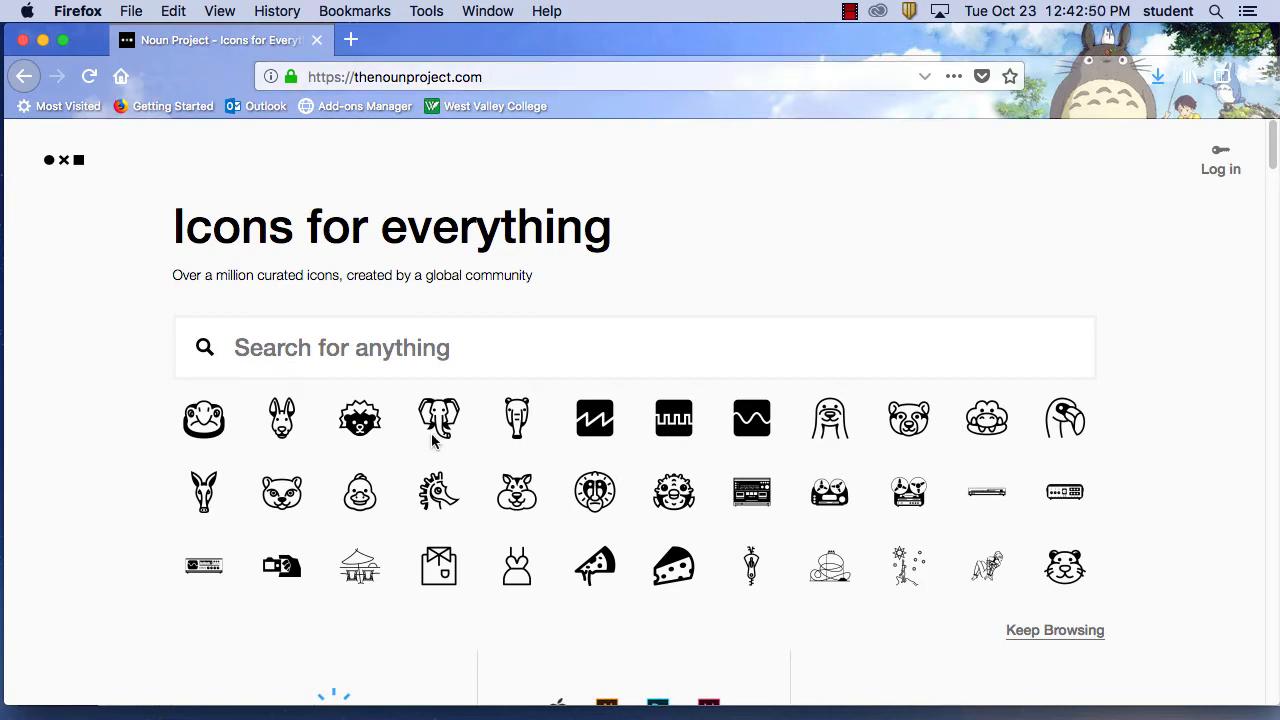
Step: Search the Noun Project for "oil well" and browse the resulting icons
left_click(398, 350)
type("iol===")
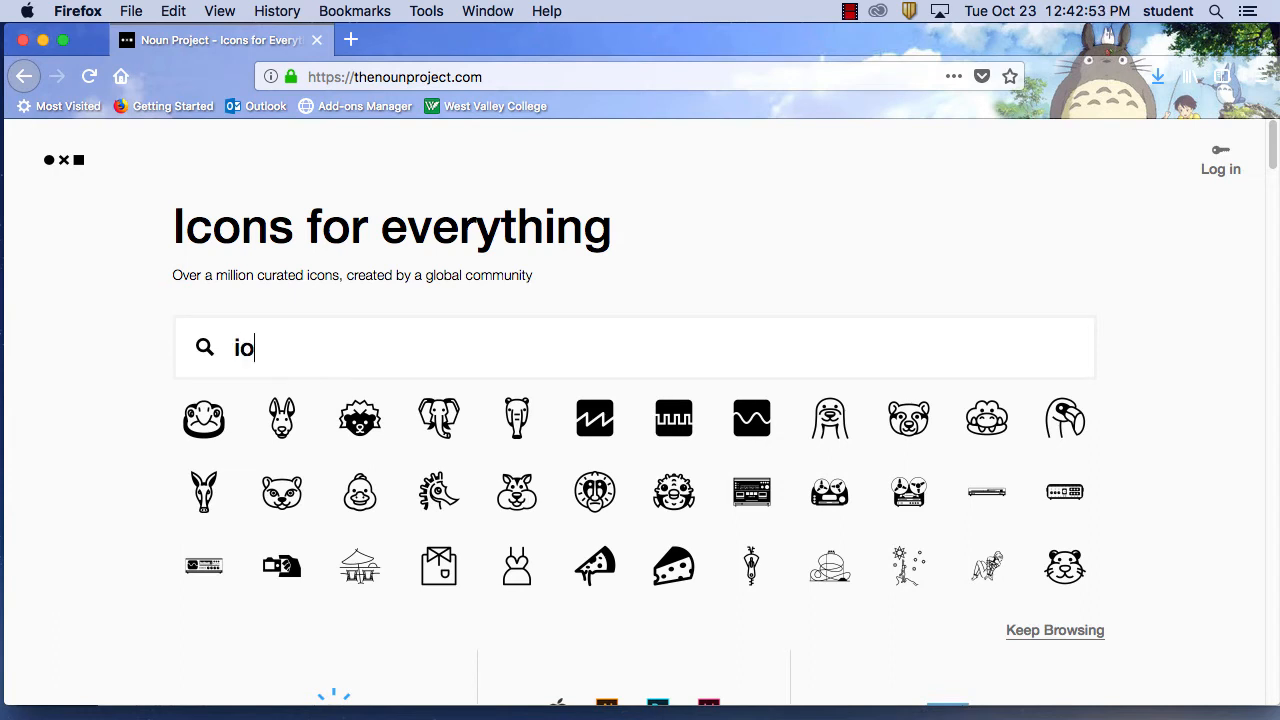
key("BackSpace")
key("BackSpace")
key("BackSpace")
key("BackSpace")
key("BackSpace")
key("BackSpace")
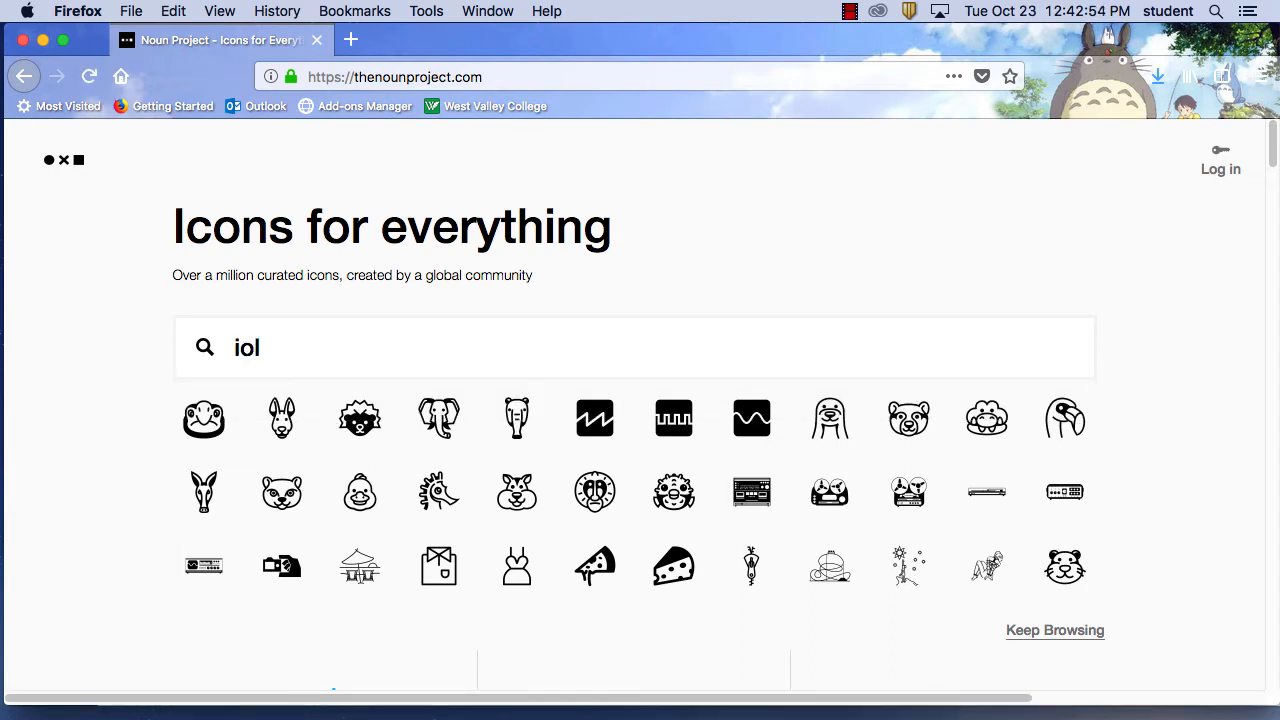
type("oil well")
key("Return")
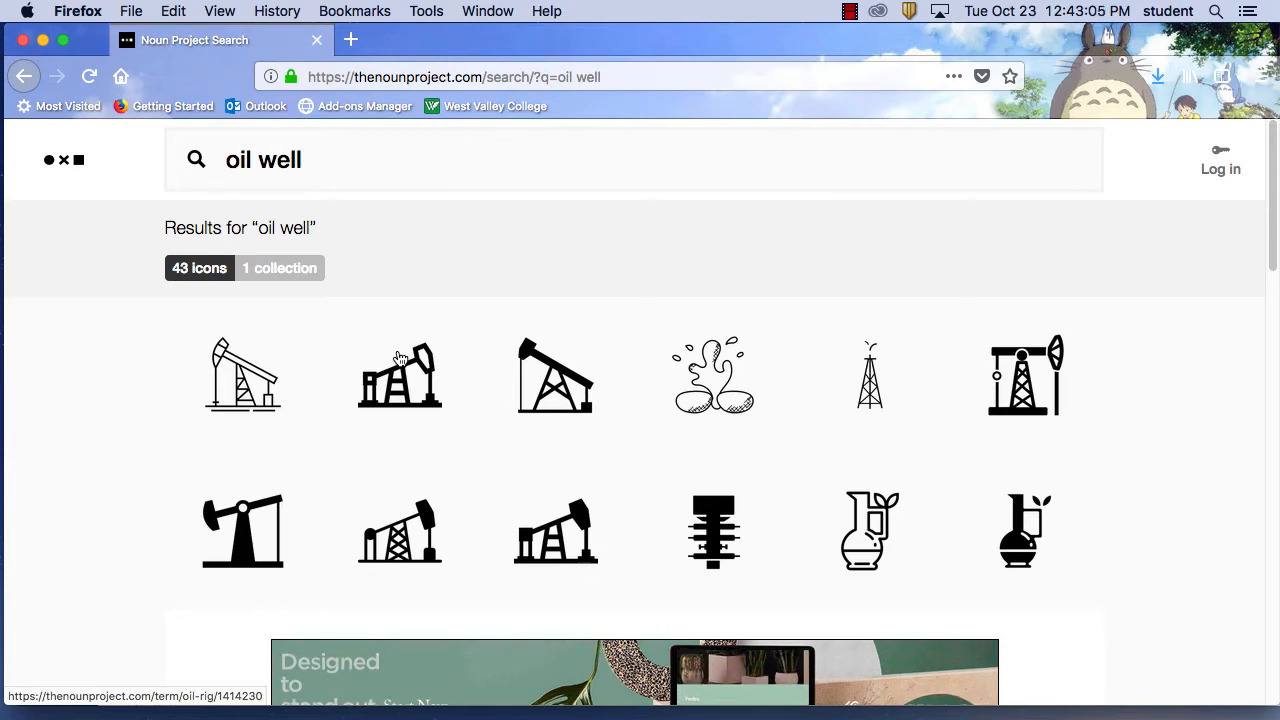
scroll(646, 457, "down", 5)
scroll(646, 457, "down", 3)
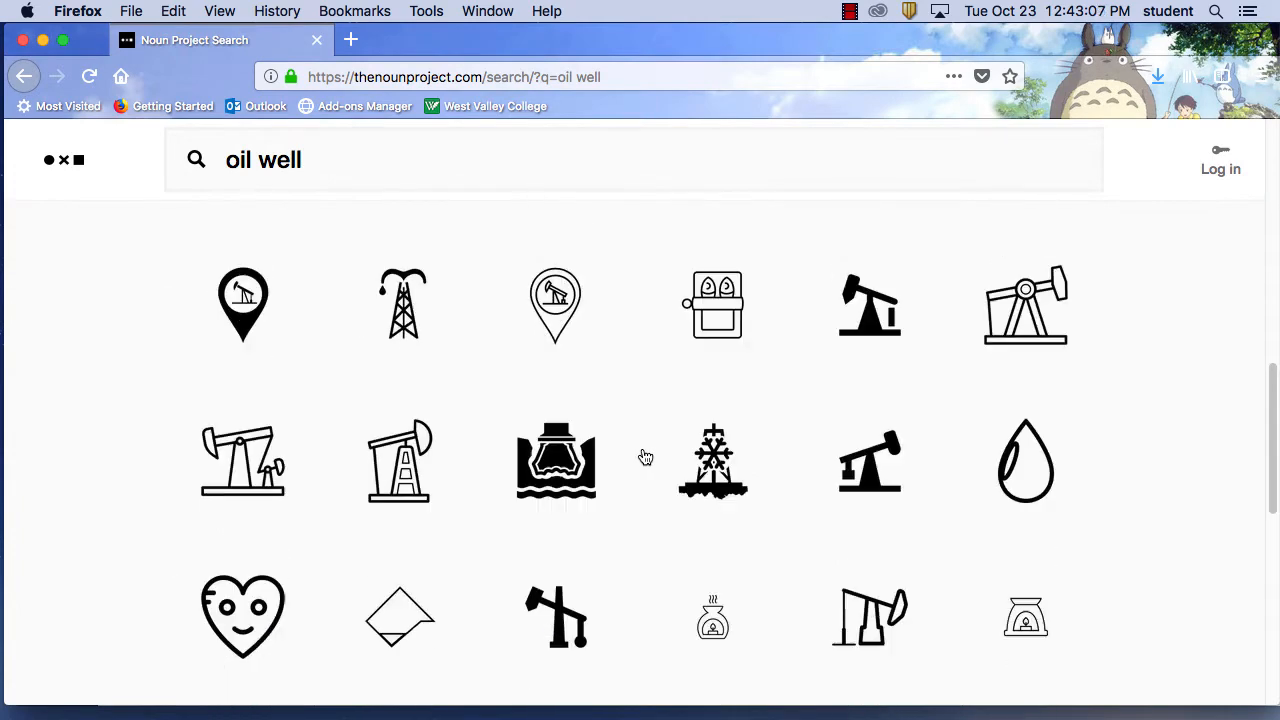
Step: Look through the oil well results and open the oil gusher icon of a flaming derrick
scroll(645, 457, "up", 1)
scroll(645, 457, "up", 2)
scroll(644, 457, "down", 6)
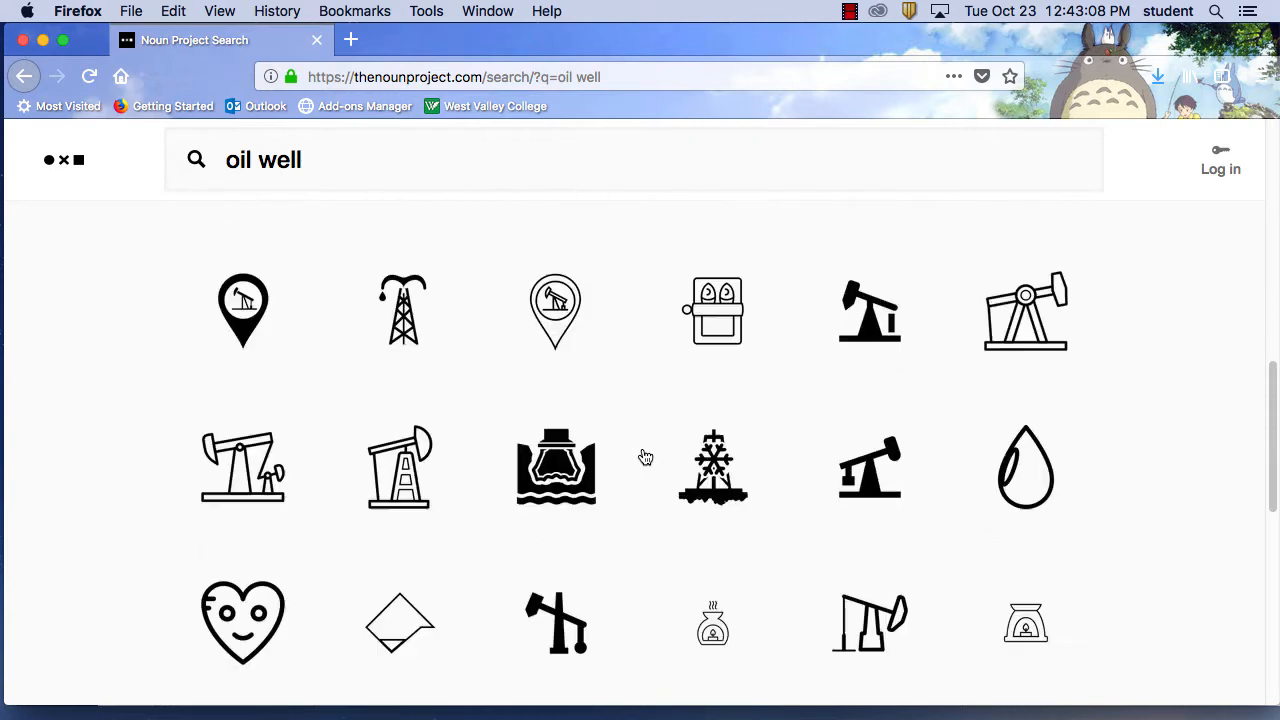
scroll(642, 457, "up", 6)
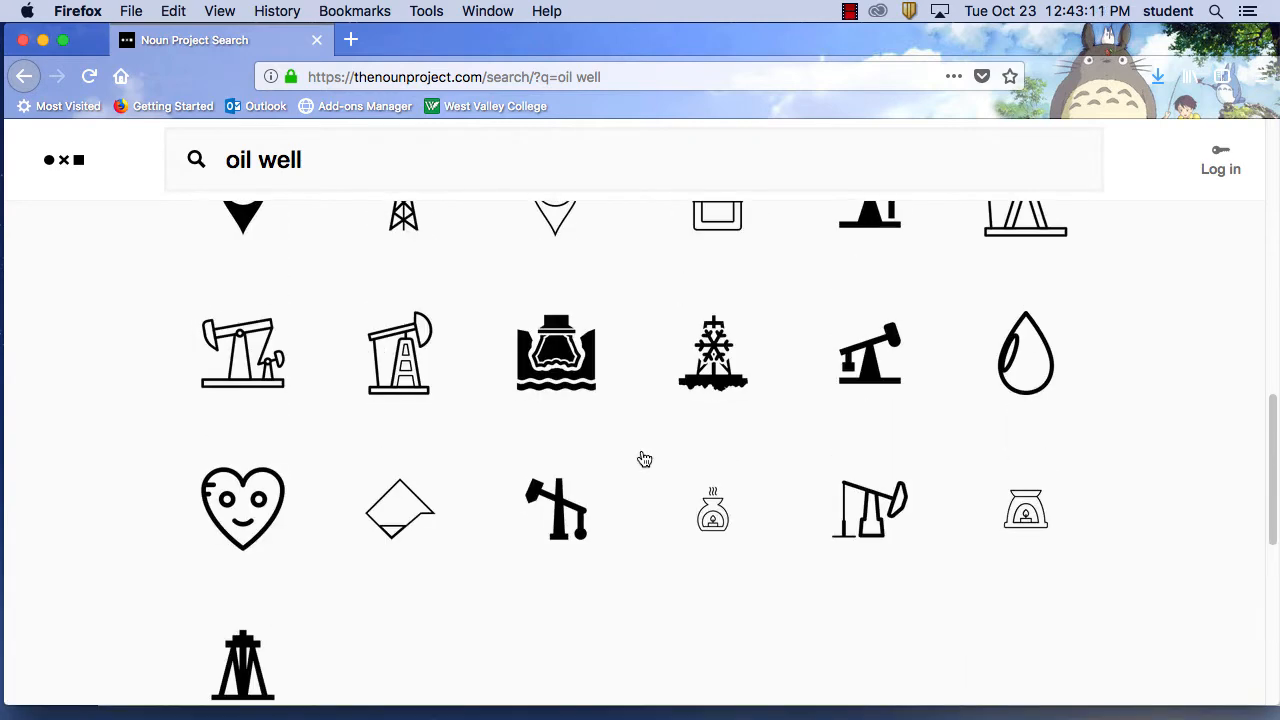
scroll(645, 459, "up", 4)
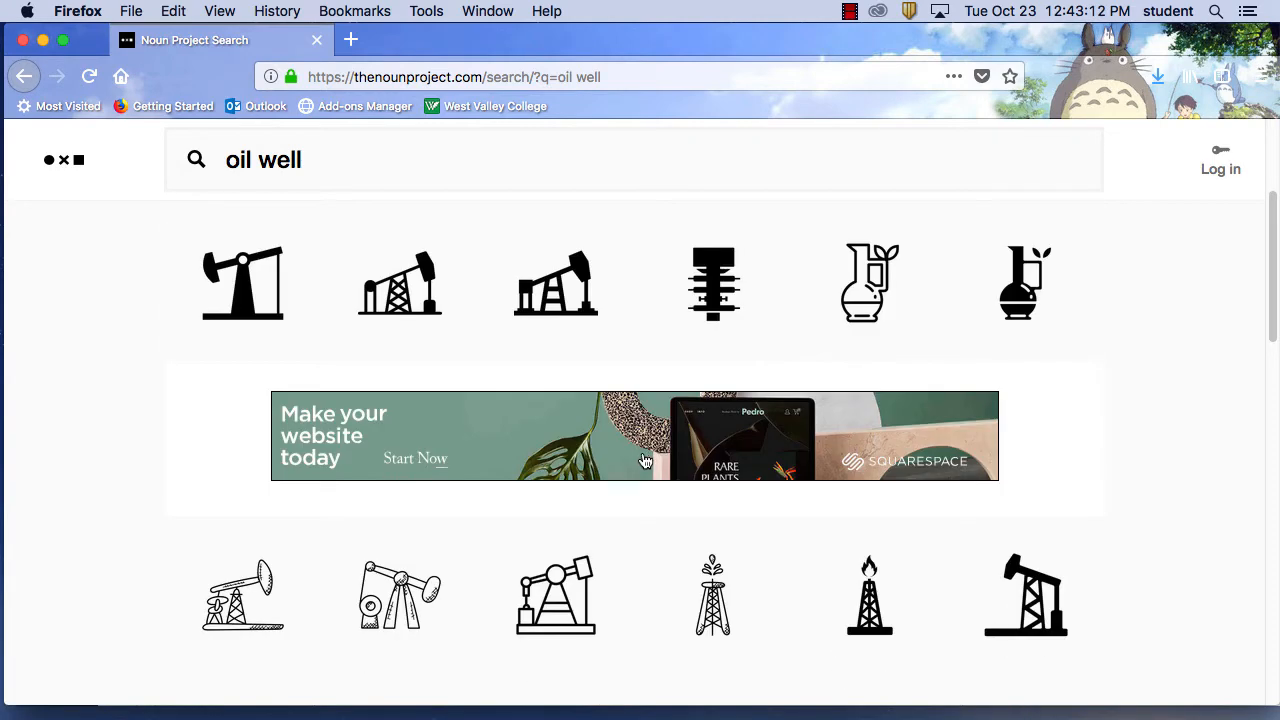
left_click(869, 604)
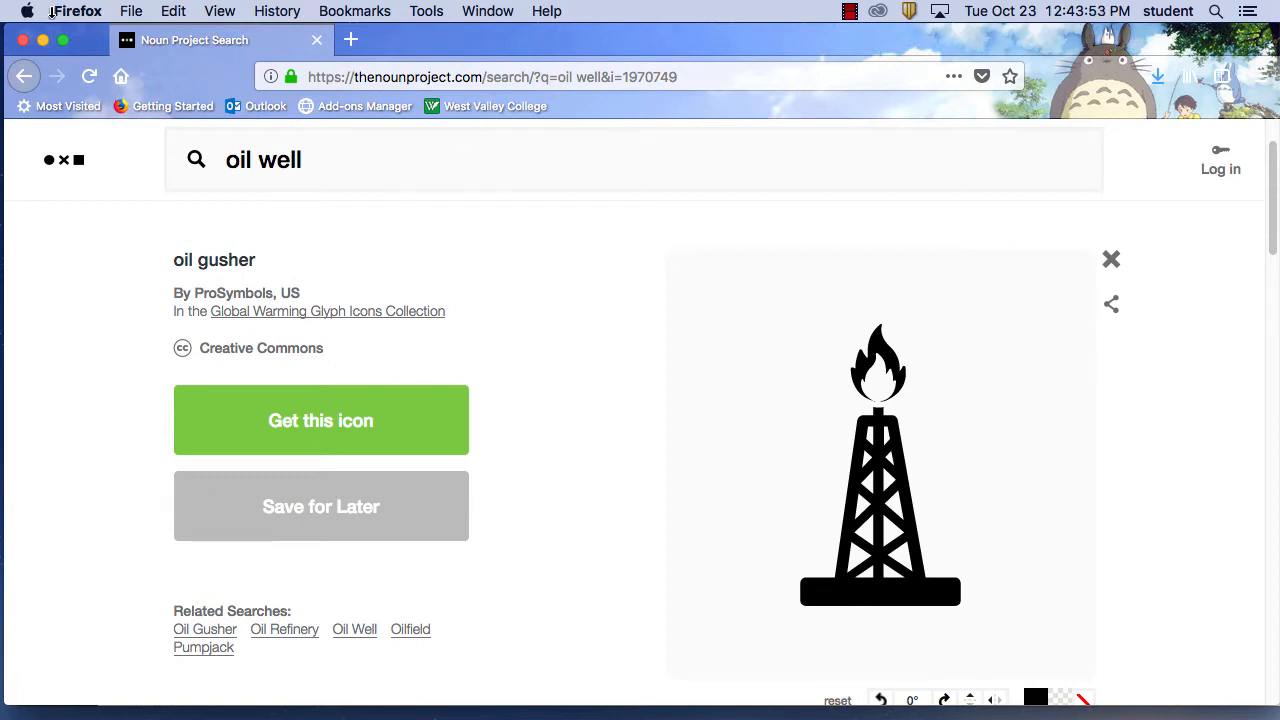
Step: Return to the Noun Project home page and search for "oil well" again
left_click(34, 84)
left_click(25, 77)
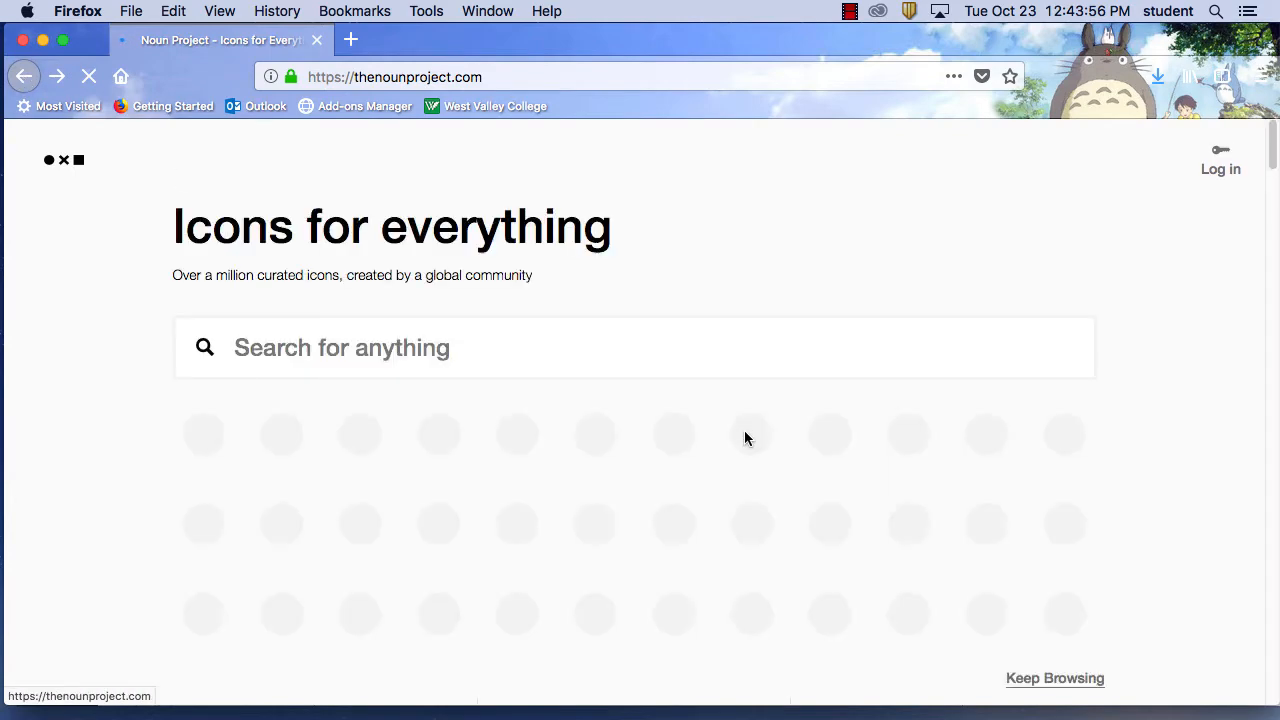
left_click(557, 346)
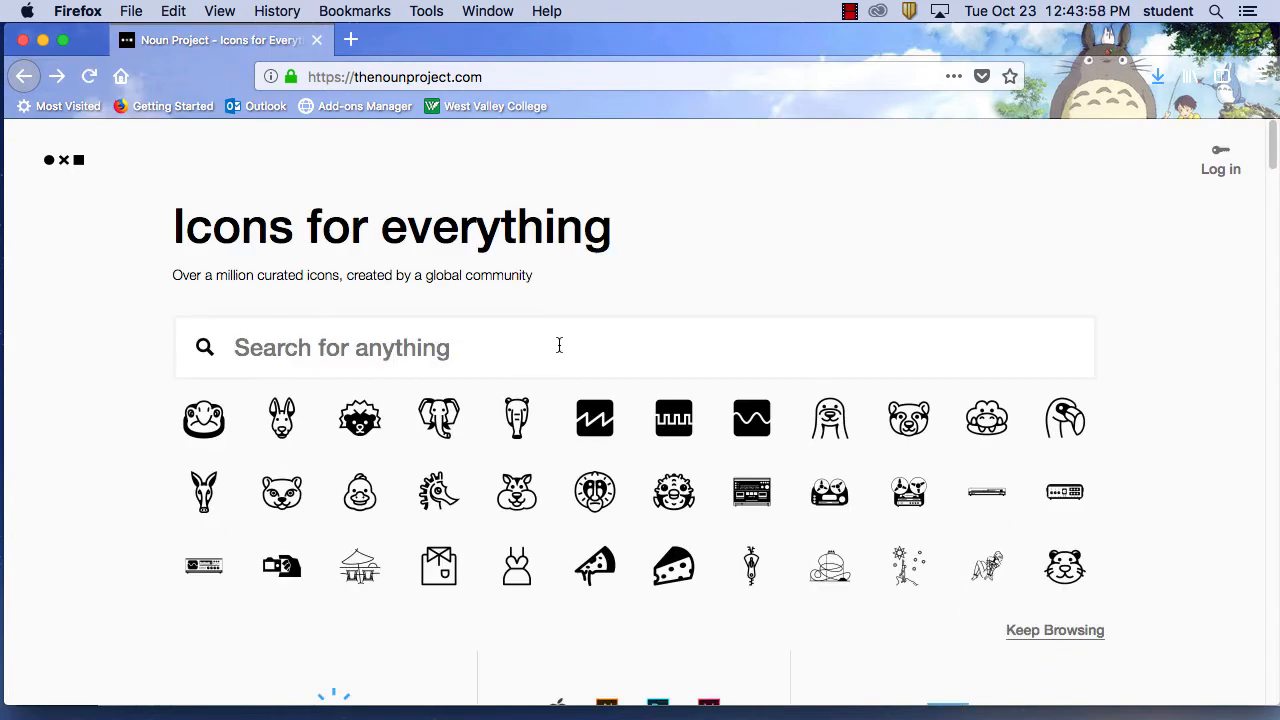
type("oil ")
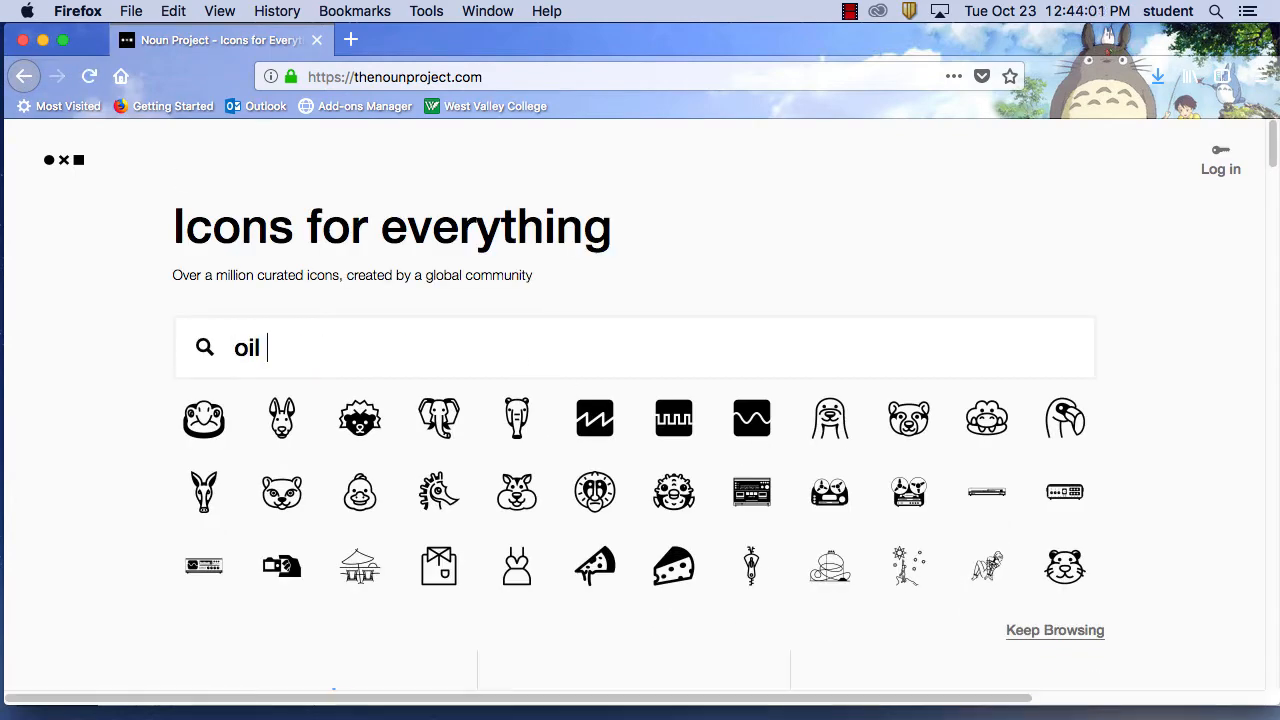
type("well")
key("Return")
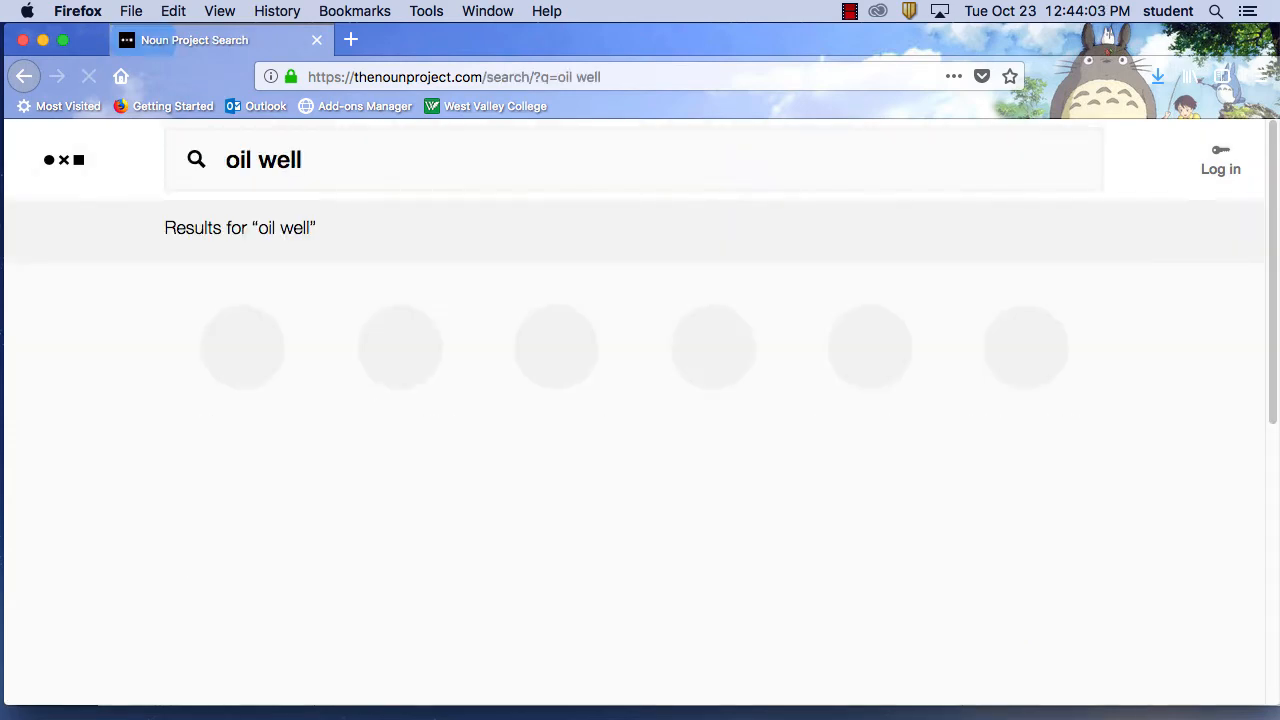
Step: Open the oil gusher icon from the results and capture a cropped screenshot of the flaming derrick
scroll(1020, 460, "down", 5)
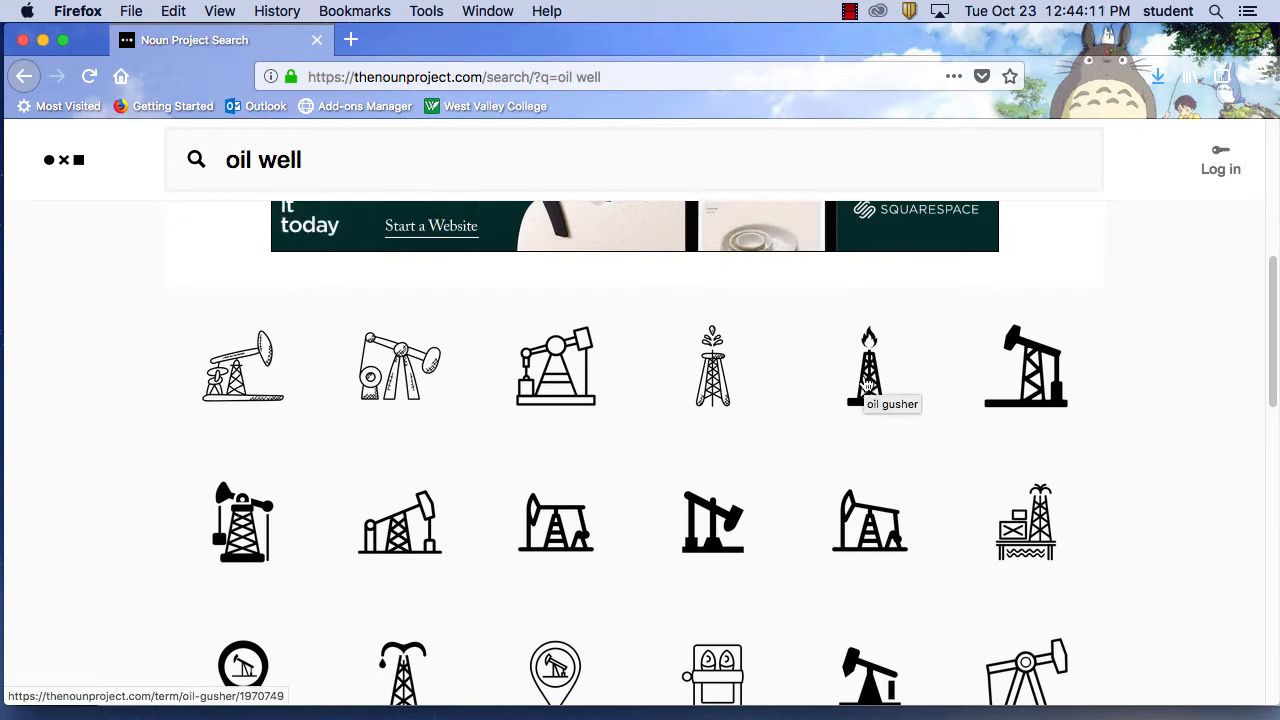
left_click(868, 382)
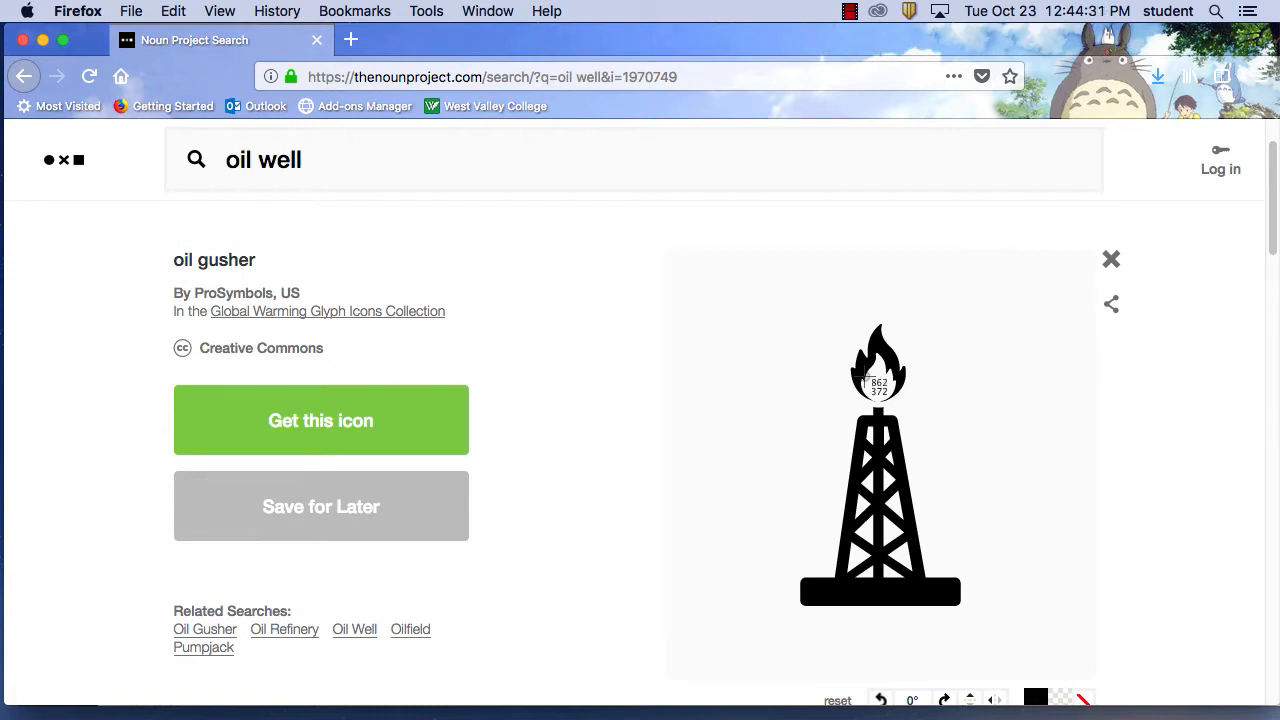
key("super+shift+4")
left_click_drag(806, 318, 952, 610)
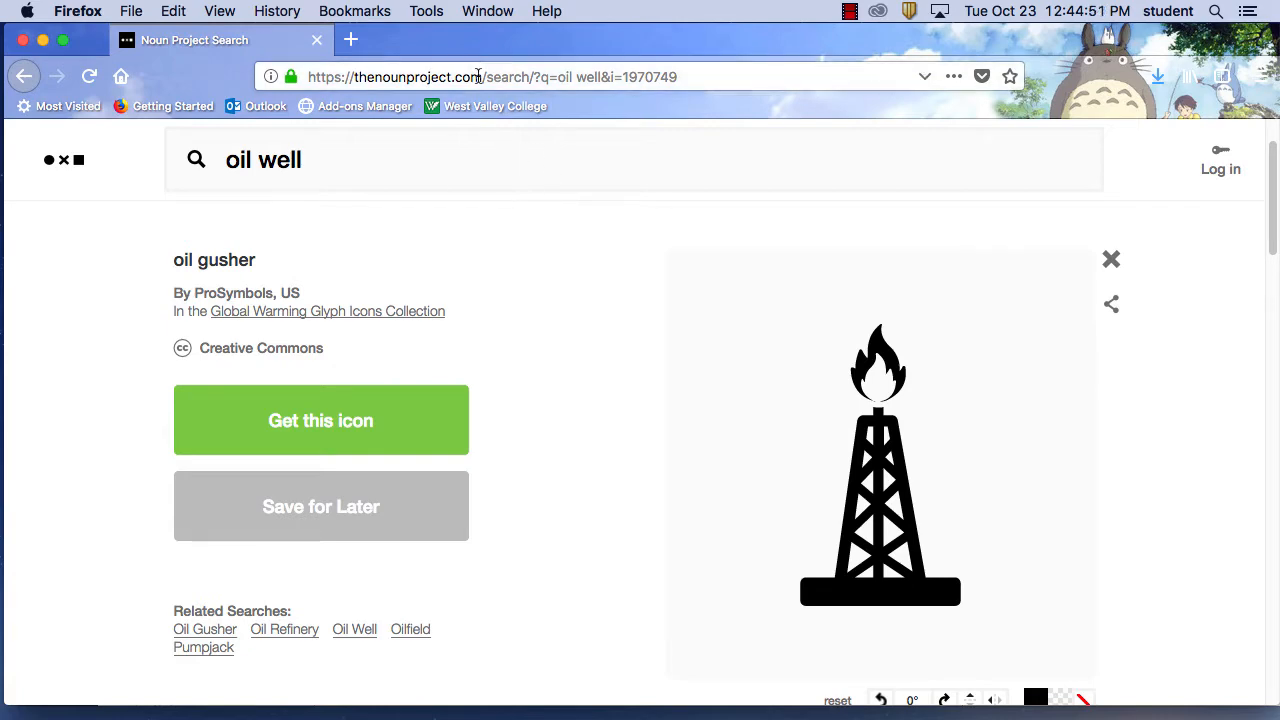
Step: Go back to the Noun Project home page by shortening the address to thenounproject.com
left_click_drag(483, 77, 668, 82)
key("BackSpace")
key("Return")
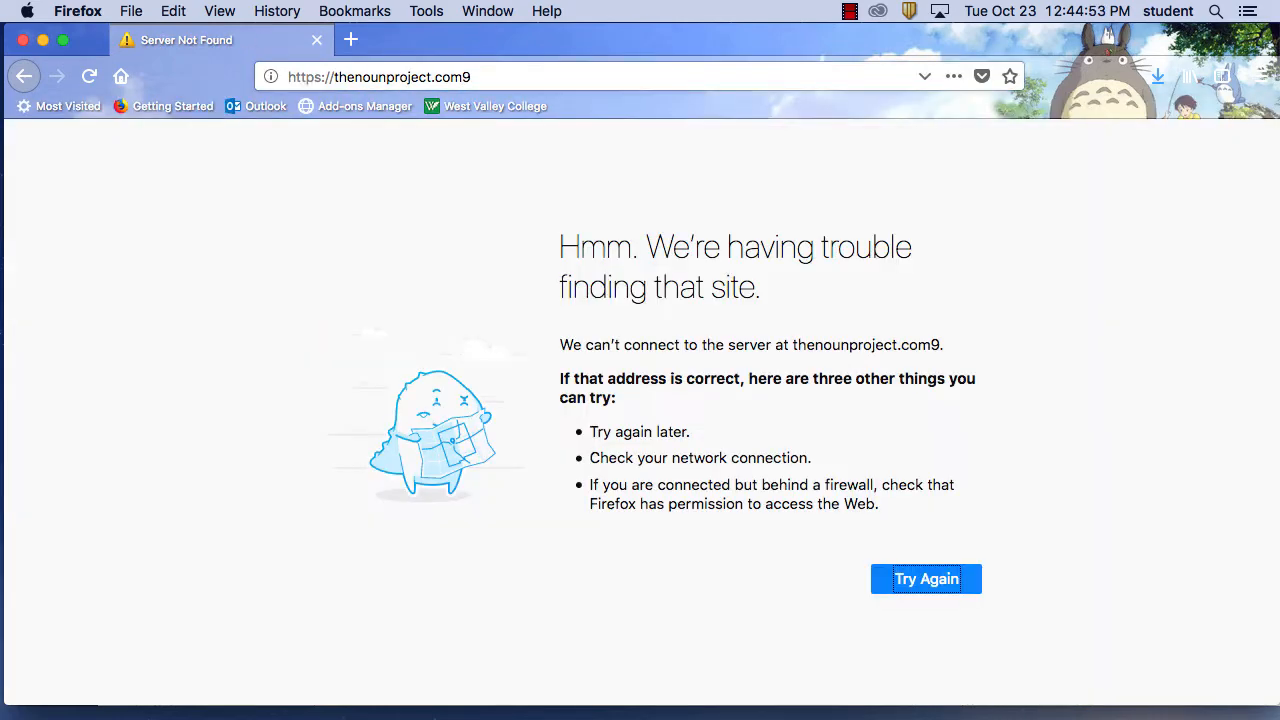
left_click(473, 78)
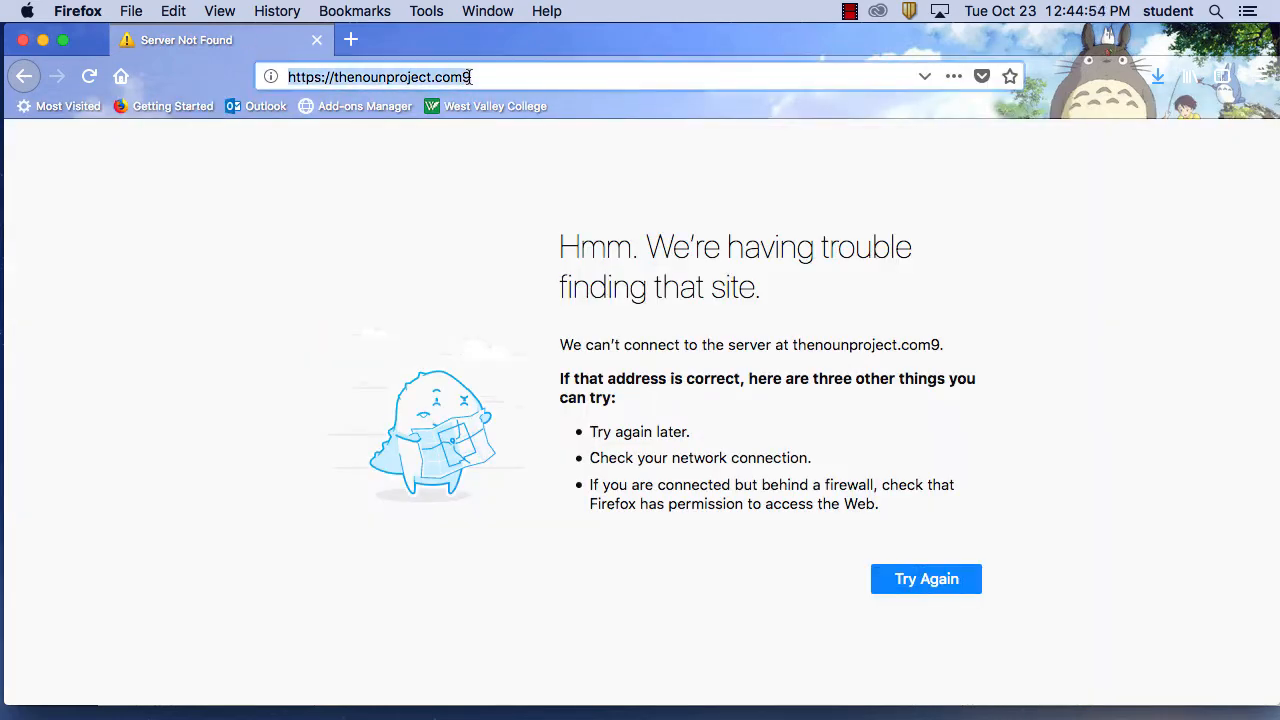
left_click(473, 78)
key("BackSpace")
key("Return")
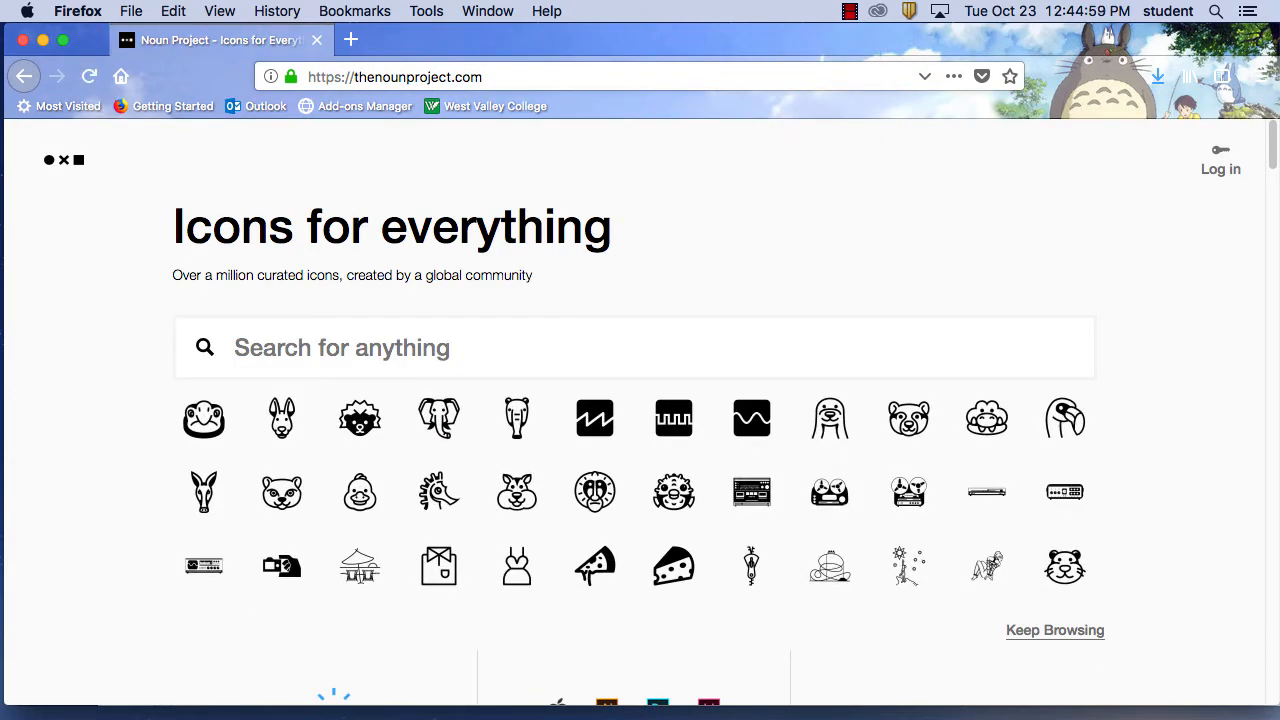
Step: Search the Noun Project for "oil well"
left_click(342, 347)
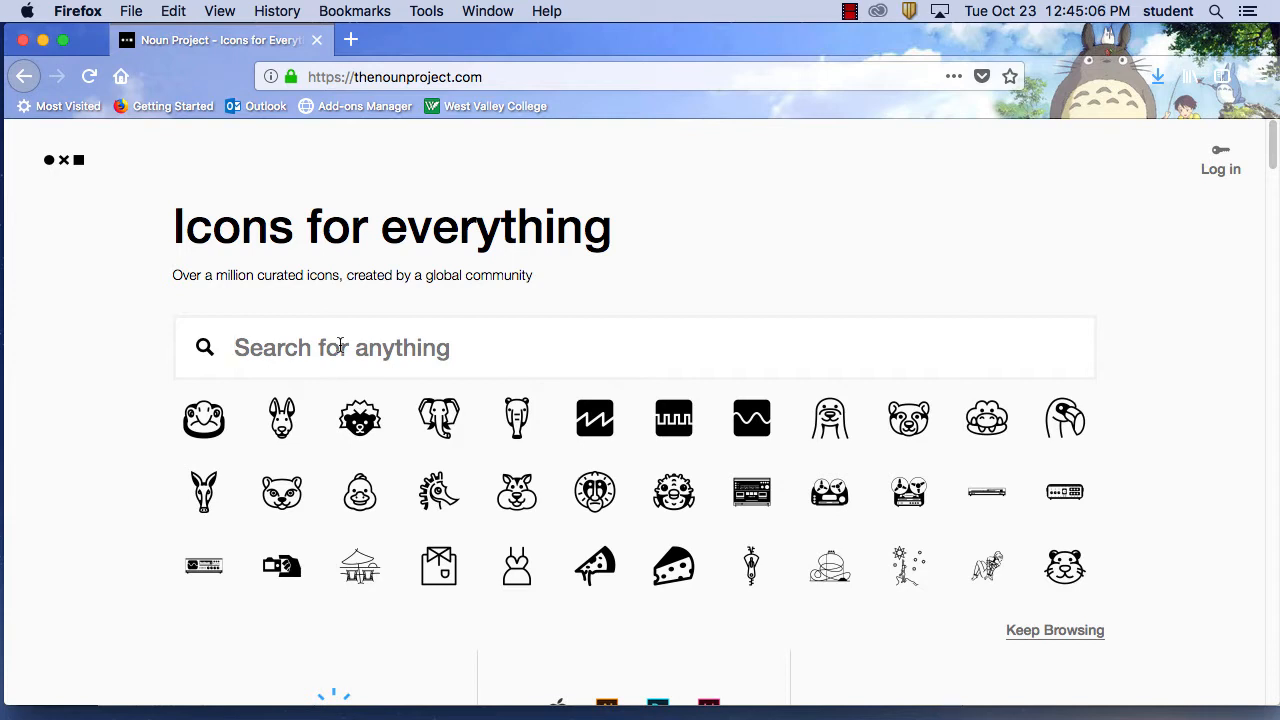
type("oil")
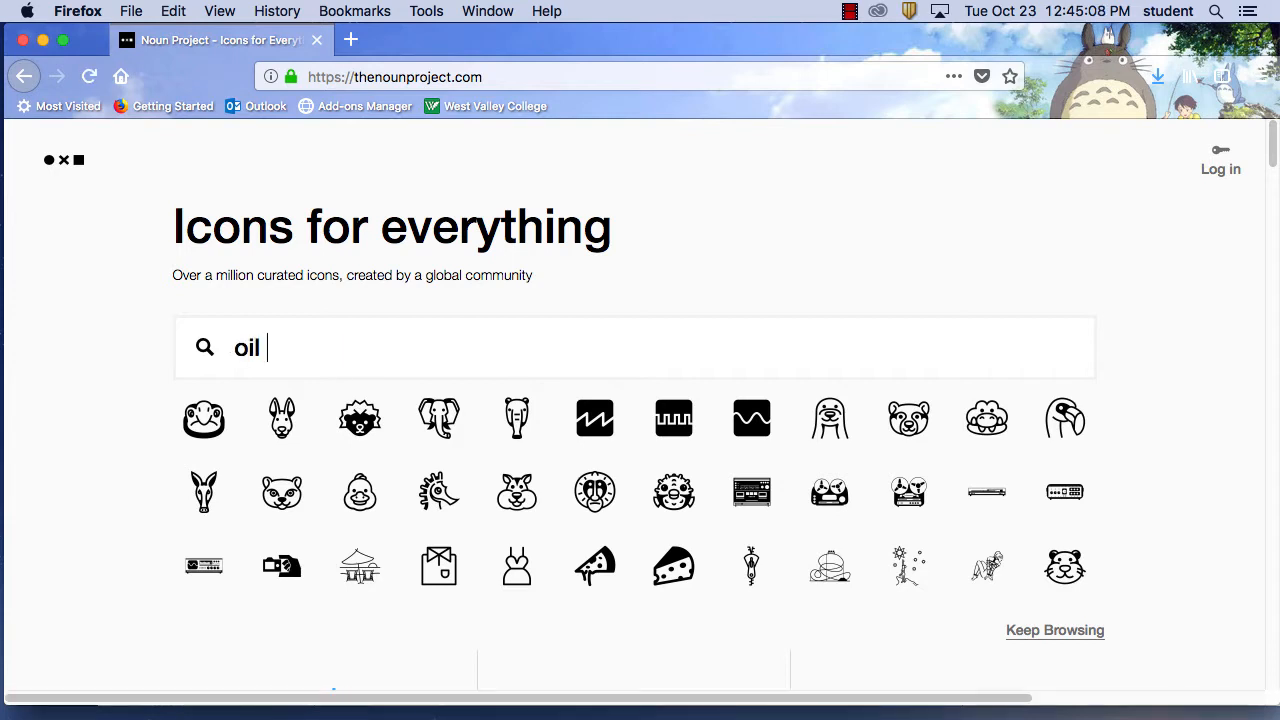
type(" well")
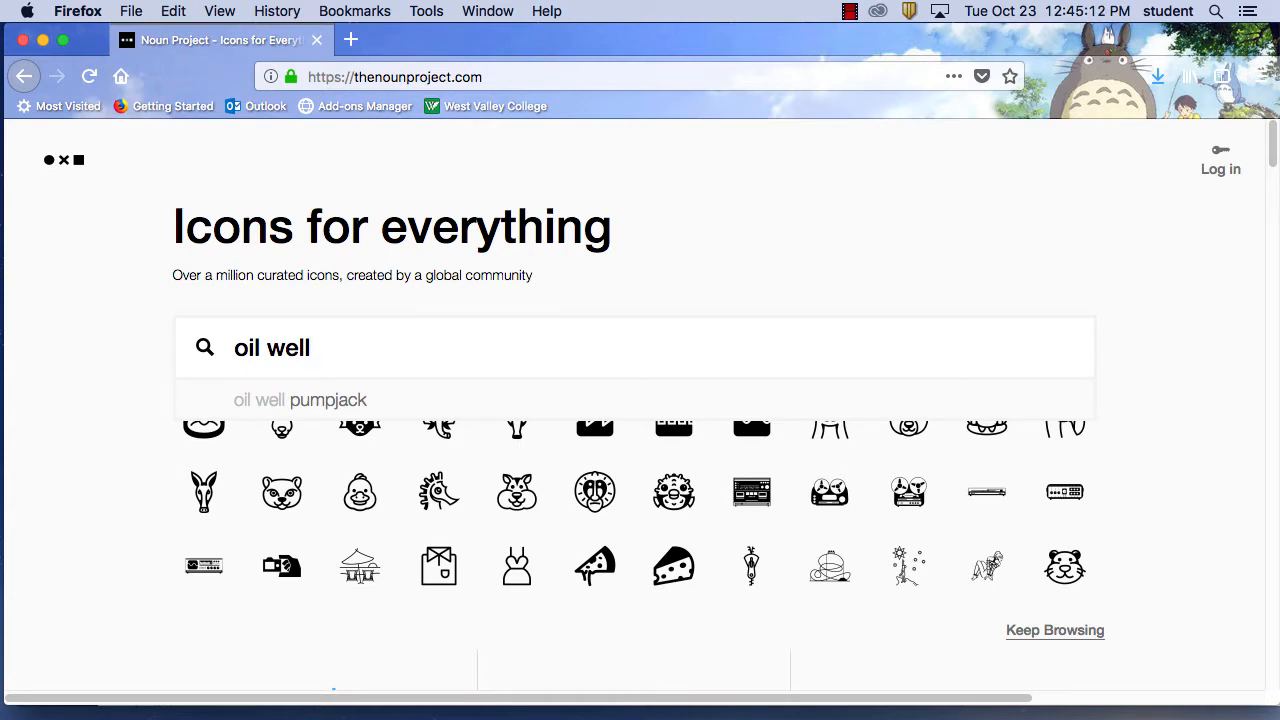
key("Return")
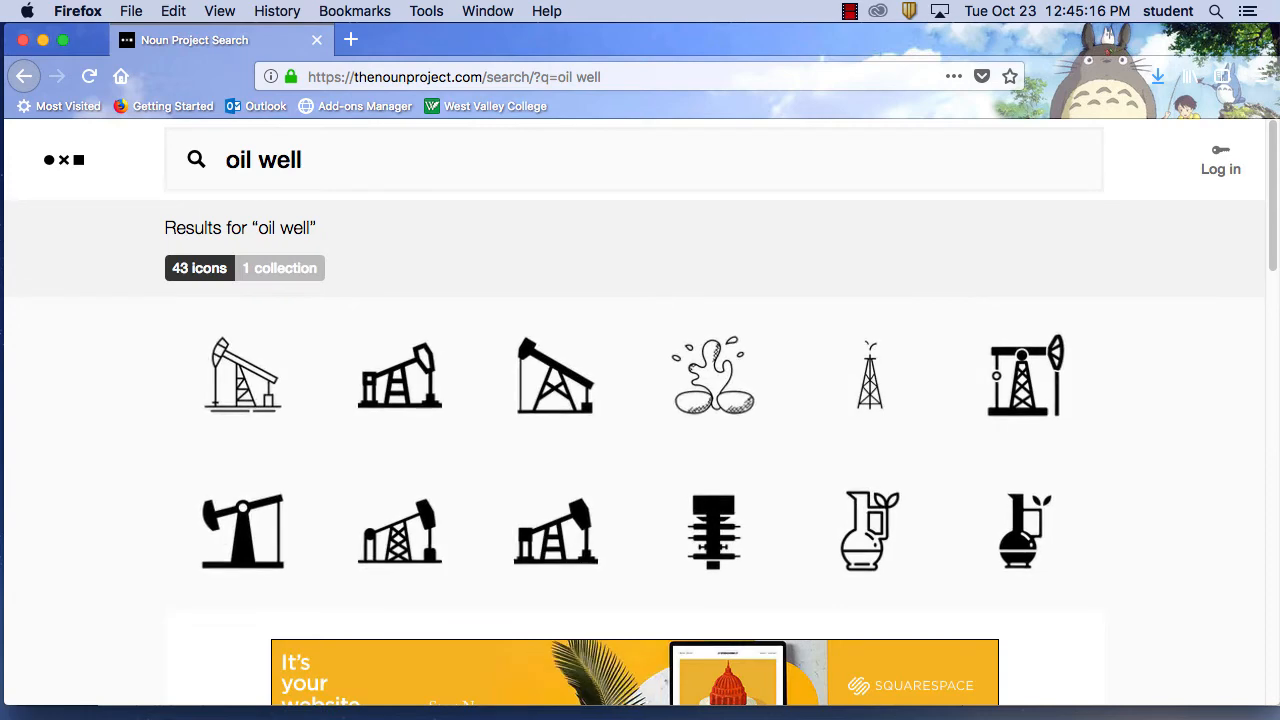
Step: Find and open the oil gusher icon again and capture another screenshot cropped tightly around the derrick
scroll(880, 531, "down", 8)
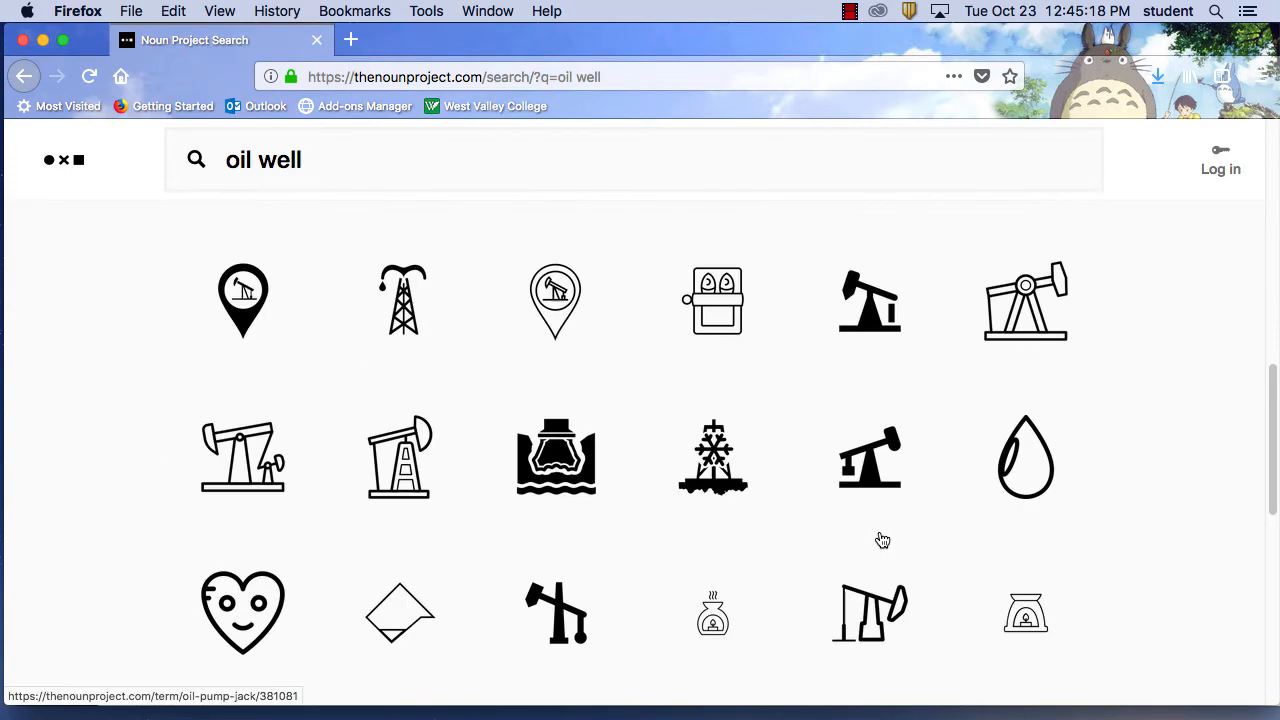
scroll(830, 530, "up", 2)
scroll(822, 535, "up", 4)
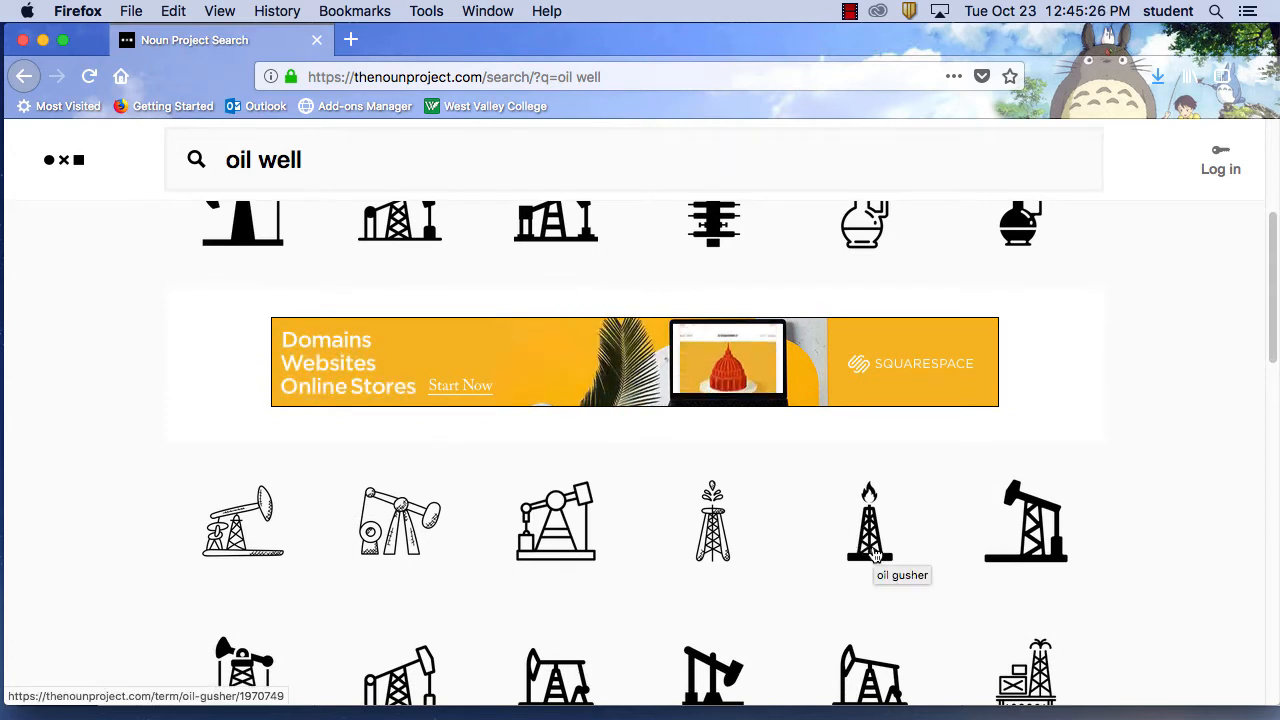
left_click(873, 553)
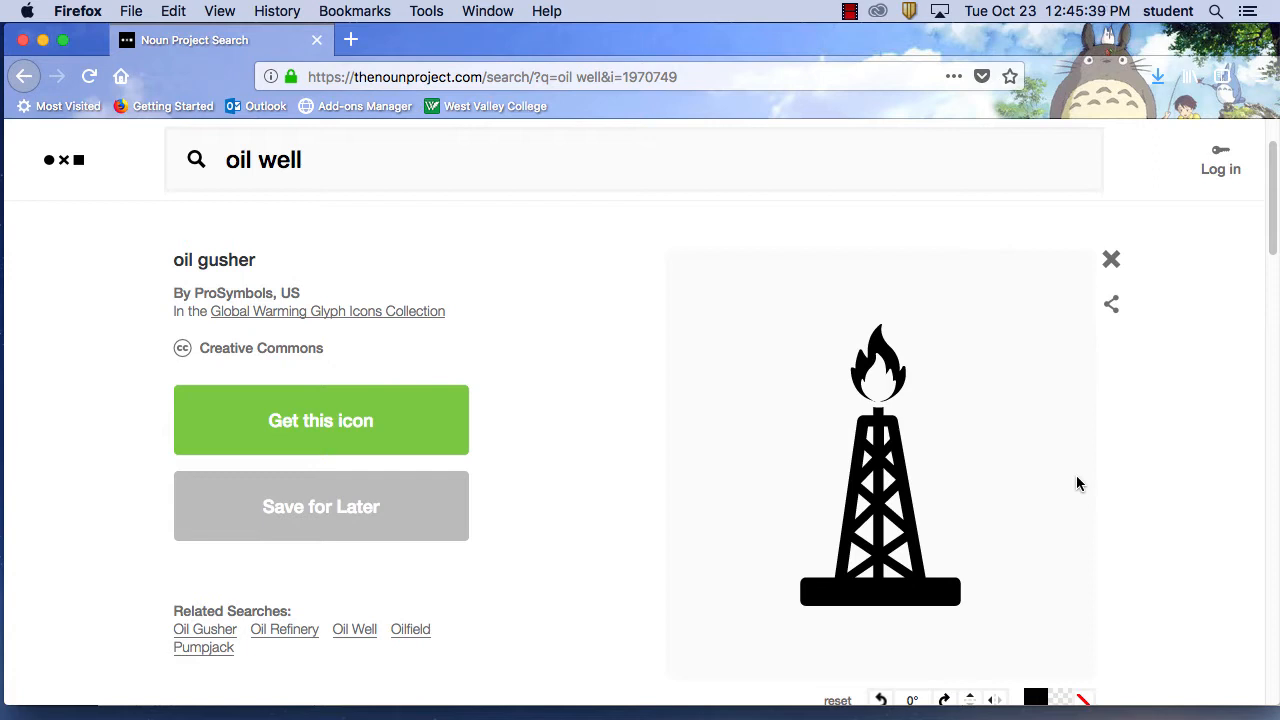
key("super+shift+4")
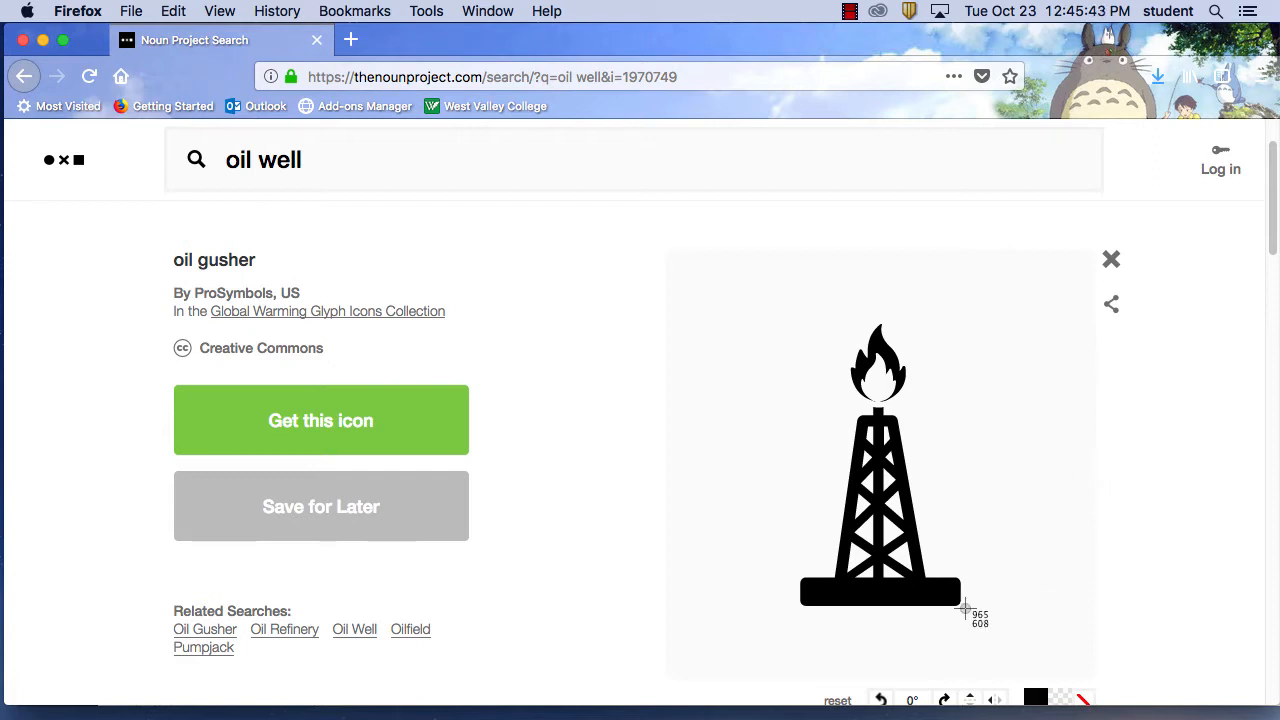
left_click_drag(964, 608, 797, 316)
left_click(851, 11)
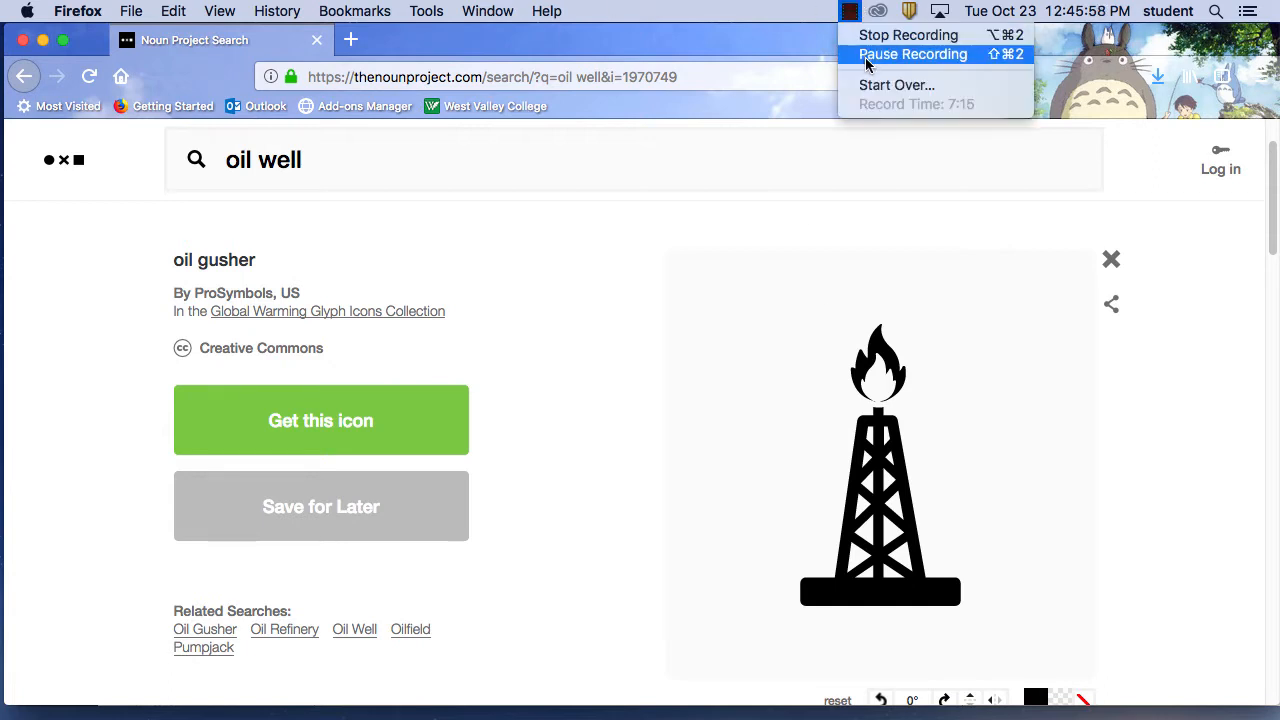
left_click(866, 59)
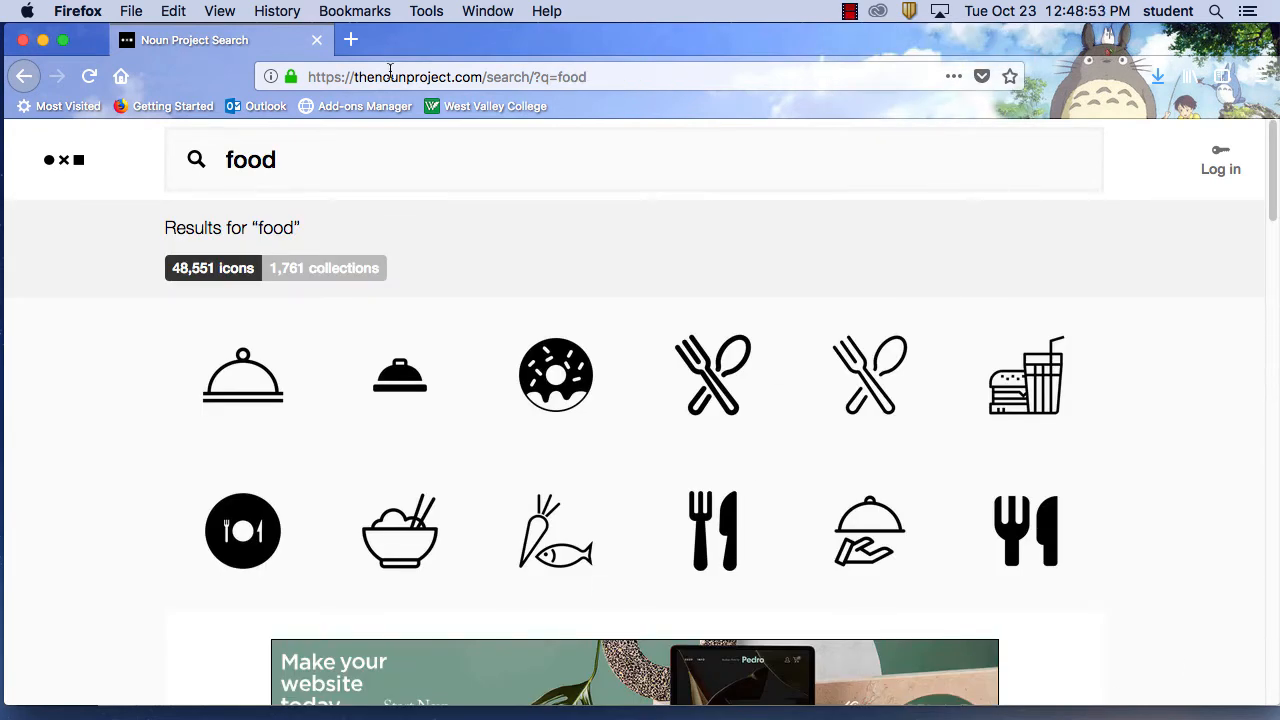
Step: Hide Firefox and open the e03c1Movies.xlsx workbook from the Excel_Chapter3 2 folder on the Desktop
left_click(88, 9)
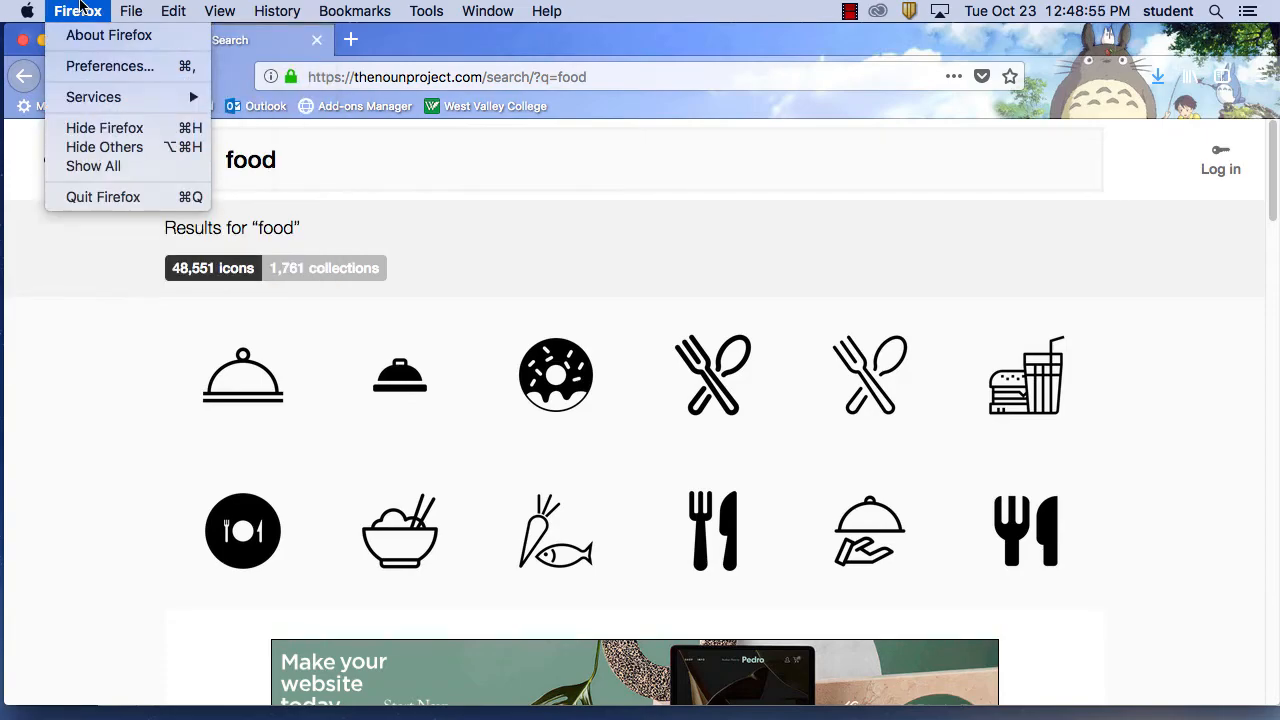
left_click(141, 128)
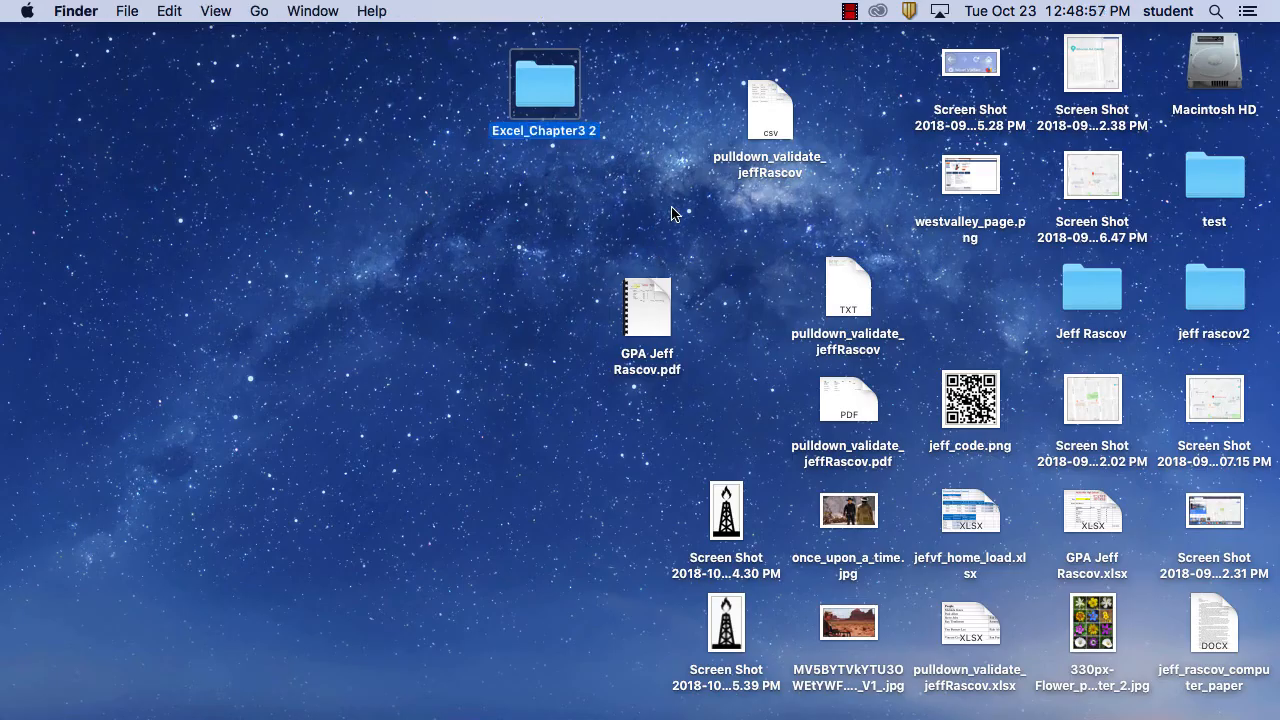
double_click(545, 92)
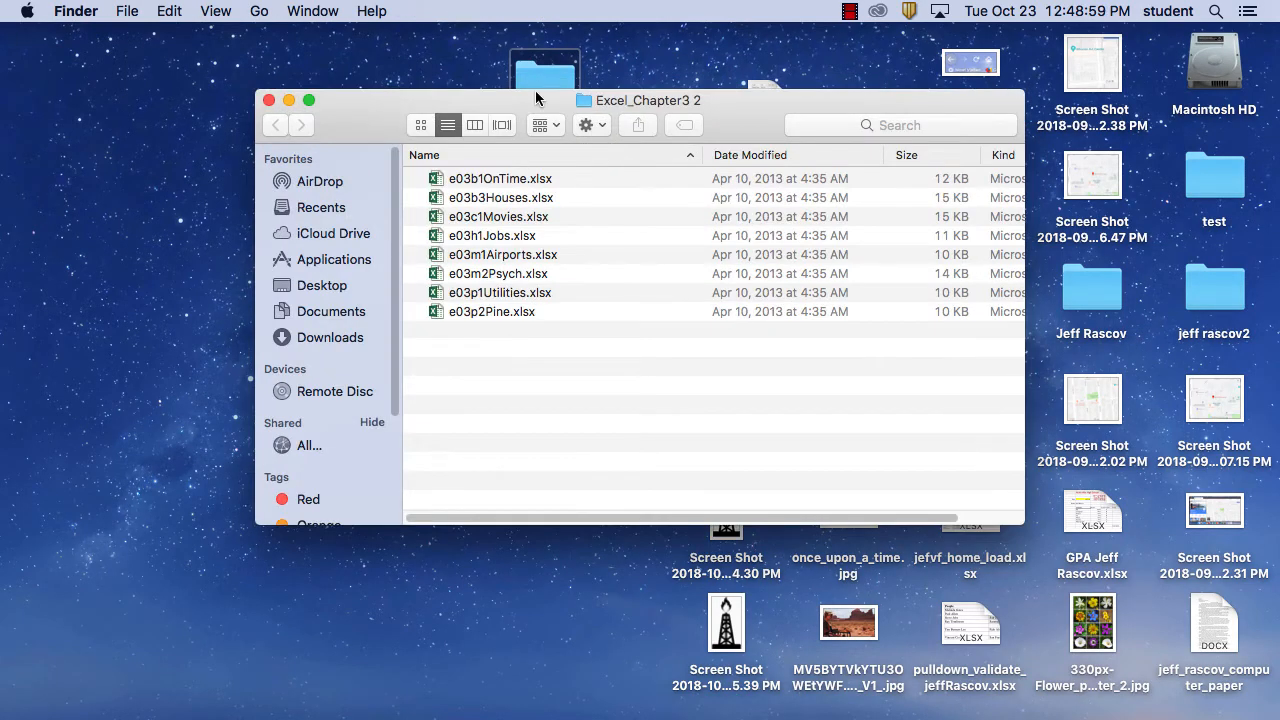
left_click_drag(607, 100, 555, 138)
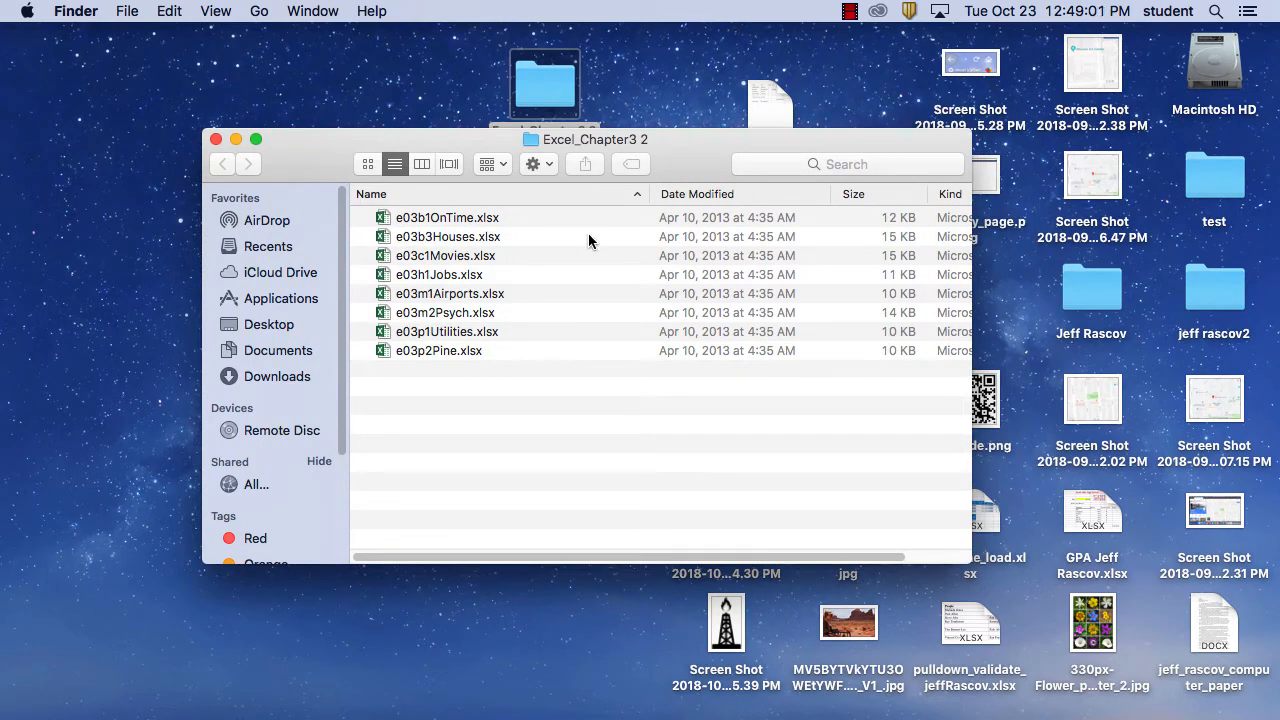
left_click(461, 258)
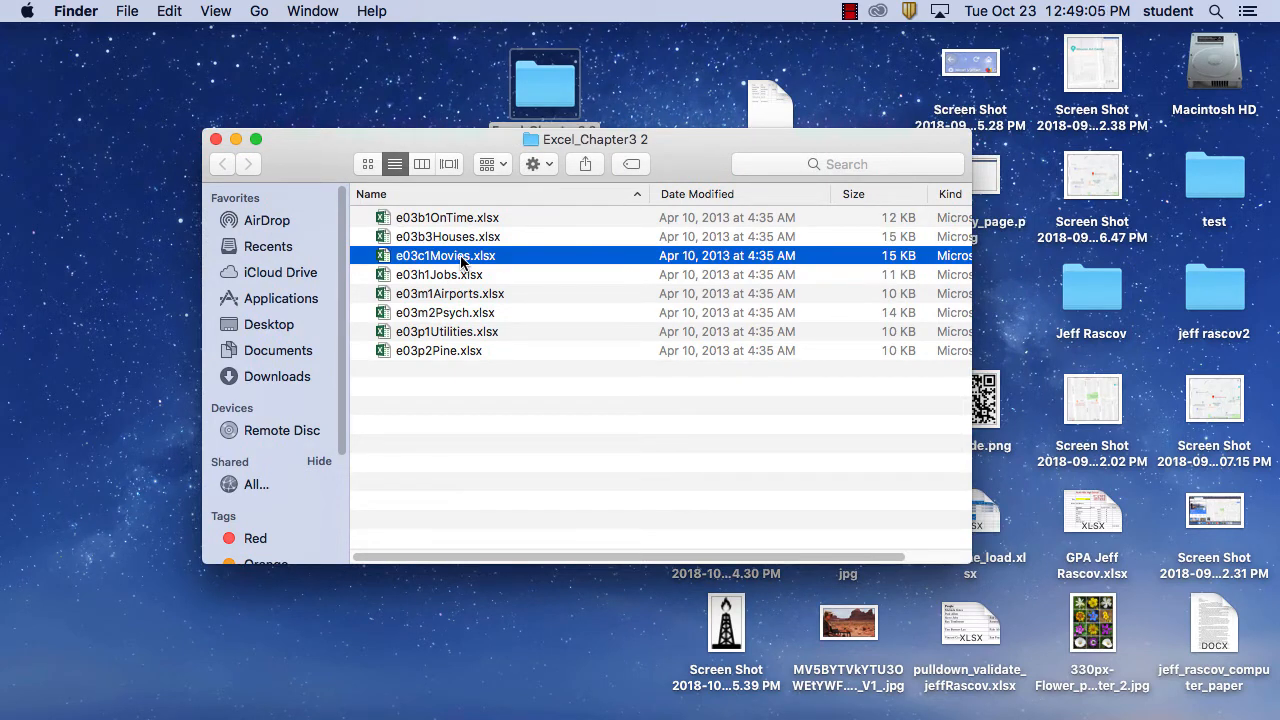
double_click(461, 257)
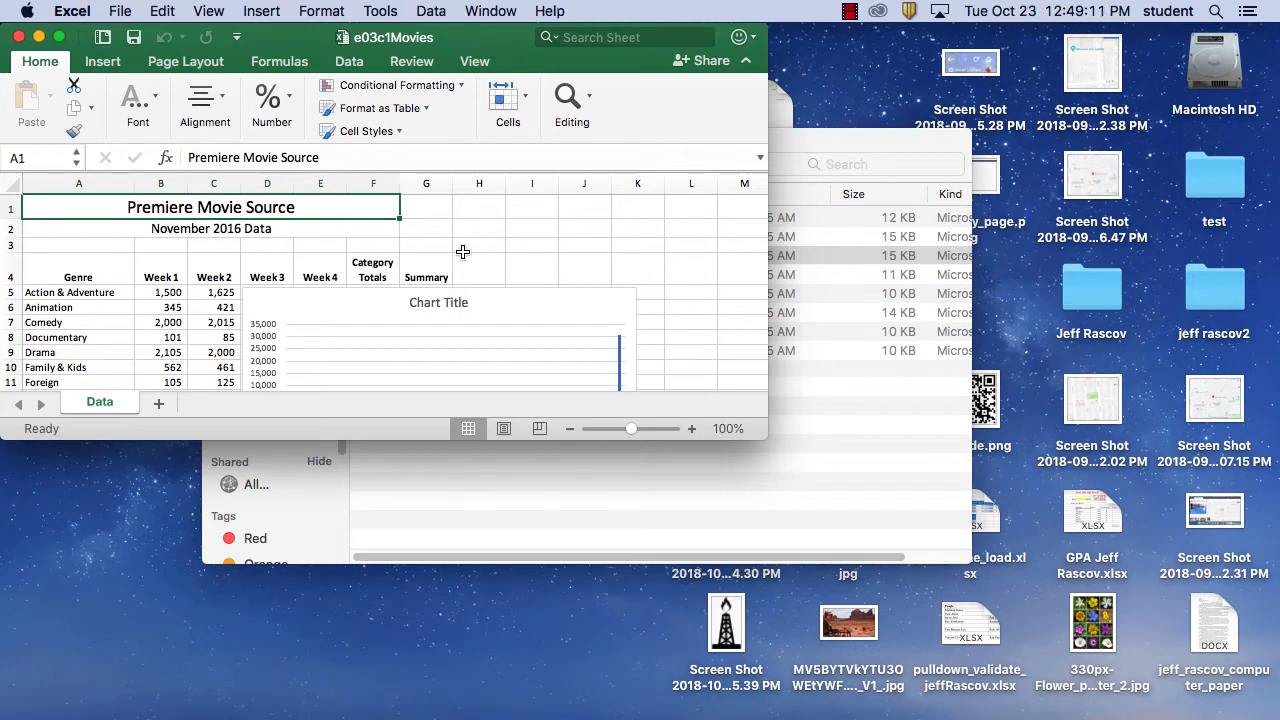
Step: Enlarge the workbook window and delete the existing chart from the Data sheet
left_click_drag(766, 438, 895, 607)
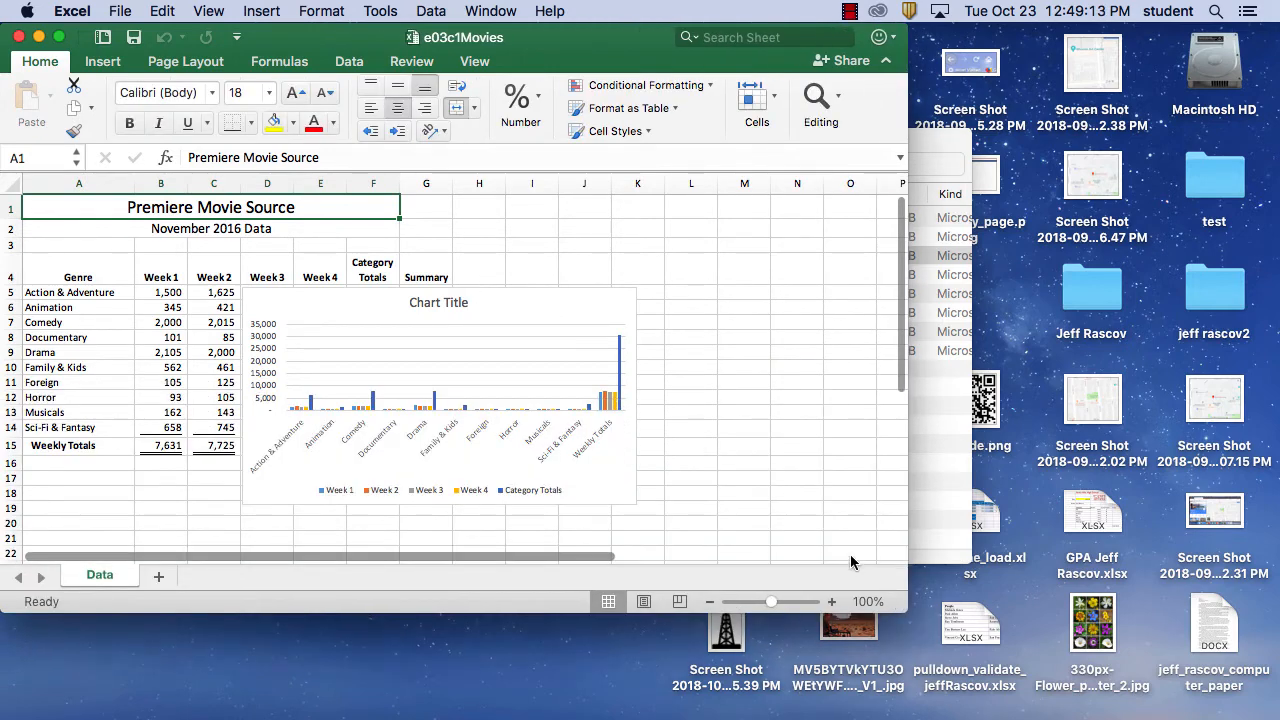
left_click(548, 299)
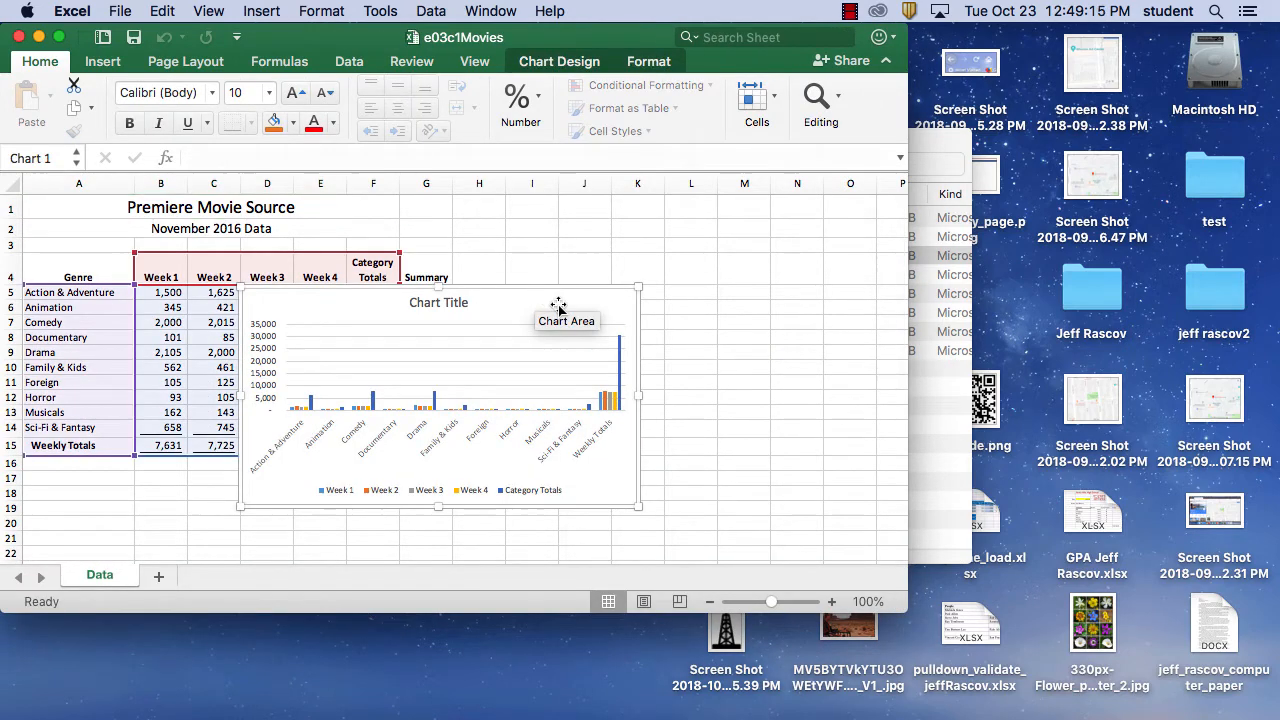
key("Delete")
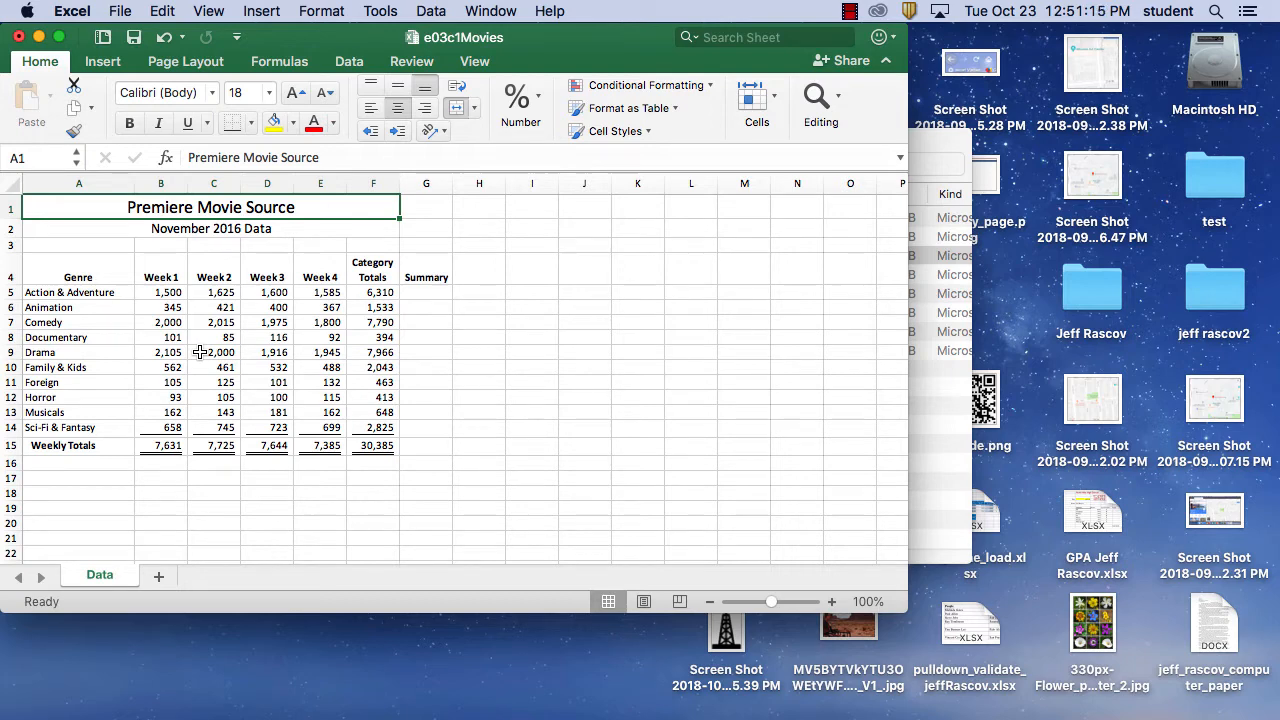
Step: Select the genre and weekly data in A4:E14 on the Data sheet and insert a 3-D stacked column chart
left_click(97, 269)
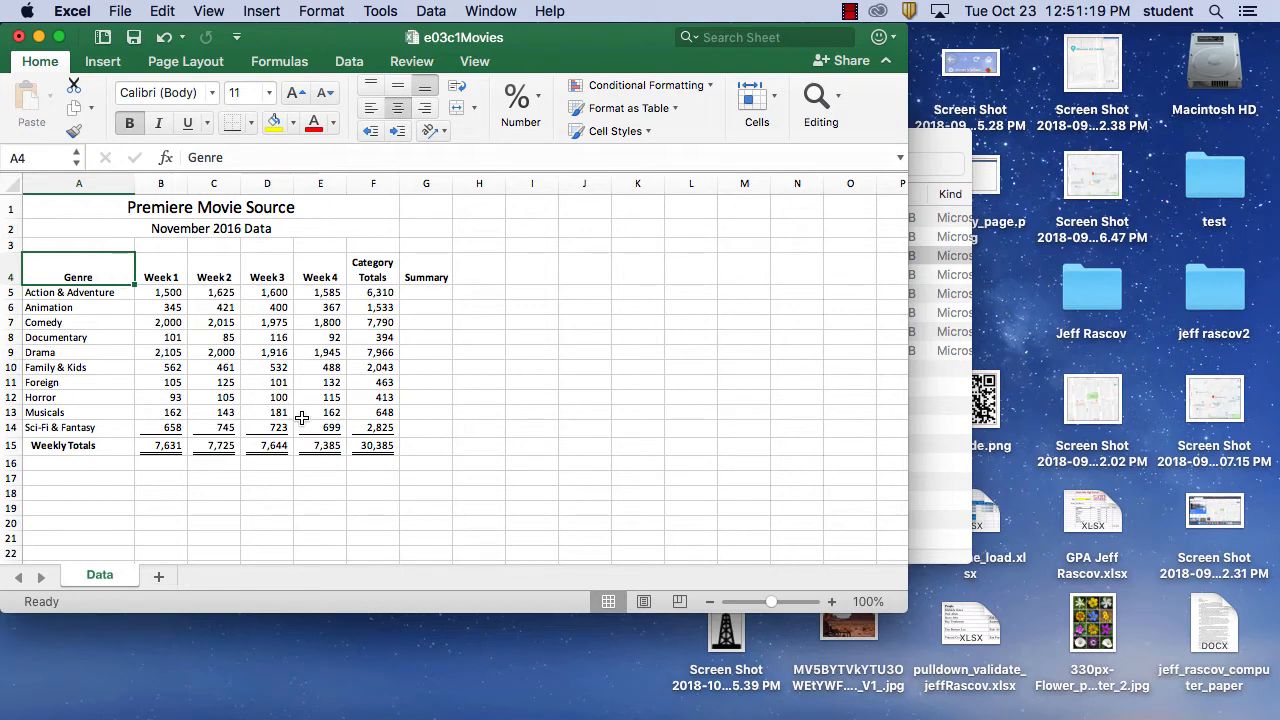
left_click(334, 421, "shift")
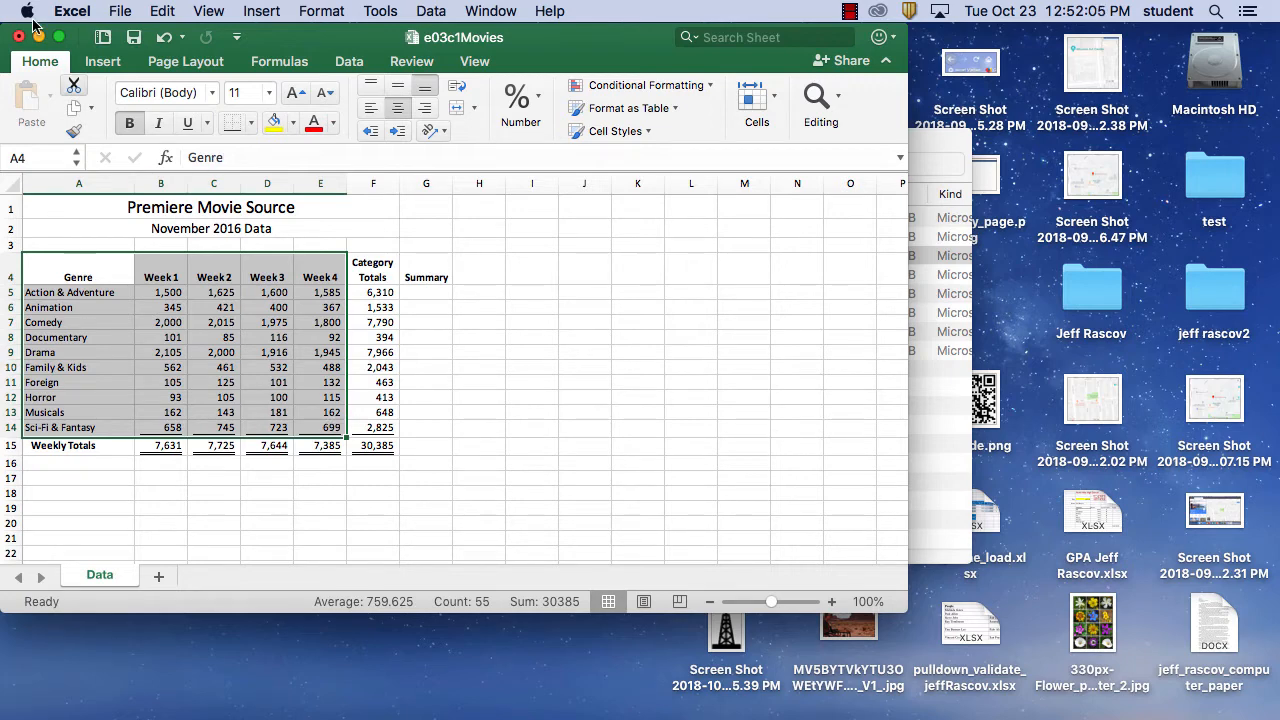
left_click(101, 62)
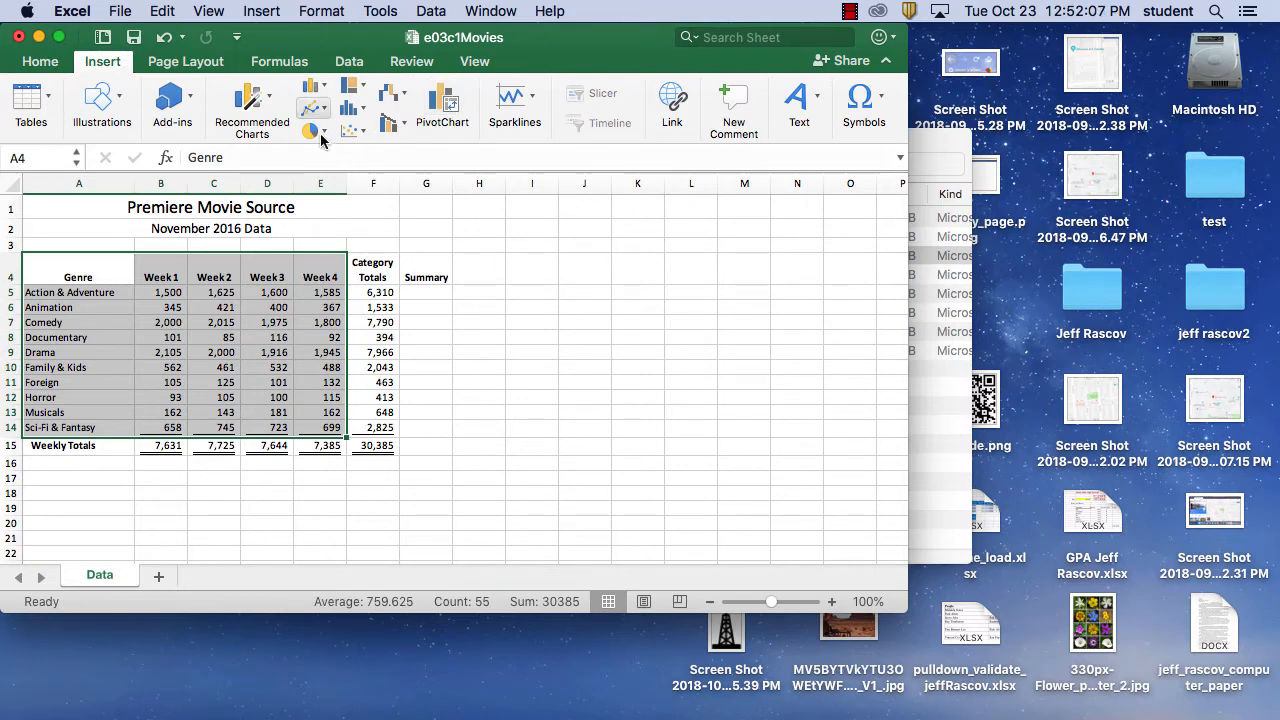
left_click(80, 268)
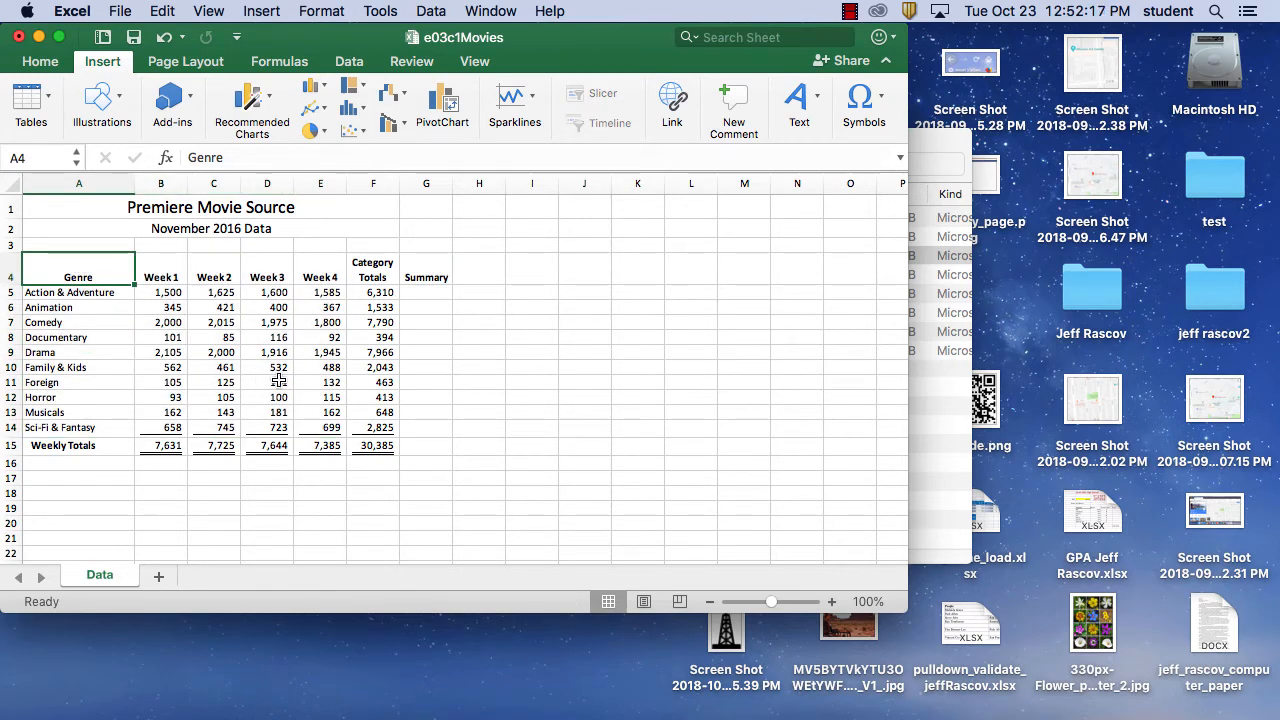
left_click(331, 426, "shift")
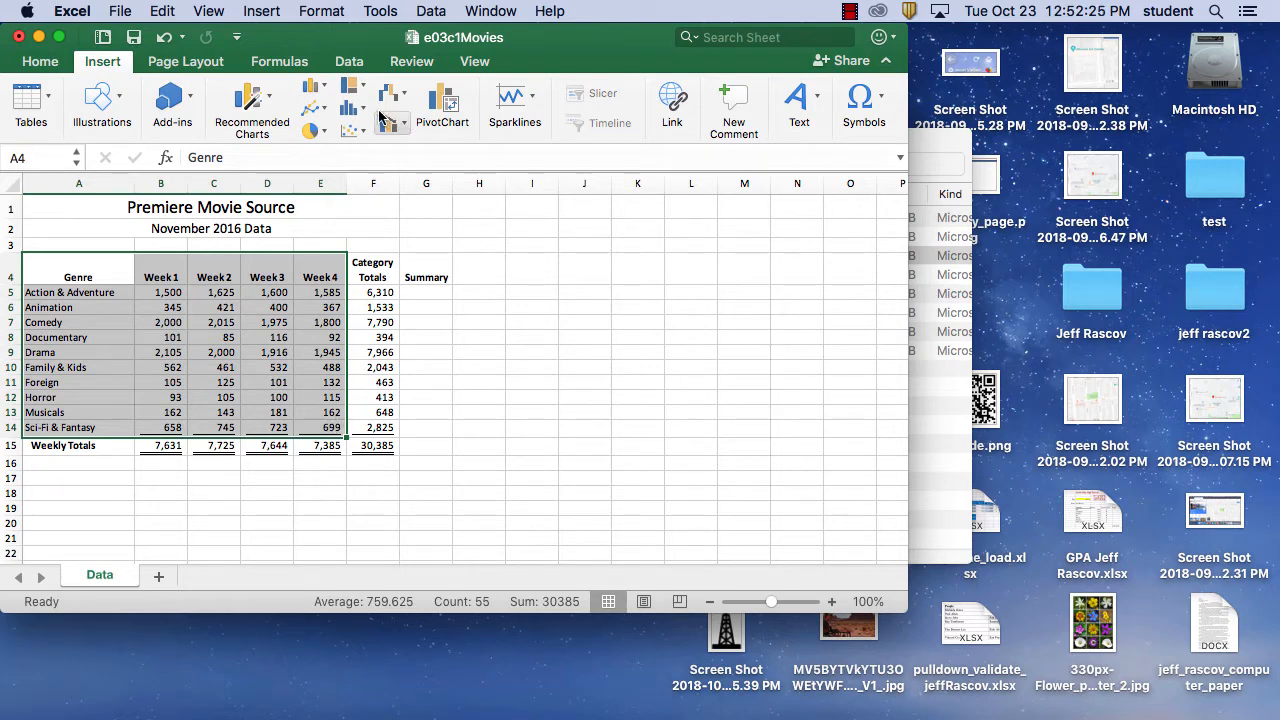
left_click(102, 62)
left_click(102, 62)
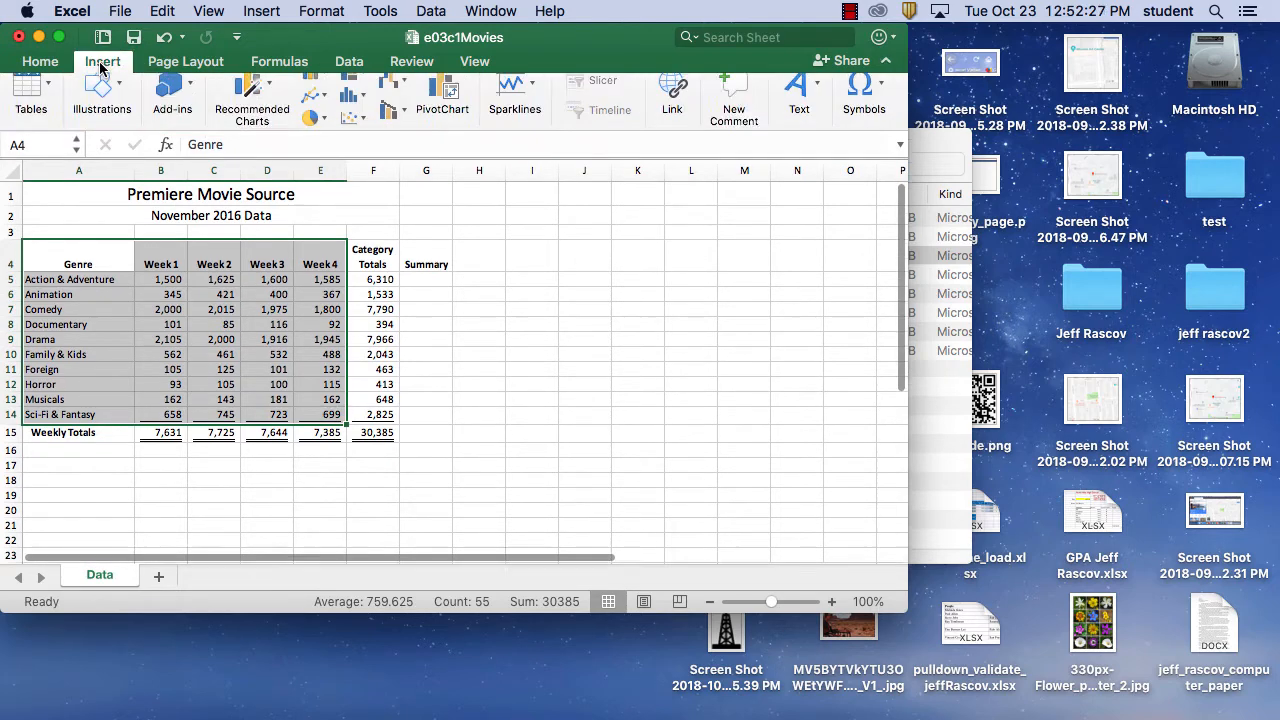
left_click(312, 88)
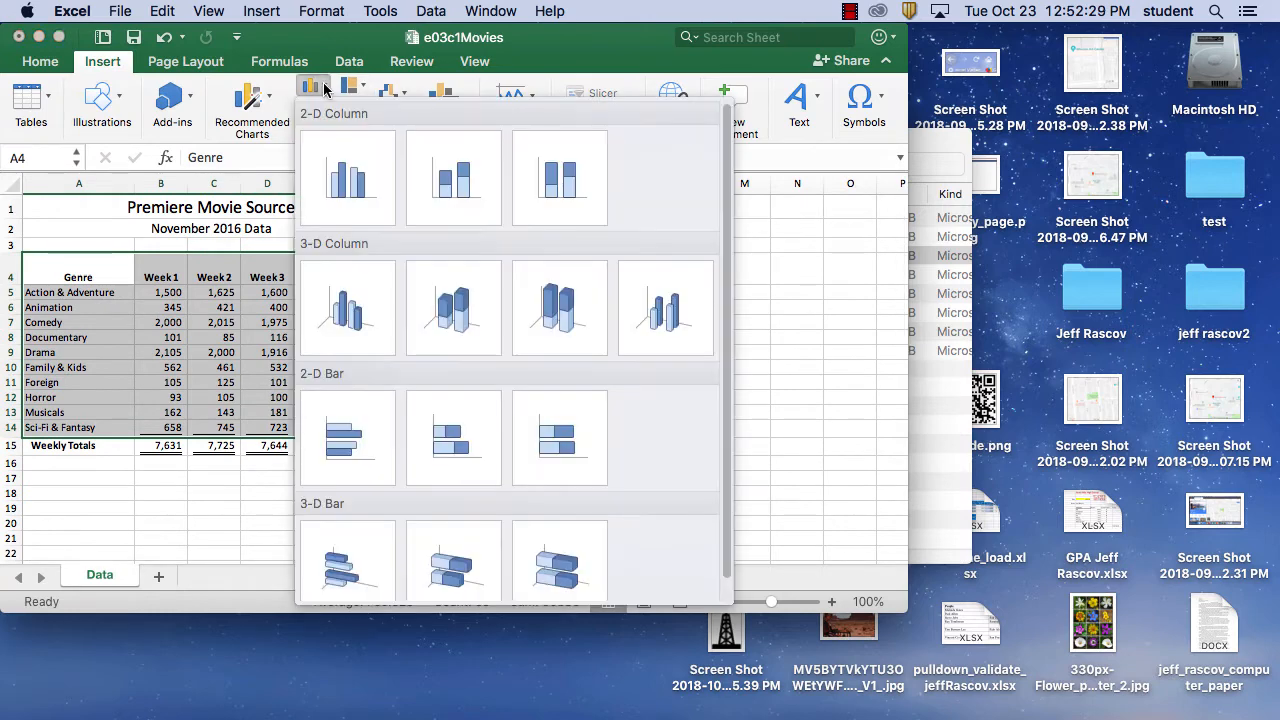
left_click(466, 309)
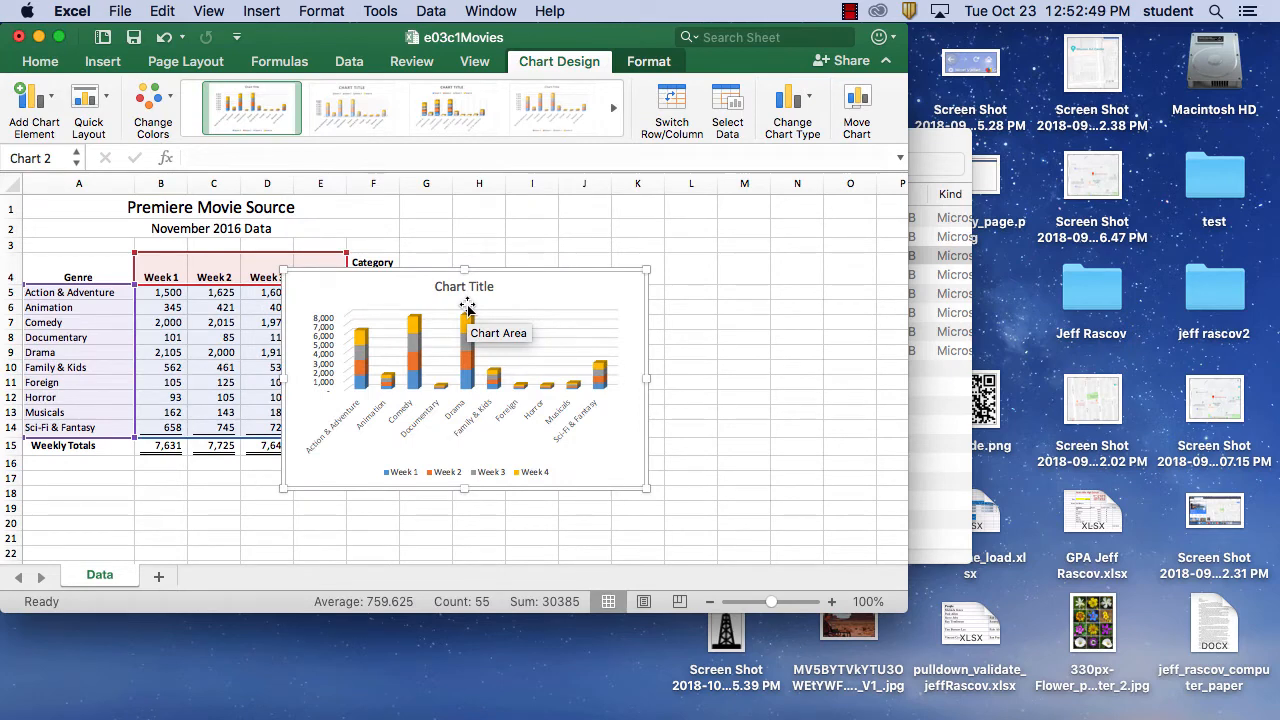
Step: Enlarge the workbook window and resize the 3-D column chart to span about columns E to P and down to row 34
left_click_drag(647, 489, 794, 553)
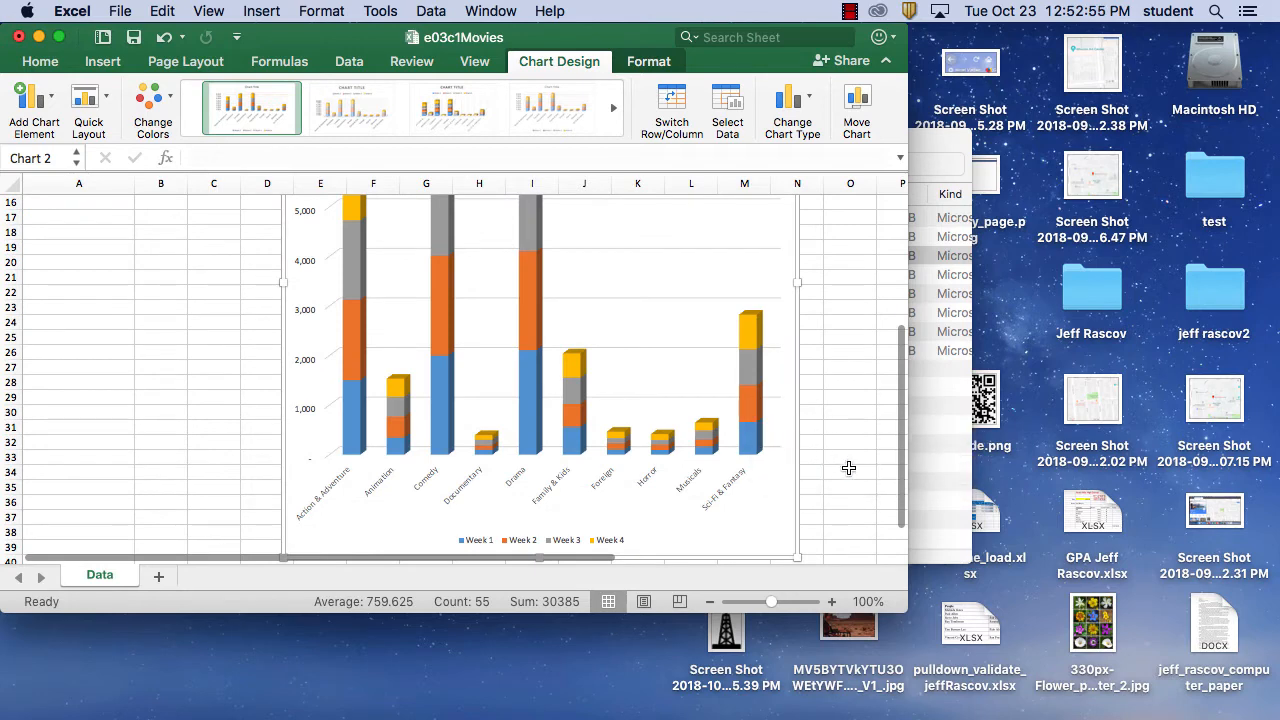
left_click_drag(904, 610, 1093, 690)
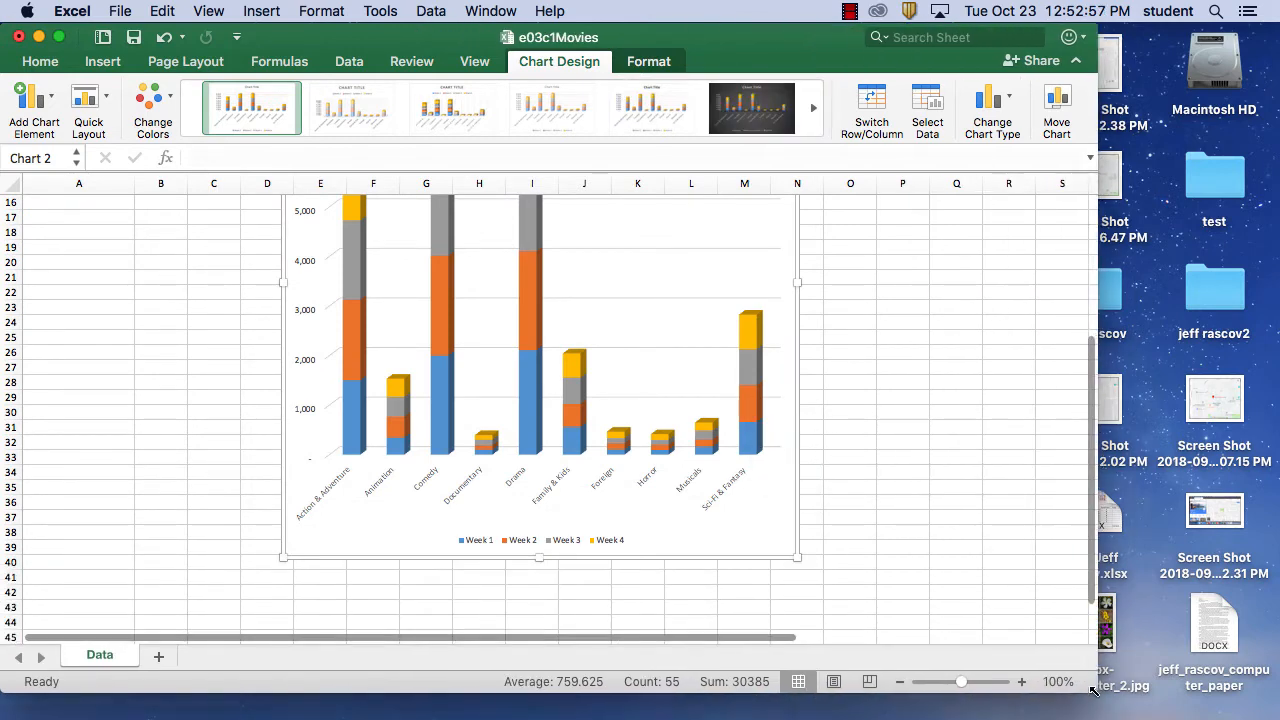
scroll(1094, 557, "up", 3)
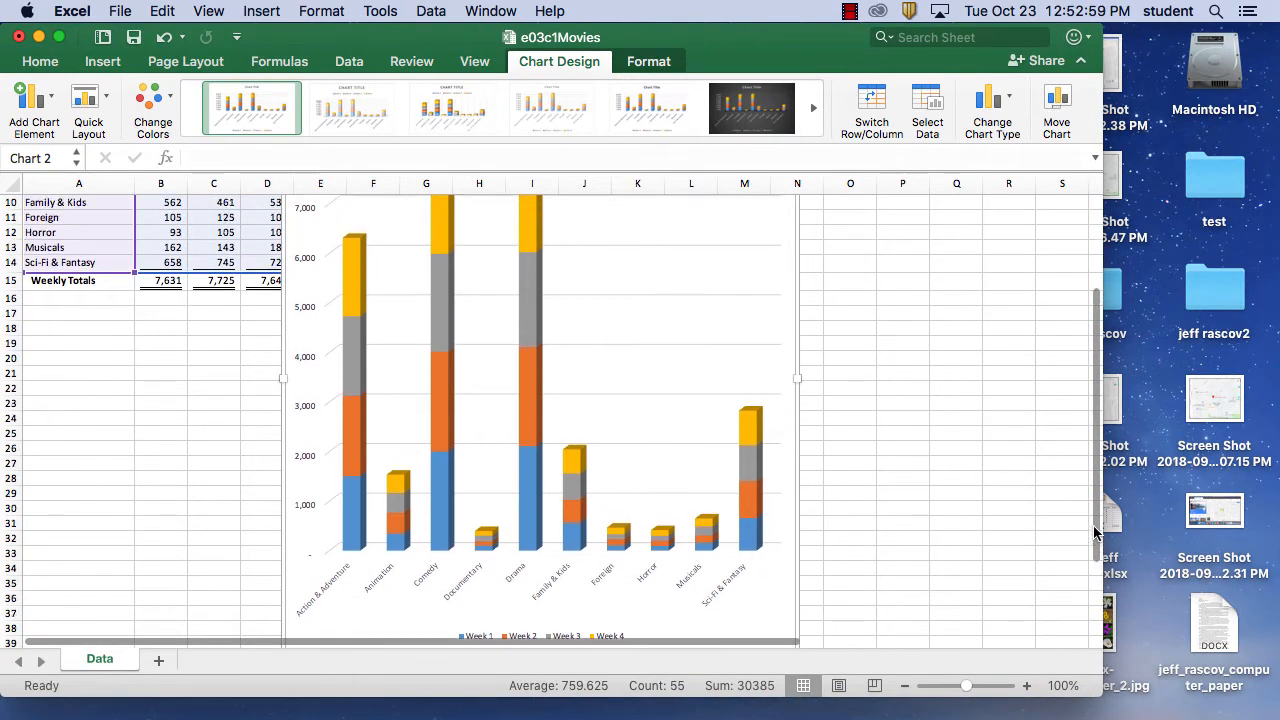
left_click_drag(1094, 533, 1080, 500)
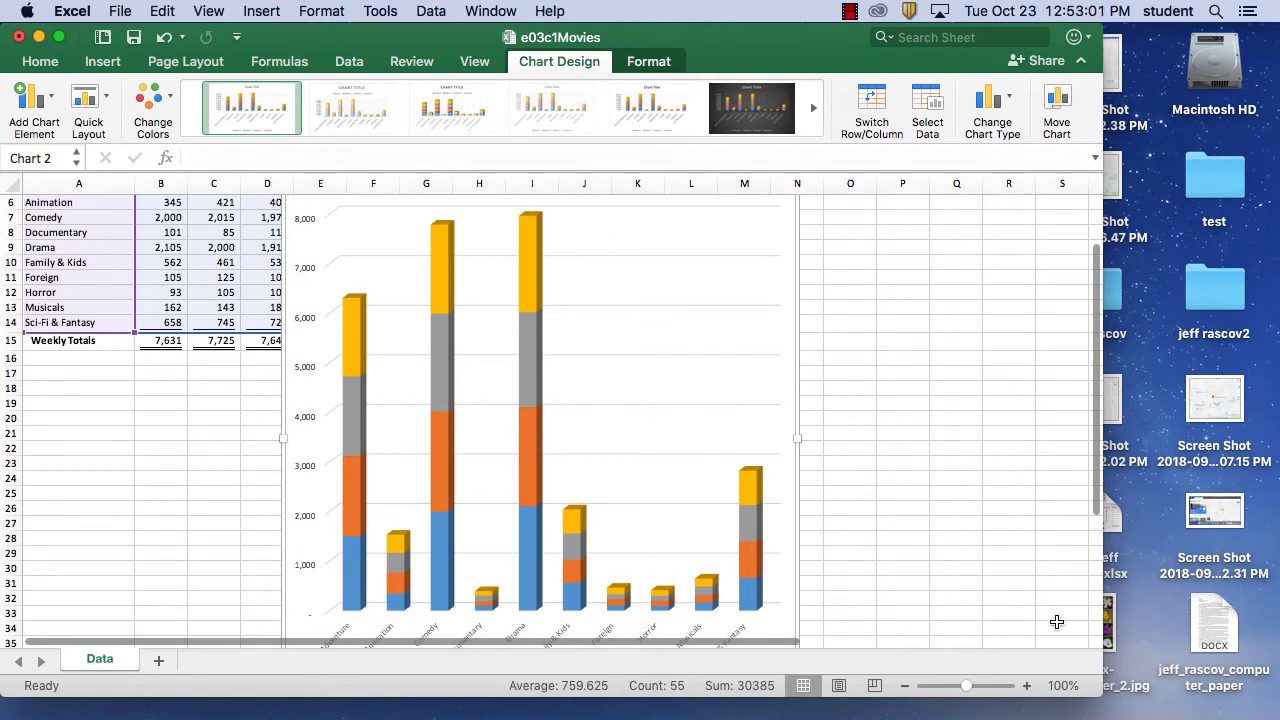
scroll(854, 583, "down", 4)
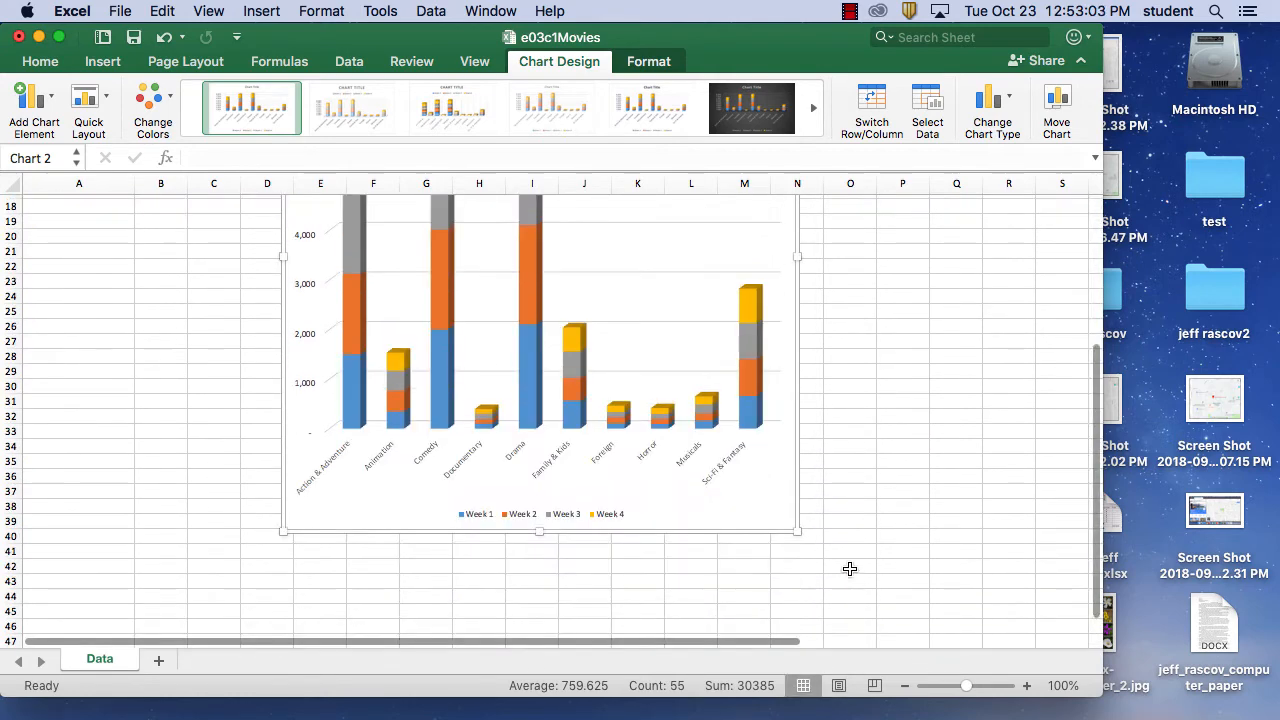
left_click_drag(797, 531, 929, 449)
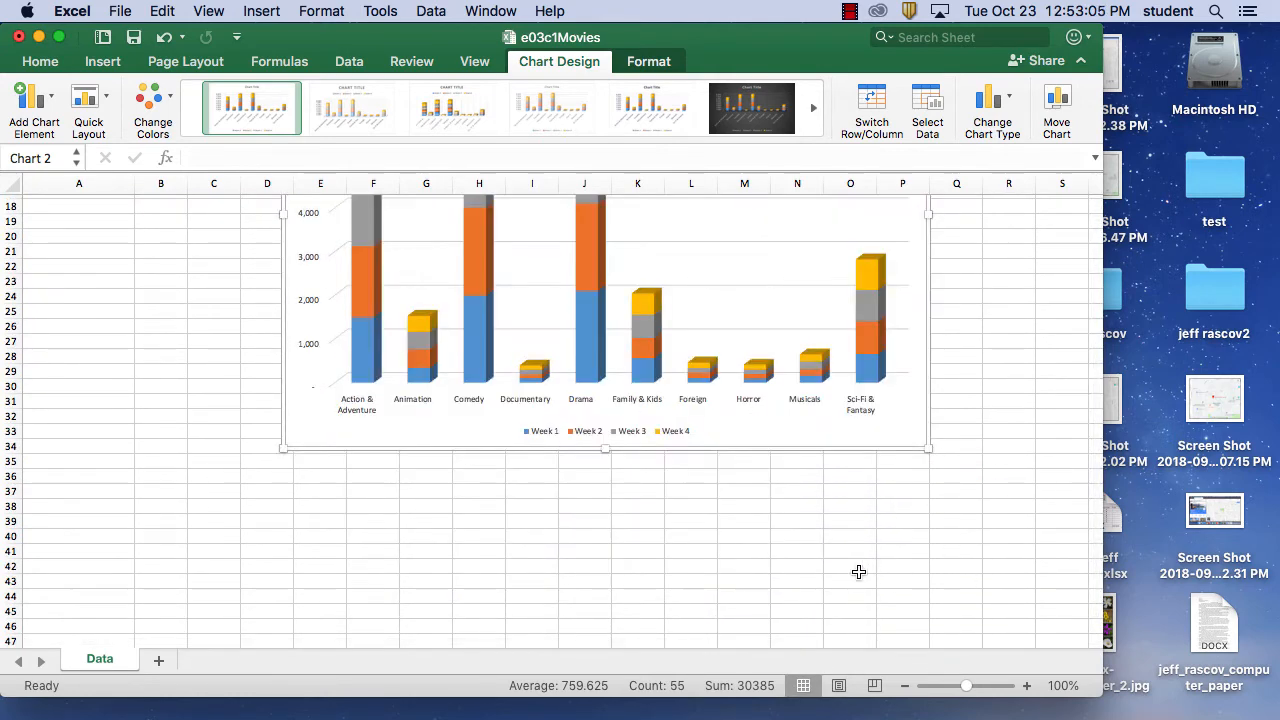
scroll(858, 571, "up", 5)
scroll(857, 573, "down", 1)
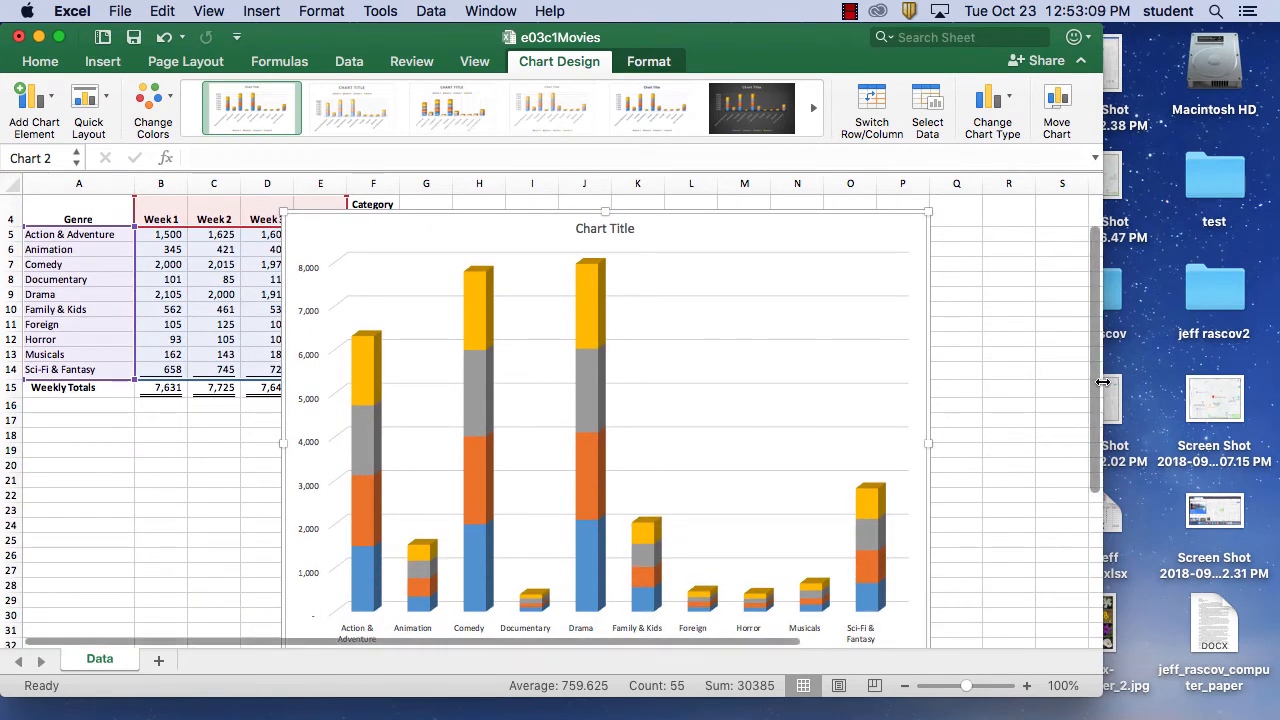
mouse_move(1096, 389)
left_mouse_down()
mouse_move(1095, 403)
mouse_move(1101, 391)
left_mouse_up()
scroll(1091, 370, "down", 3)
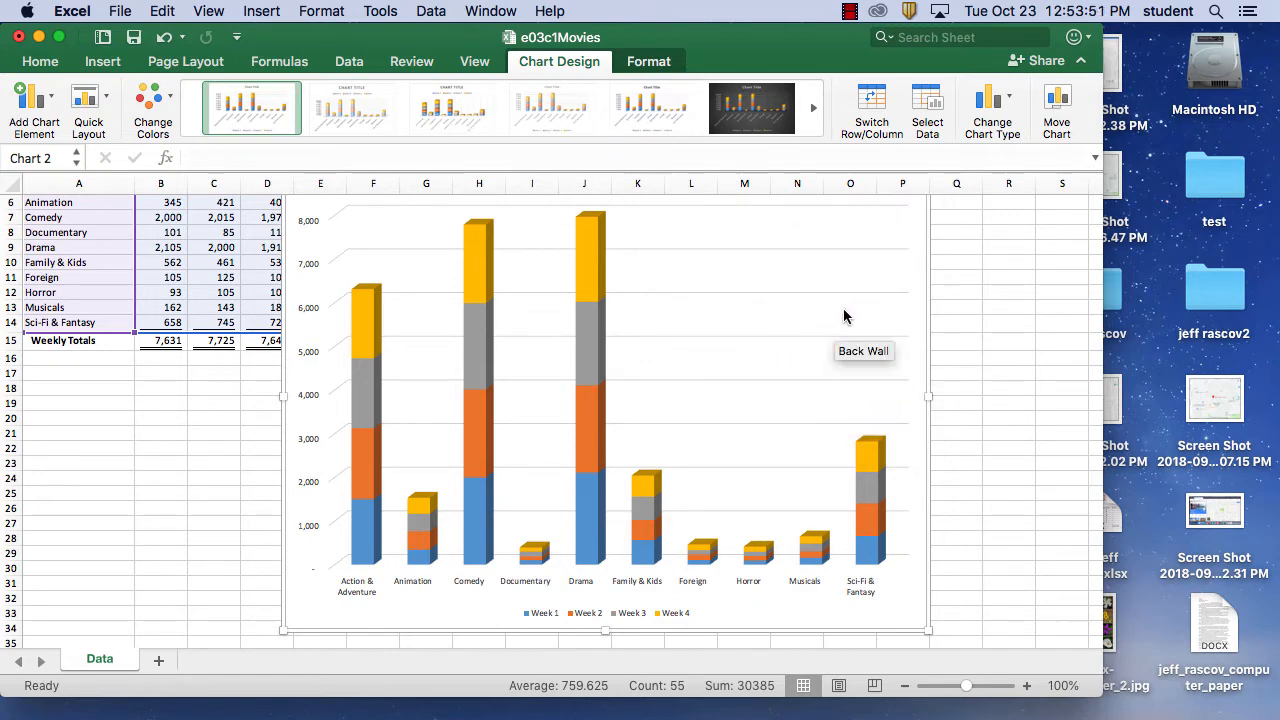
Step: Move the 3-D column chart to a new sheet named "3d_bar chart"
left_click(1056, 103)
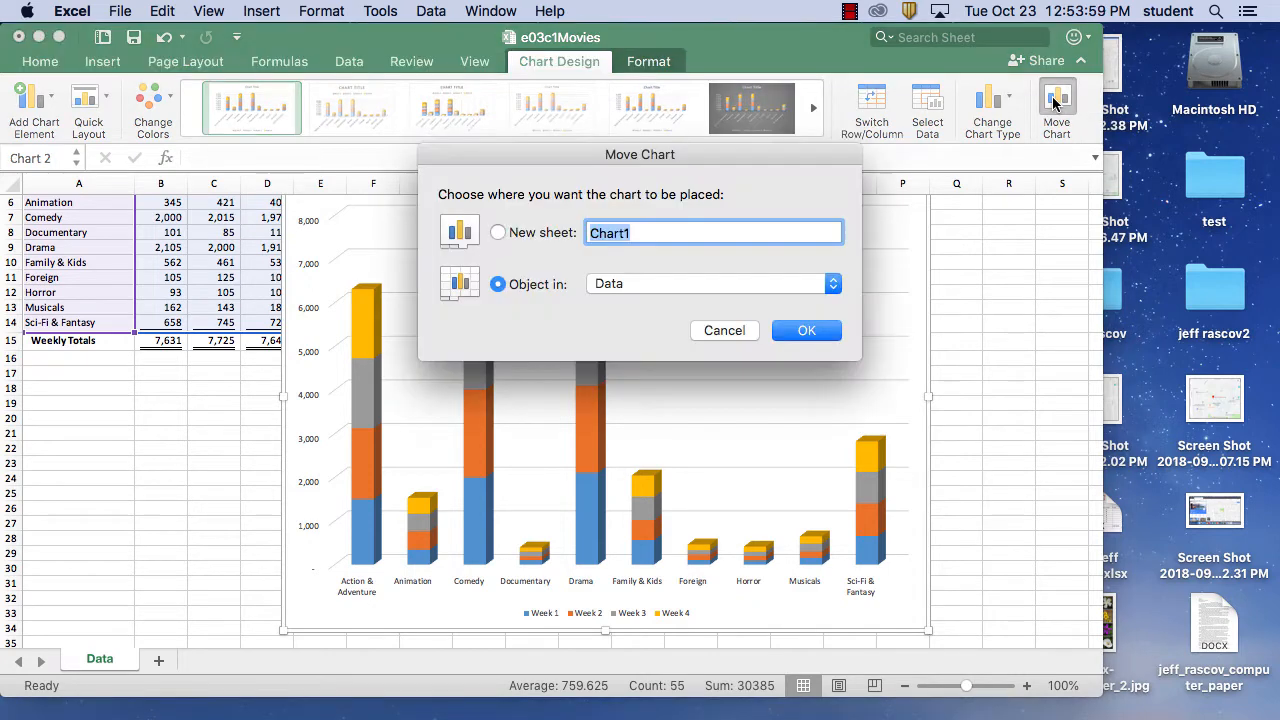
left_click(532, 238)
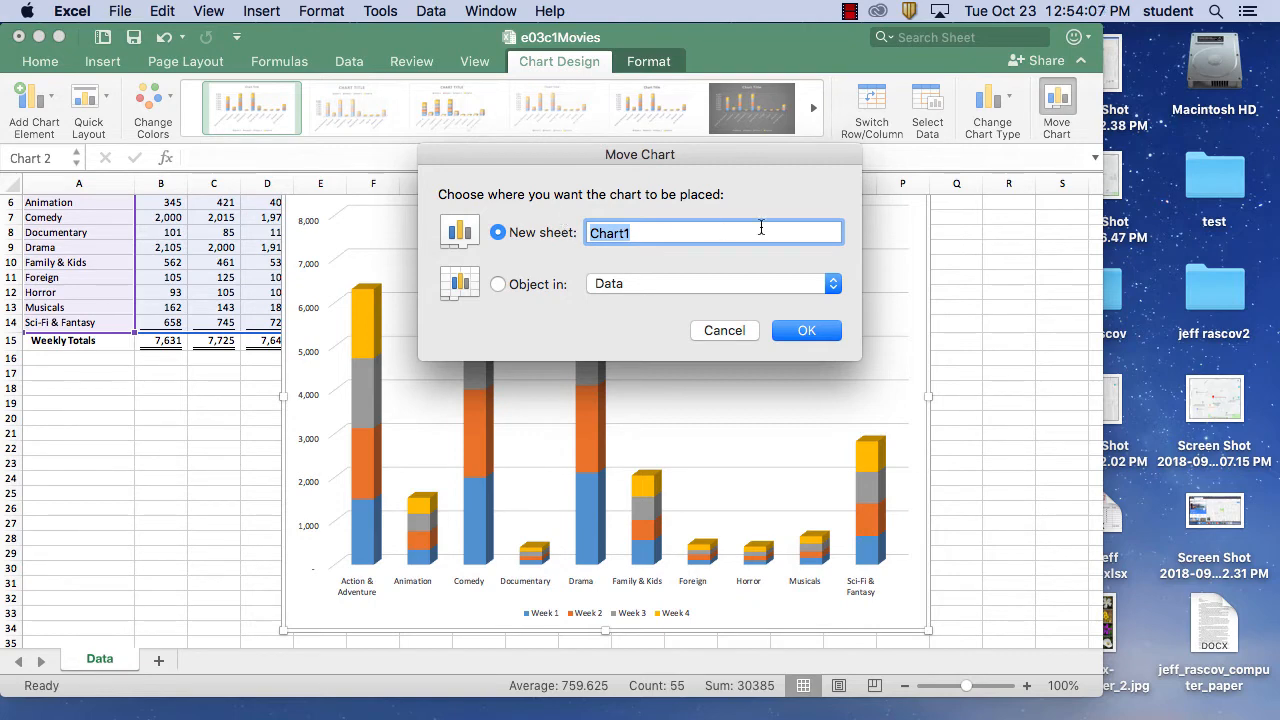
type("3d_ba")
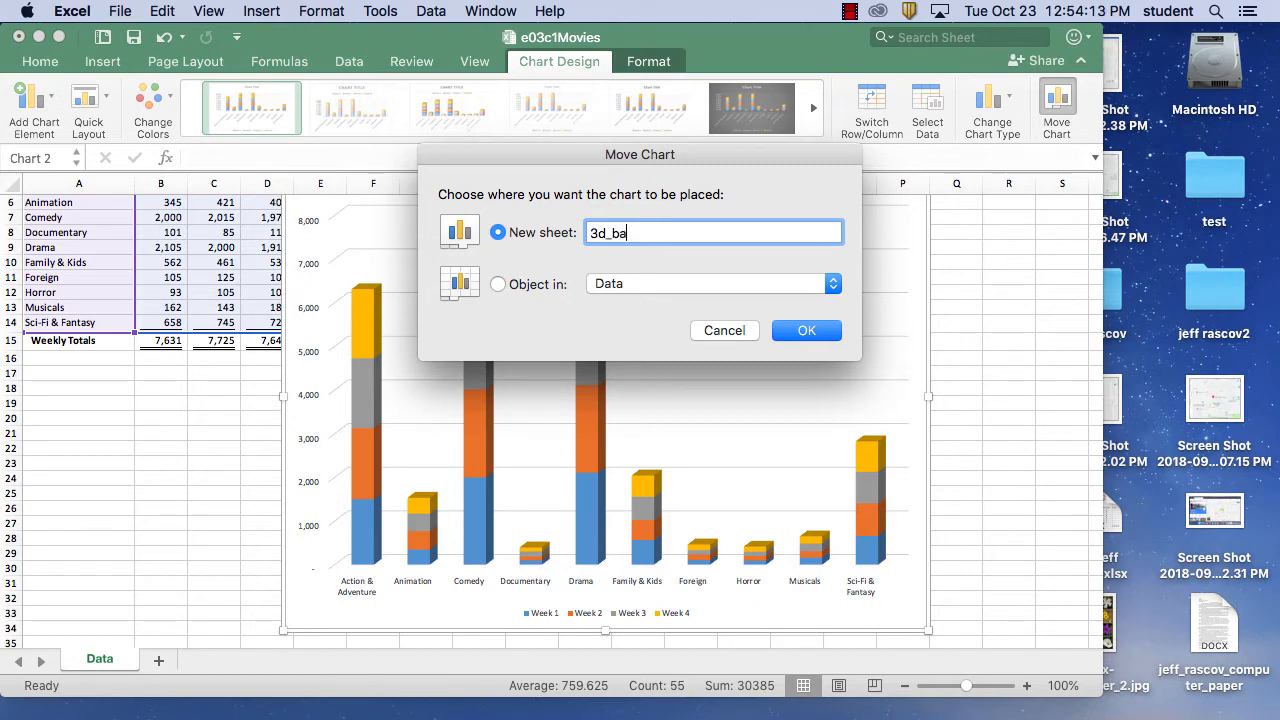
type("r chart")
left_click(806, 331)
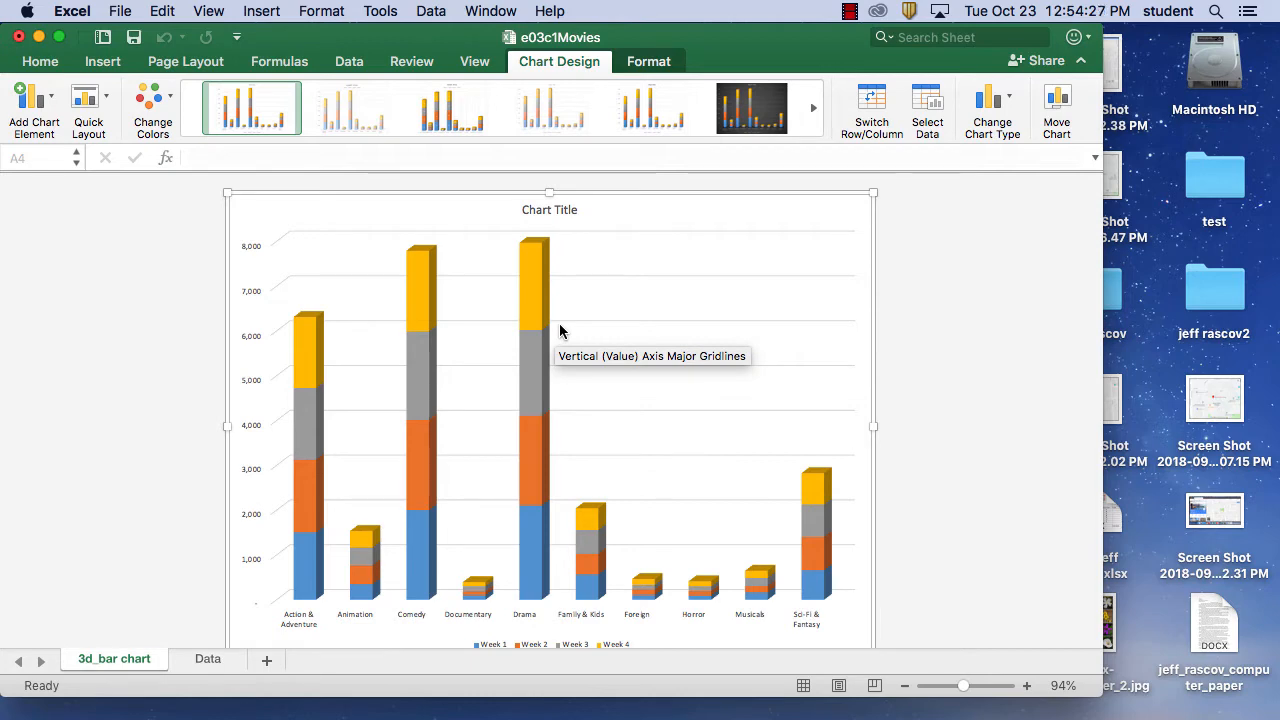
Step: Switch back and forth between the Data and 3d_bar chart sheets to compare the source data with the moved chart
left_click(206, 665)
left_click(101, 667)
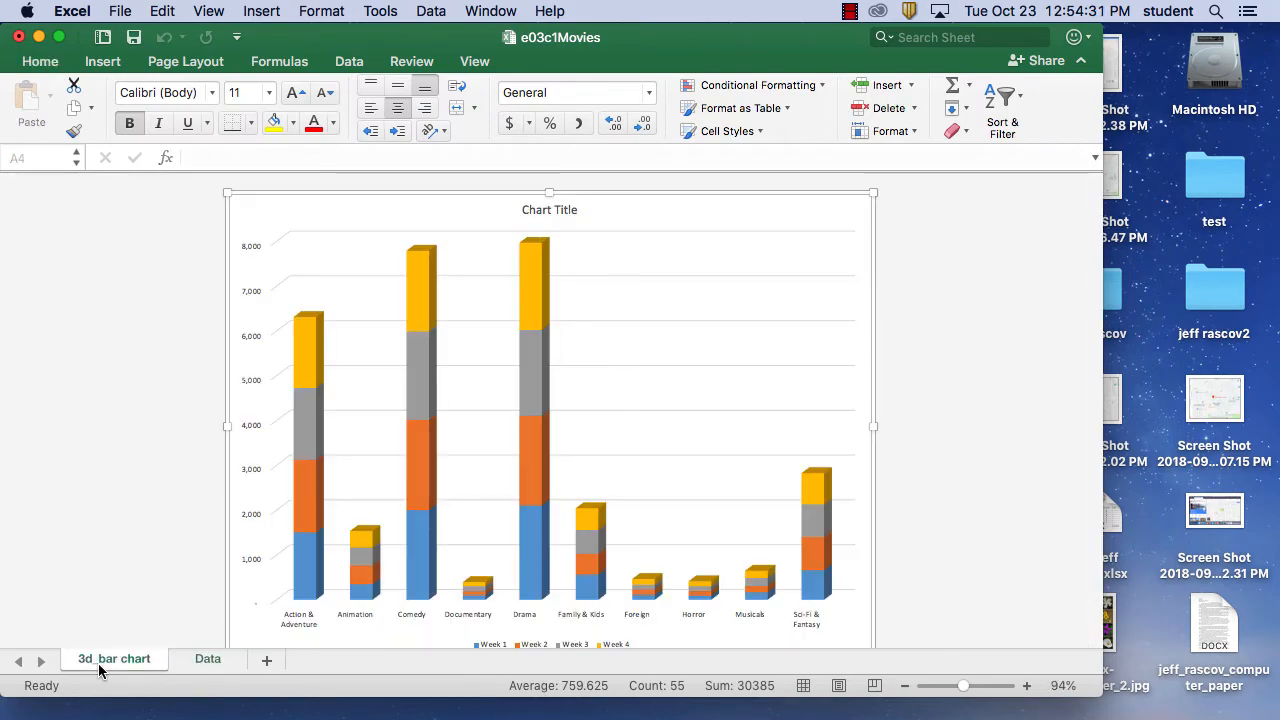
left_click(194, 660)
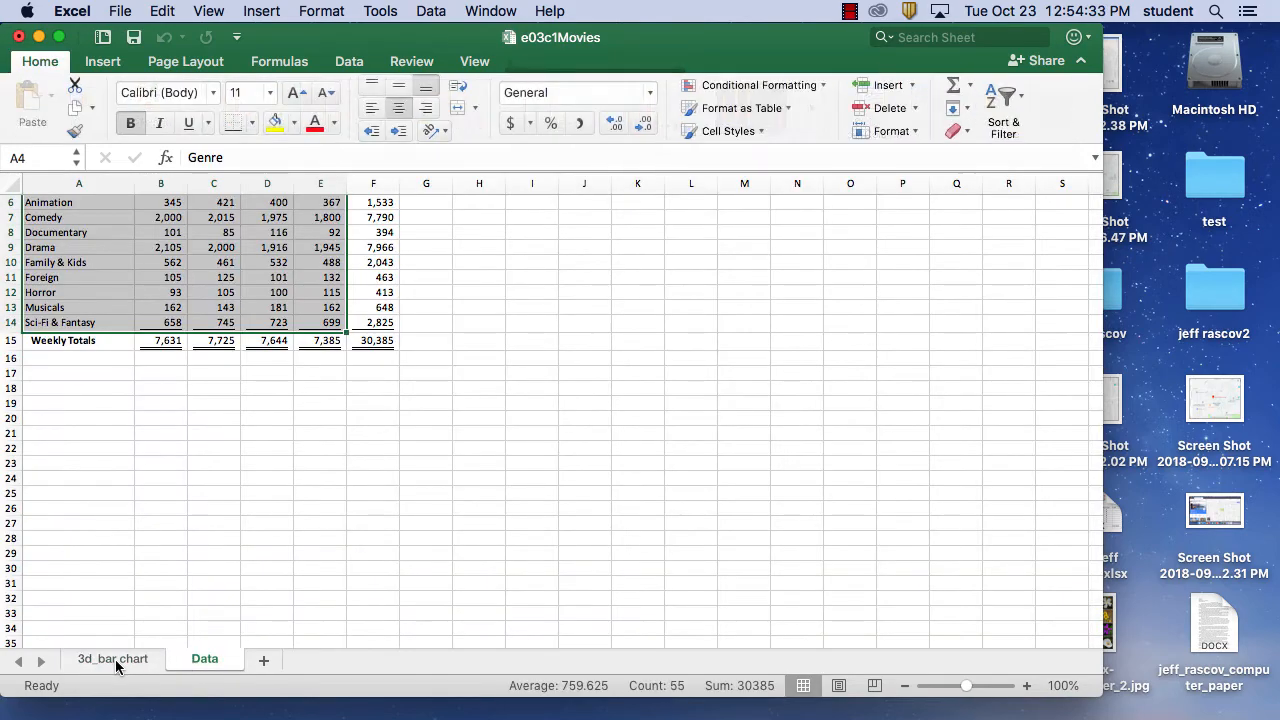
left_click(115, 659)
left_click(217, 660)
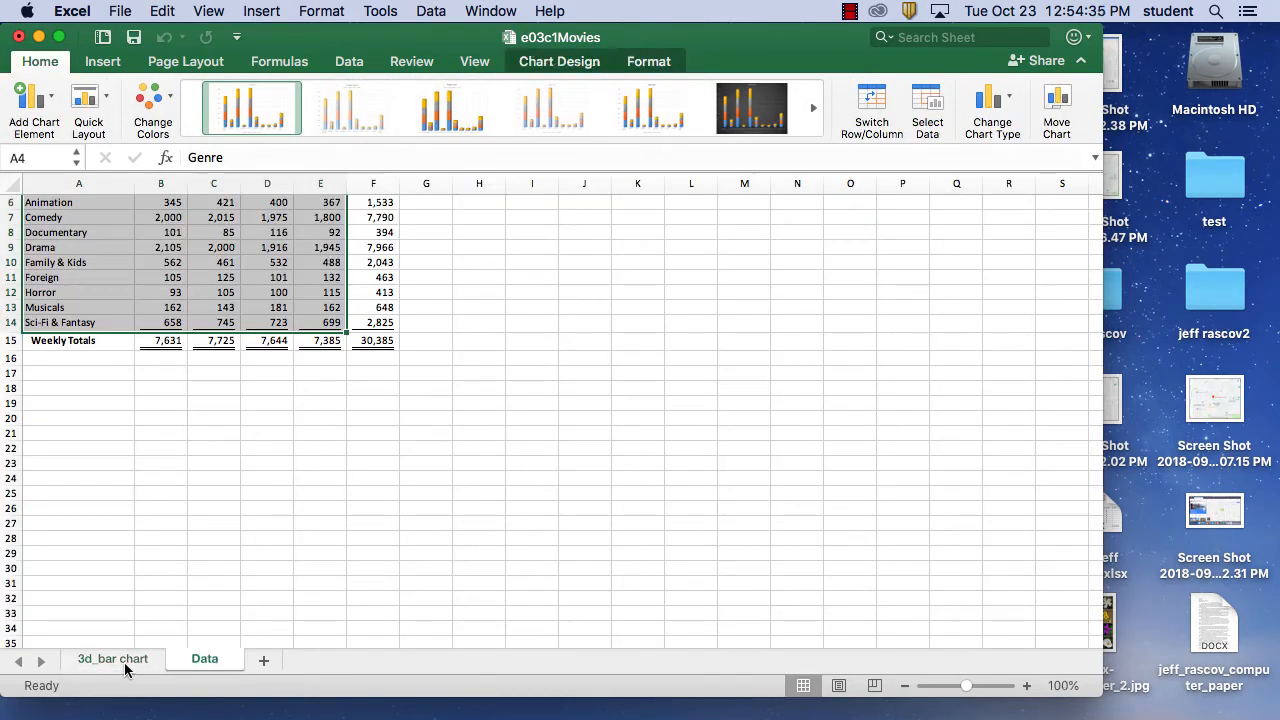
left_click(125, 665)
Step: Return to the Data sheet and insert a 2-D clustered bar chart from the selected range A4:E14
left_click(211, 663)
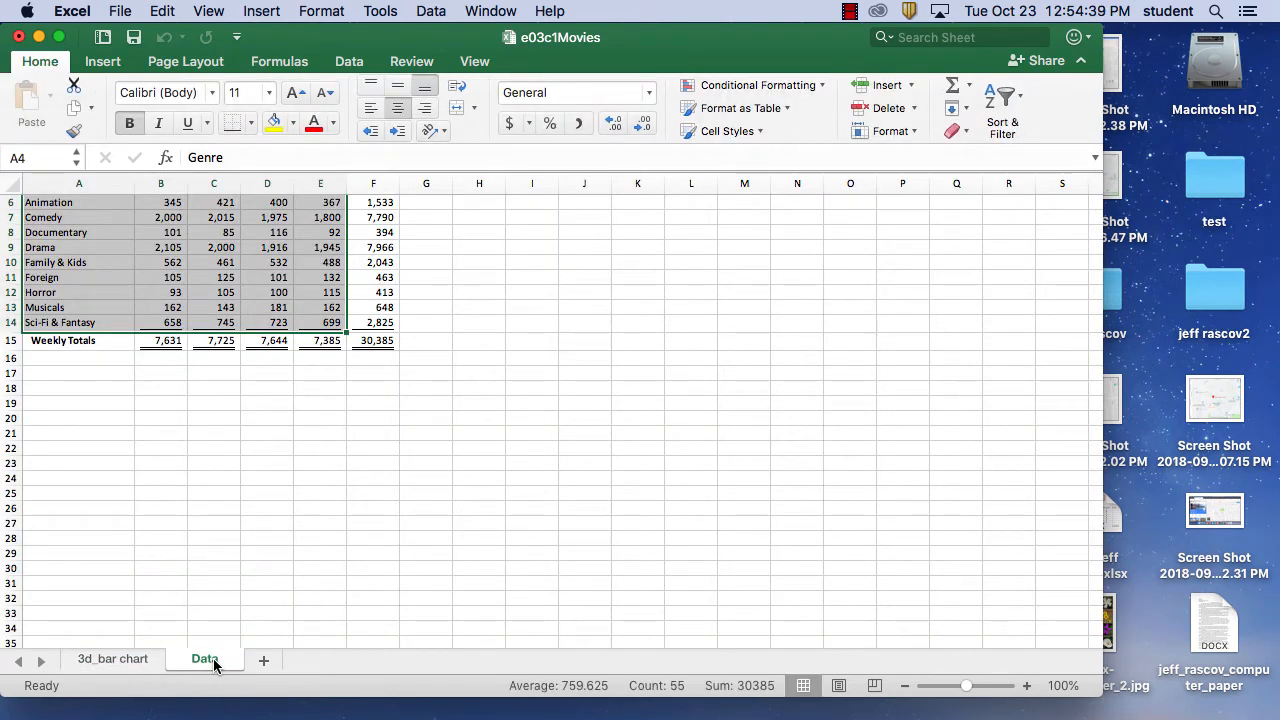
scroll(454, 450, "up", 3)
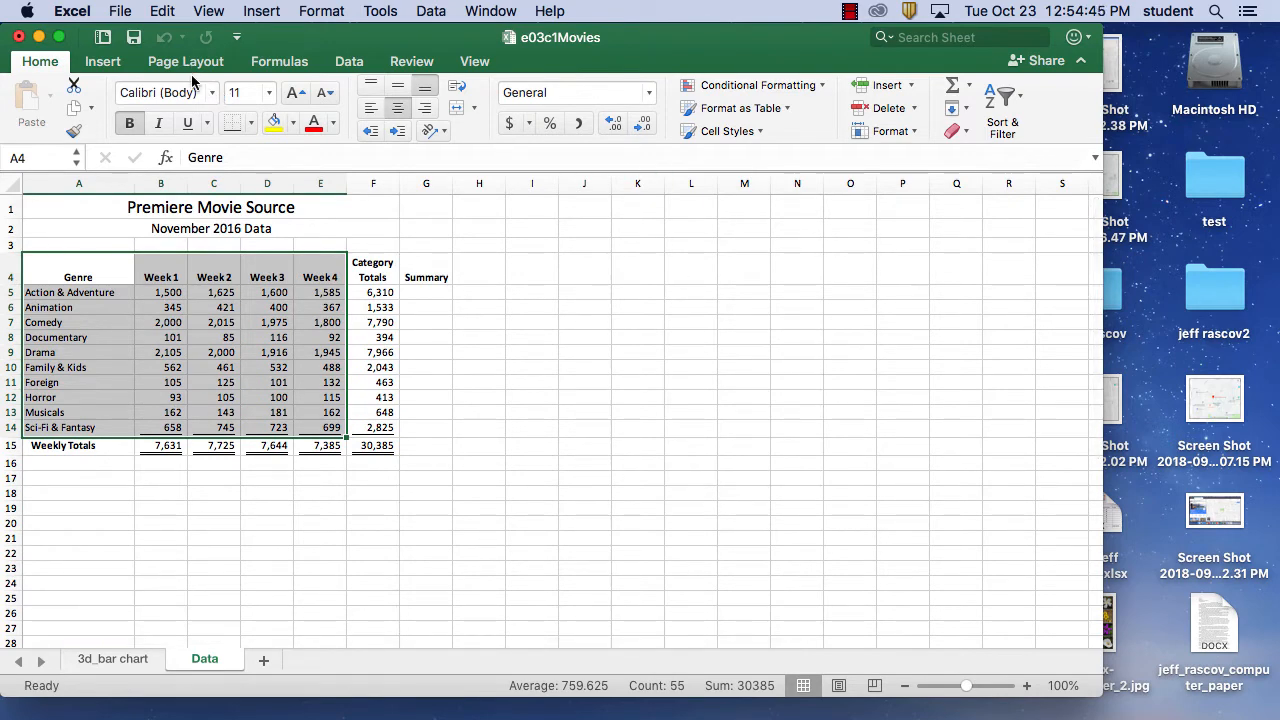
left_click(107, 62)
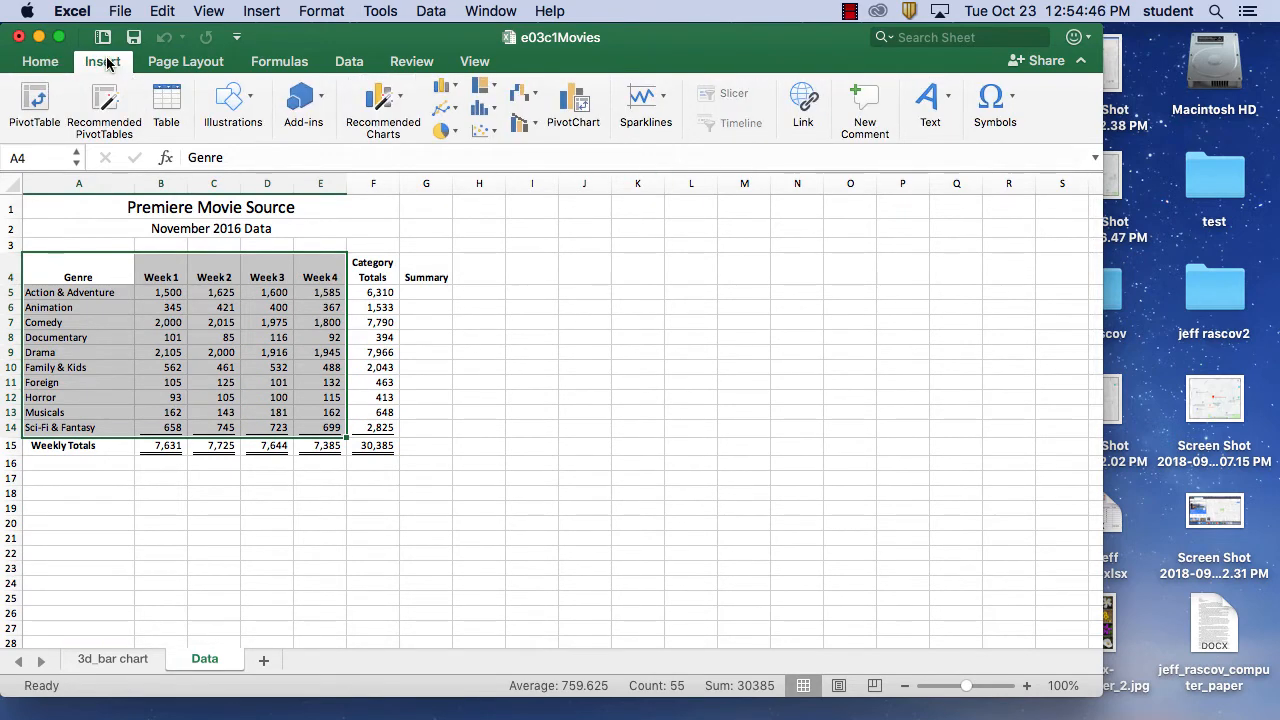
left_click(457, 90)
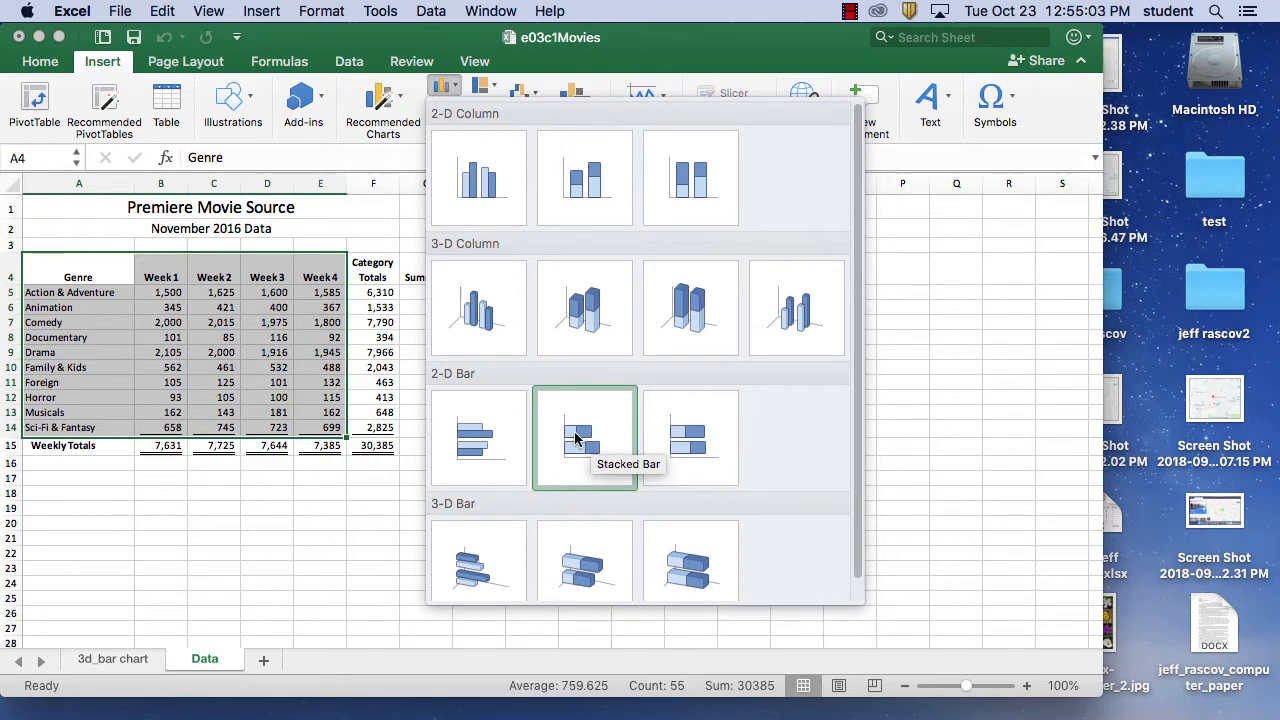
left_click(476, 452)
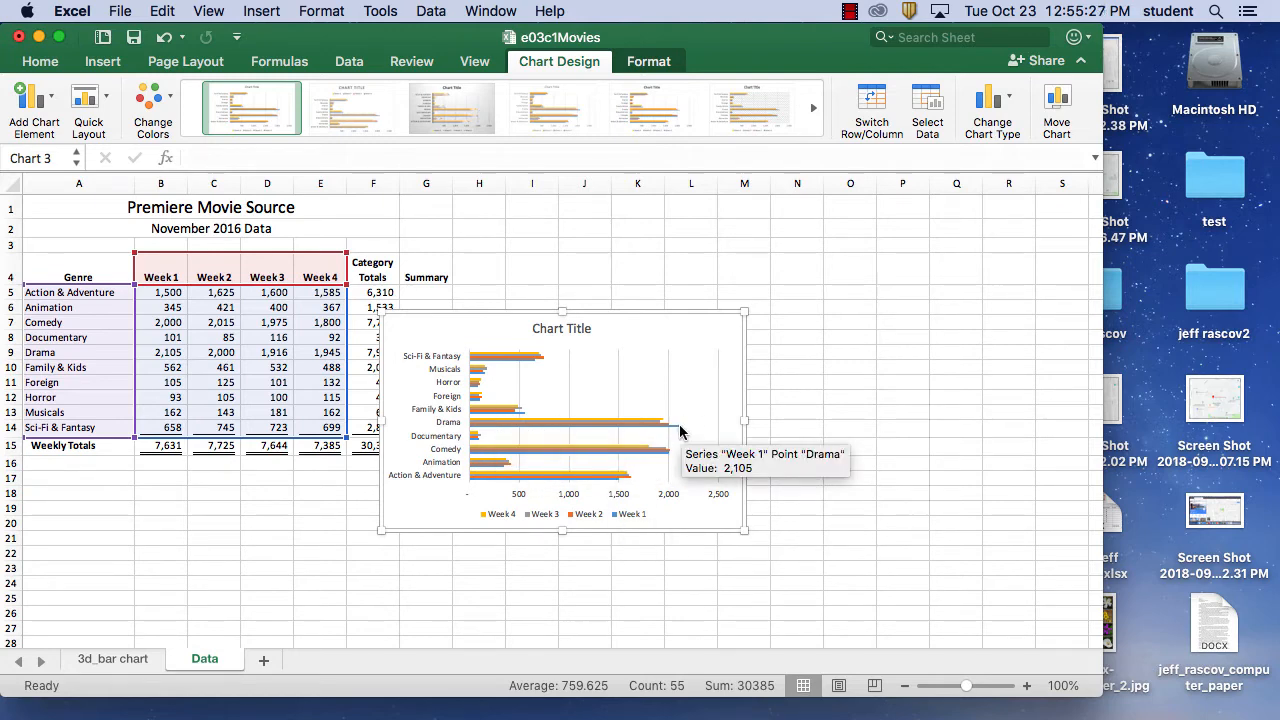
Step: Enlarge the clustered bar chart and place it below the data from about row 17, spanning columns B to S
left_click_drag(744, 531, 920, 530)
scroll(787, 586, "up", 5)
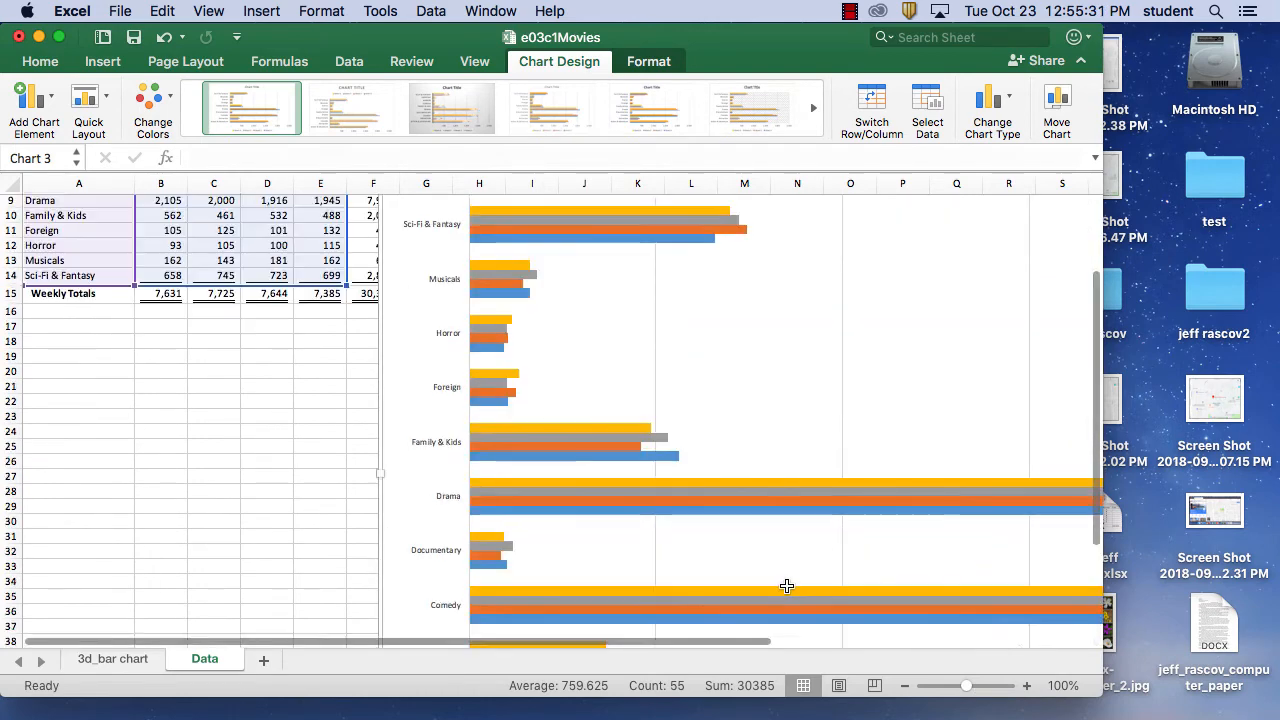
scroll(787, 586, "up", 3)
scroll(787, 586, "down", 8)
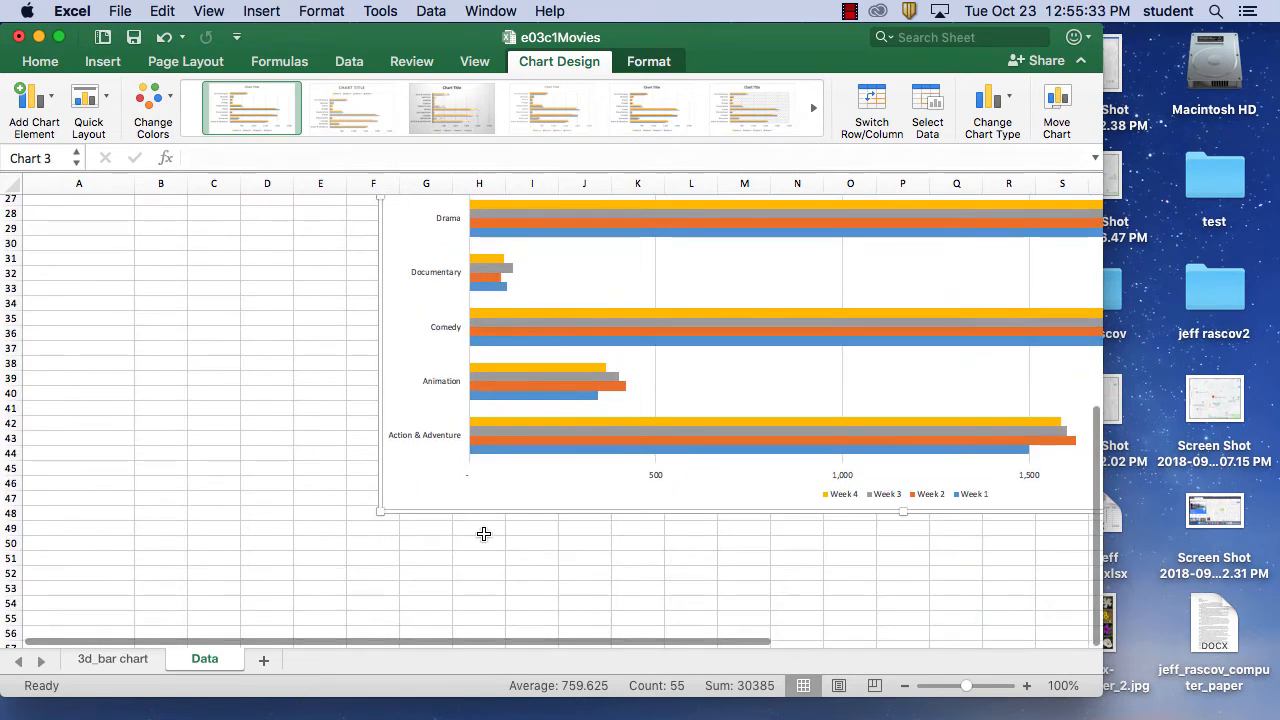
left_click_drag(380, 512, 490, 445)
left_click_drag(689, 429, 372, 591)
scroll(557, 549, "up", 5)
scroll(600, 547, "down", 15)
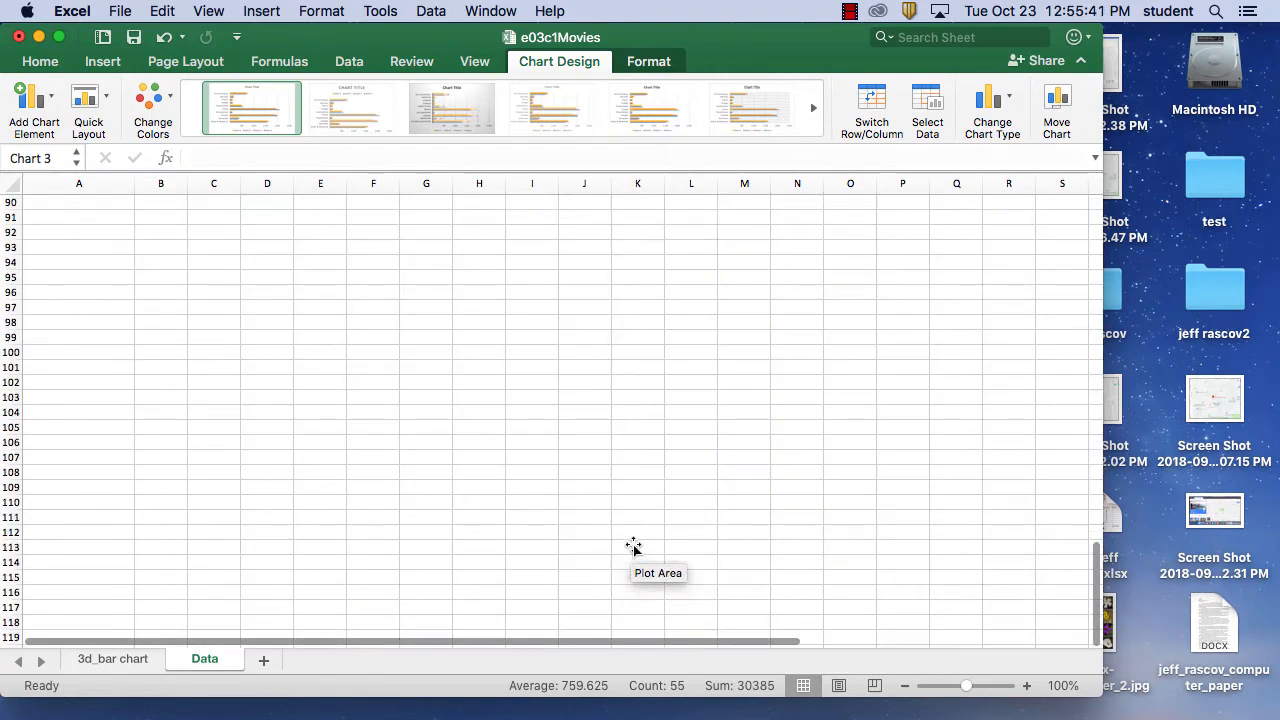
scroll(633, 547, "up", 10)
scroll(633, 547, "down", 4)
scroll(633, 547, "up", 8)
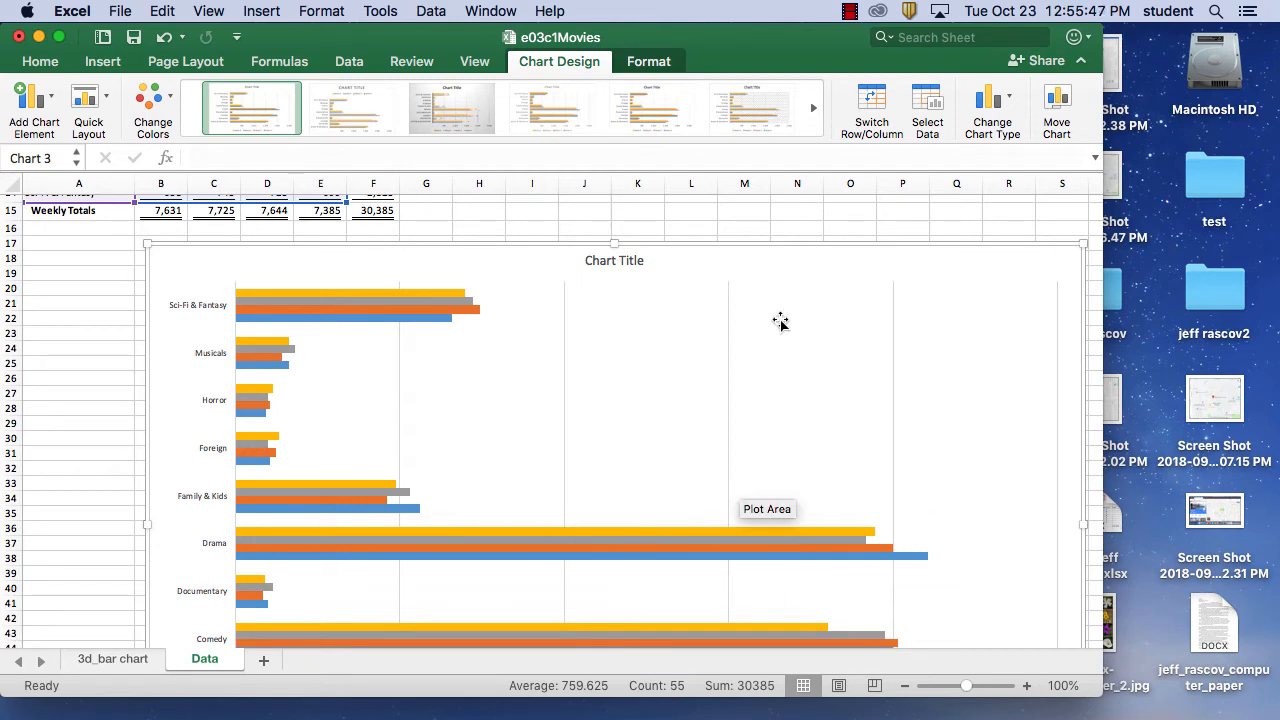
Step: Move the clustered bar chart to a new sheet named "horizontal bar chart"
left_click(1060, 108)
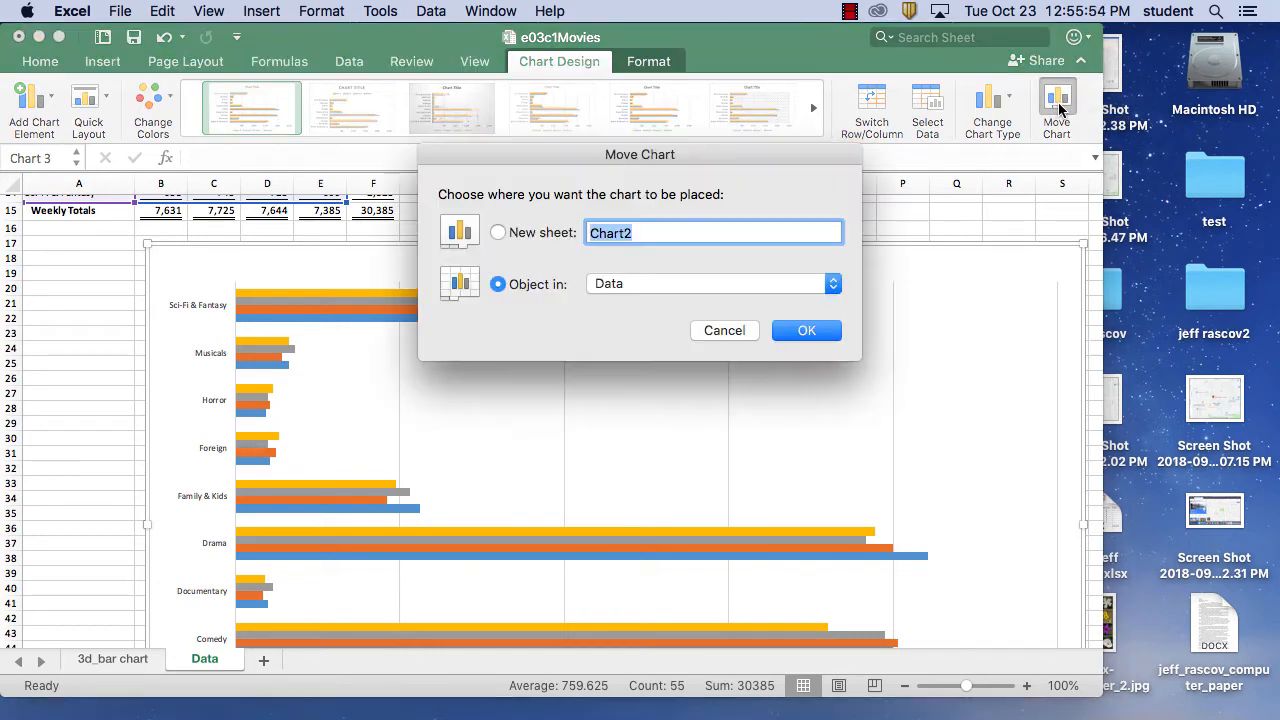
left_click(520, 233)
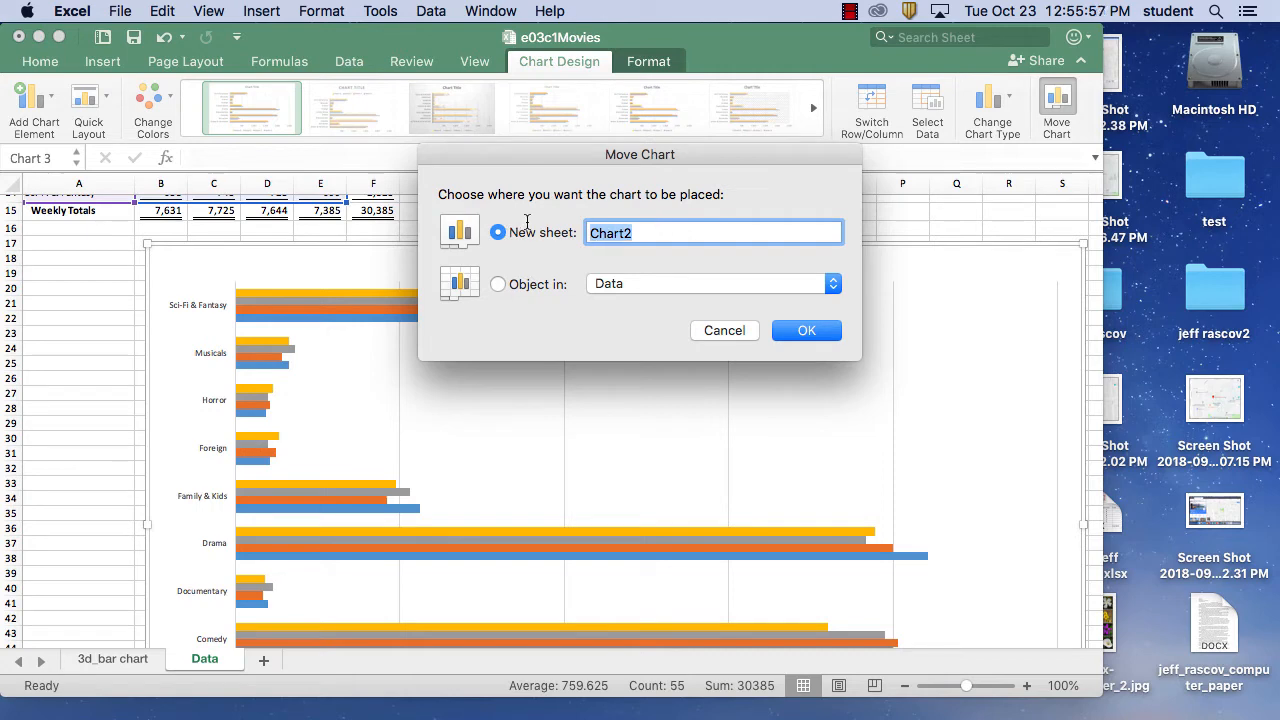
type("horizon")
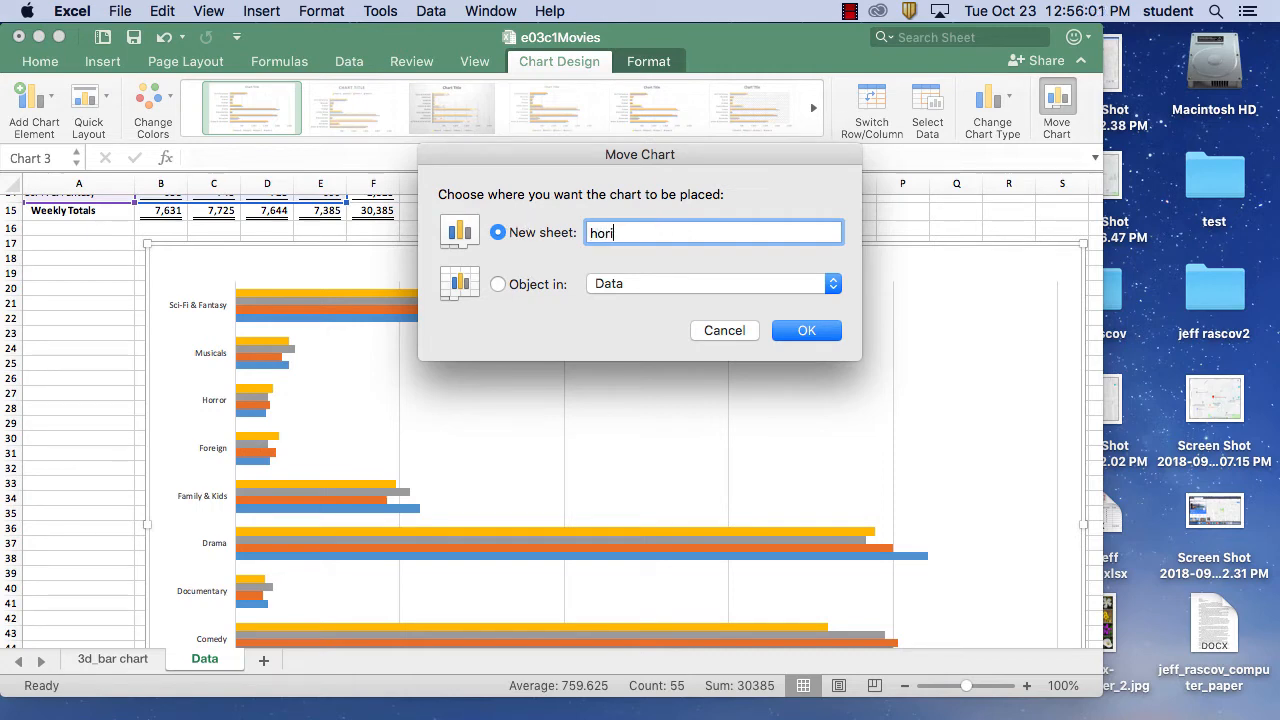
type("tal bar chart")
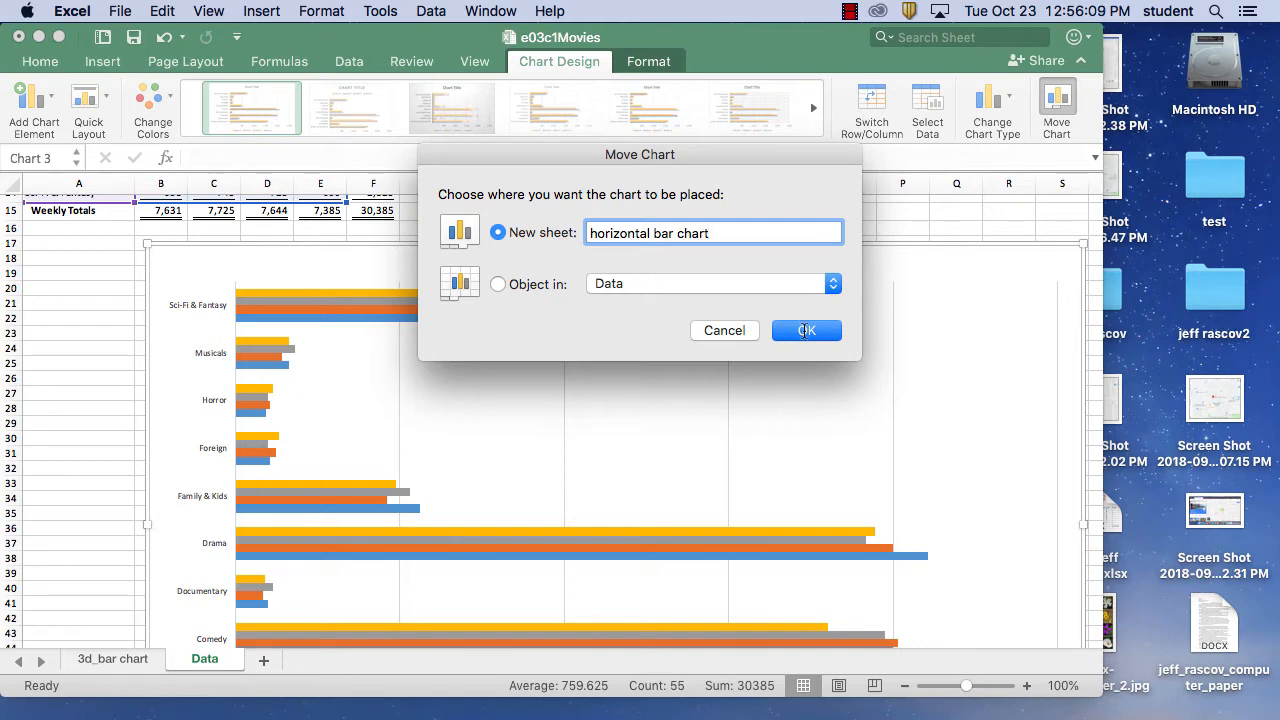
left_click(806, 330)
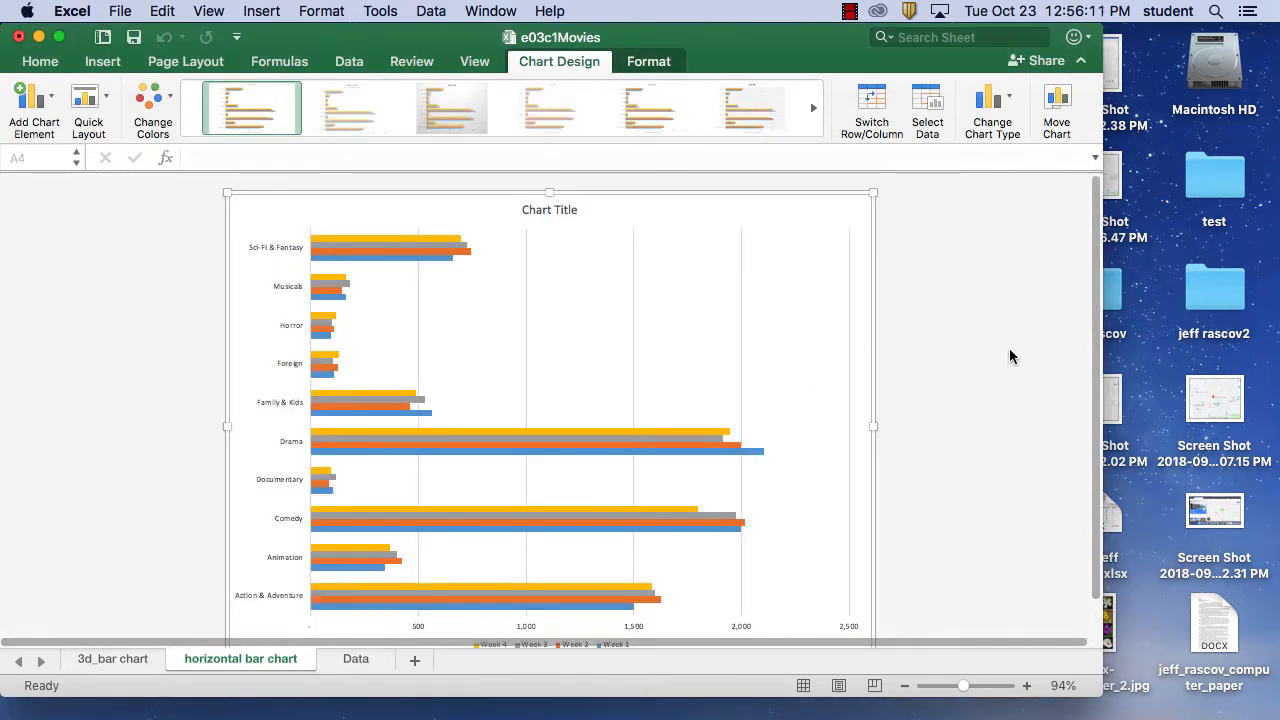
Step: Enlarge the workbook window and compare the 3d_bar chart sheet with the horizontal bar chart sheet
left_click_drag(1101, 695, 1192, 718)
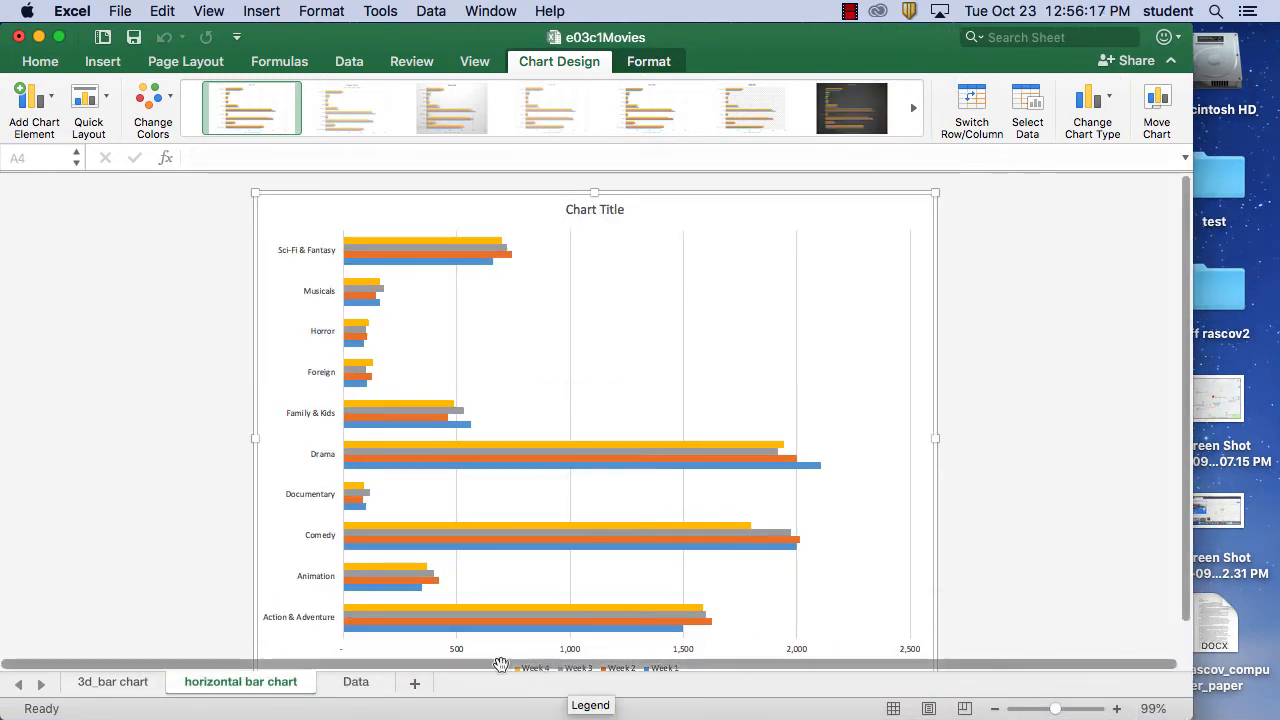
left_click(130, 683)
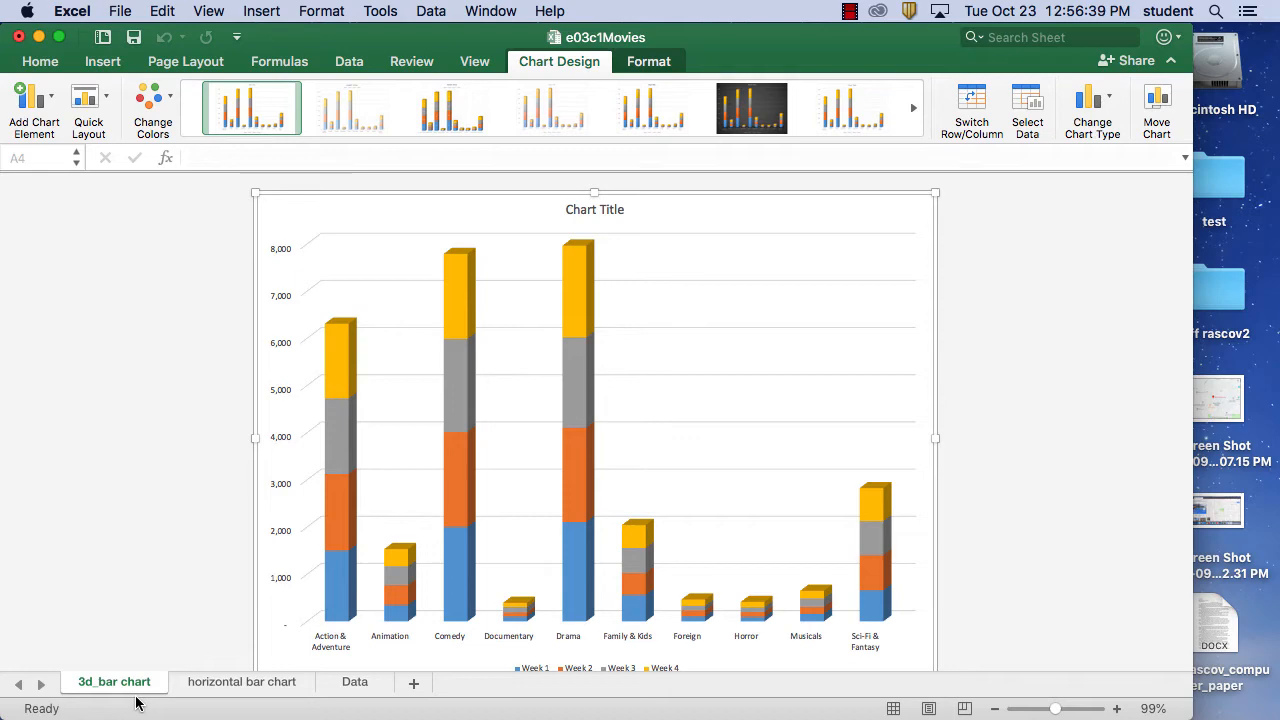
left_click(258, 684)
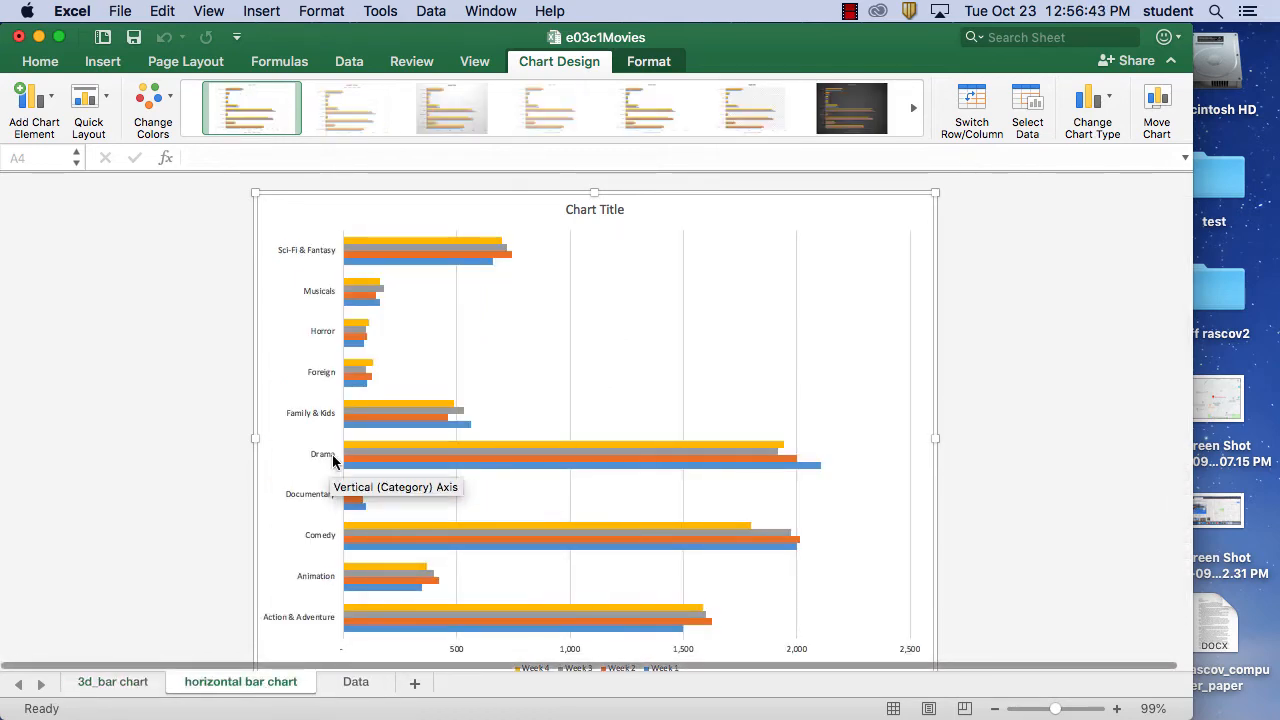
mouse_move(822, 467)
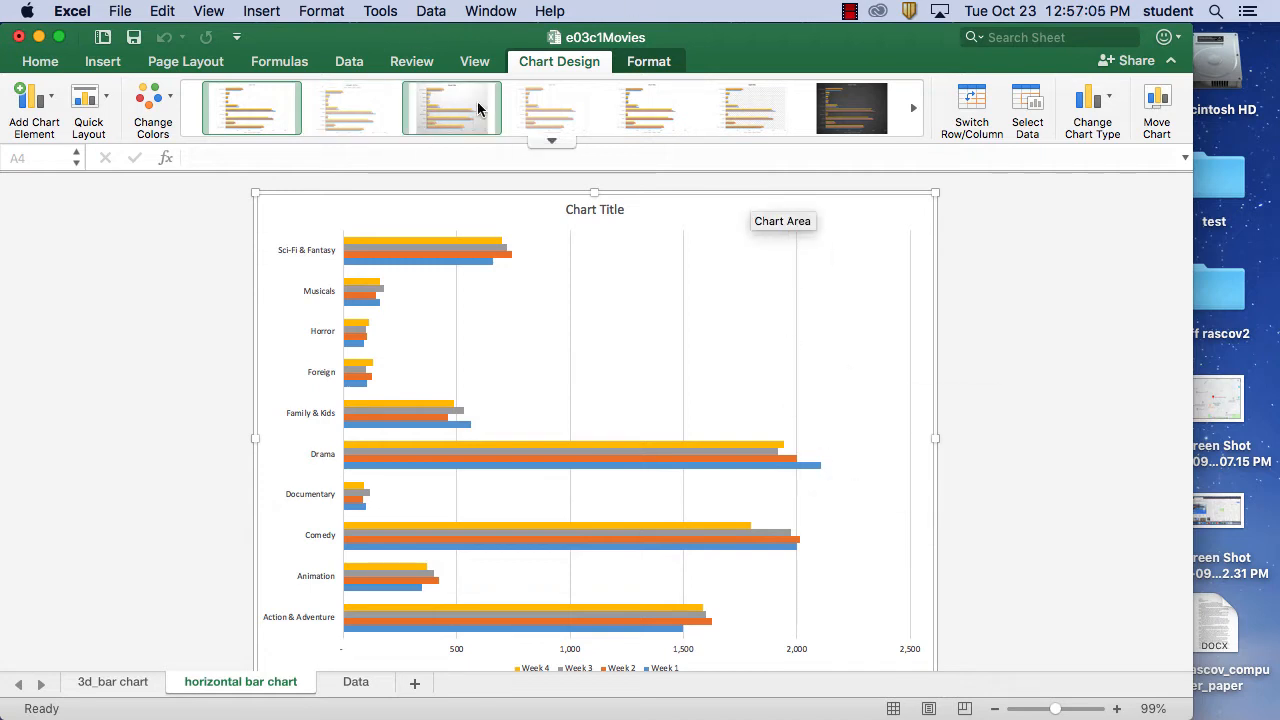
Step: Try several chart styles on the horizontal bar chart, including the dark background, shadowed, outlined, gradient and hatched designs
left_click(913, 110)
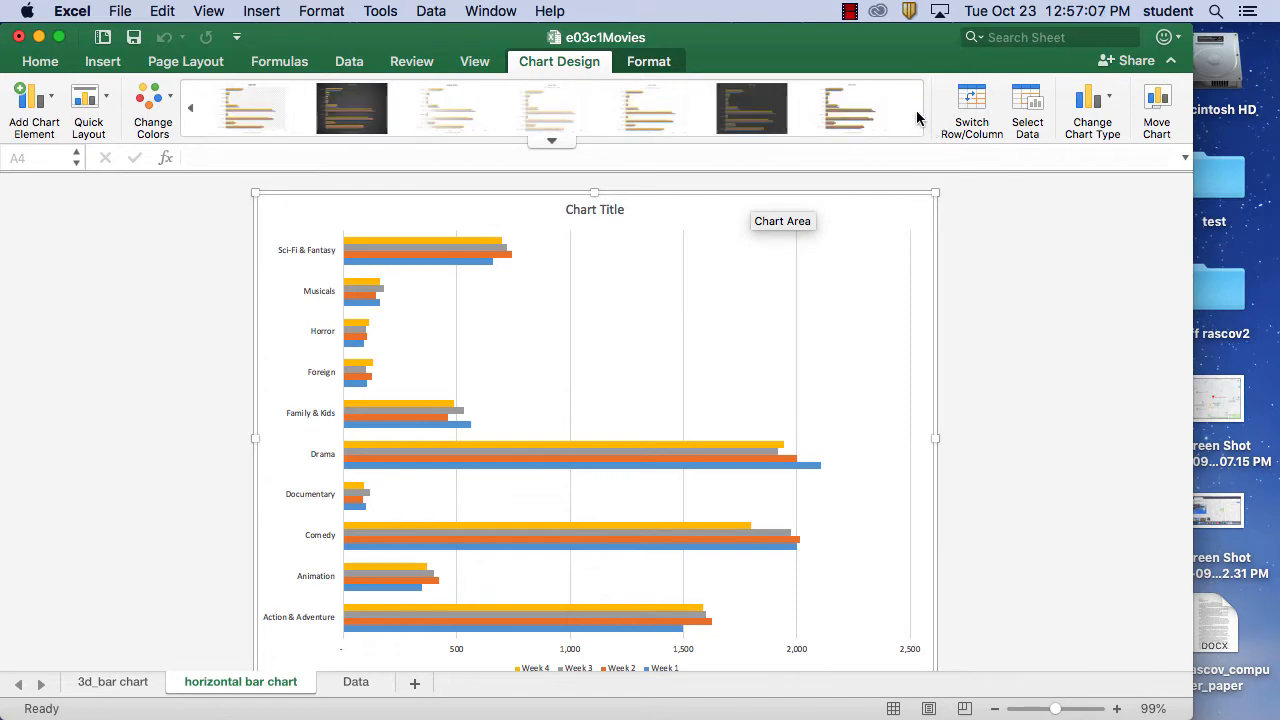
left_click(552, 142)
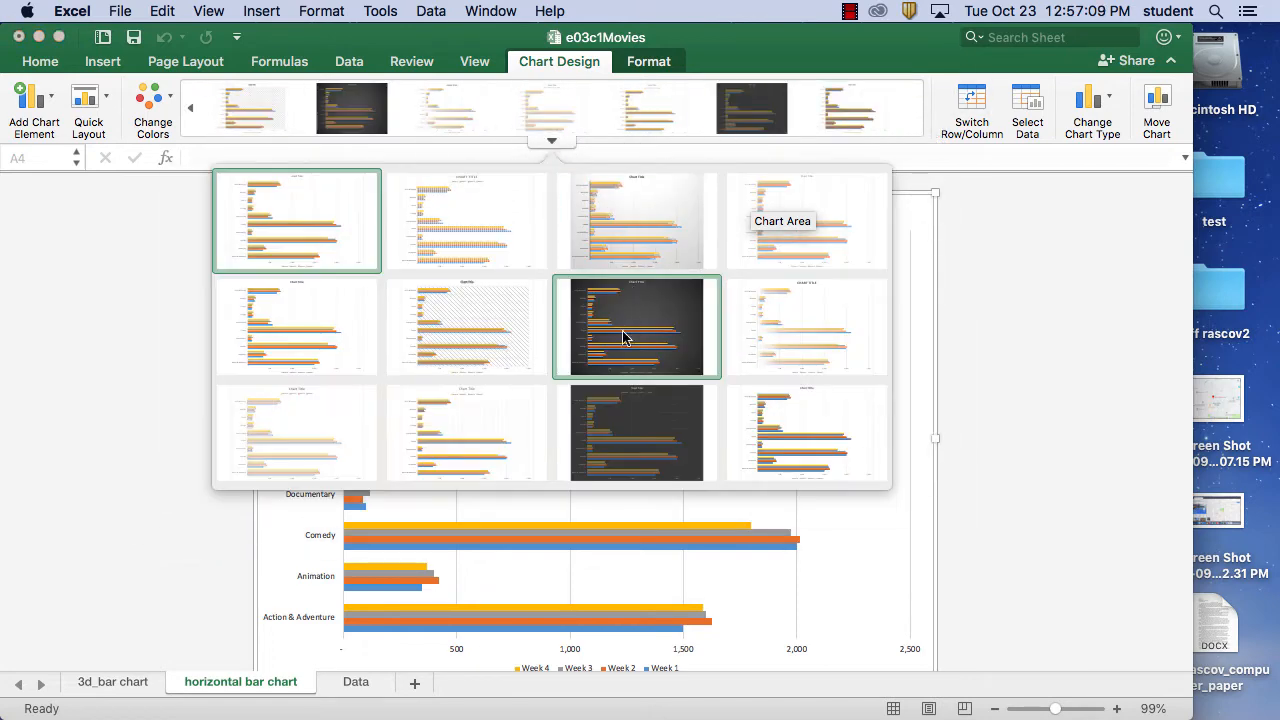
left_click(635, 358)
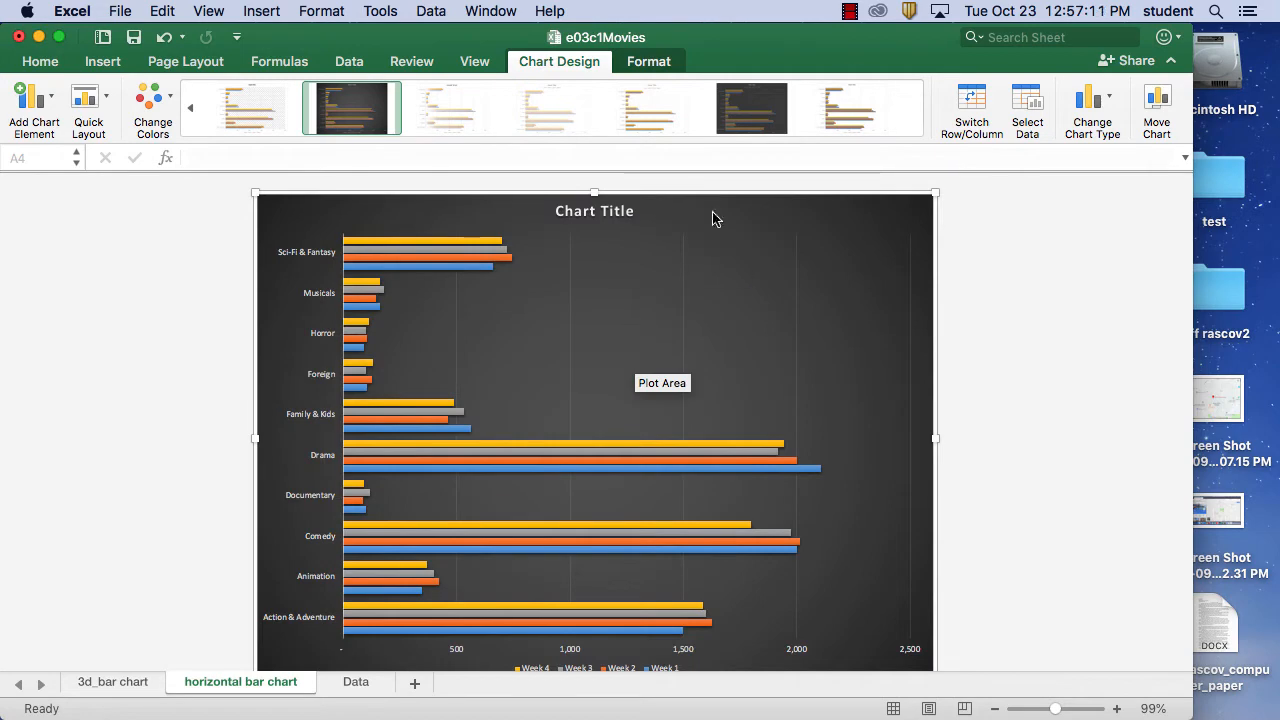
left_click(851, 113)
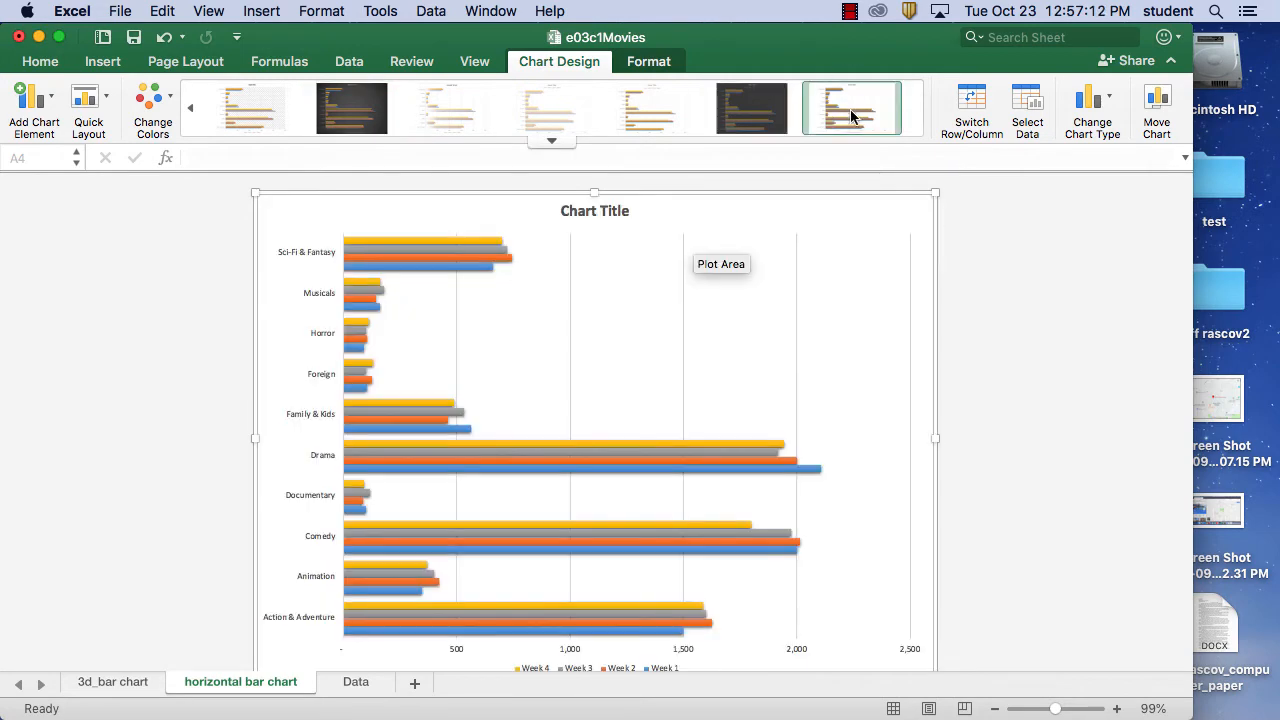
left_click(657, 124)
left_click(554, 118)
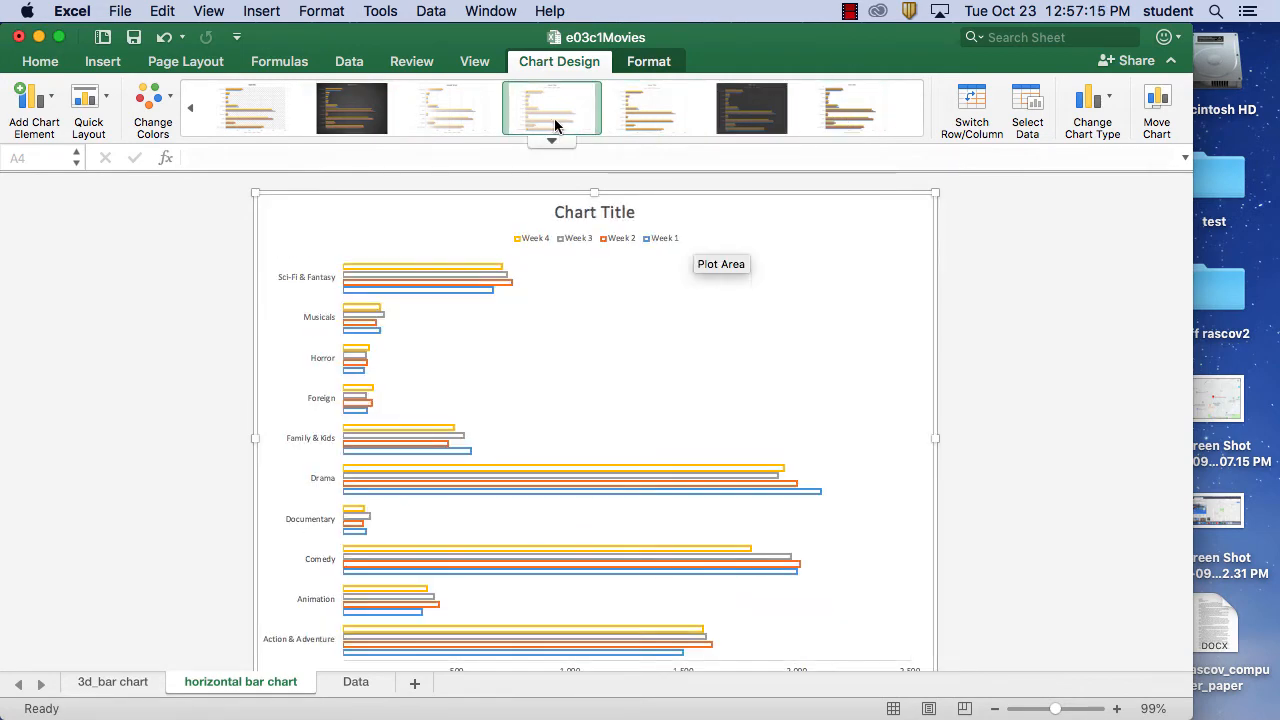
left_click(443, 118)
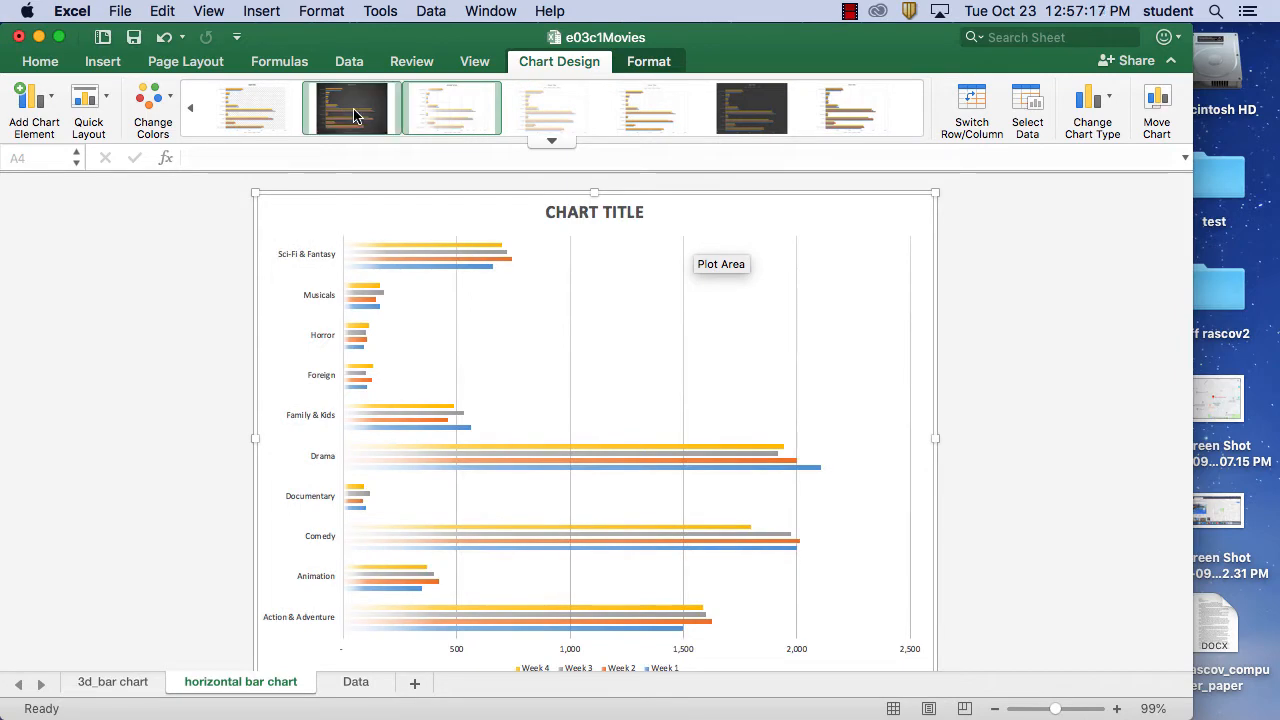
left_click(265, 118)
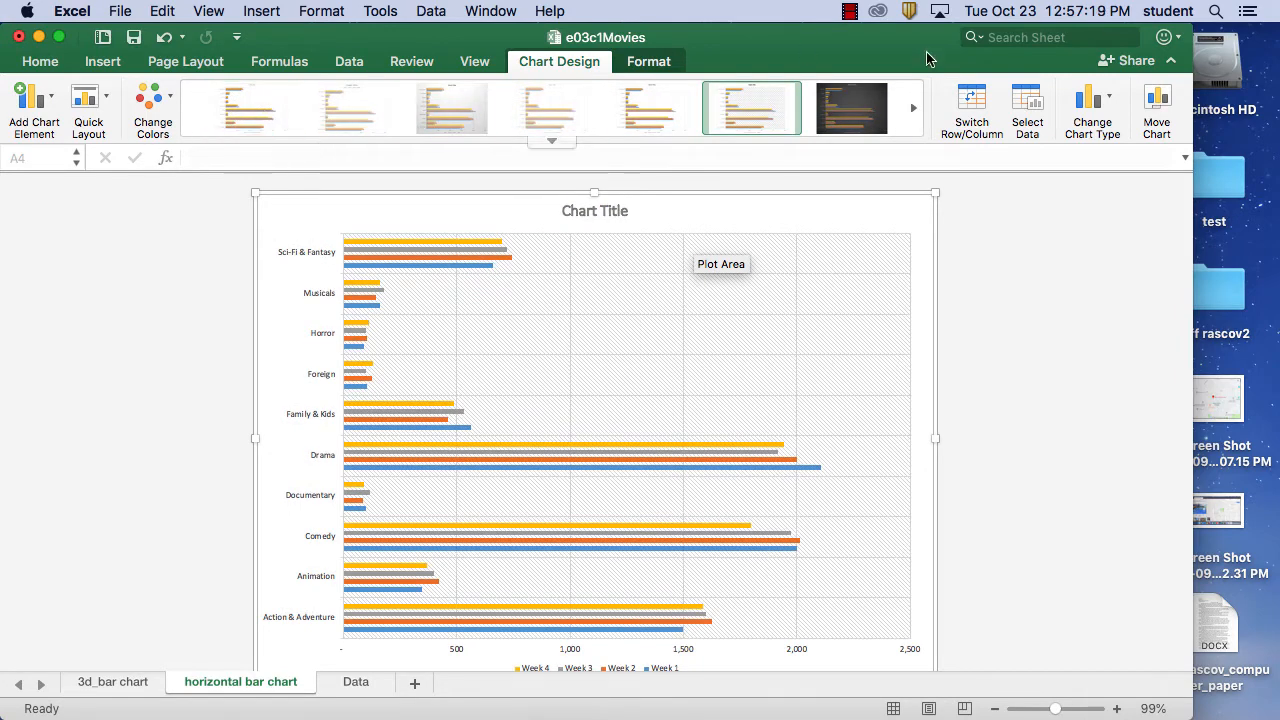
left_click(914, 109)
left_click(560, 114)
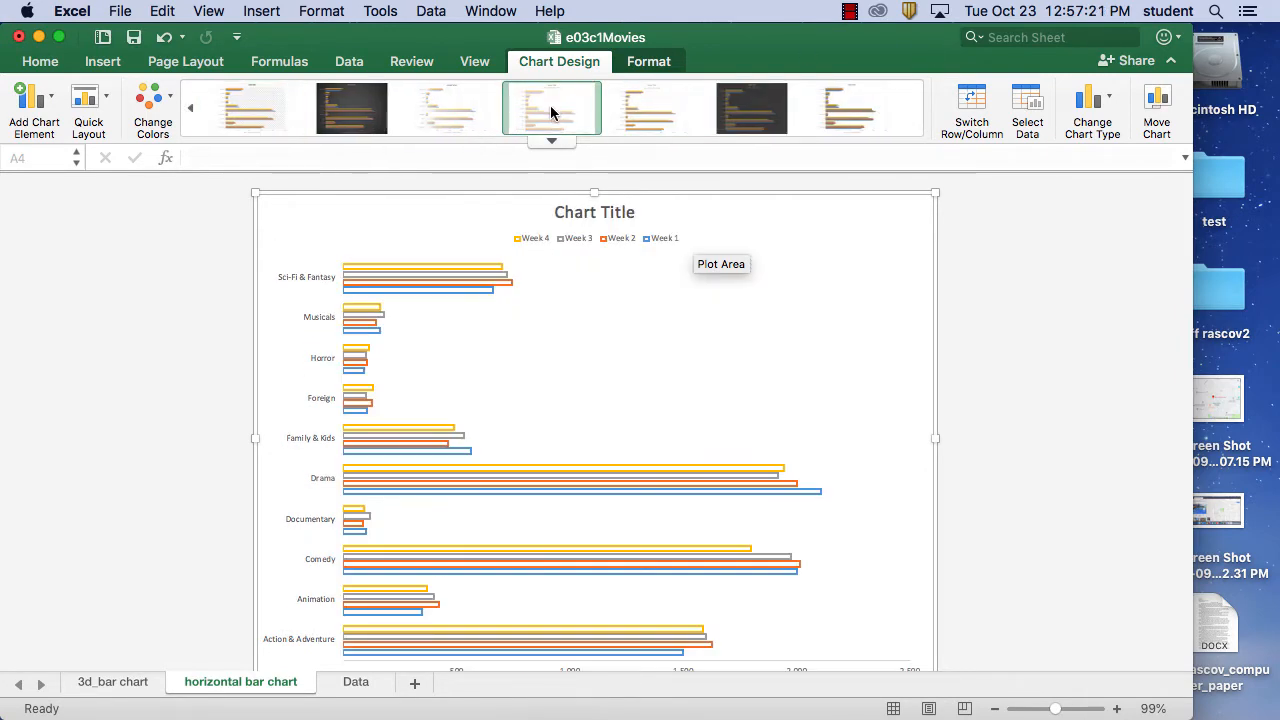
left_click(648, 110)
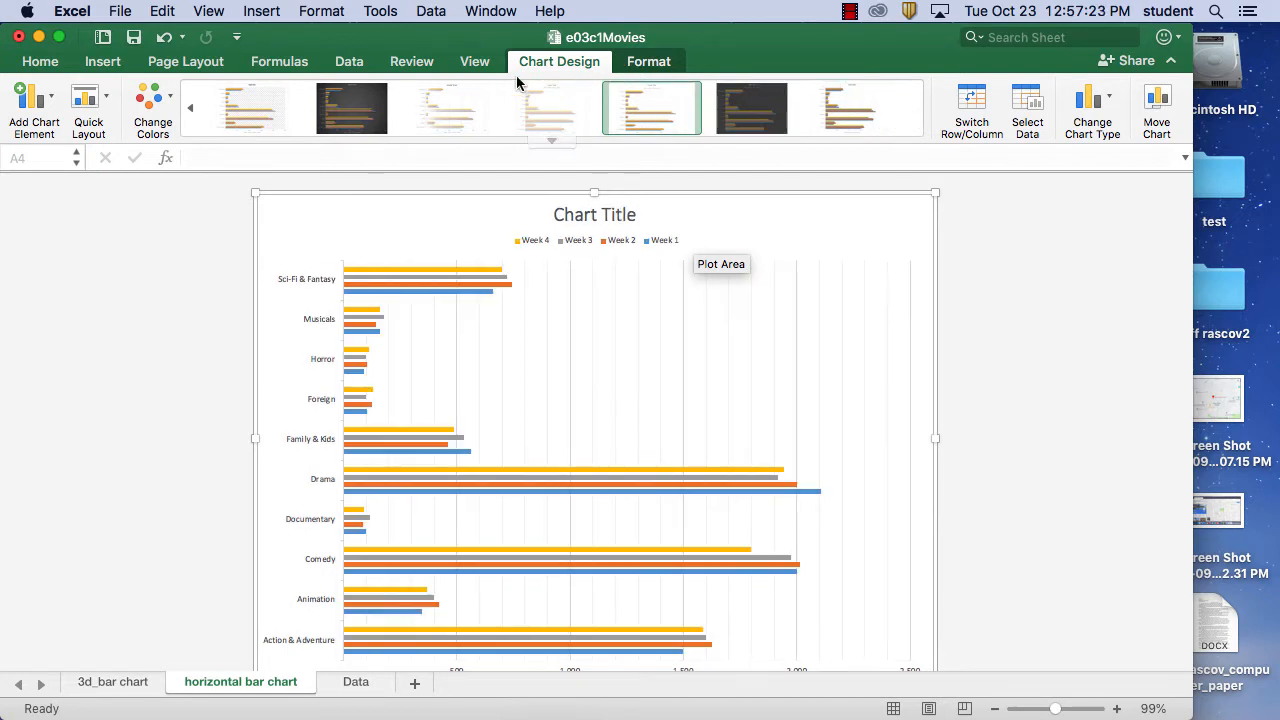
left_click(185, 108)
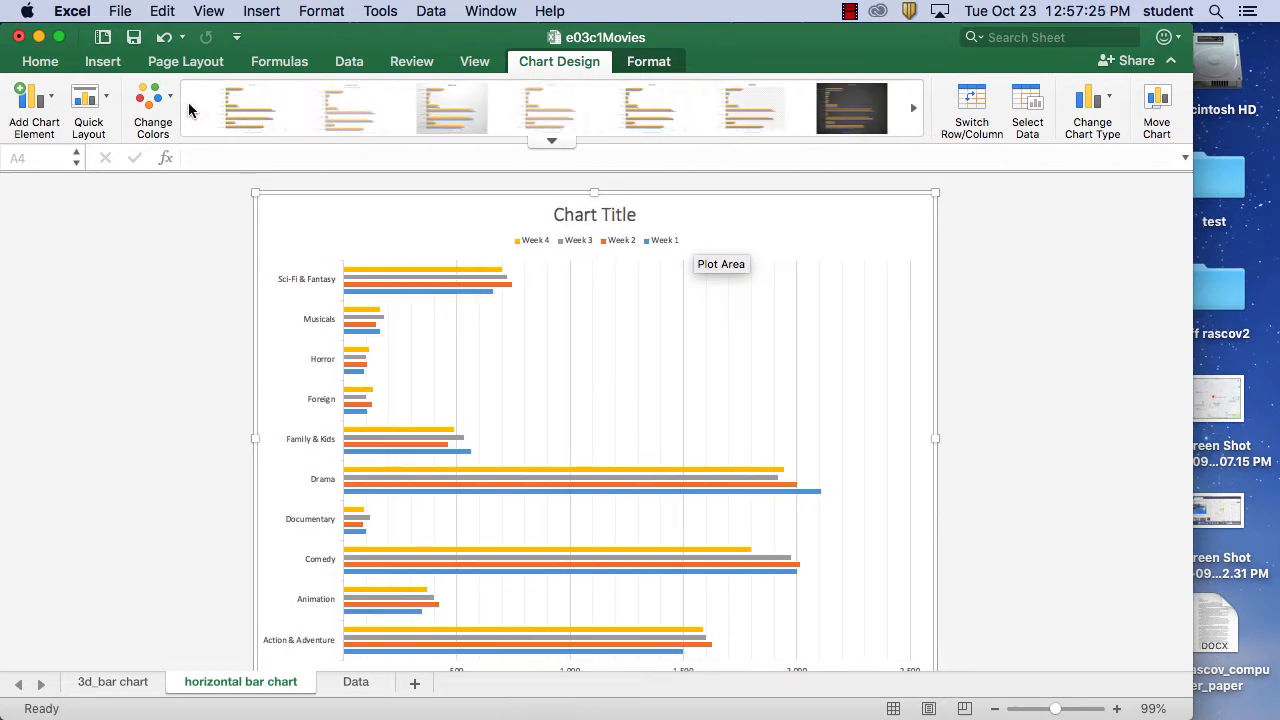
Step: Undo all the style changes made to the horizontal bar chart
left_click(163, 38)
left_click(163, 38)
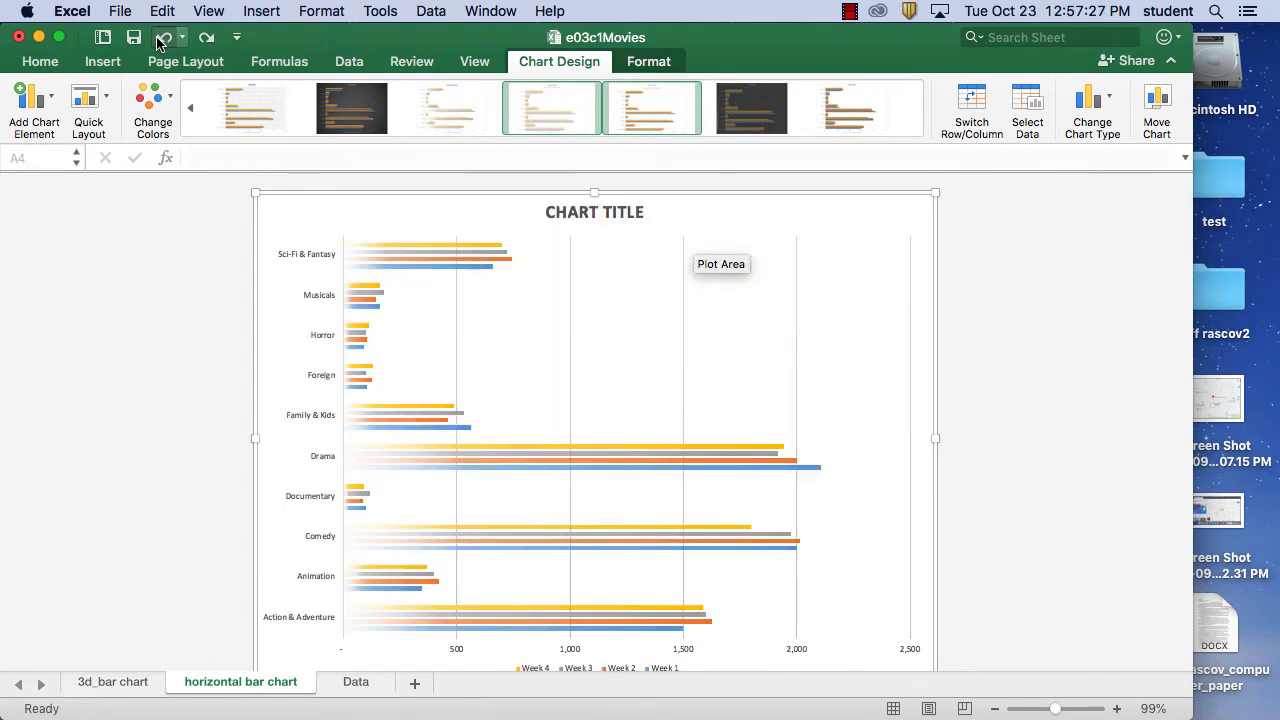
left_click(163, 38)
left_click(163, 38)
left_click(160, 40)
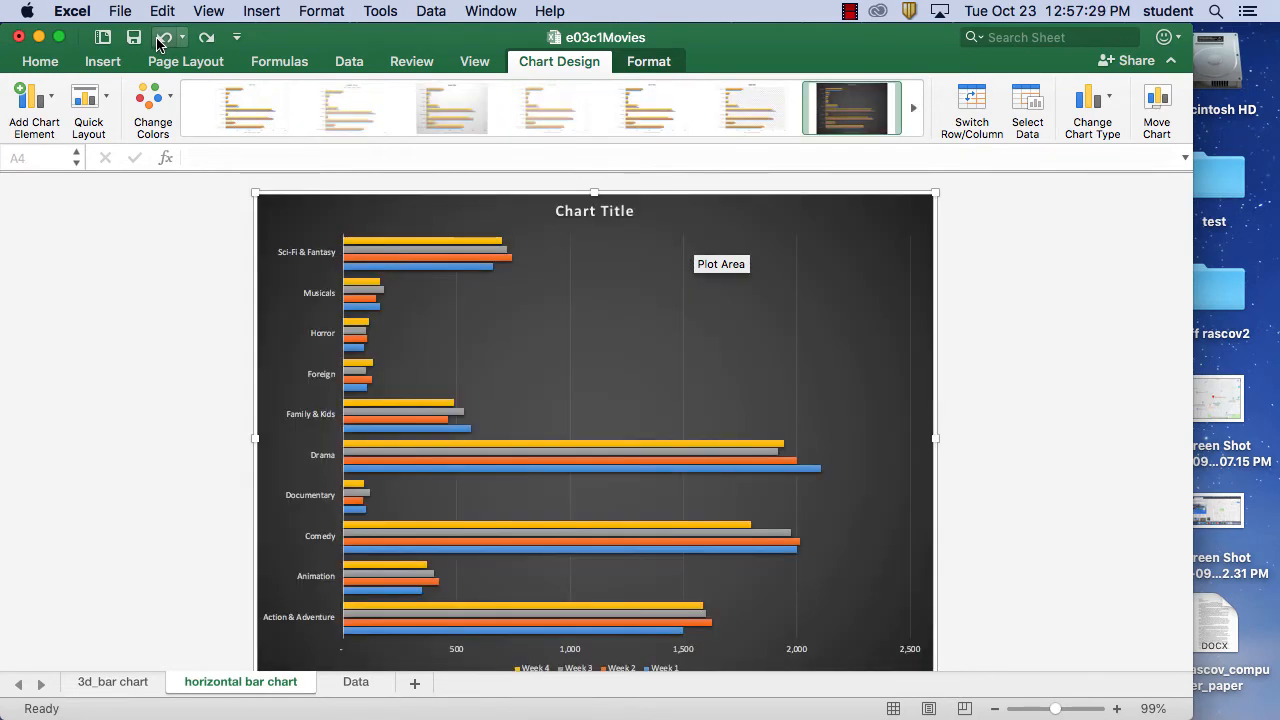
left_click(160, 40)
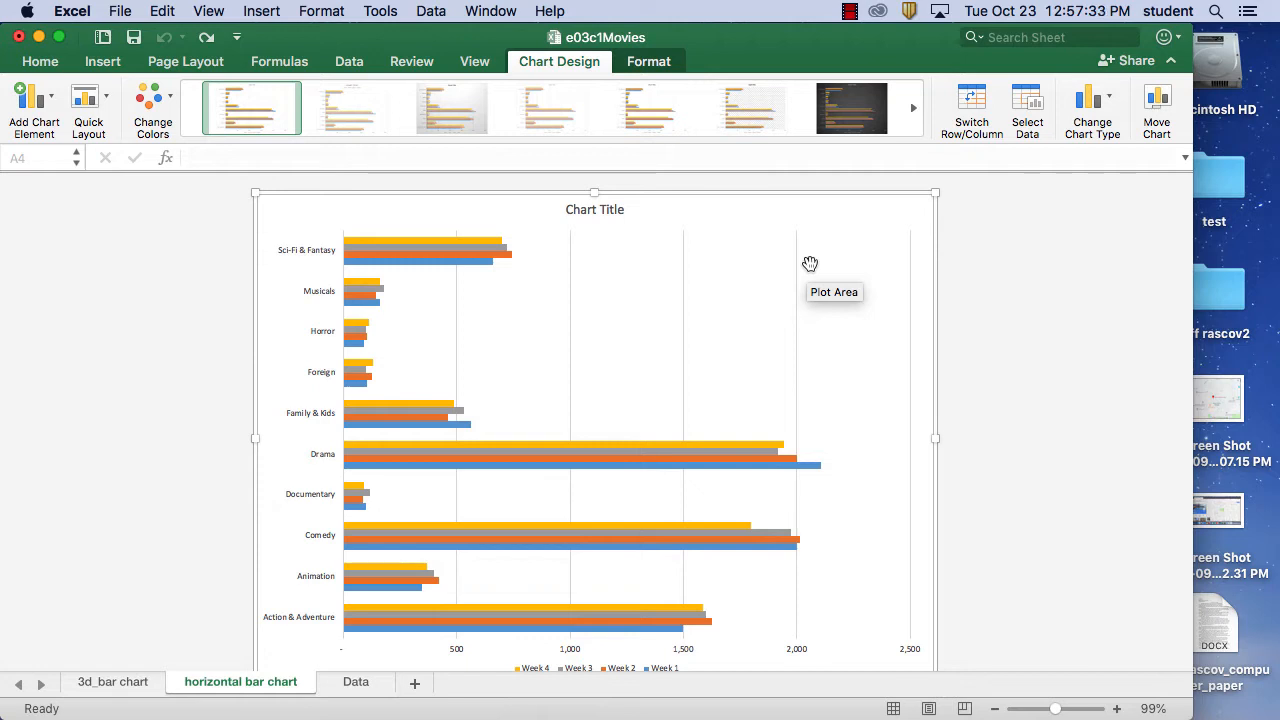
Step: Replace the placeholder title of the horizontal bar chart with "Gross Film Profit"
left_click(600, 209)
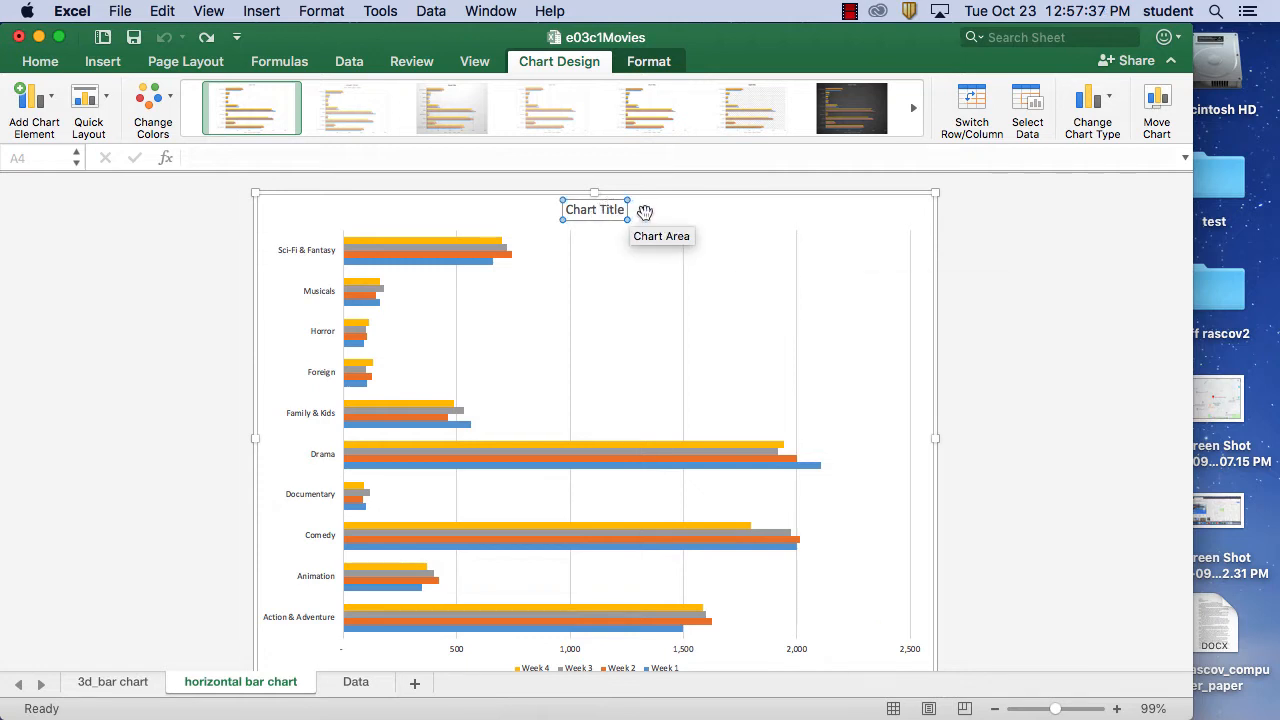
left_click_drag(620, 210, 551, 210)
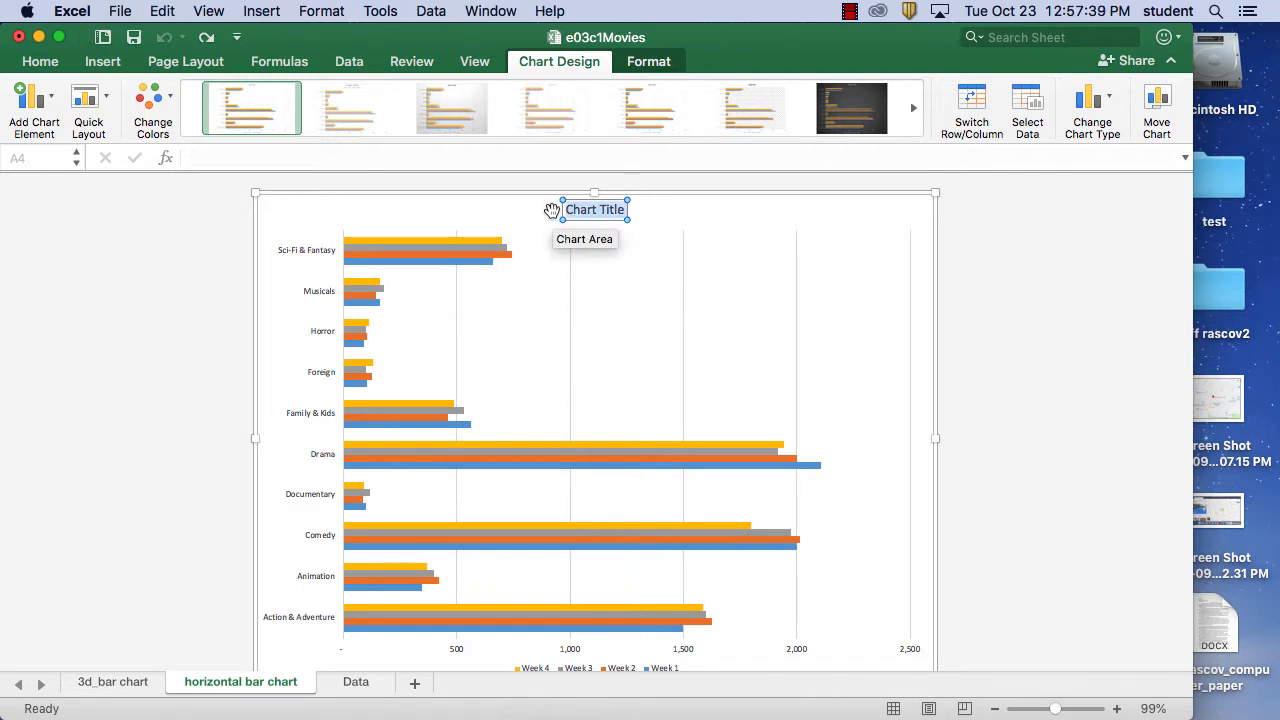
type("Gross")
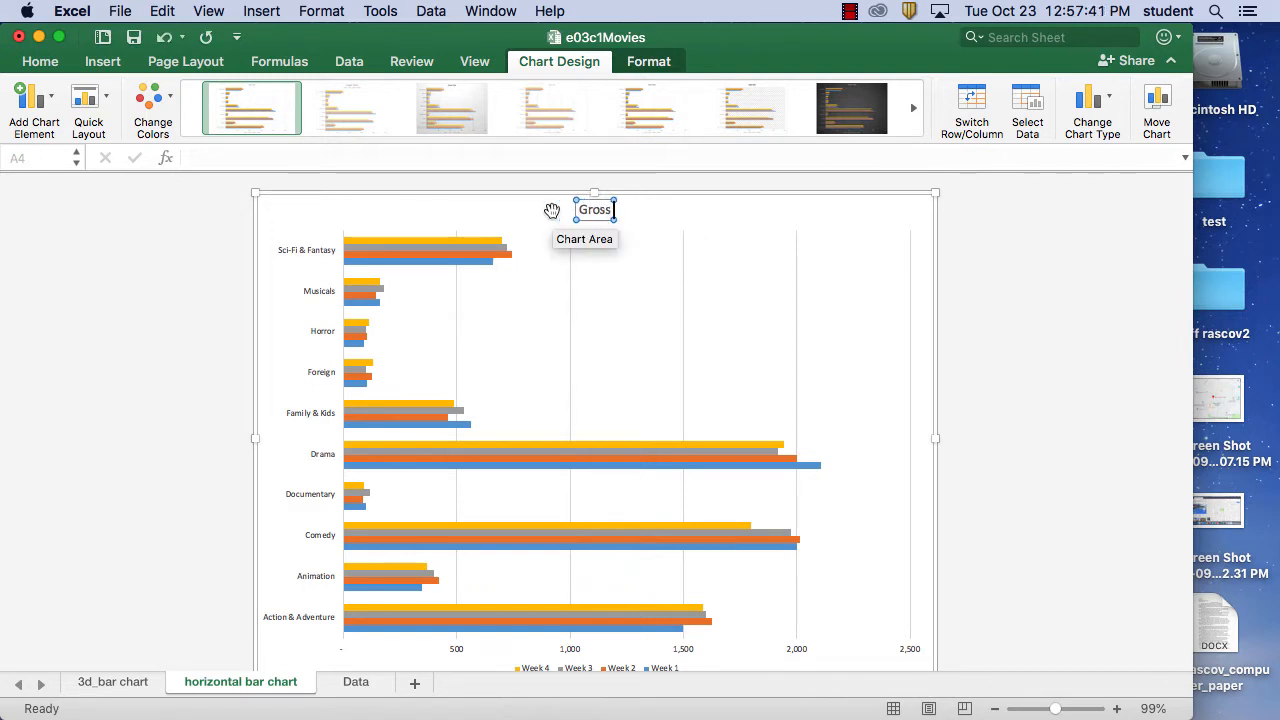
type(" Film")
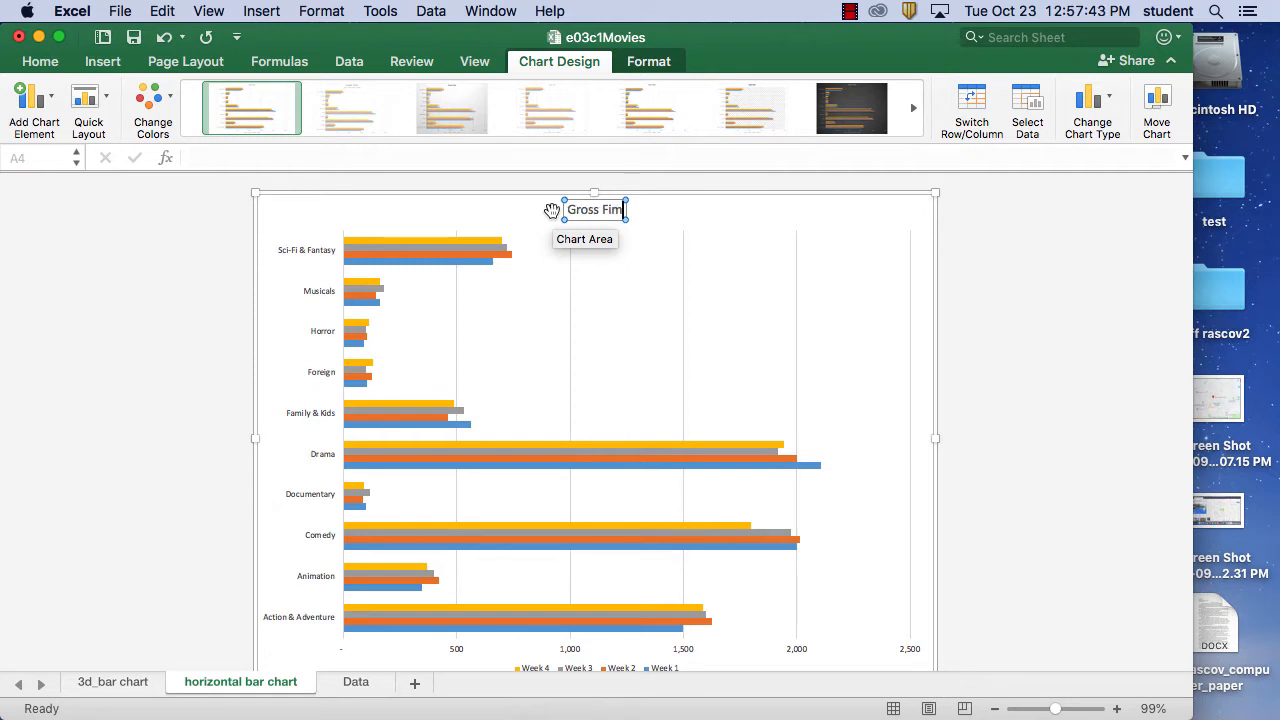
key("BackSpace")
key("BackSpace")
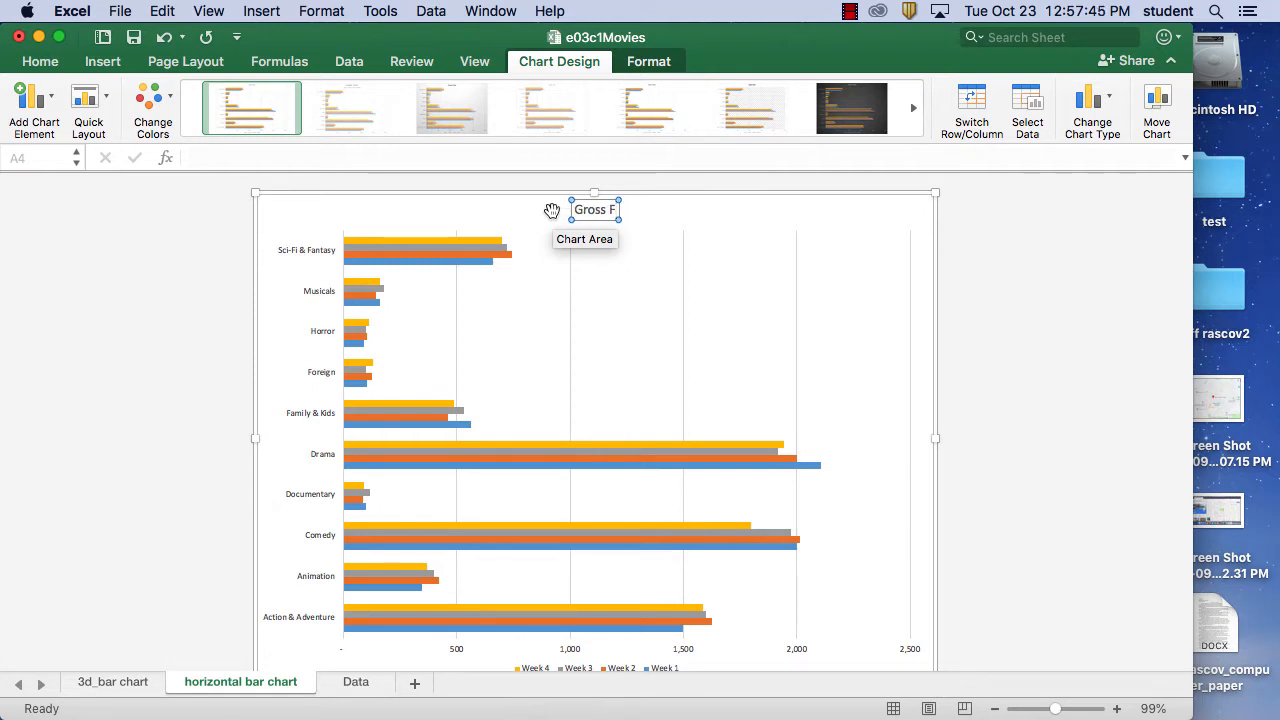
type("lim")
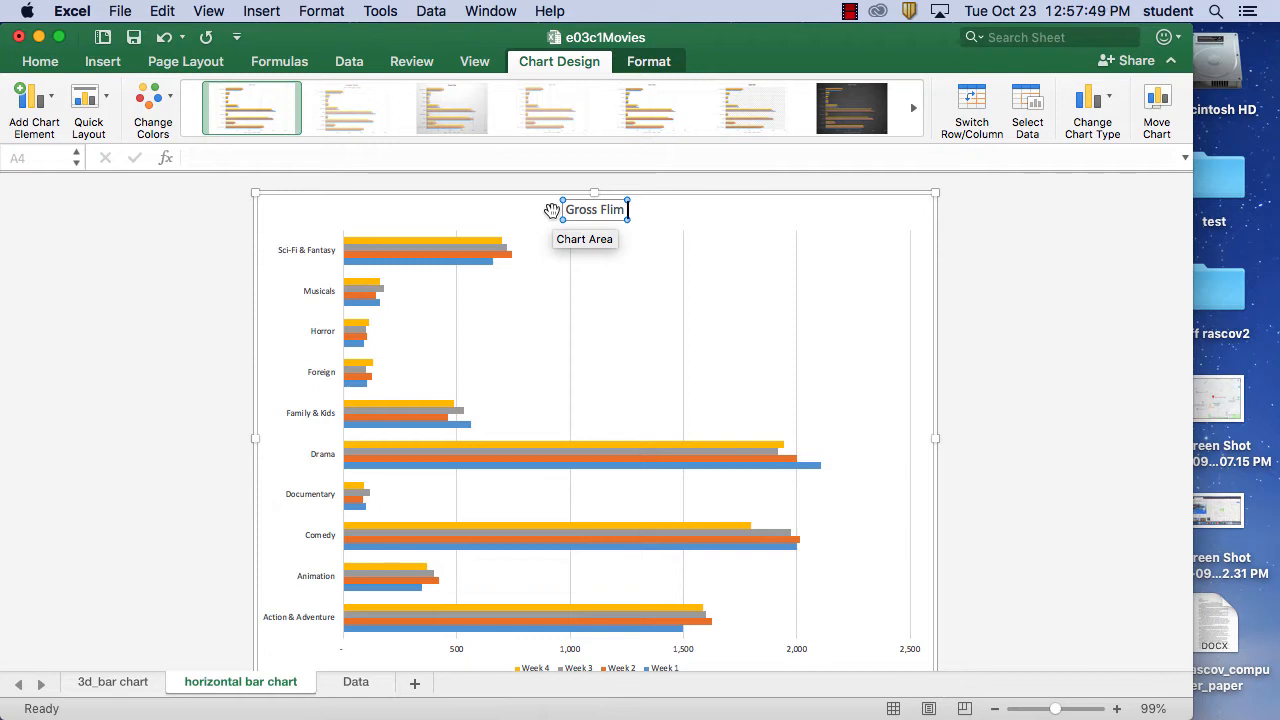
key("BackSpace")
key("BackSpace")
key("BackSpace")
type("ilm Profit")
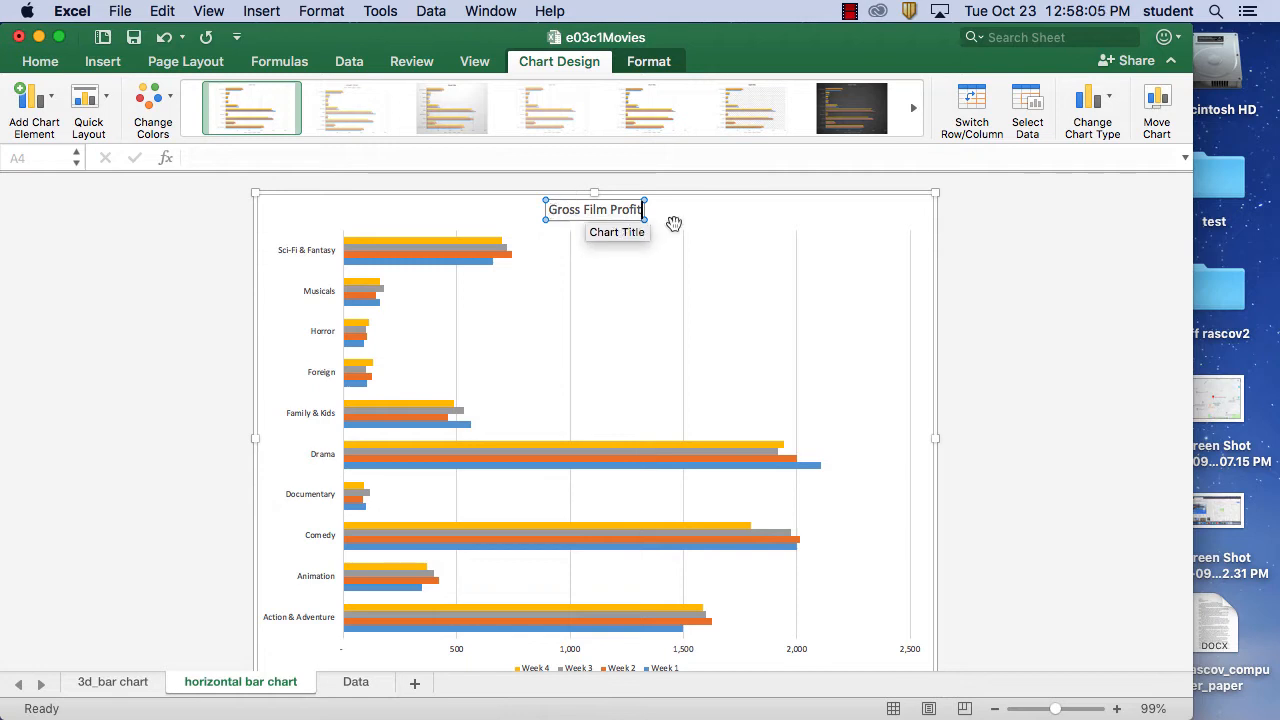
left_click(727, 212)
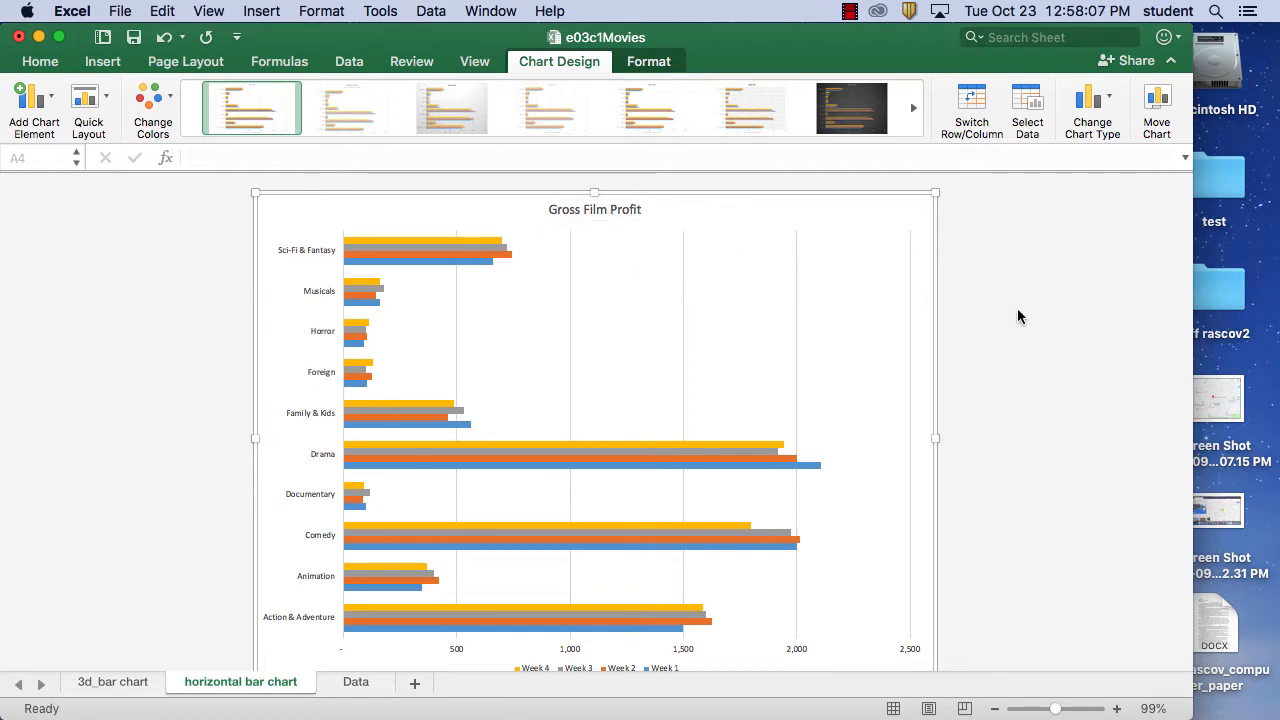
Step: Inspect the legend below the bar chart and highlight its Week 1 series
scroll(1018, 338, "down", 2)
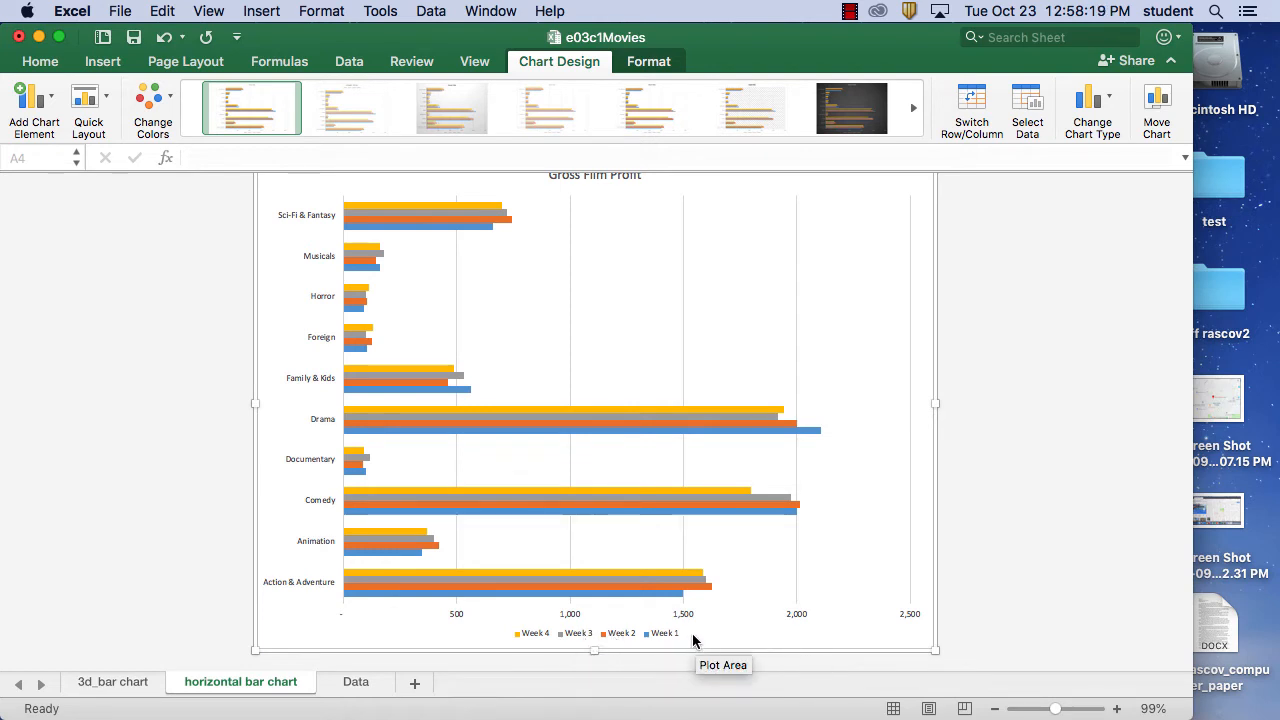
left_click(657, 631)
scroll(788, 650, "down", 2)
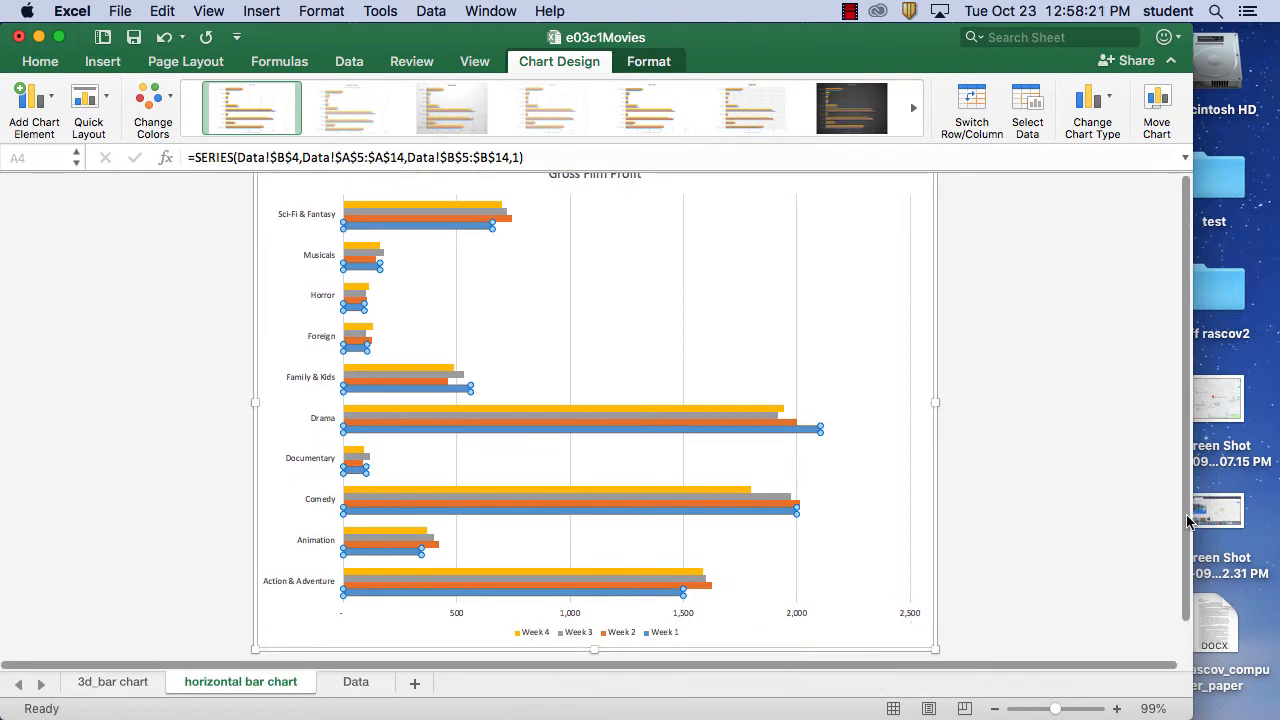
Step: Try to resize the Gross Film Profit chart from its lower corner
left_click_drag(1187, 518, 1187, 612)
left_click(683, 631)
scroll(808, 604, "down", 1)
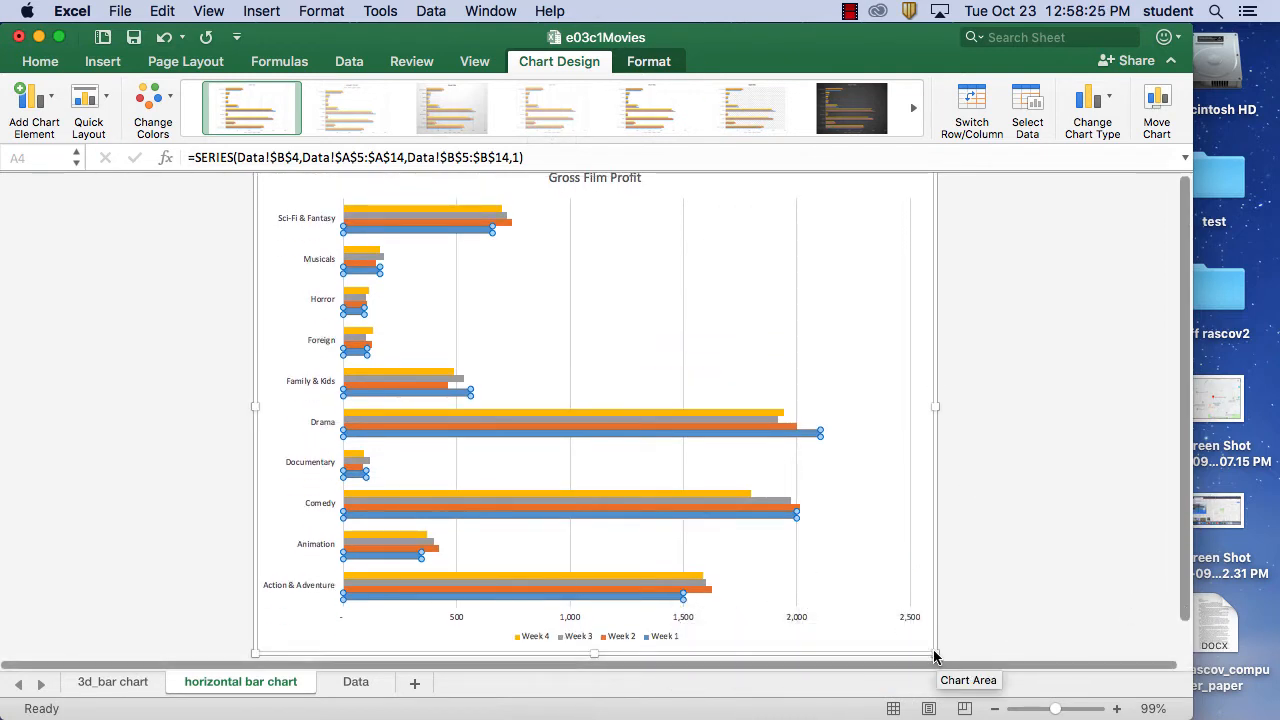
left_click_drag(935, 655, 939, 626)
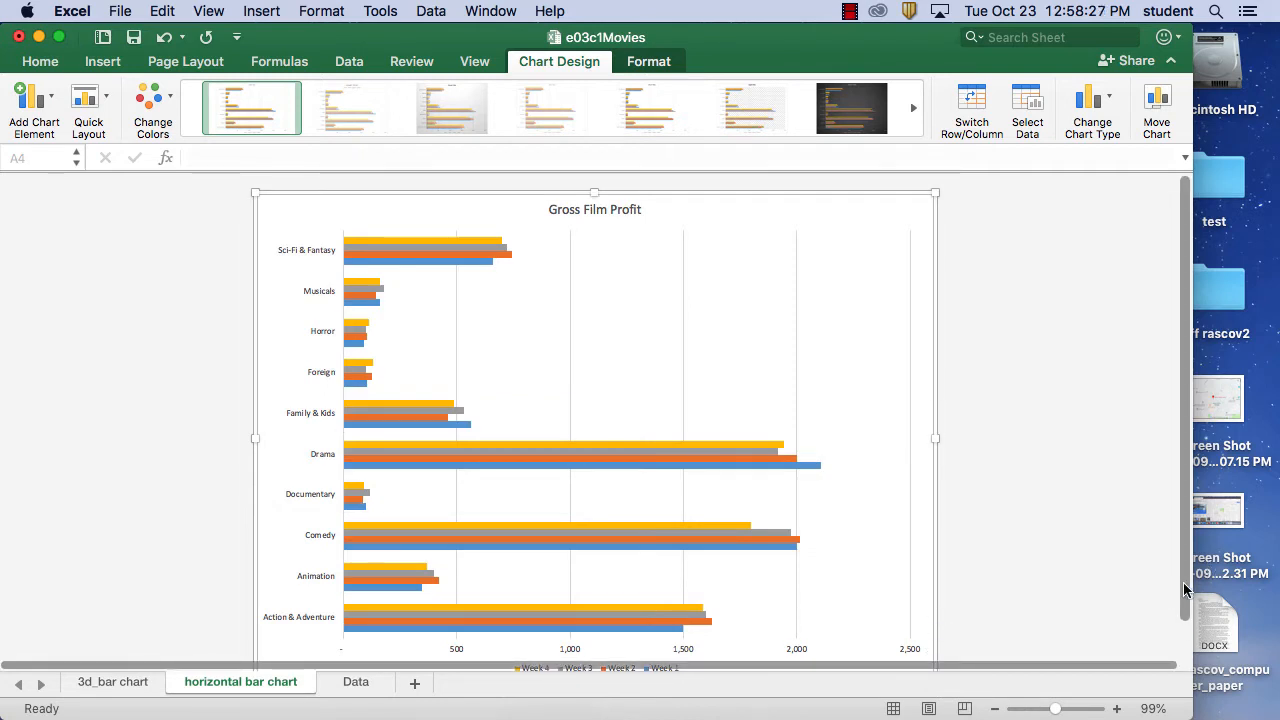
left_click_drag(1186, 592, 1186, 640)
left_click(936, 655)
scroll(1063, 552, "down", 1)
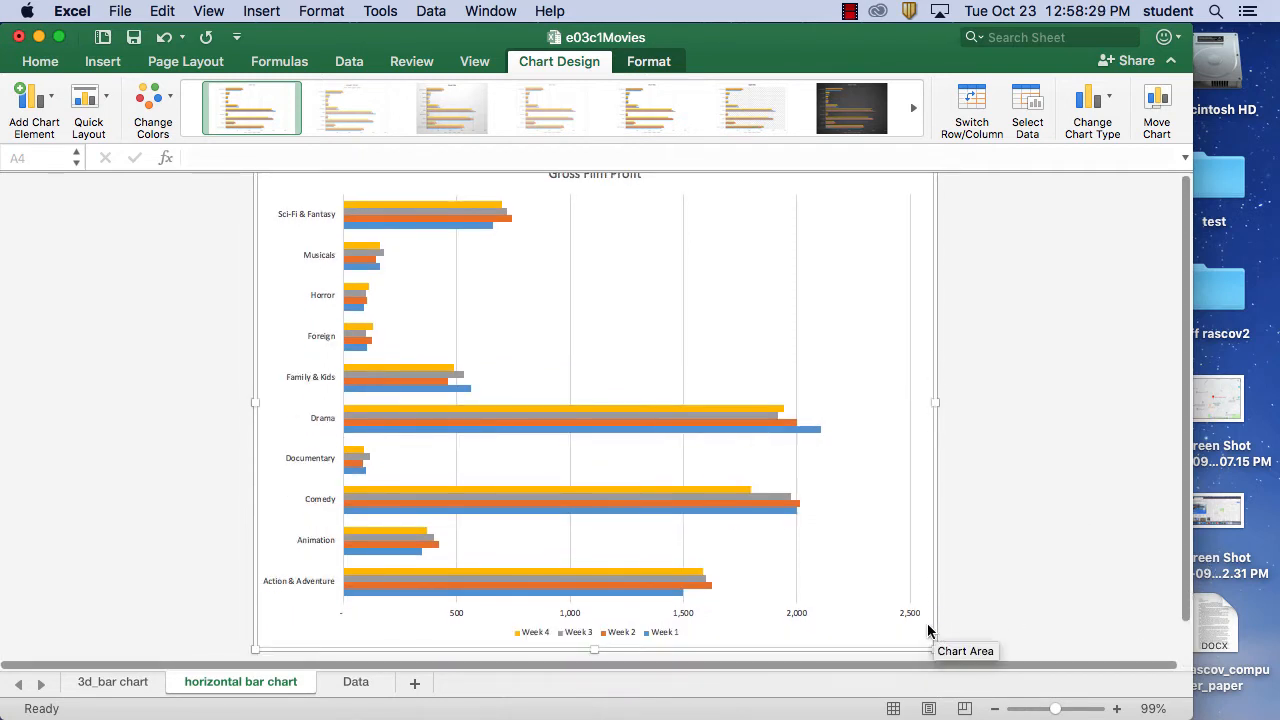
Step: Move the workbook window slightly to the side and collapse the ribbon to give the chart more room
left_click(935, 644)
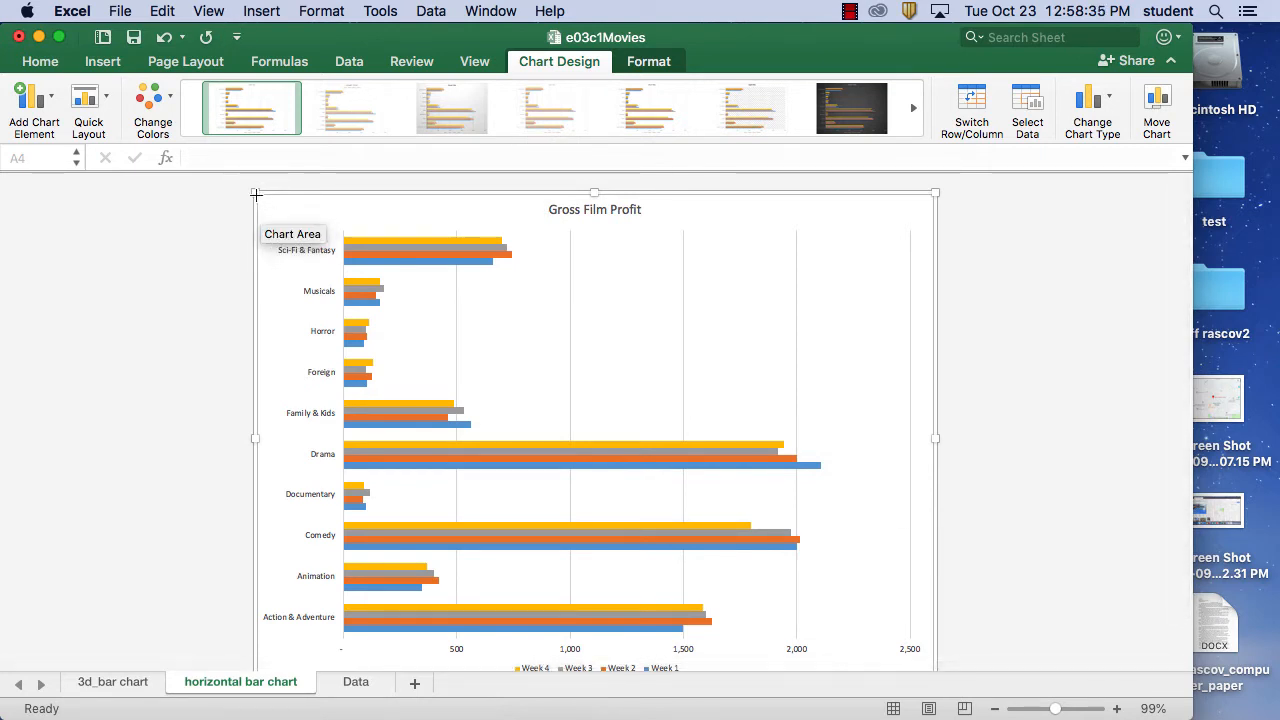
scroll(1090, 590, "down", 1)
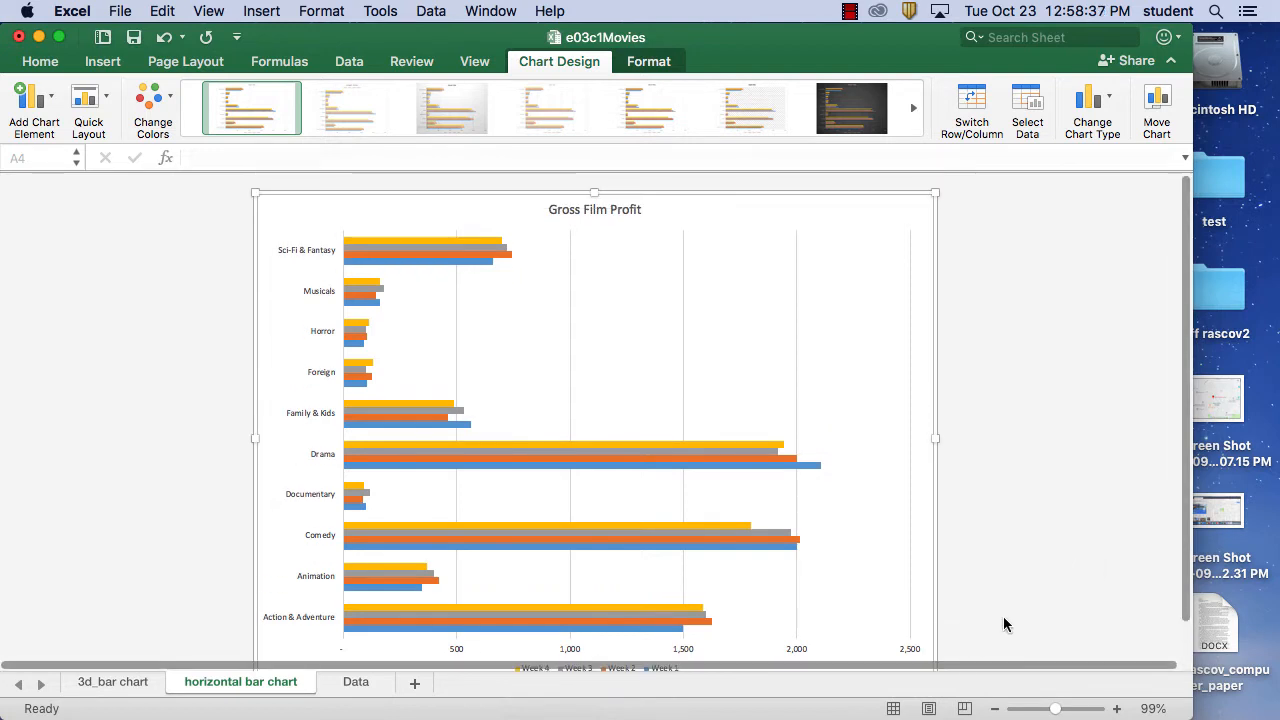
scroll(1004, 619, "down", 2)
left_click_drag(850, 32, 877, 30)
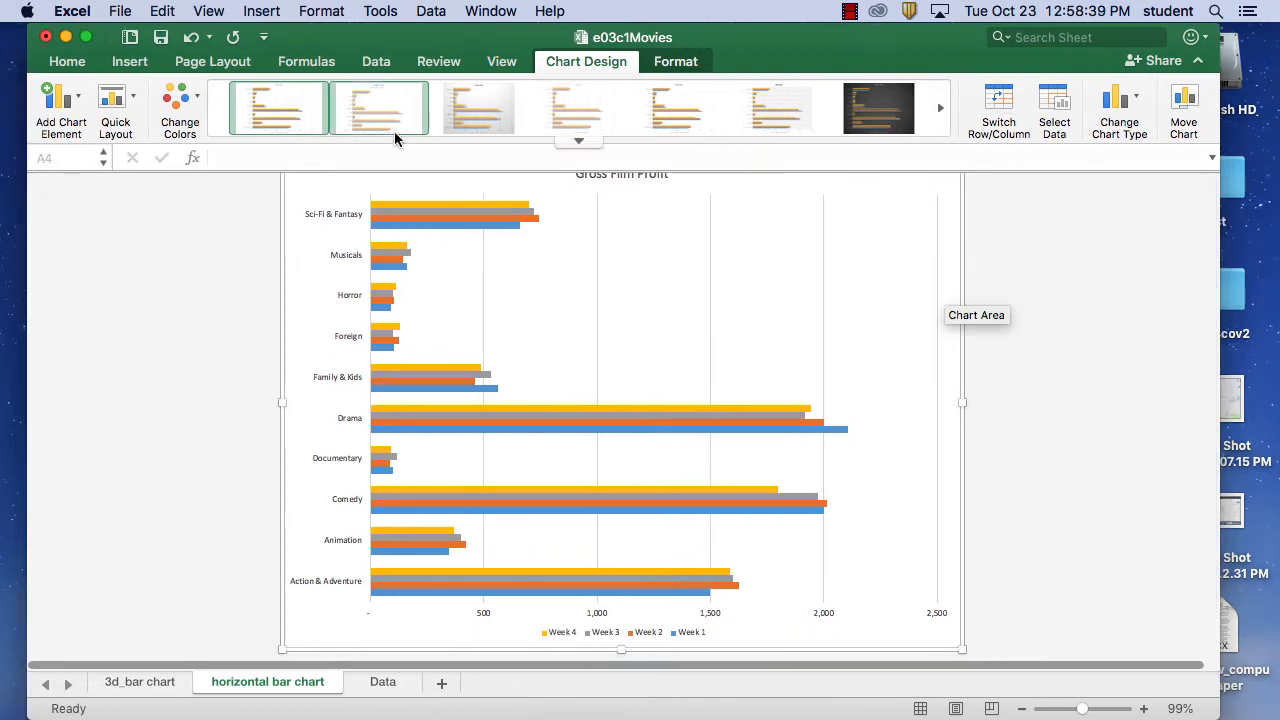
left_click(280, 62)
left_click(220, 63)
double_click(131, 63)
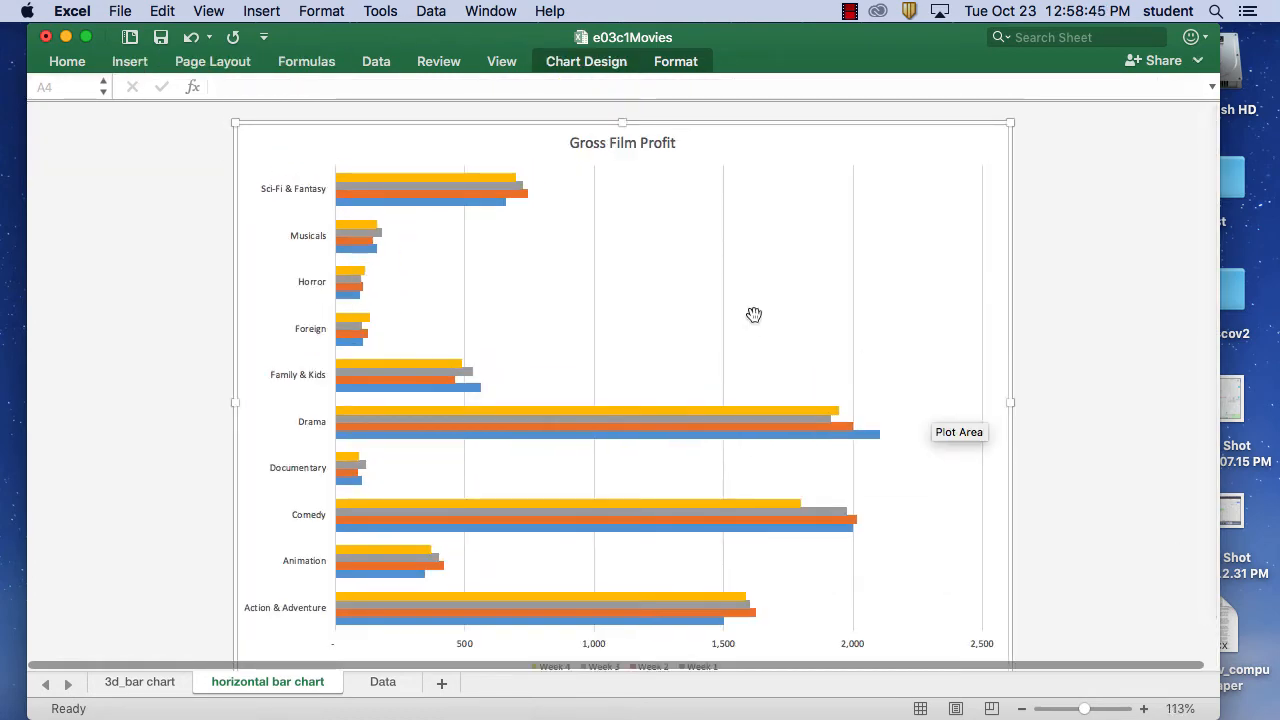
Step: Zoom the horizontal bar chart sheet out to 81% so the whole Gross Film Profit chart fits in the window
scroll(1216, 572, "down", 2)
scroll(1094, 554, "up", 2)
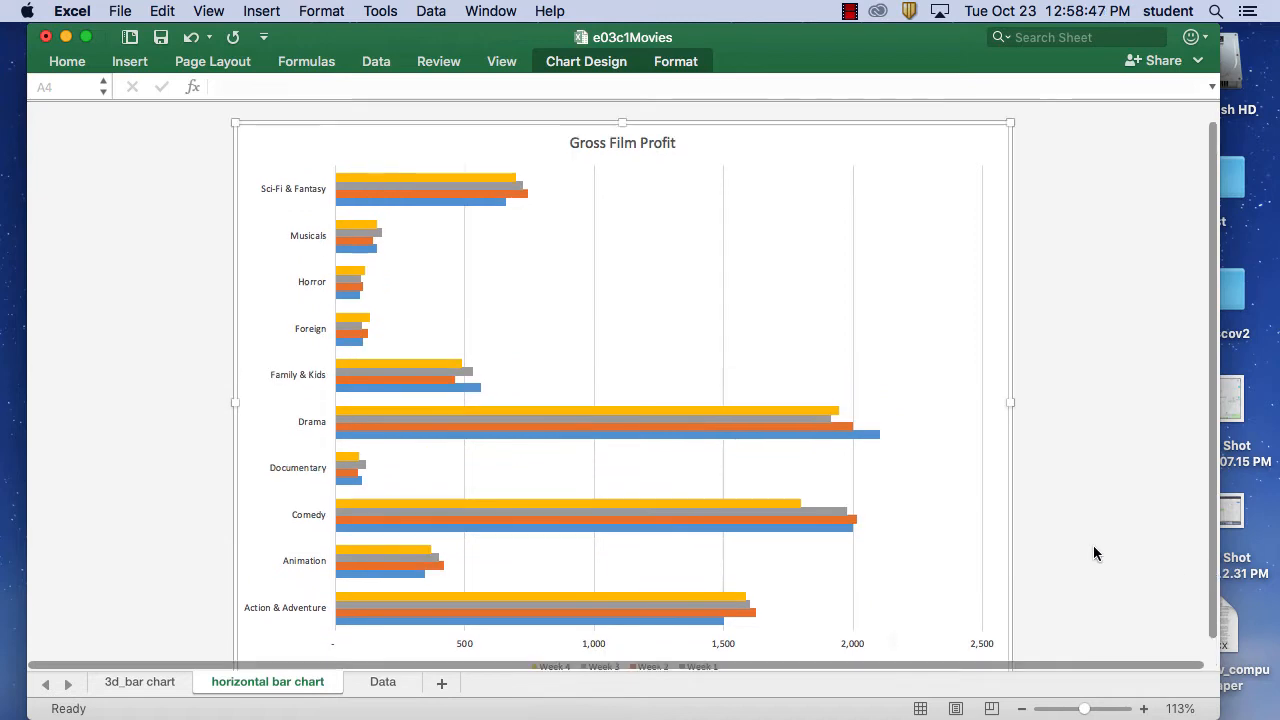
scroll(771, 627, "down", 2)
scroll(700, 630, "up", 2)
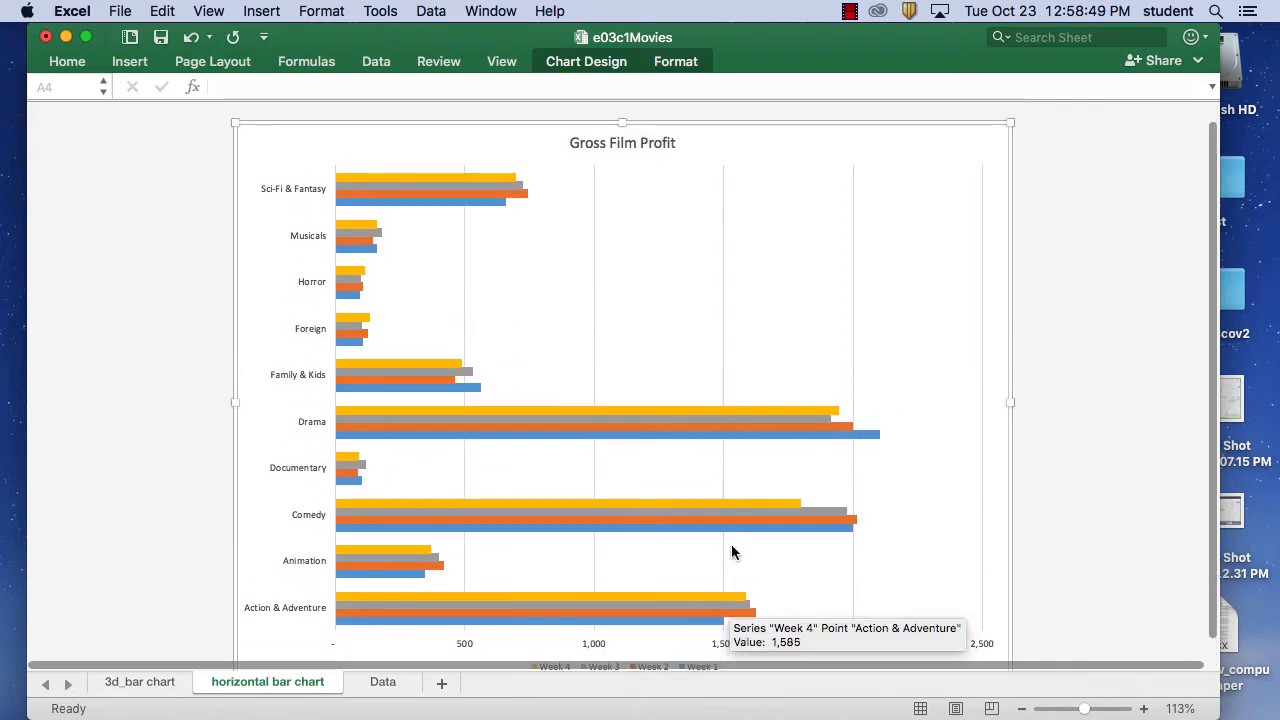
scroll(1206, 585, "down", 2)
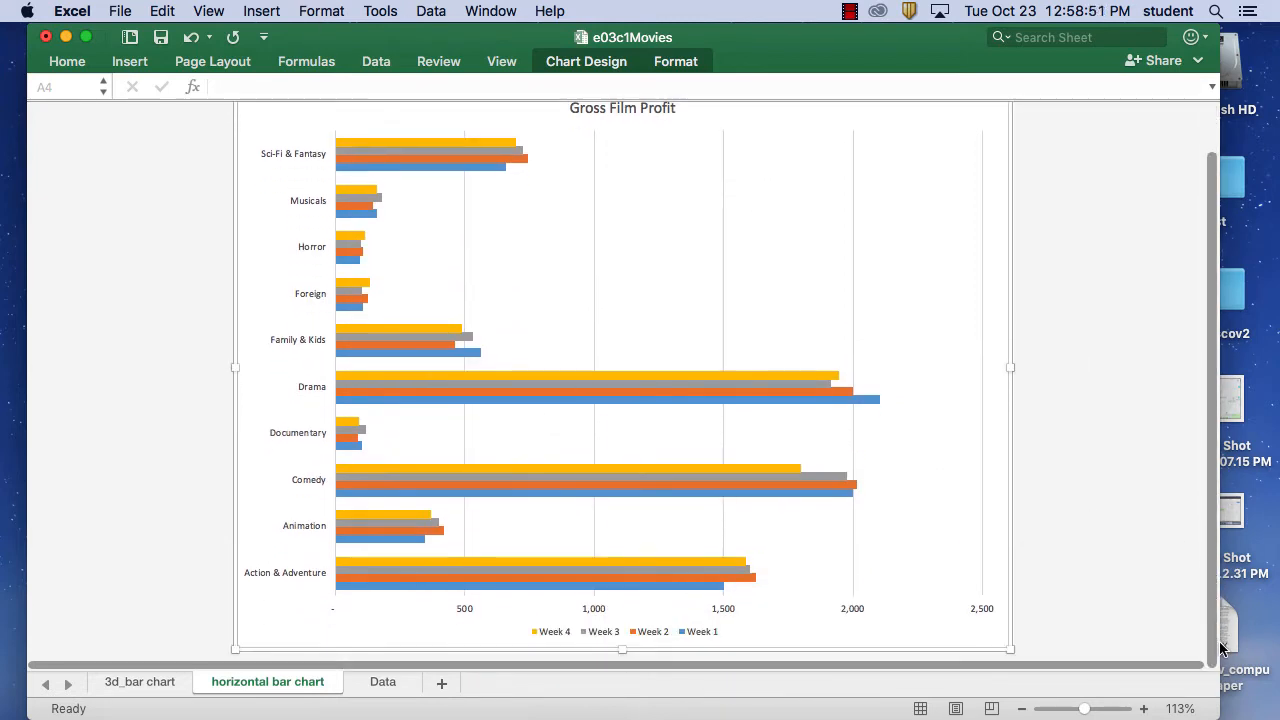
mouse_move(1084, 708)
left_mouse_down()
mouse_move(1098, 712)
mouse_move(1054, 714)
mouse_move(1072, 712)
left_mouse_up()
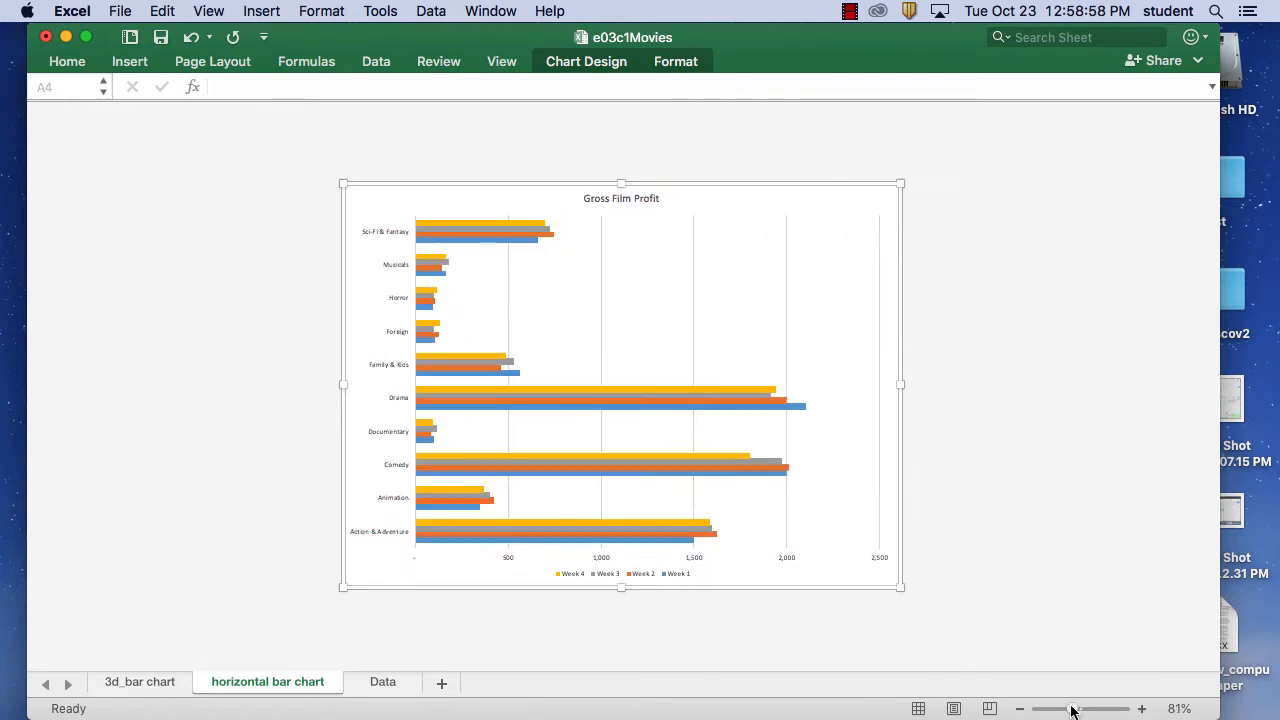
Step: Enlarge the text of the legend below the bar chart to font size 16, then deselect the chart
left_click(676, 576)
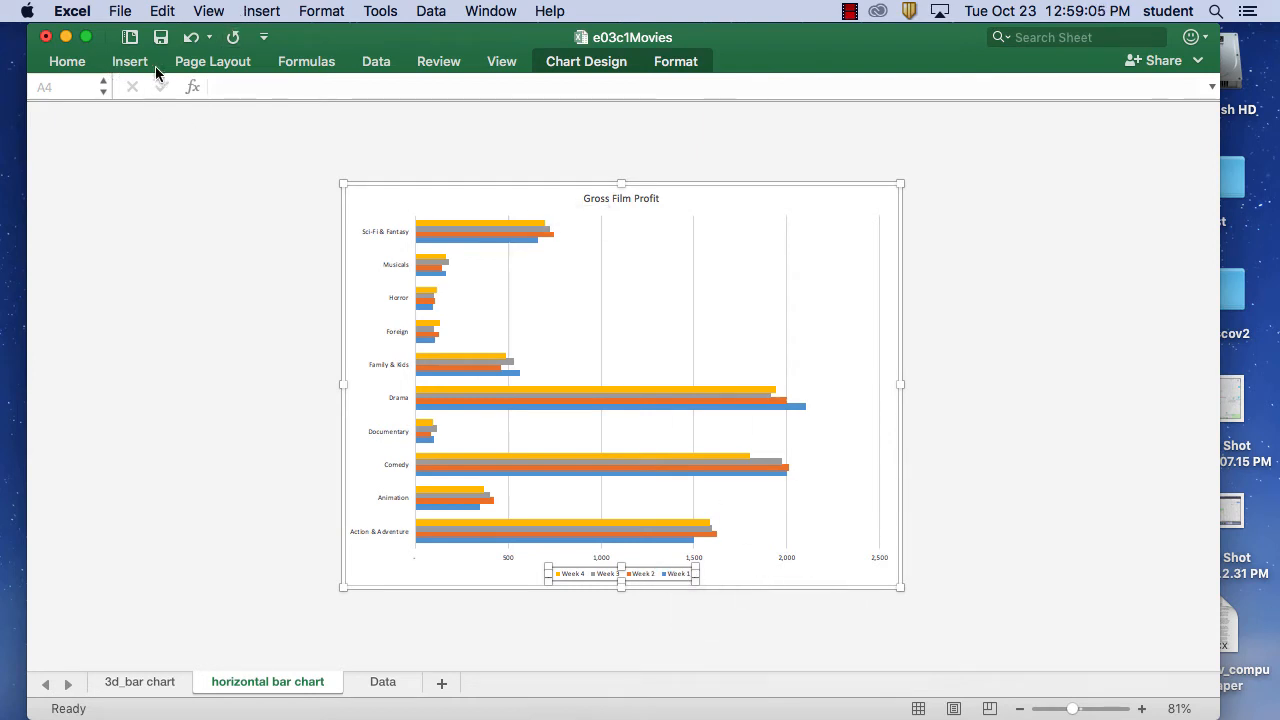
left_click(66, 63)
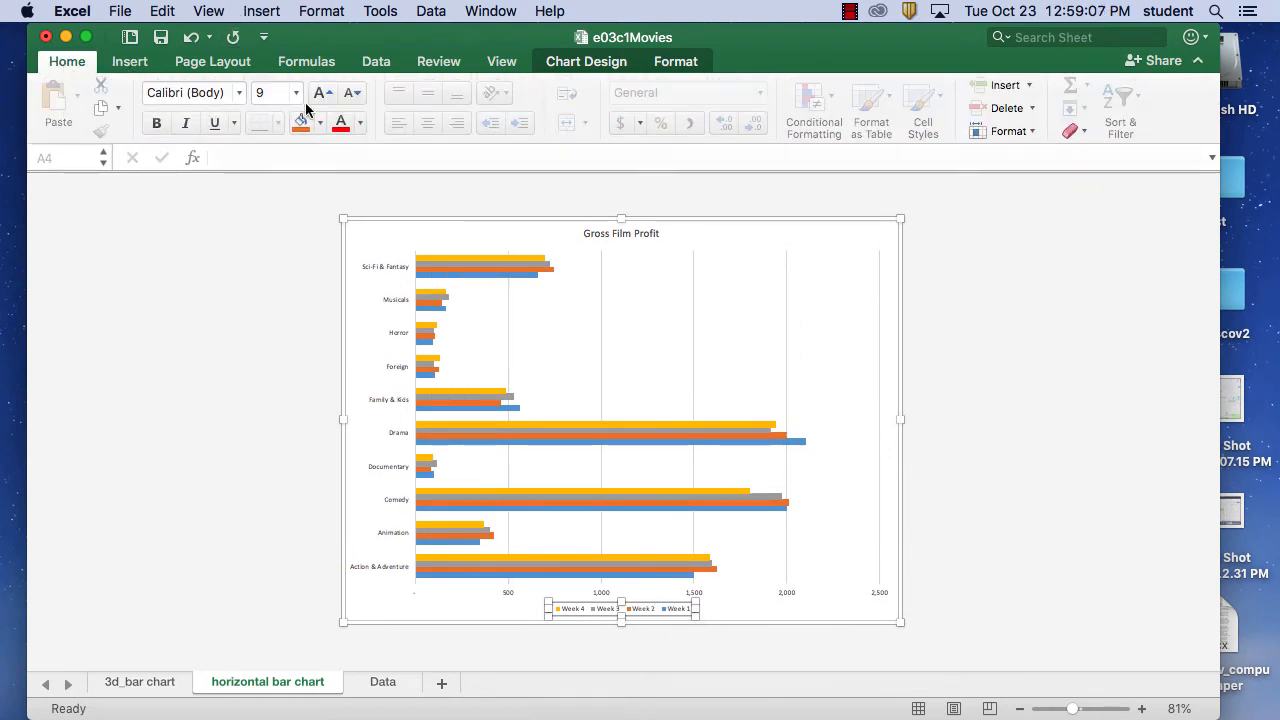
left_click(296, 92)
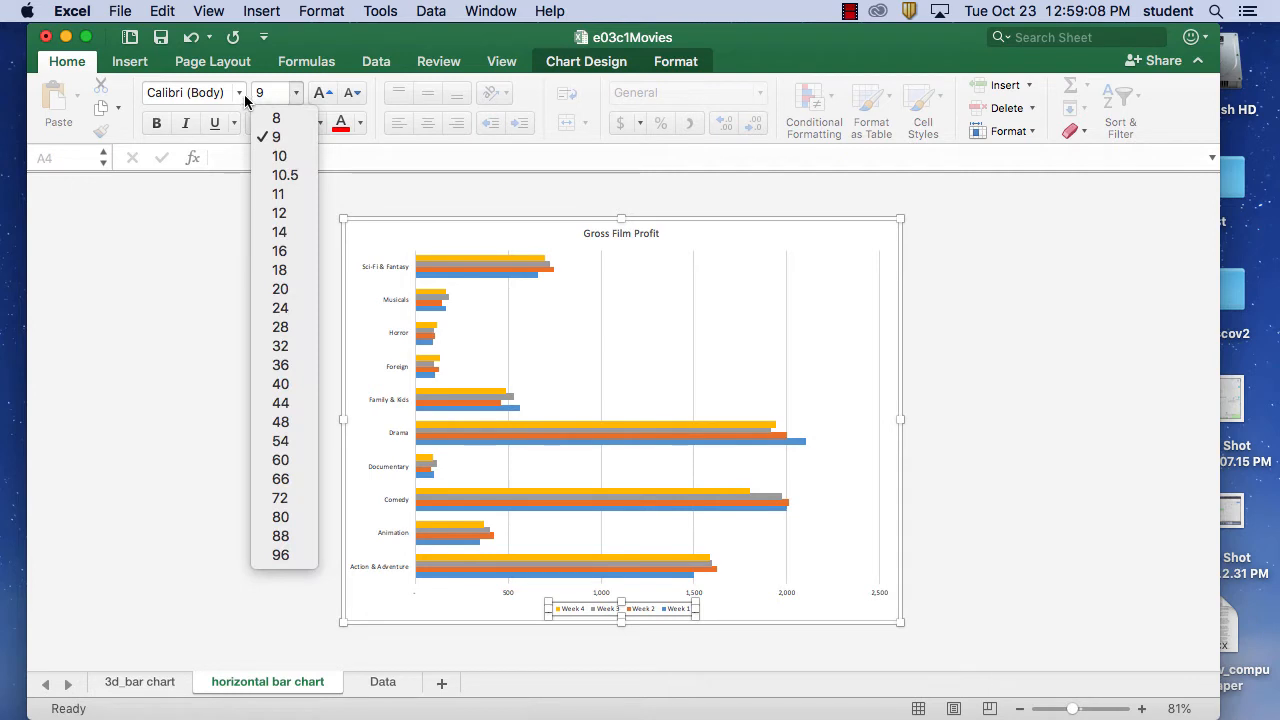
left_click(285, 232)
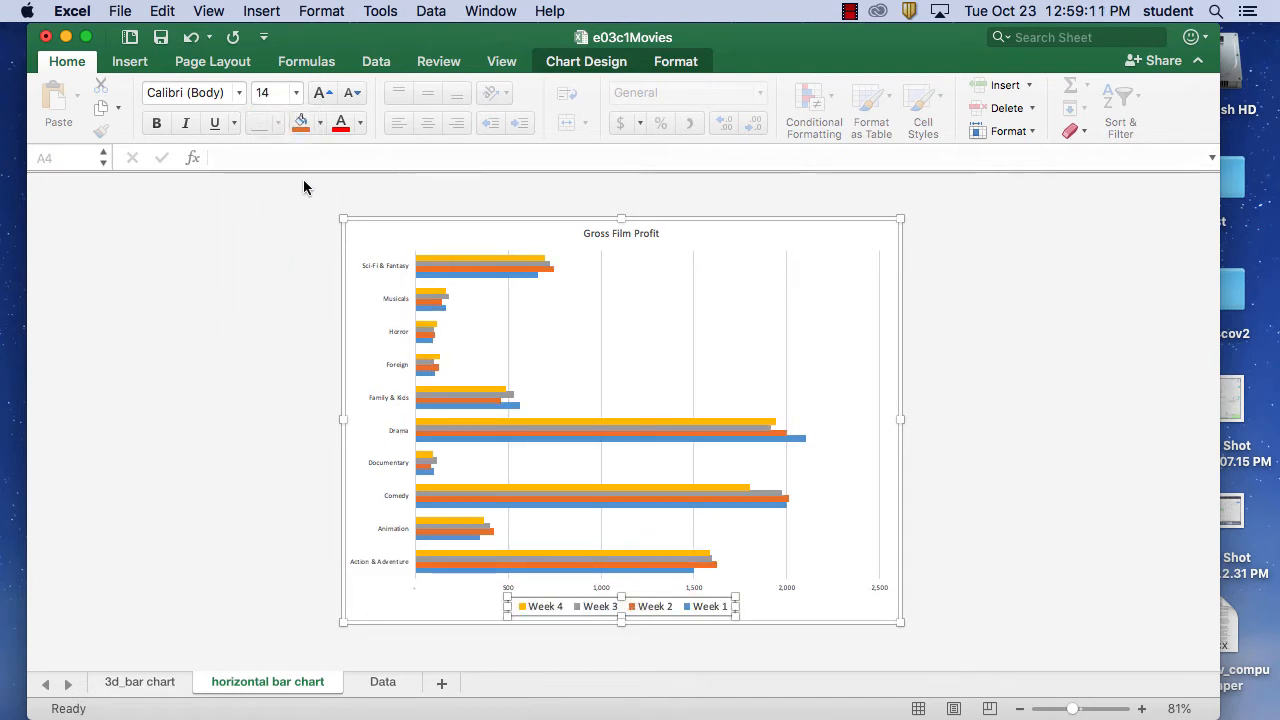
left_click(296, 92)
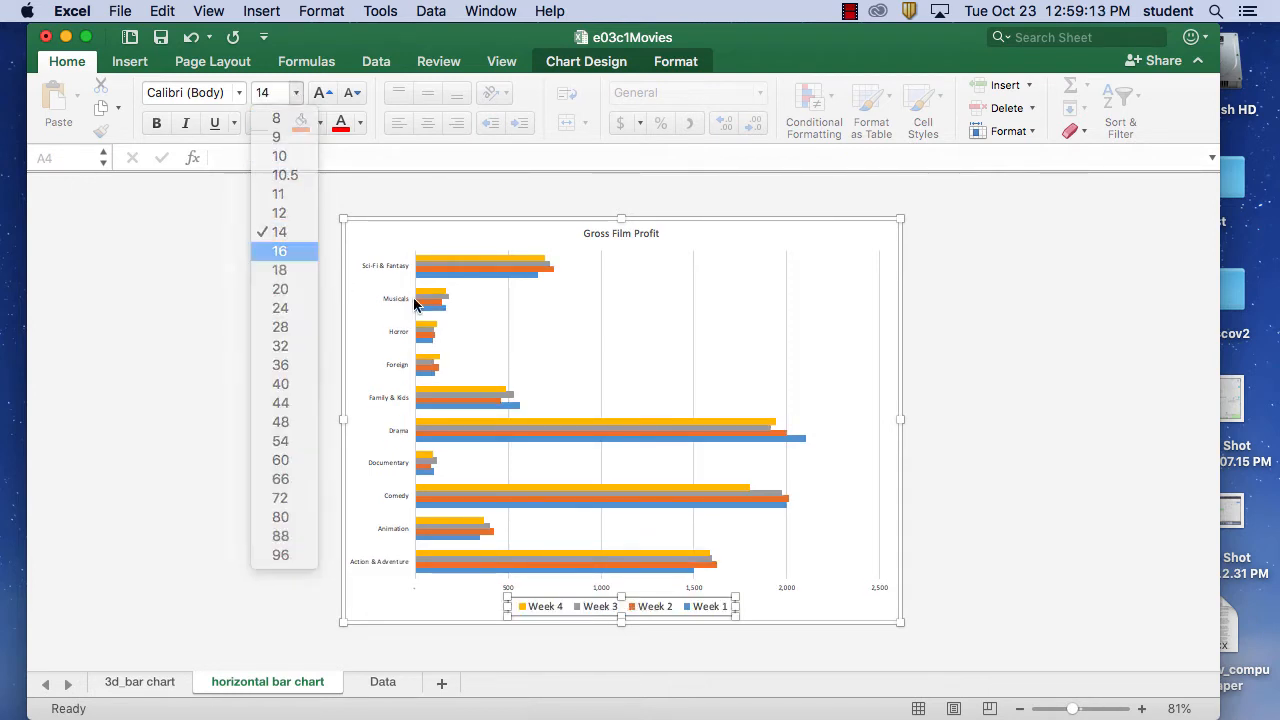
key("Return")
left_click(937, 433)
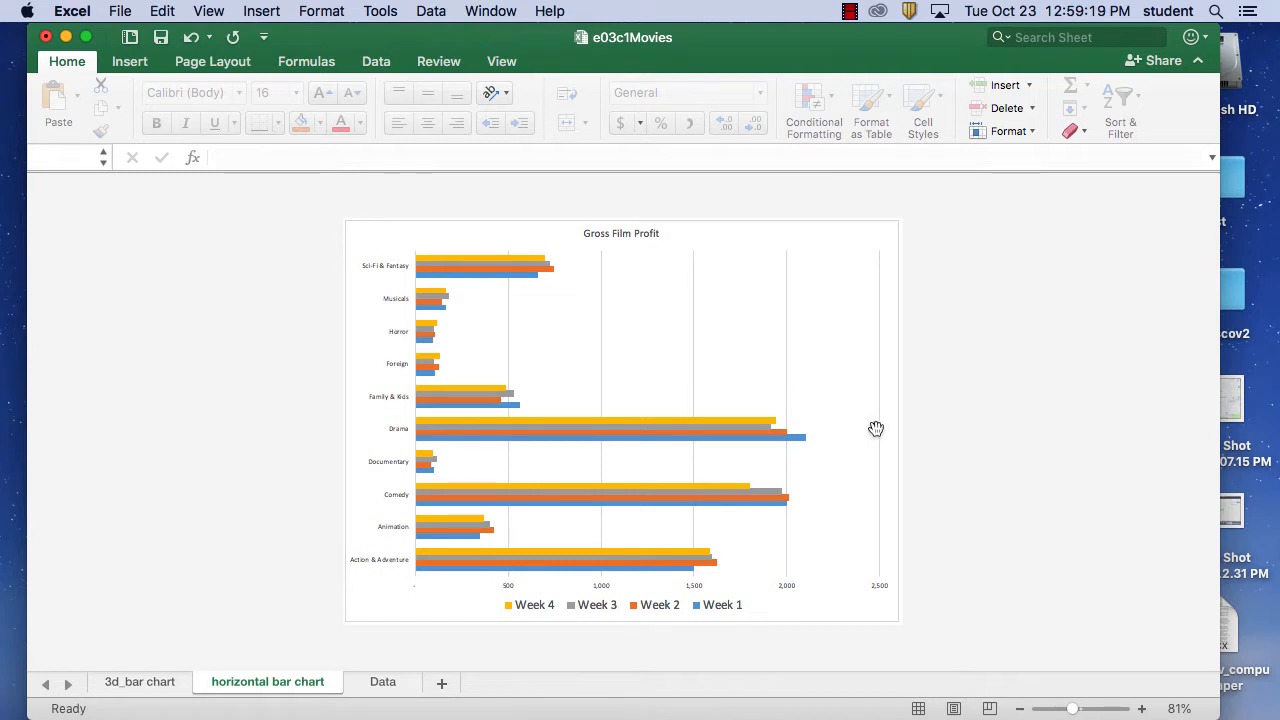
Step: Select the bar chart's legend again and review its font size setting
left_click(732, 612)
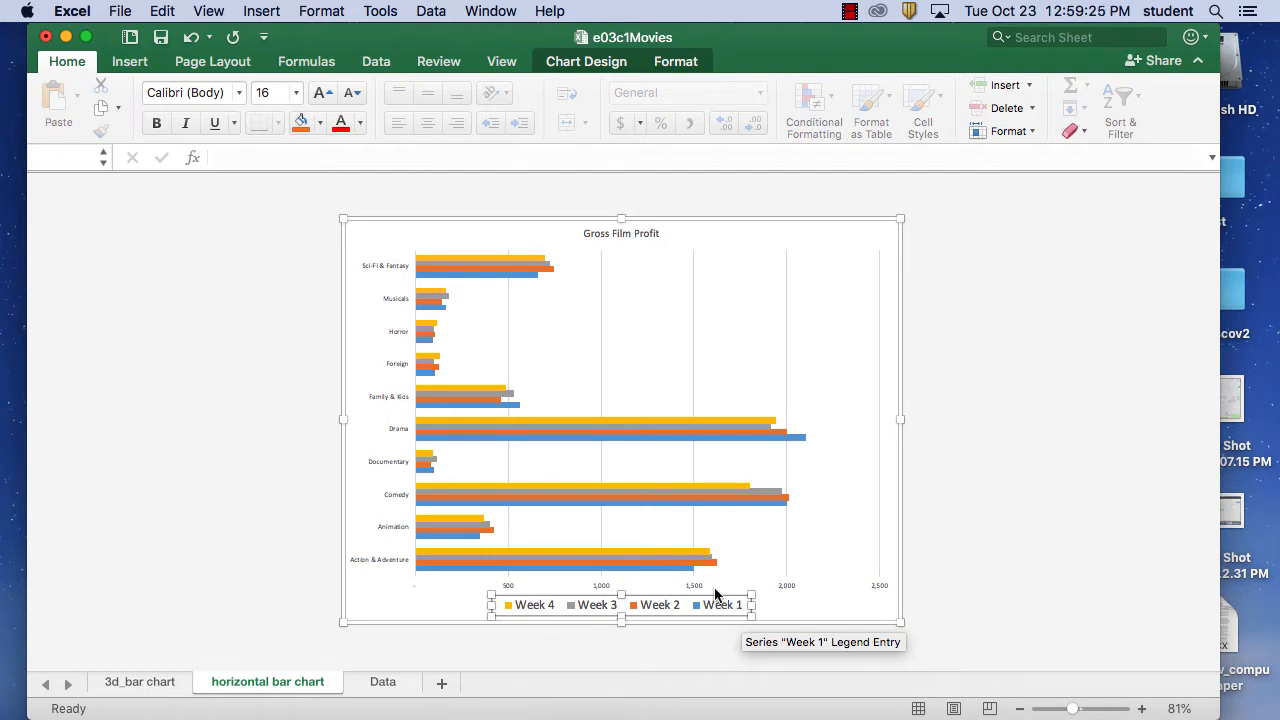
left_click(64, 62)
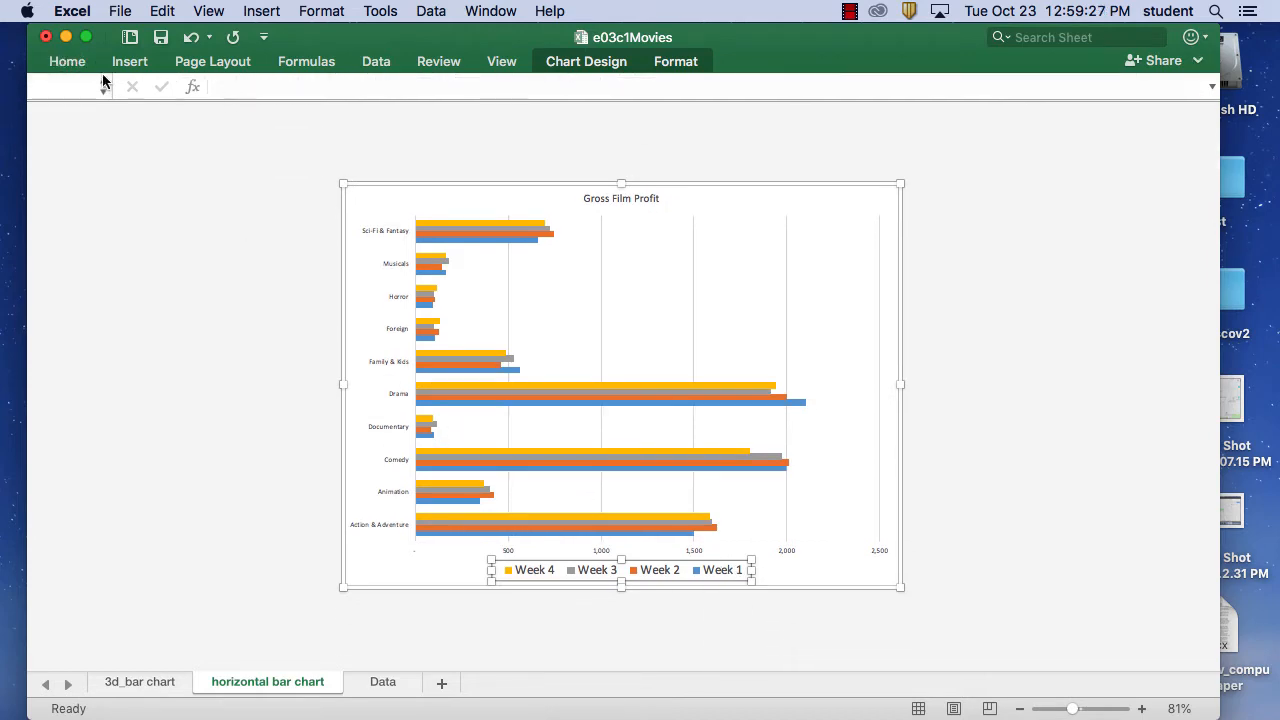
left_click(60, 64)
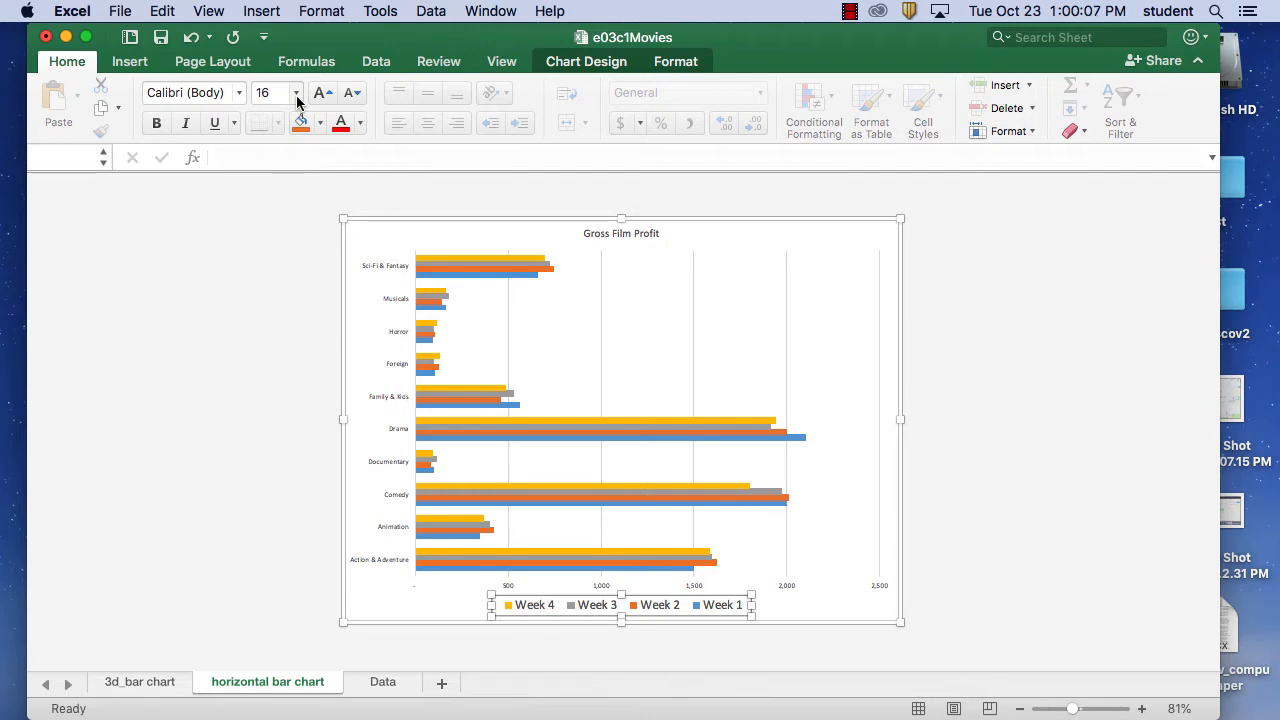
Step: Open the formatting options for the bar chart's chart area and examine the Fill and Border settings
left_click(880, 236)
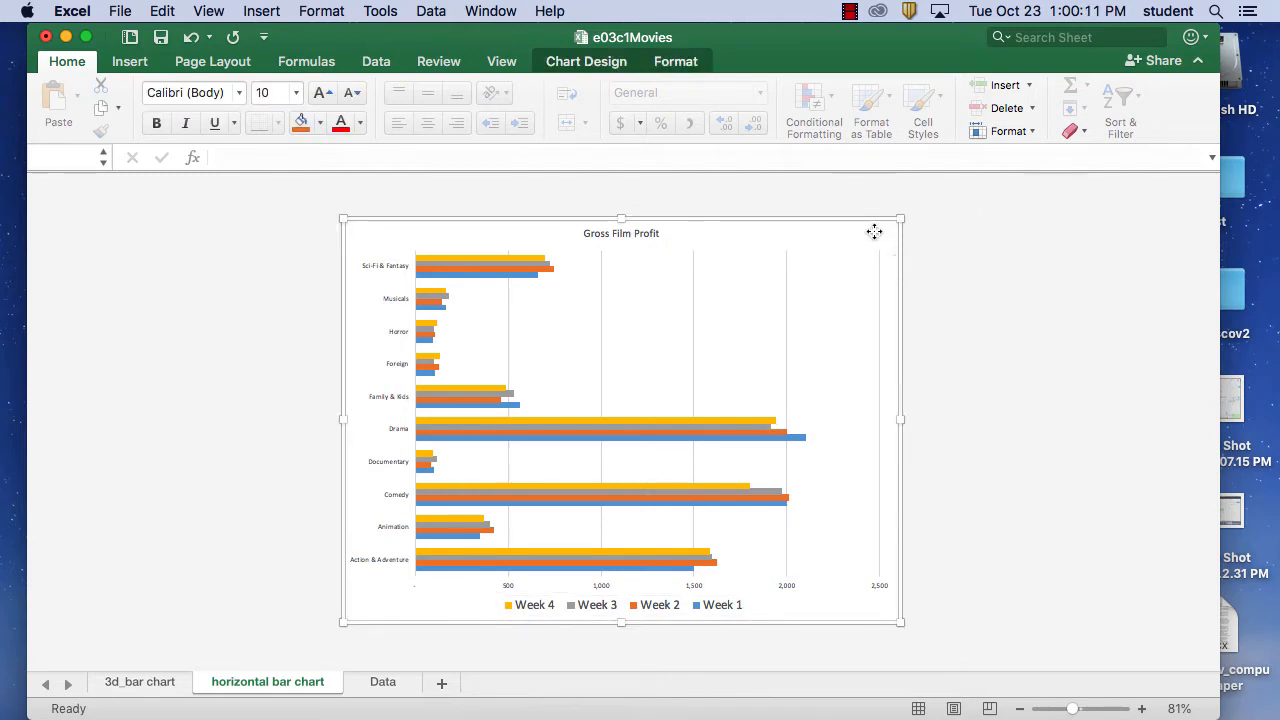
double_click(874, 236)
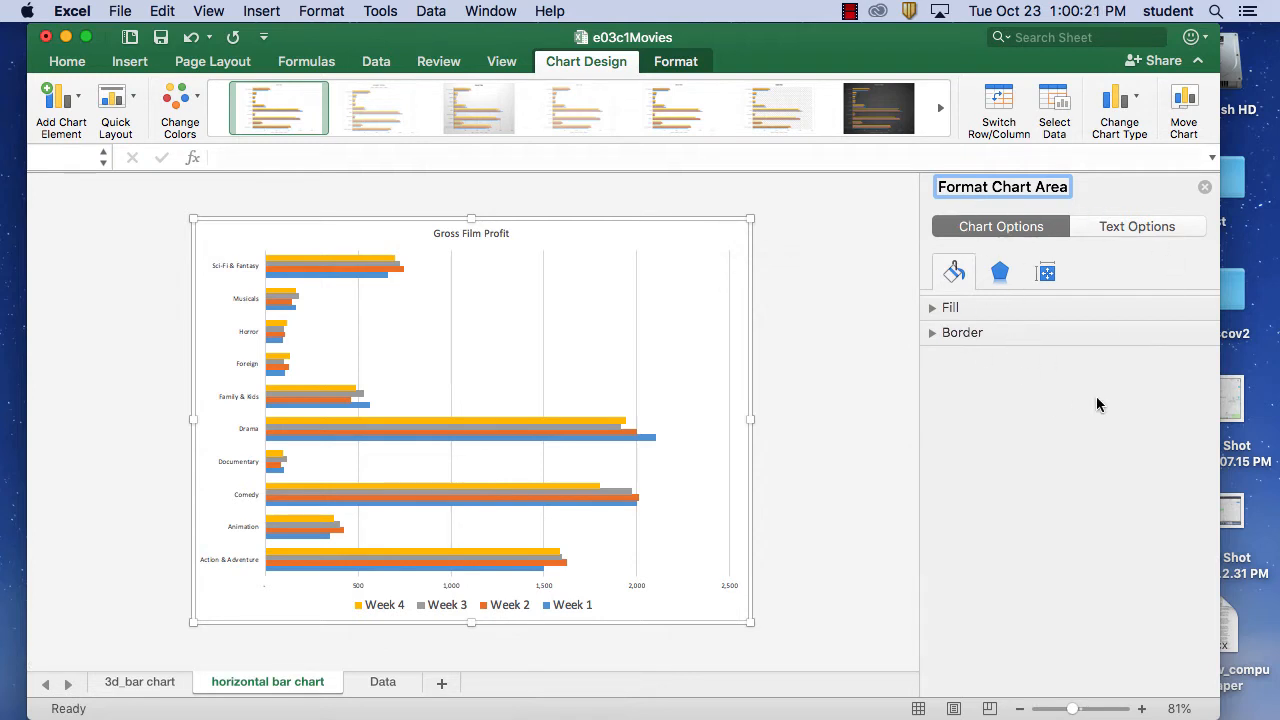
left_click(933, 309)
left_click(933, 309)
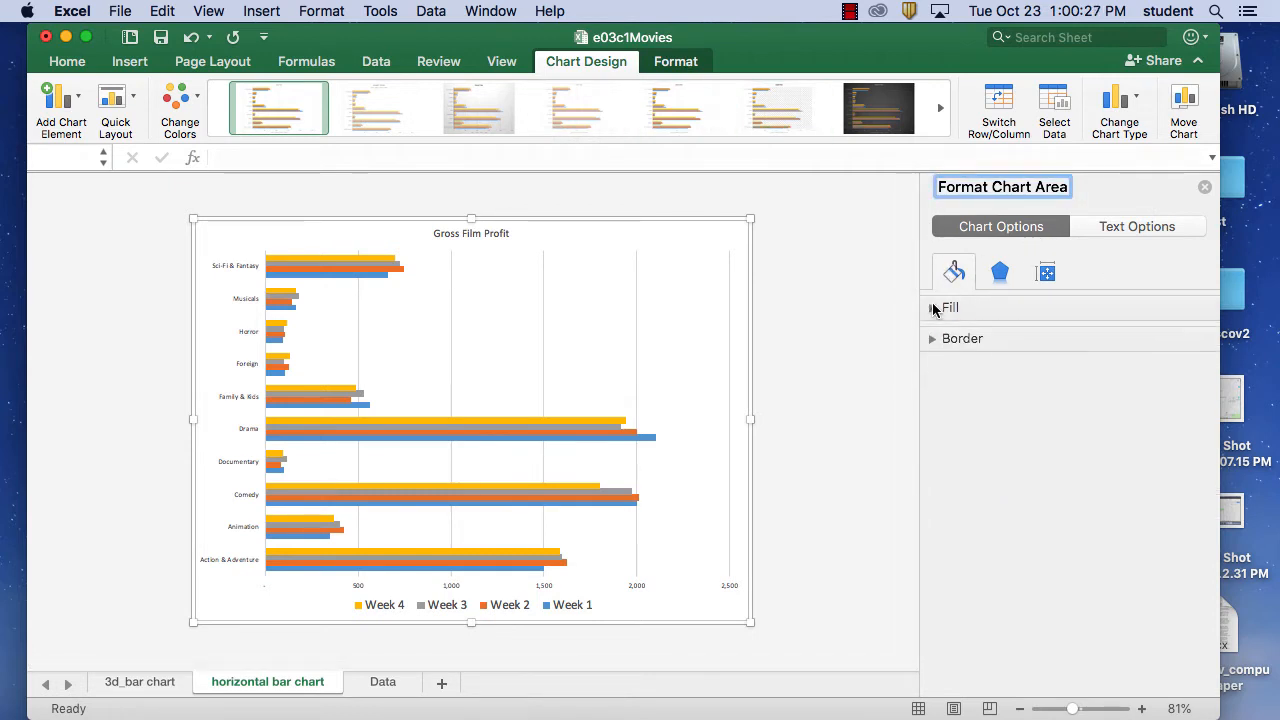
left_click(933, 334)
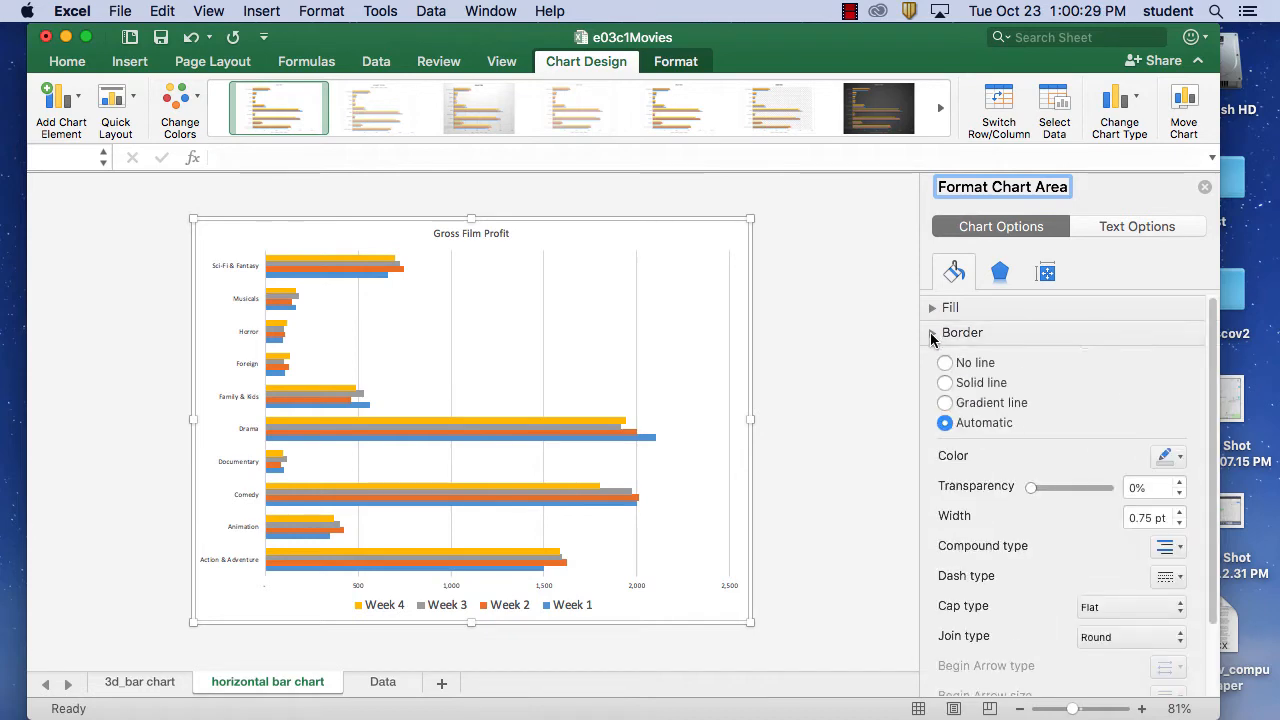
left_click(932, 334)
left_click(933, 308)
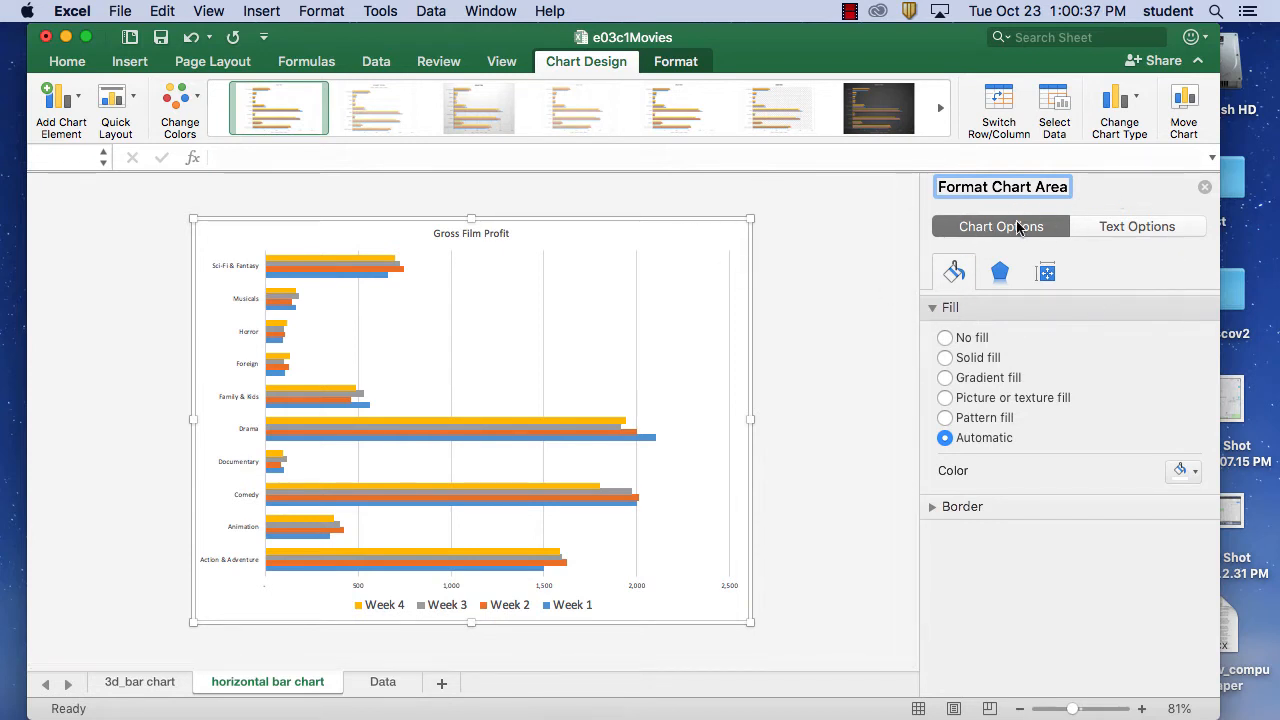
left_click(934, 312)
left_click(934, 314)
Step: Give the chart area a solid fill in the lightest blue theme color
left_click(983, 362)
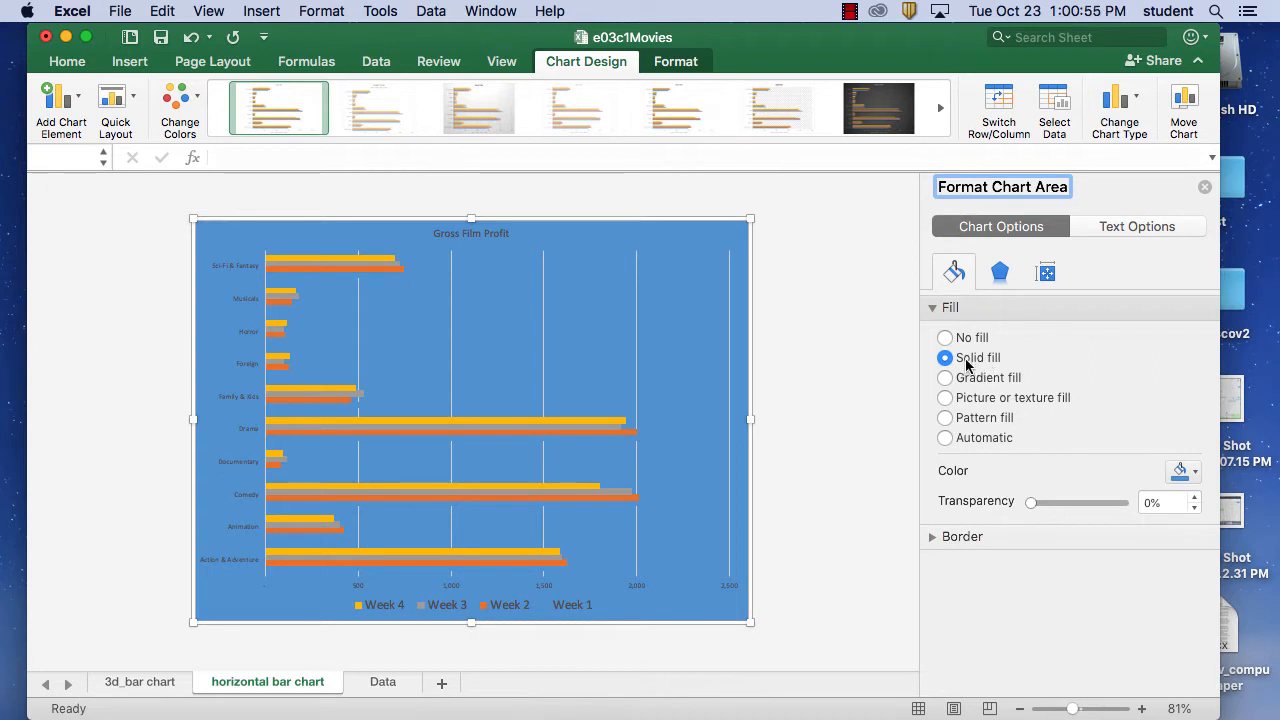
left_click(1191, 477)
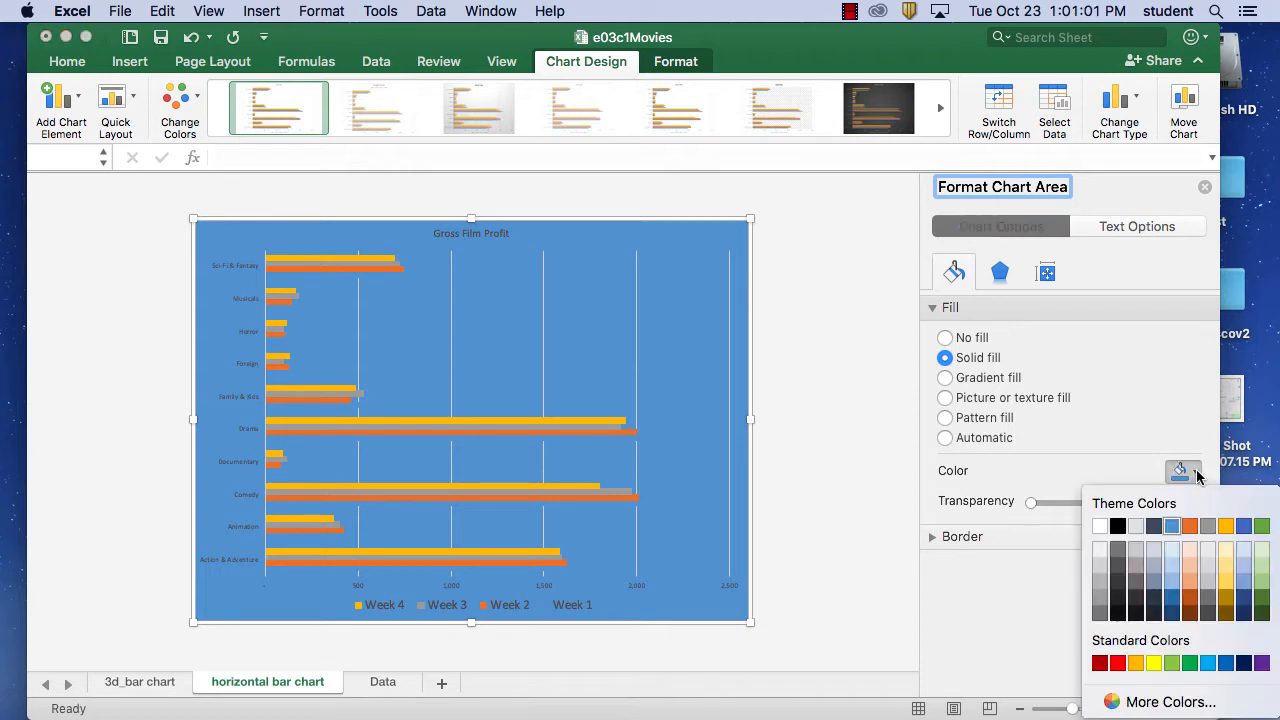
left_click(1173, 566)
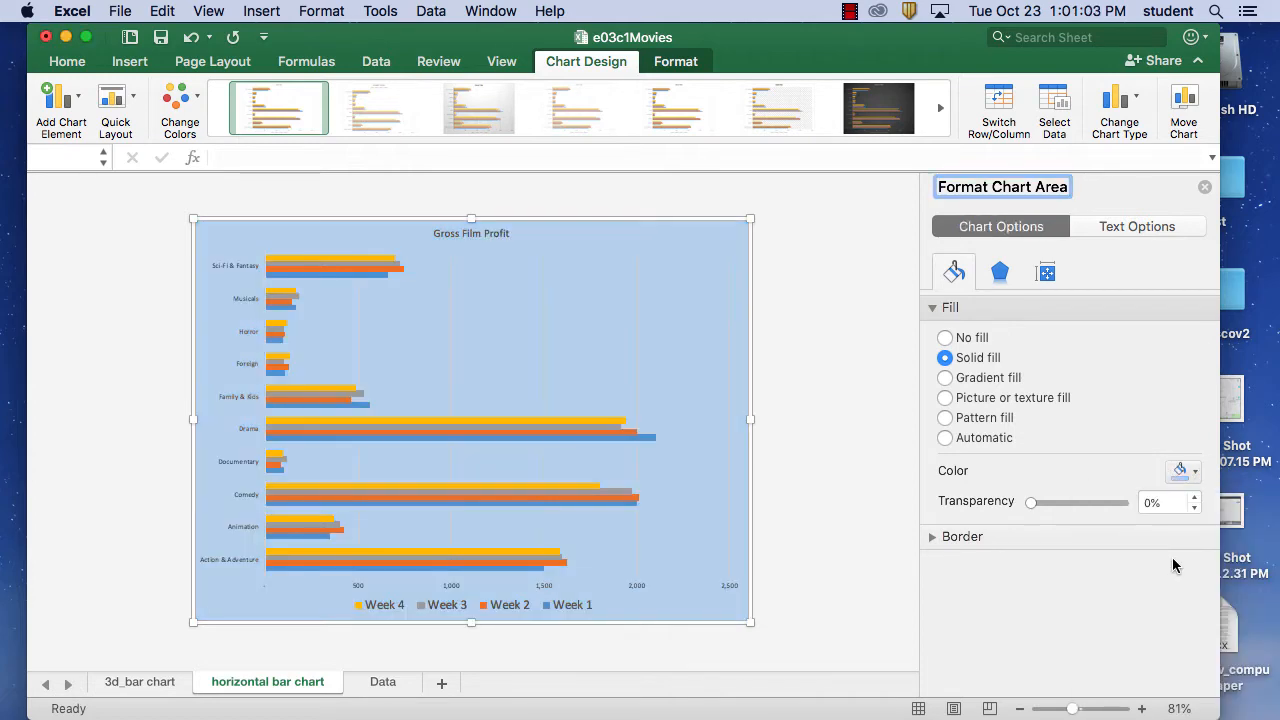
left_click(1190, 480)
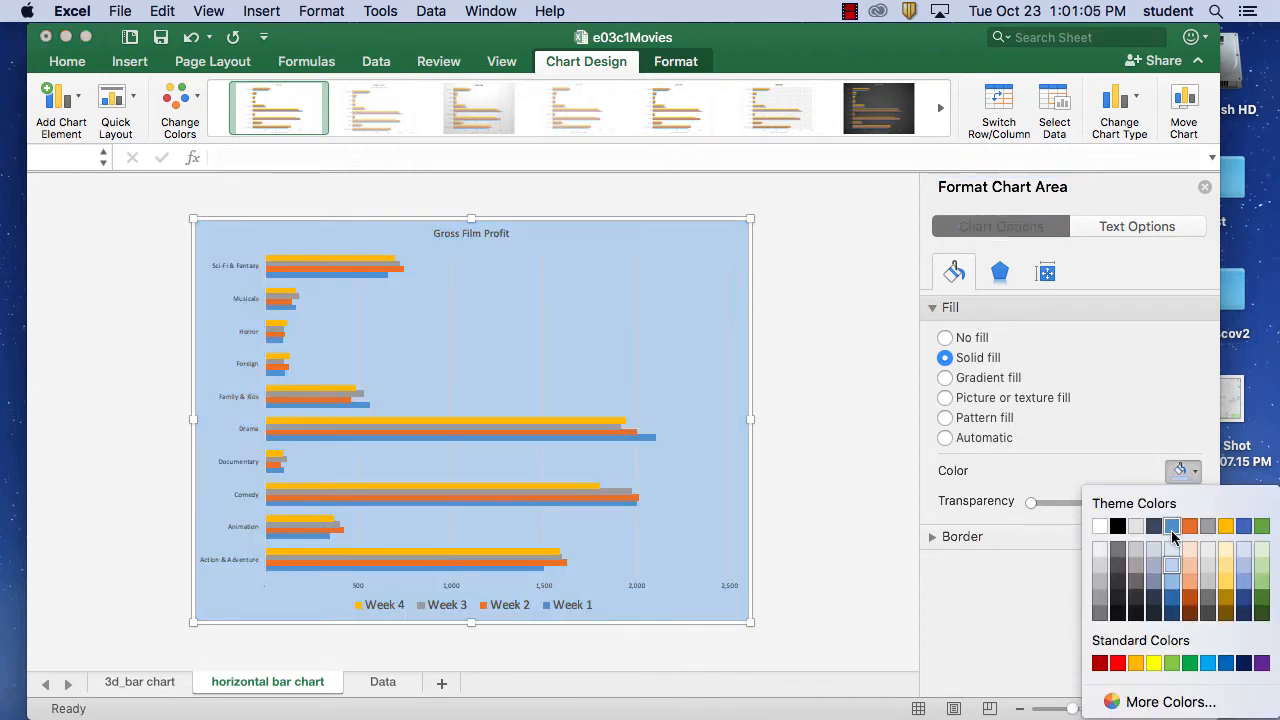
left_click(1173, 554)
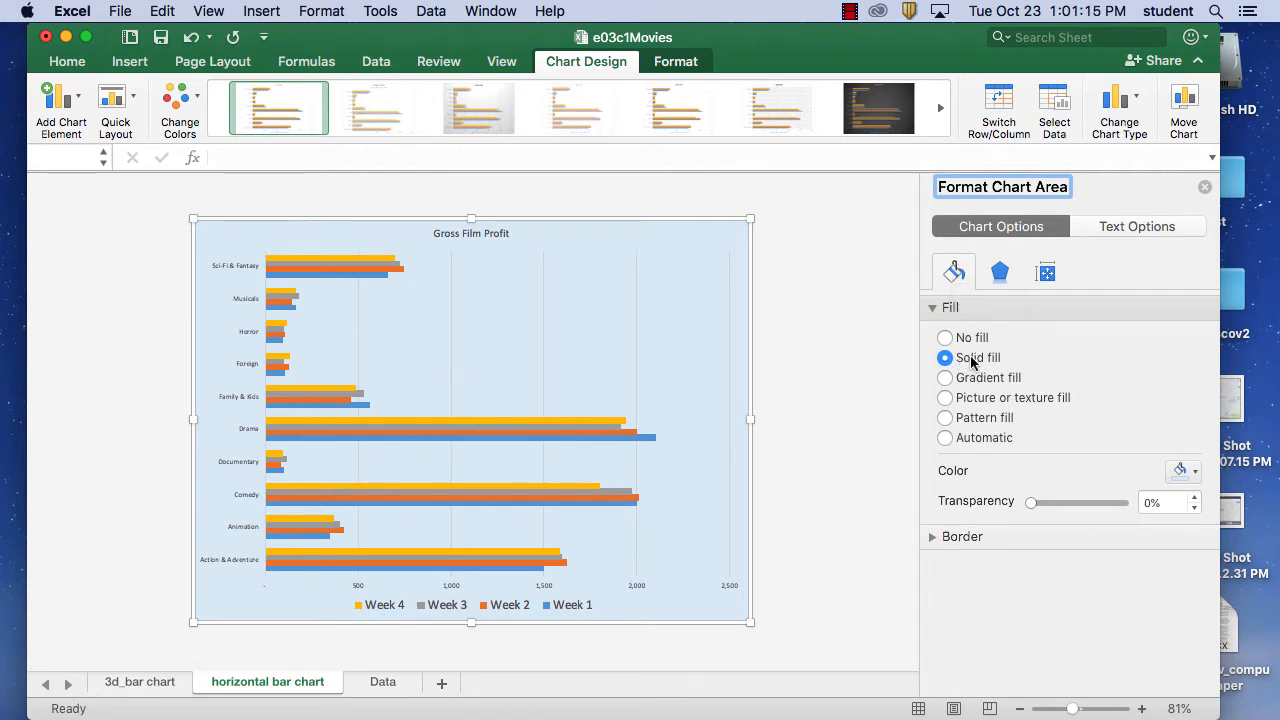
Step: Try dark orange and light orange as the chart area's solid fill, ending with the lightest gold theme color
left_click(1184, 472)
left_click(1191, 612)
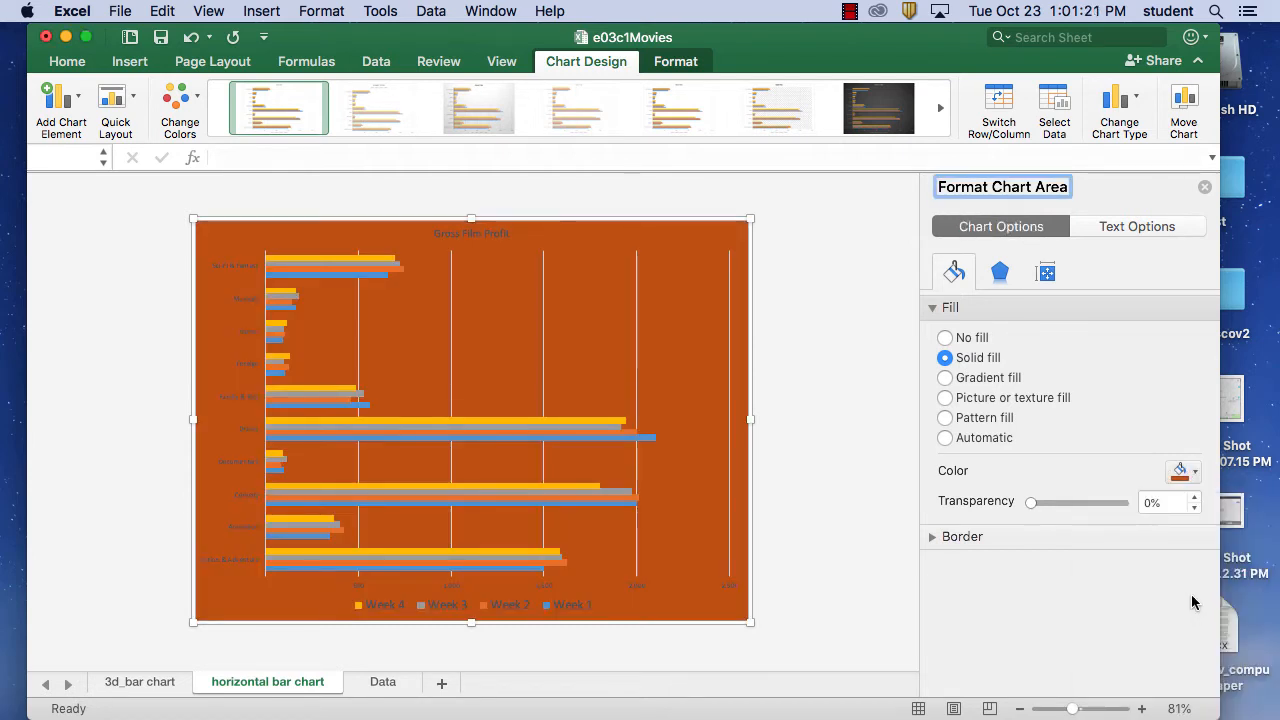
left_click(1197, 476)
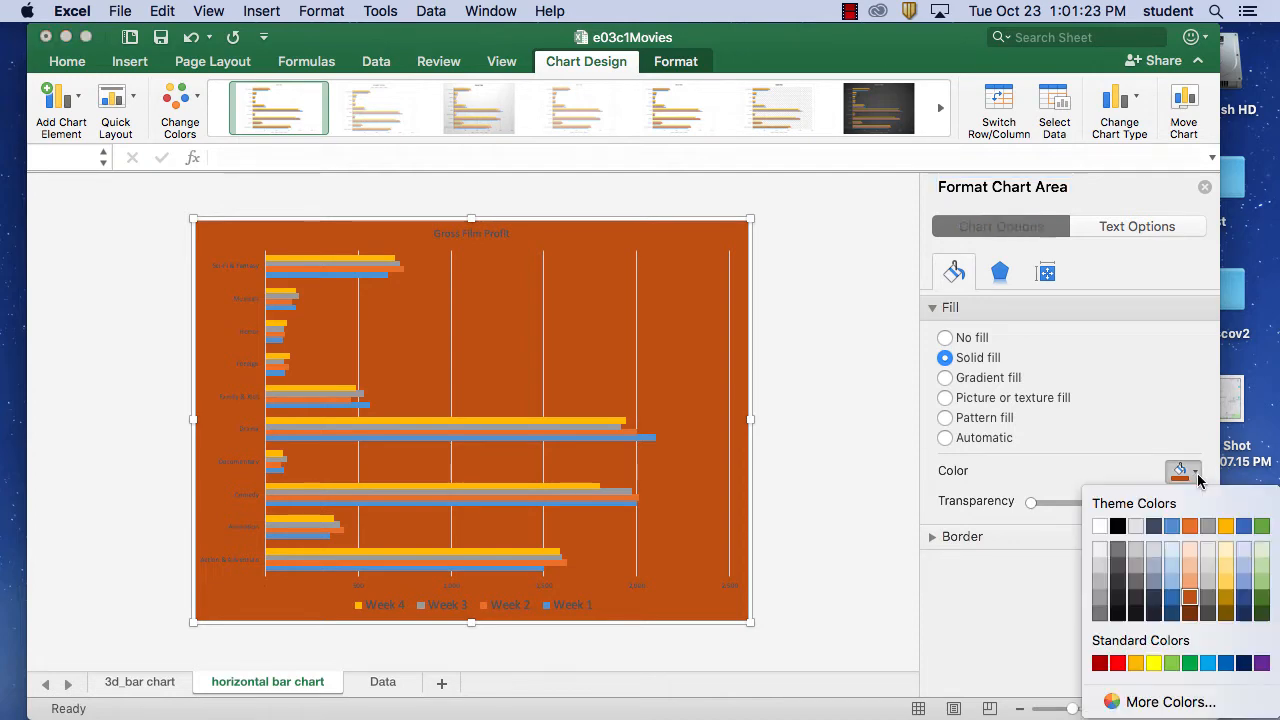
left_click(1193, 551)
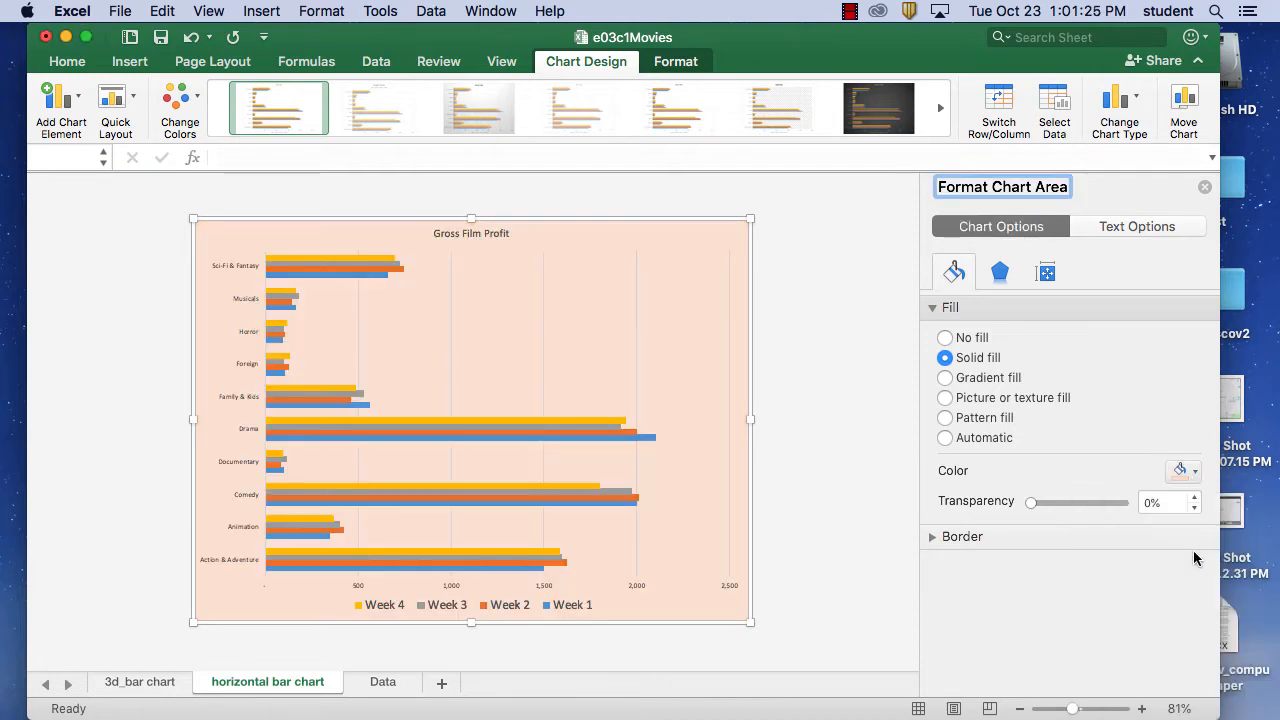
left_click(1197, 474)
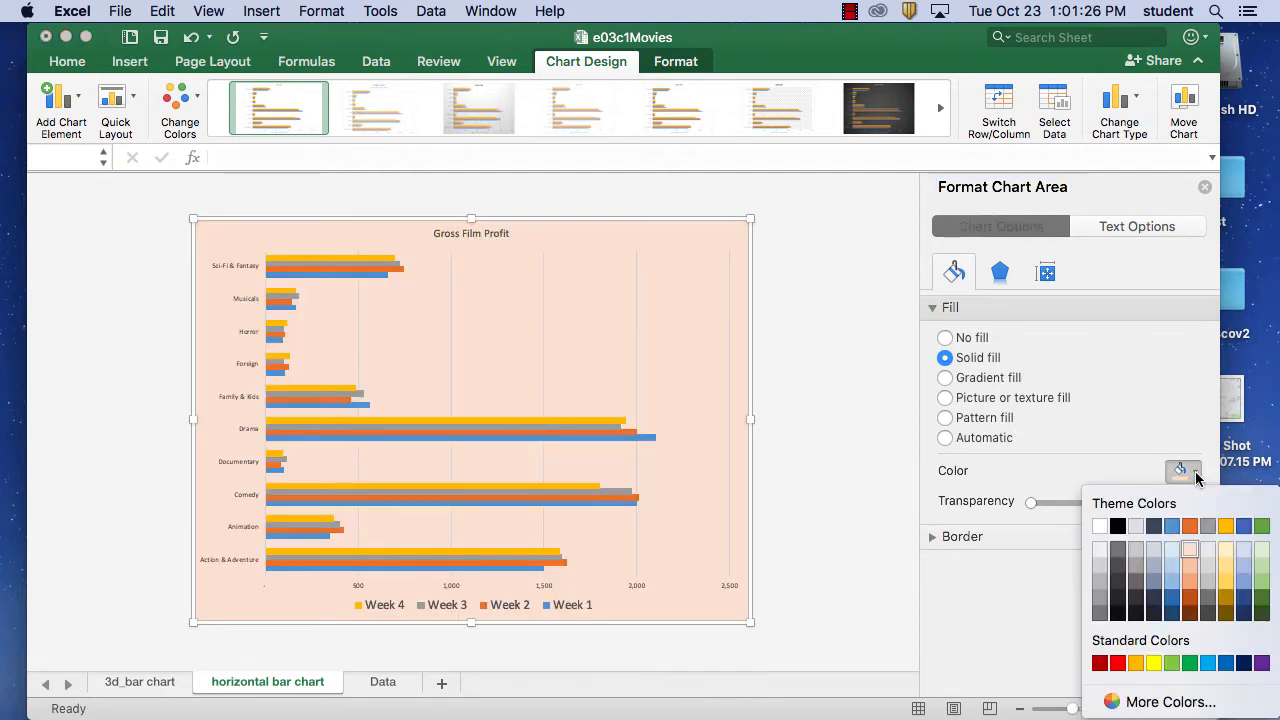
left_click(1228, 551)
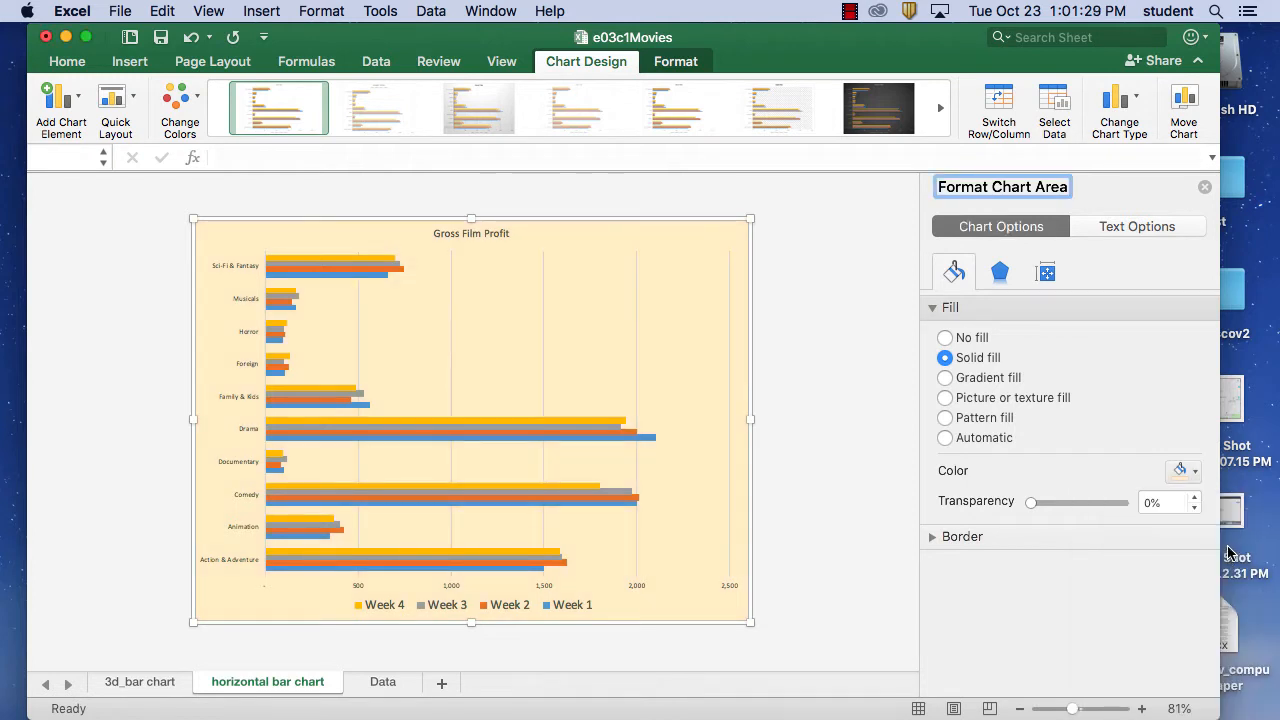
Step: Apply a gradient fill to the chart area, shift its gradient stops, and set the end stop's color to dark orange
left_click(1009, 379)
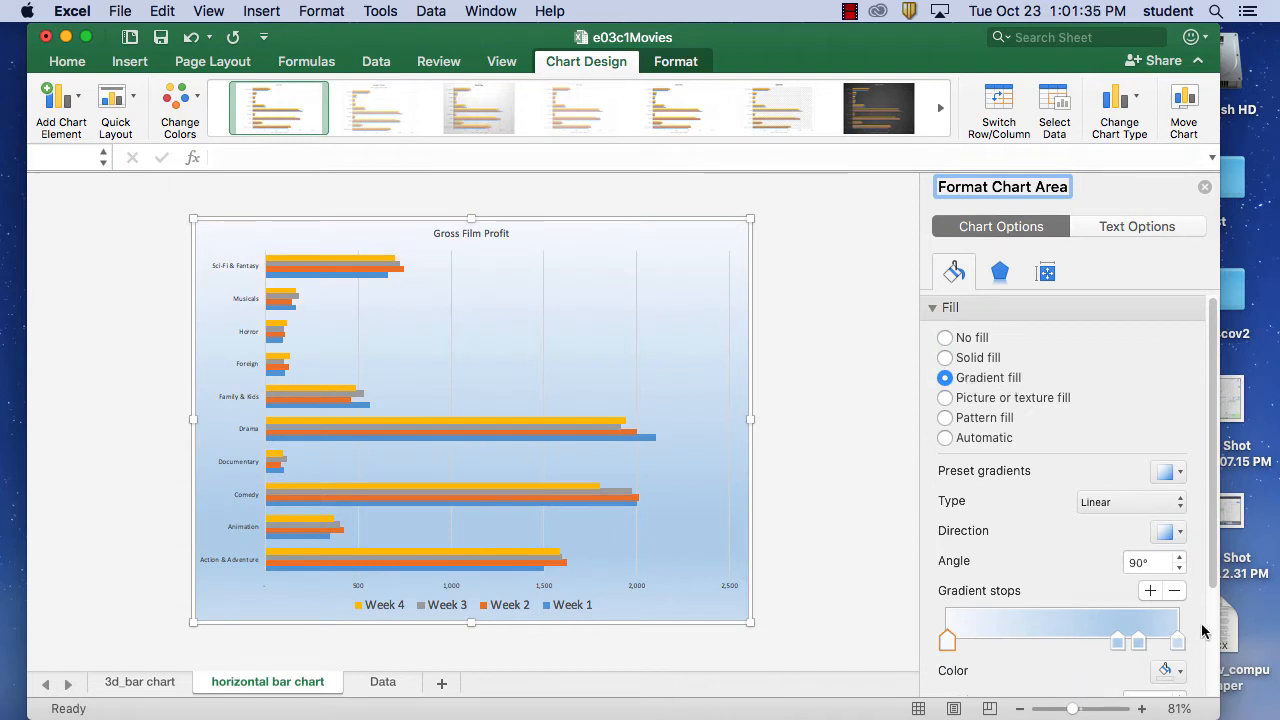
left_click_drag(1116, 648, 1179, 645)
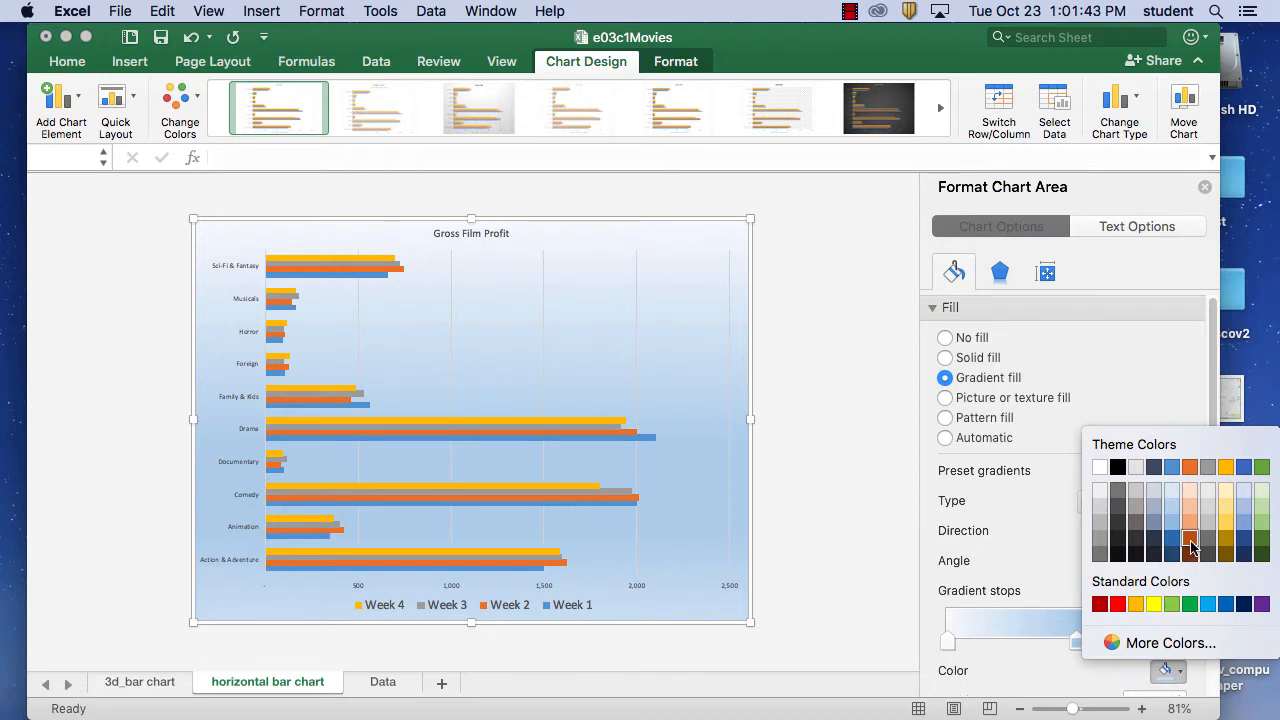
left_click(1190, 546)
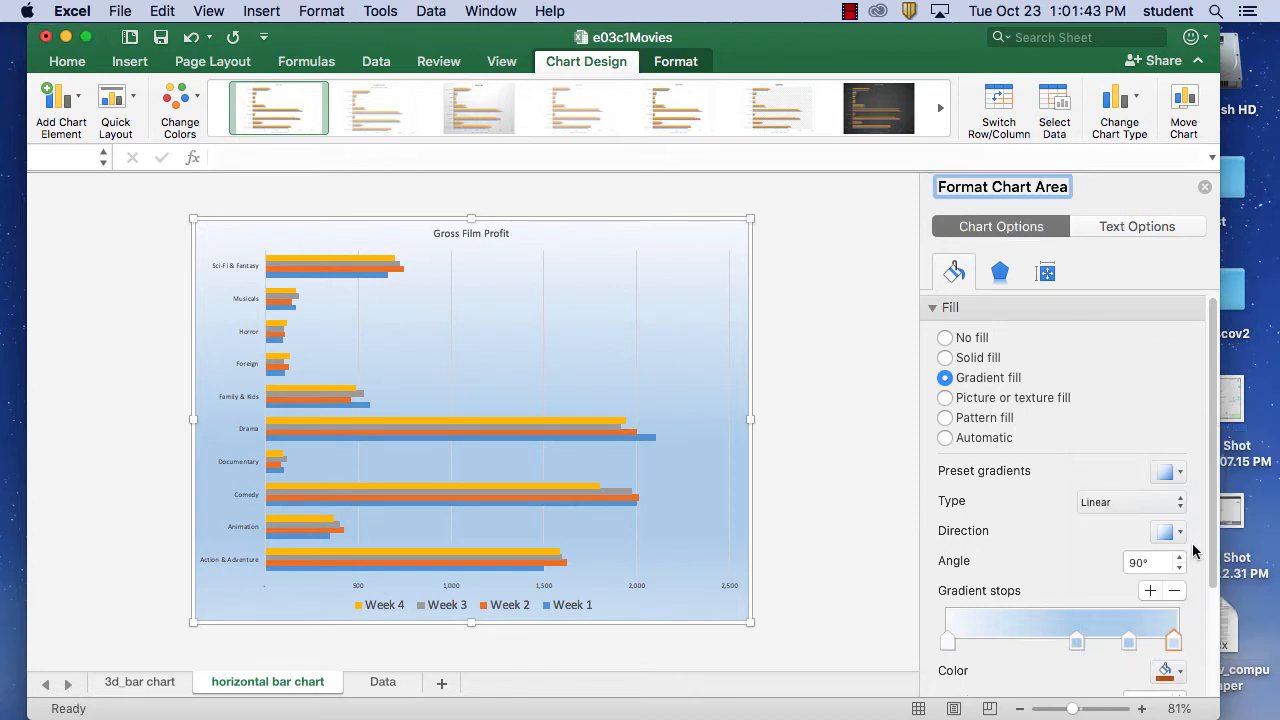
Step: Change the color of the chart area's end gradient stop to the second-lightest orange theme color
left_click(1180, 671)
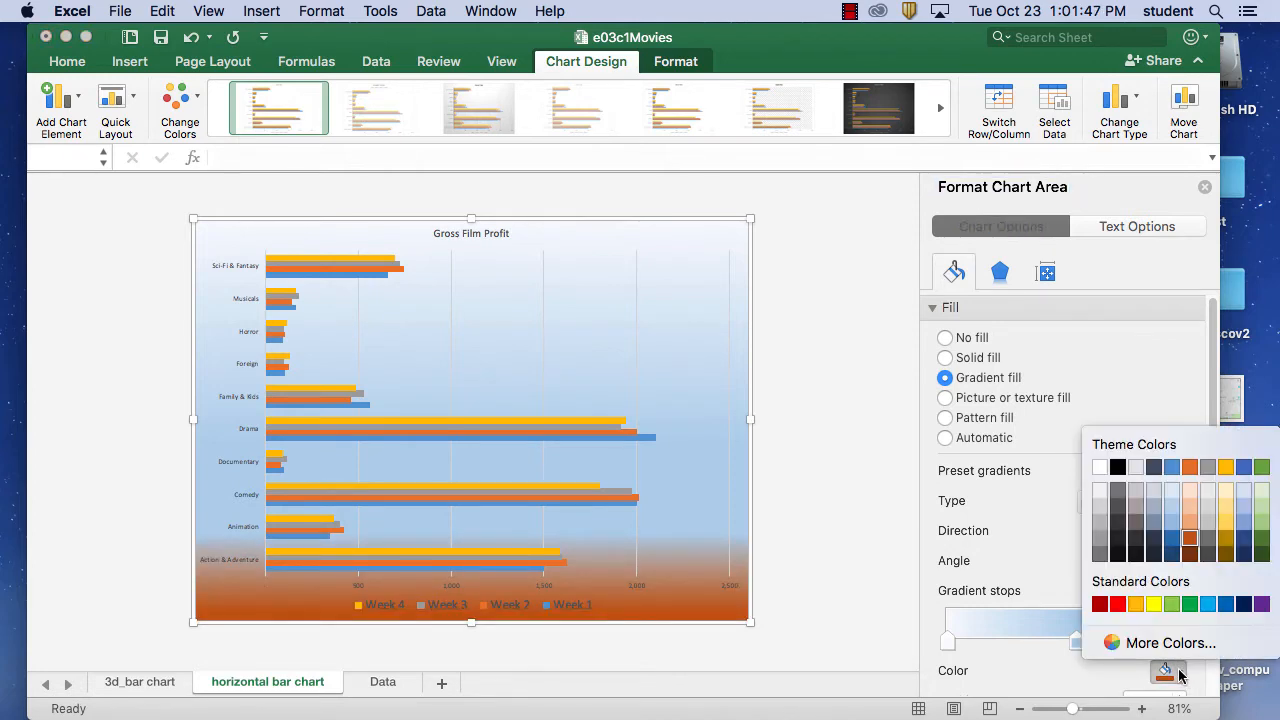
left_click(1189, 502)
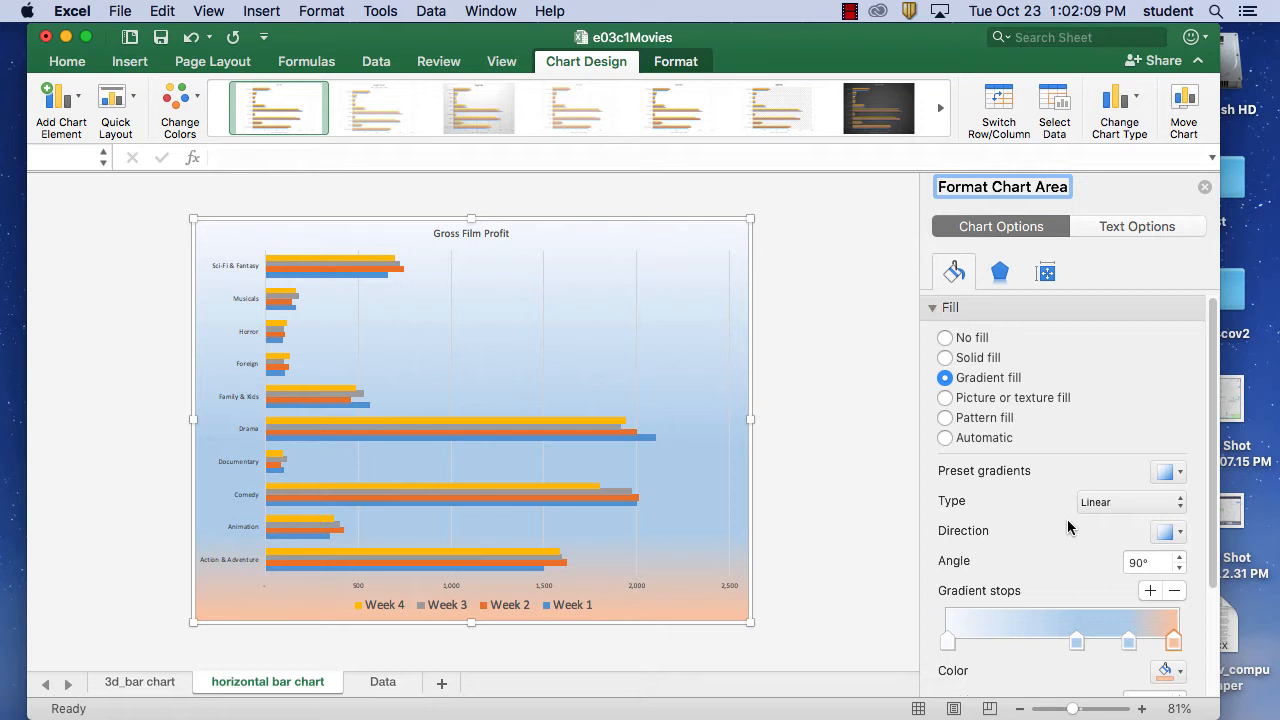
scroll(1100, 650, "down", 5)
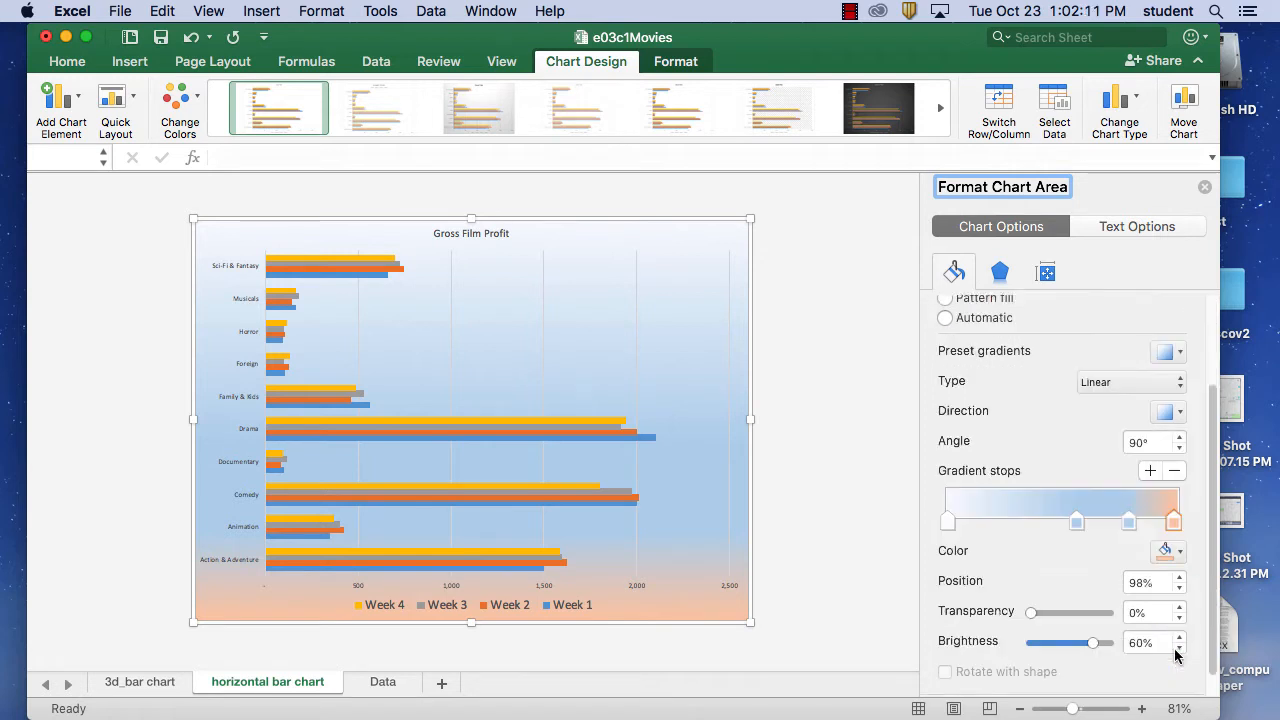
Step: Remove the gradient stop at 78% and move the remaining middle blue stop to 39%
left_click_drag(1080, 499, 1134, 505)
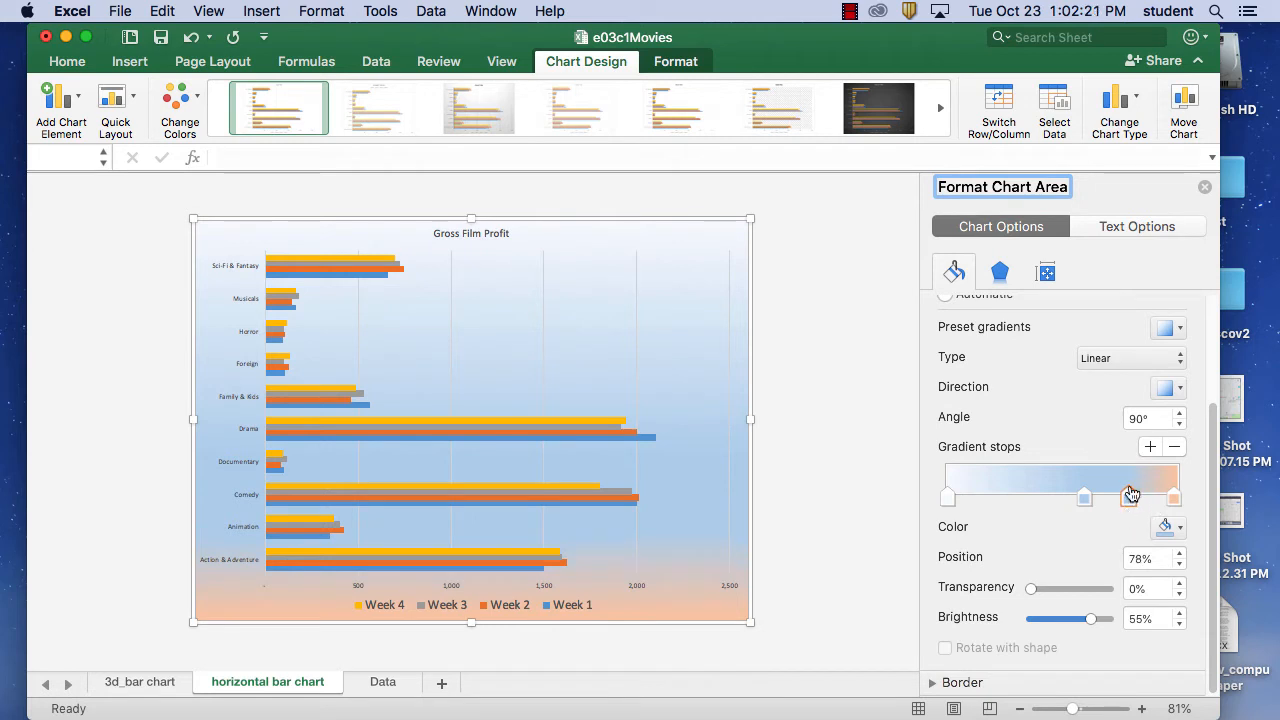
left_click(1175, 447)
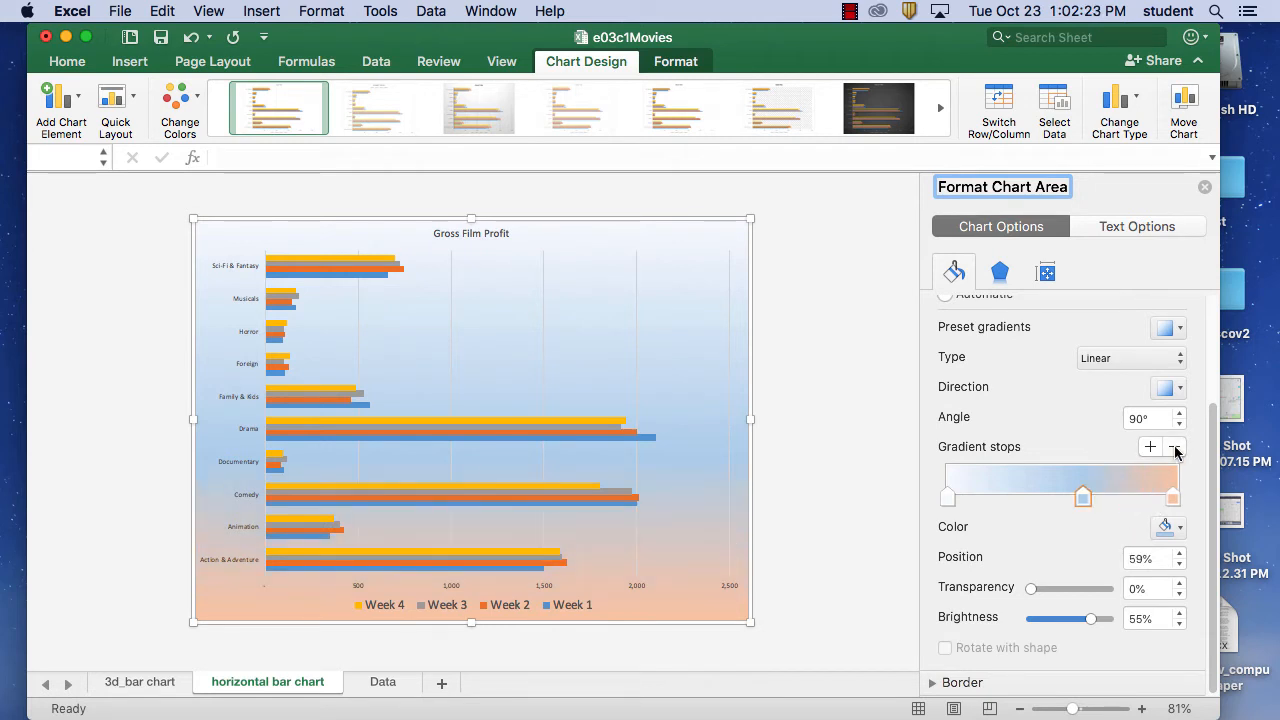
left_click_drag(1083, 500, 1038, 507)
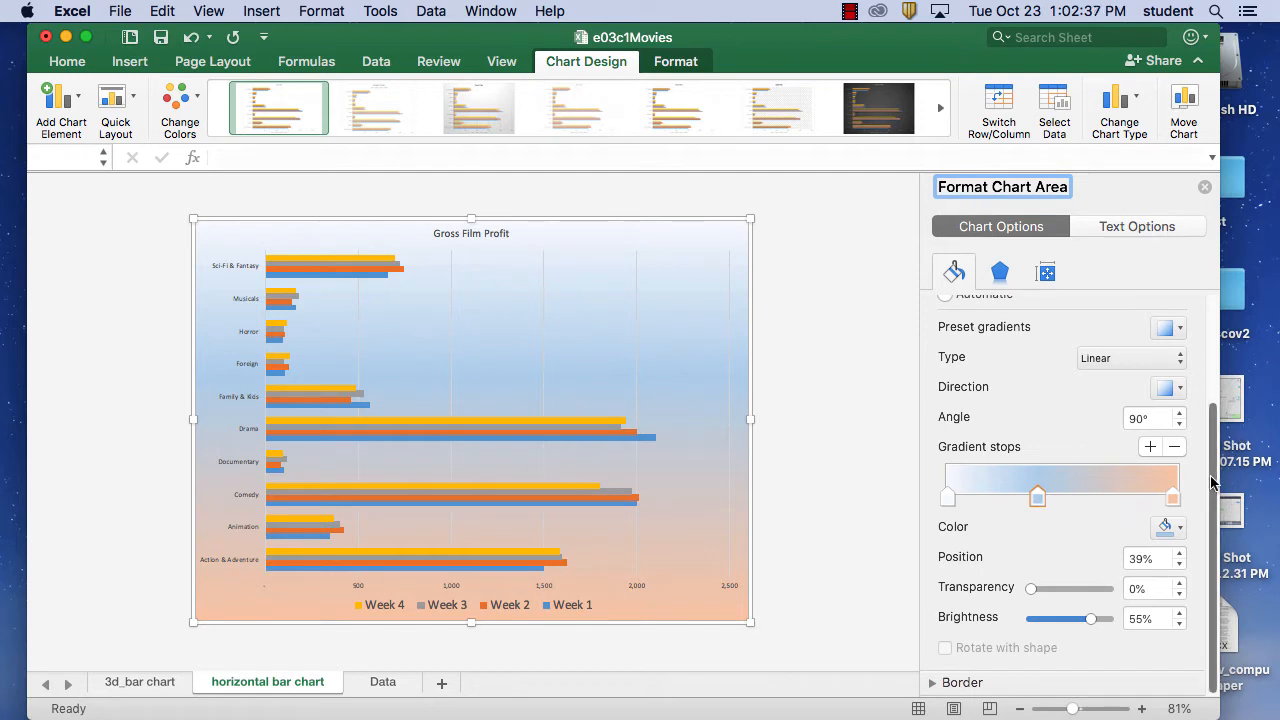
Step: Select each of the three gradient stops in turn to examine how they make up the chart area's gradient
left_click_drag(1212, 480, 1212, 373)
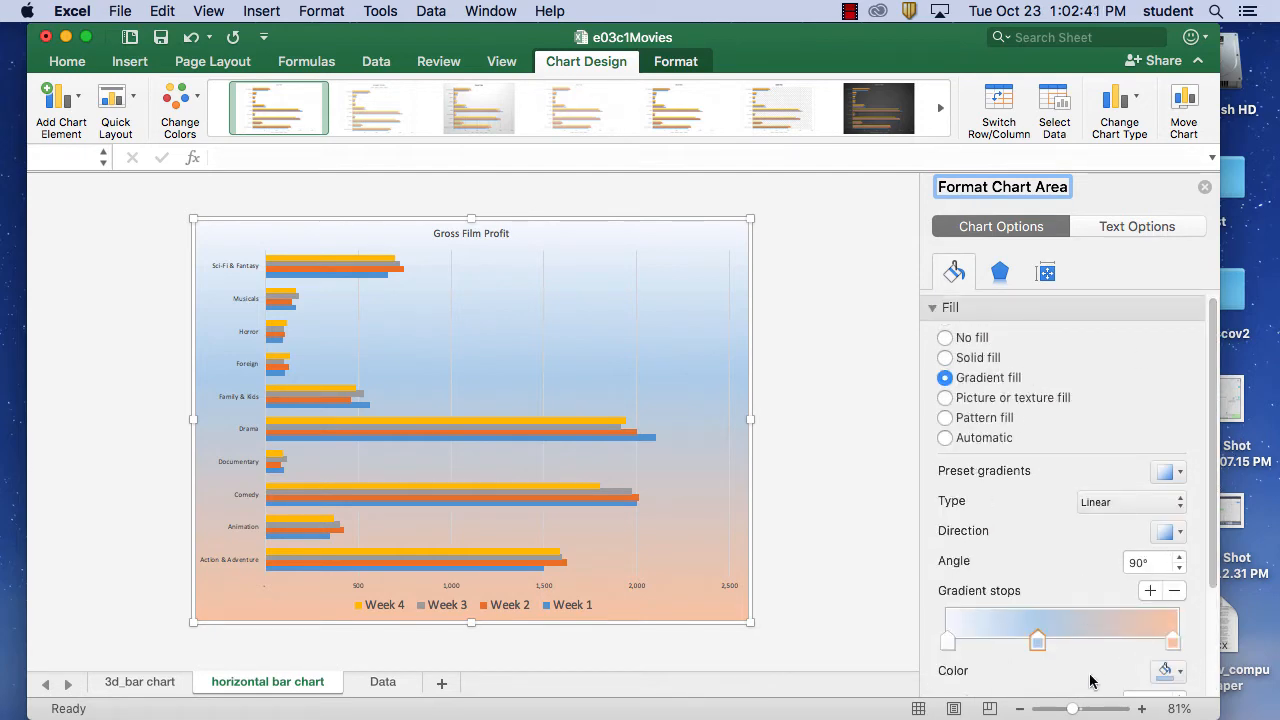
left_click(949, 643)
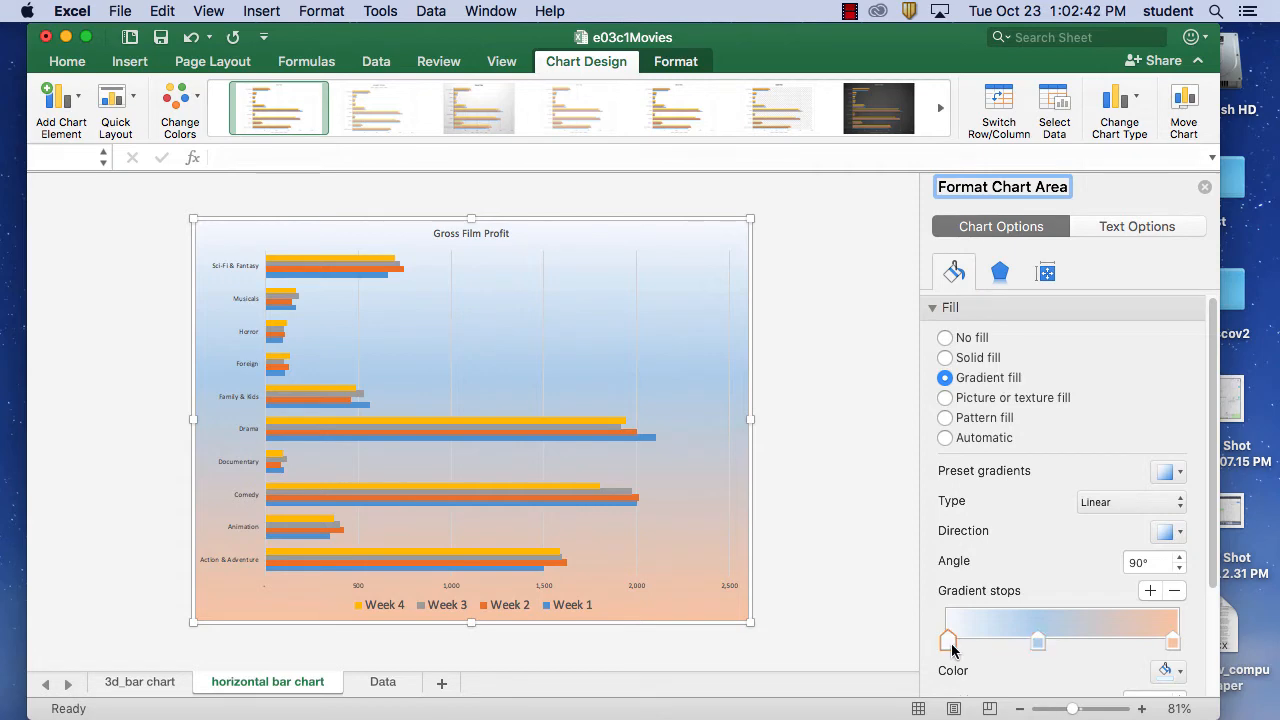
left_click(1039, 641)
left_click(1171, 645)
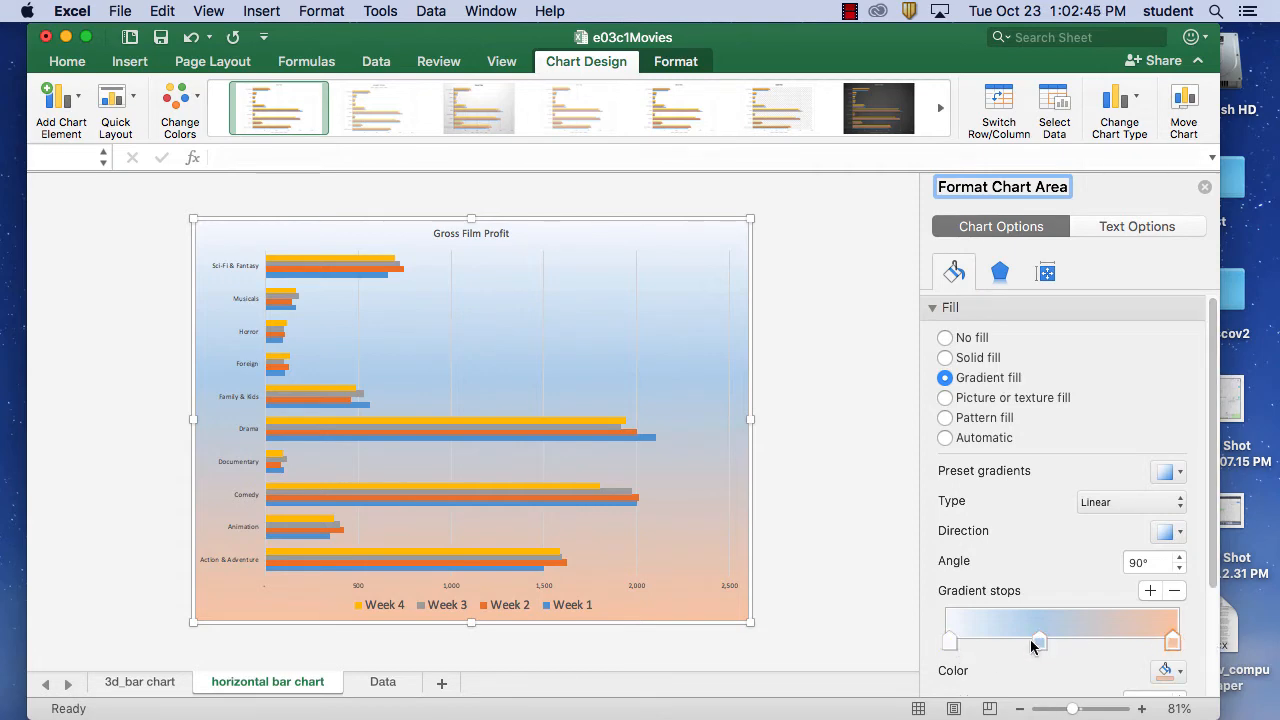
left_click(1041, 646)
left_click(943, 646)
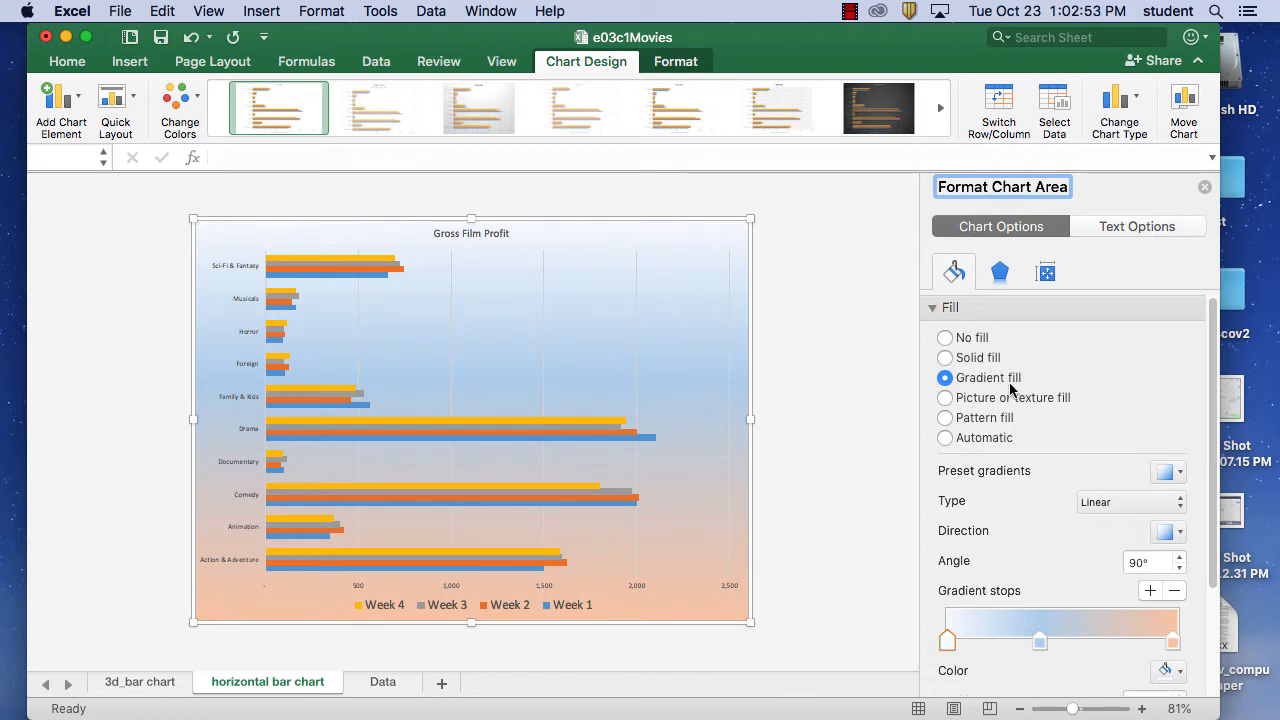
Step: Fill the chart area with the picture once_upon_a_time.jpg from the Desktop and set its transparency to 63%
left_click(945, 398)
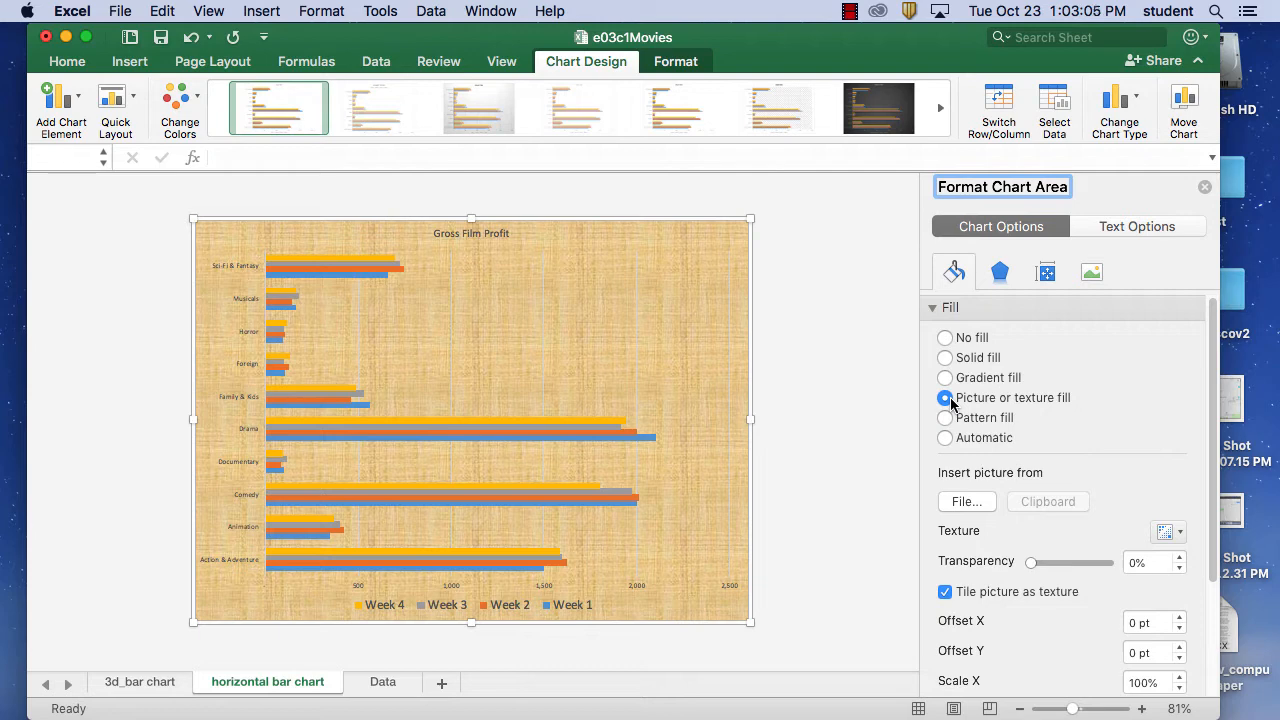
left_click(978, 503)
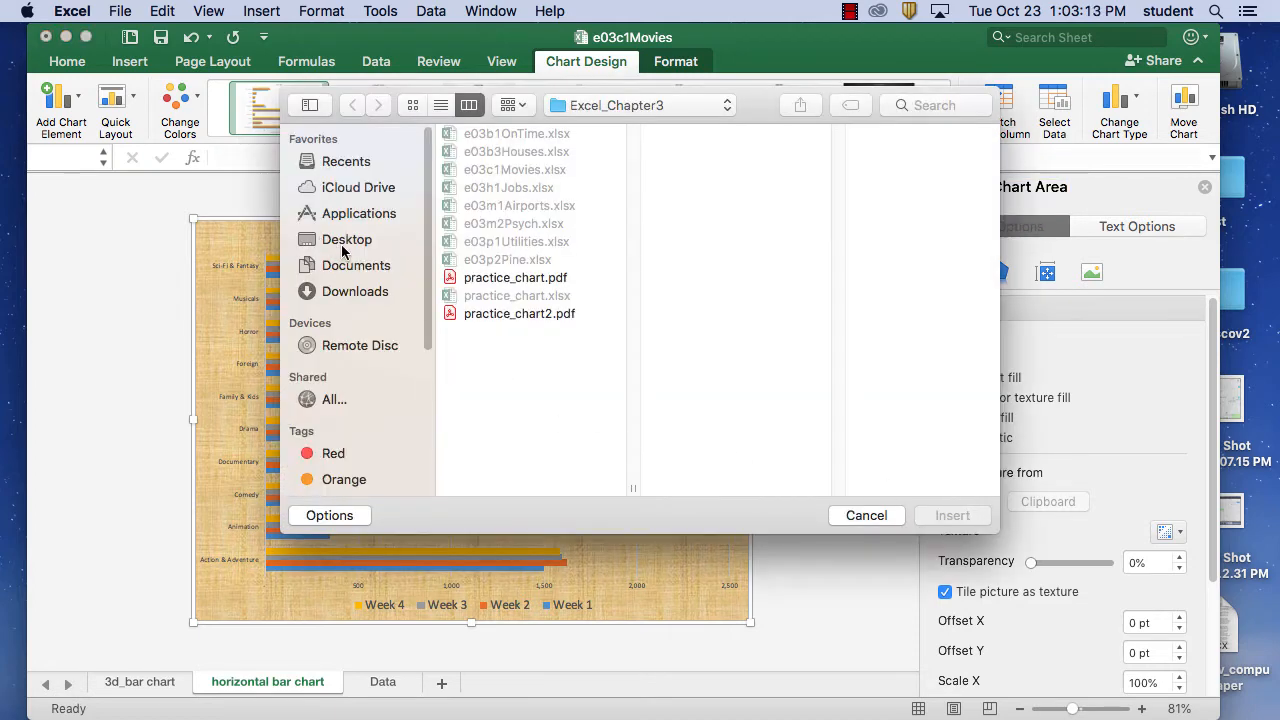
left_click(341, 252)
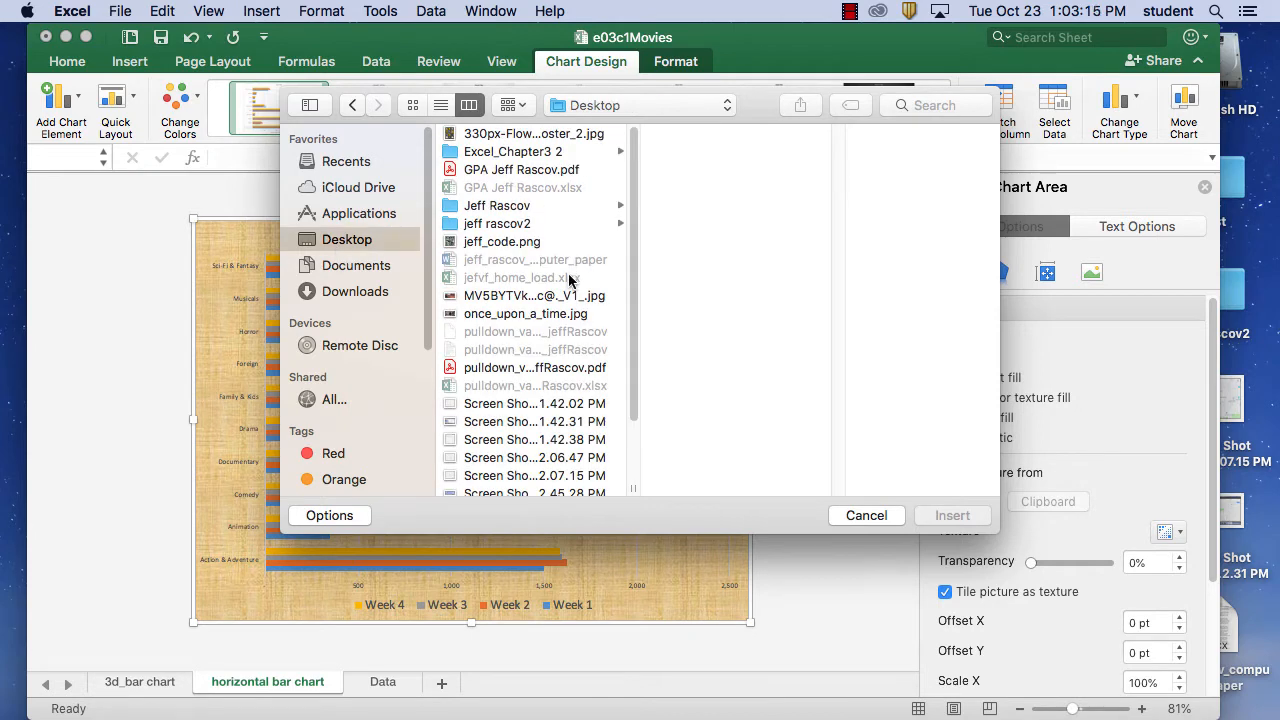
left_click(563, 318)
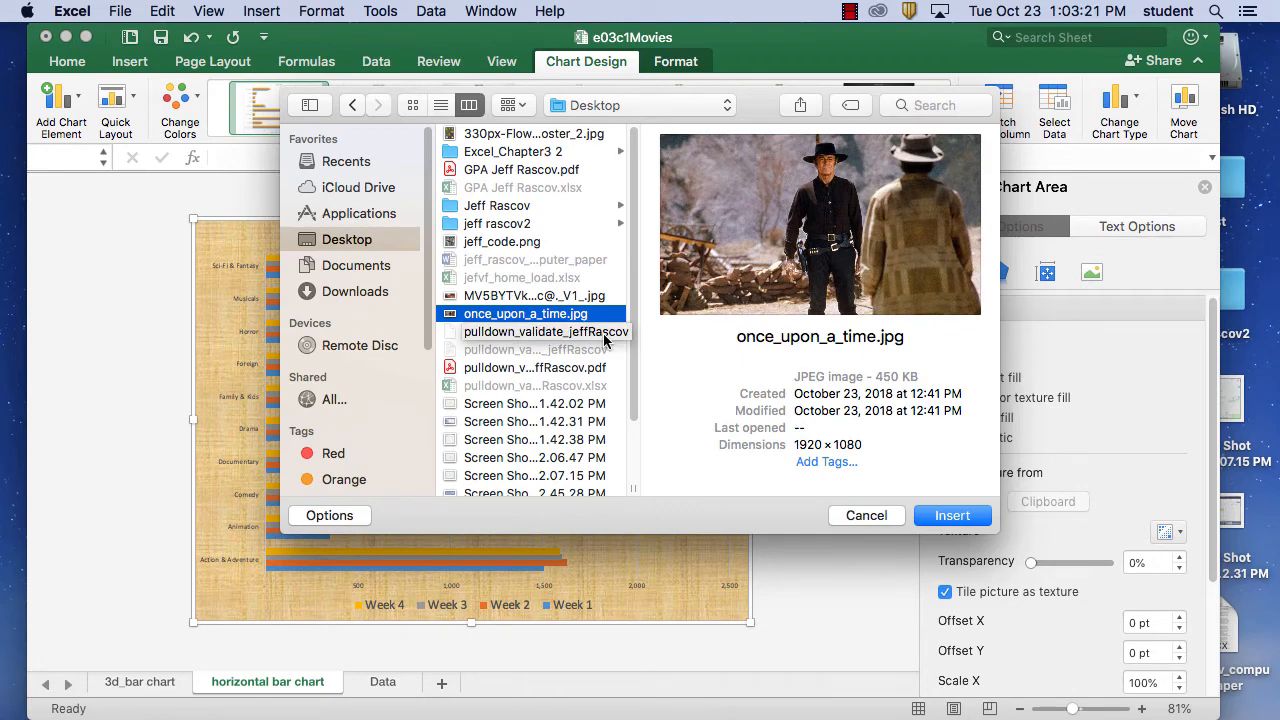
left_click(952, 516)
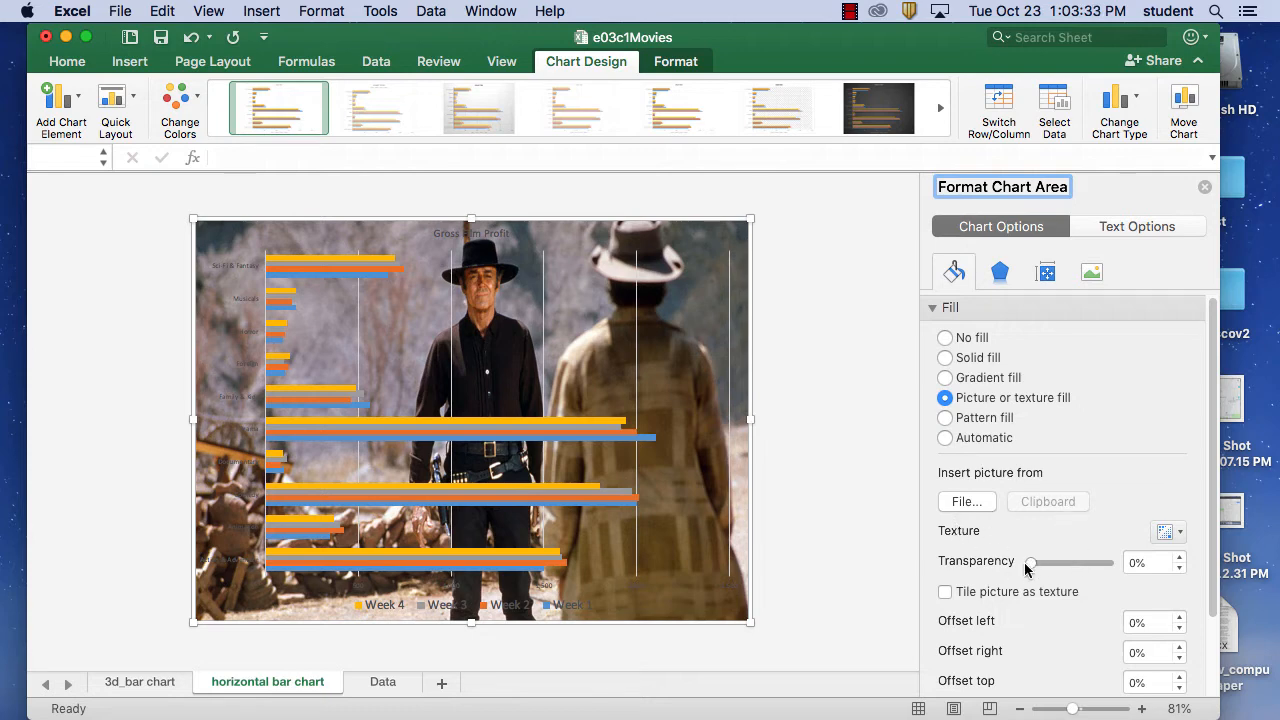
scroll(1050, 580, "down", 3)
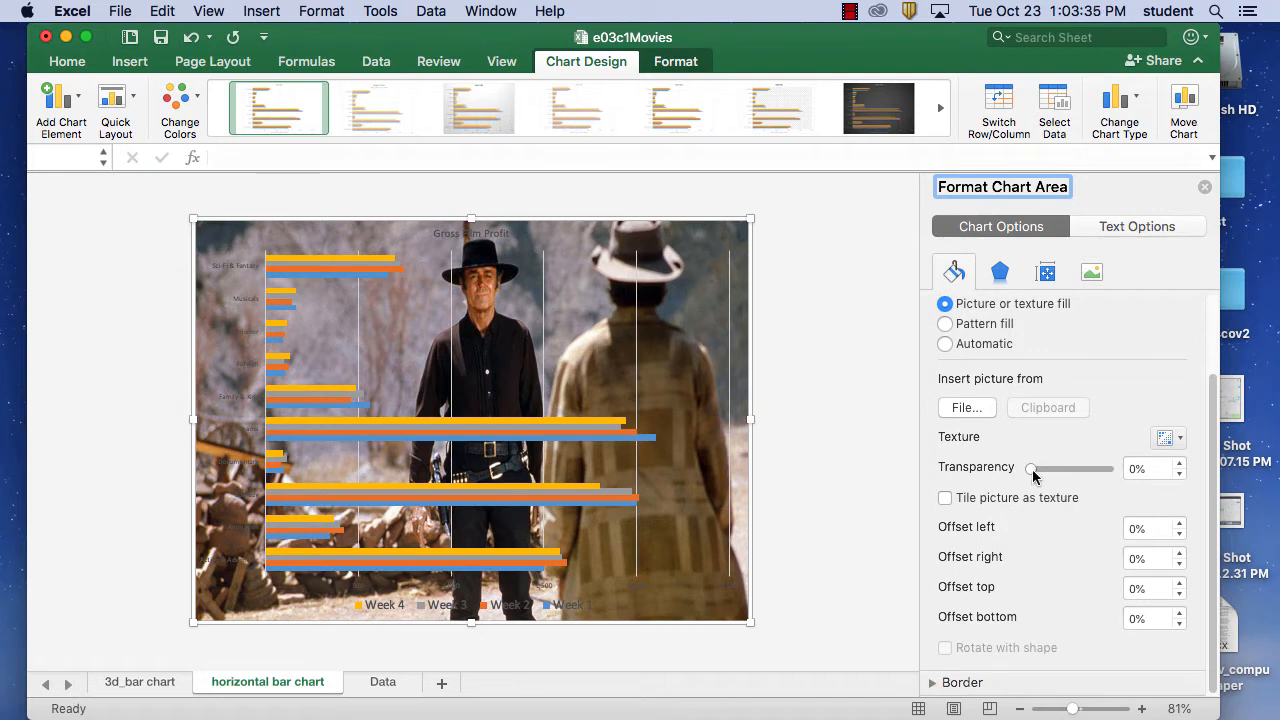
left_click_drag(1032, 468, 1077, 473)
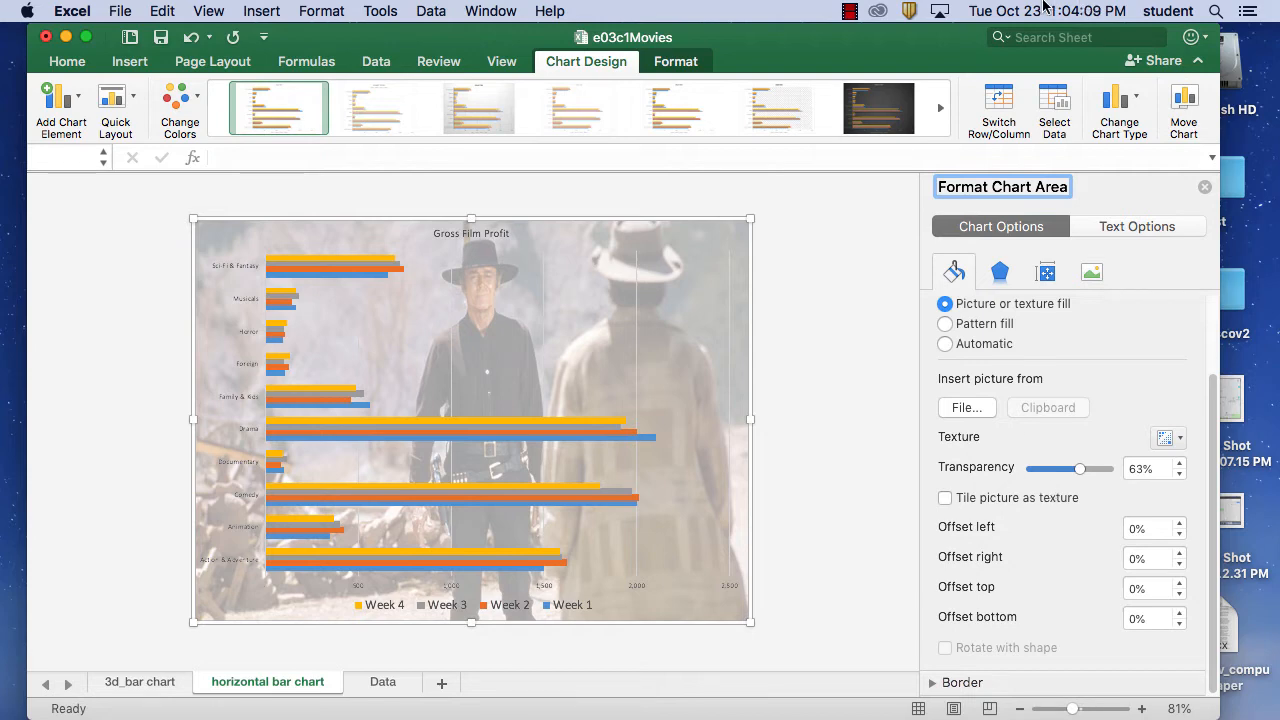
left_click(850, 11)
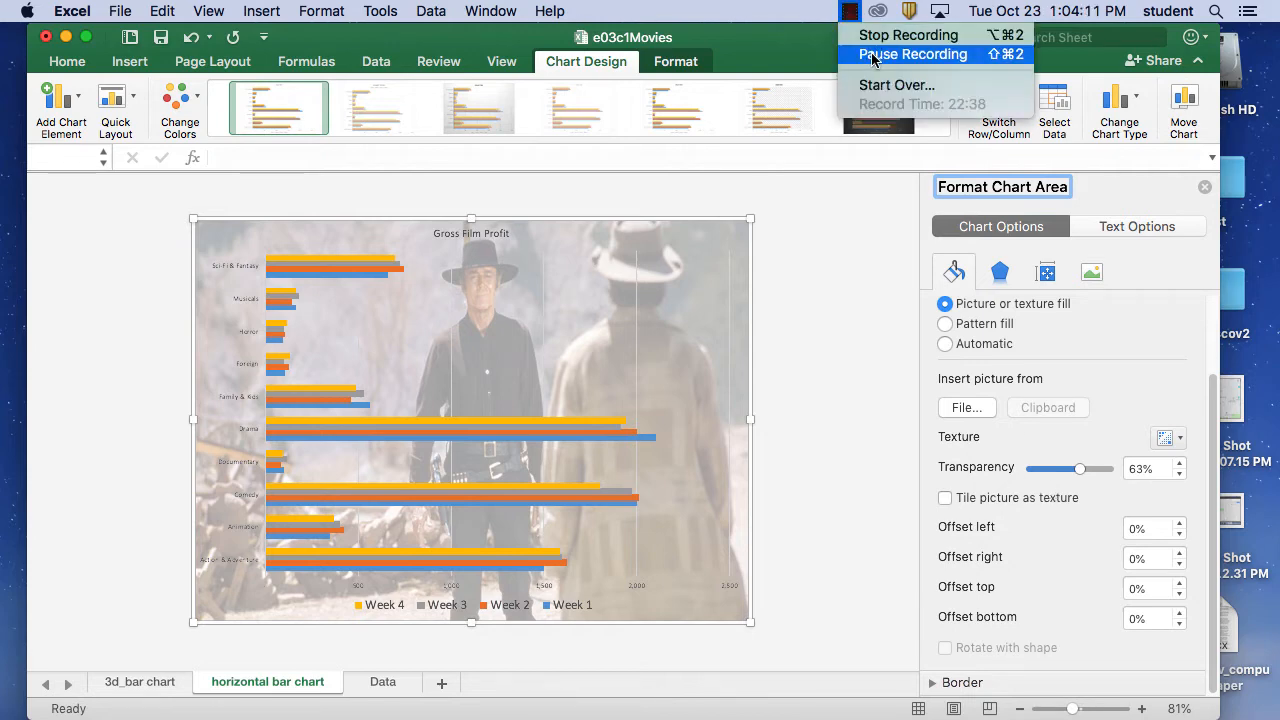
left_click(872, 55)
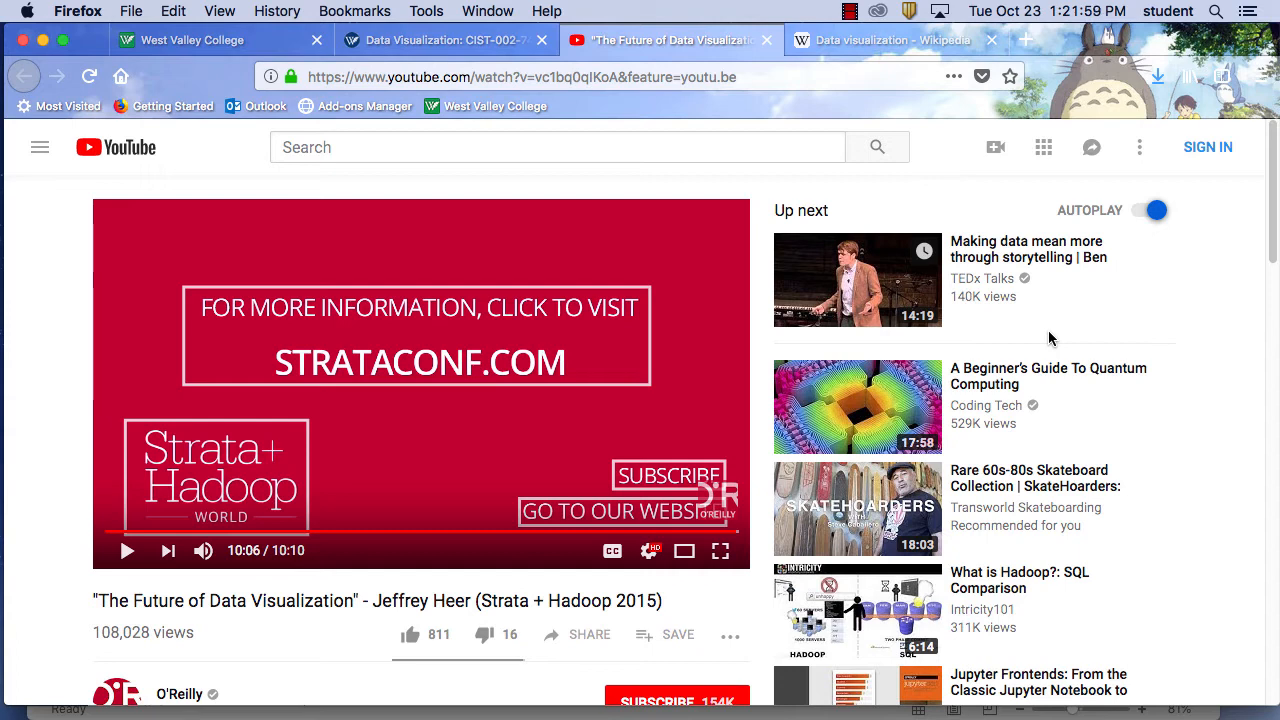
Step: Open a new Firefox window and go to google.com
left_click(132, 11)
left_click(150, 51)
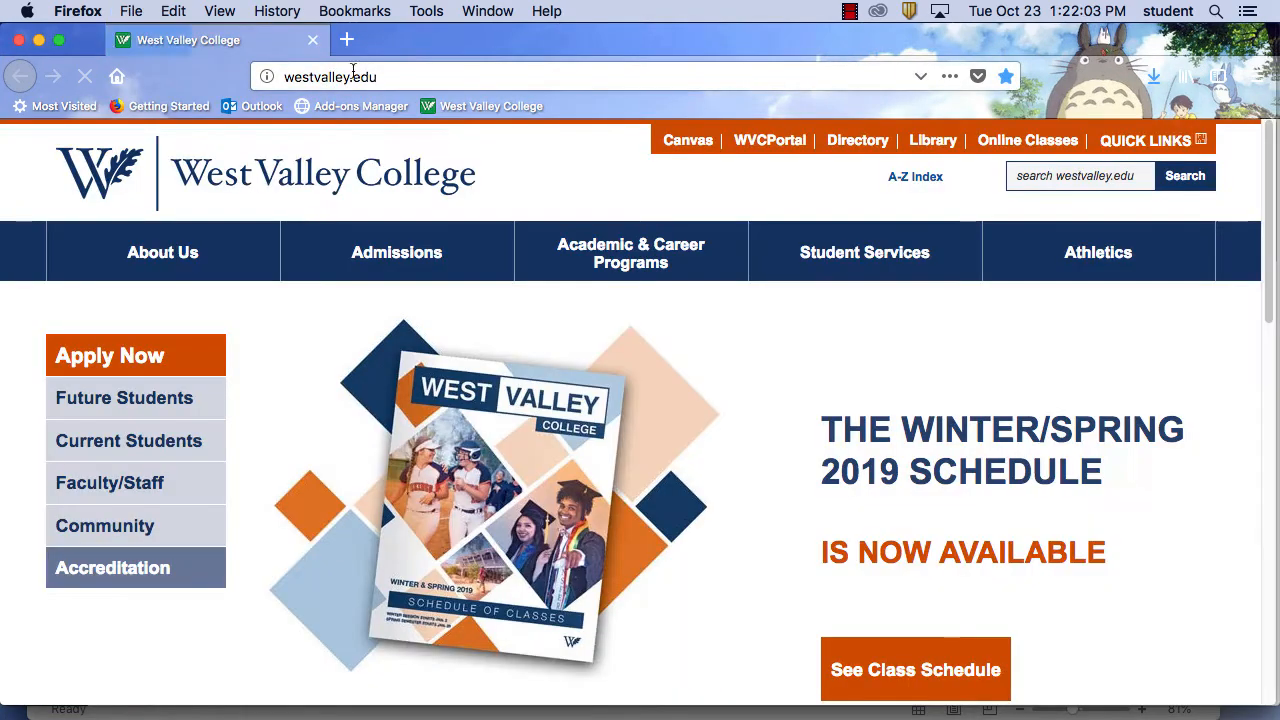
left_click(391, 76)
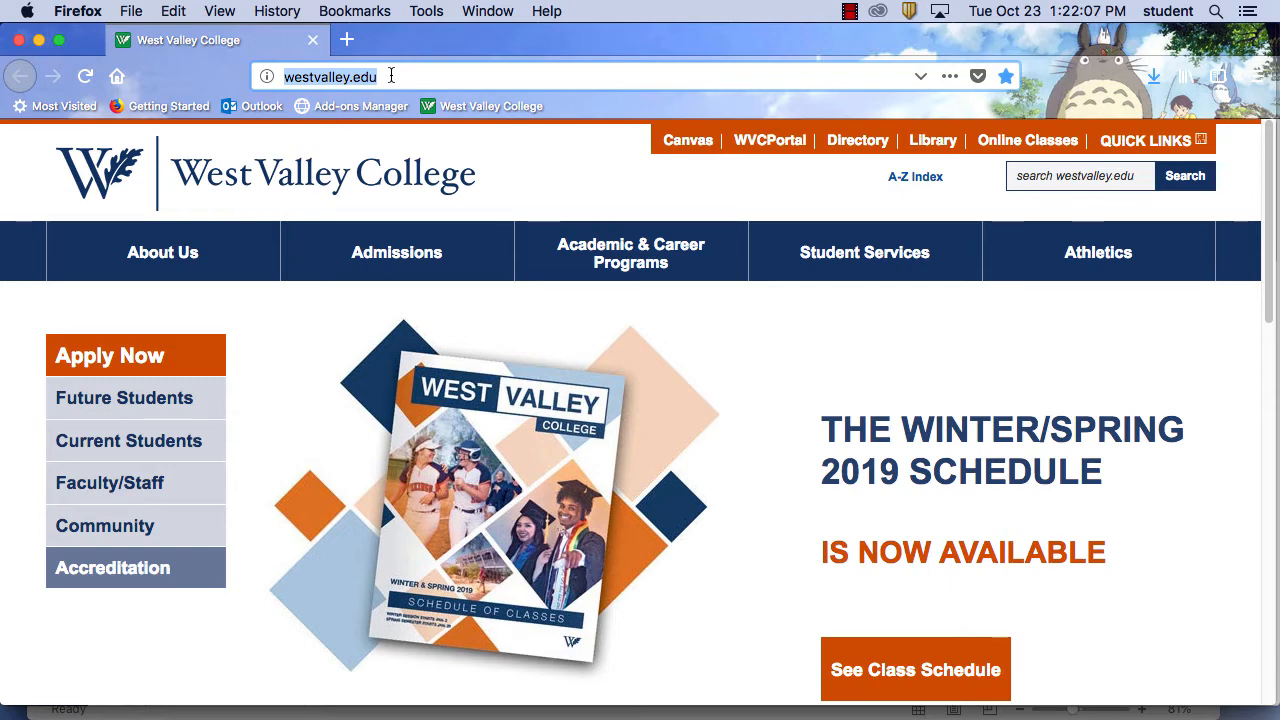
type("go")
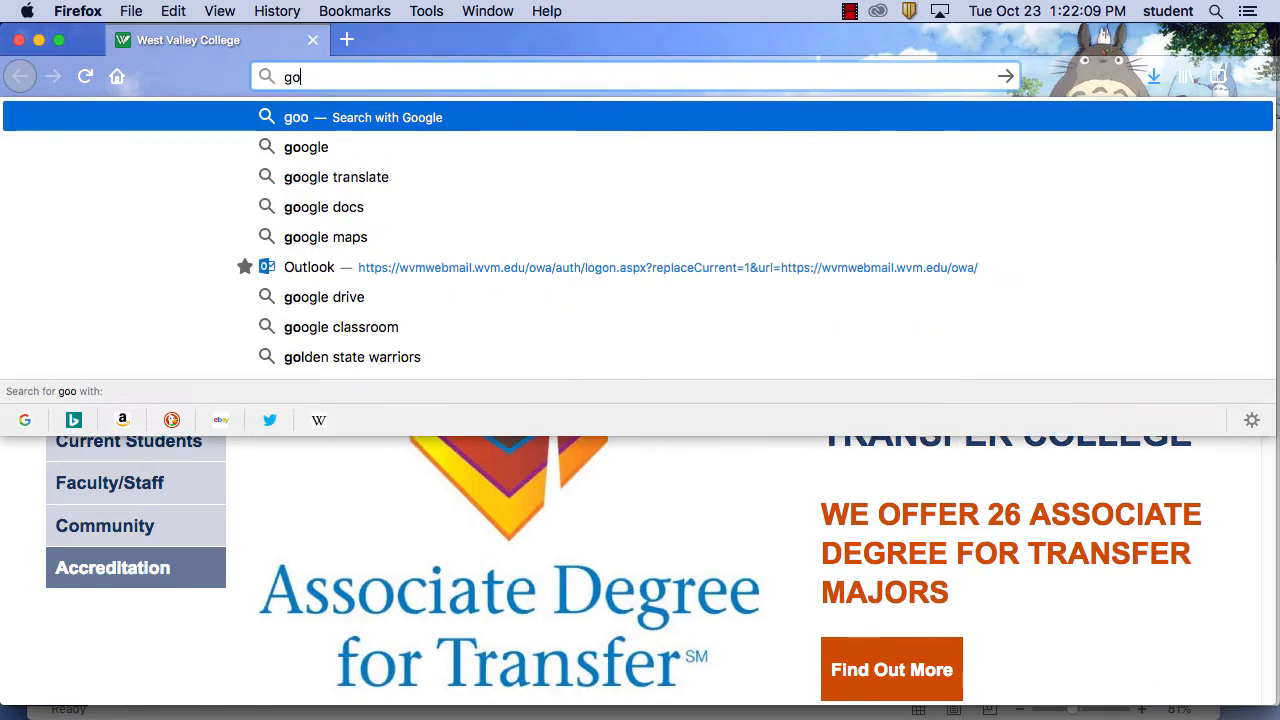
type("ogle.com")
key("Return")
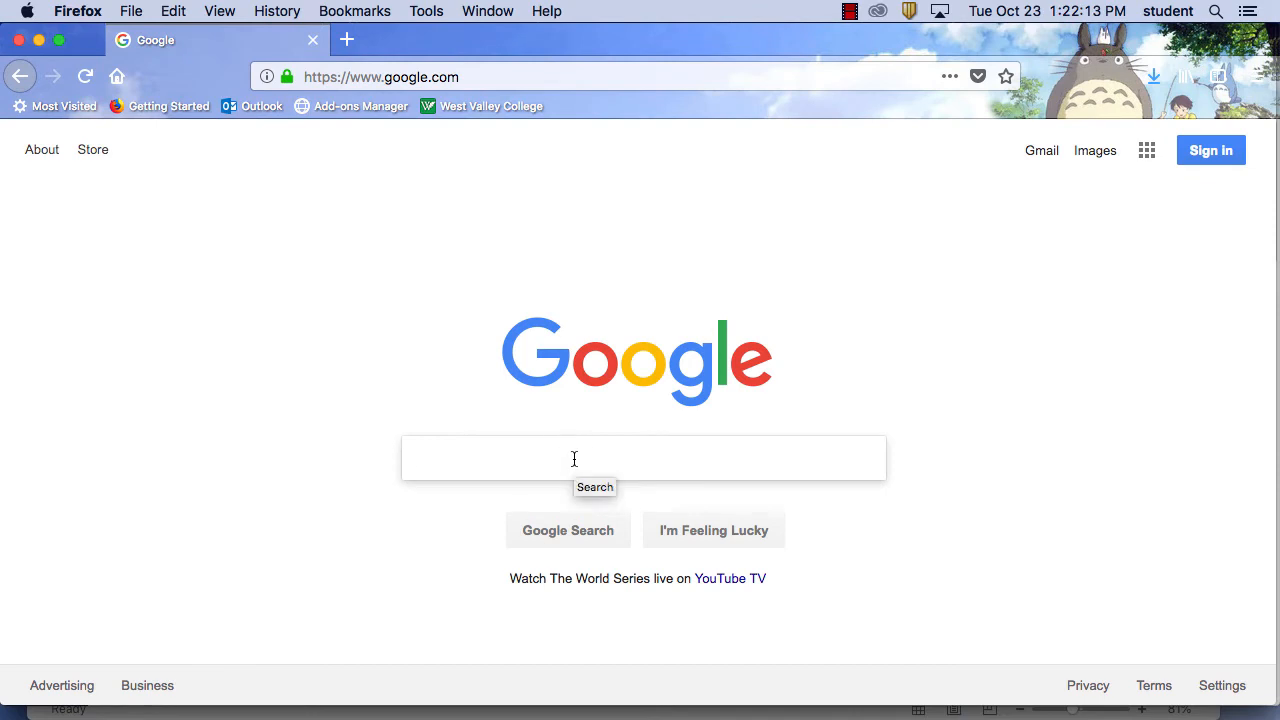
Step: Search Google for nate silver
type("nate")
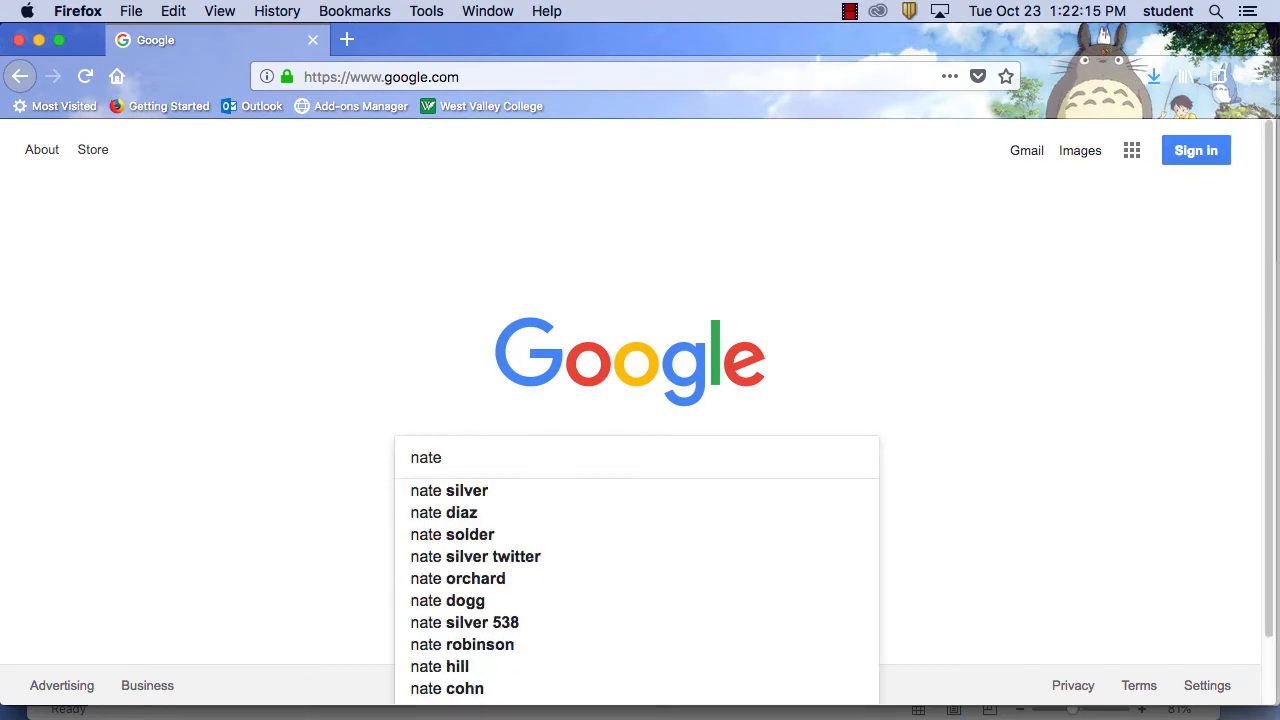
type(" silver")
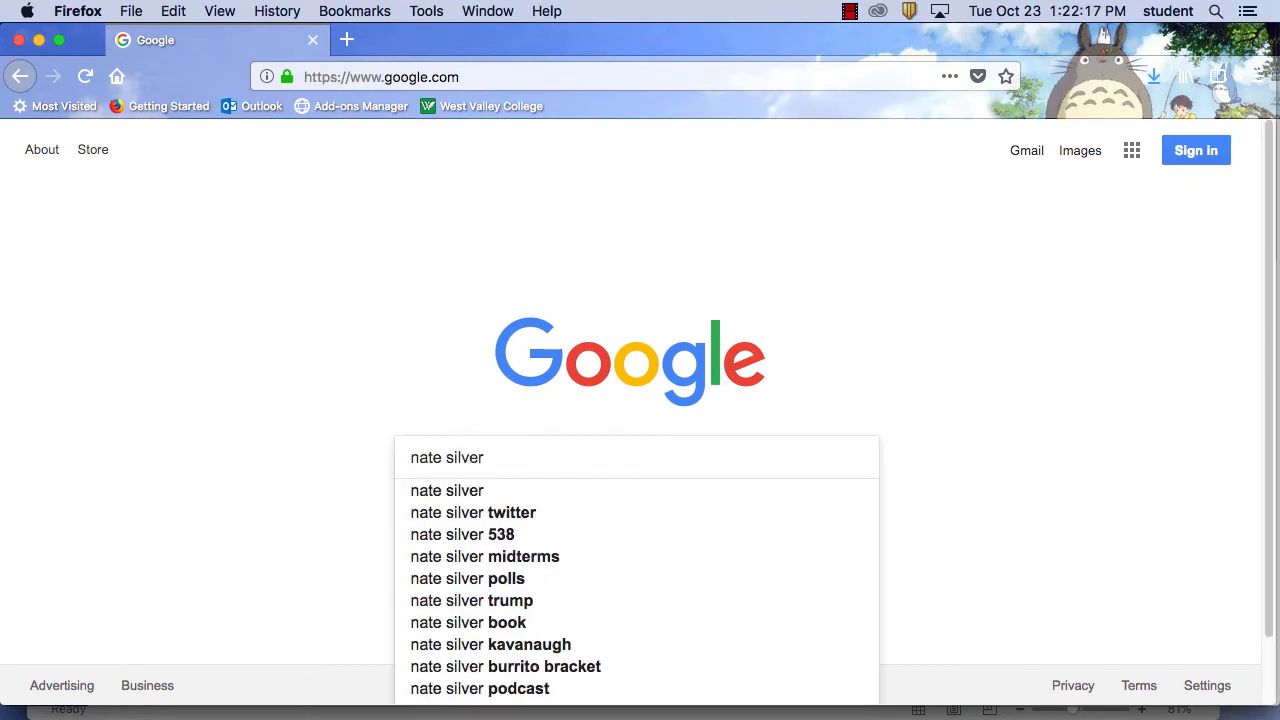
key("Return")
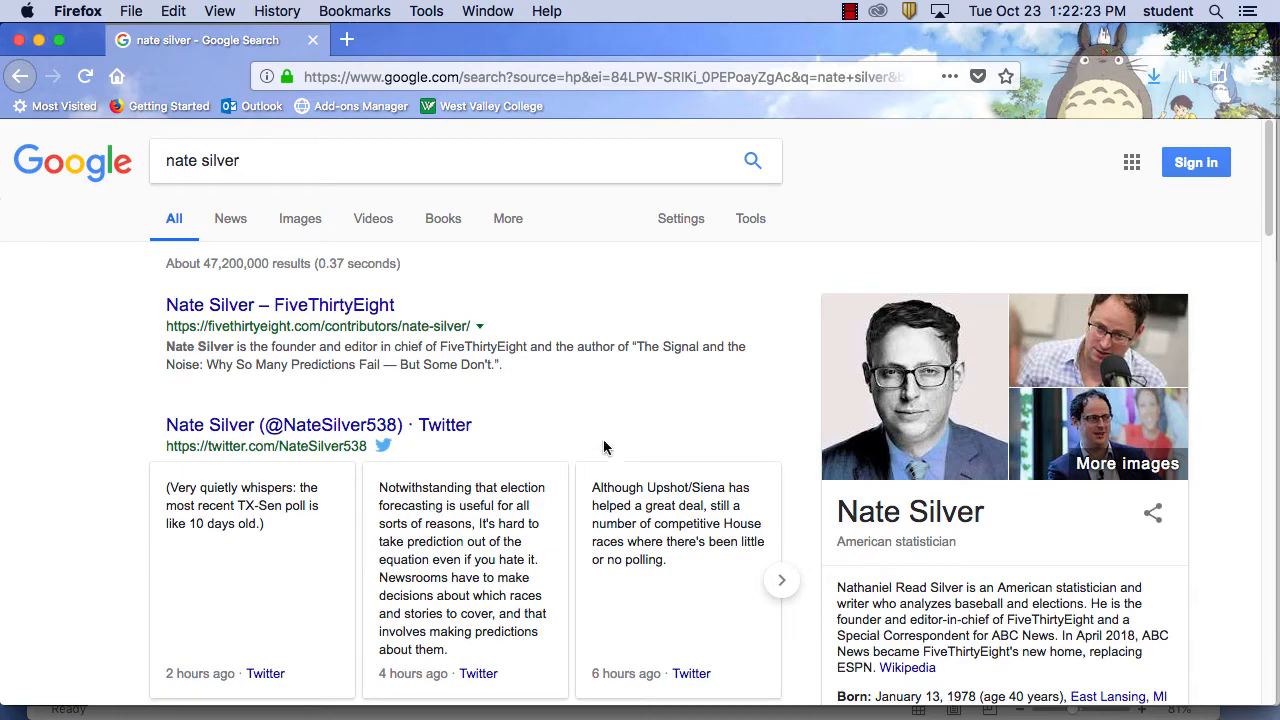
Step: Open the book The Signal and the Noise from the Books listed in the search results and examine its results
scroll(598, 418, "down", 1)
scroll(597, 422, "down", 4)
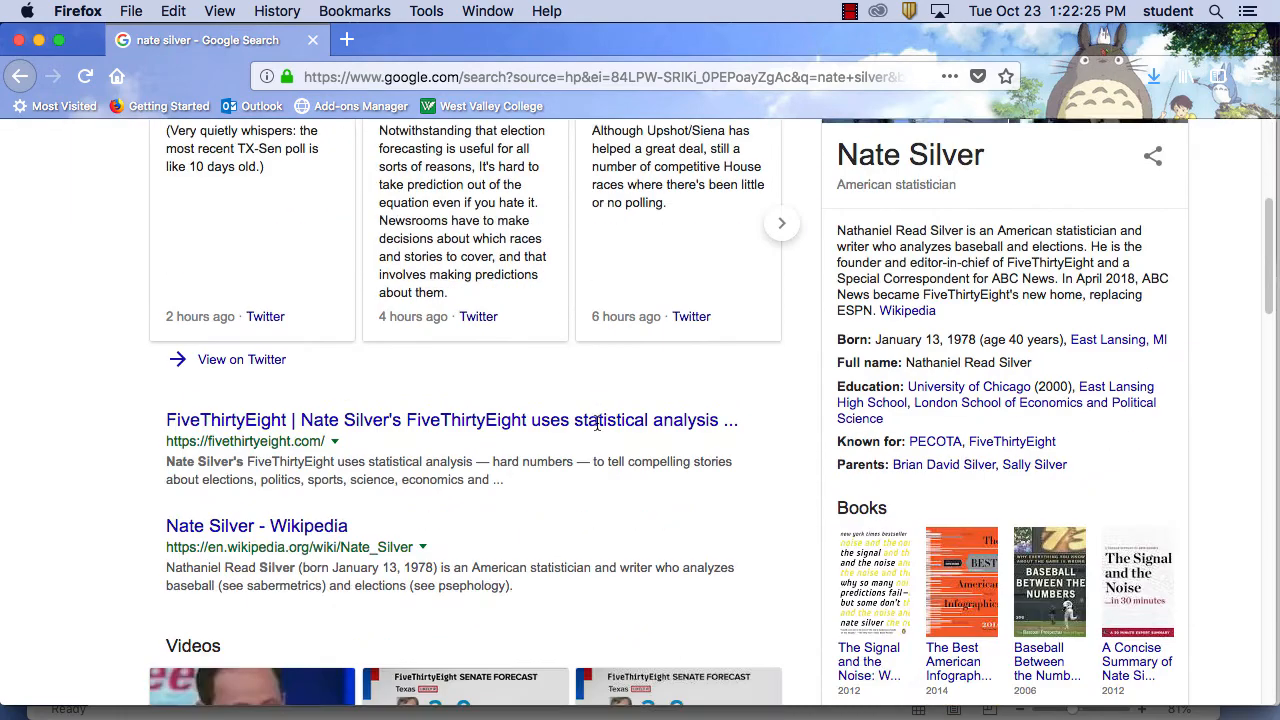
scroll(597, 422, "down", 5)
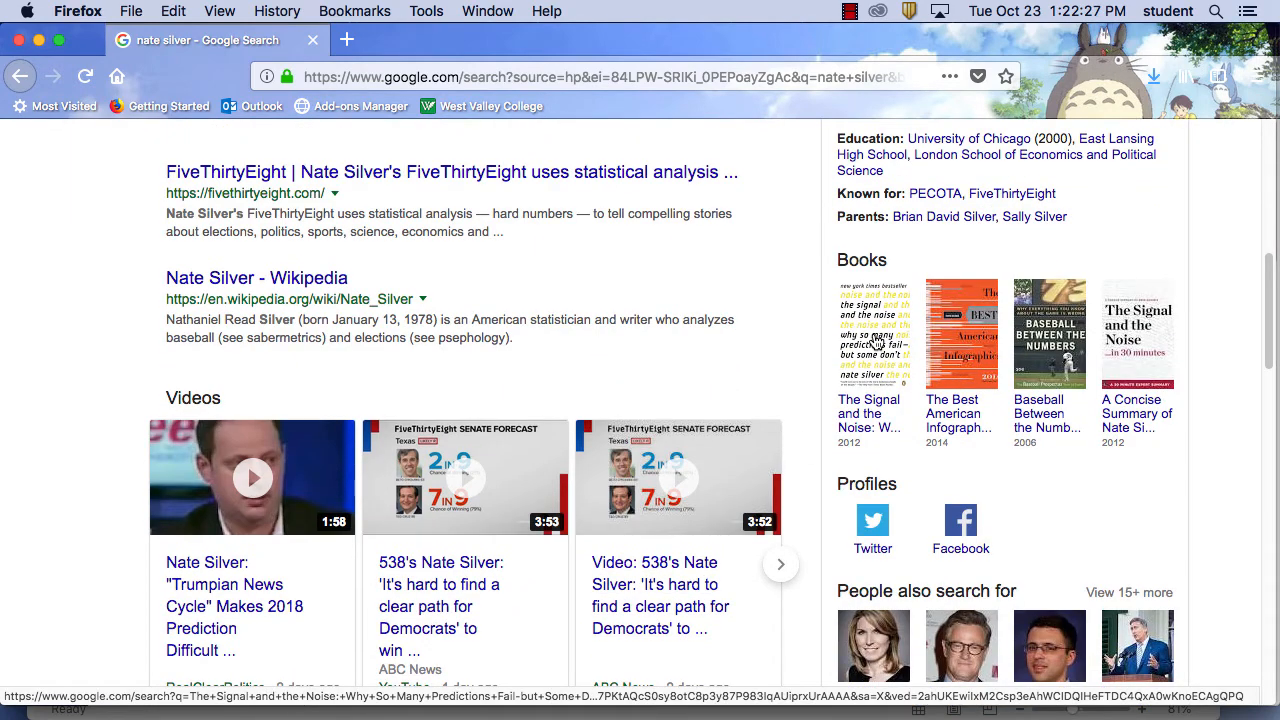
left_click(875, 342)
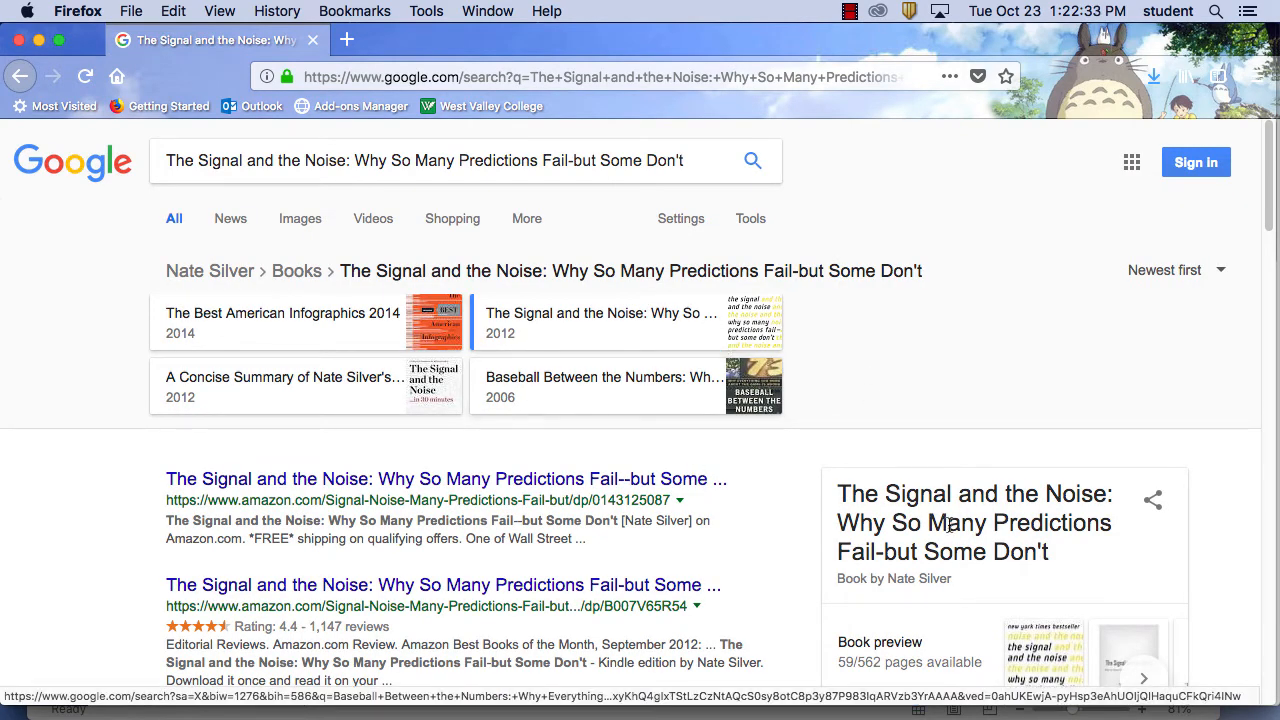
scroll(980, 543, "down", 10)
scroll(983, 540, "up", 8)
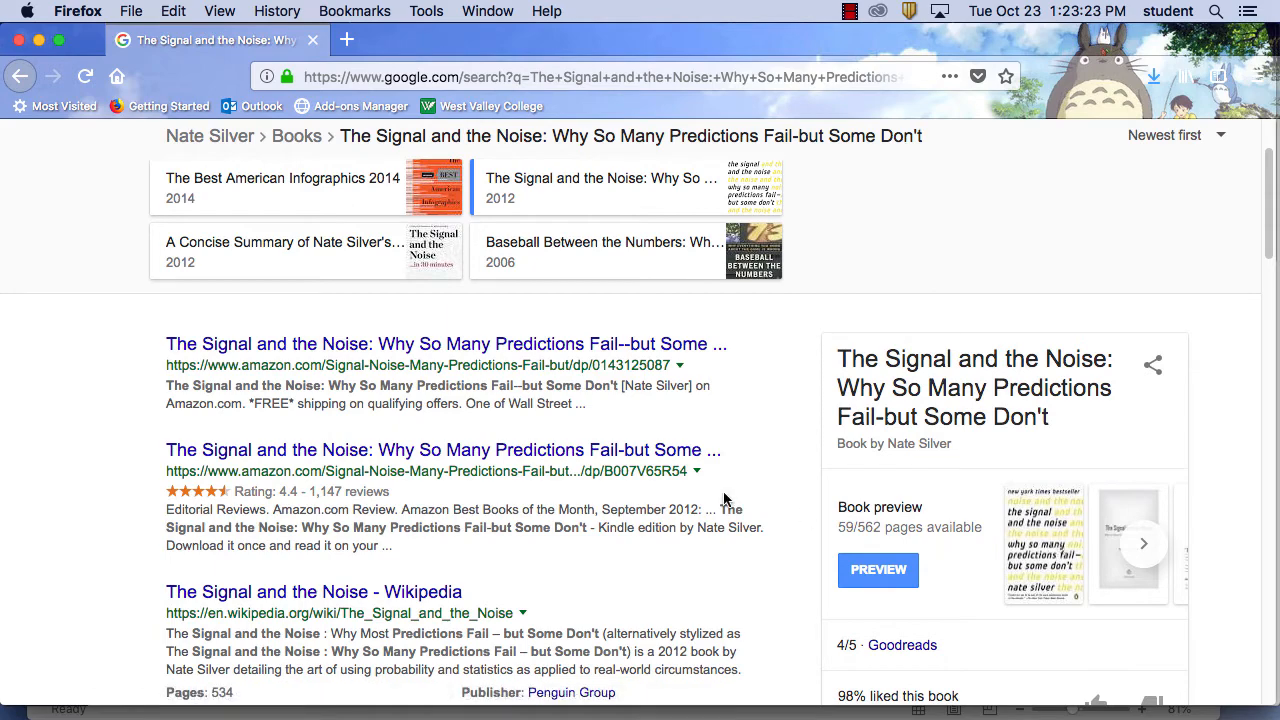
Step: Switch to the book The Best American Infographics 2014 and look through its search results
left_click(322, 187)
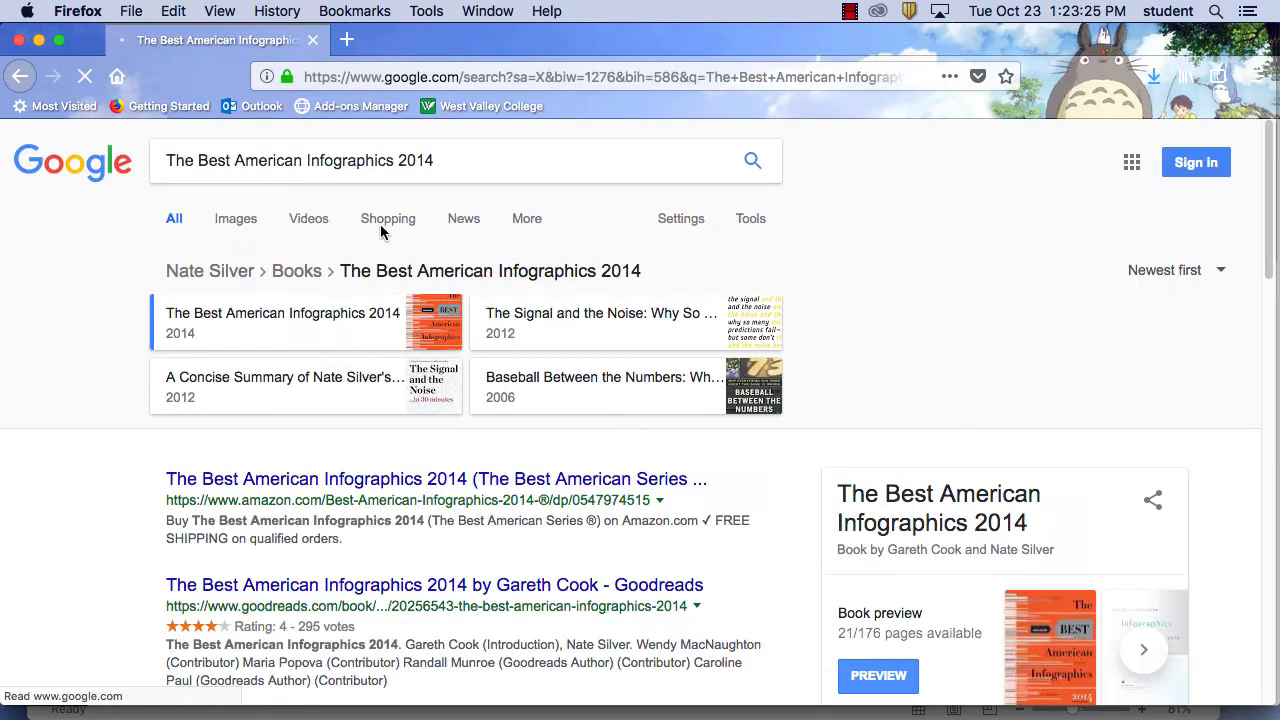
scroll(706, 502, "down", 1)
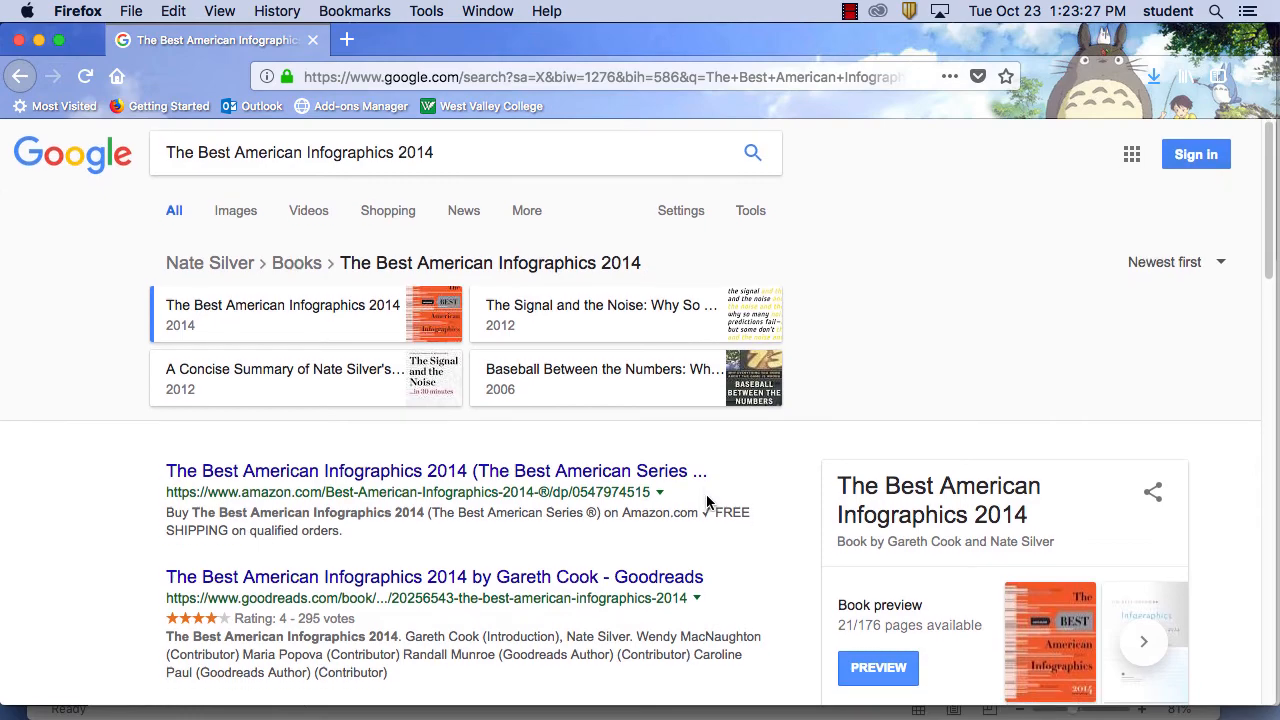
scroll(706, 502, "down", 5)
scroll(708, 491, "up", 5)
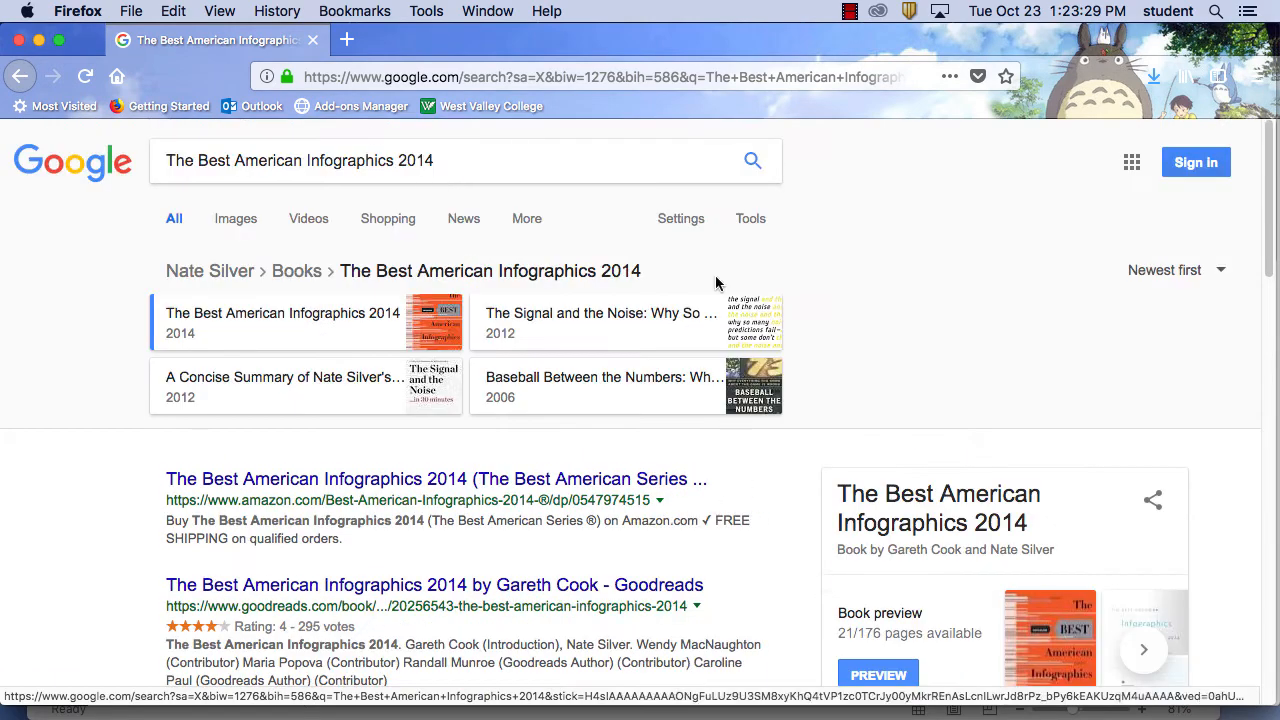
Step: Go back two pages to the nate silver search results
left_click(540, 77)
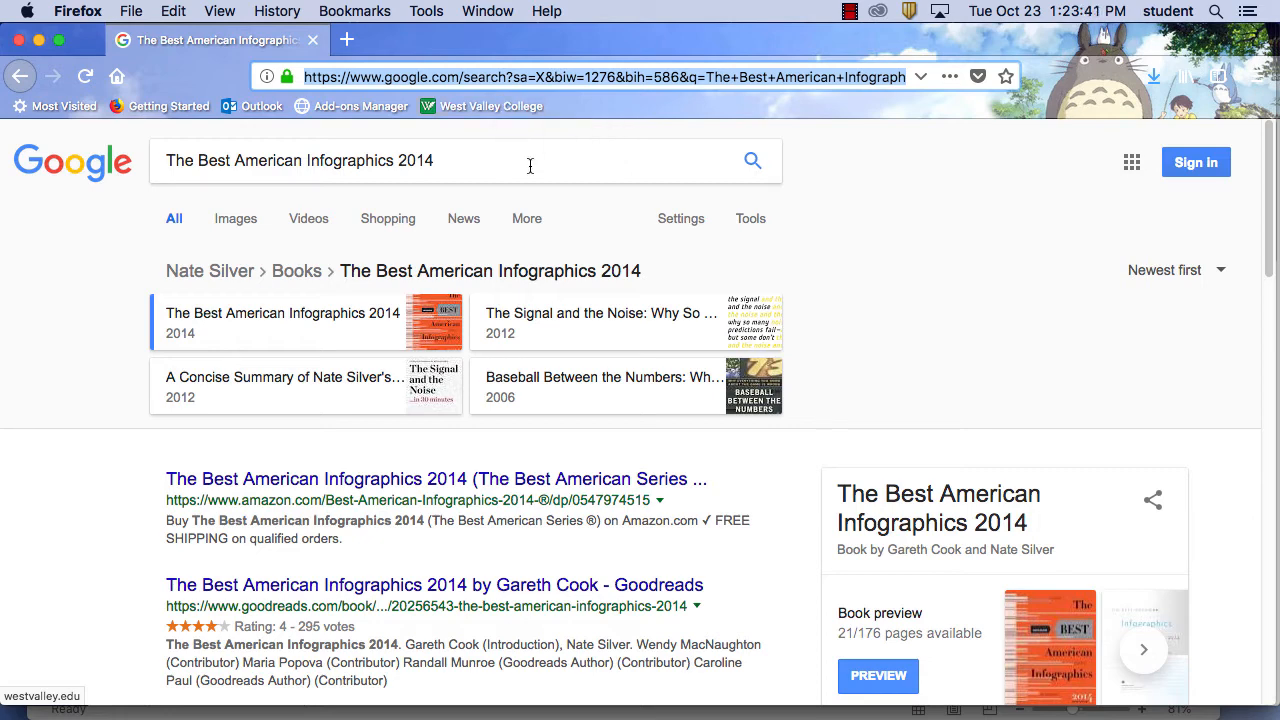
left_click(18, 78)
left_click(18, 78)
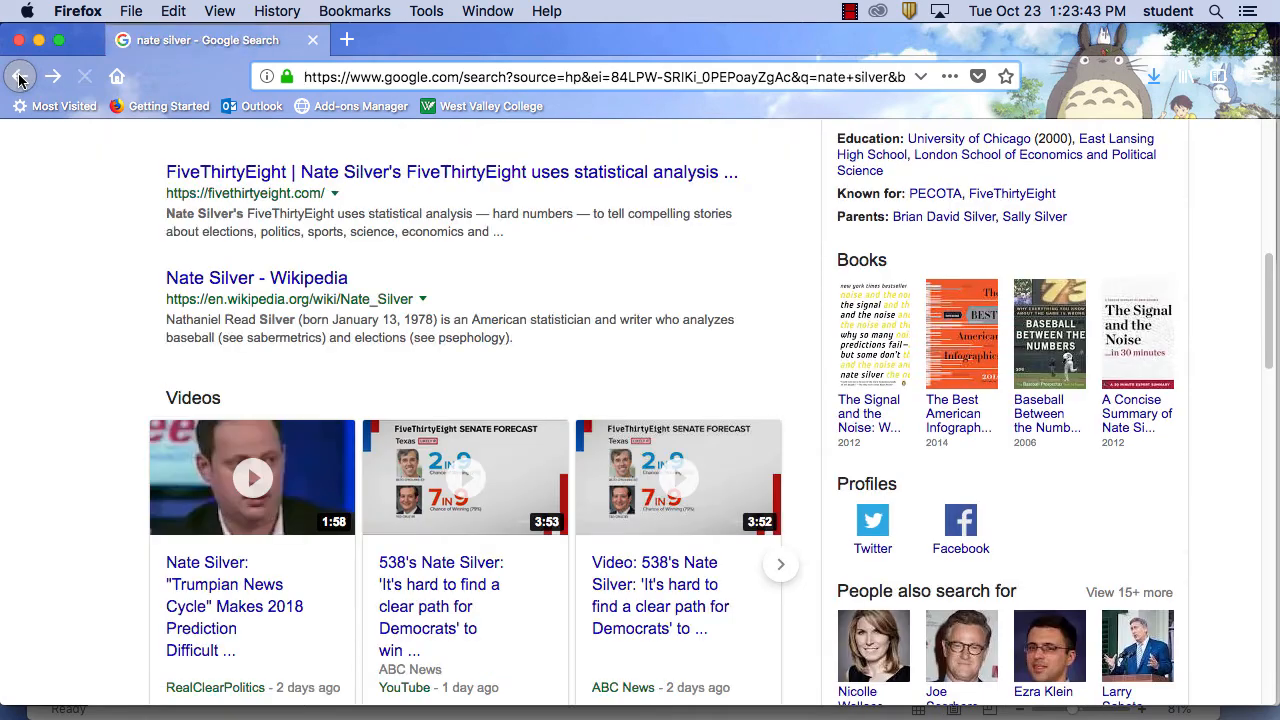
Step: Open the FiveThirtyEight article How I Acted Like A Pundit And Screwed Up On Donald Trump from the search results
scroll(680, 467, "down", 5)
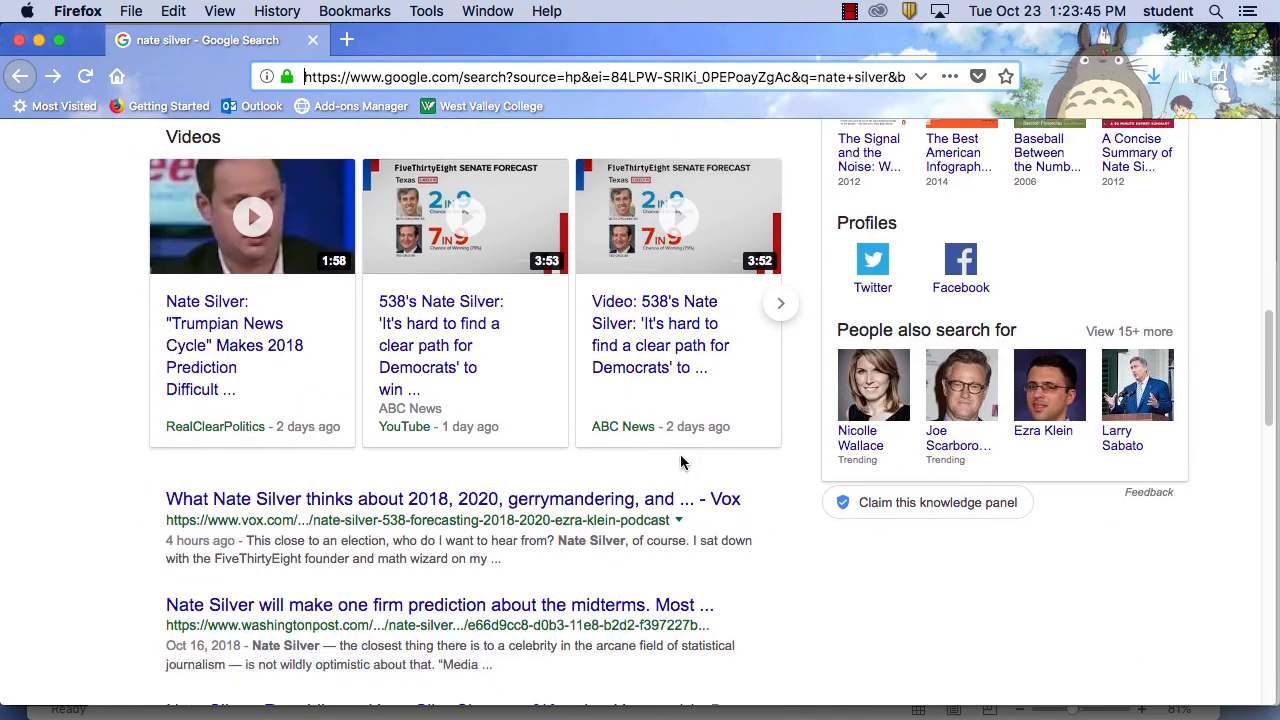
scroll(683, 463, "down", 8)
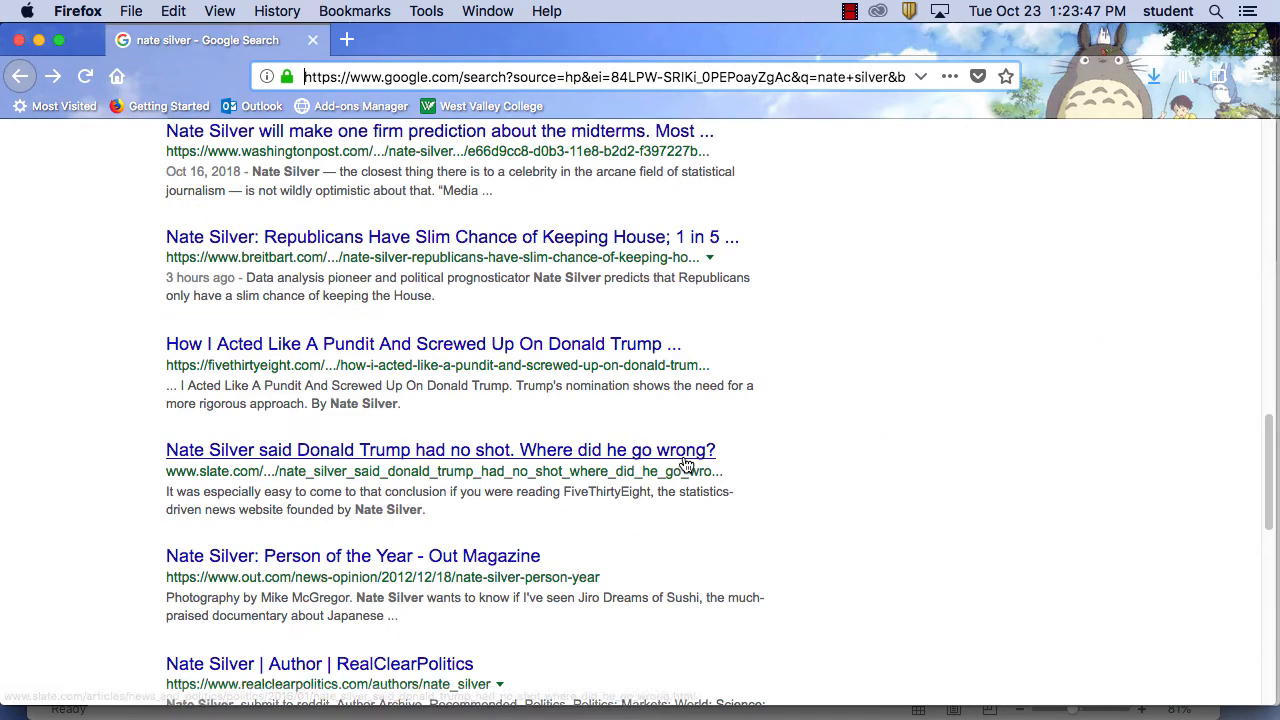
scroll(684, 463, "up", 3)
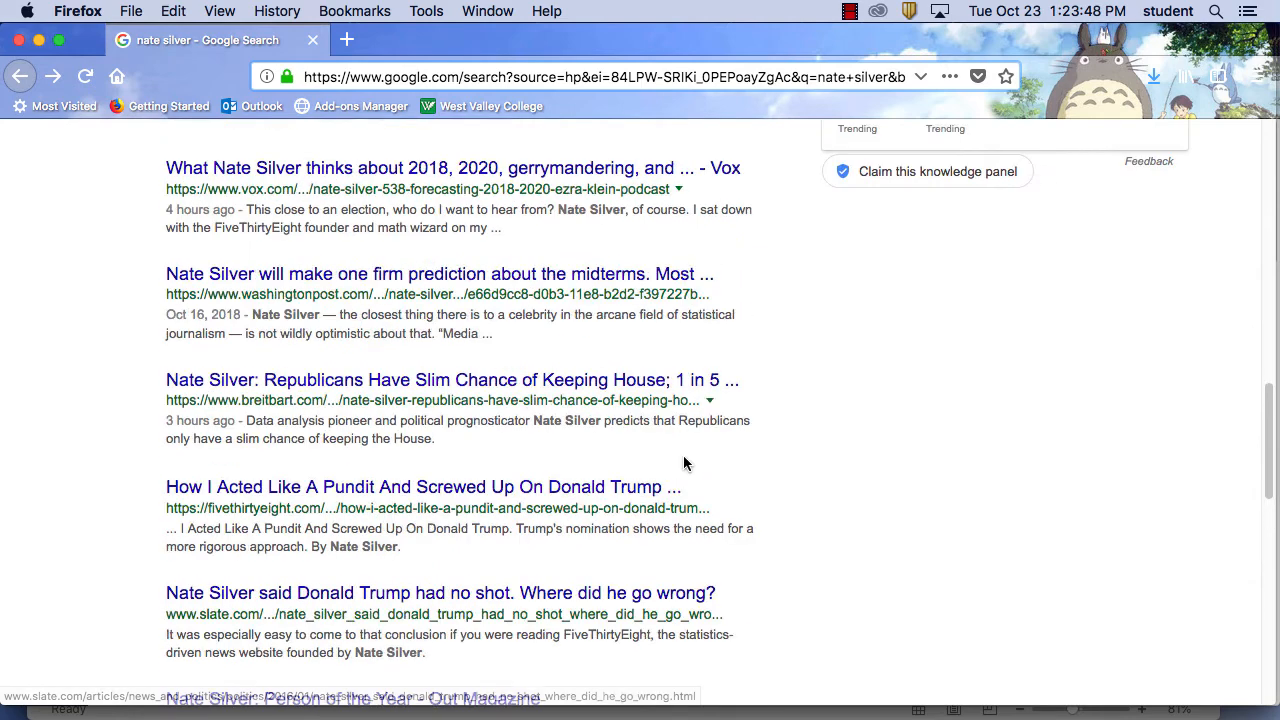
left_click(428, 491)
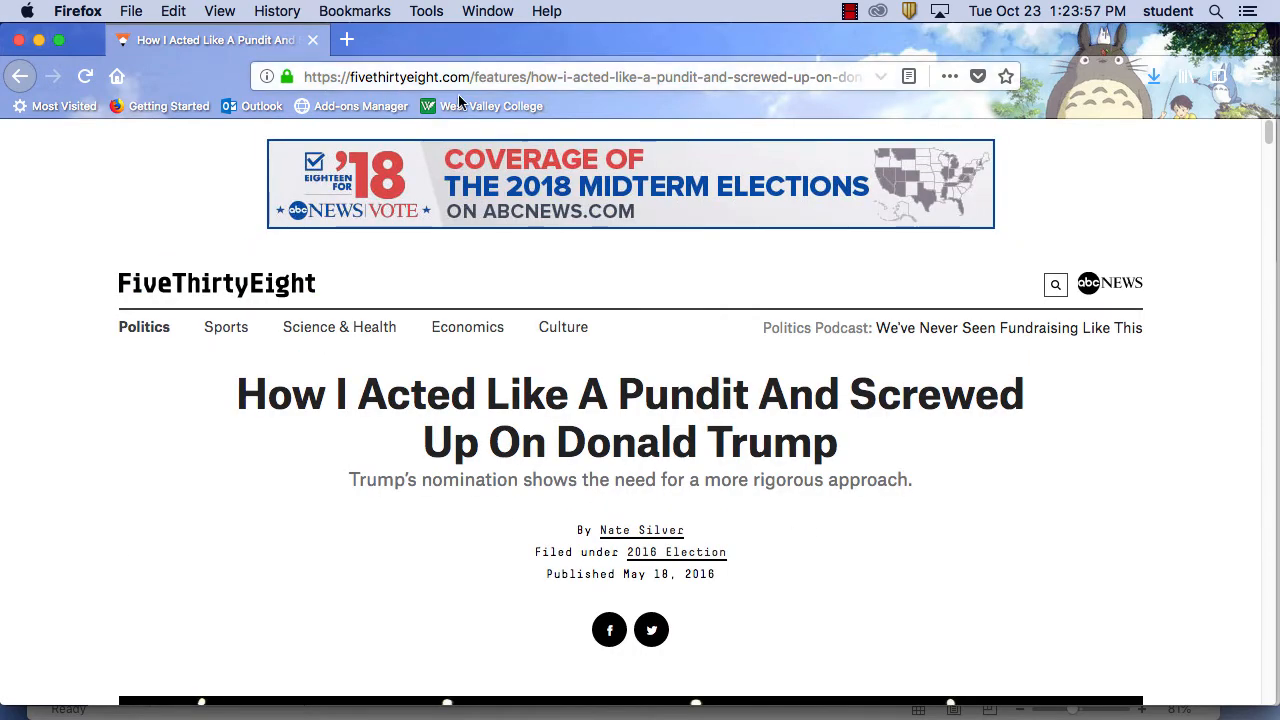
left_click_drag(471, 77, 1093, 157)
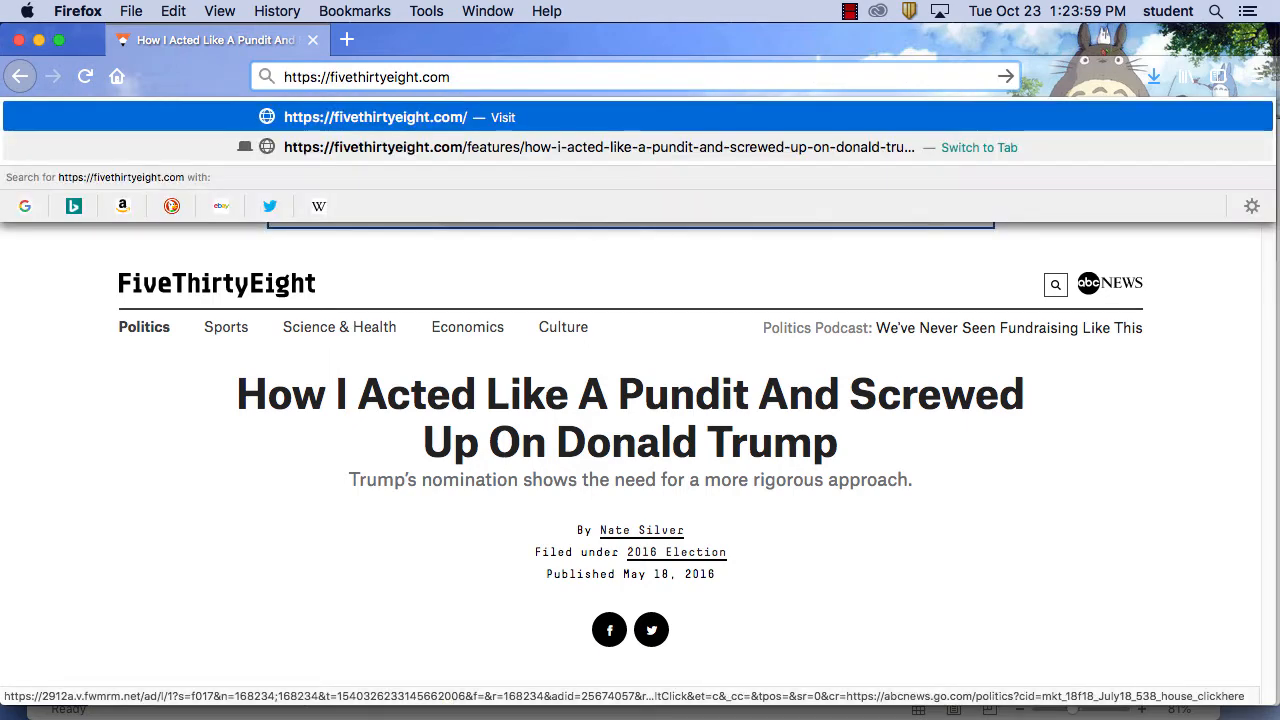
key("BackSpace")
key("Return")
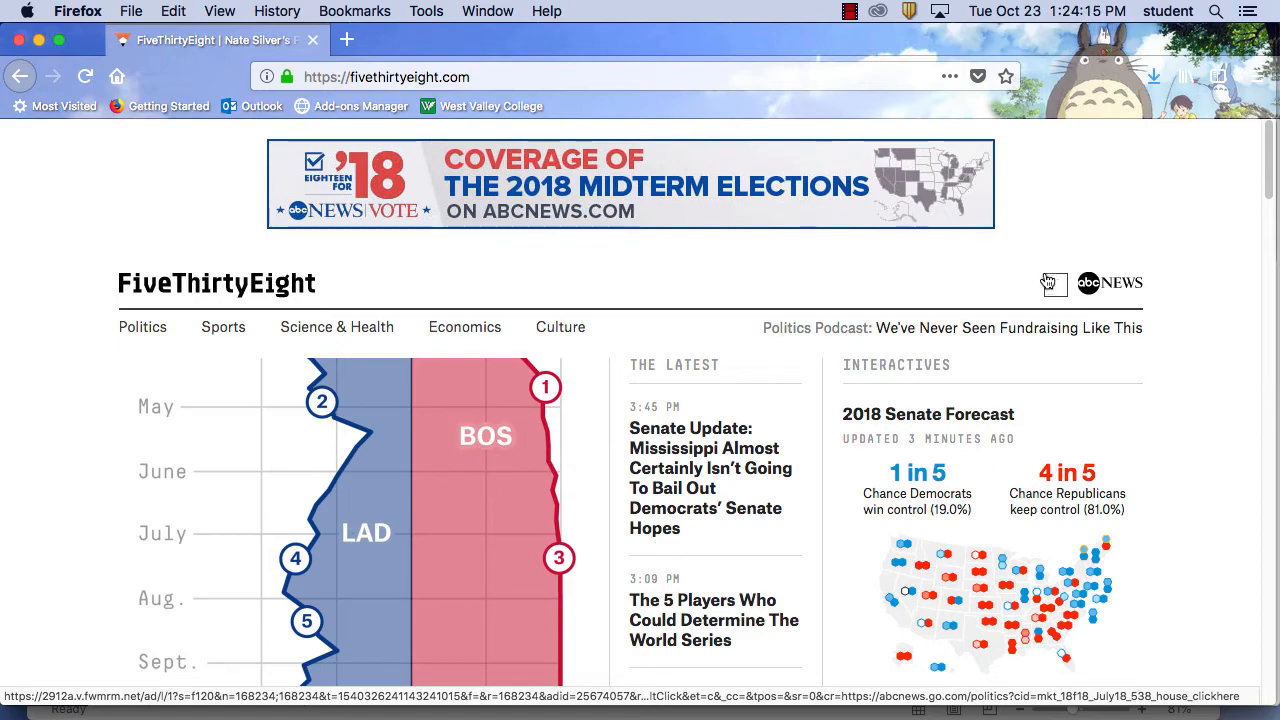
Step: Look through the FiveThirtyEight home page, examining its latest stories, election forecasts, approval polls and sports predictions
scroll(833, 434, "down", 5)
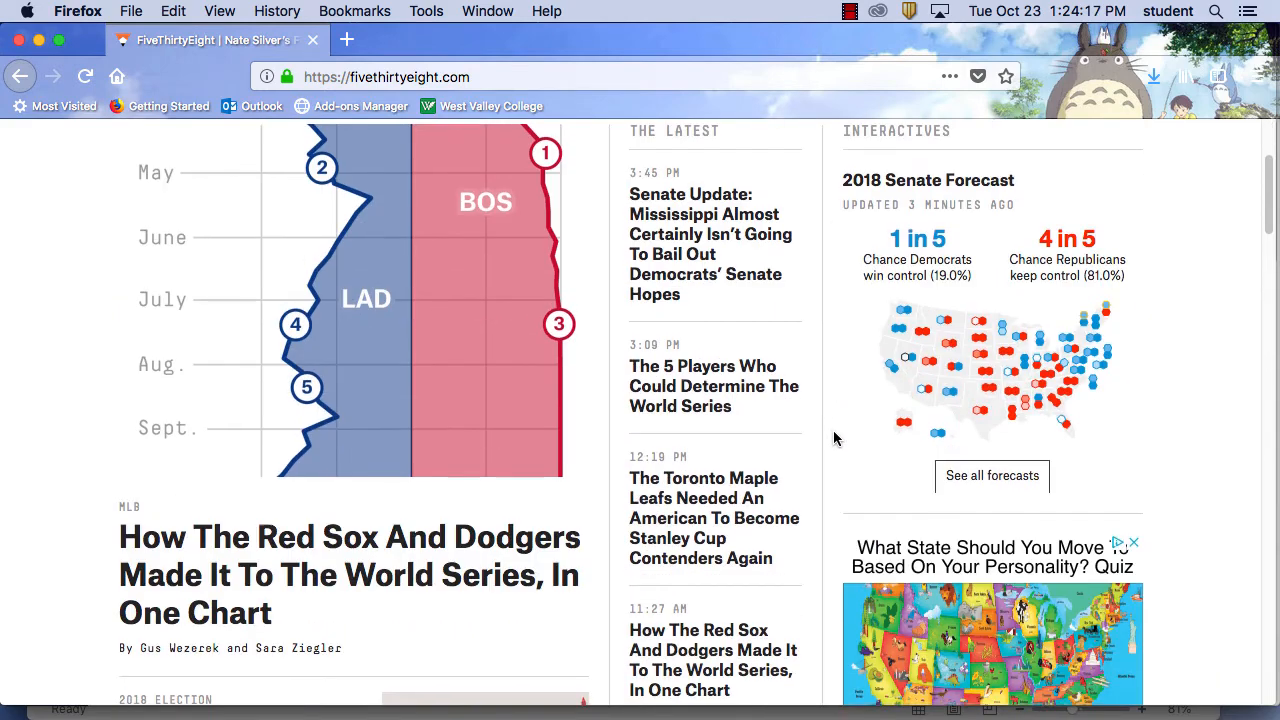
scroll(835, 437, "down", 7)
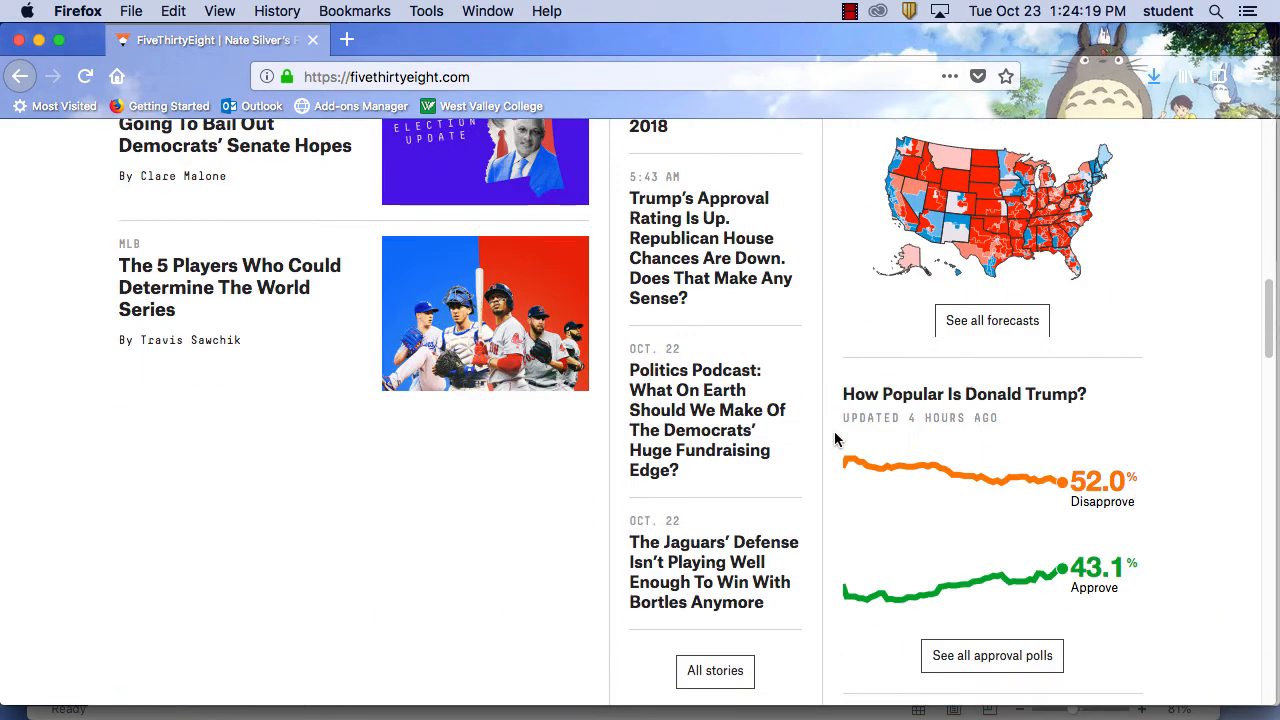
scroll(834, 431, "down", 8)
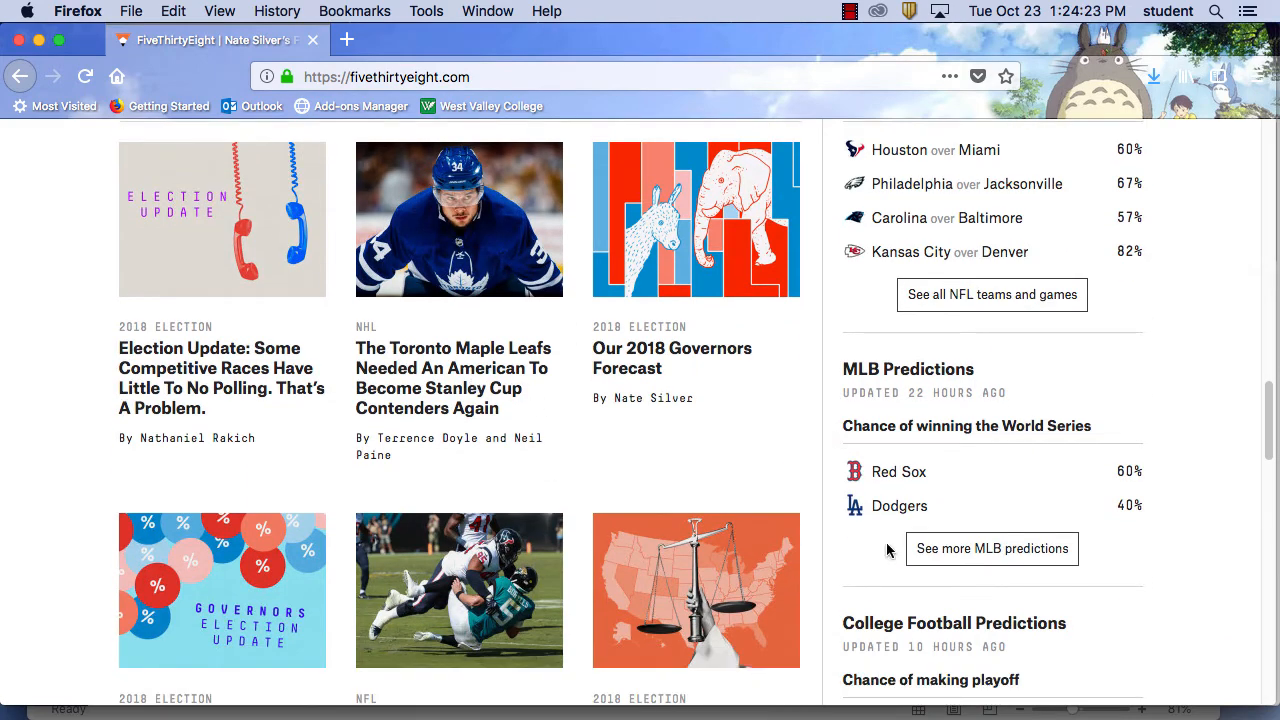
scroll(767, 504, "down", 2)
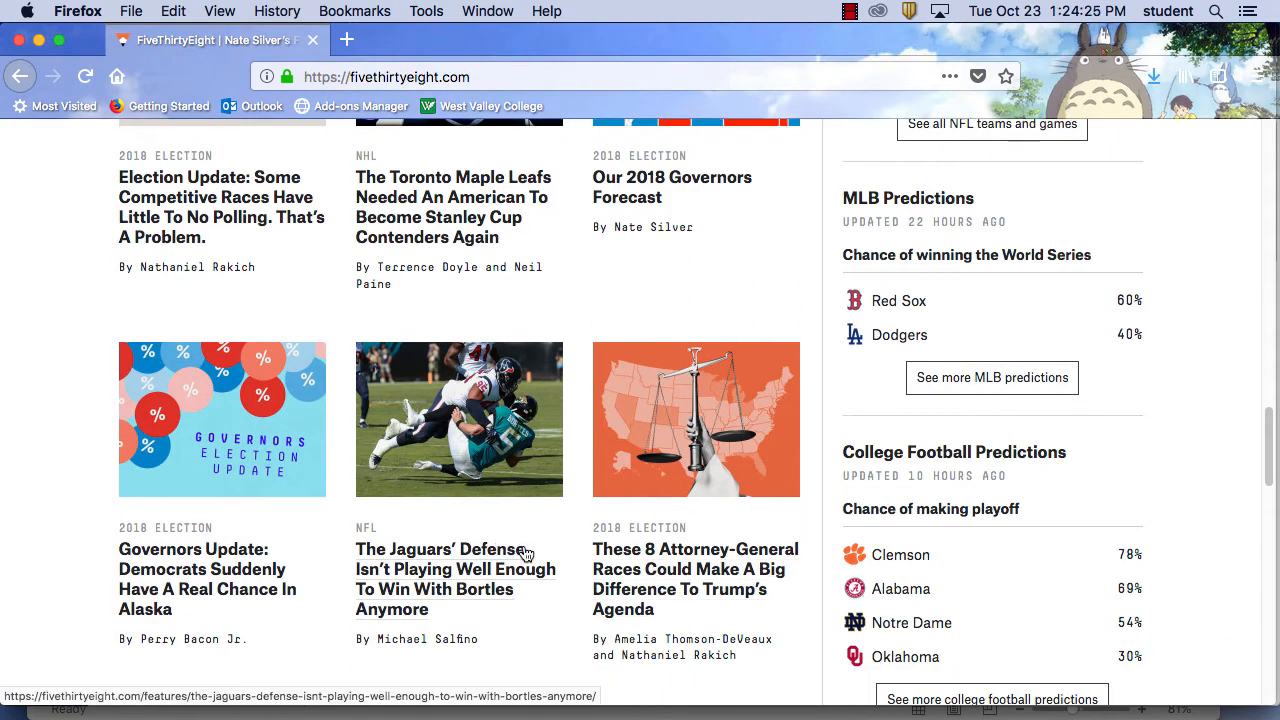
scroll(523, 544, "down", 2)
scroll(559, 470, "up", 5)
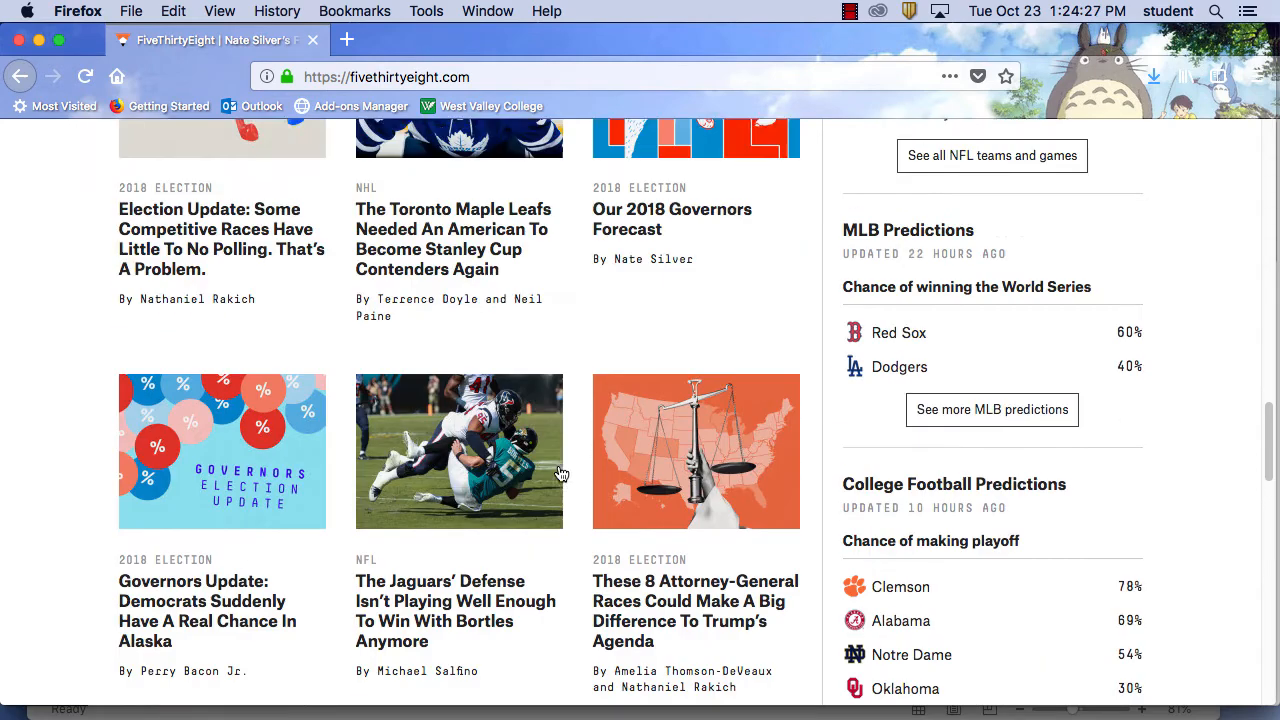
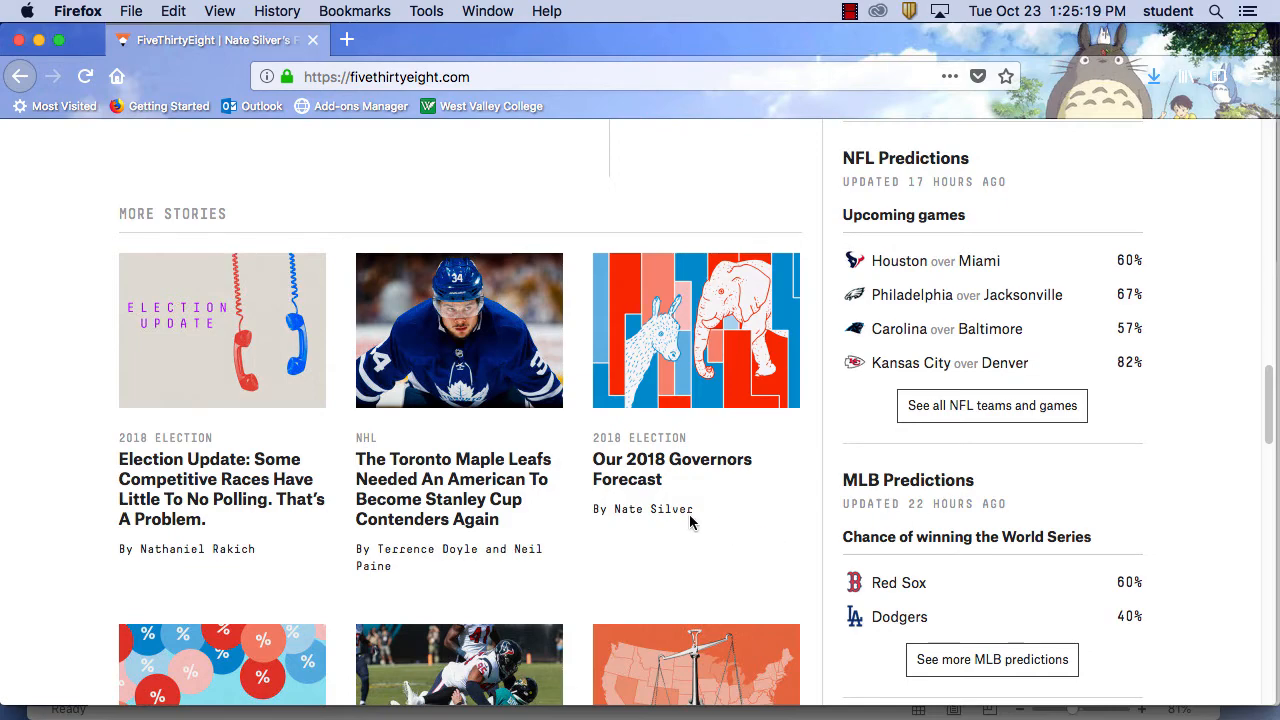
scroll(691, 523, "down", 20)
scroll(691, 523, "up", 20)
Step: Leave FiveThirtyEight and go to youtube.com in the same tab
left_click(713, 246)
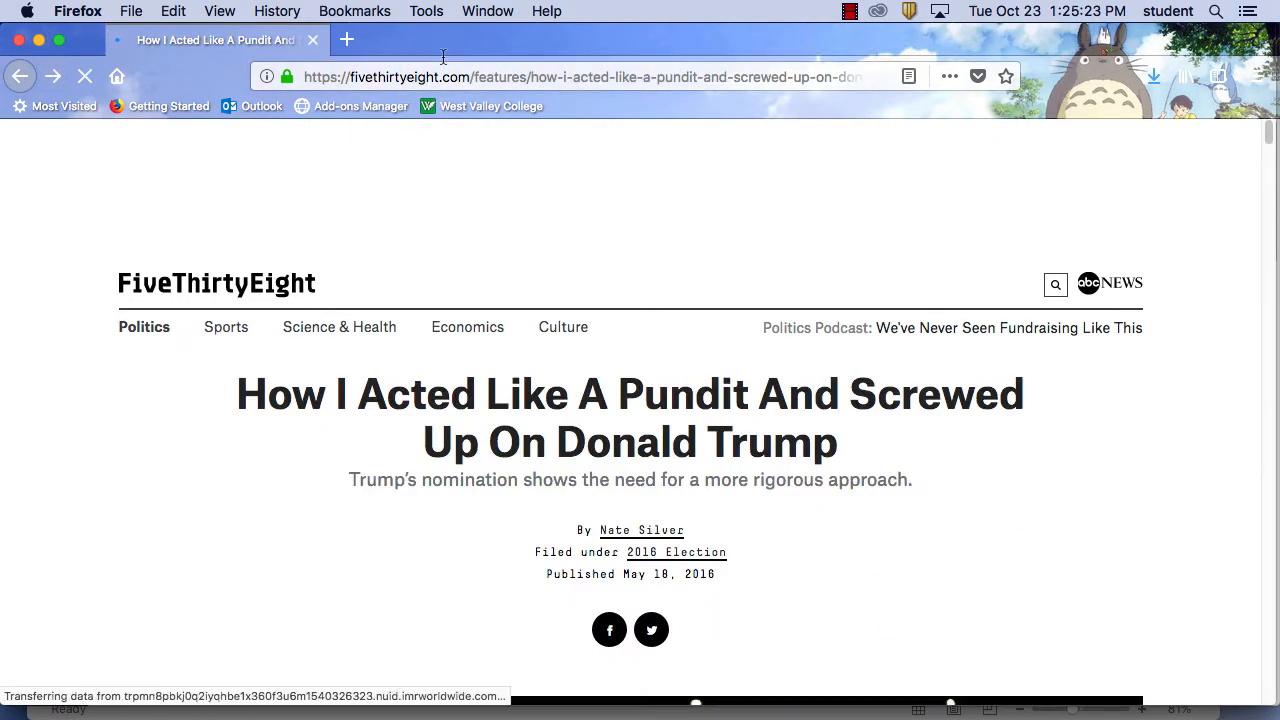
left_click(475, 77)
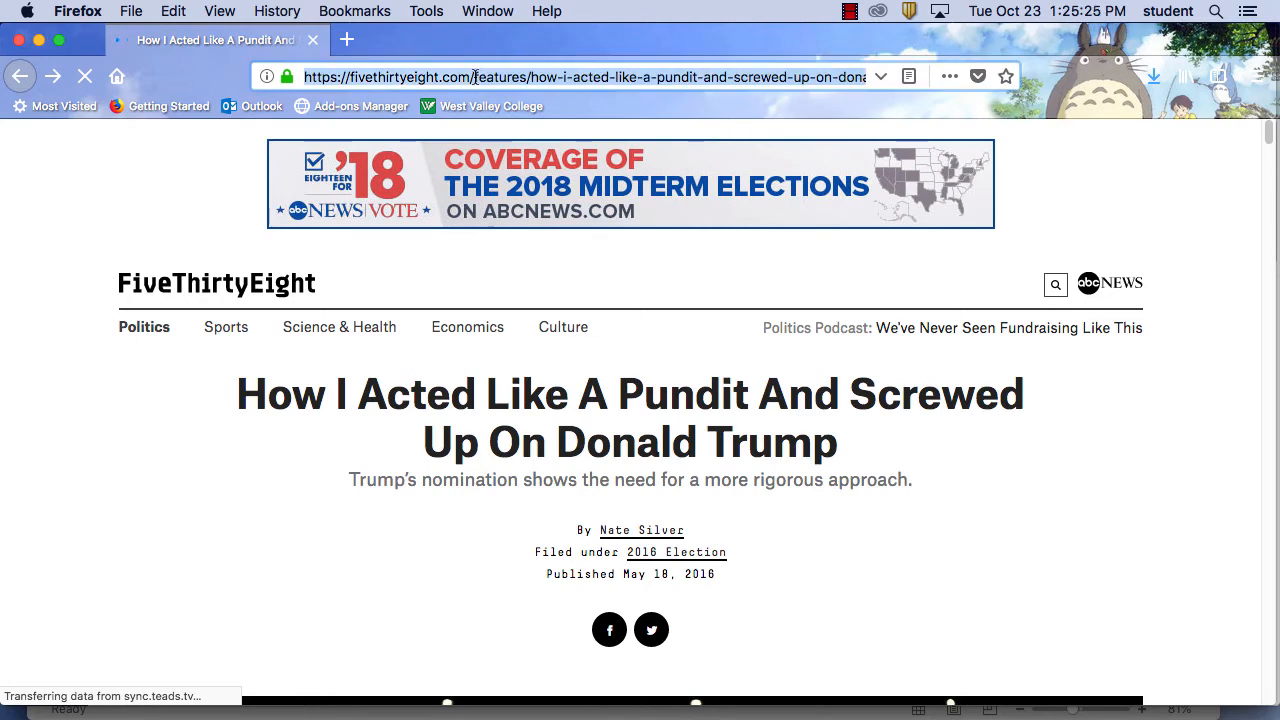
type("yout")
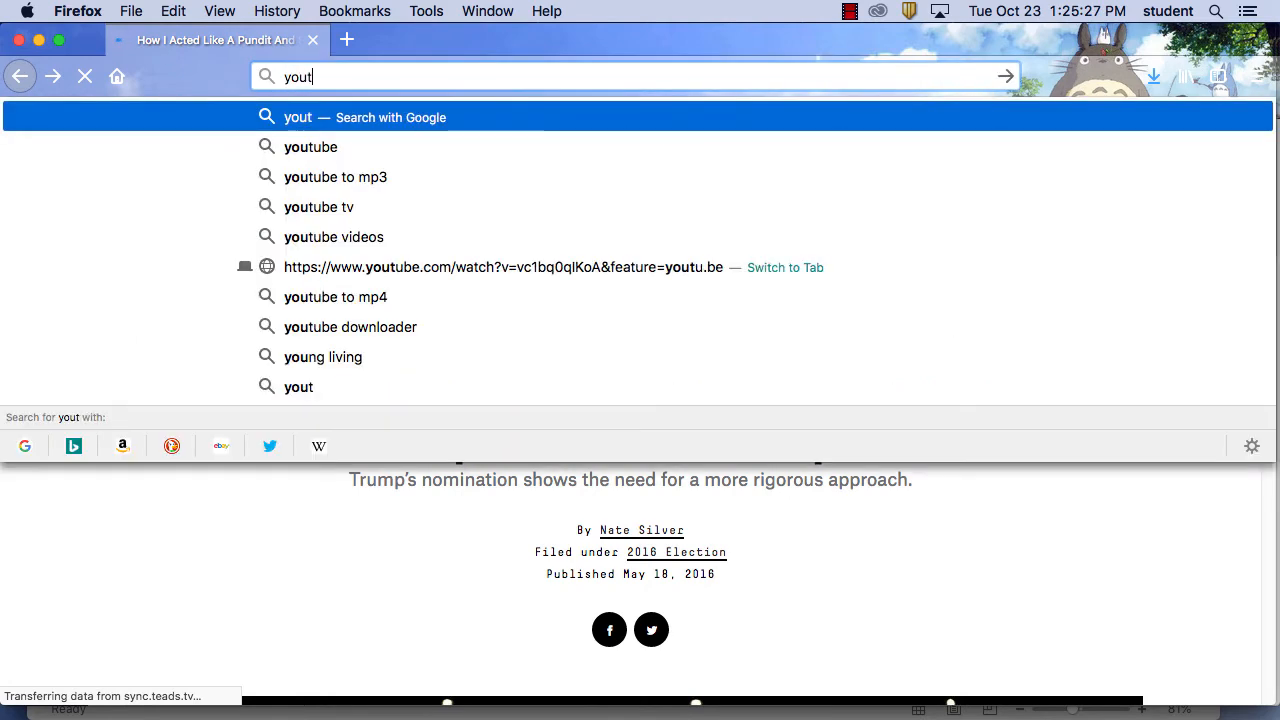
type("ube.com")
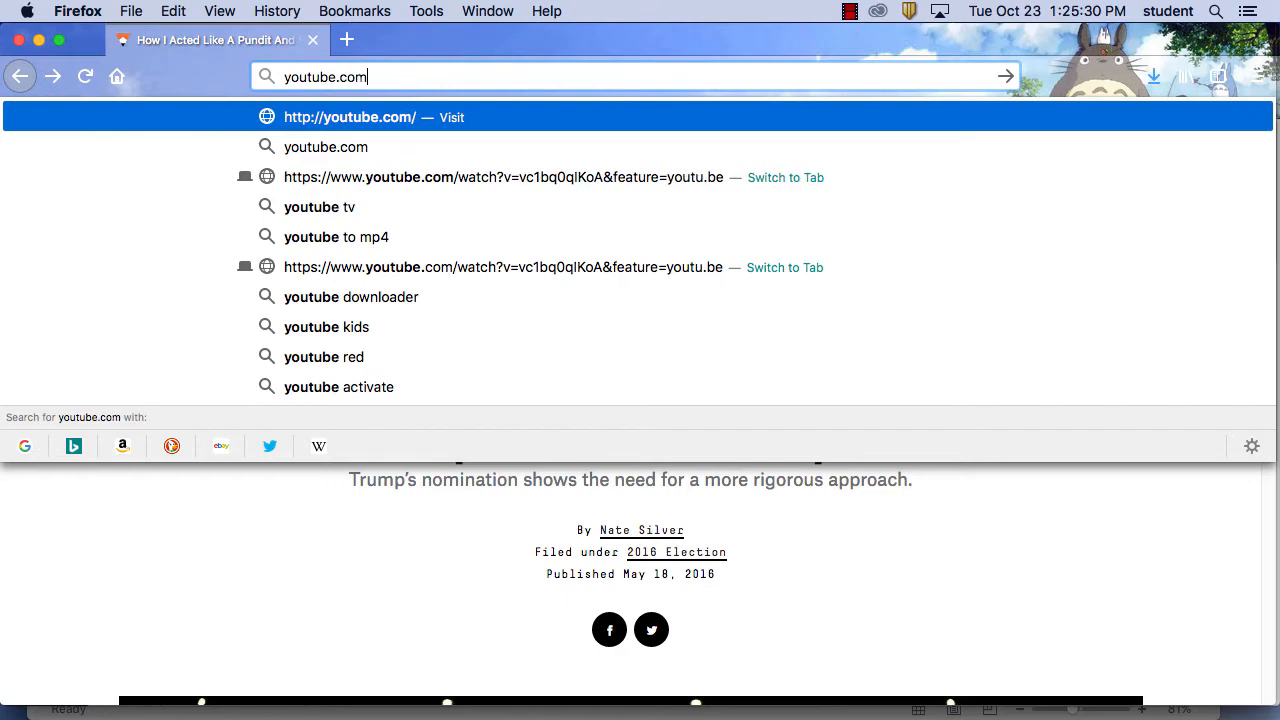
key("Return")
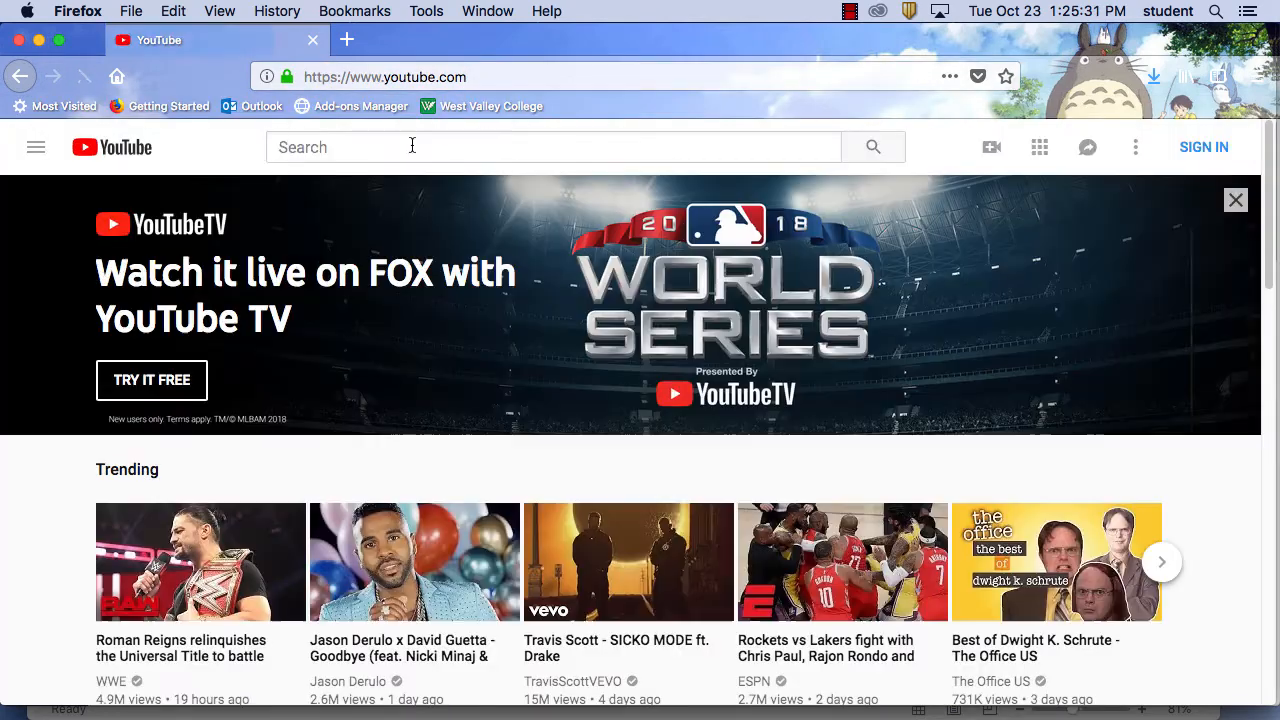
Step: Search YouTube for nate silver
type("nate")
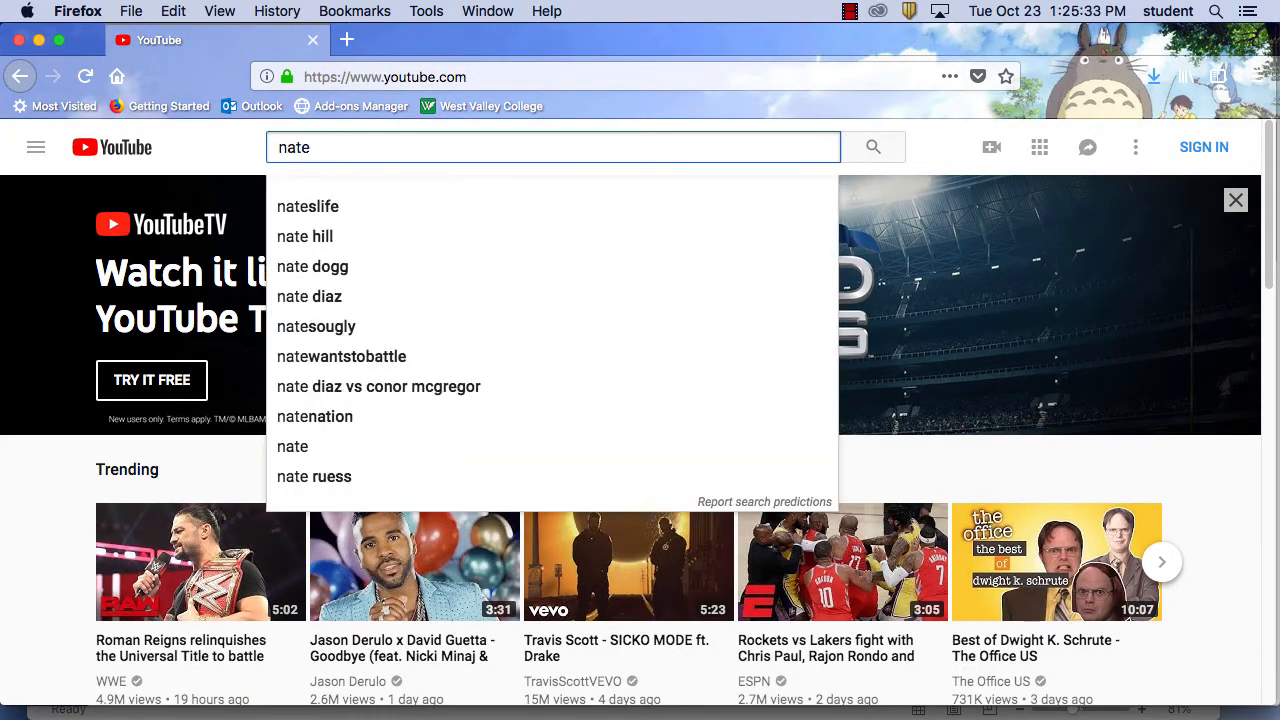
type(" silver")
key("Return")
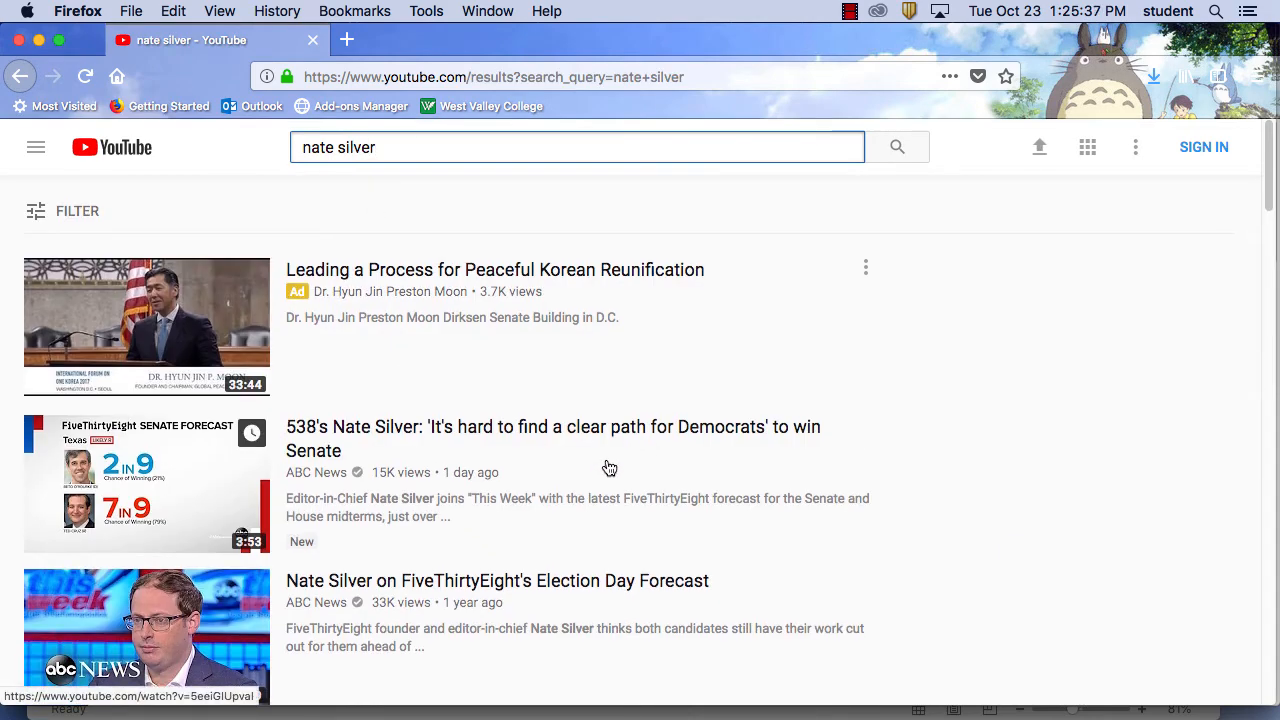
Step: Look through the nate silver video results, examining the interviews, talks and election forecasts, and return to the first videos
scroll(554, 449, "down", 1)
scroll(617, 447, "down", 5)
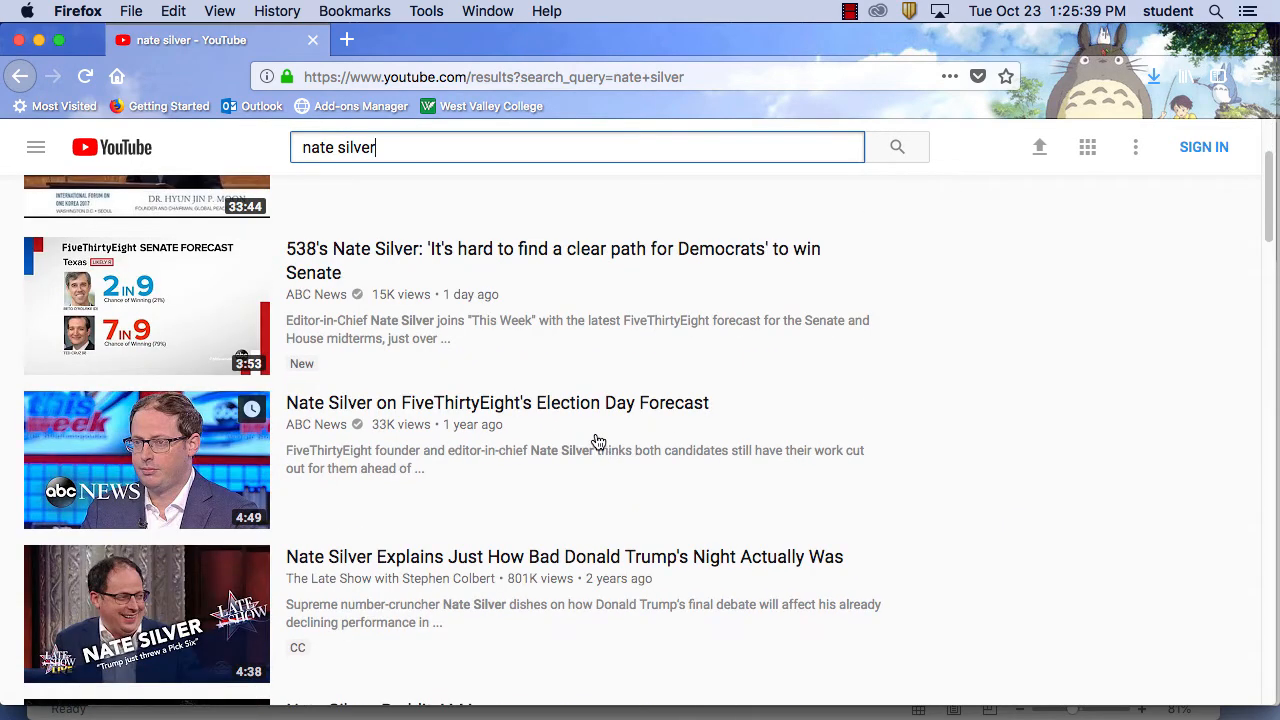
scroll(560, 418, "down", 2)
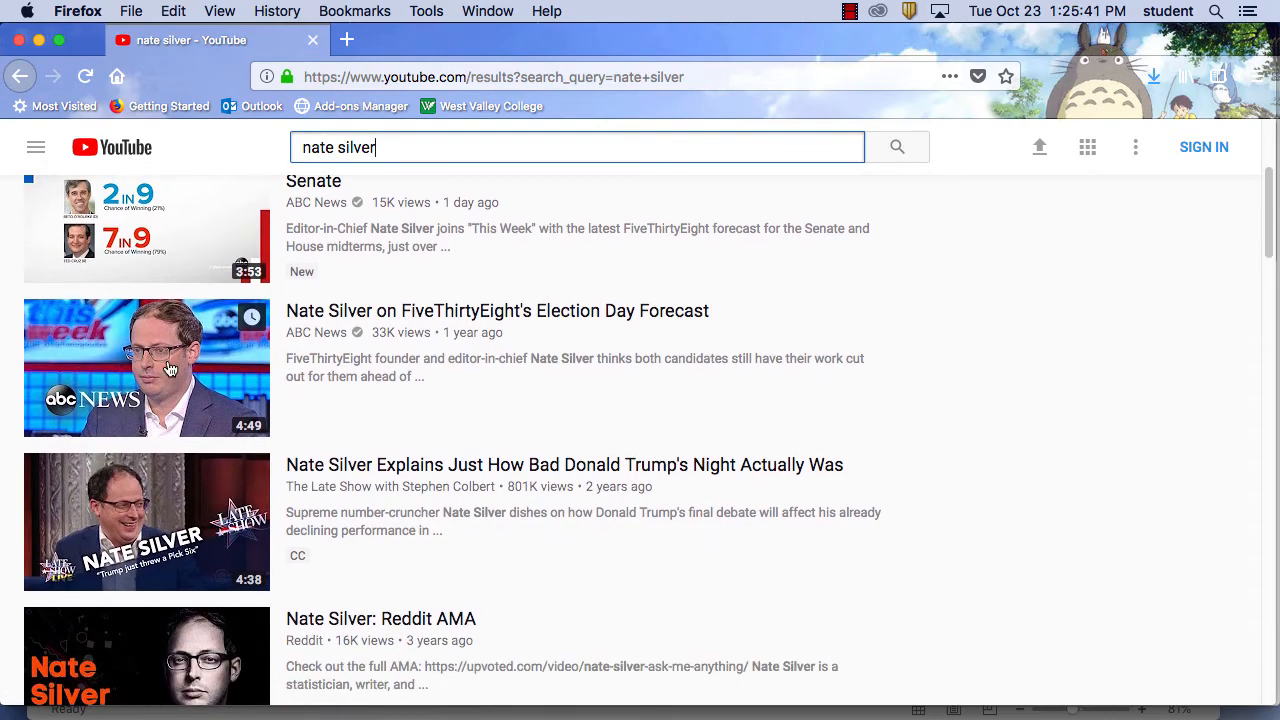
scroll(500, 451, "down", 10)
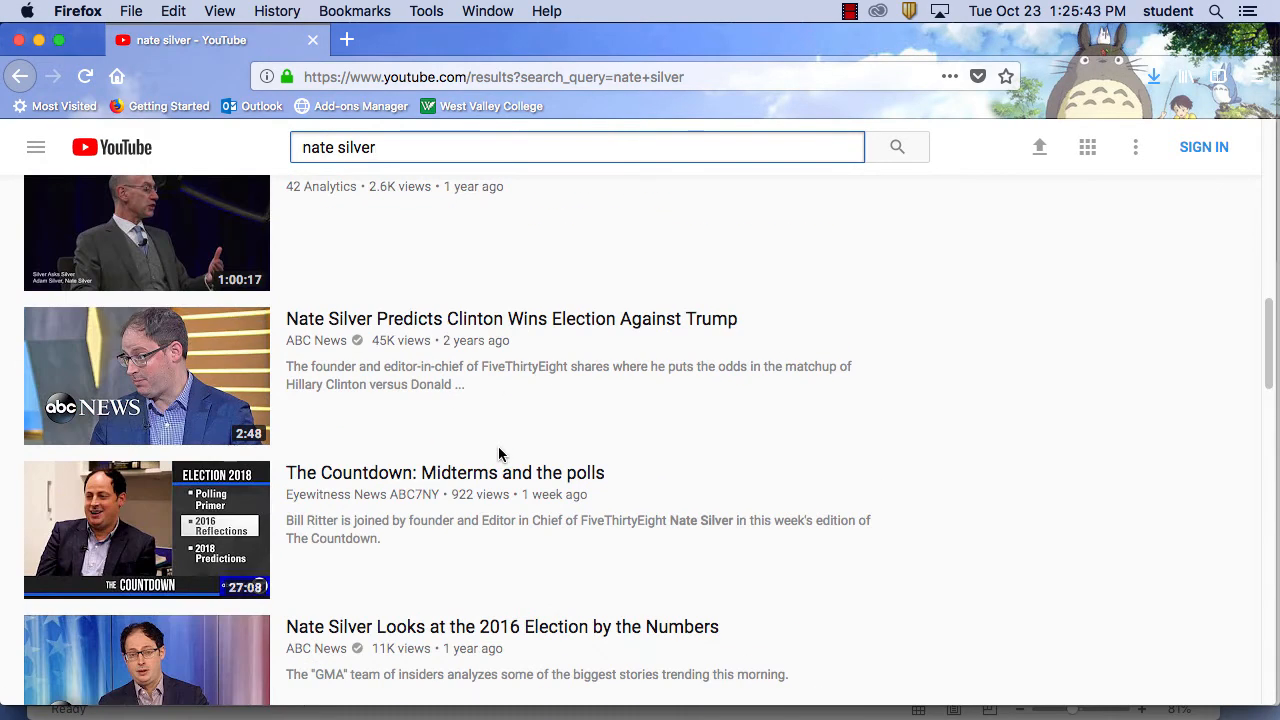
scroll(505, 451, "down", 9)
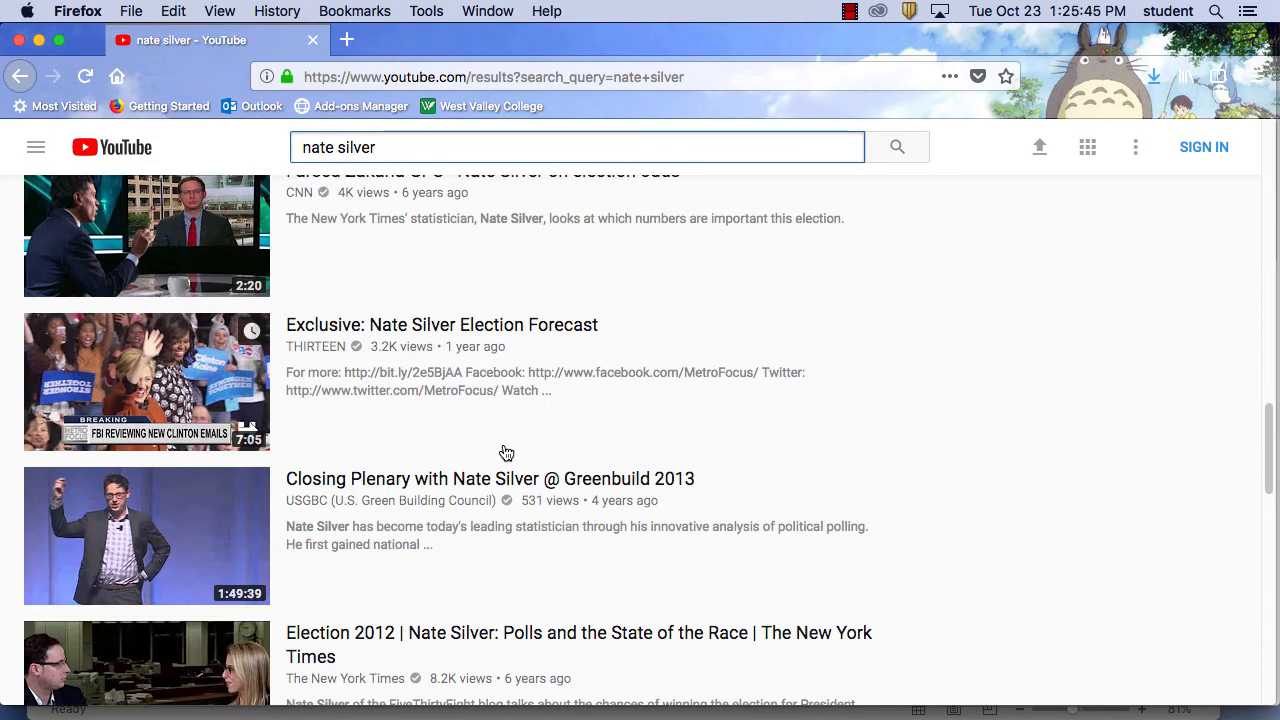
scroll(505, 451, "down", 4)
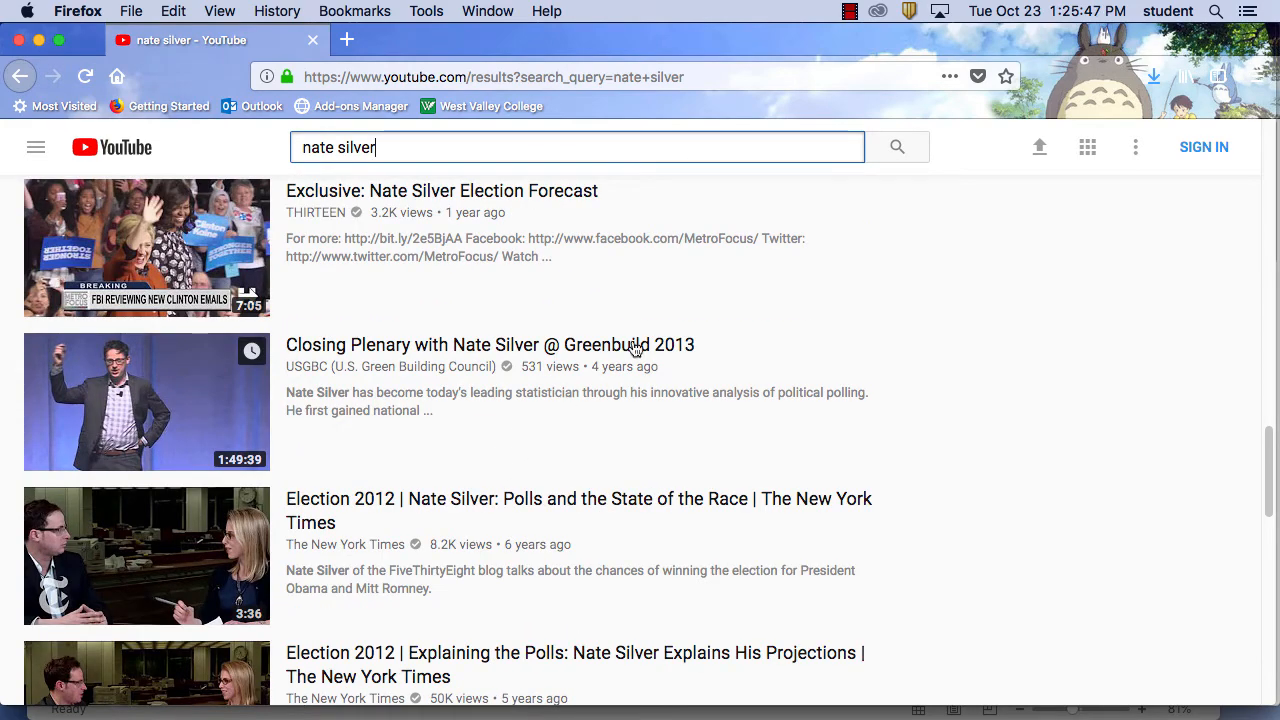
scroll(575, 428, "down", 20)
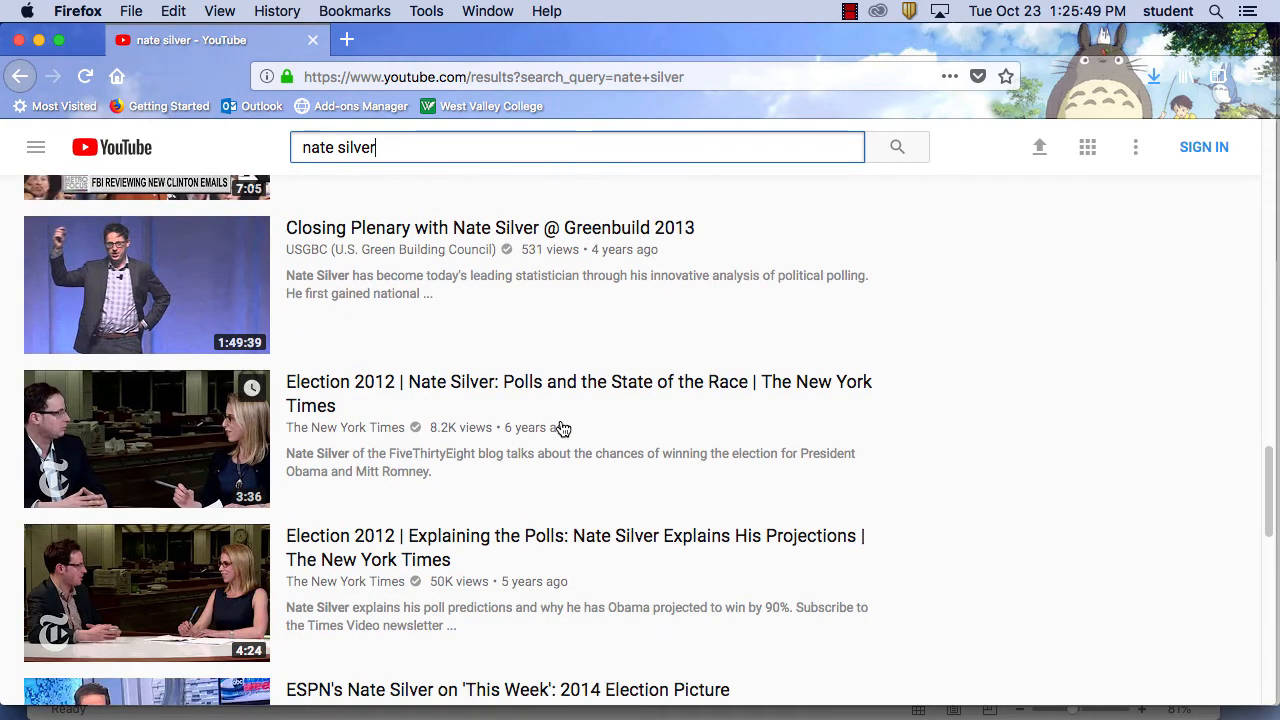
scroll(563, 429, "down", 8)
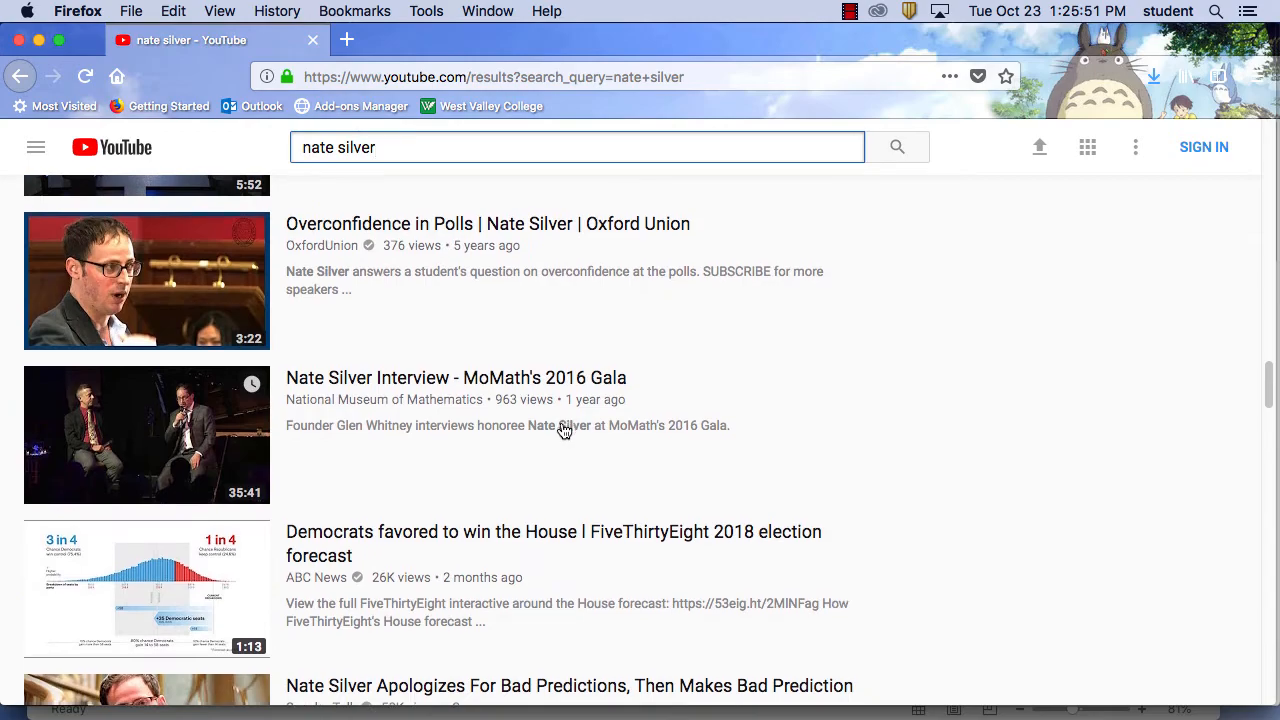
scroll(564, 432, "down", 13)
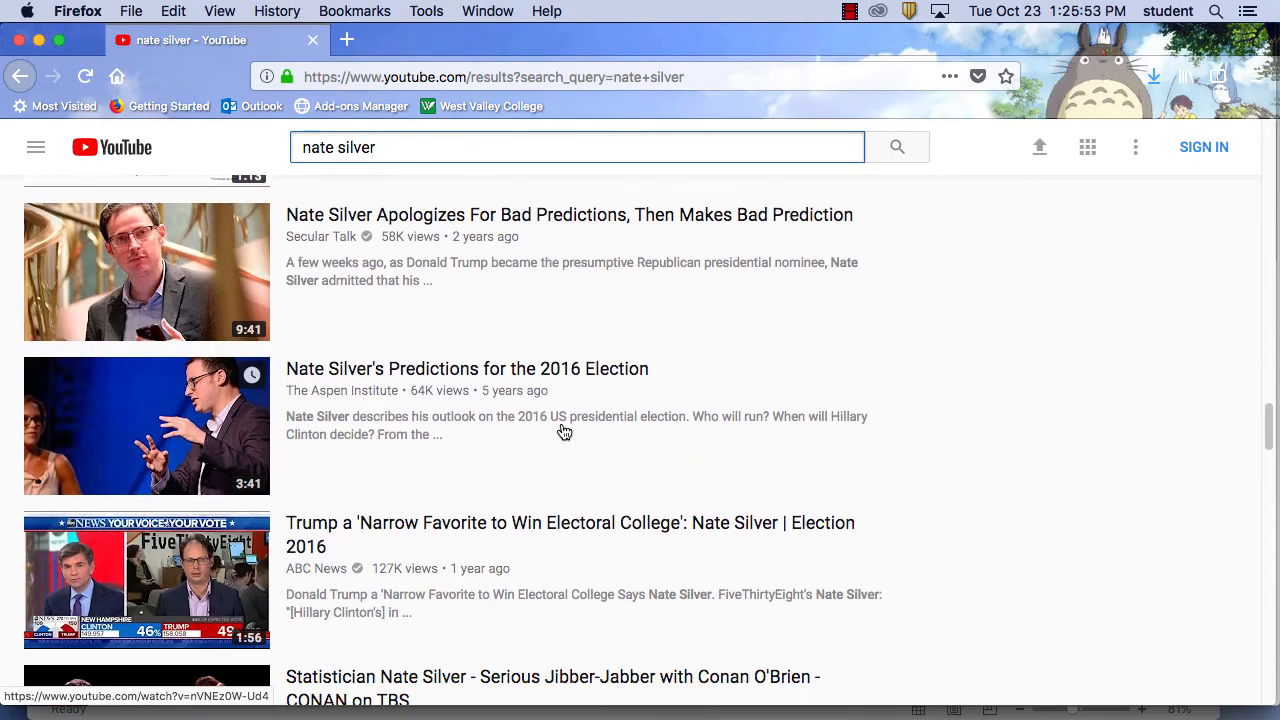
scroll(562, 434, "down", 20)
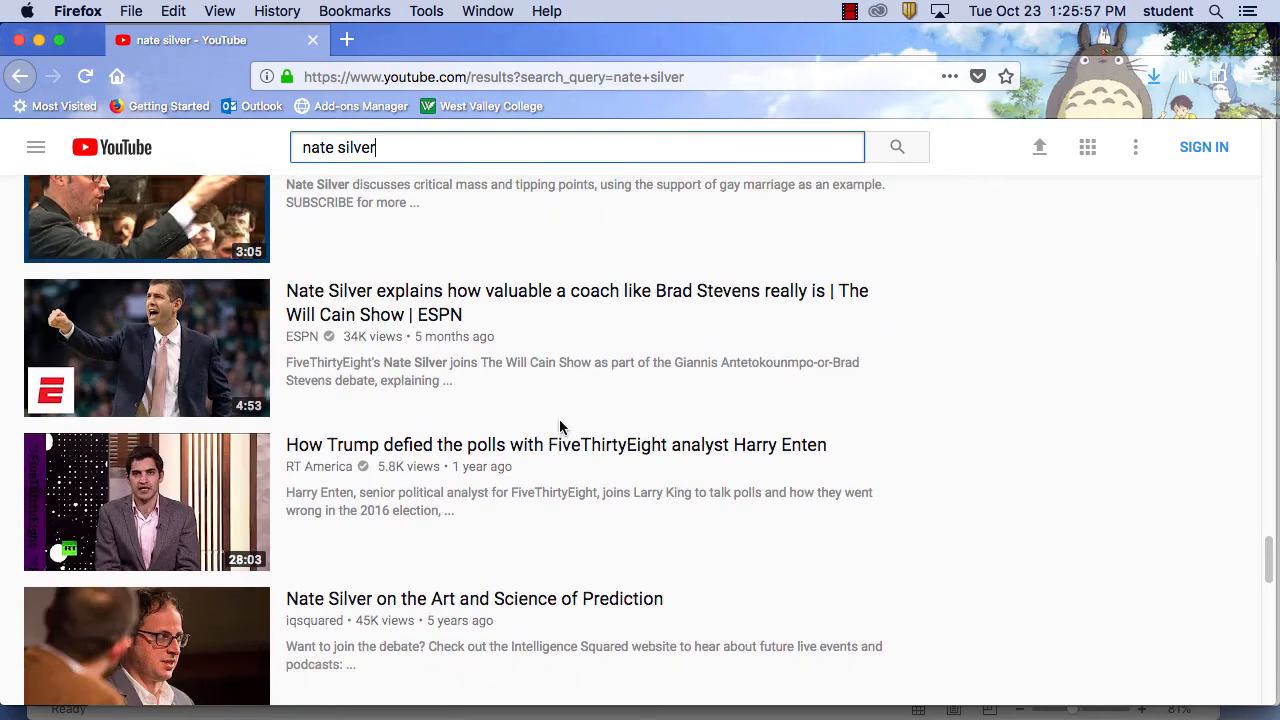
scroll(561, 432, "up", 20)
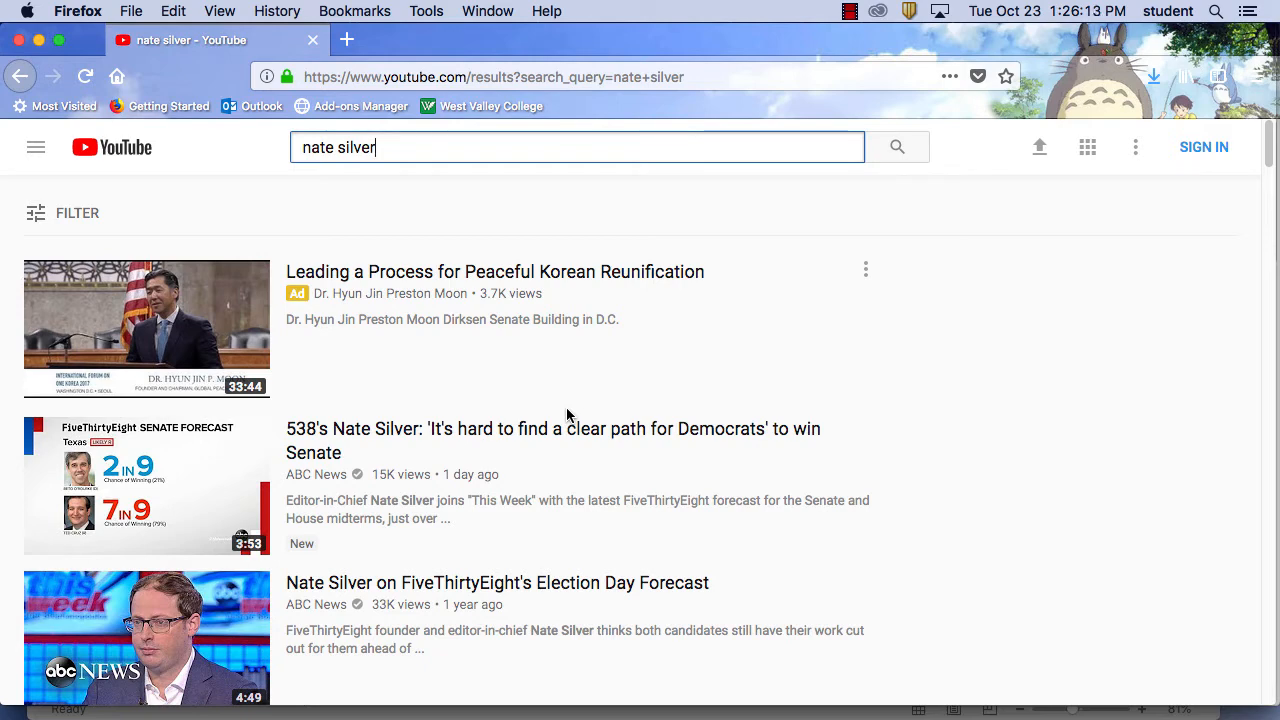
scroll(583, 563, "down", 5)
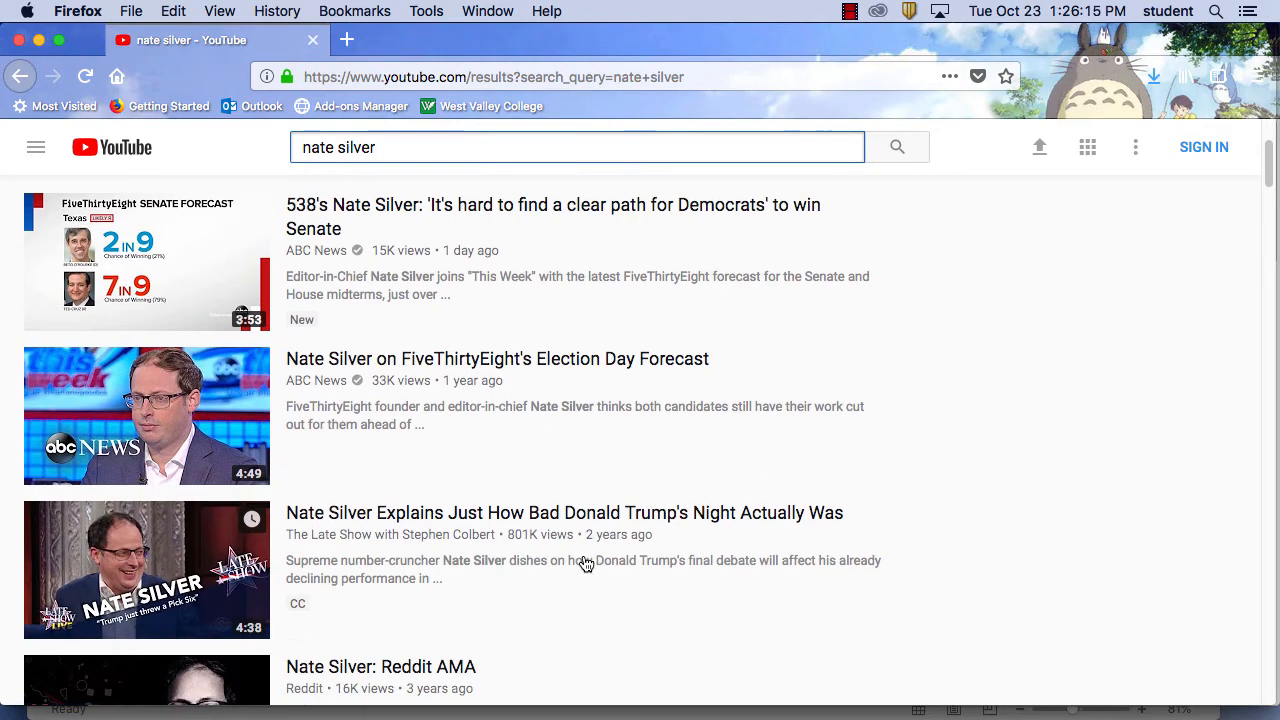
scroll(586, 565, "down", 1)
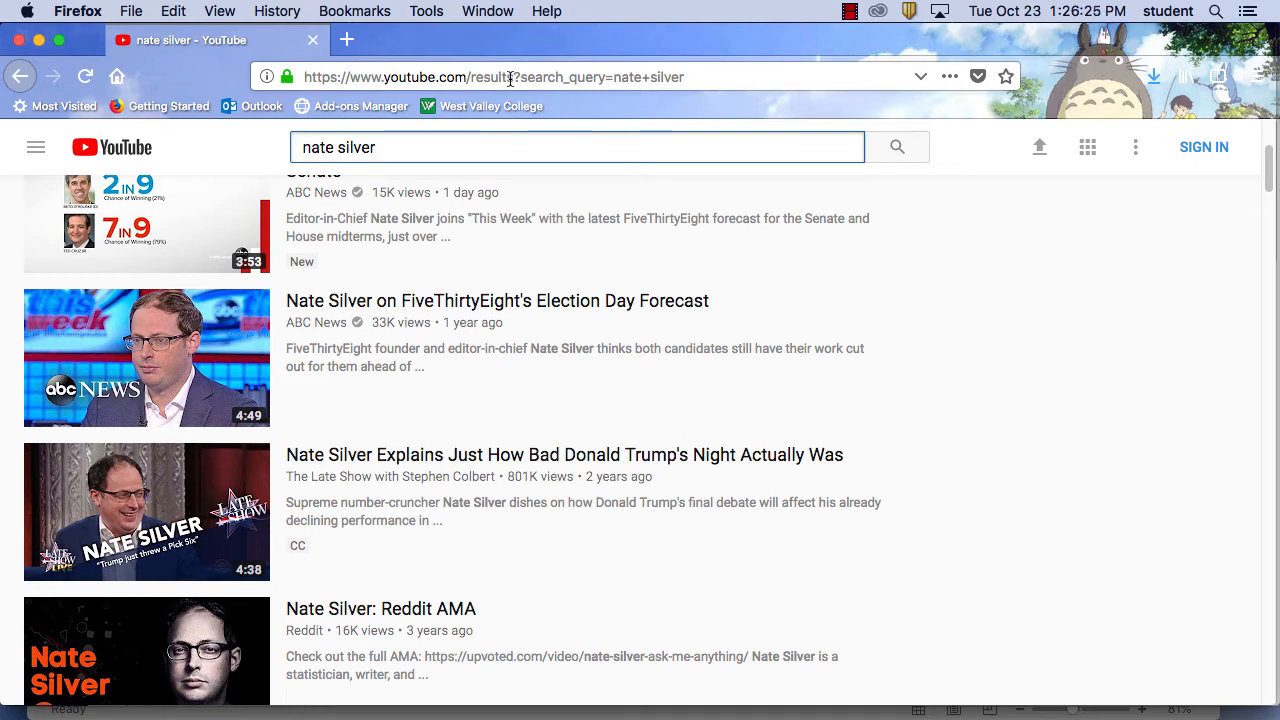
Step: Minimize the YouTube window, show the Data Visualization course page, and hide Firefox to switch back to the e03c1Movies chart in Excel
left_click(40, 41)
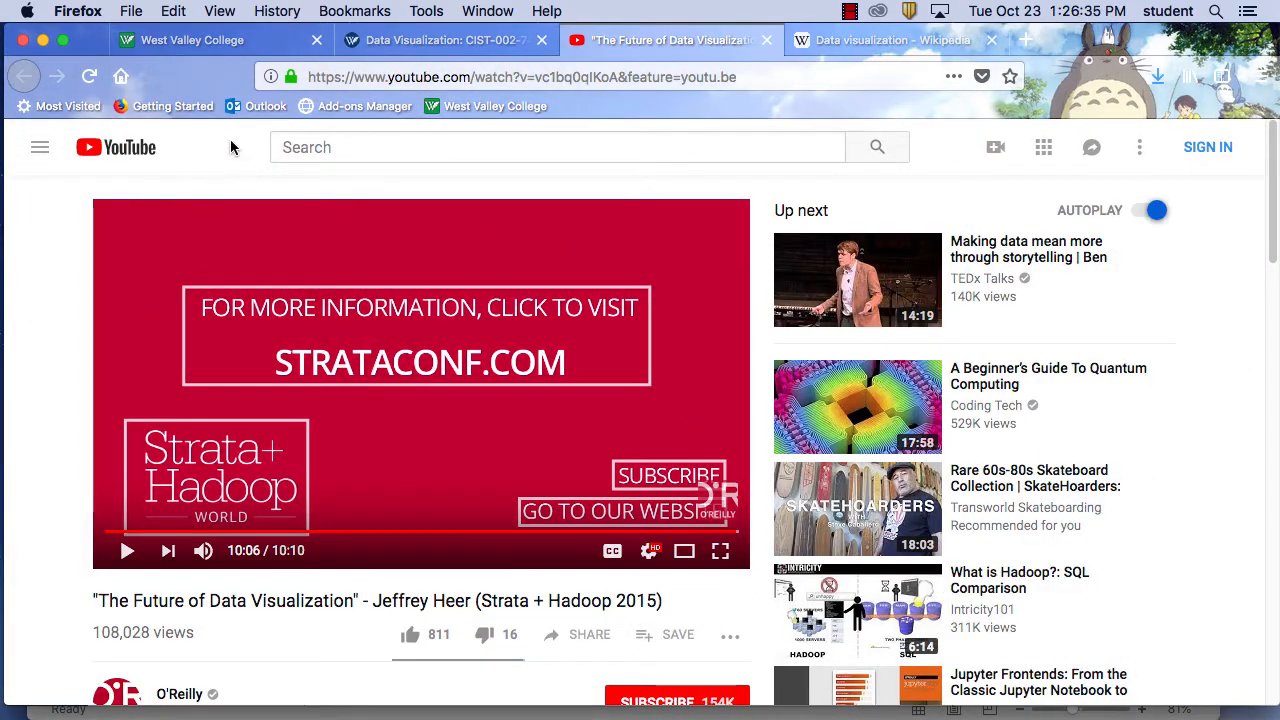
left_click(483, 45)
left_click(78, 11)
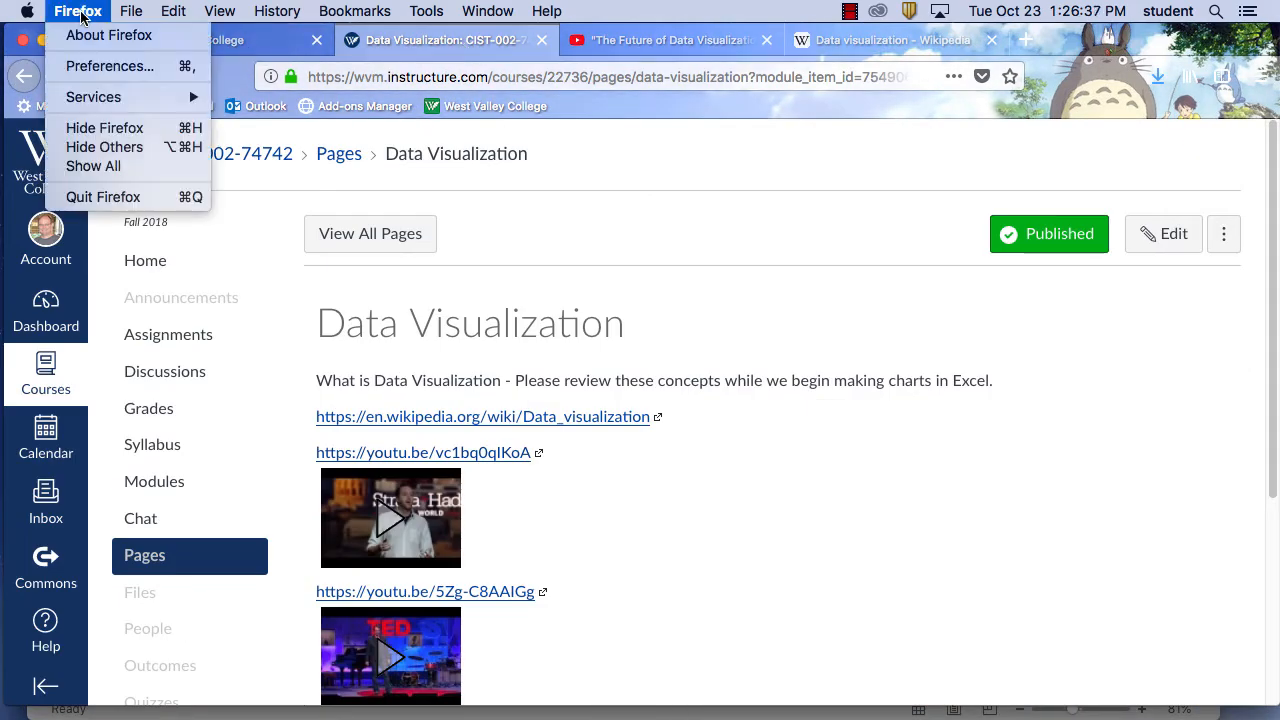
left_click(115, 128)
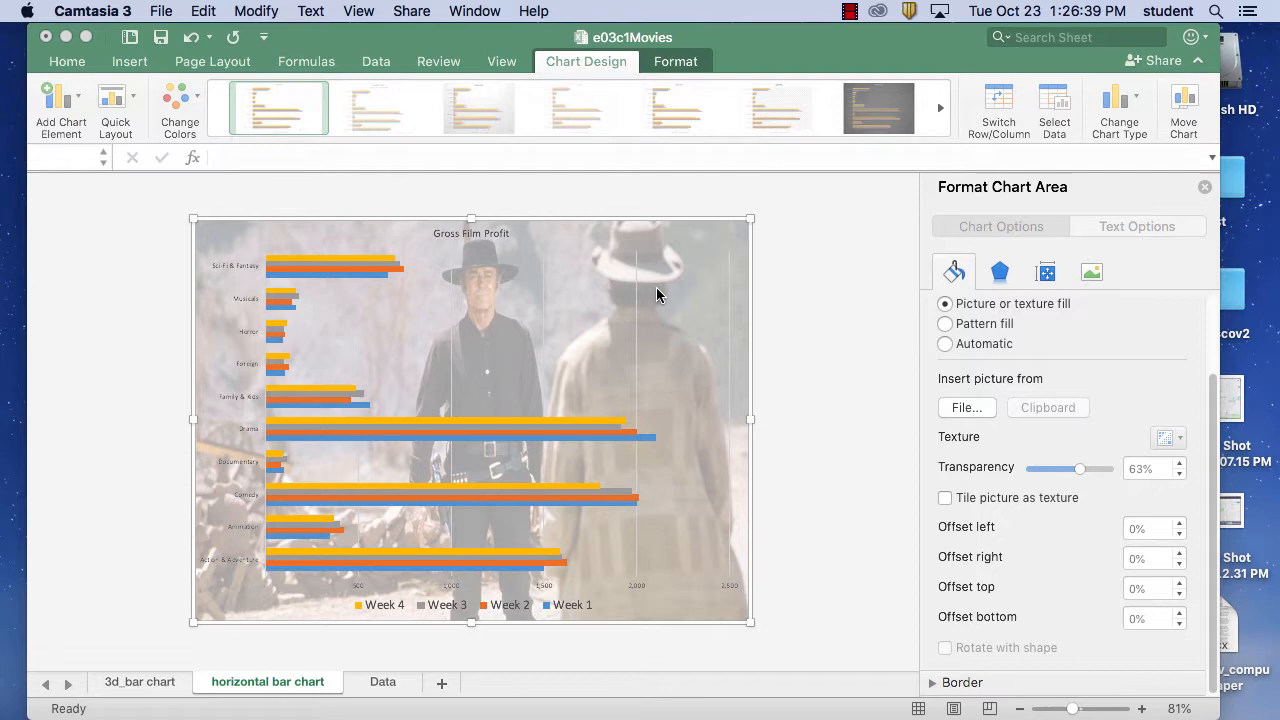
left_click(836, 308)
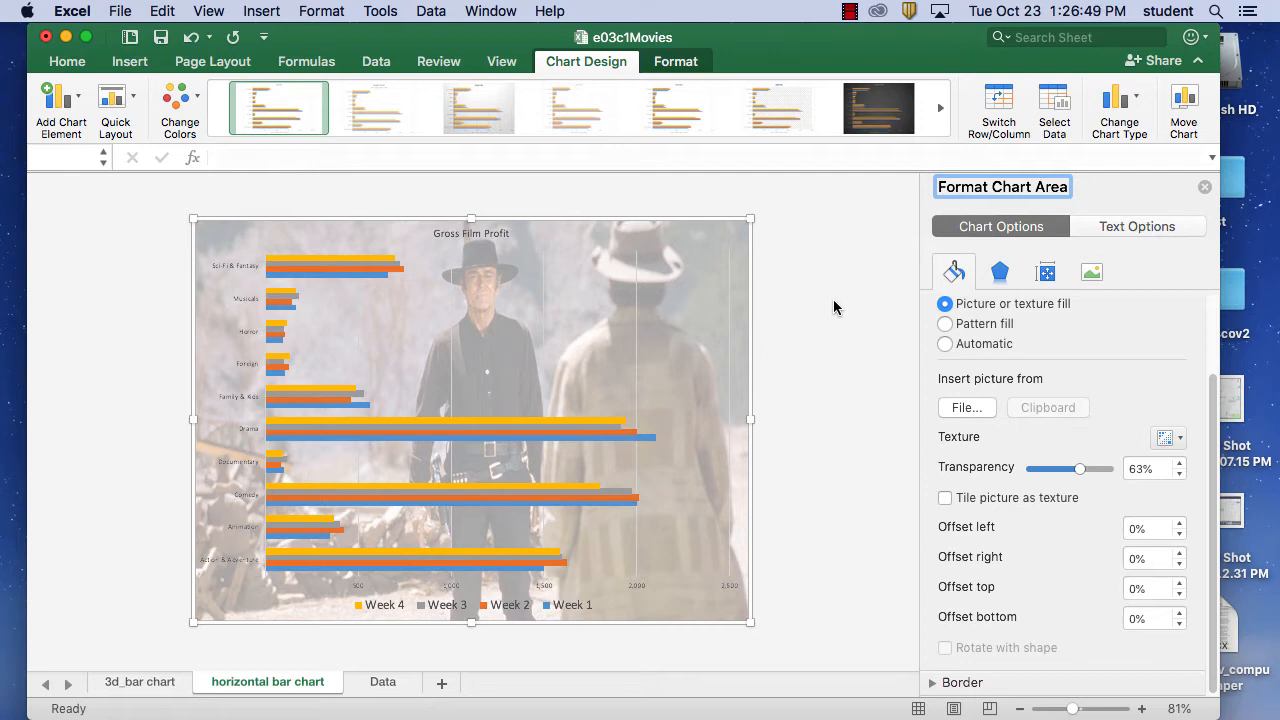
Step: On the Data sheet, select the Genre and Week 1 cells A4:B14 together with the non-adjacent Week 4 cells E4:E14
left_click(398, 681)
scroll(663, 442, "up", 5)
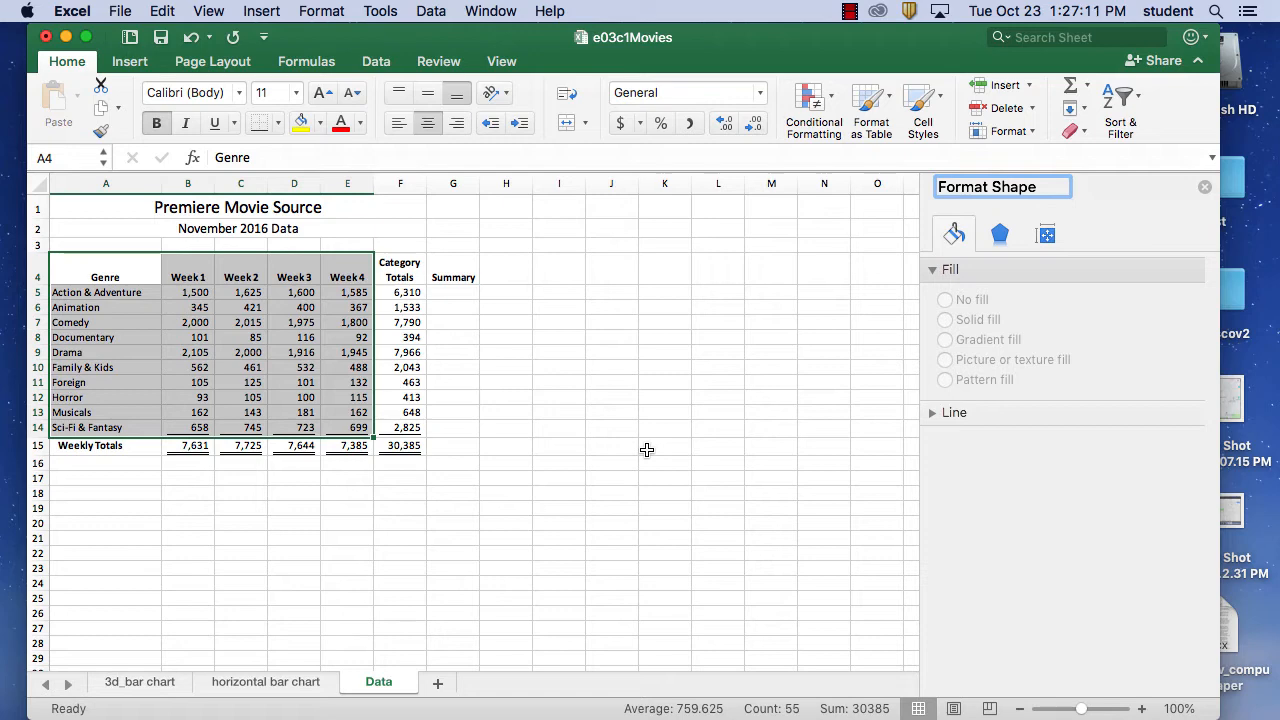
left_click(121, 279)
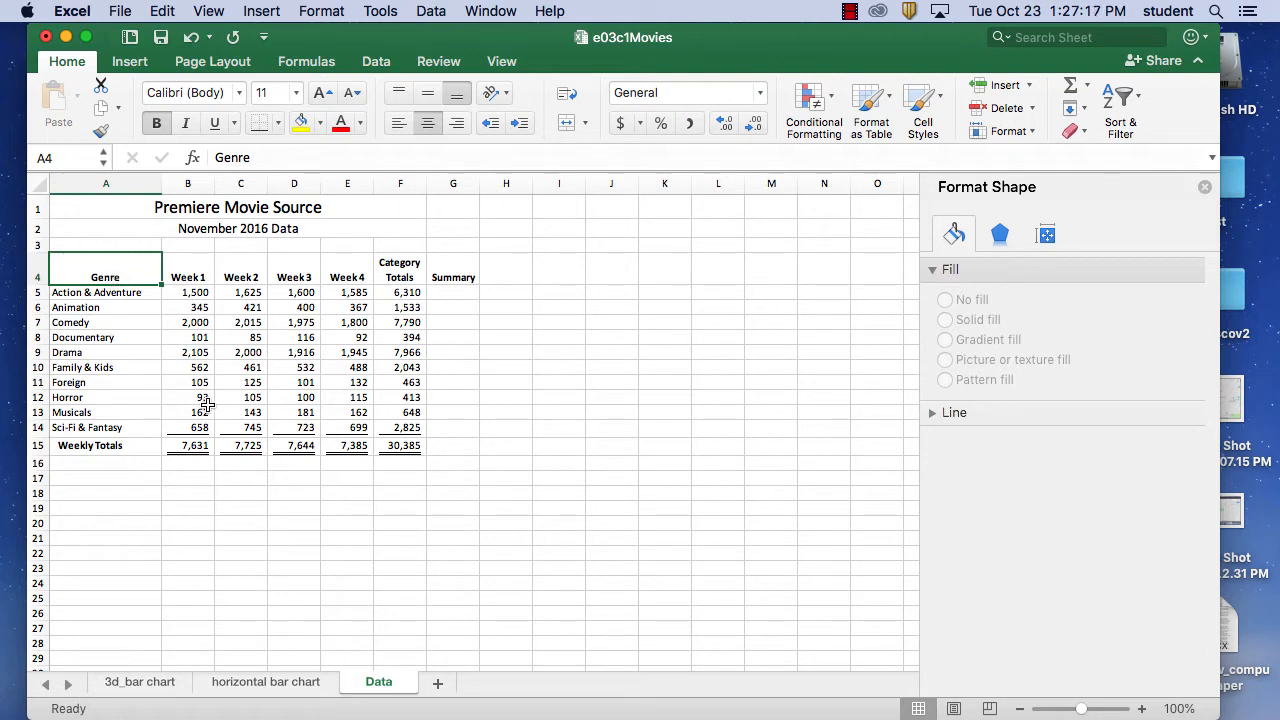
left_click(200, 427, "shift")
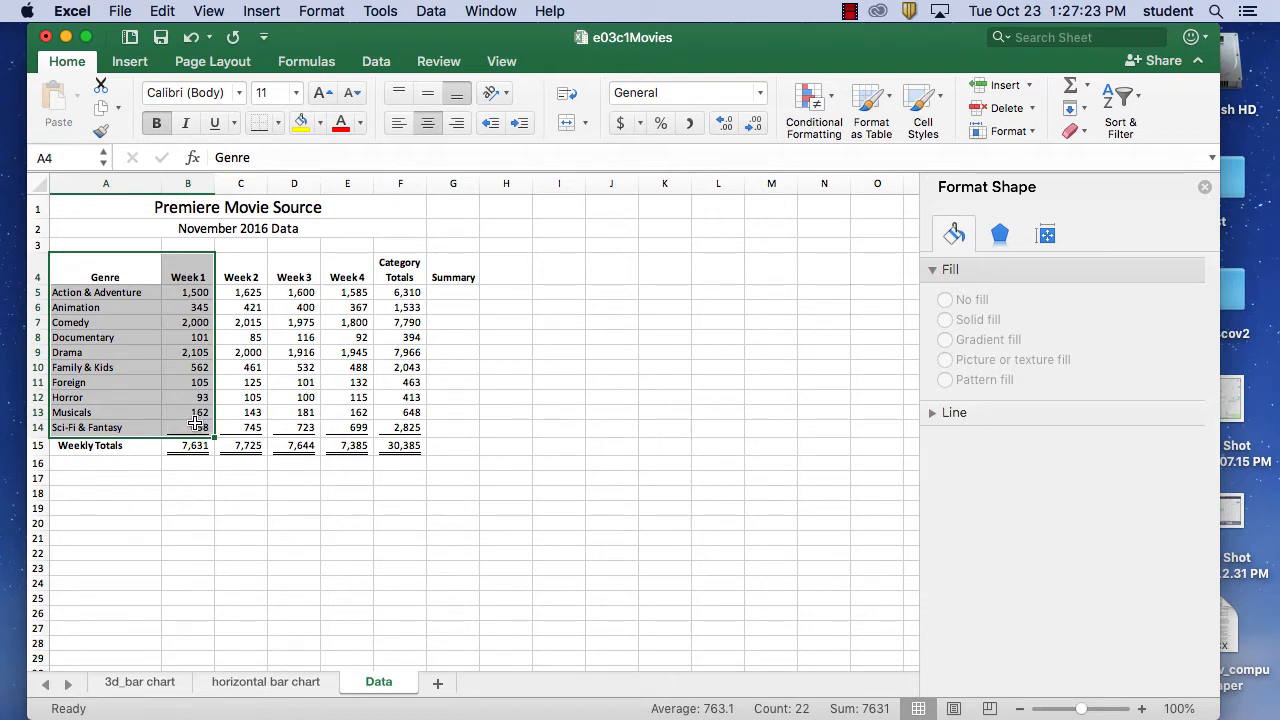
left_click_drag(347, 270, 347, 367)
left_click(130, 277)
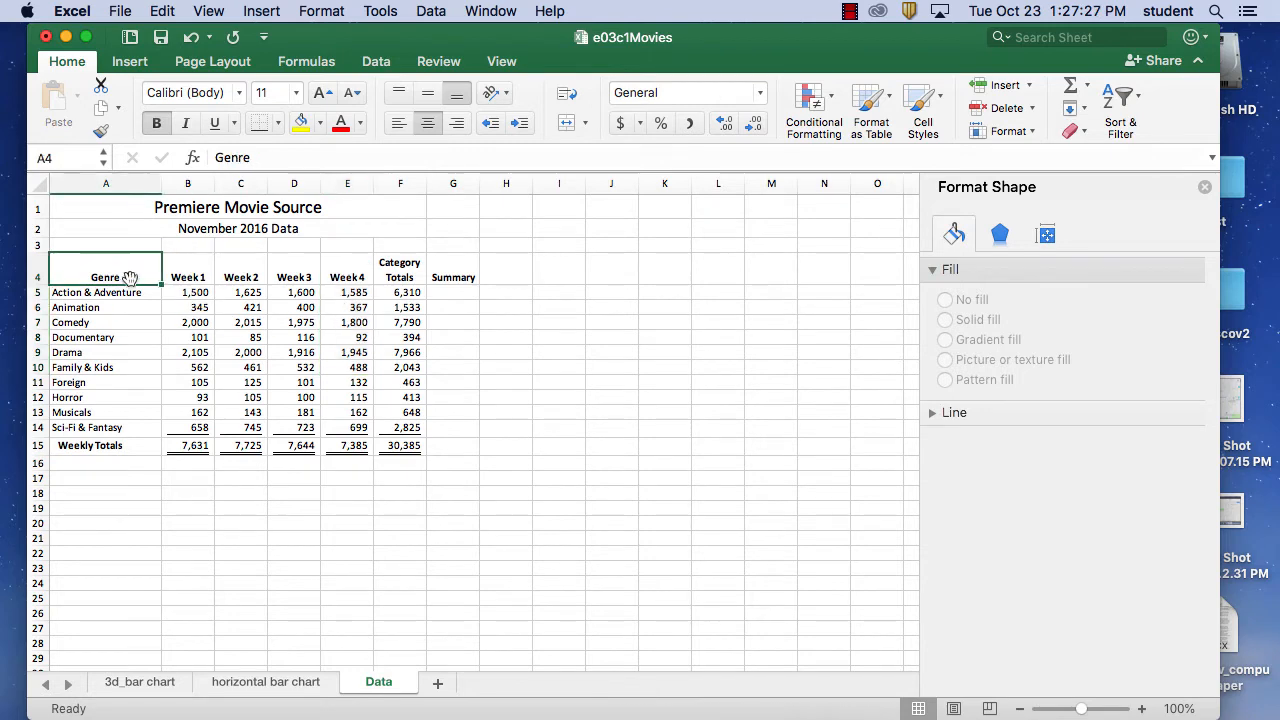
left_click(201, 427, "shift")
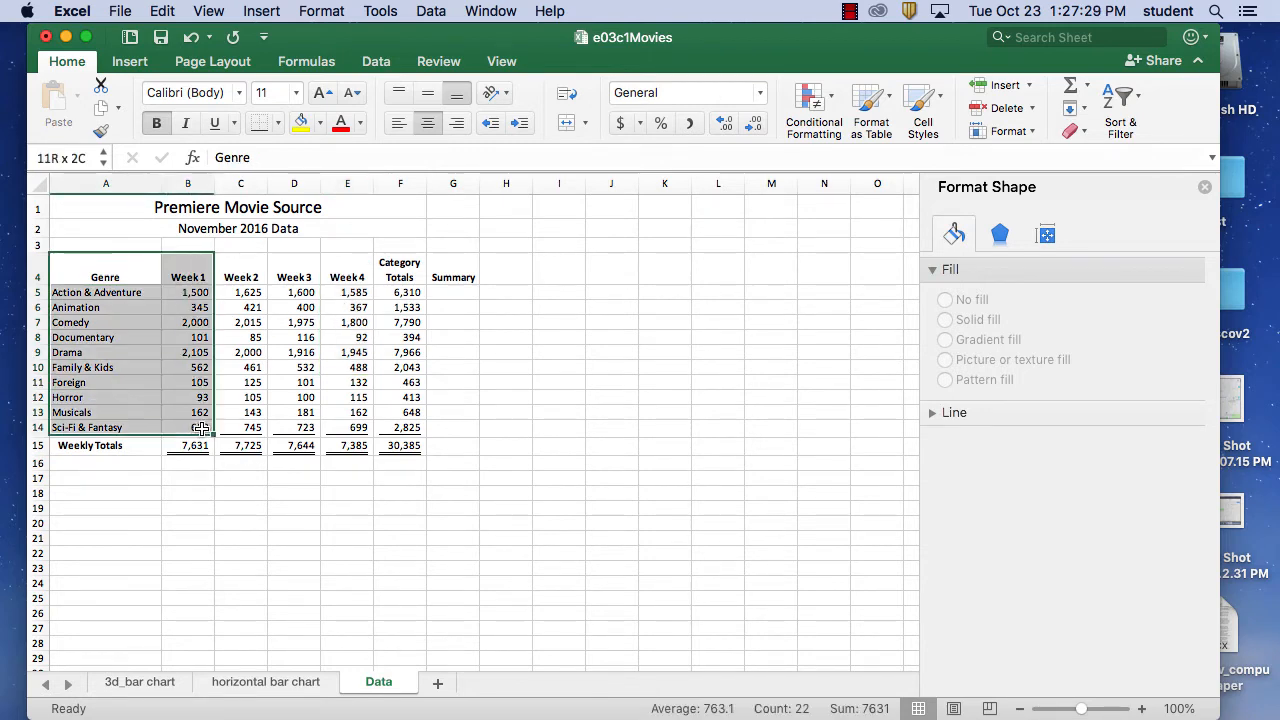
left_click_drag(345, 286, 349, 428)
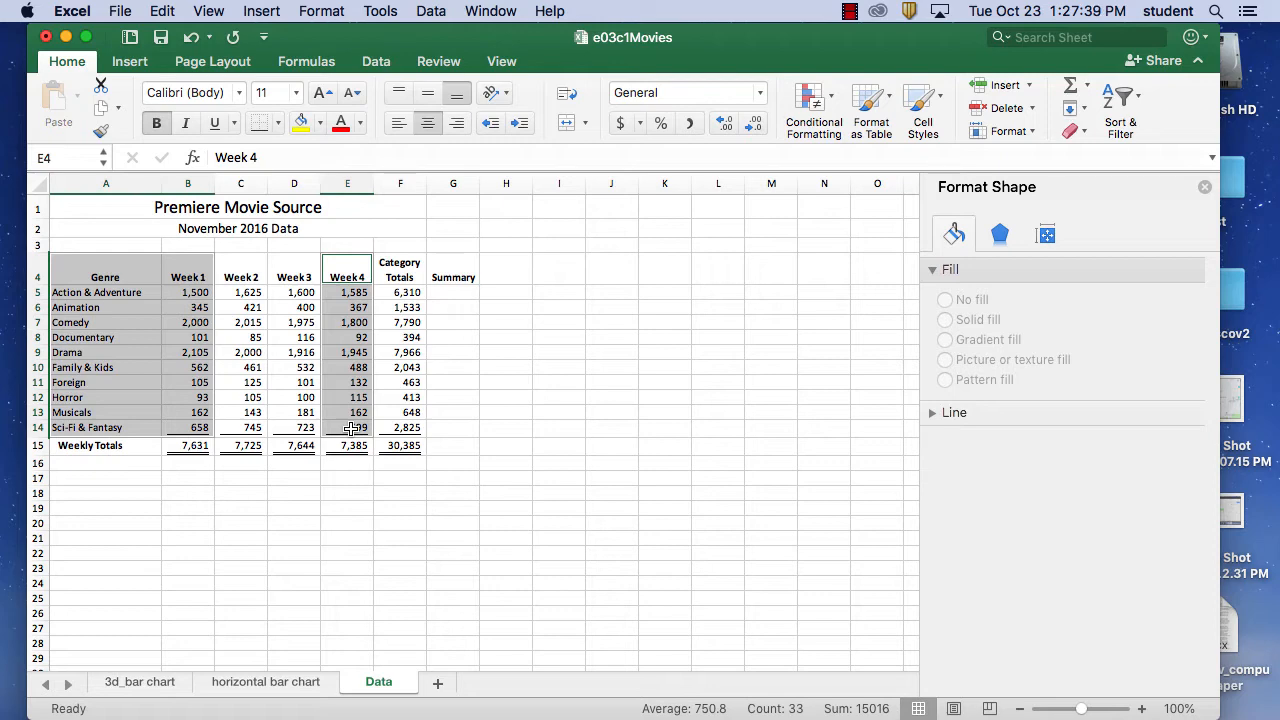
left_click(124, 268)
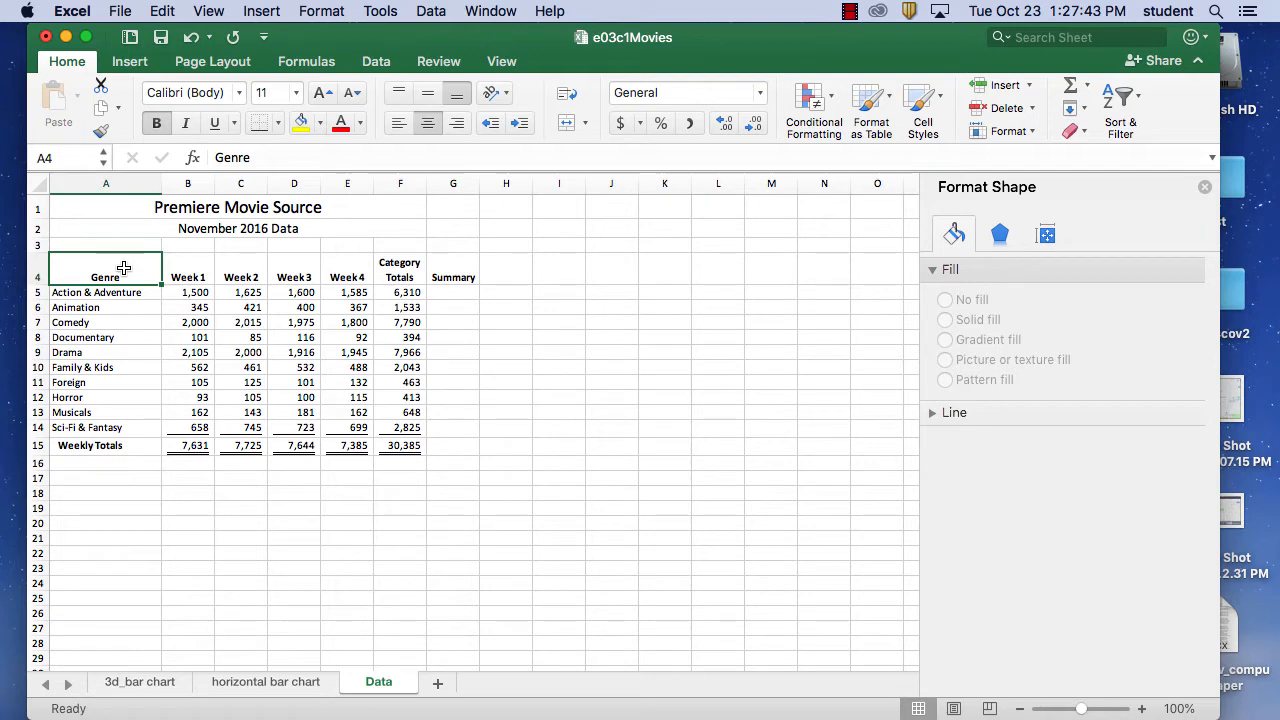
left_click(201, 428, "shift")
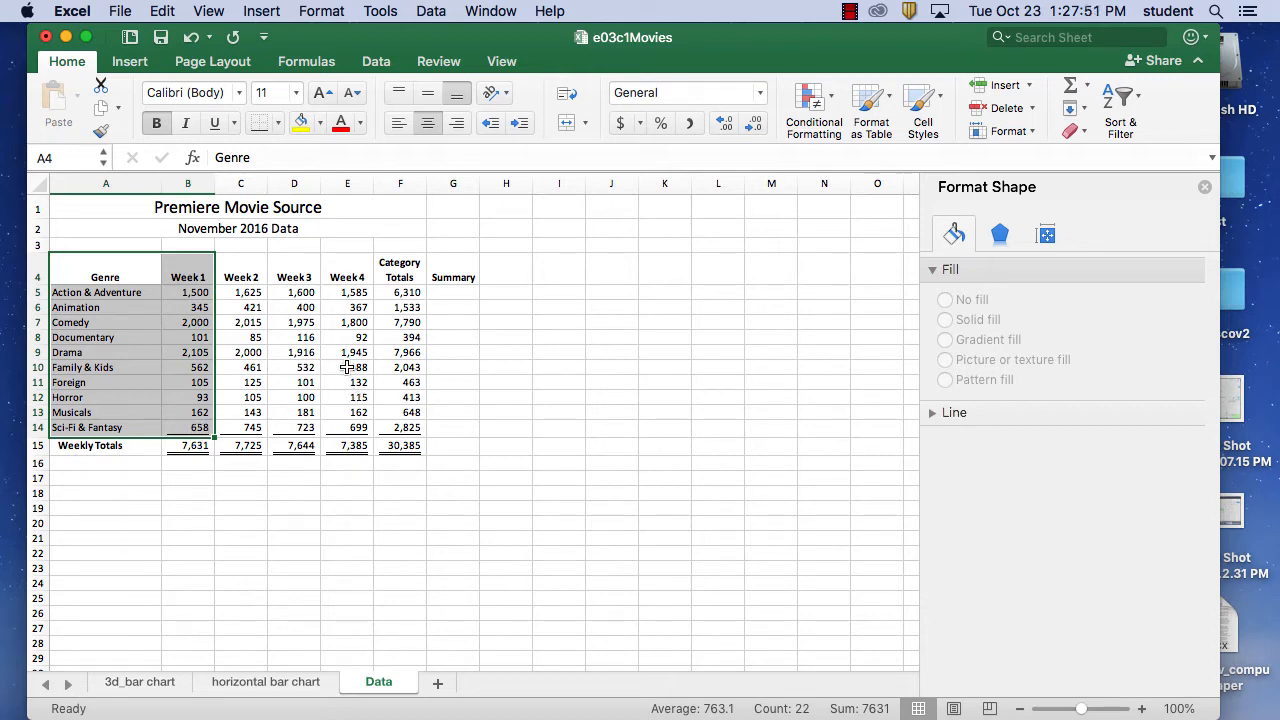
left_click_drag(353, 277, 353, 422)
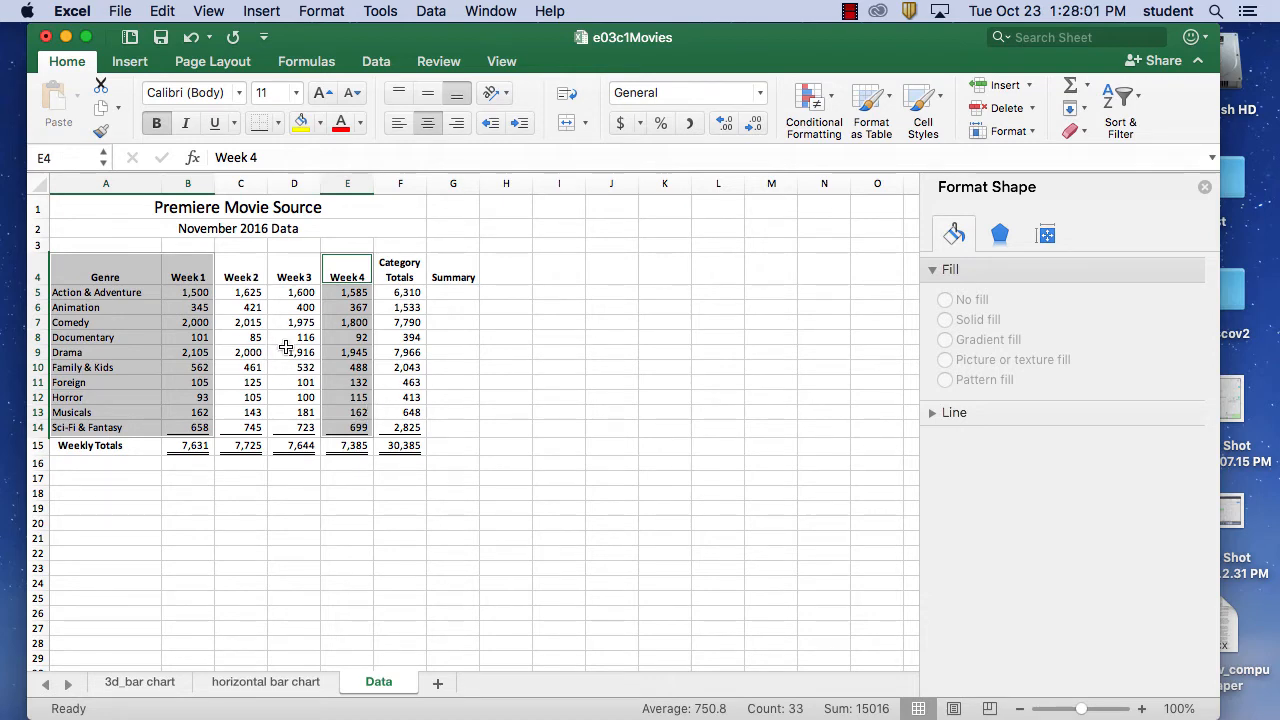
Step: Look through the recommended charts for the selected Week 1 and Week 4 data without inserting one
left_click(136, 63)
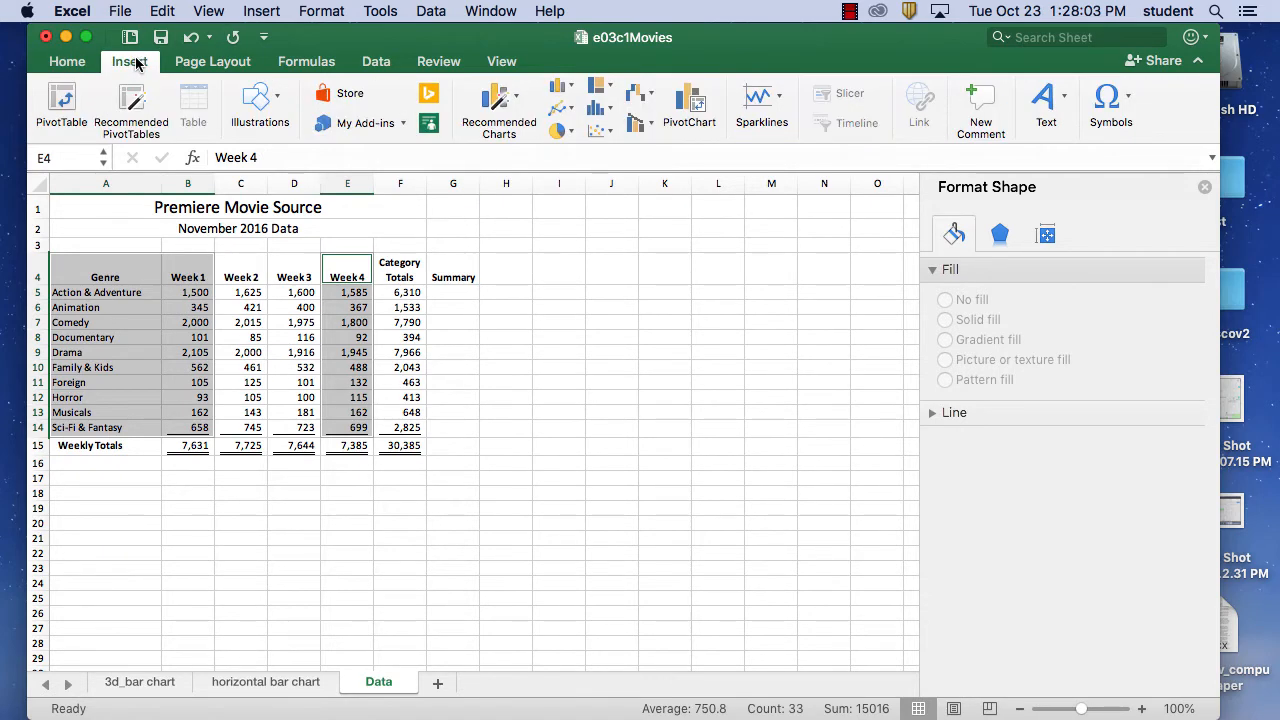
left_click(513, 97)
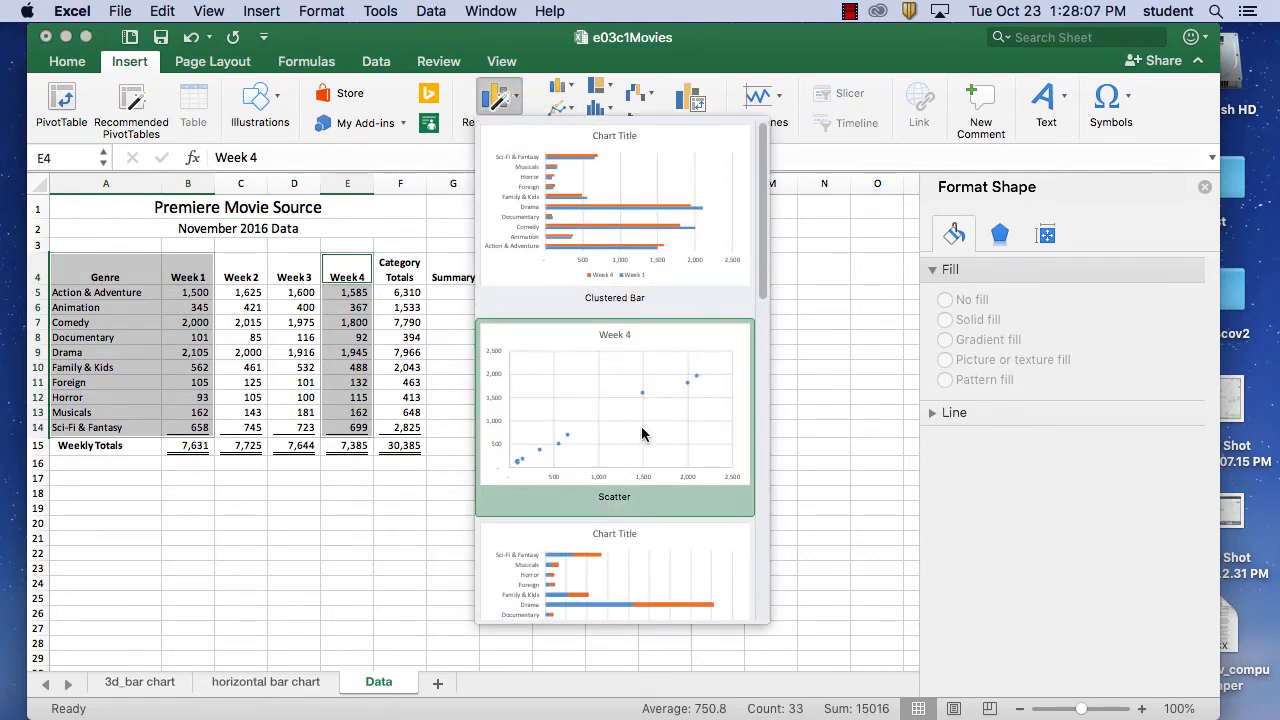
scroll(638, 423, "down", 5)
scroll(623, 455, "down", 4)
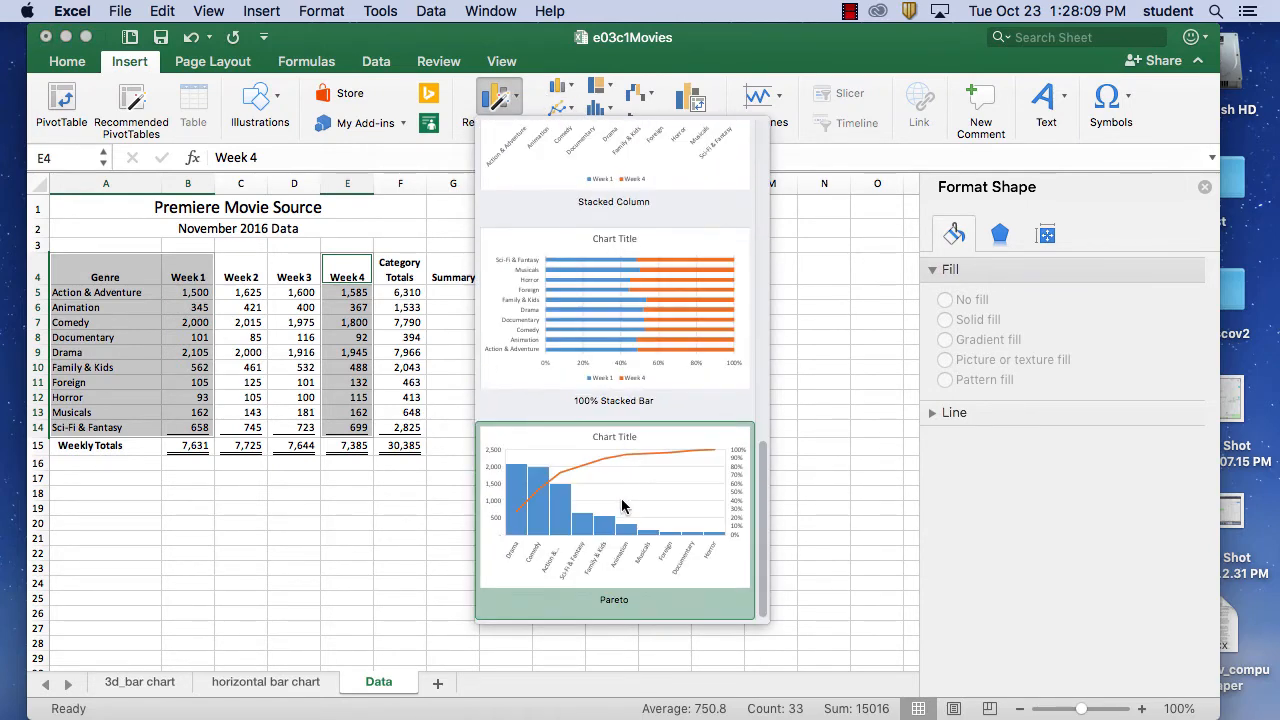
scroll(622, 497, "up", 10)
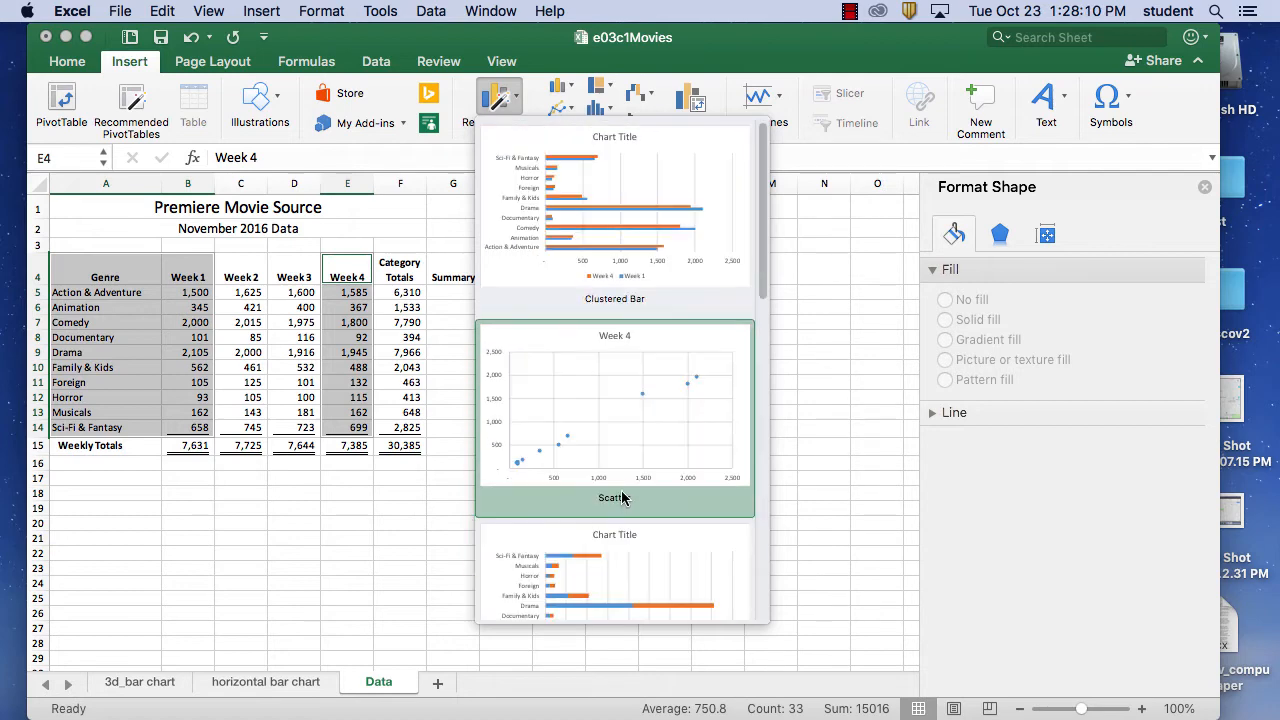
left_click(562, 92)
left_click(565, 92)
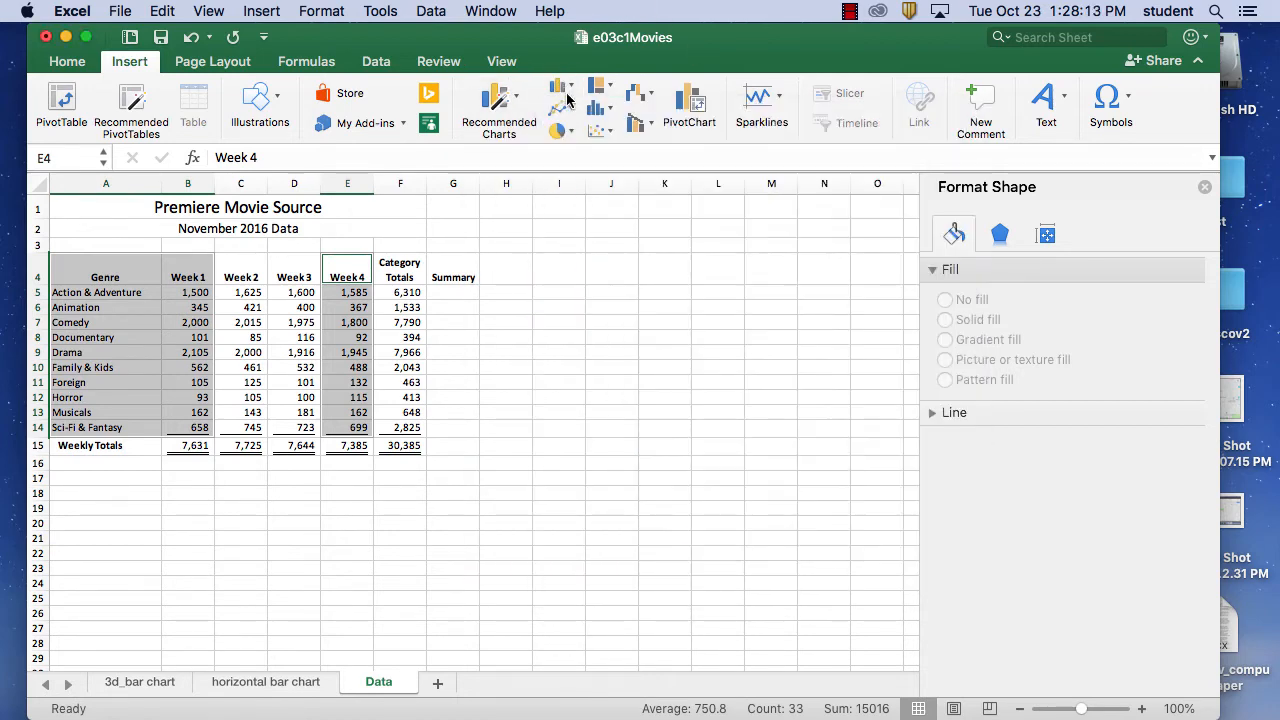
Step: Insert a 100% stacked line chart with markers, place it beside the table and enlarge it to about 4.38" high by 5.55" wide
left_click(558, 108)
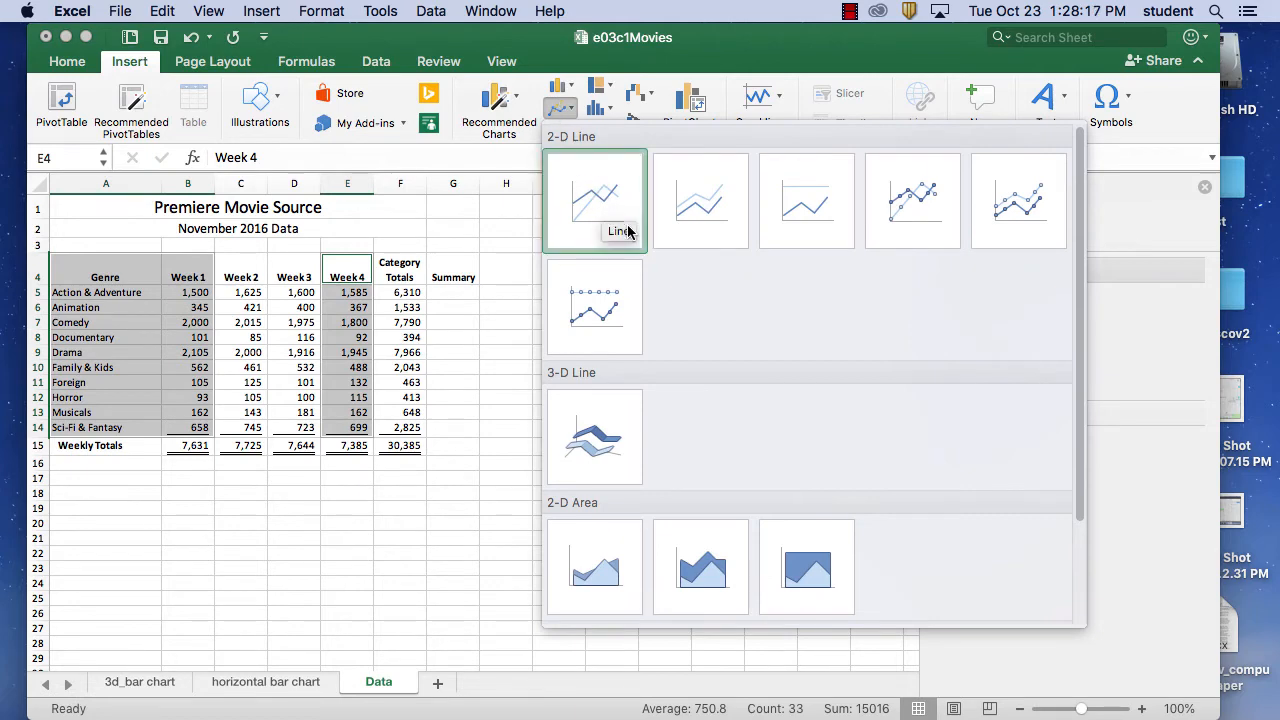
left_click(601, 300)
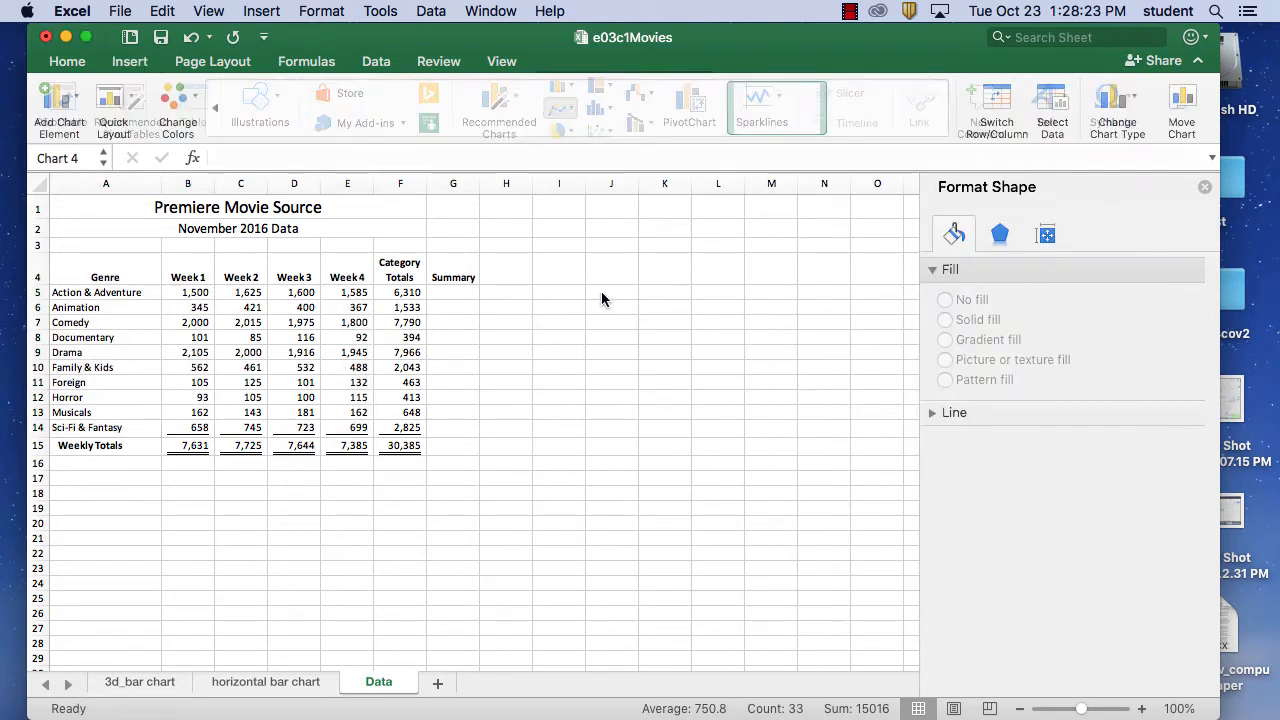
left_click_drag(583, 351, 761, 266)
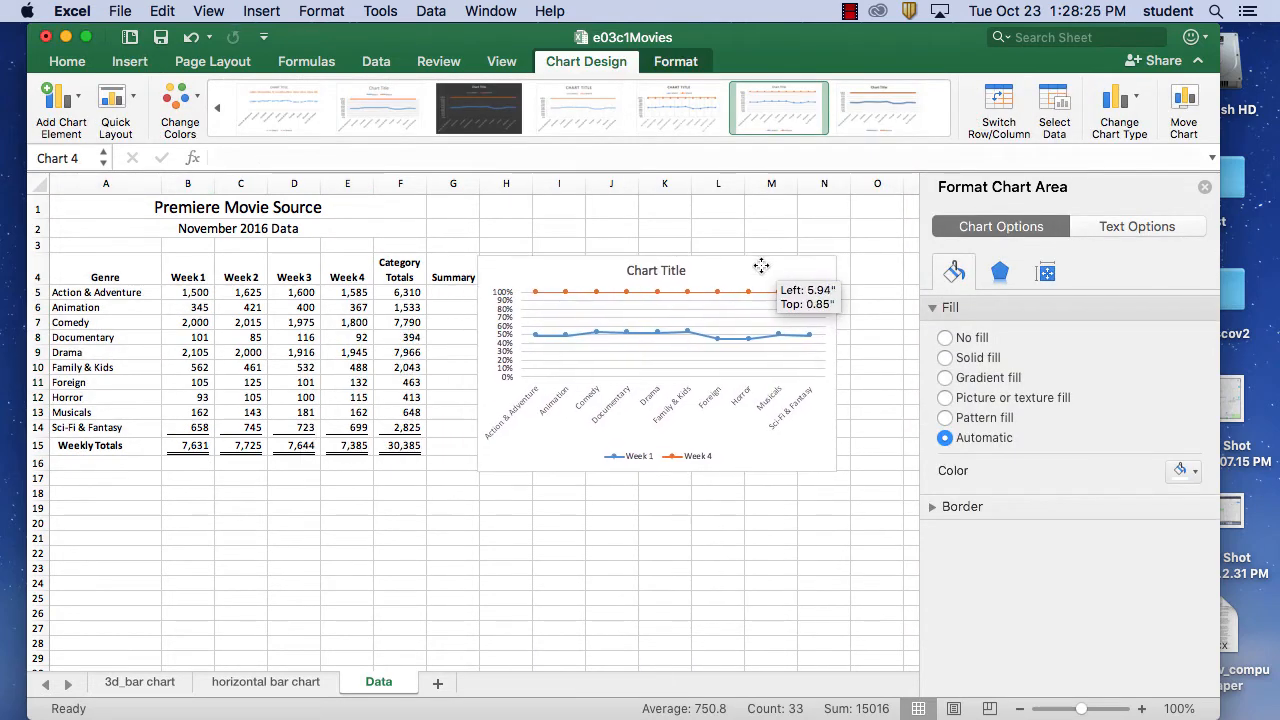
left_click_drag(837, 474, 877, 573)
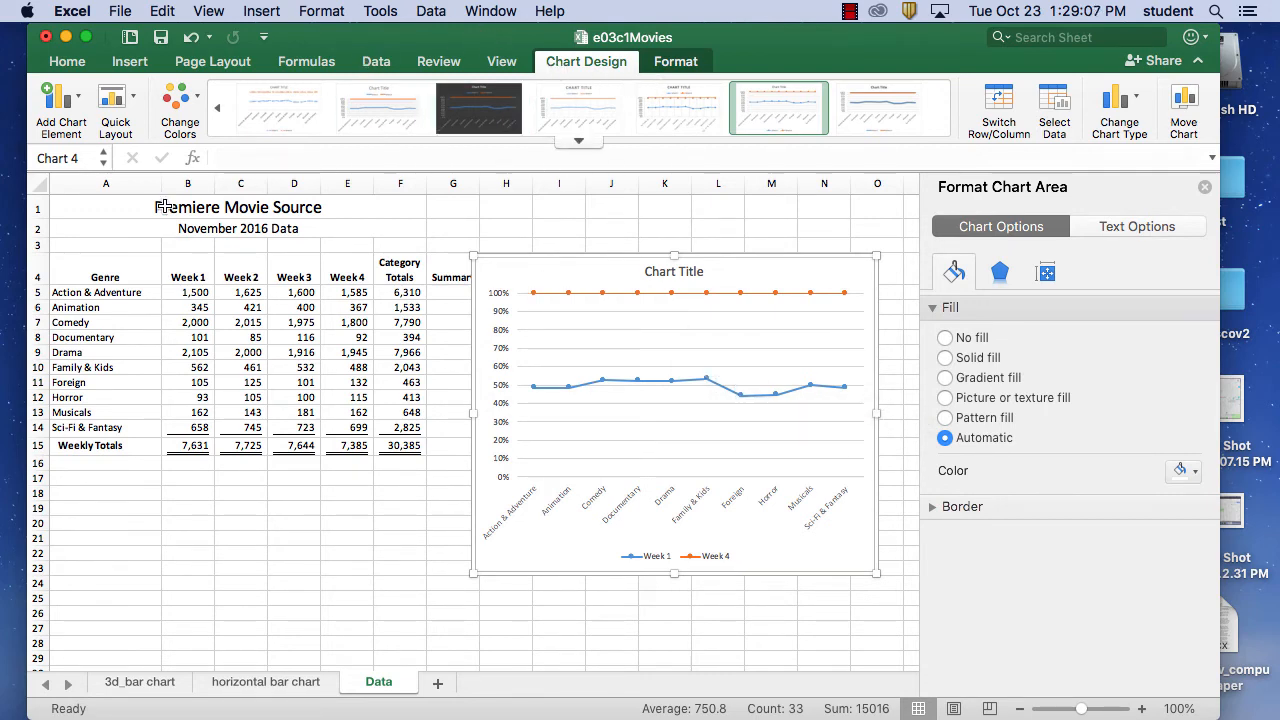
Step: Change the chart on the Data sheet from a line chart to a 2-D clustered column chart
left_click(139, 65)
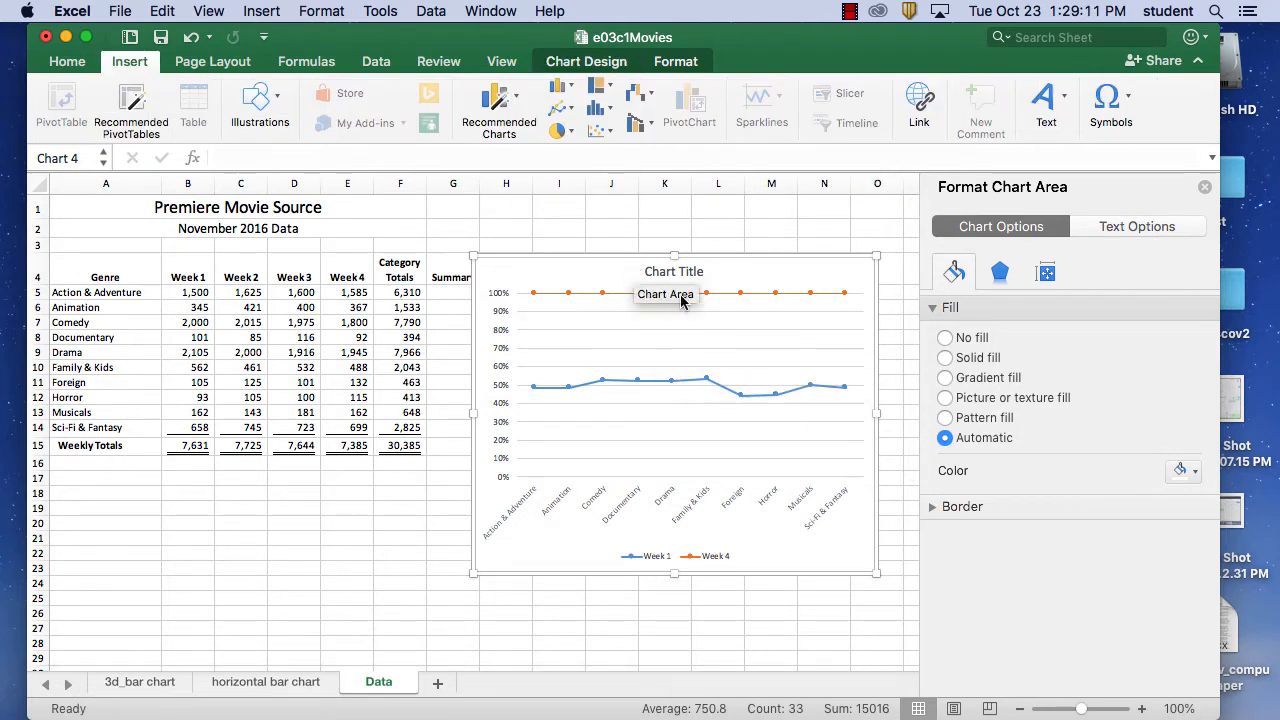
left_click(679, 62)
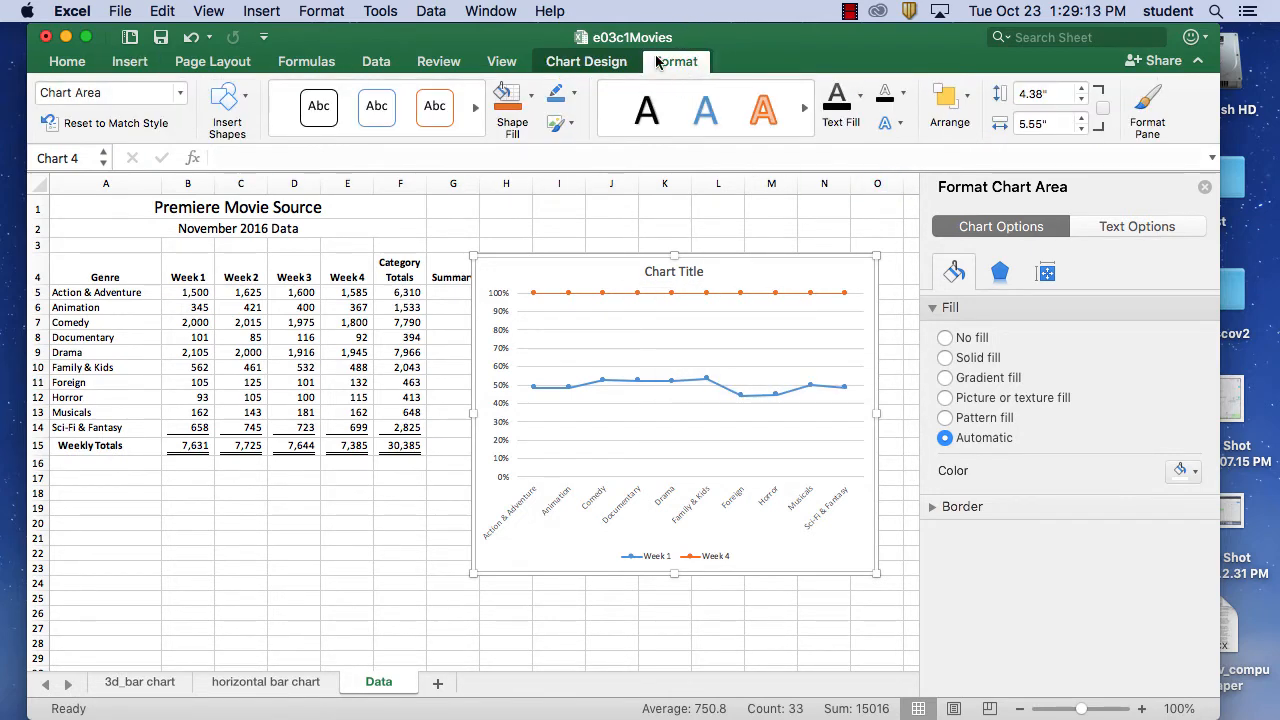
left_click(600, 63)
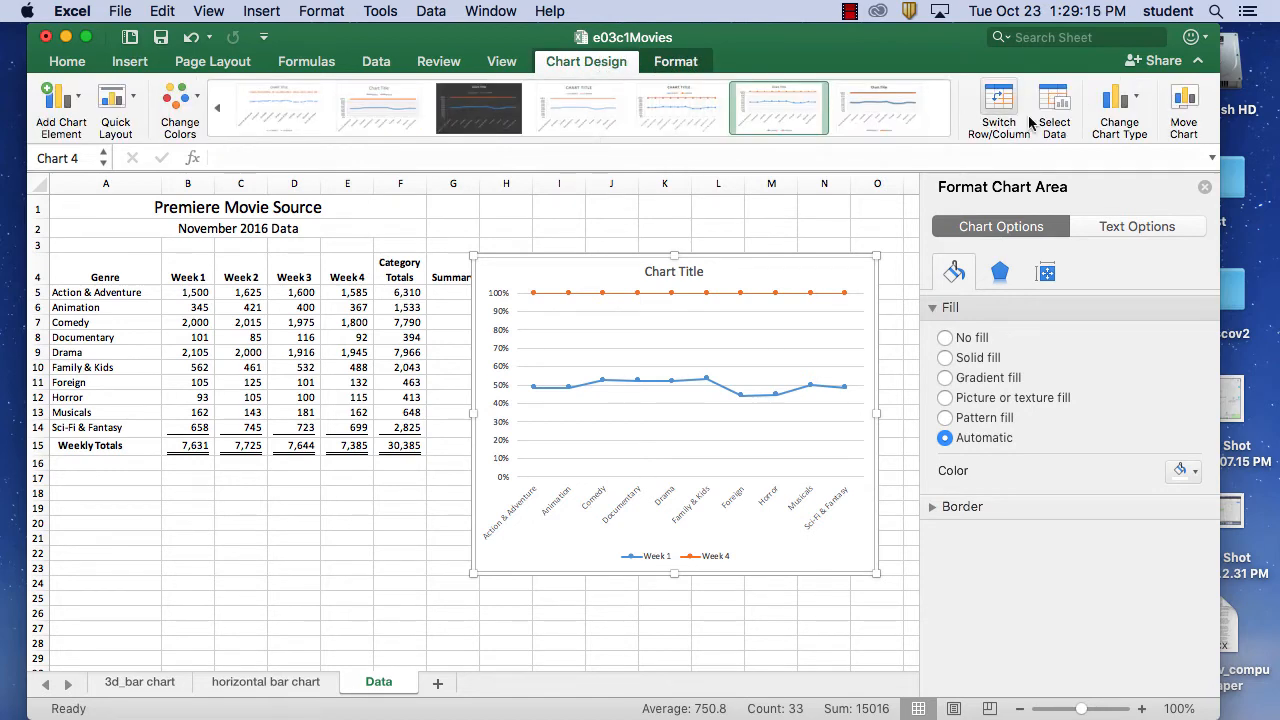
left_click(1143, 97)
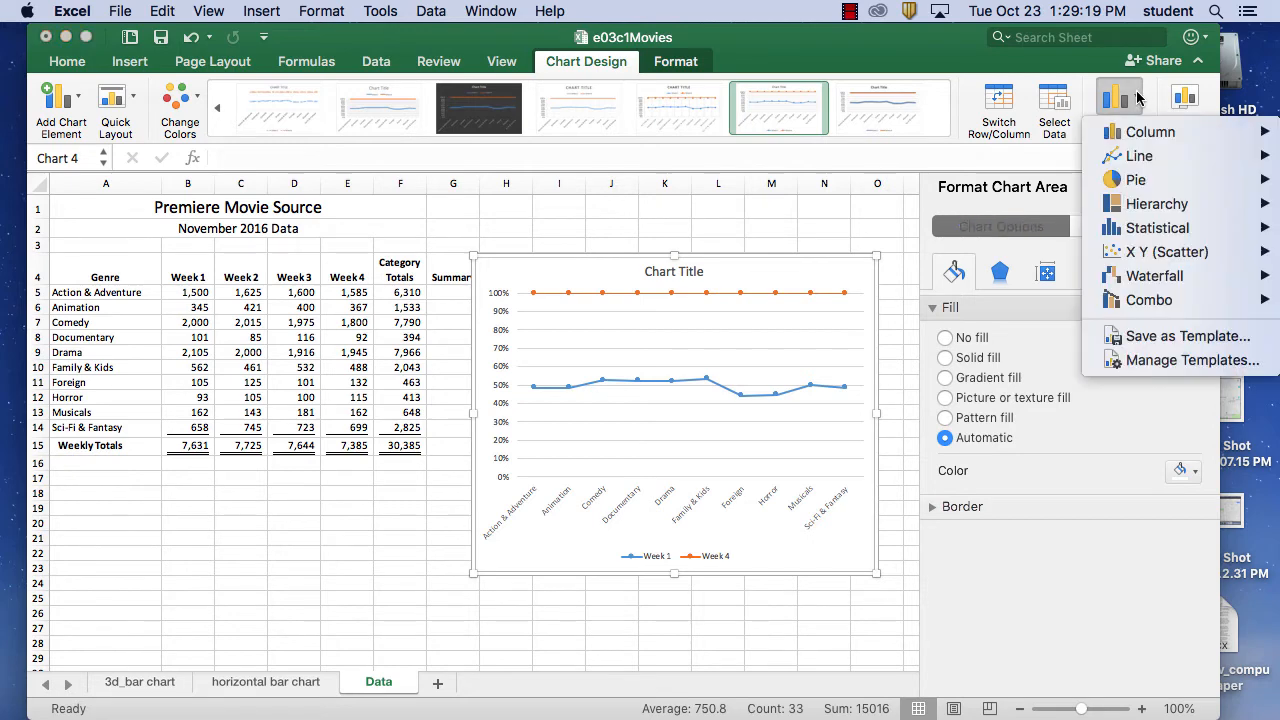
mouse_move(1121, 150)
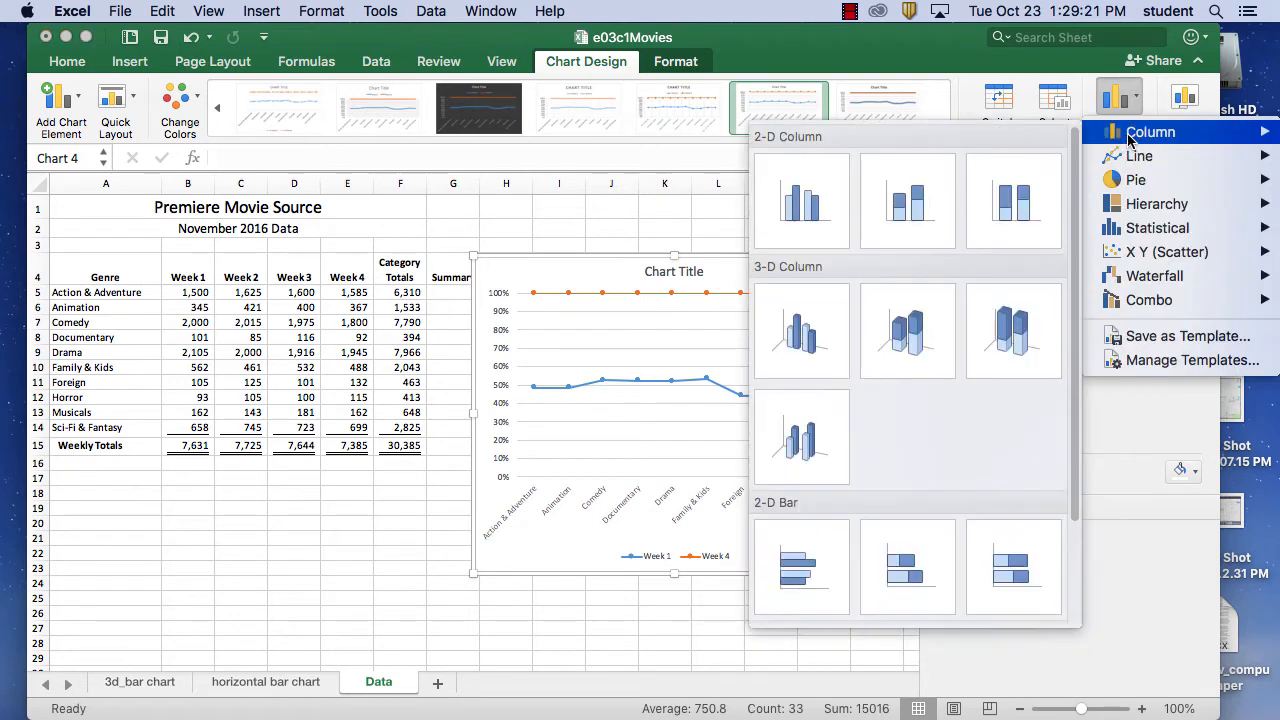
left_click(808, 228)
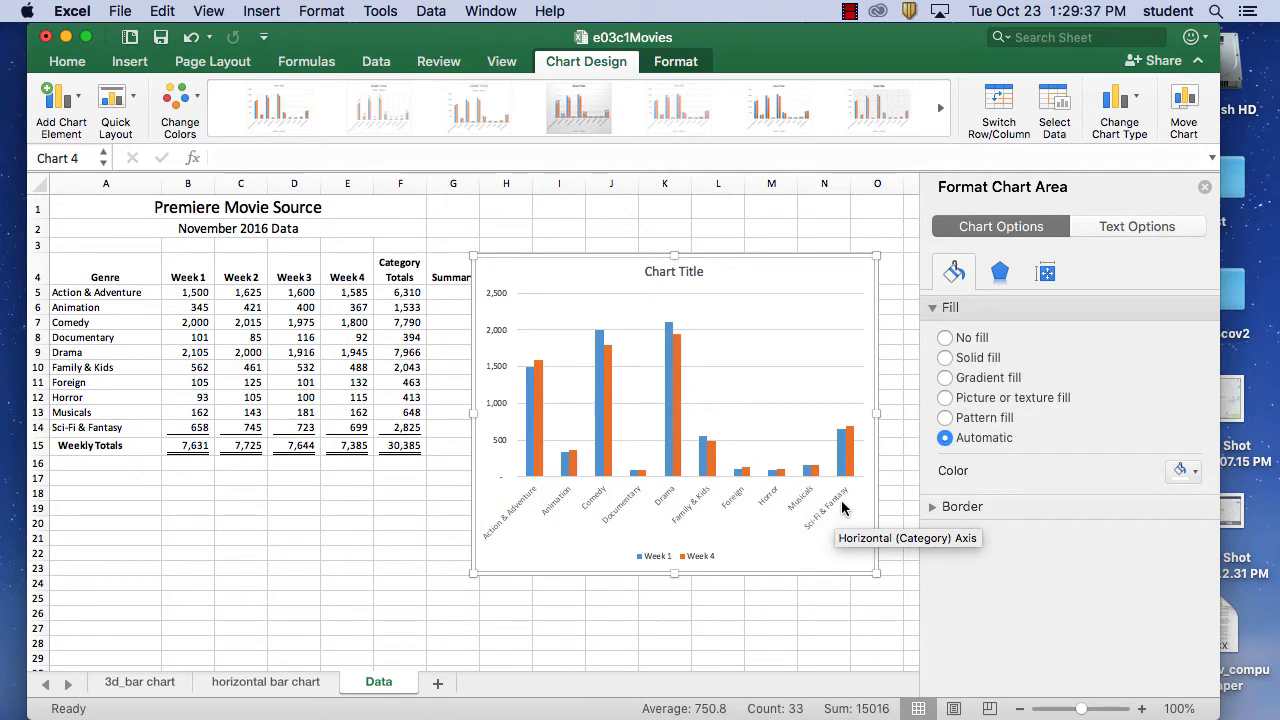
Step: Try the chart as a 2-D pie chart and as a treemap
left_click(1133, 104)
mouse_move(1135, 180)
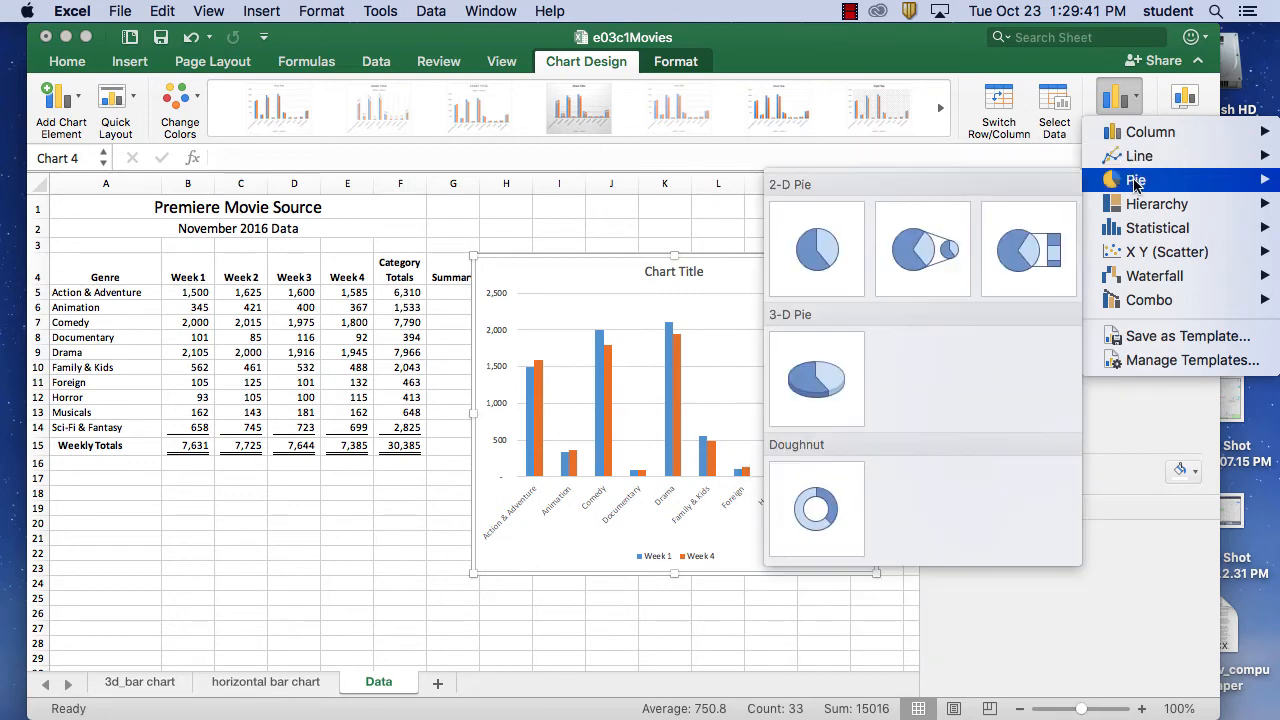
left_click(832, 251)
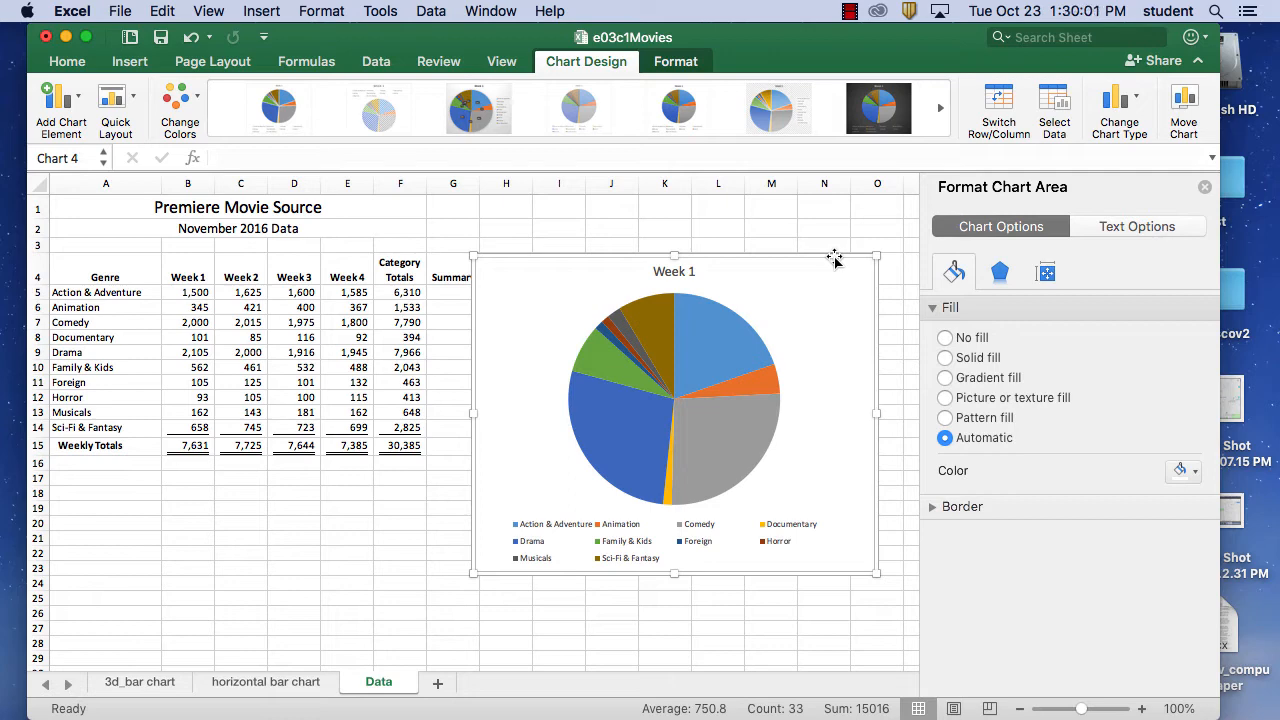
left_click(1120, 105)
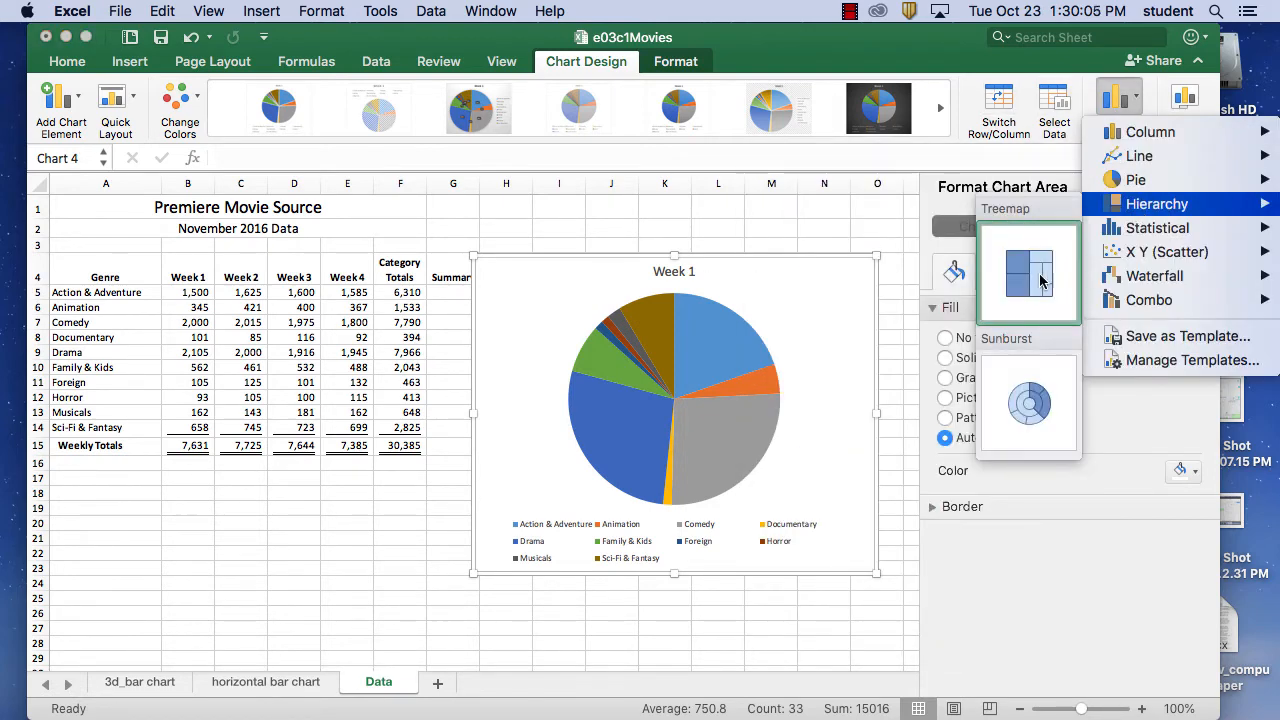
left_click(1040, 280)
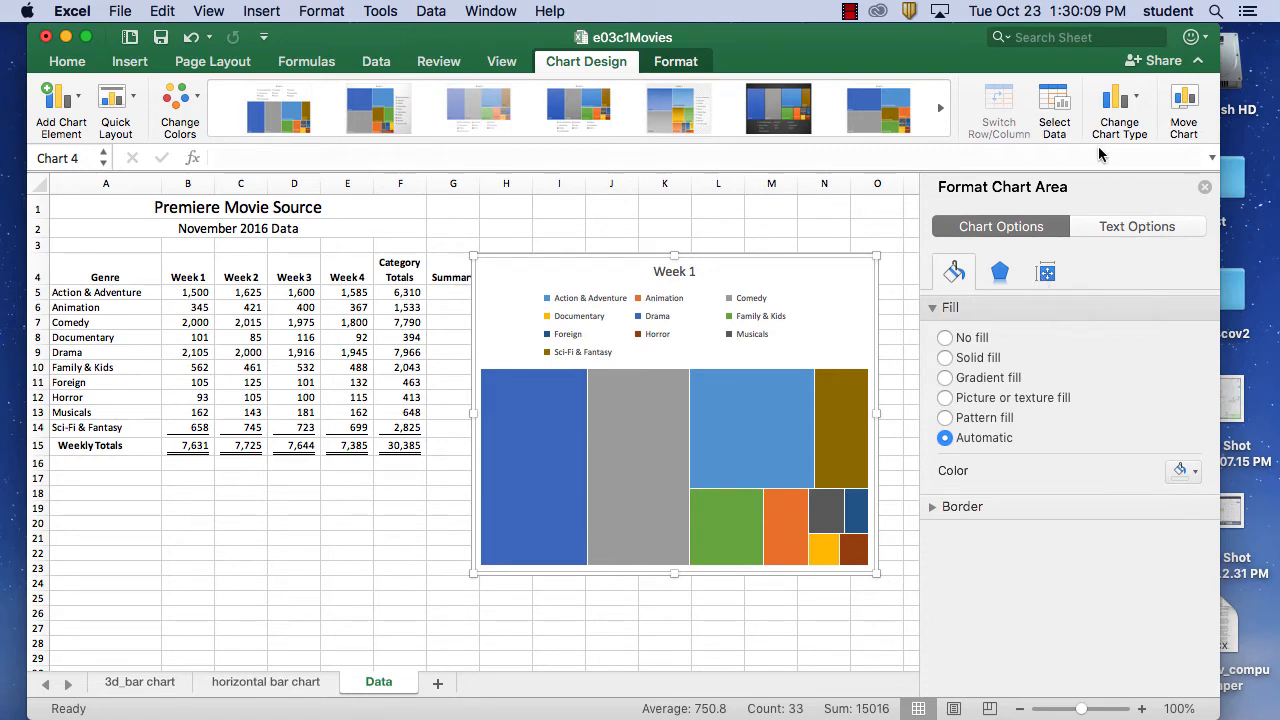
Step: Change the treemap to a histogram and switch that to a 3-D column chart
left_click(1118, 100)
mouse_move(1145, 228)
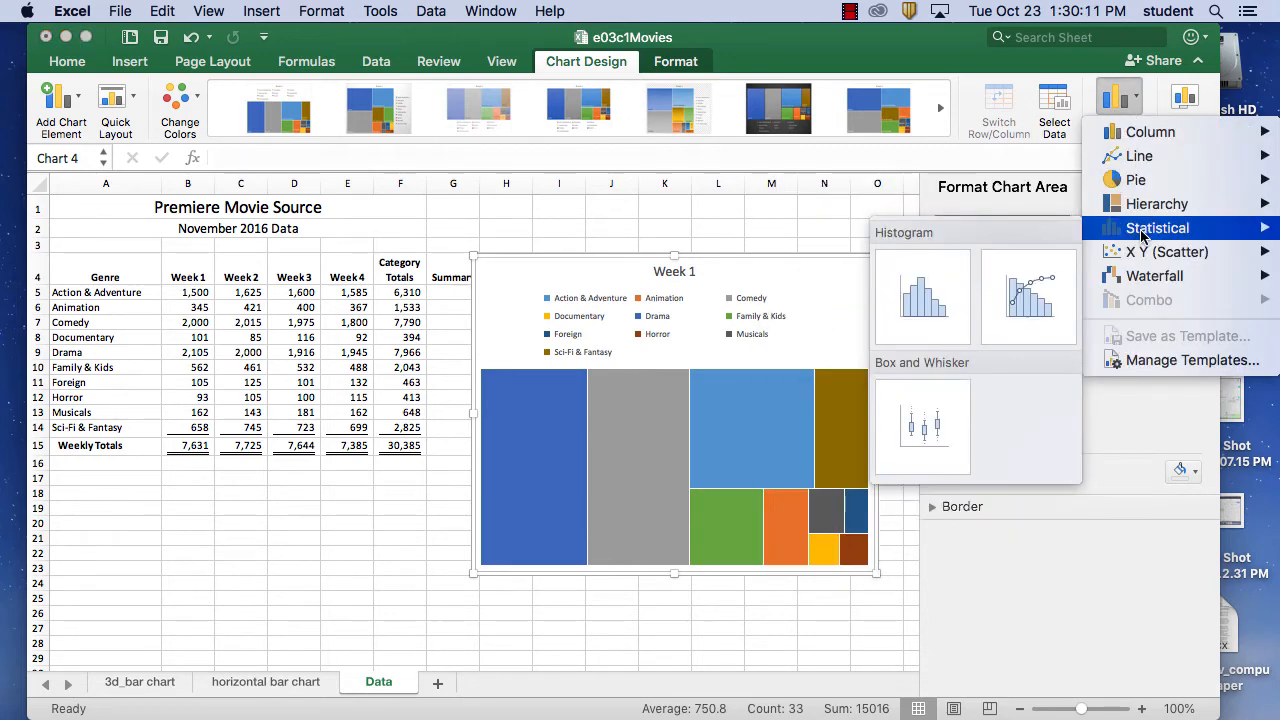
left_click(939, 295)
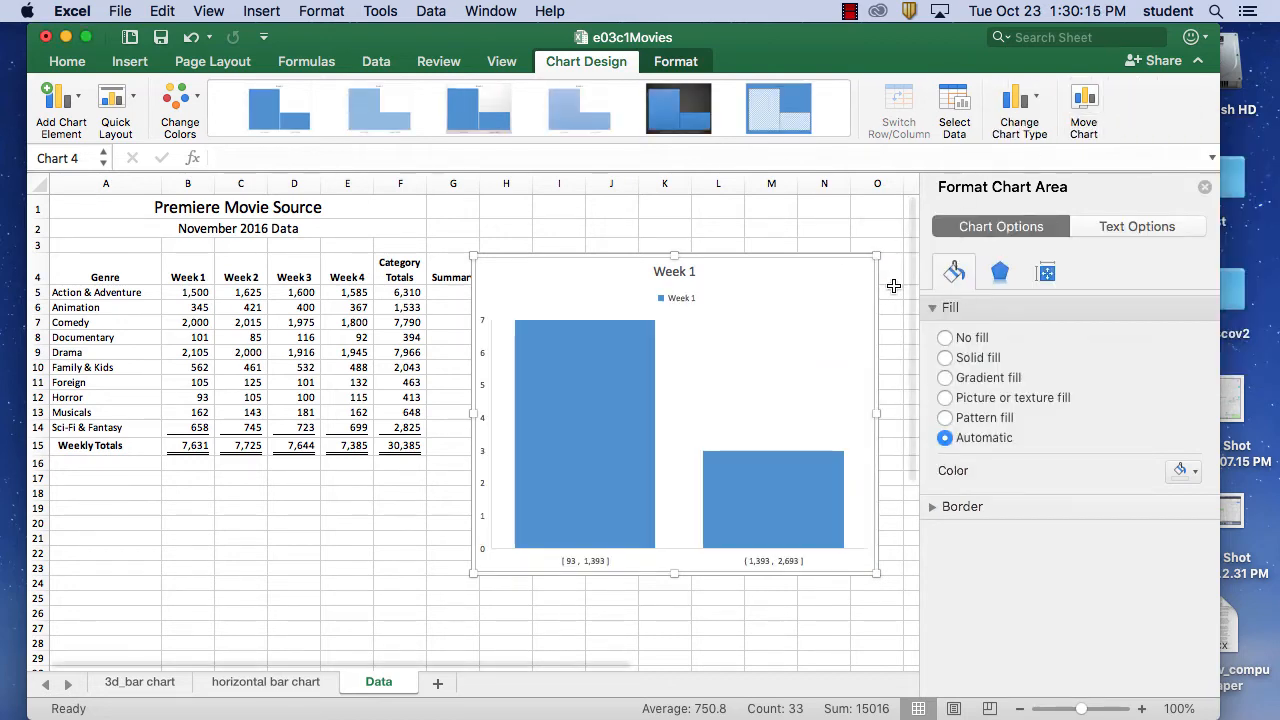
left_click(1017, 100)
mouse_move(1060, 132)
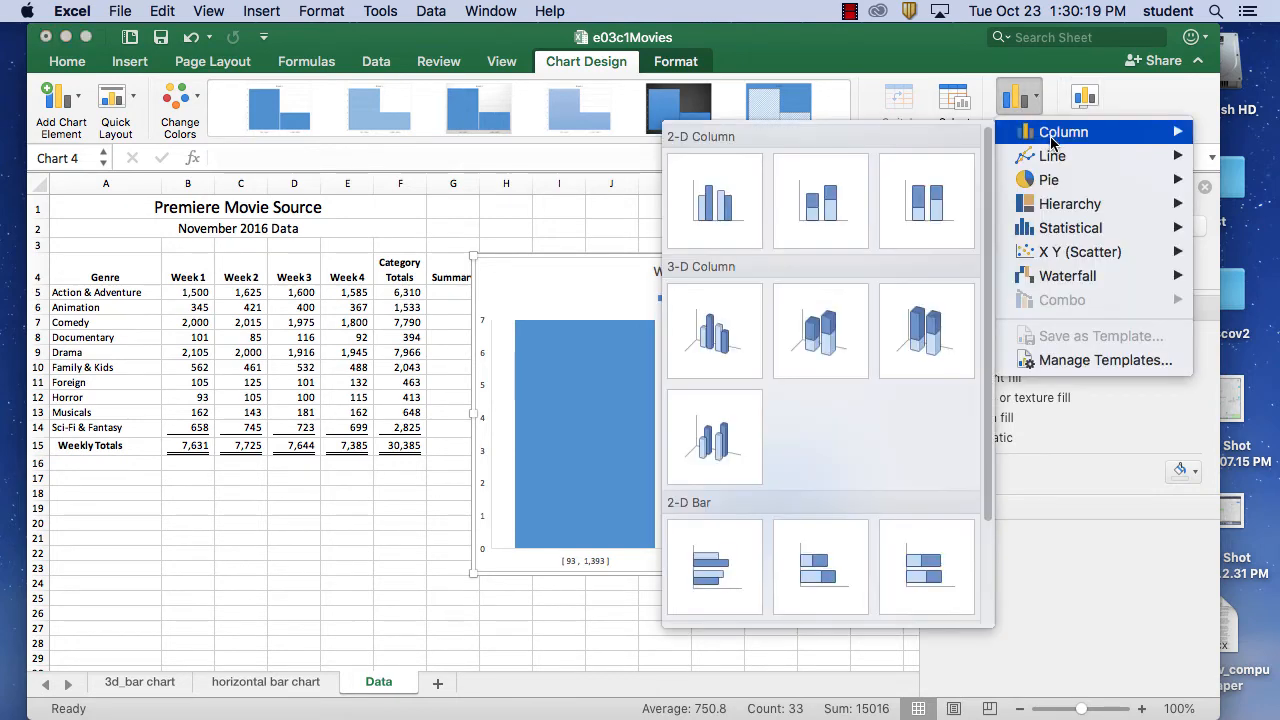
left_click(724, 452)
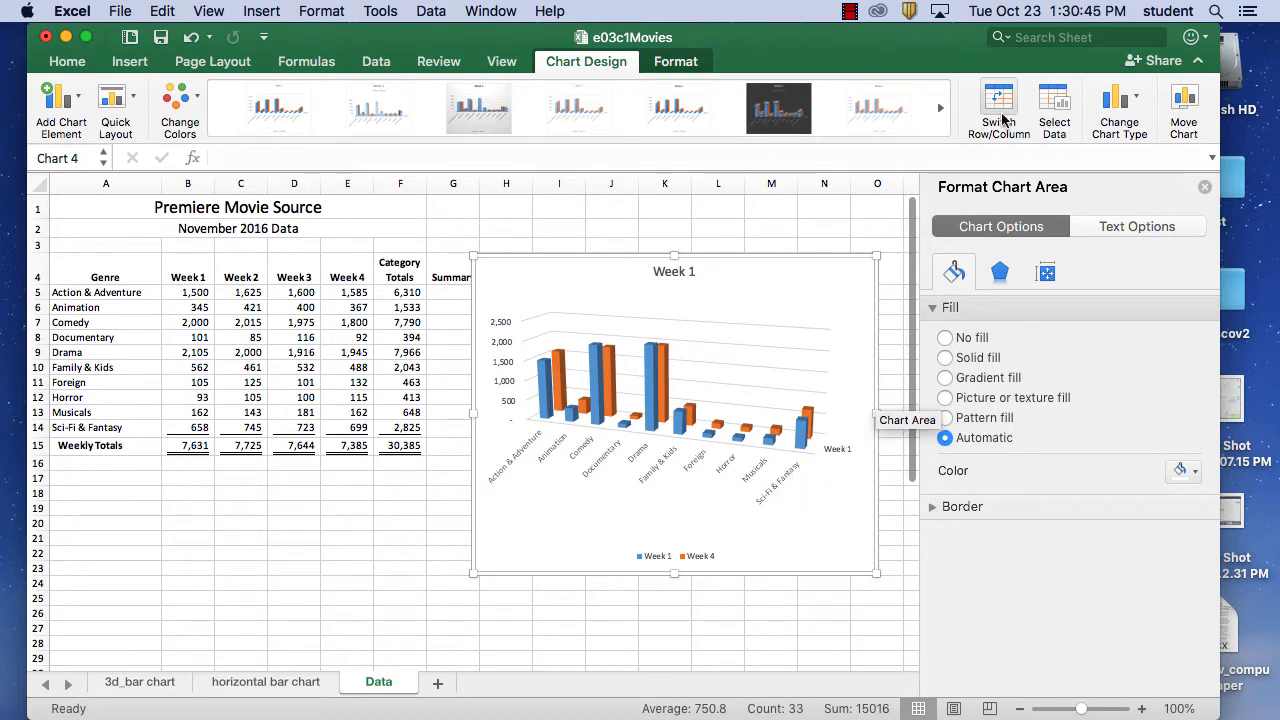
Step: Change the 3-D column chart to a waterfall chart
left_click(1122, 105)
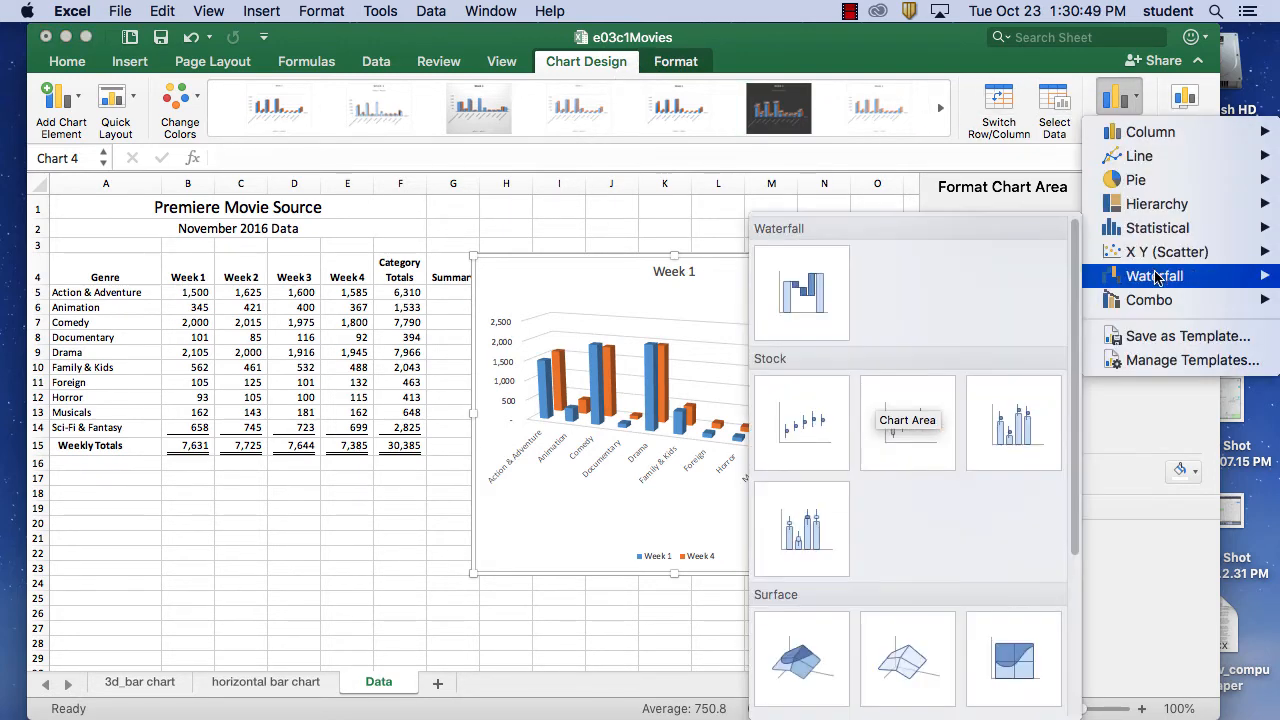
mouse_move(1155, 283)
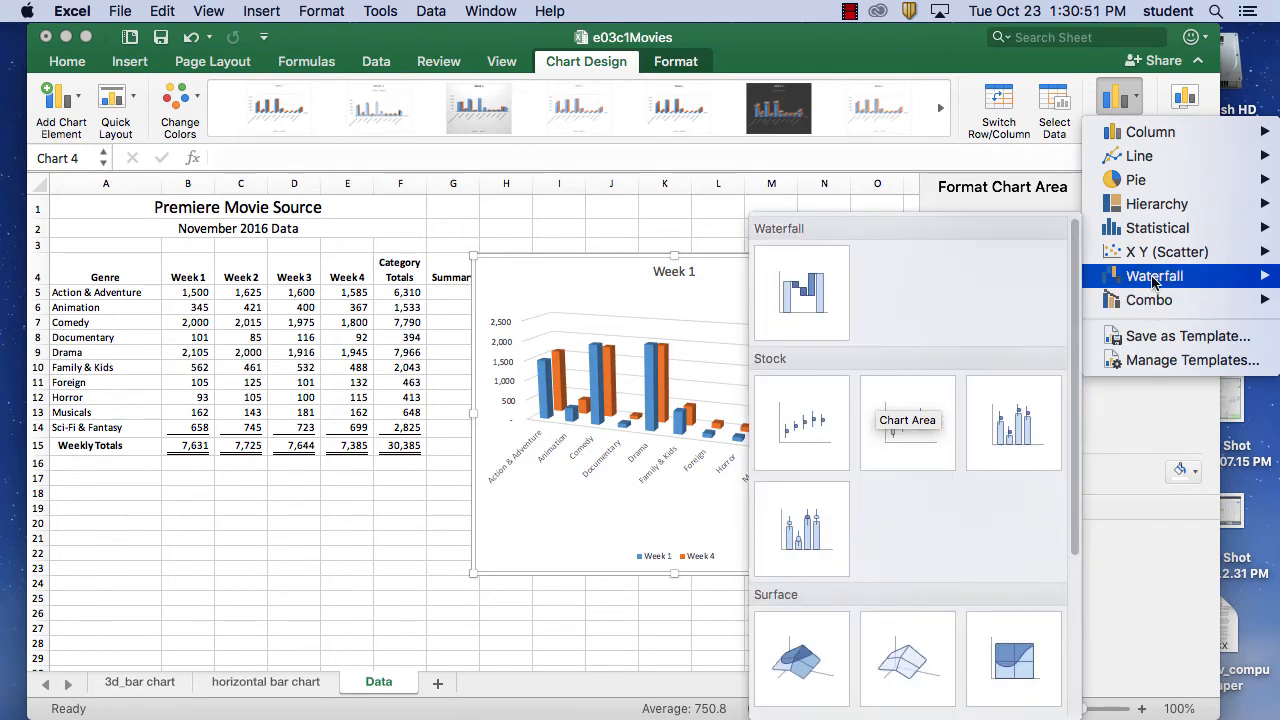
left_click(805, 295)
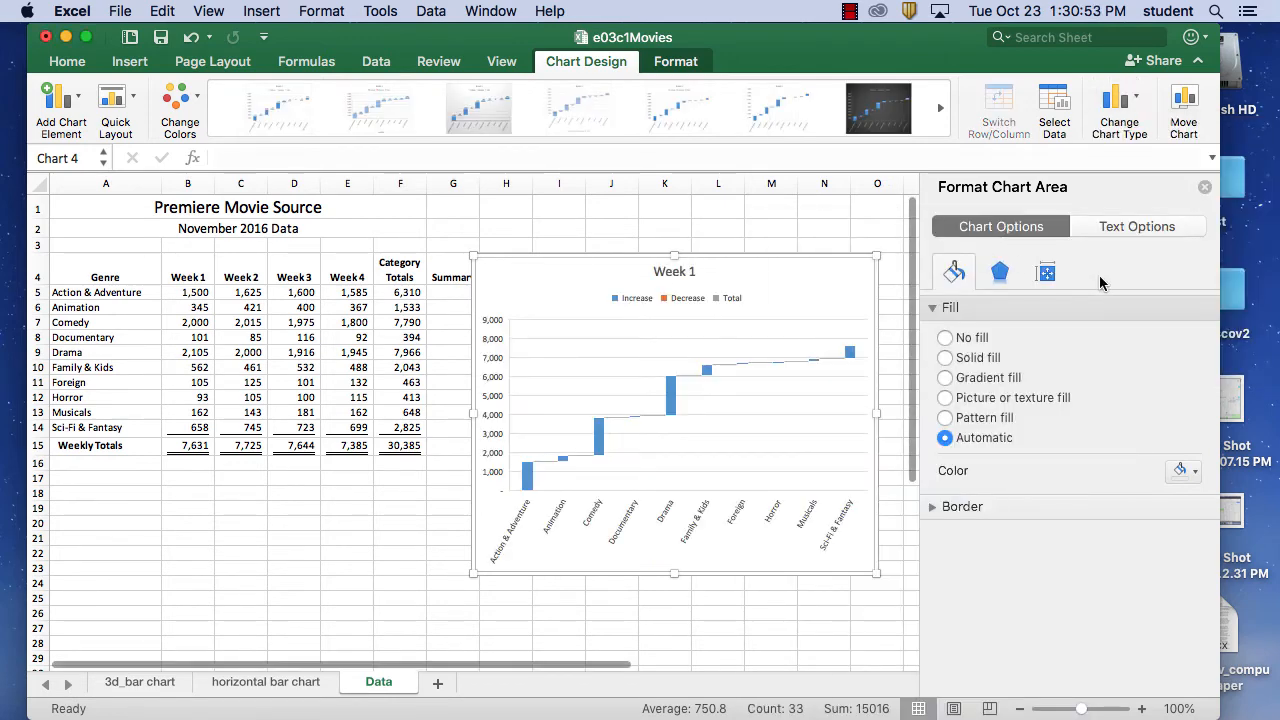
Step: Change the waterfall chart on the Data sheet to a radar chart with markers
left_click(1105, 120)
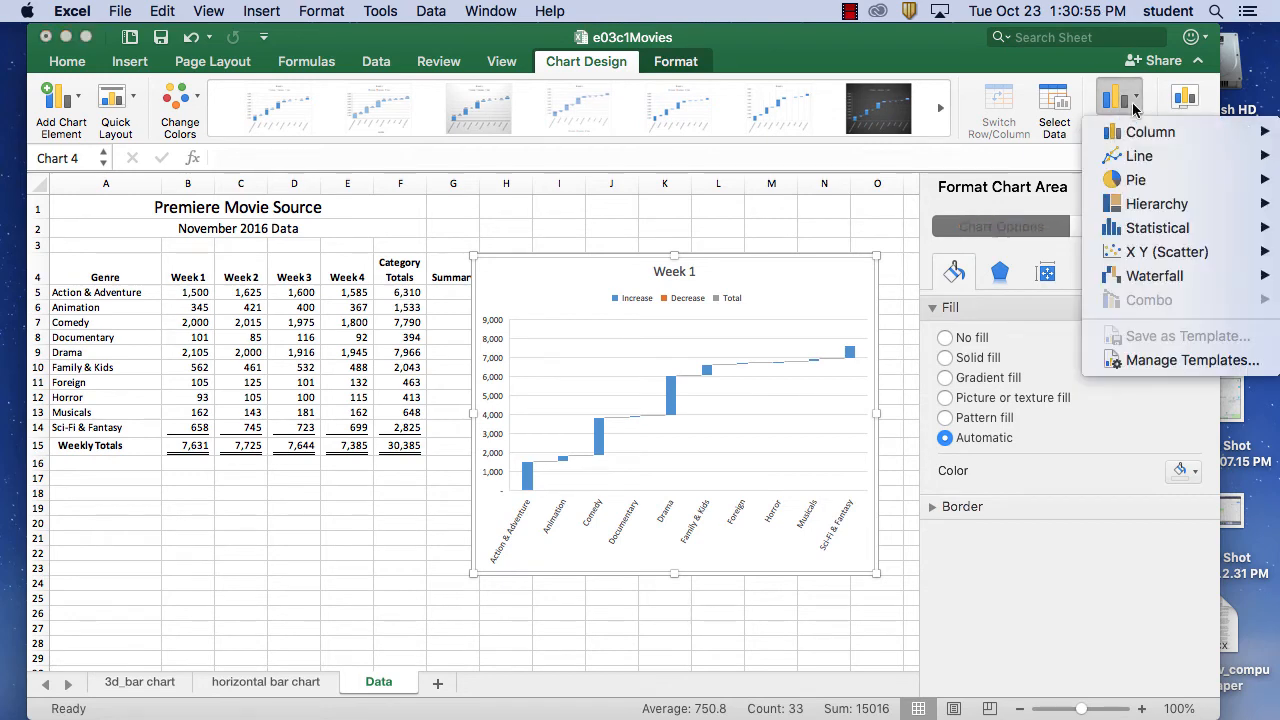
mouse_move(1150, 276)
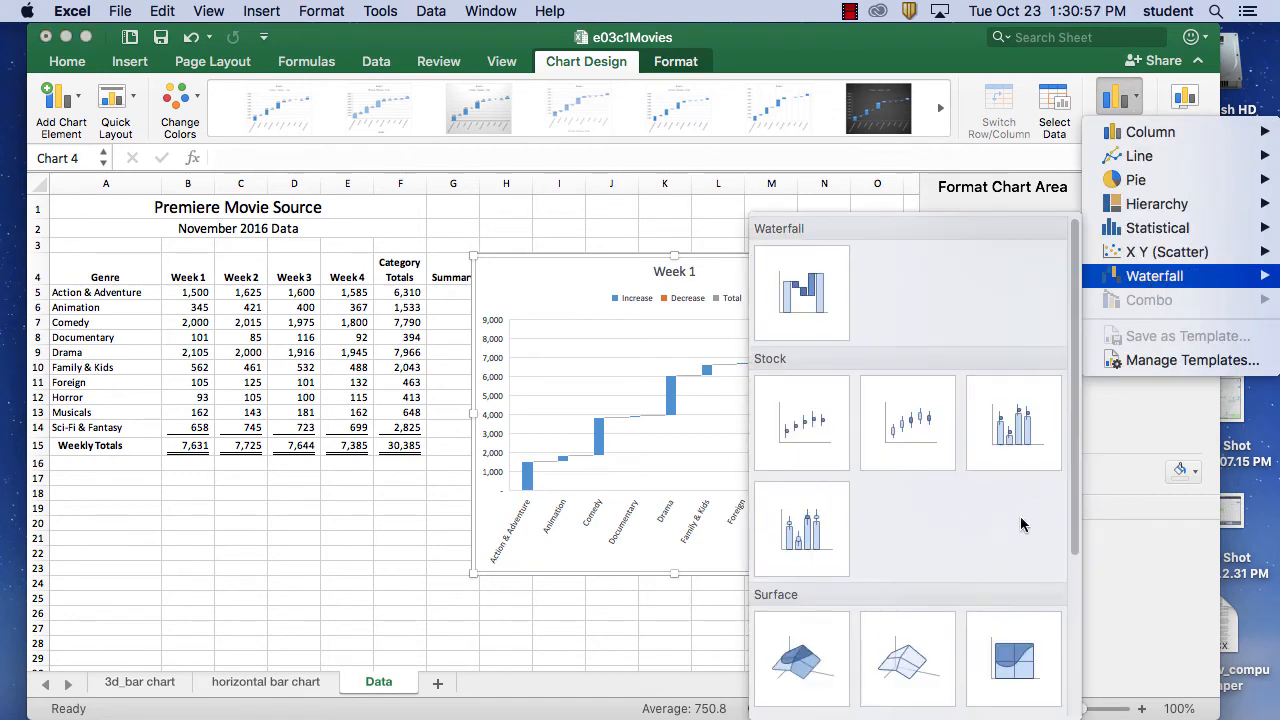
scroll(1020, 520, "down", 5)
left_click(914, 657)
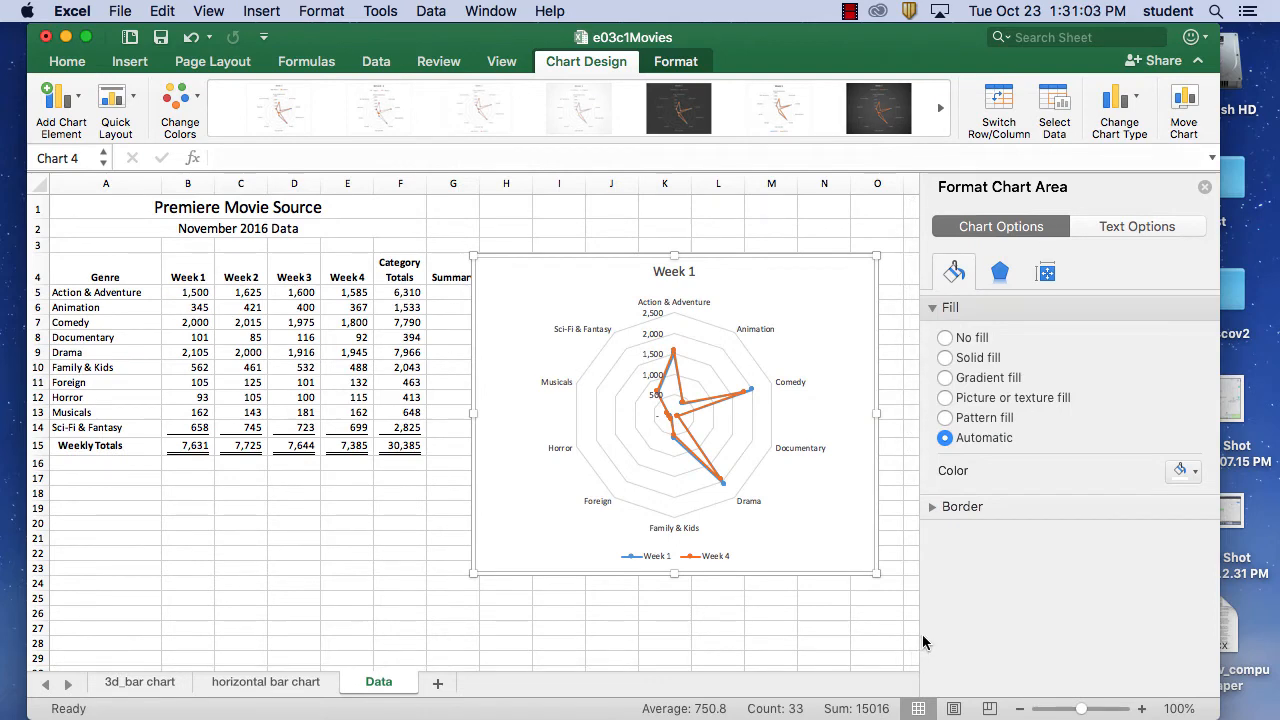
Step: Change the radar chart to a 2-D clustered column chart and enlarge it to about 5.5 inches high by 7 inches wide
left_click(1120, 100)
mouse_move(1140, 136)
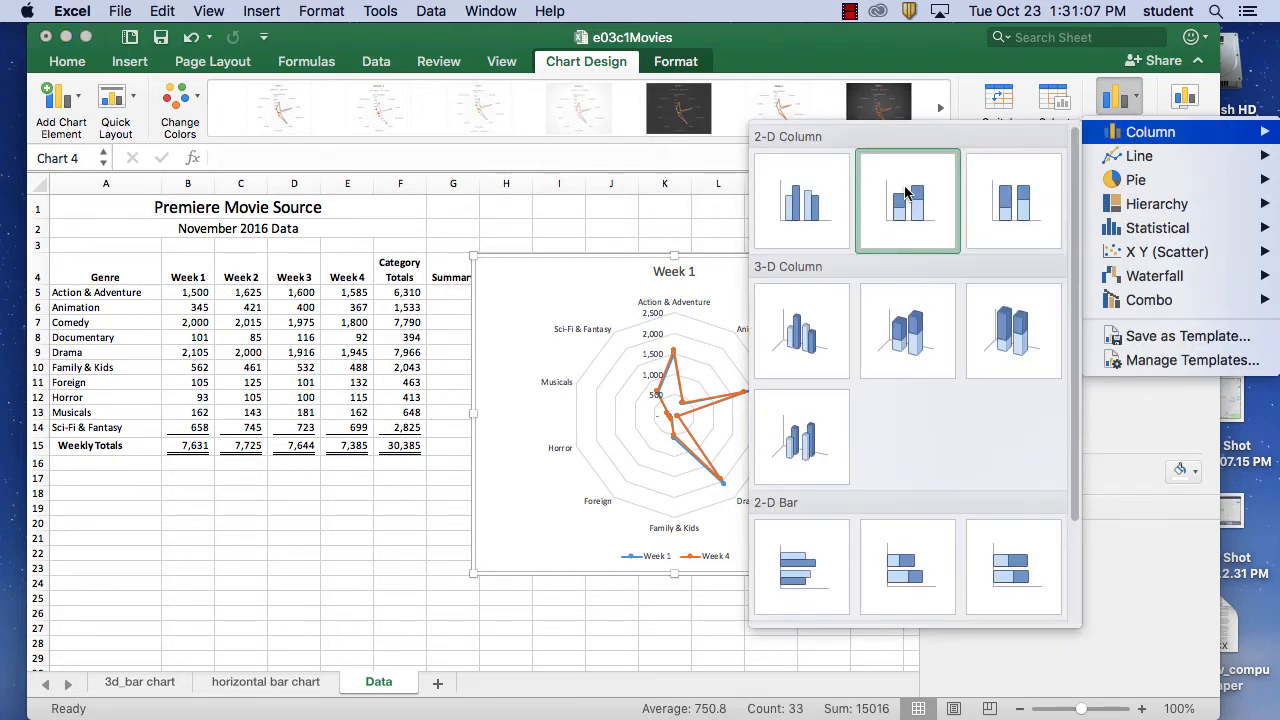
left_click(805, 228)
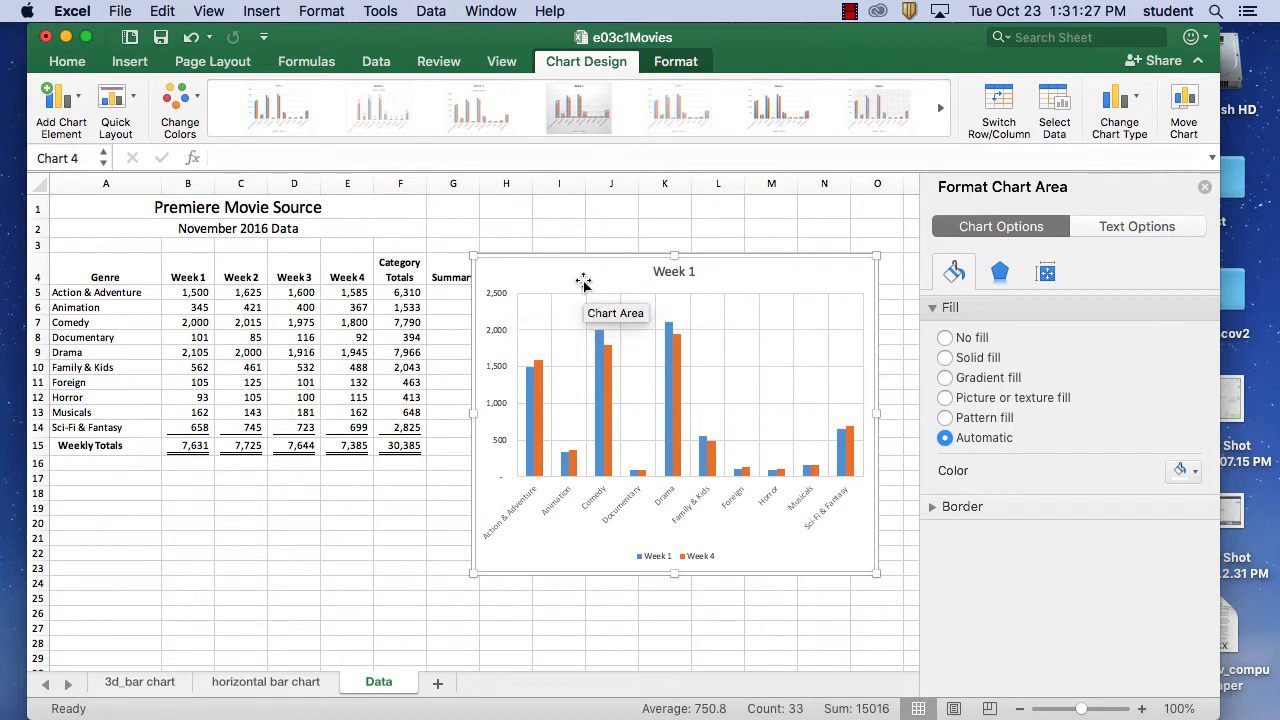
left_click_drag(473, 256, 403, 200)
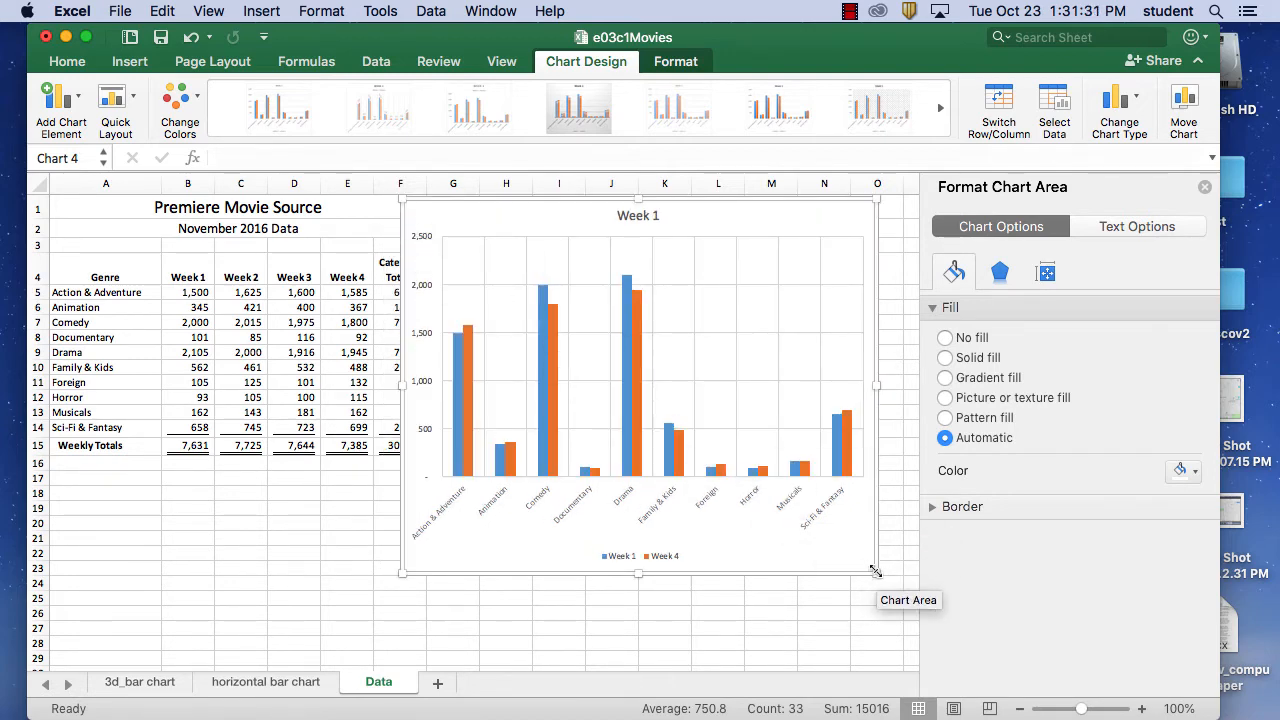
left_click_drag(866, 578, 909, 599)
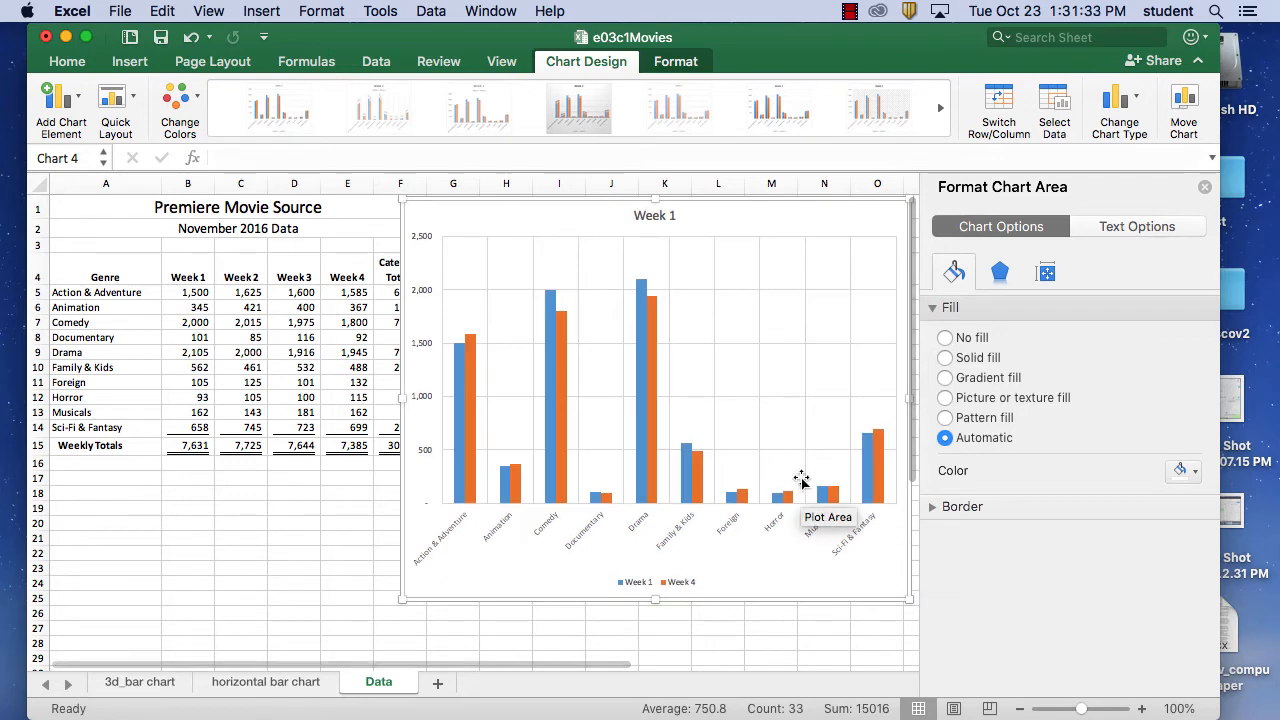
left_click(1108, 226)
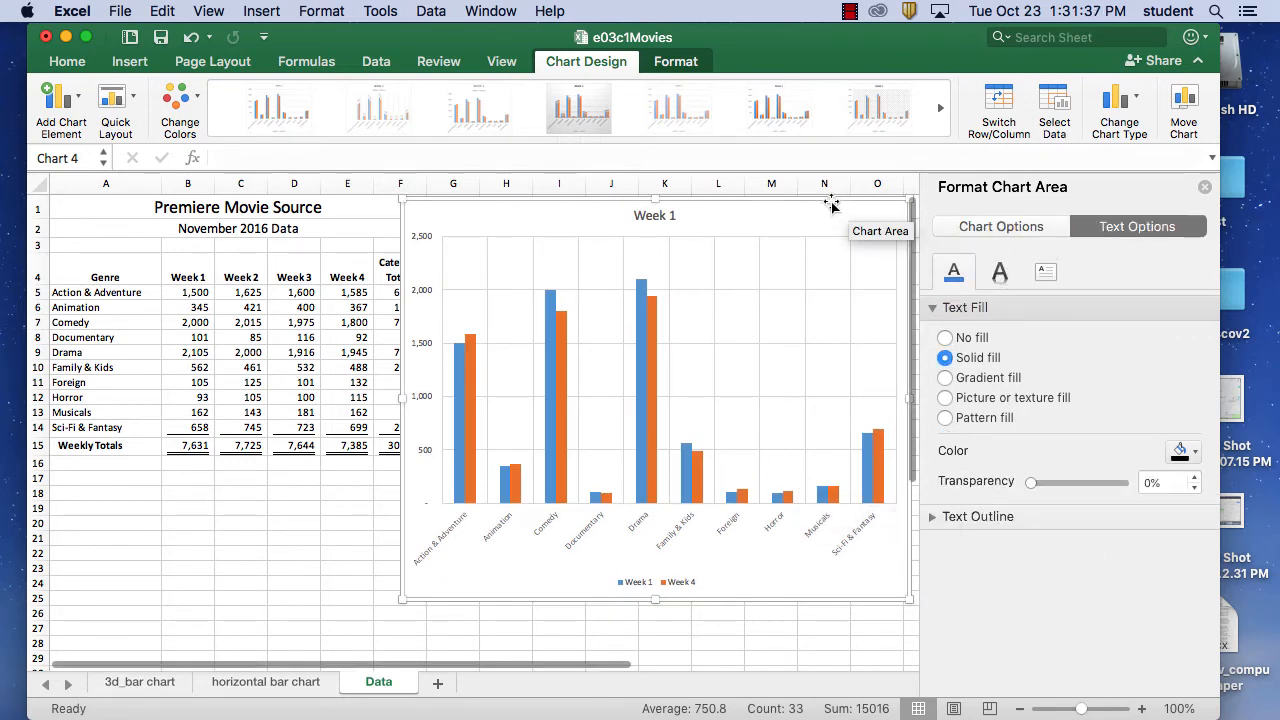
left_click(693, 63)
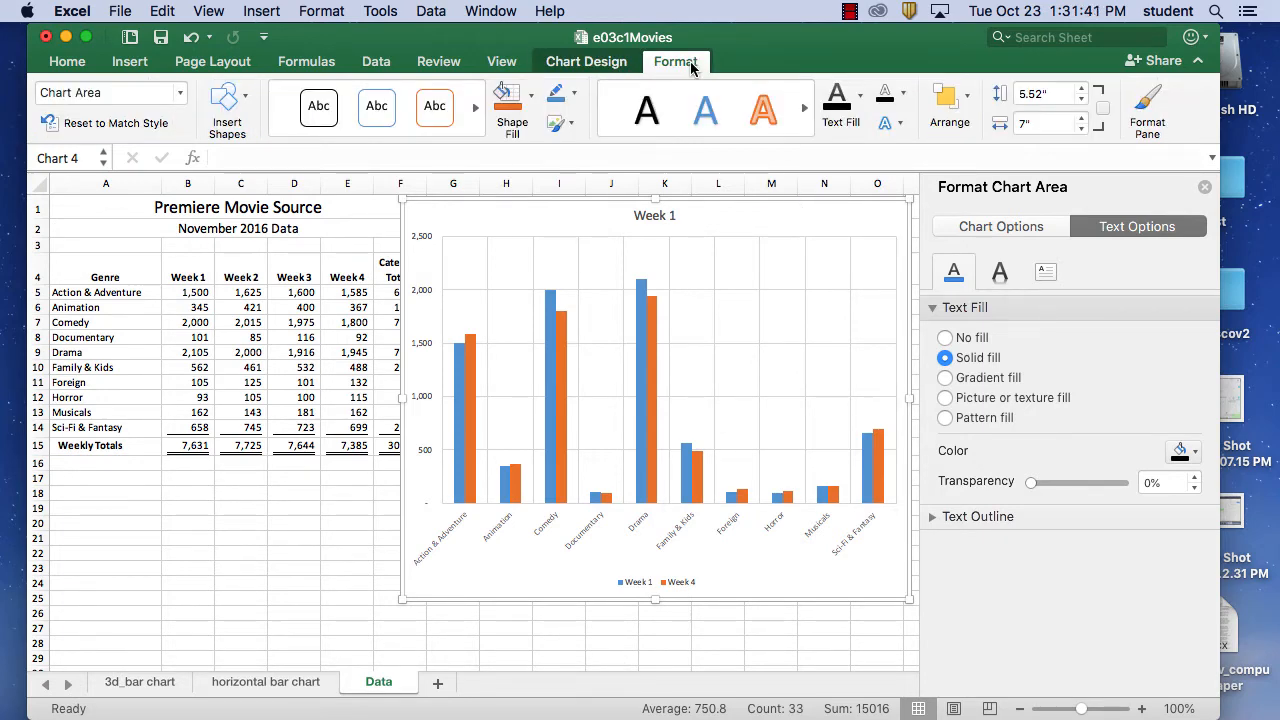
left_click(598, 63)
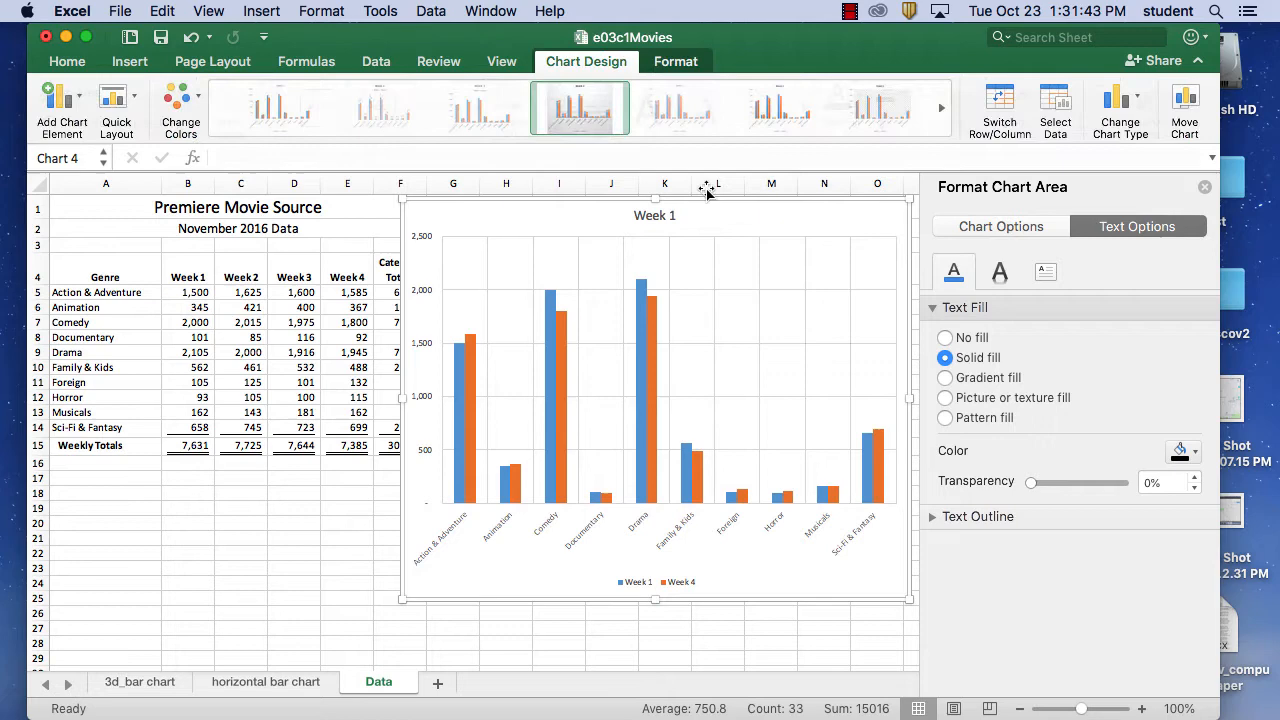
right_click(805, 228)
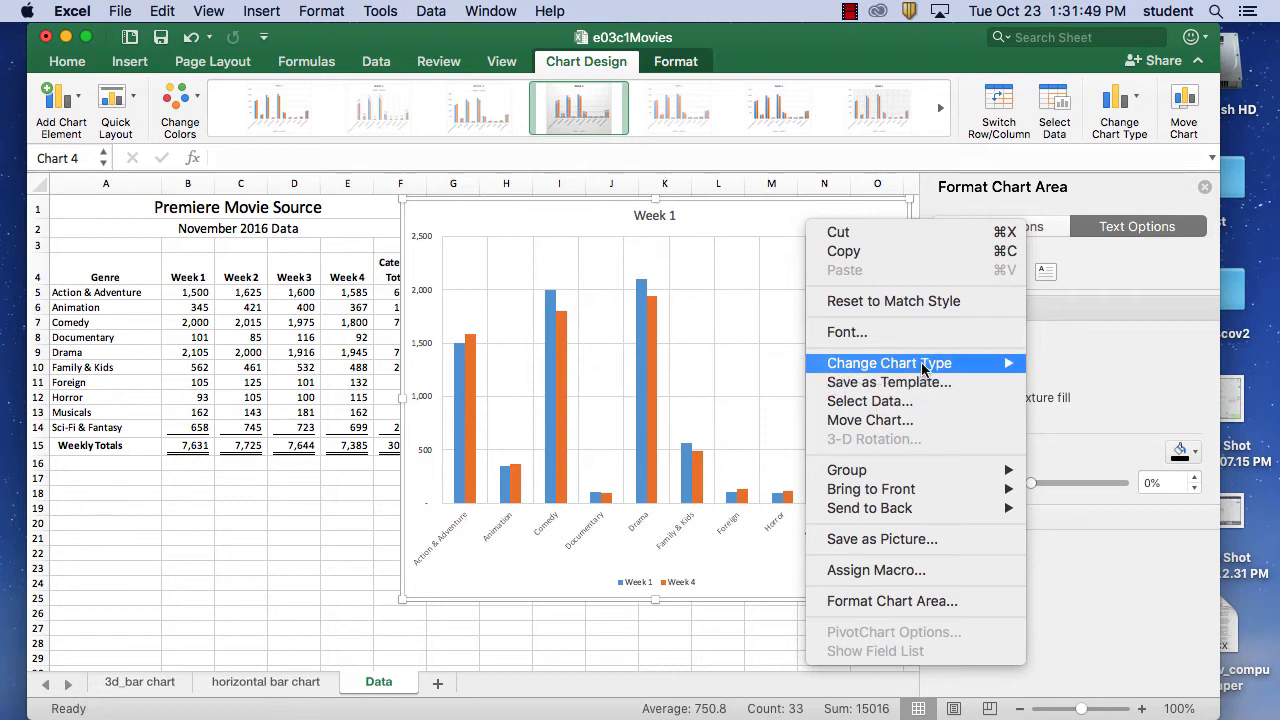
mouse_move(940, 470)
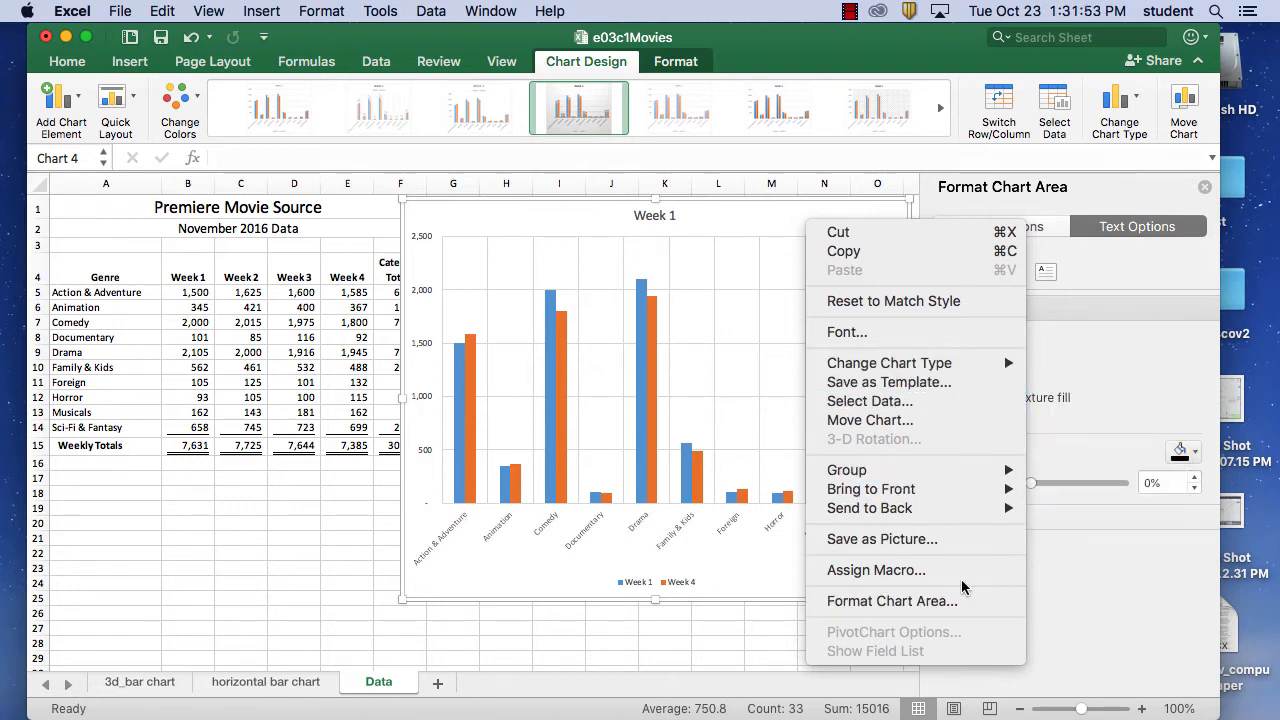
left_click(747, 218)
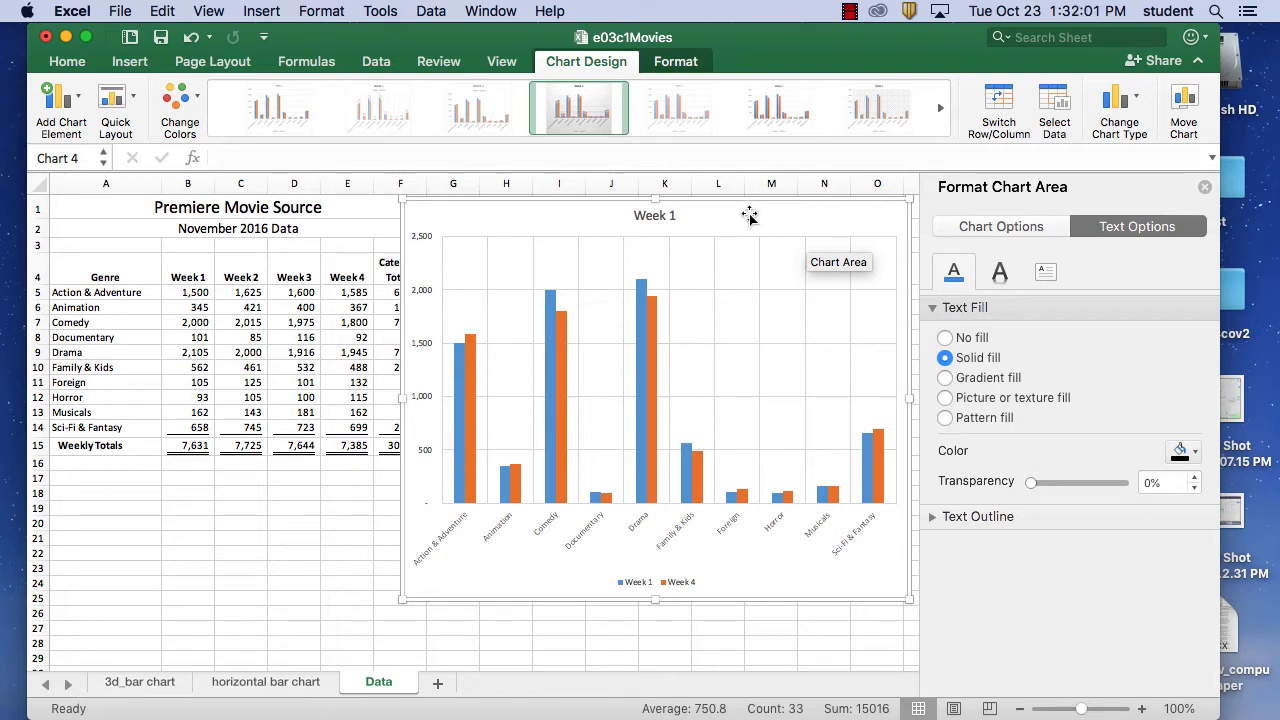
Step: Move the Week 1 chart left across the sheet so that it spans roughly columns D to M
left_click_drag(526, 214, 419, 219)
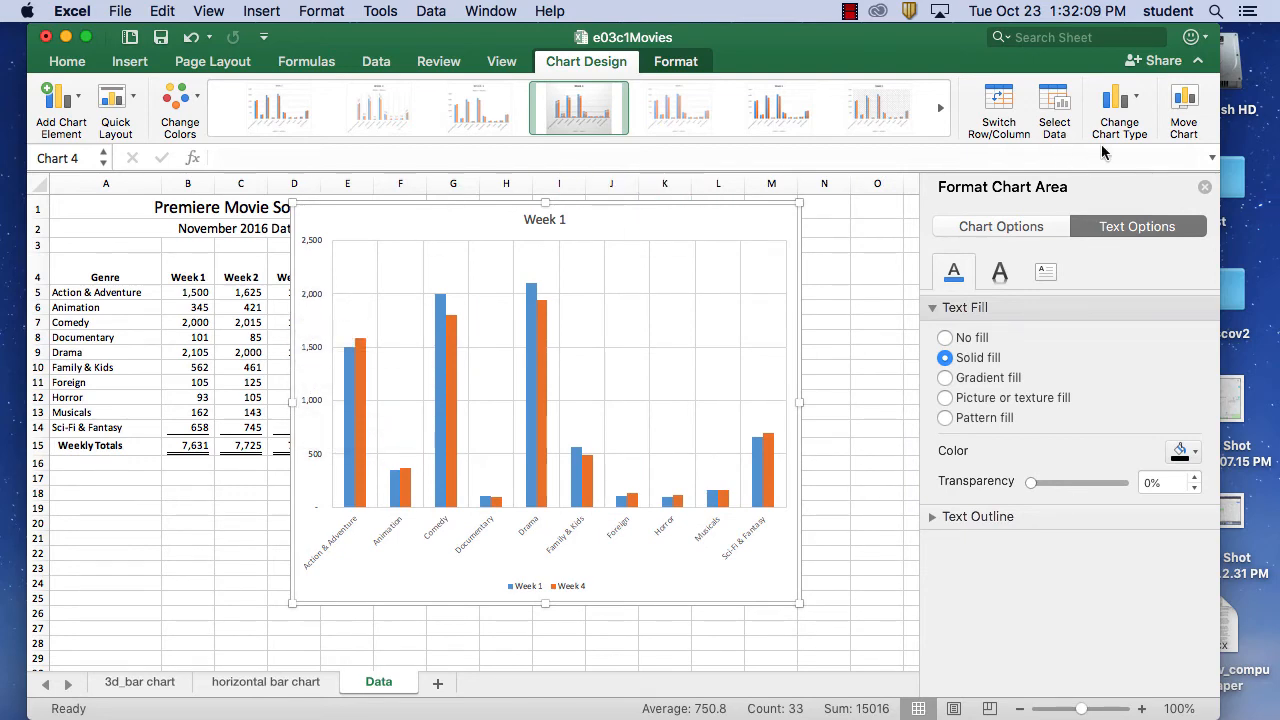
Step: Examine the available chart types and the context commands for the chart area and the vertical axis
left_click(1135, 101)
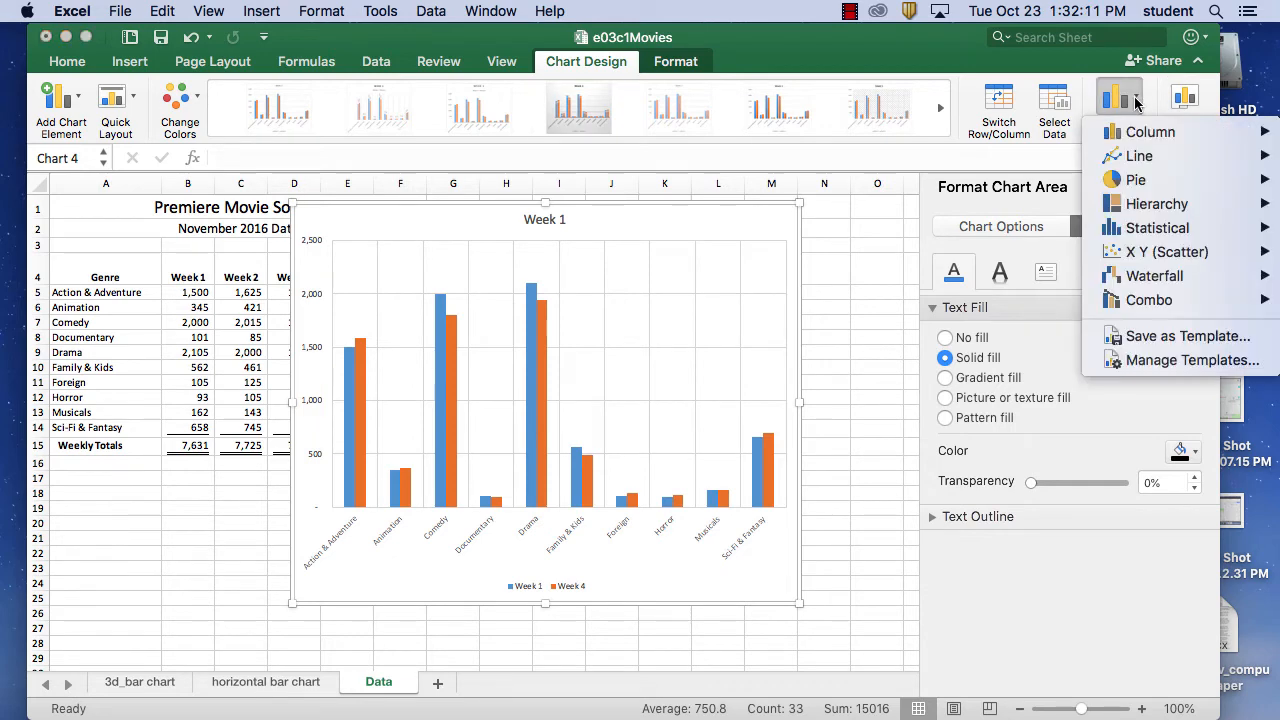
left_click(1135, 101)
right_click(688, 227)
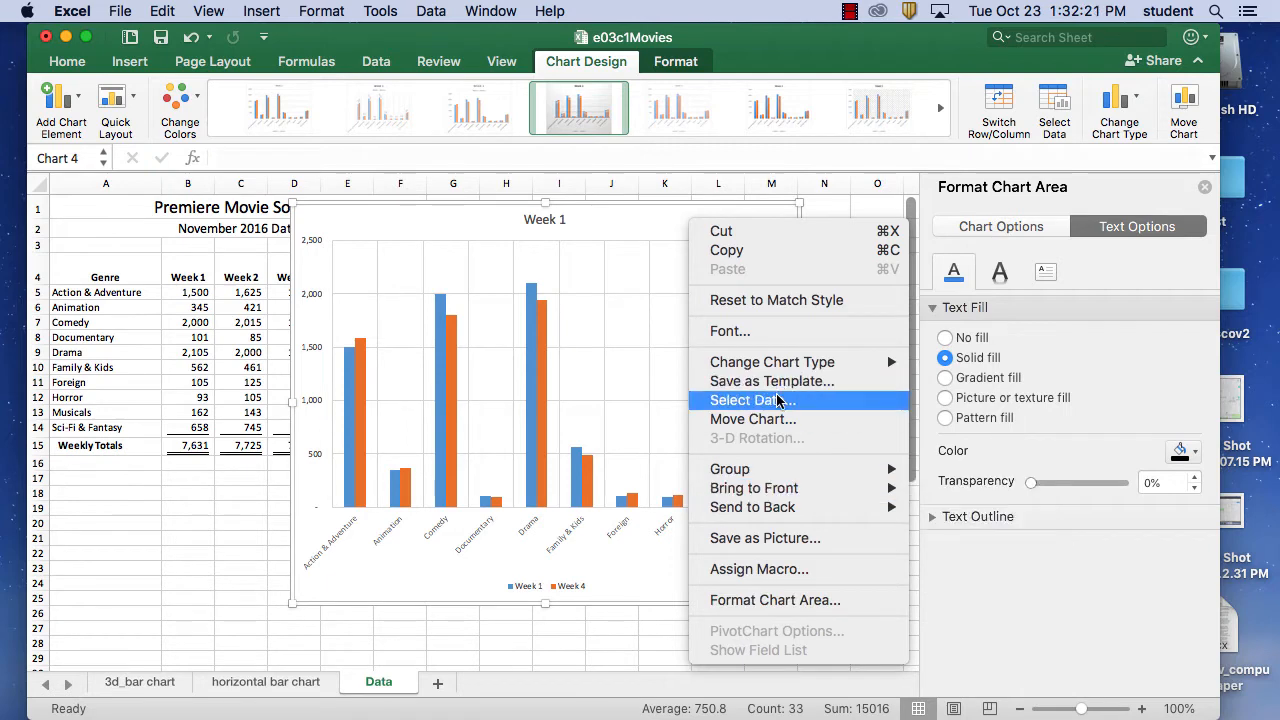
mouse_move(810, 362)
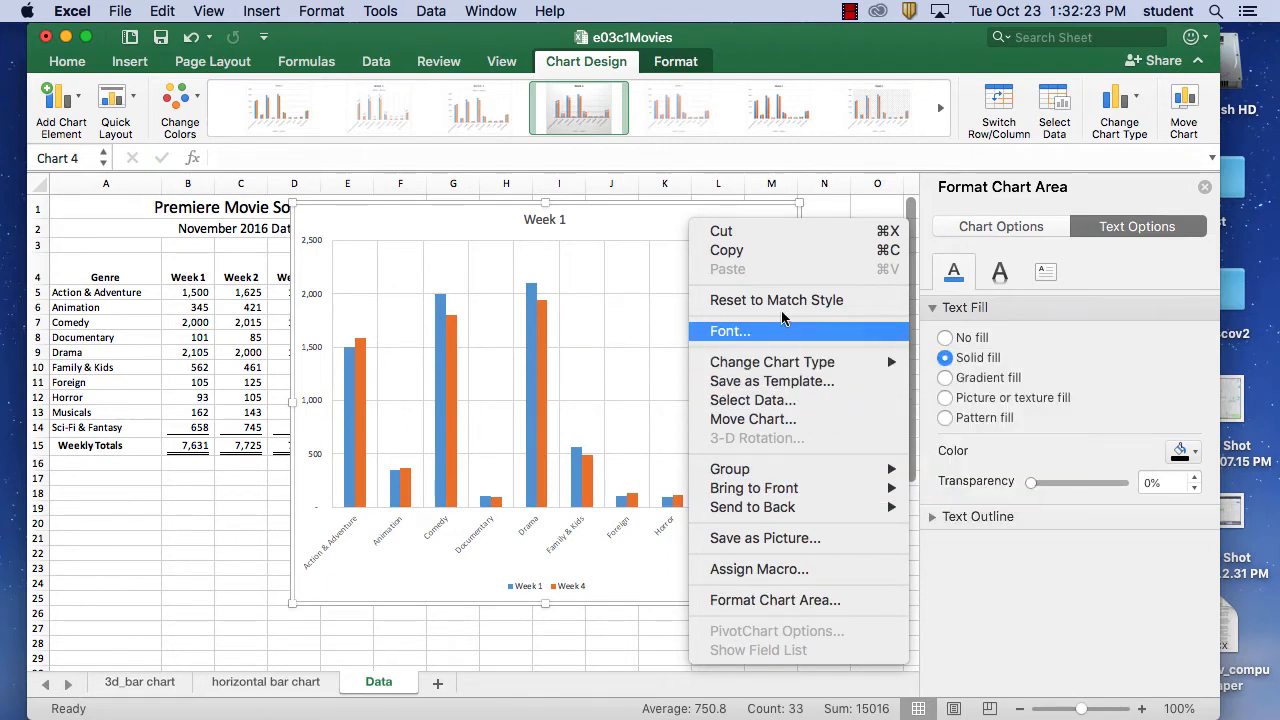
left_click(438, 222)
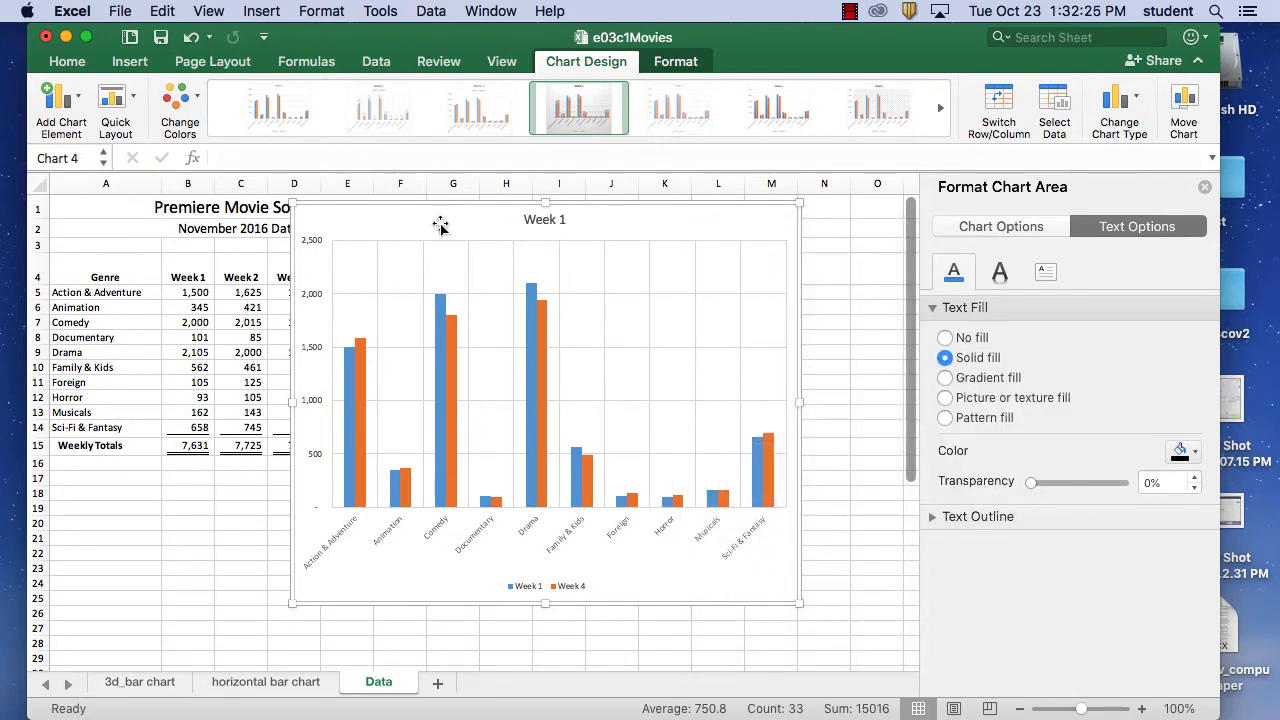
left_click(313, 242)
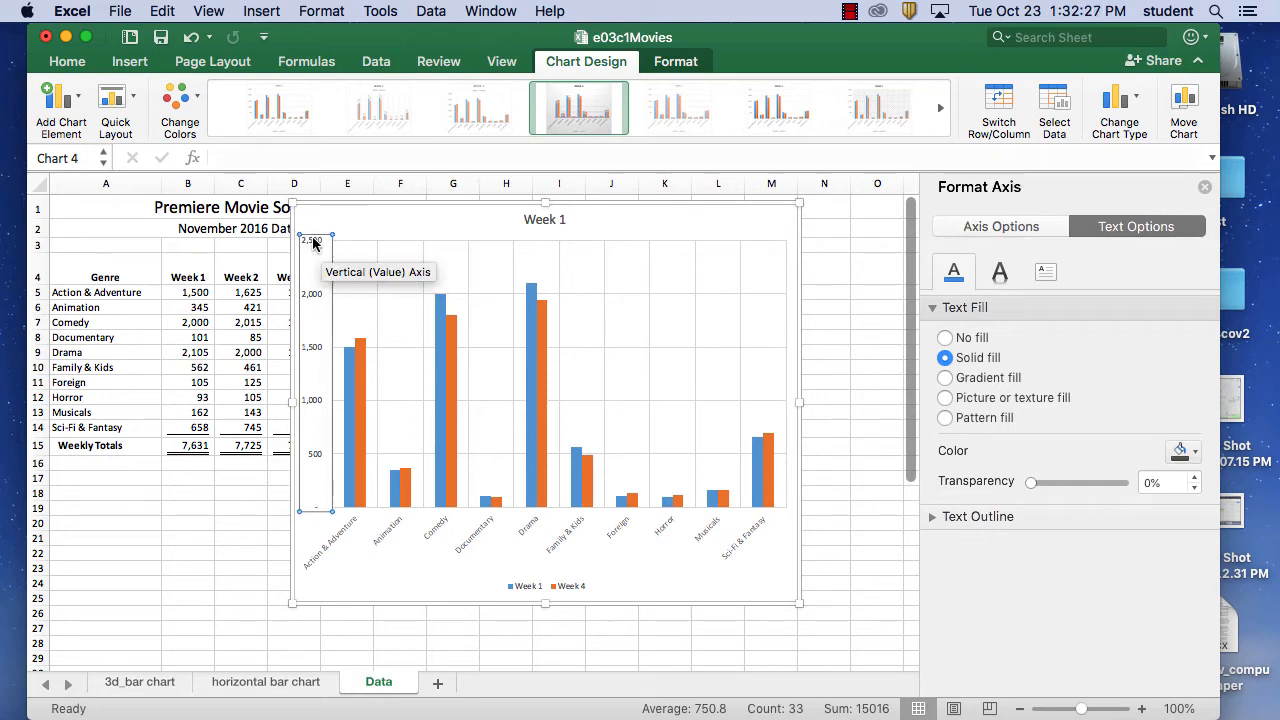
right_click(313, 242)
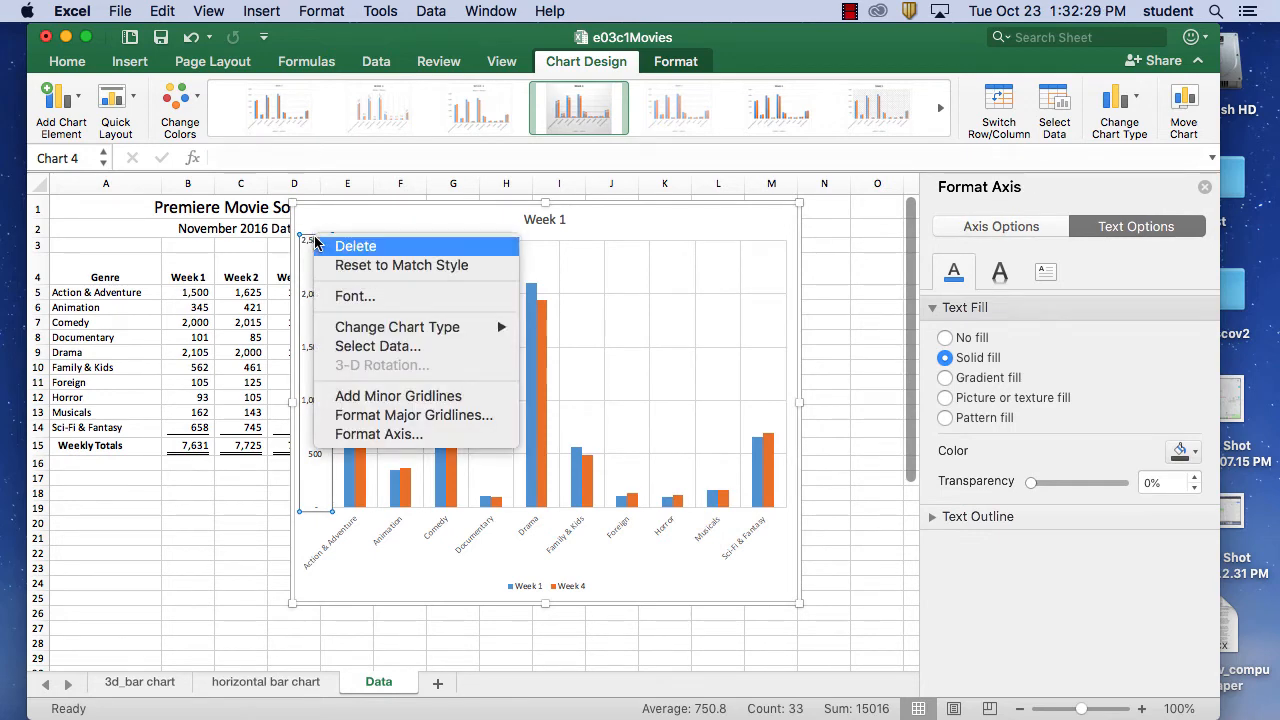
mouse_move(388, 335)
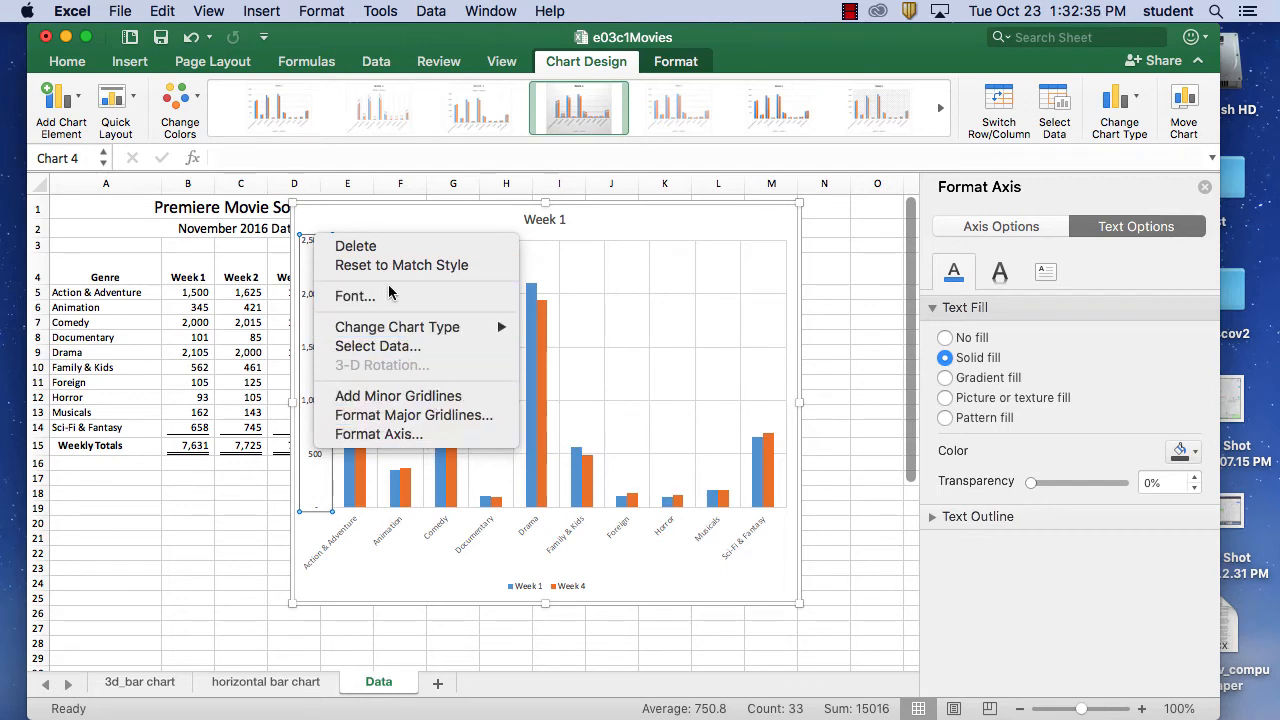
Step: Open the formatting options for the chart's legend
left_click(606, 584)
left_click(575, 590)
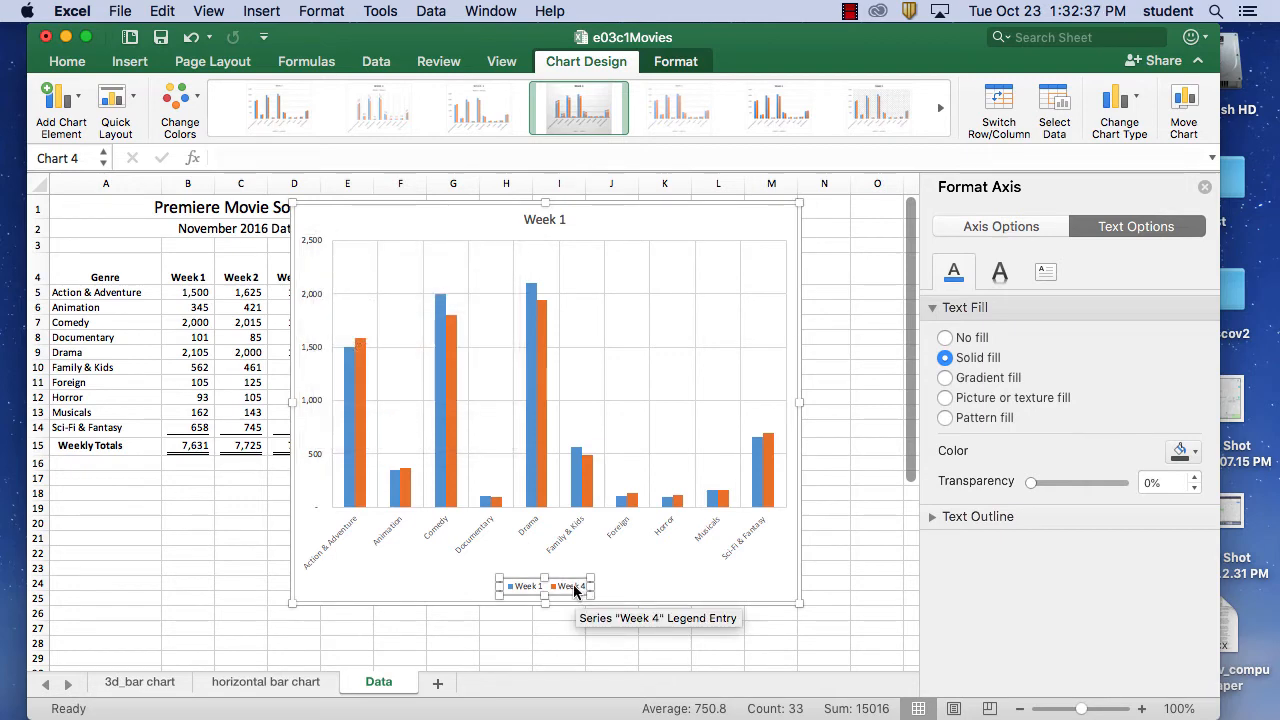
right_click(573, 590)
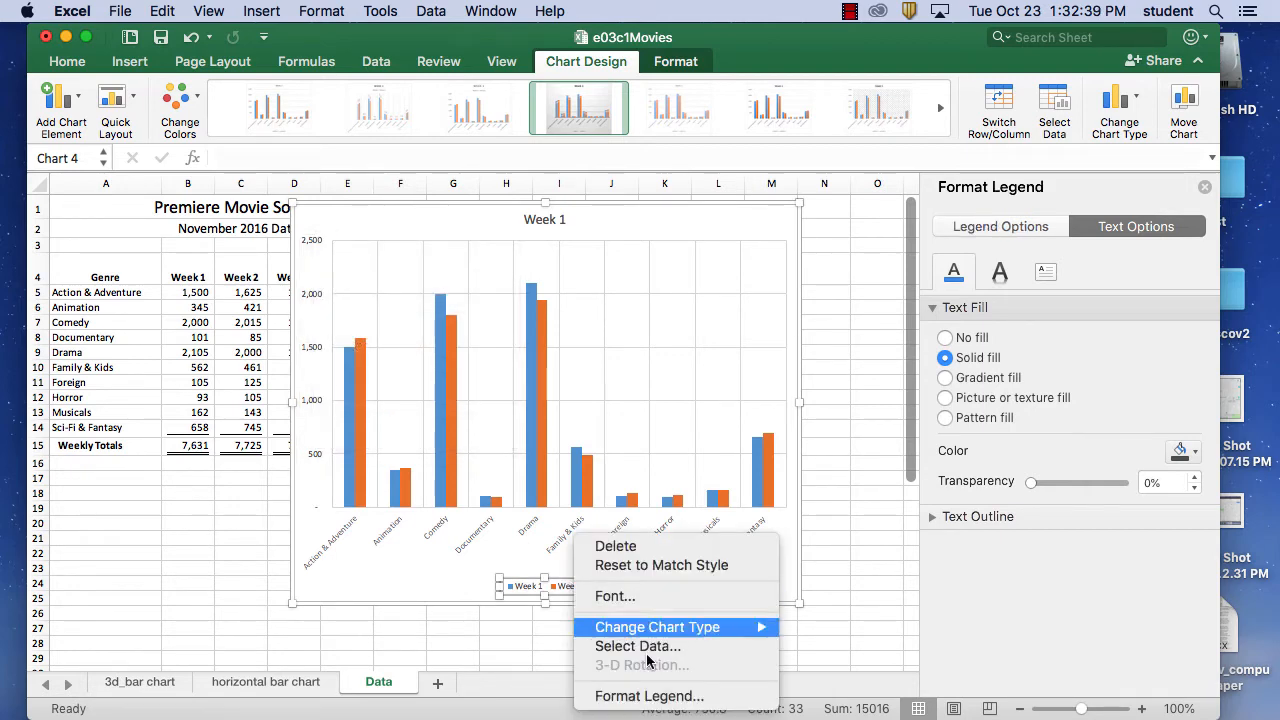
left_click(672, 697)
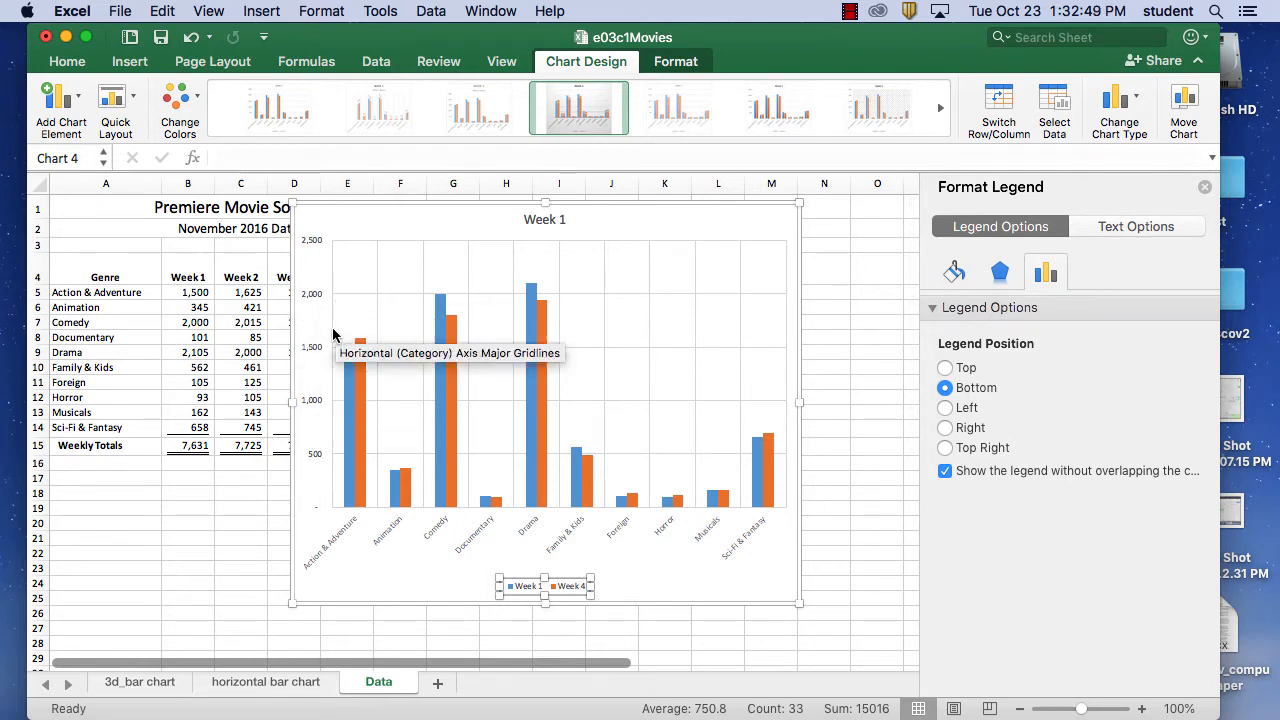
Step: Show the vertical axis's formatting options and expand its tick mark and label settings
left_click(319, 298)
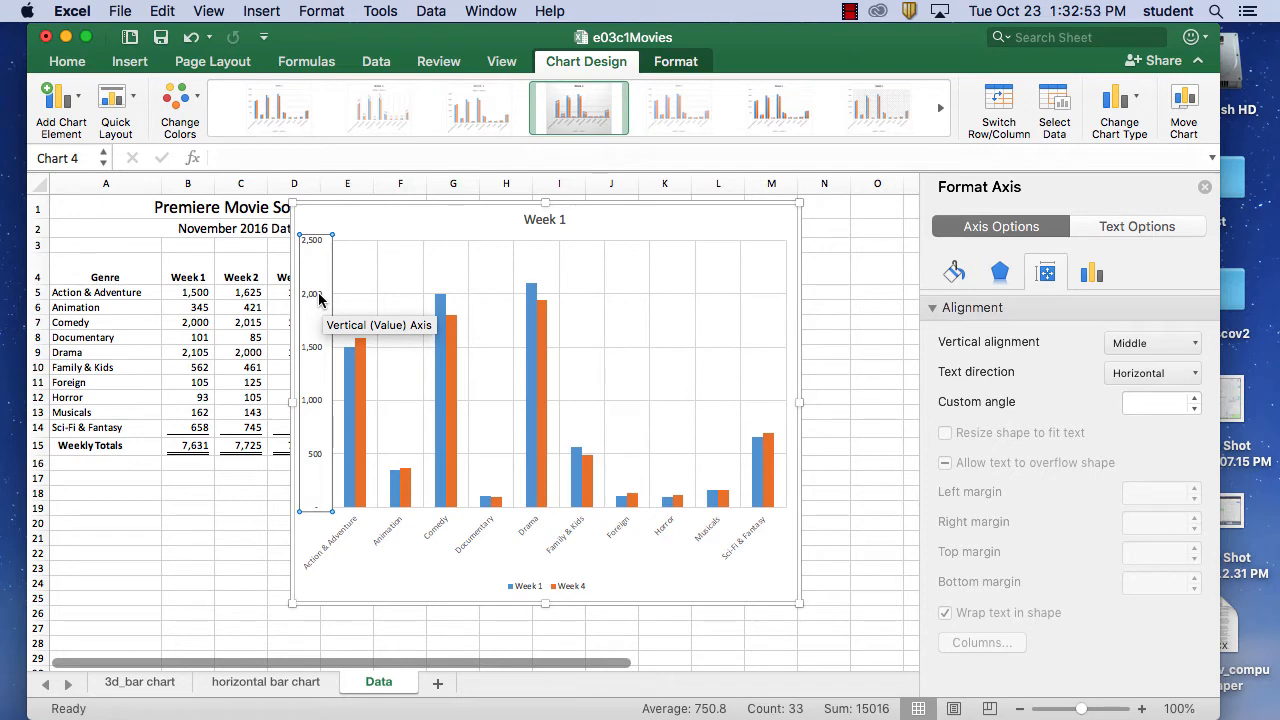
left_click(1091, 274)
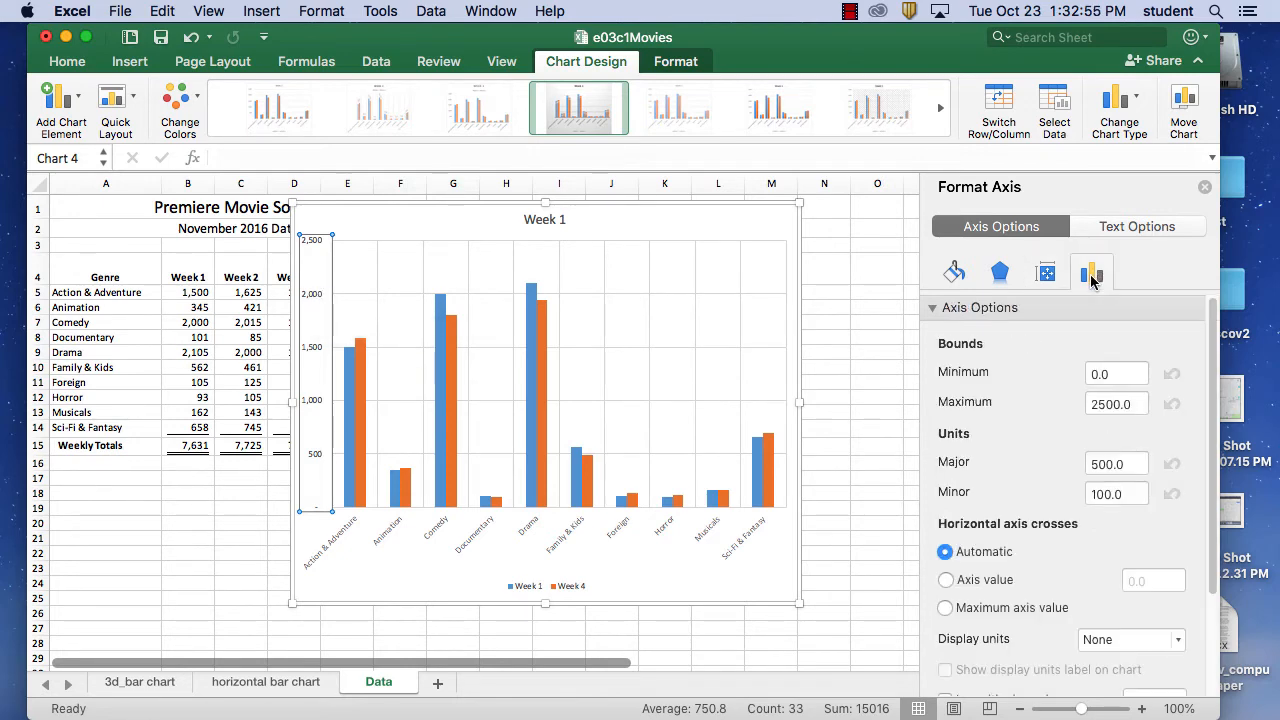
scroll(1063, 434, "down", 3)
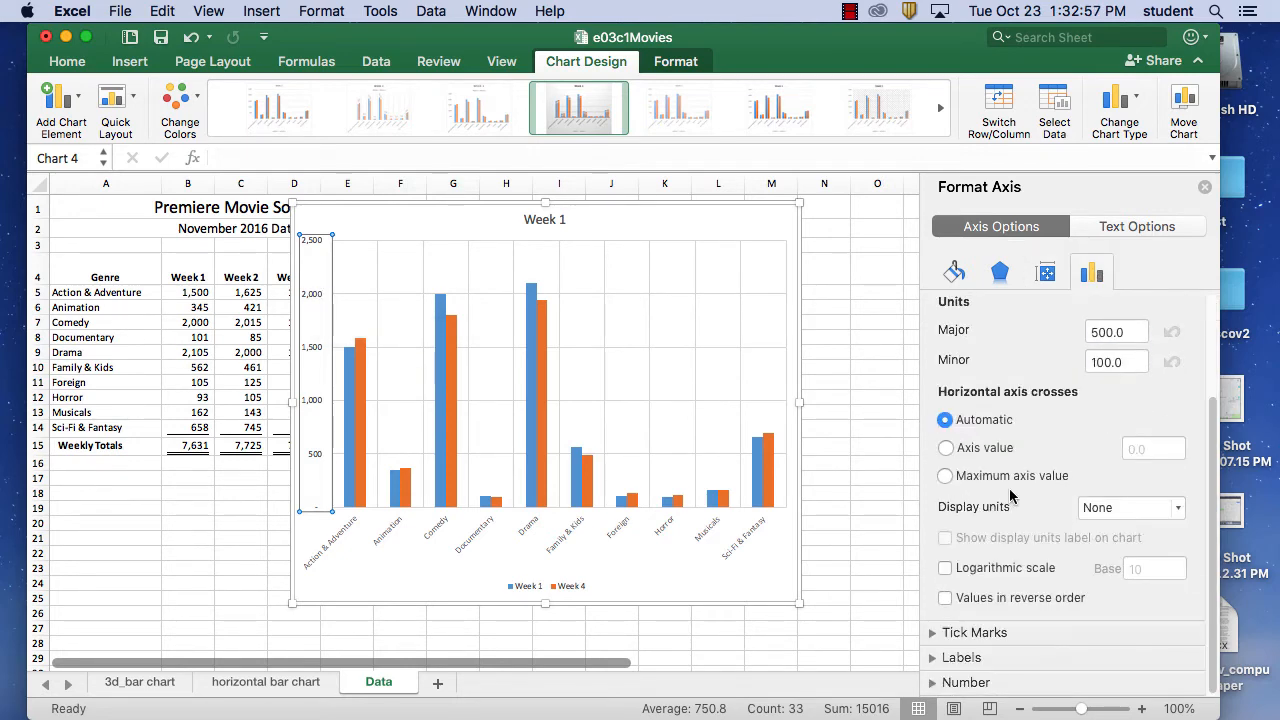
left_click(987, 450)
left_click(947, 420)
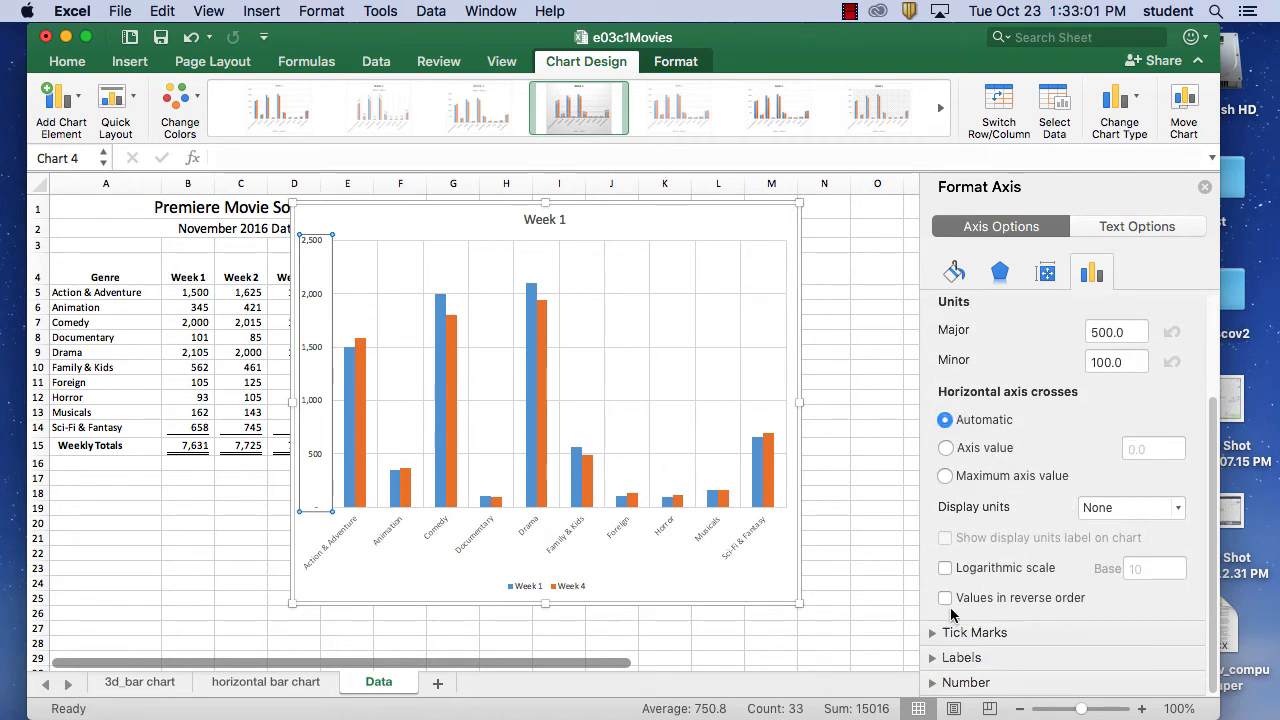
left_click(940, 636)
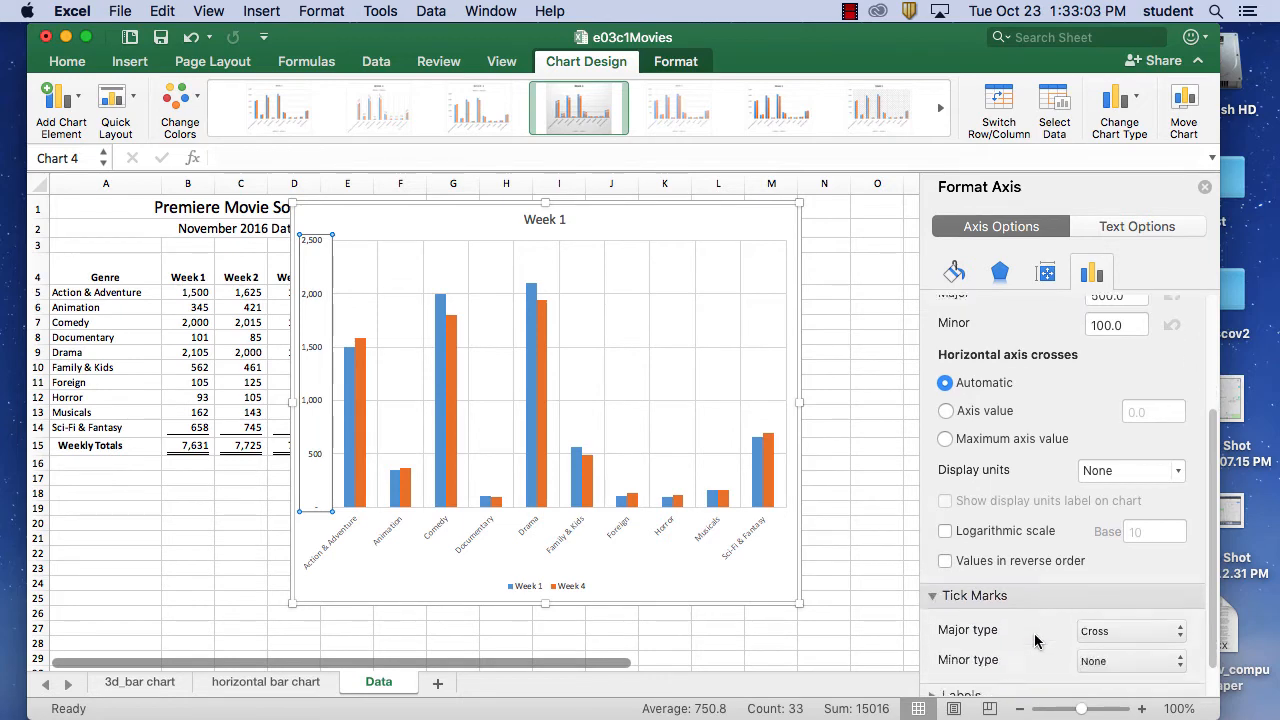
left_click(934, 659)
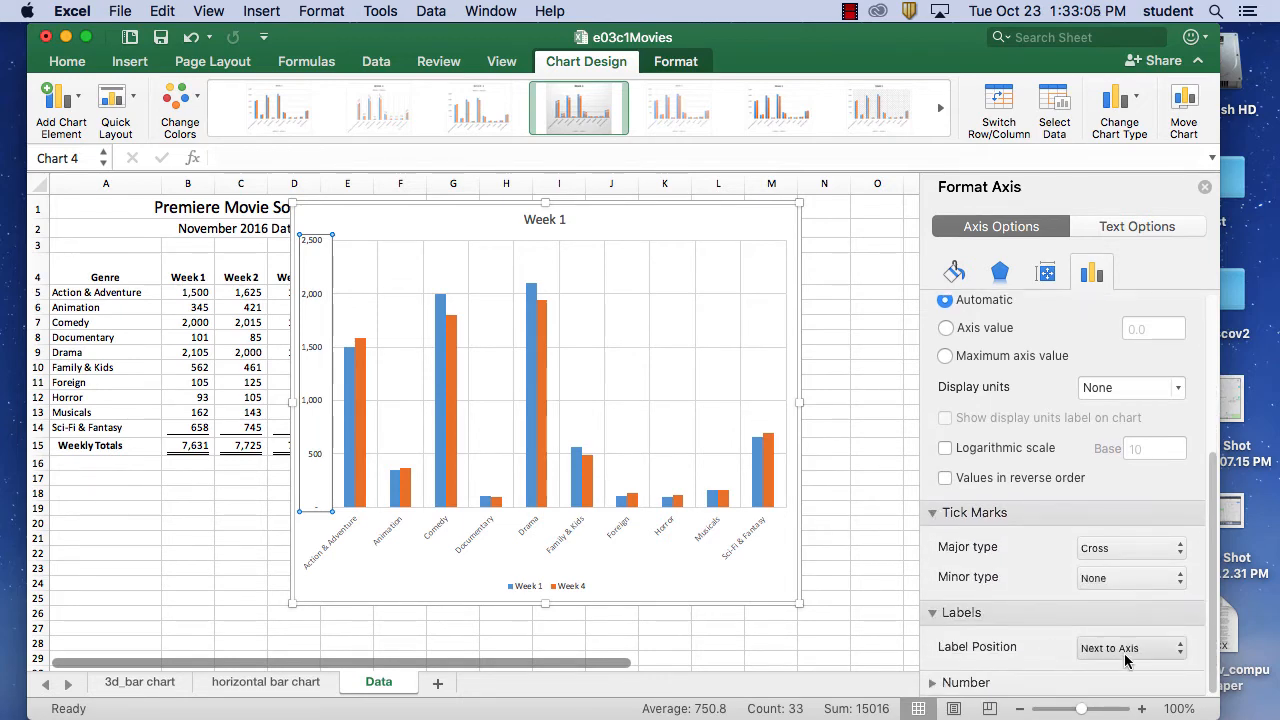
Step: Try the Low label position on the vertical axis and return it to Next to Axis
left_click(1157, 650)
left_click(1143, 682)
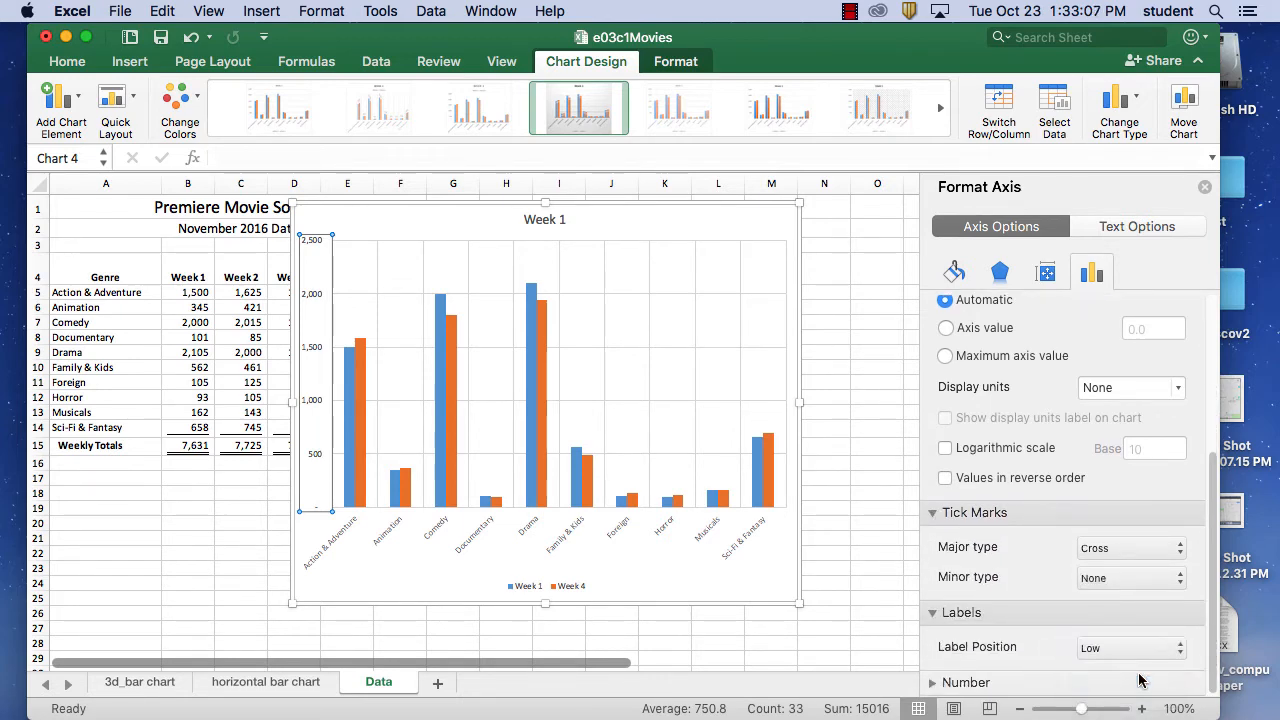
left_click(1146, 655)
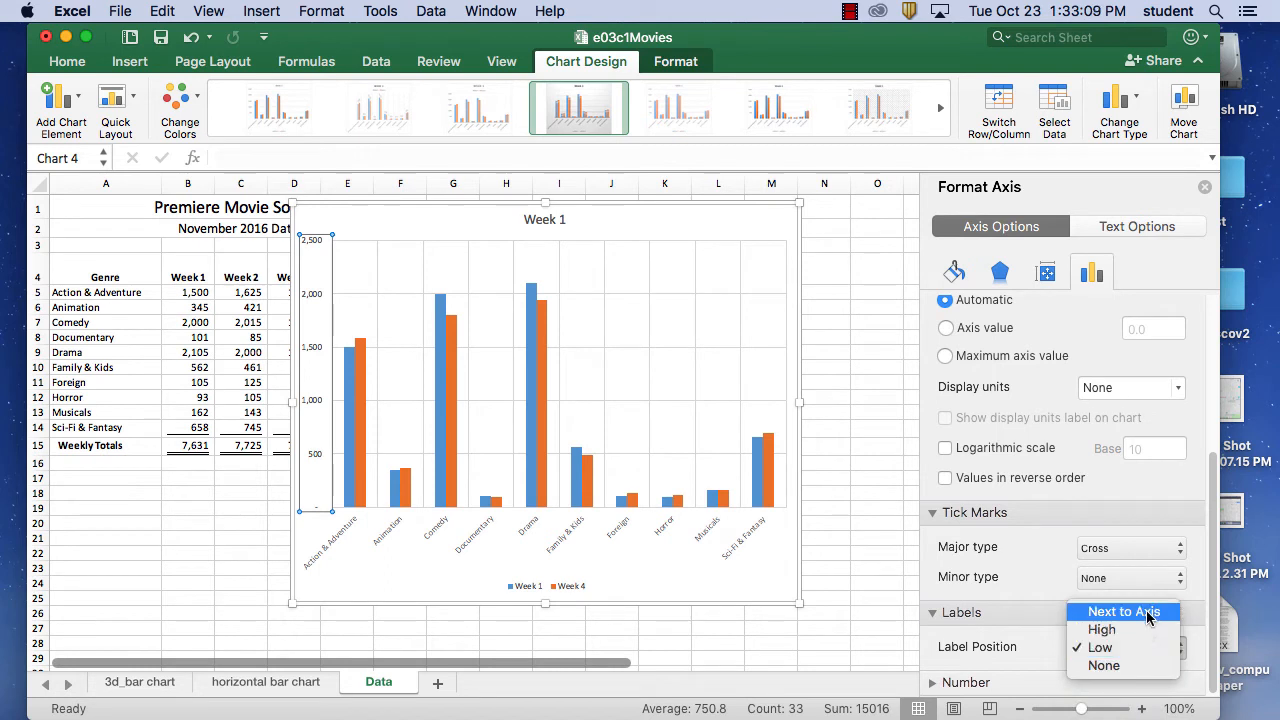
left_click(1124, 611)
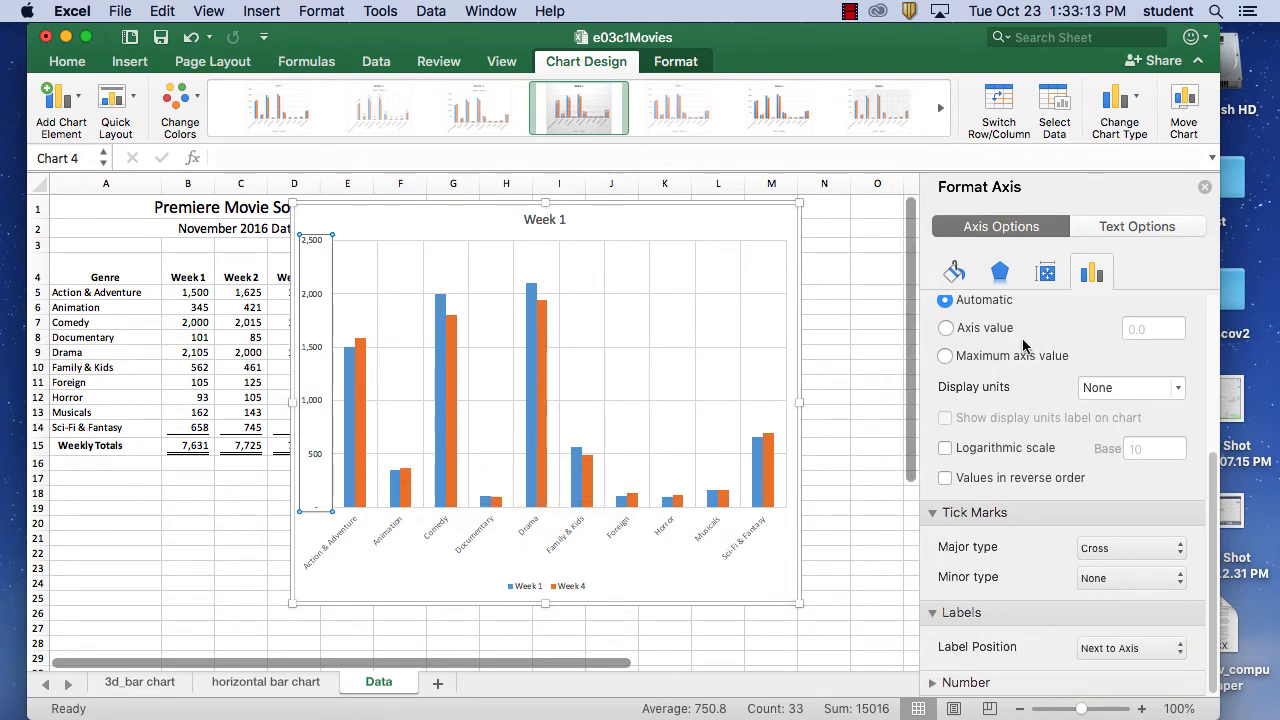
Step: Review the vertical axis's alignment settings, bounds, units and the available display units
left_click(1047, 274)
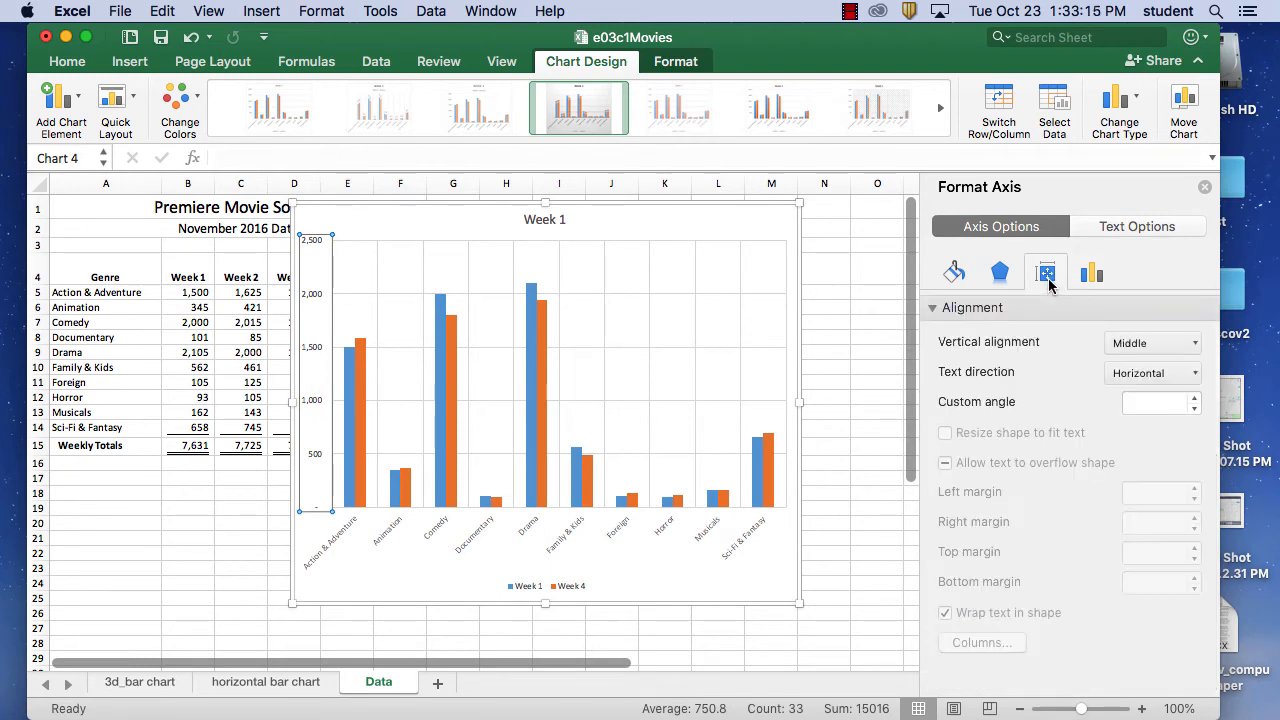
left_click(1090, 274)
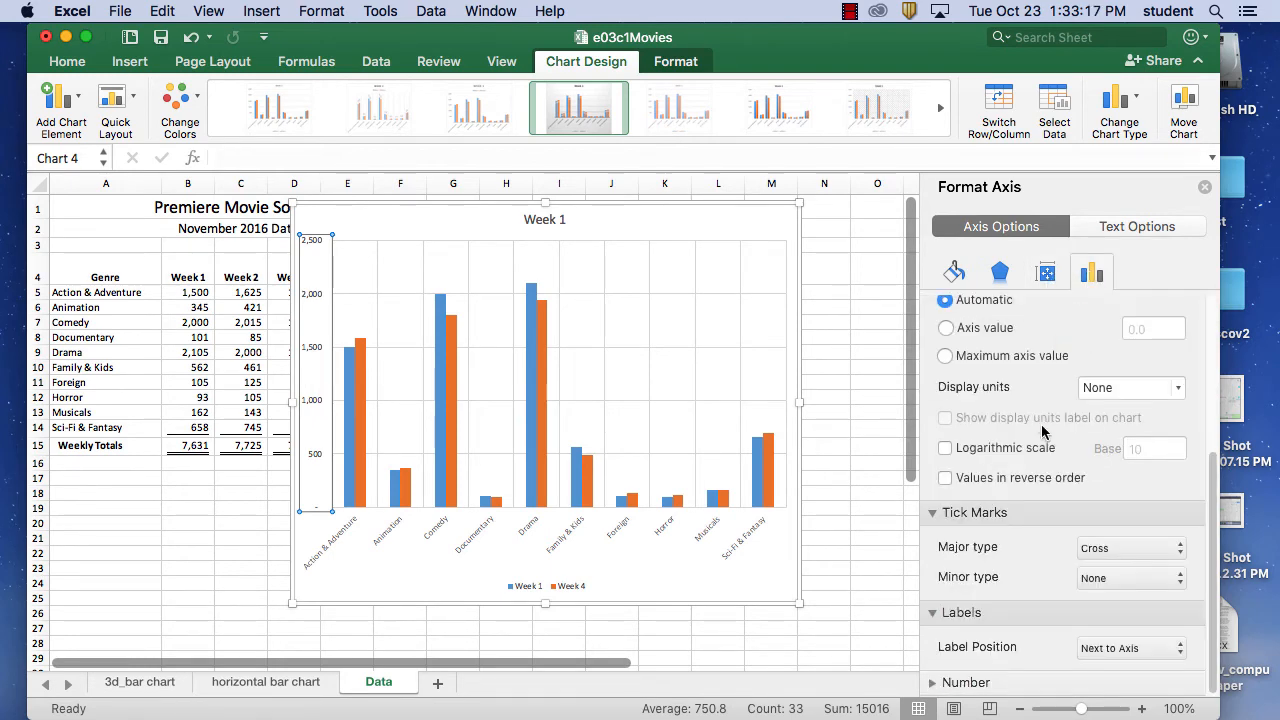
scroll(1042, 432, "up", 5)
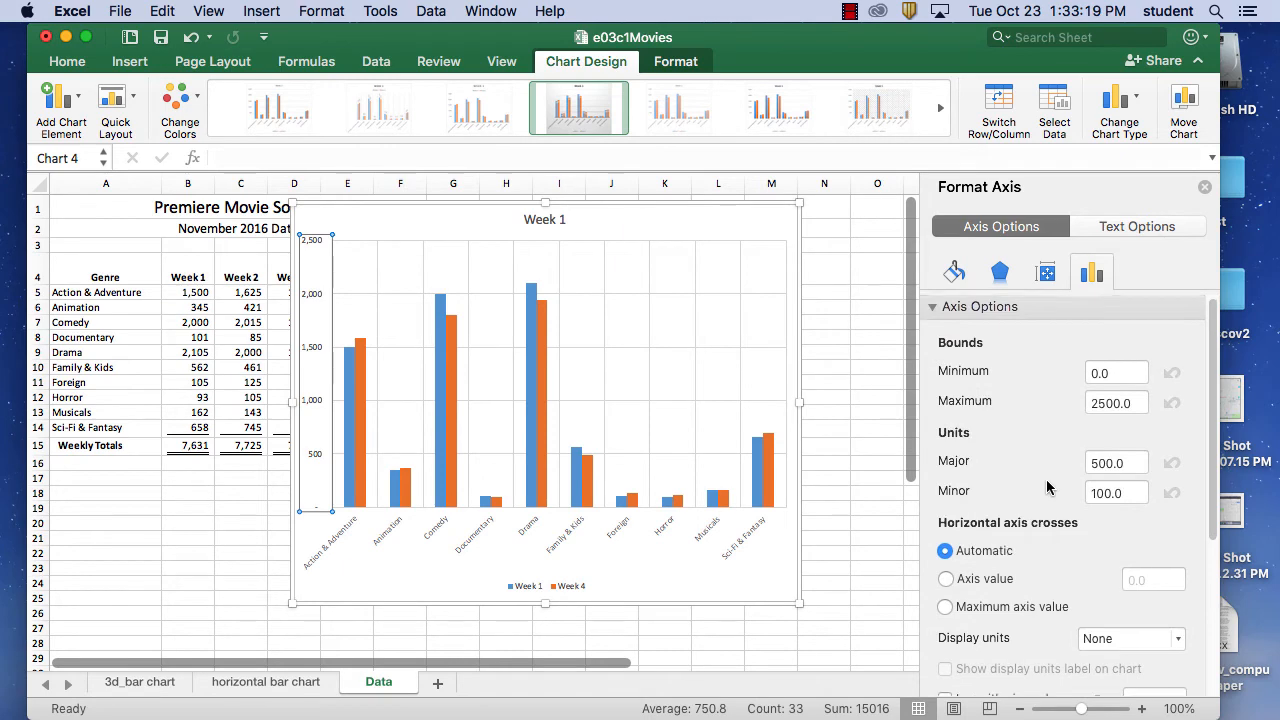
scroll(1045, 470, "down", 4)
left_click(1180, 470)
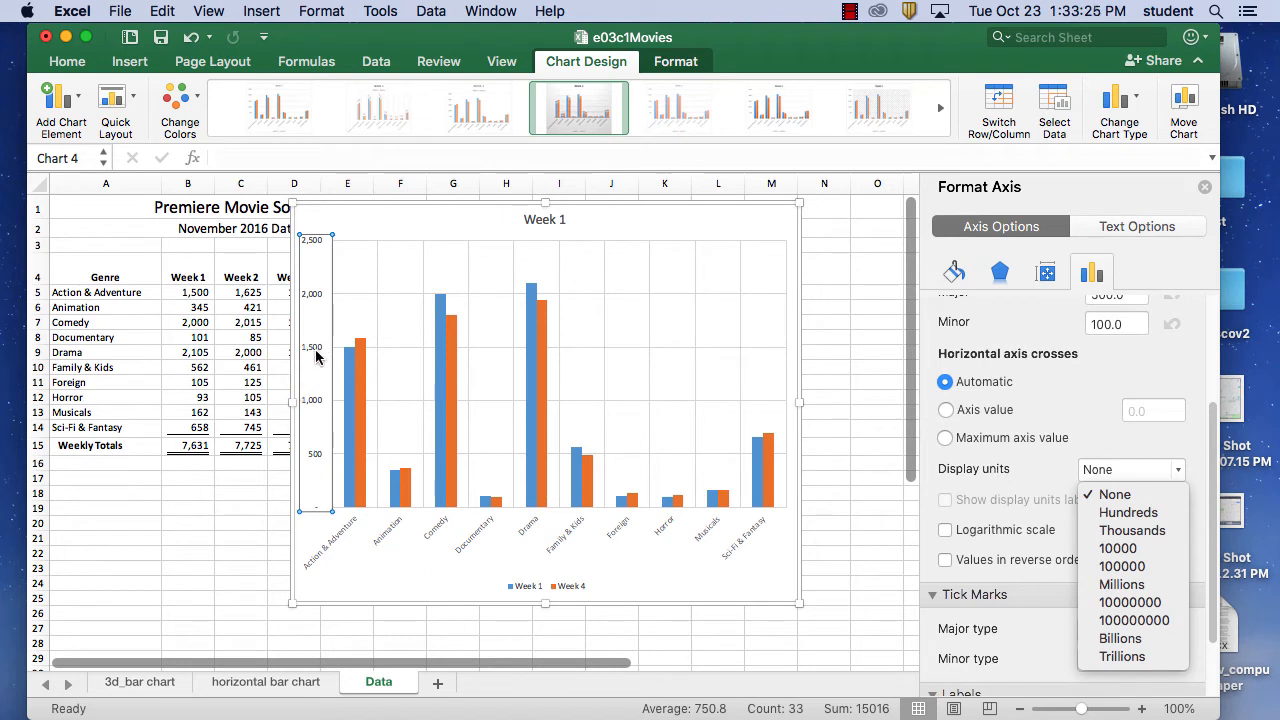
left_click(316, 357)
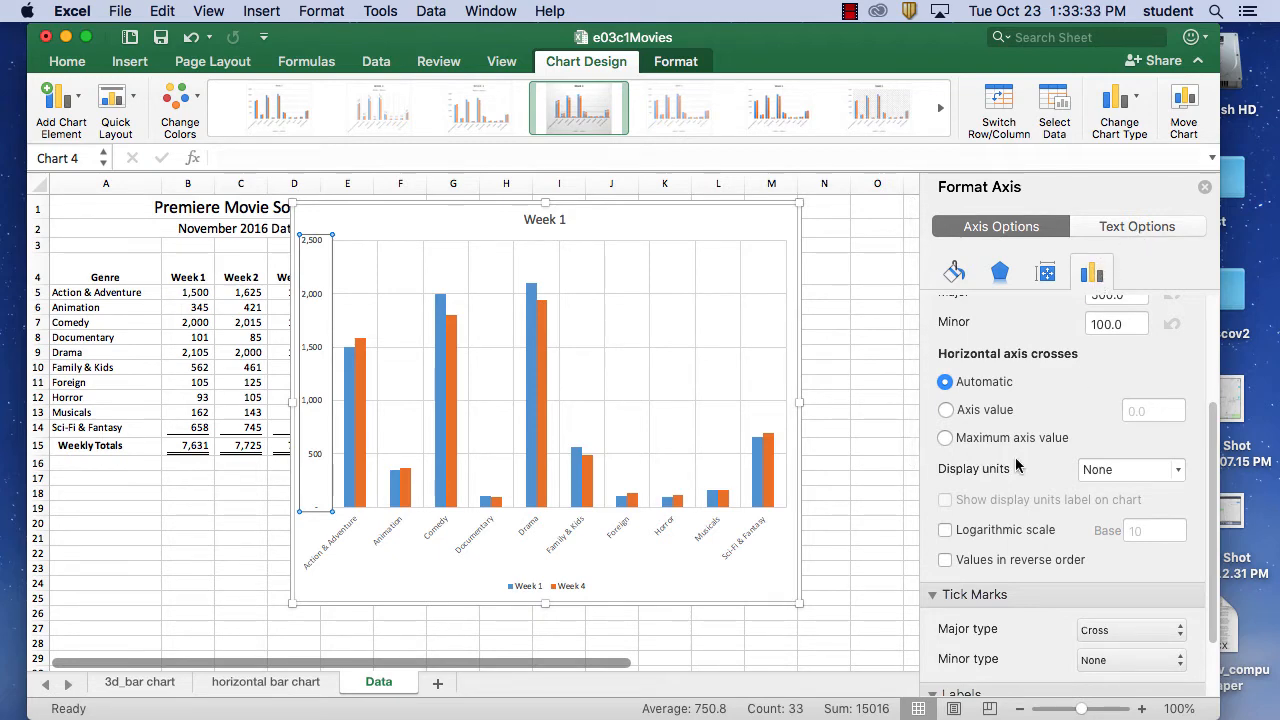
Step: Set the vertical axis's display units to Millions
left_click(1160, 470)
left_click(1179, 470)
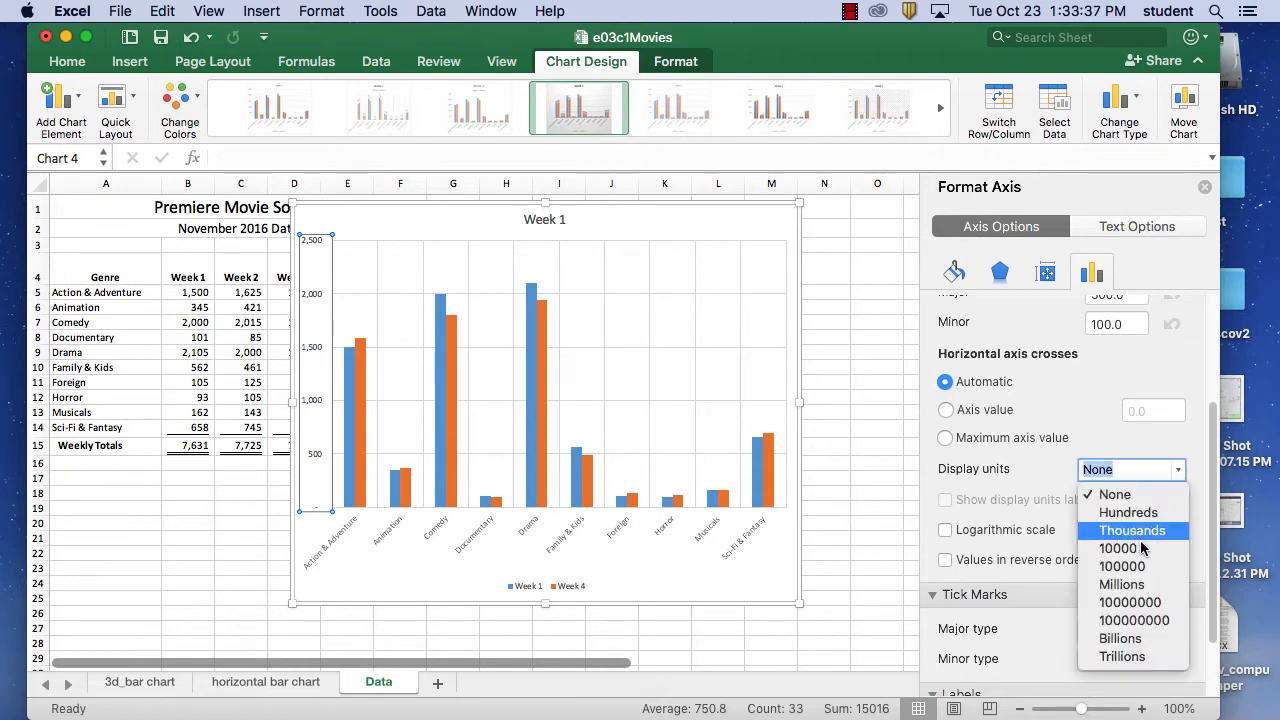
left_click(1141, 586)
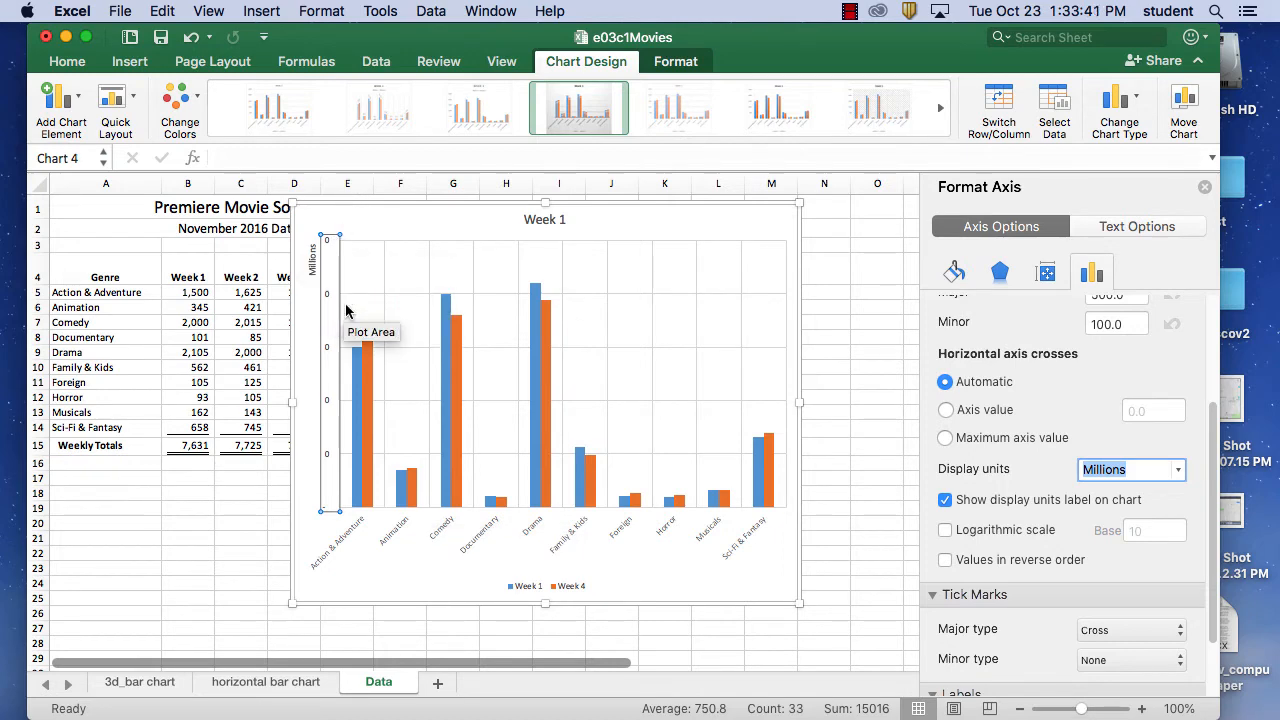
Step: Try the Axis value and Maximum axis value options for the horizontal axis crossing, and restore Automatic
left_click(1000, 410)
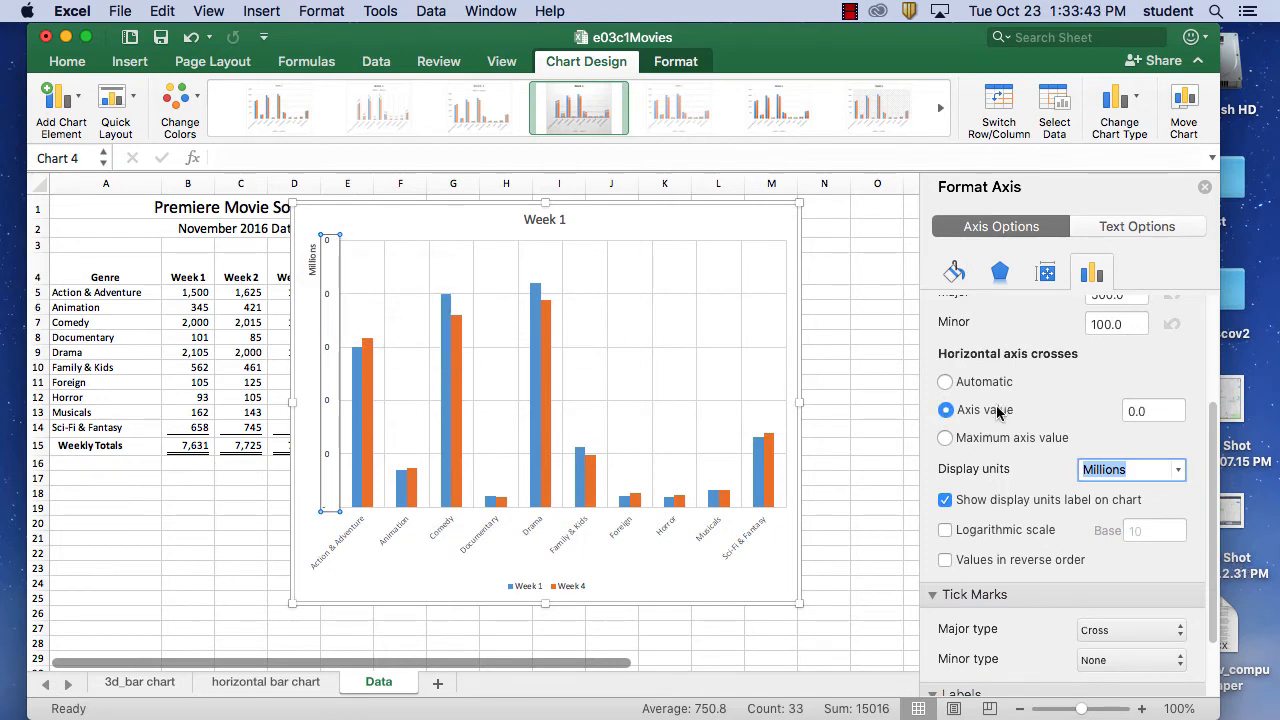
left_click(988, 445)
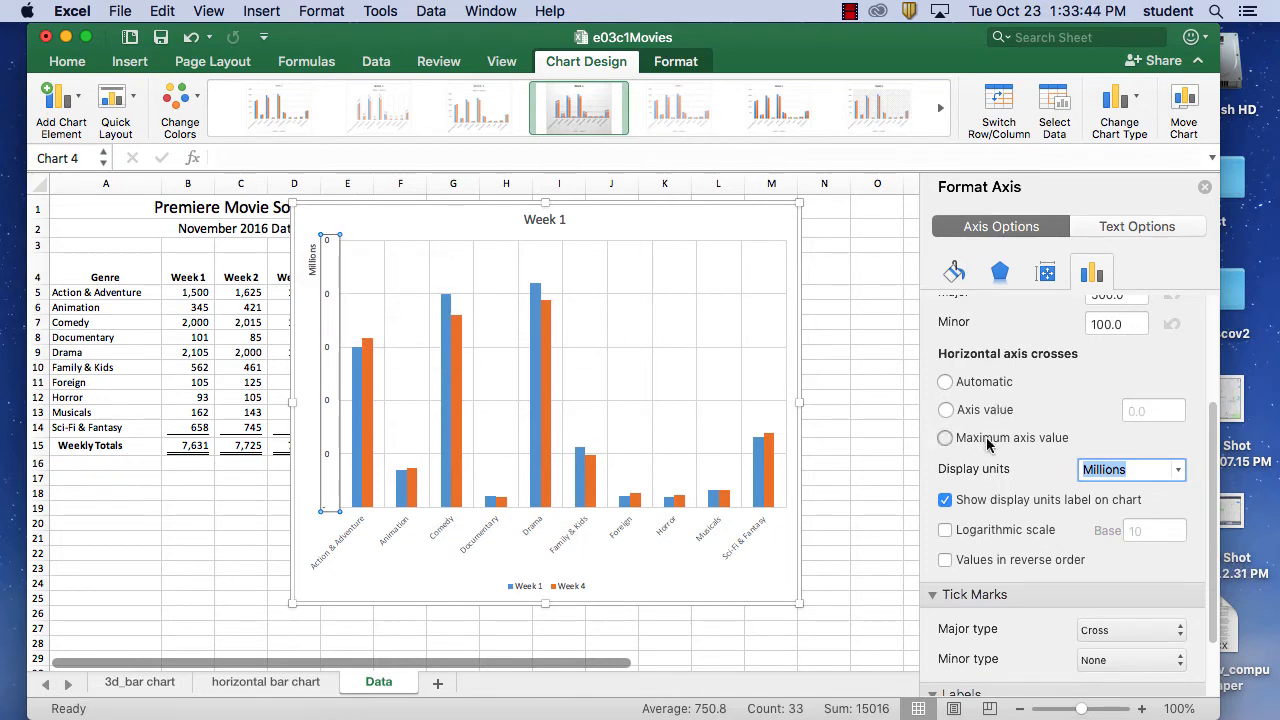
left_click(975, 383)
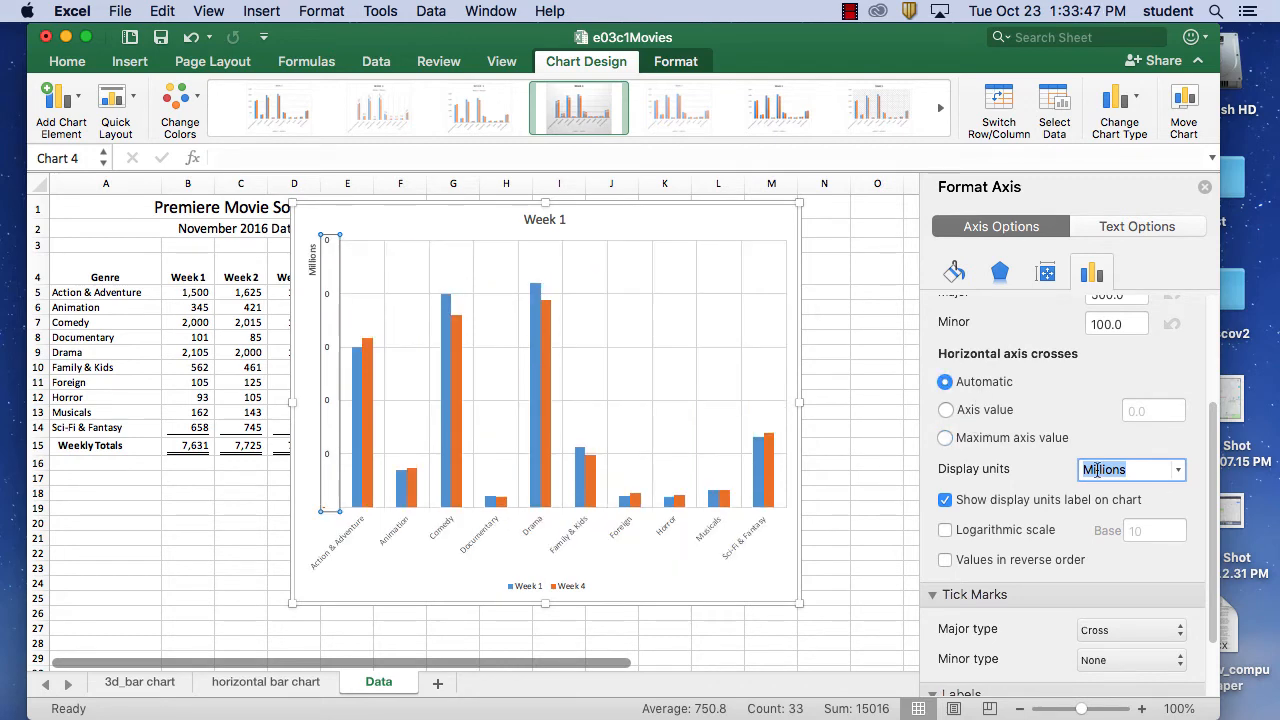
Step: Try display units of 10000000 and 10000 on the vertical axis, and set them back to None
left_click(1180, 469)
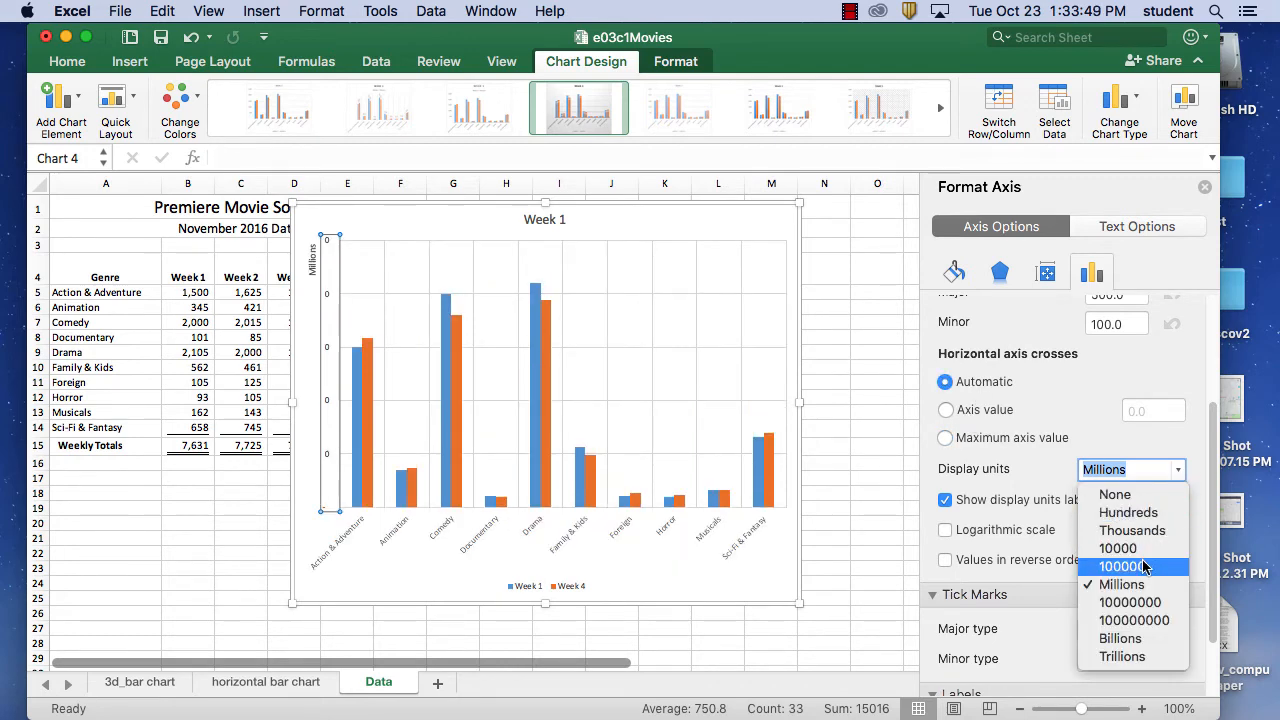
left_click(1130, 602)
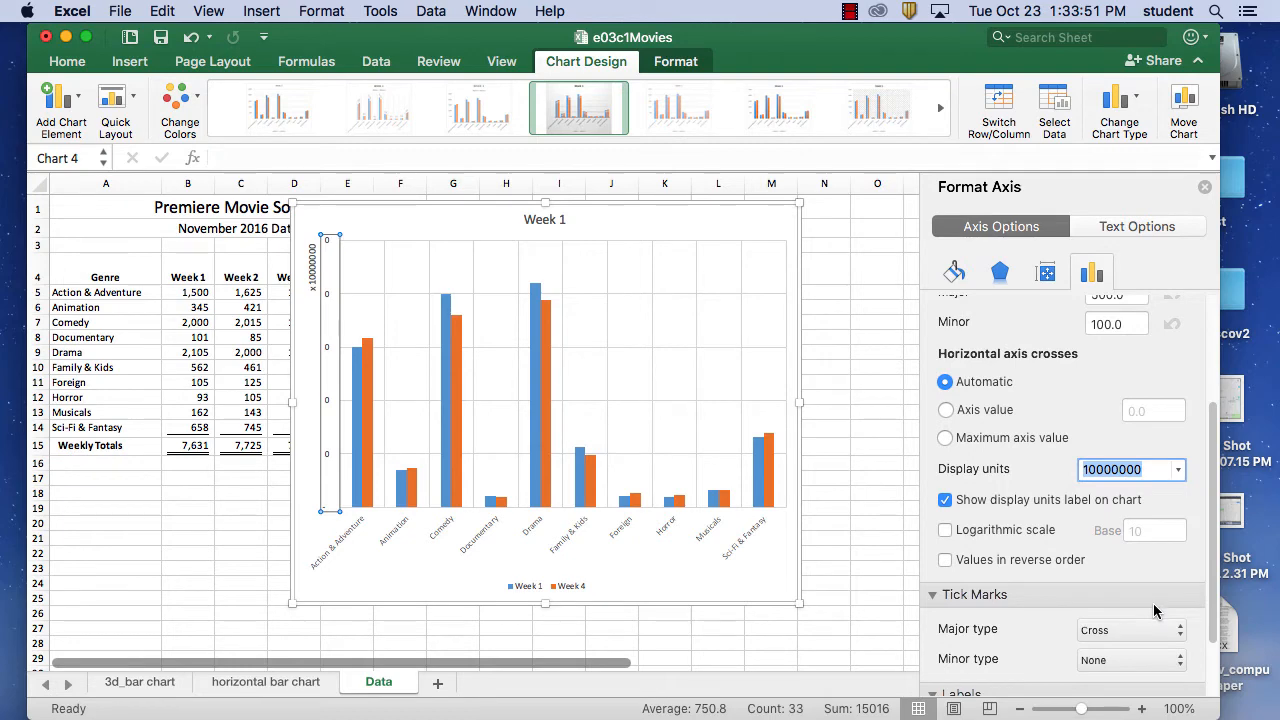
left_click(1179, 469)
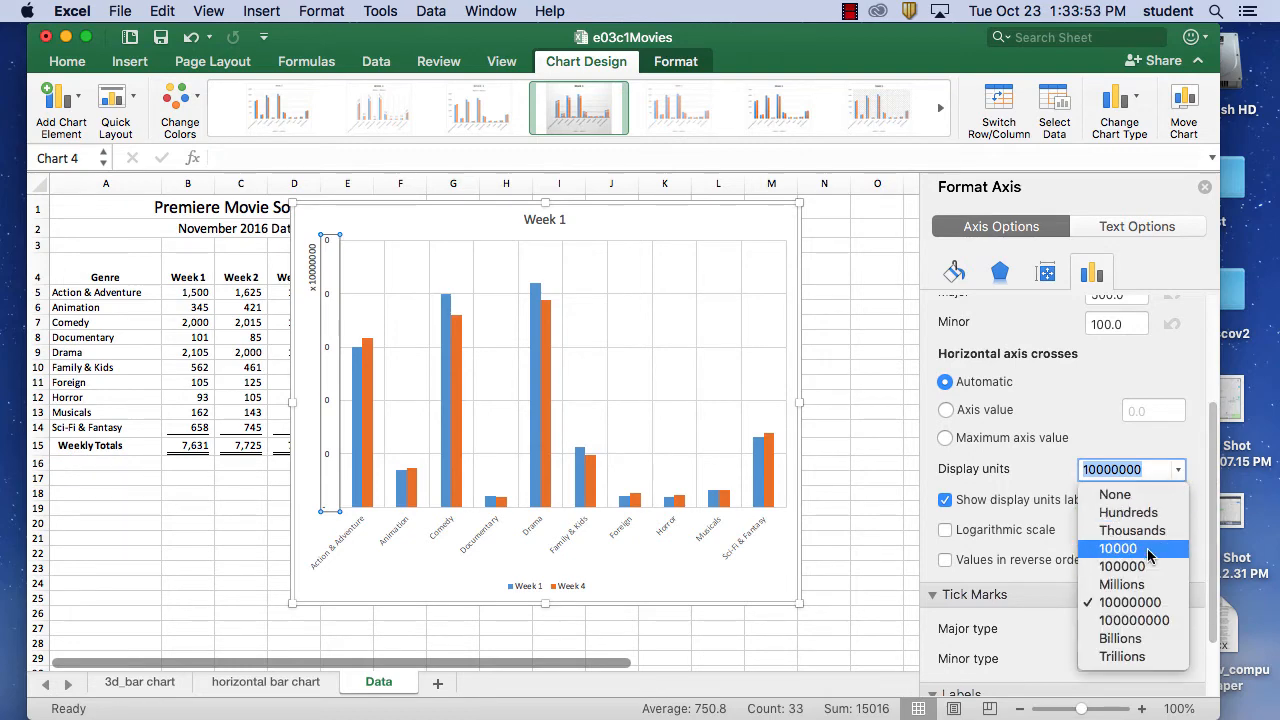
left_click(1118, 548)
left_click(1181, 472)
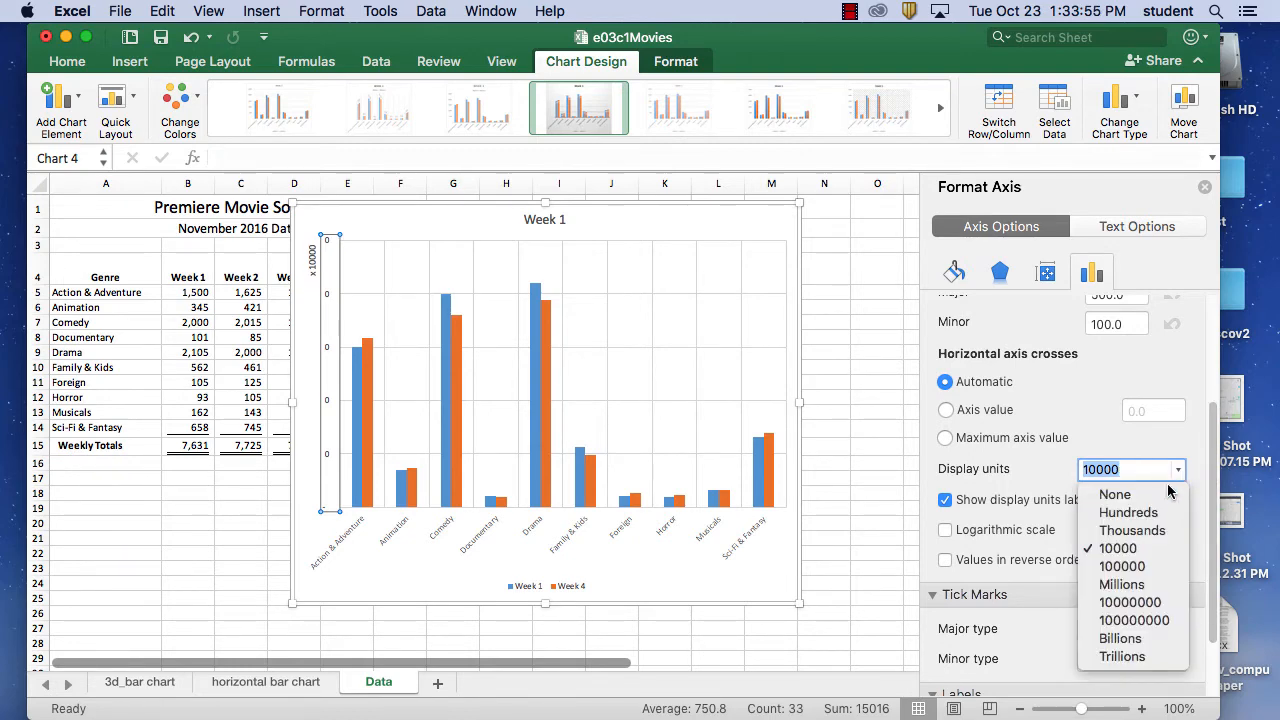
left_click(1155, 497)
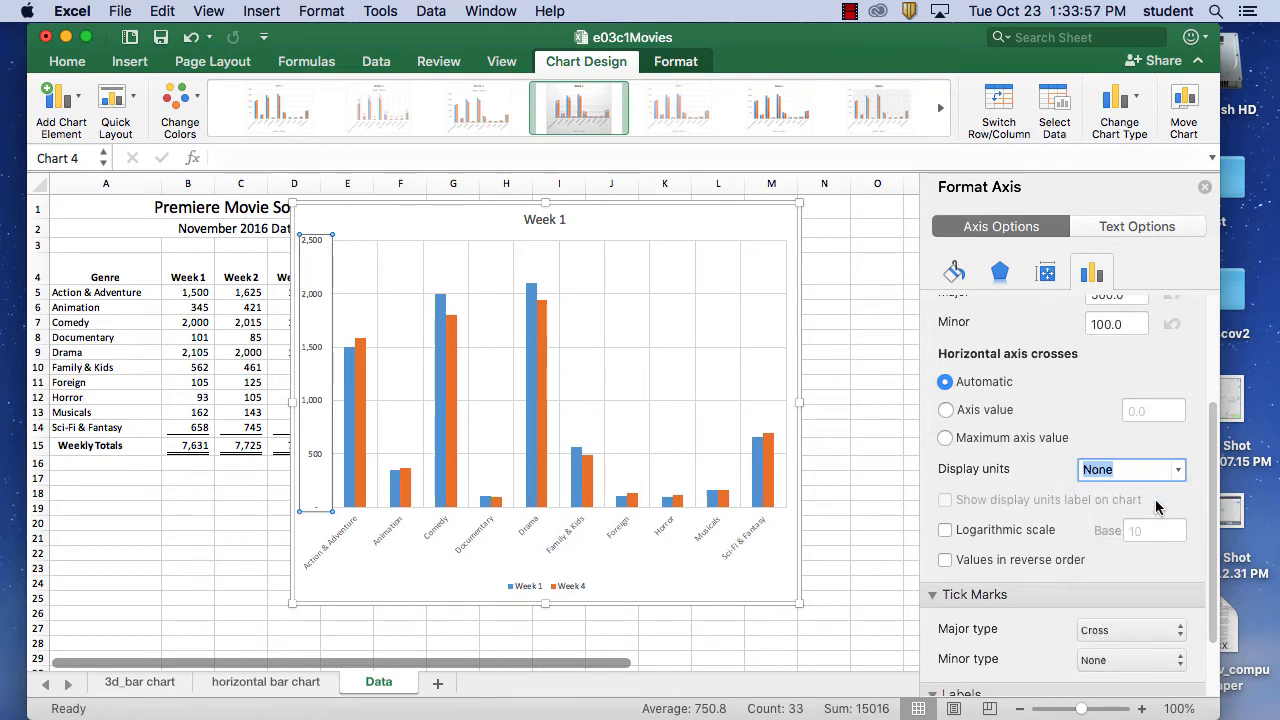
Step: Try display units of Thousands on the vertical axis, and set them back to None
left_click(1180, 470)
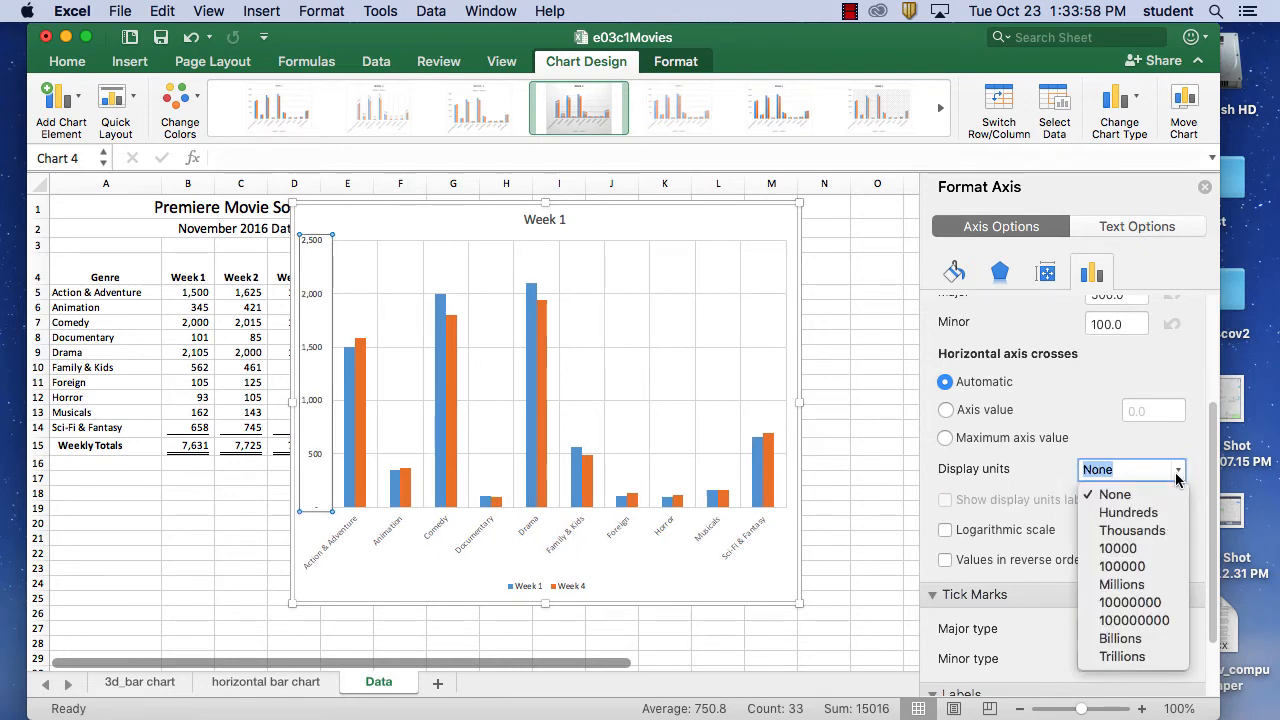
left_click(1155, 531)
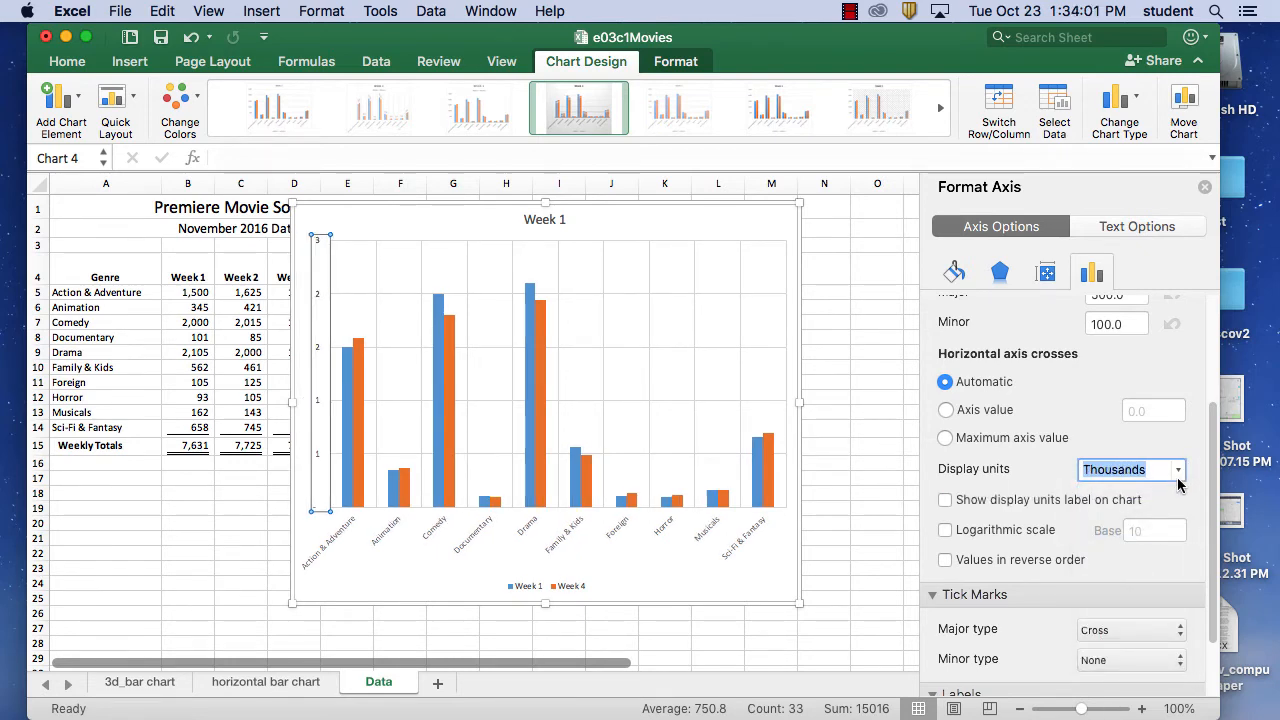
left_click(1178, 472)
left_click(1166, 496)
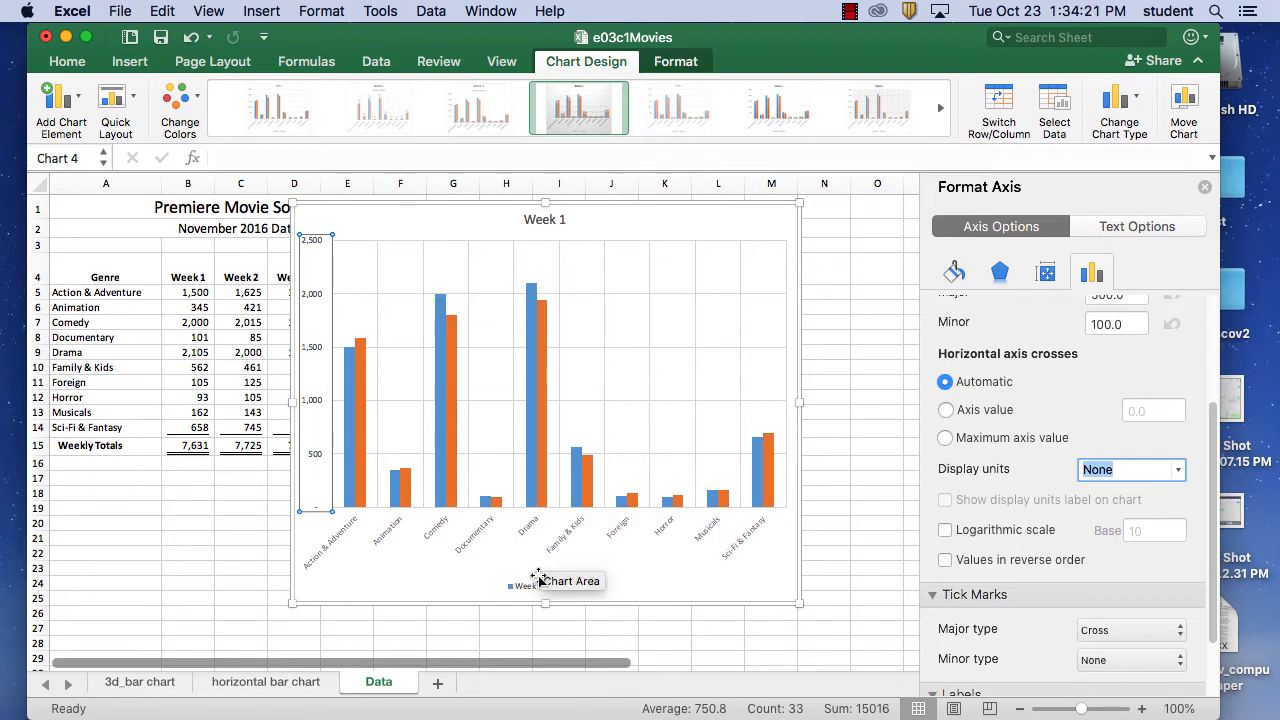
Step: Examine the horizontal axis's format options and the legend's position, text fill and available commands
left_click(615, 532)
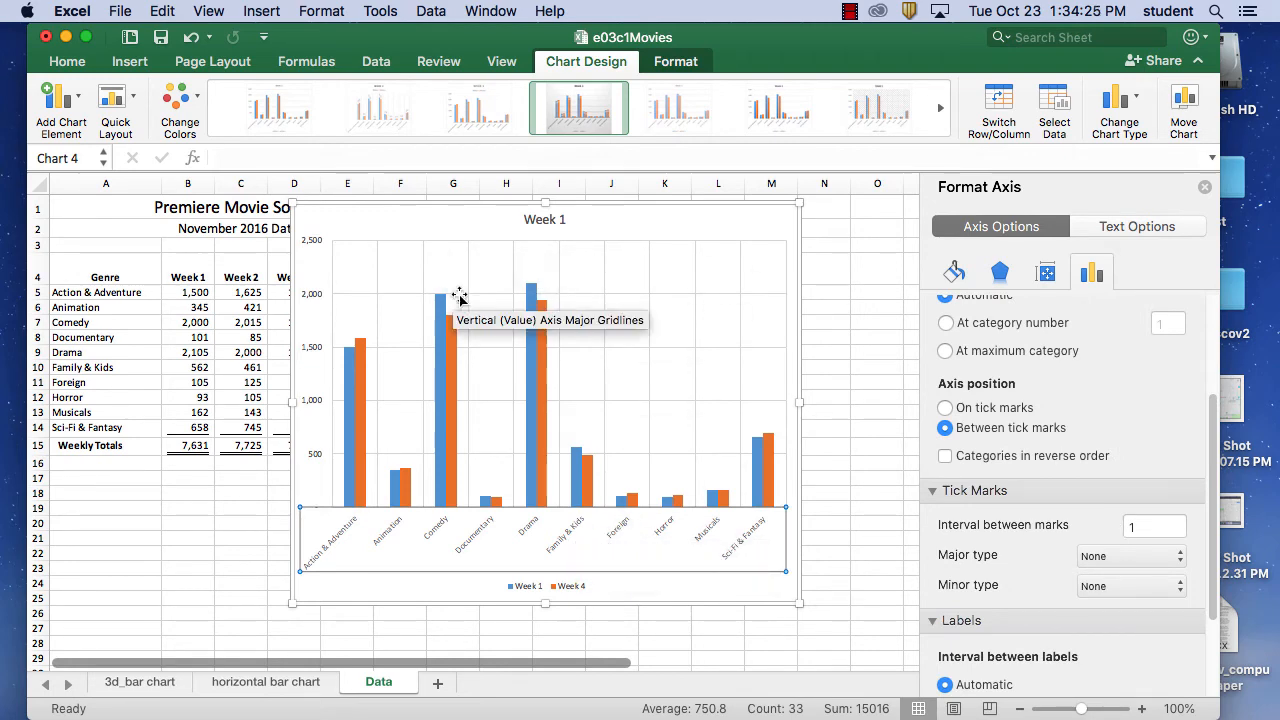
left_click(420, 228)
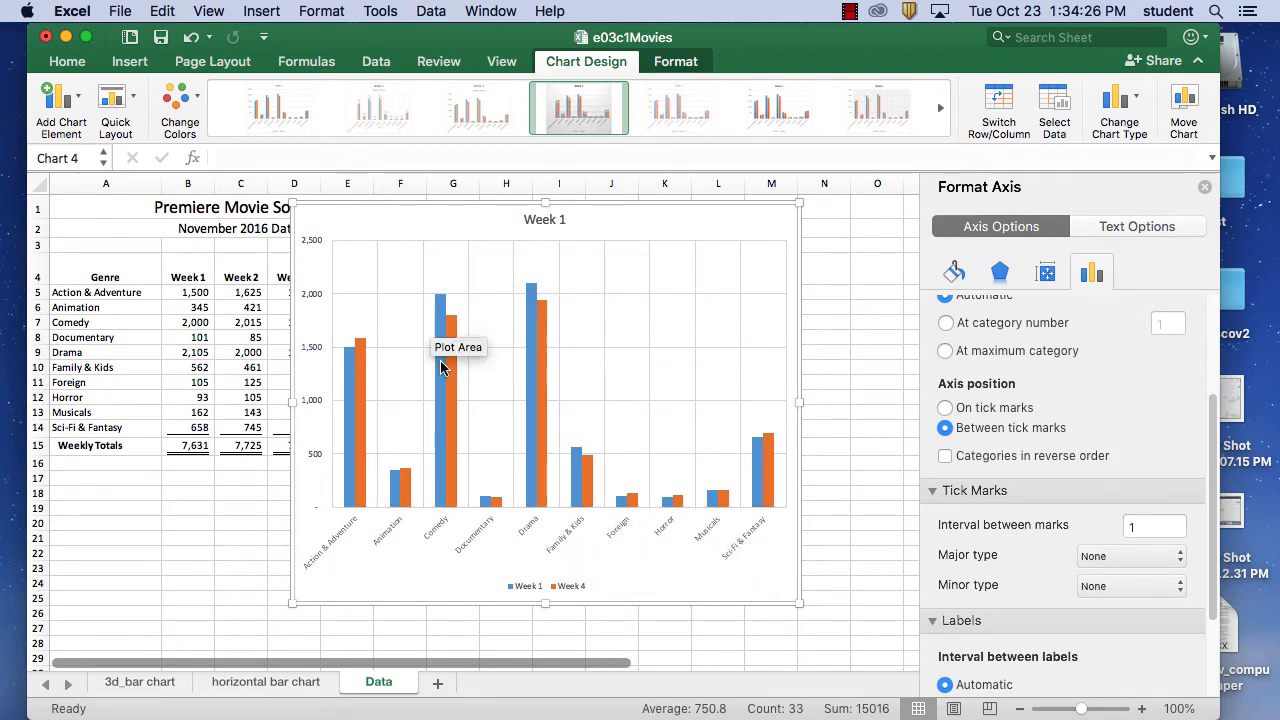
left_click(565, 586)
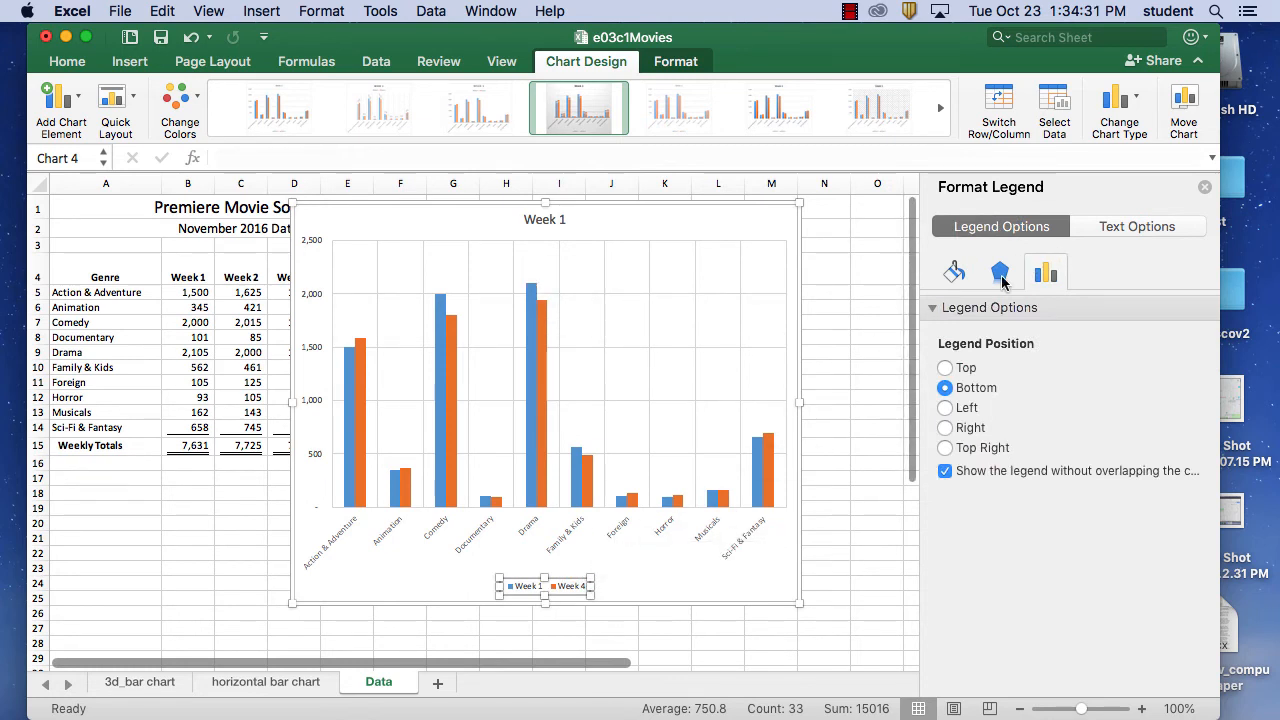
left_click(1145, 227)
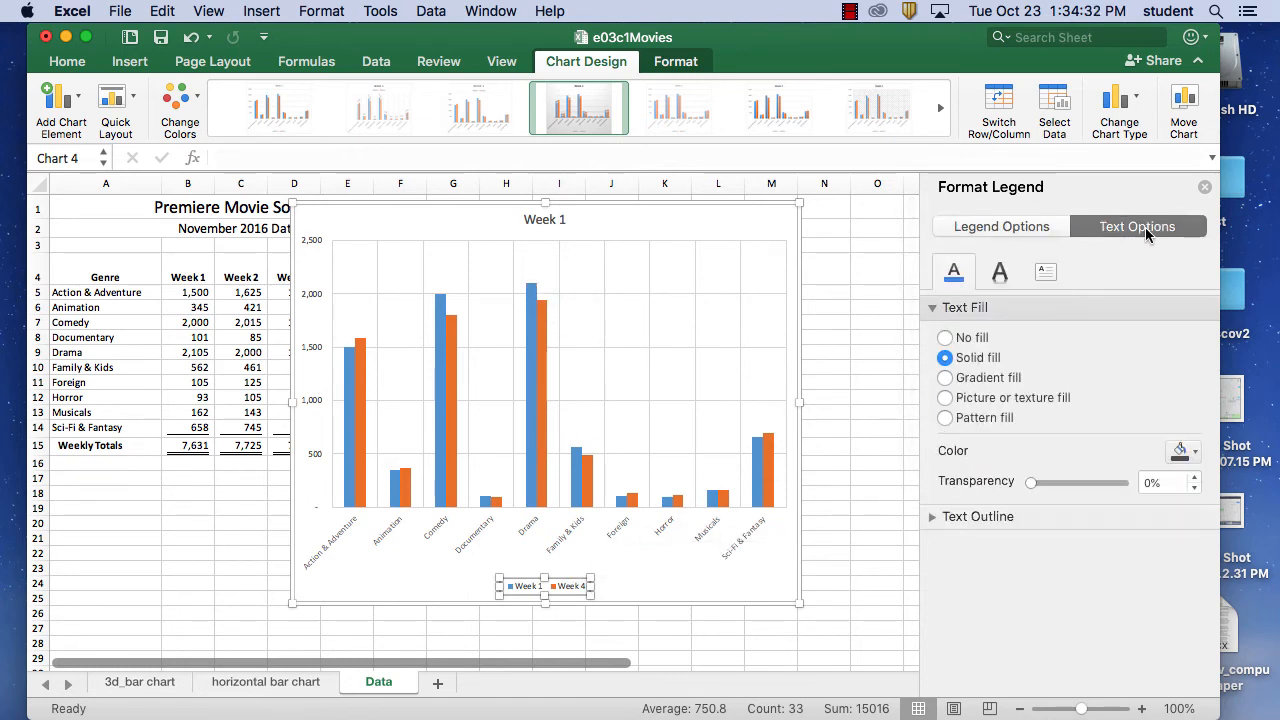
left_click(1033, 227)
right_click(556, 590)
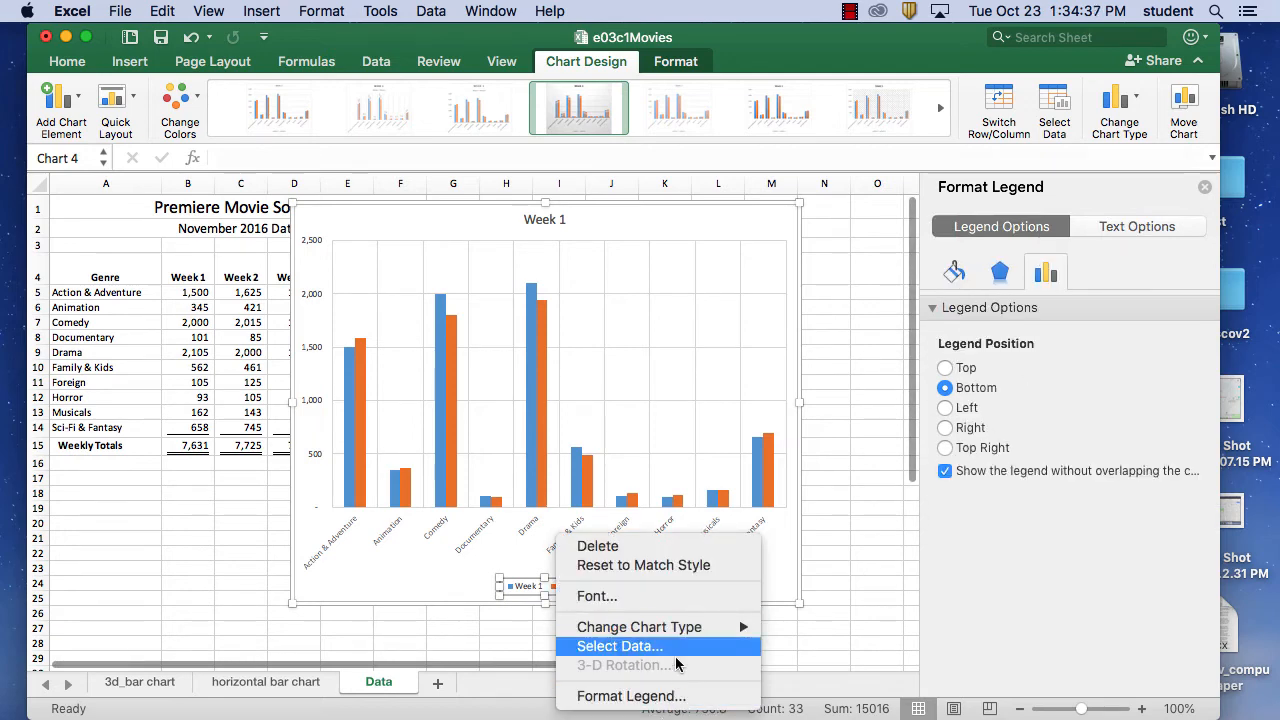
mouse_move(675, 630)
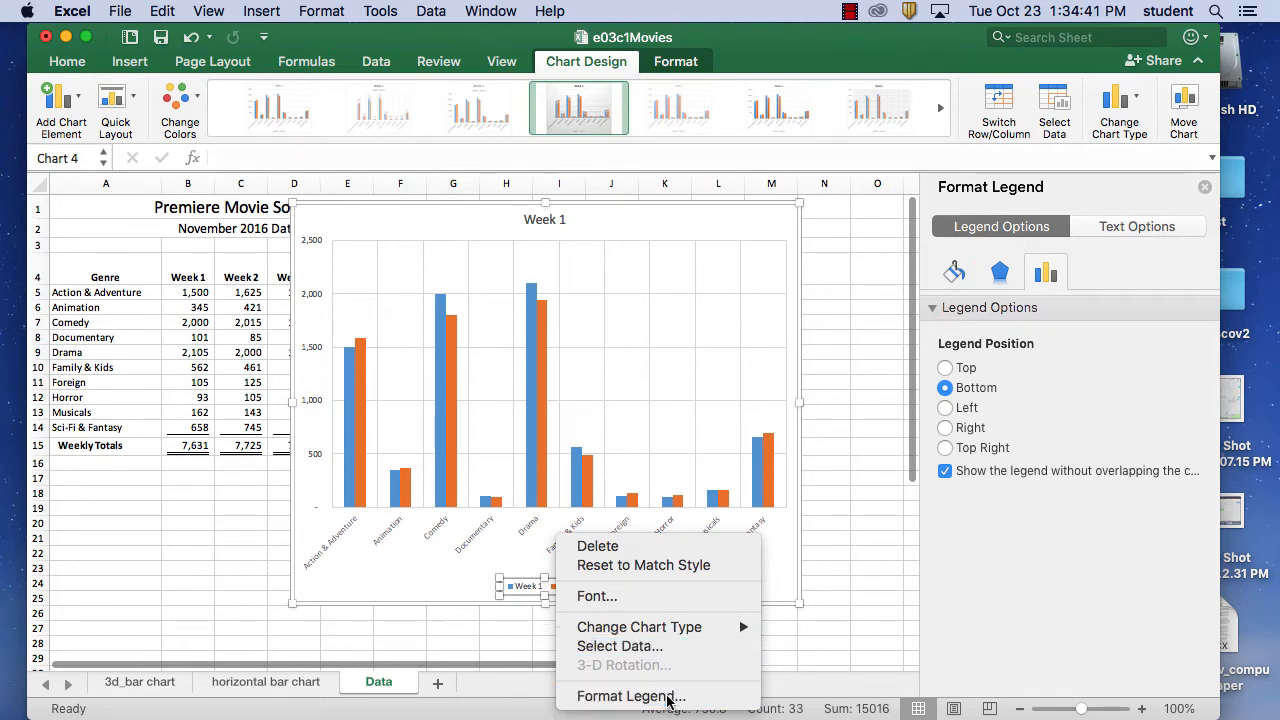
left_click(665, 696)
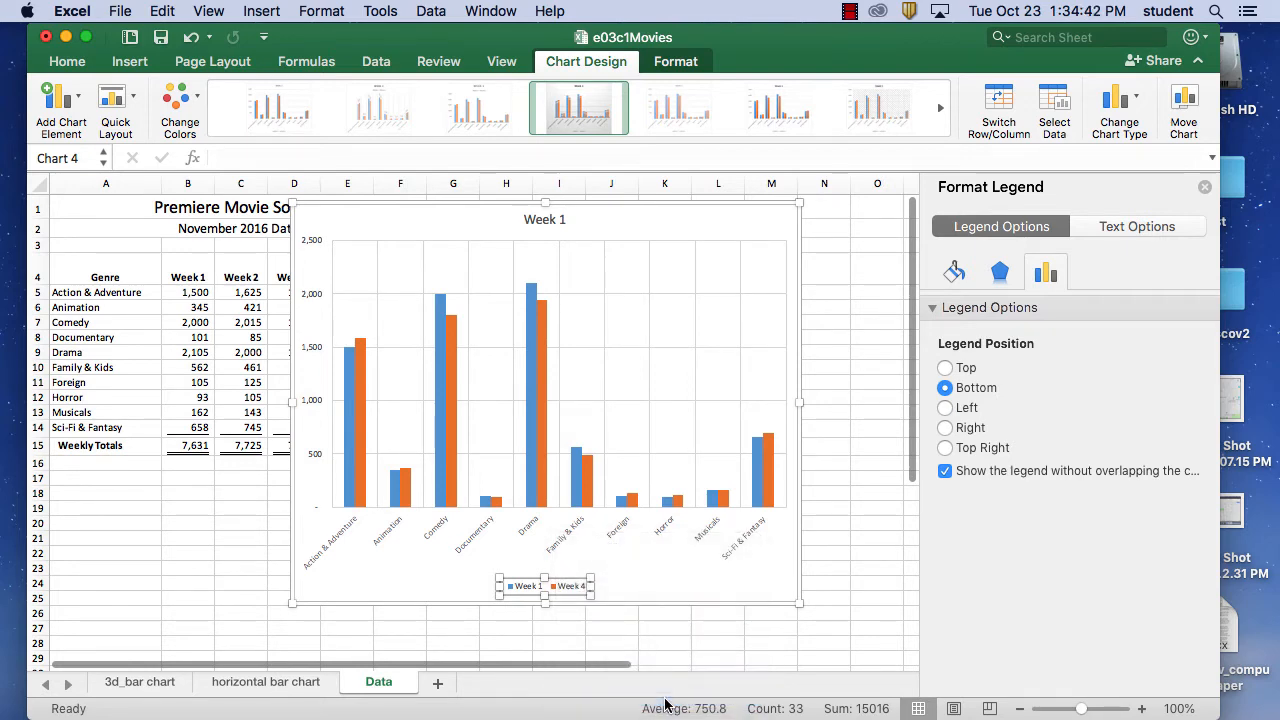
left_click(623, 557)
left_click(614, 533)
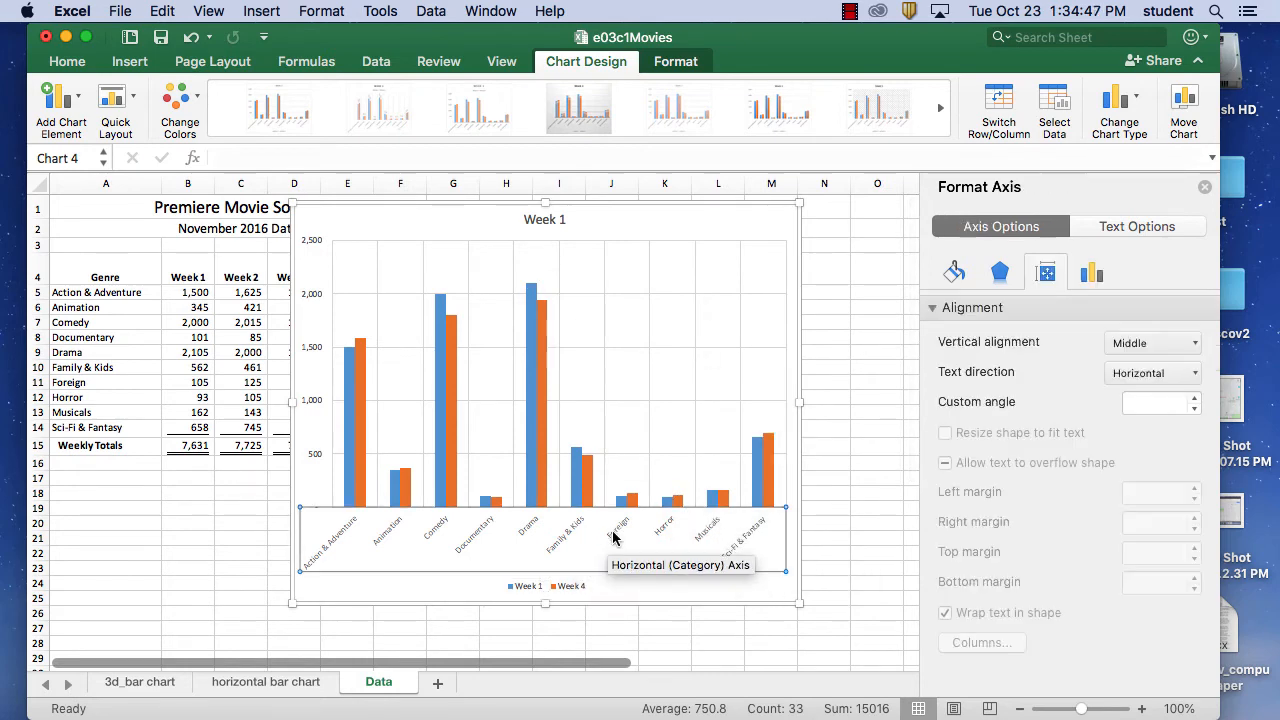
left_click(568, 594)
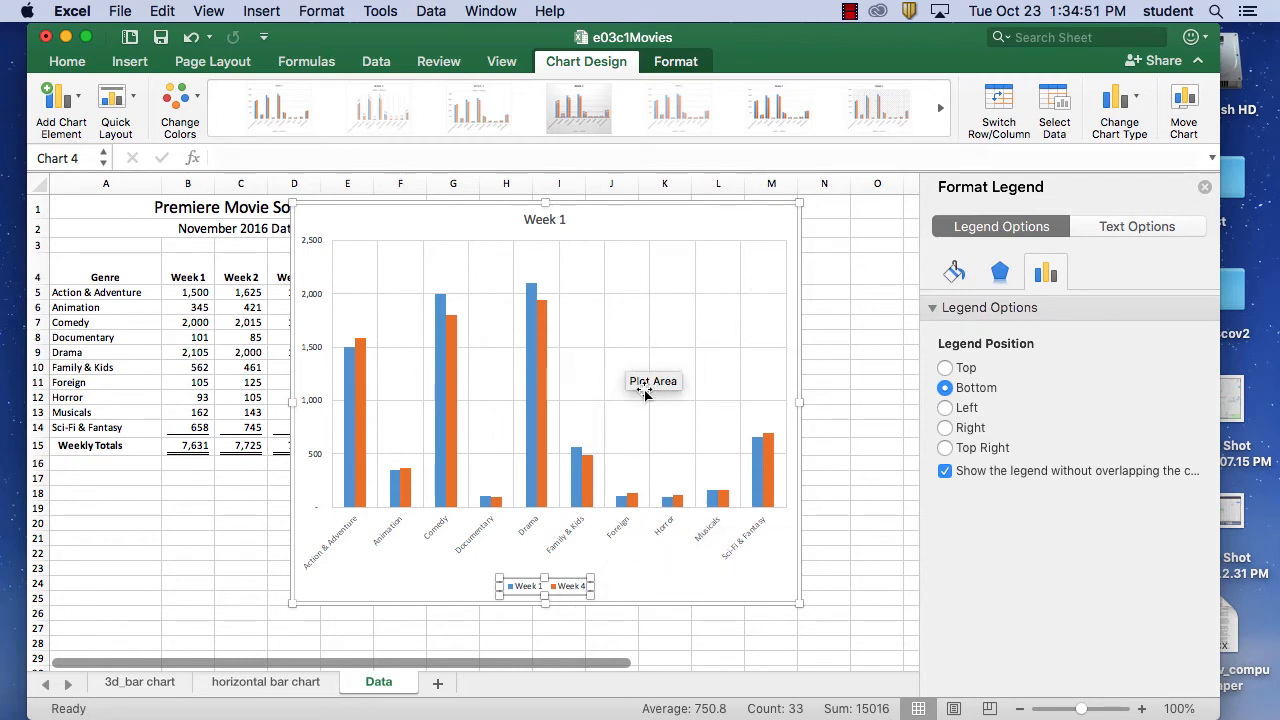
left_click(1128, 227)
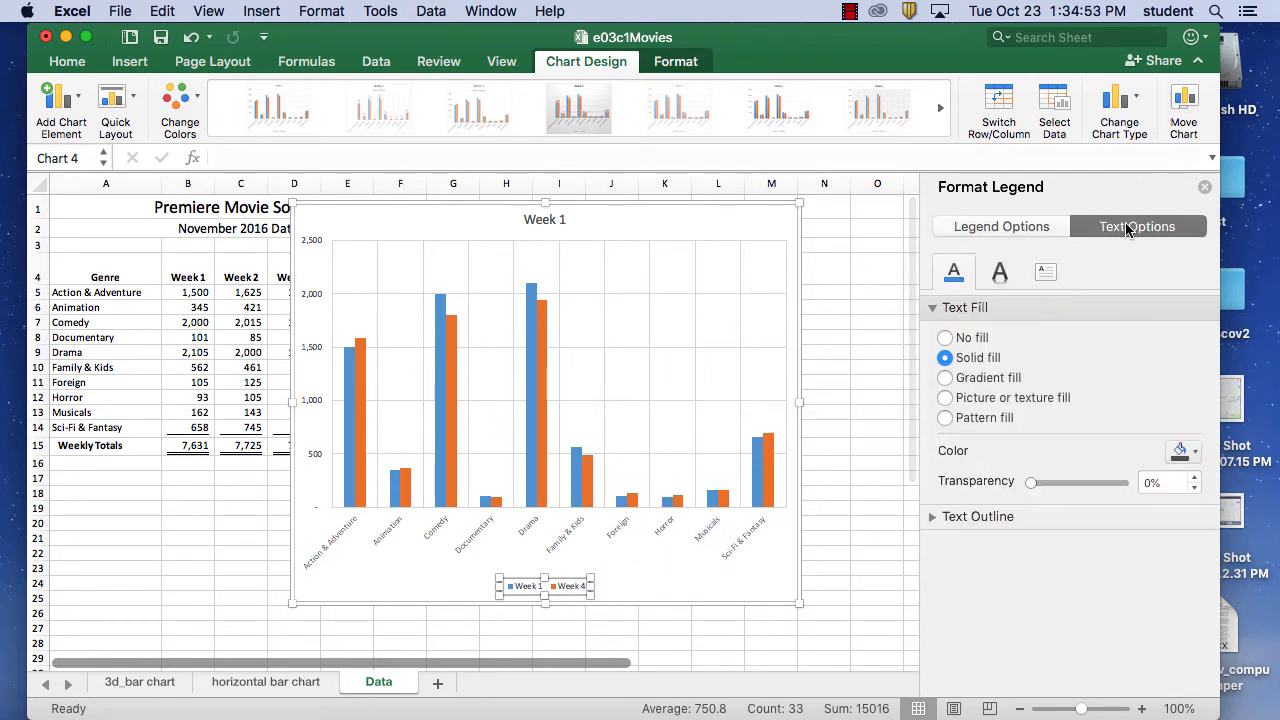
left_click(1064, 229)
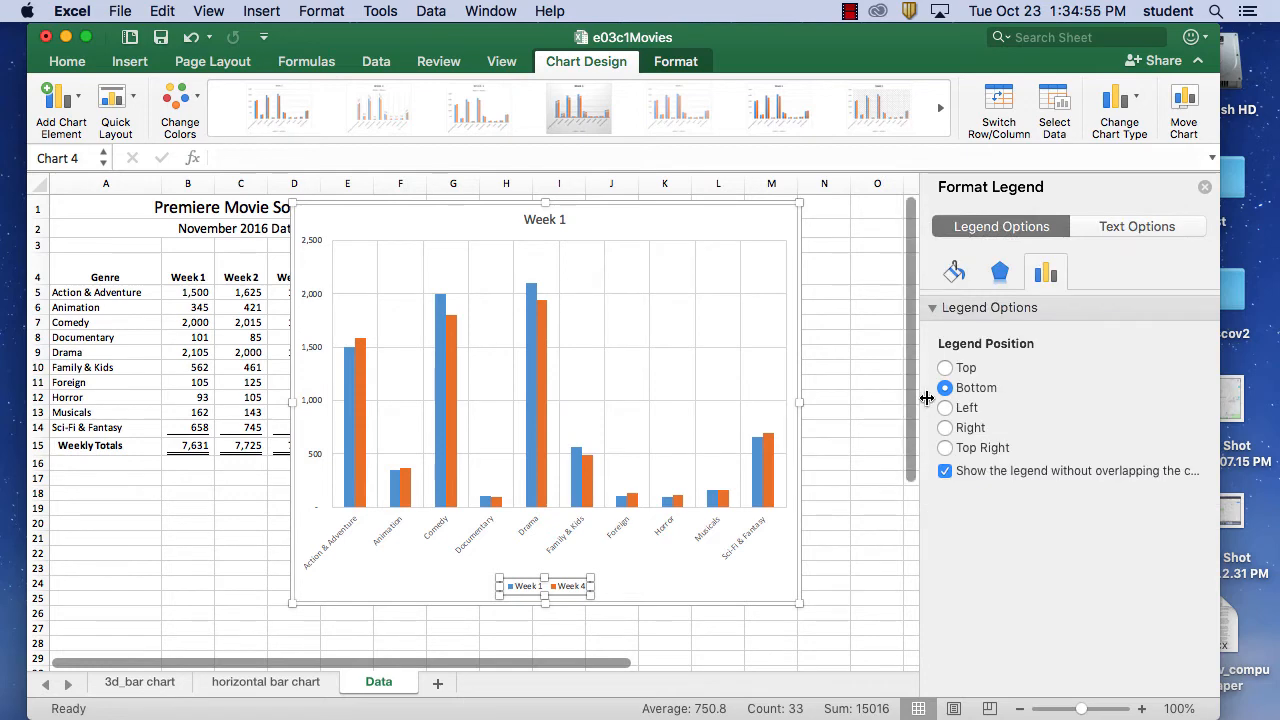
Step: Add data labels to the Week 1 series of the column chart
left_click(757, 447)
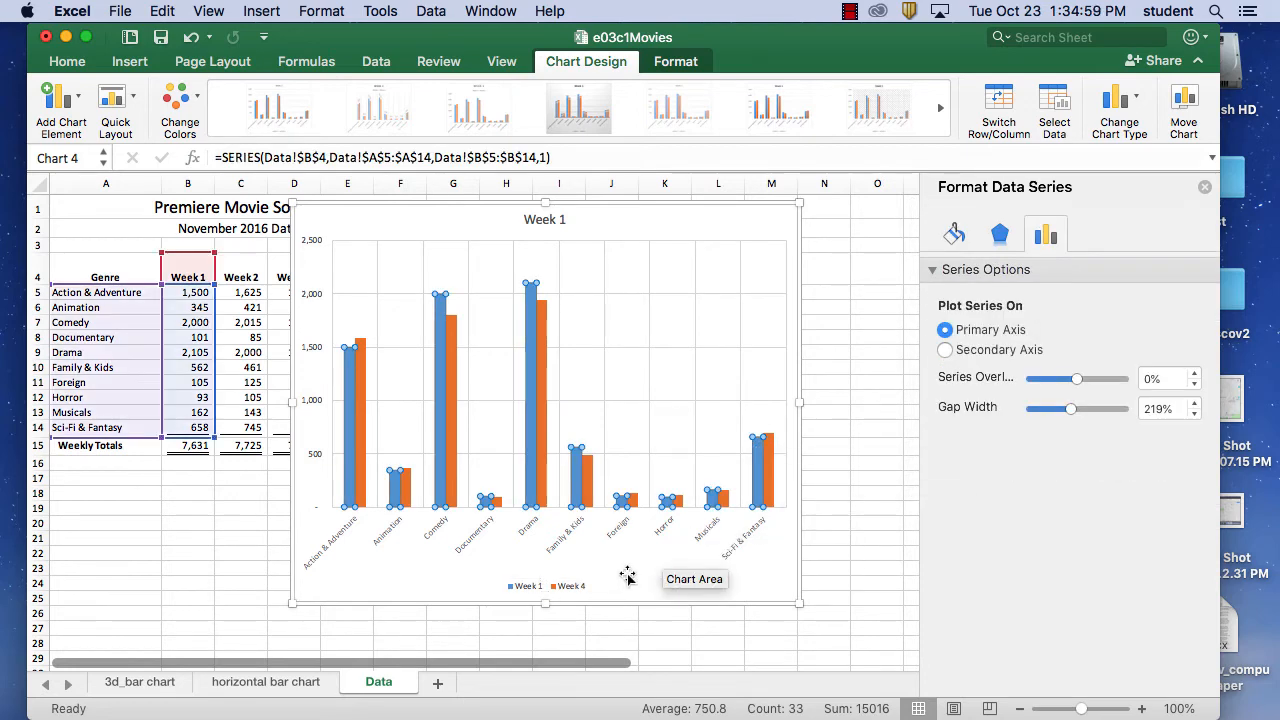
right_click(757, 455)
mouse_move(816, 523)
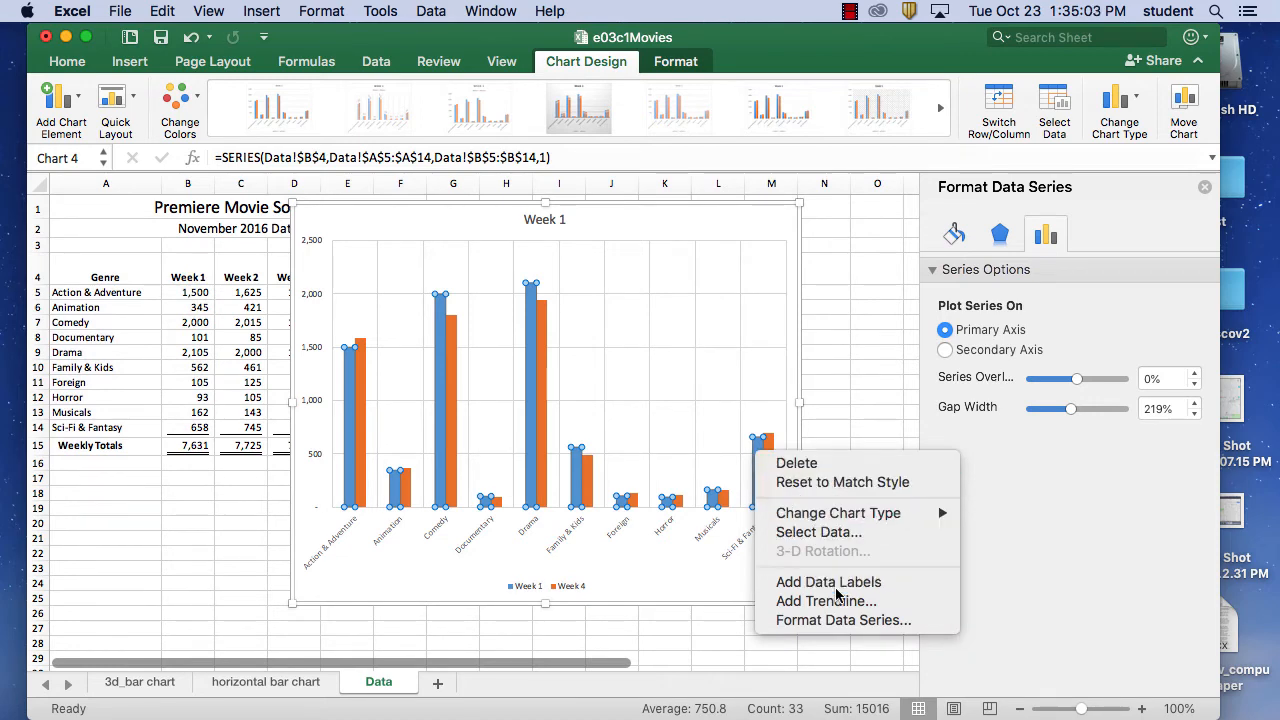
left_click(830, 584)
Step: Add data labels to the Week 4 series of the column chart
right_click(771, 457)
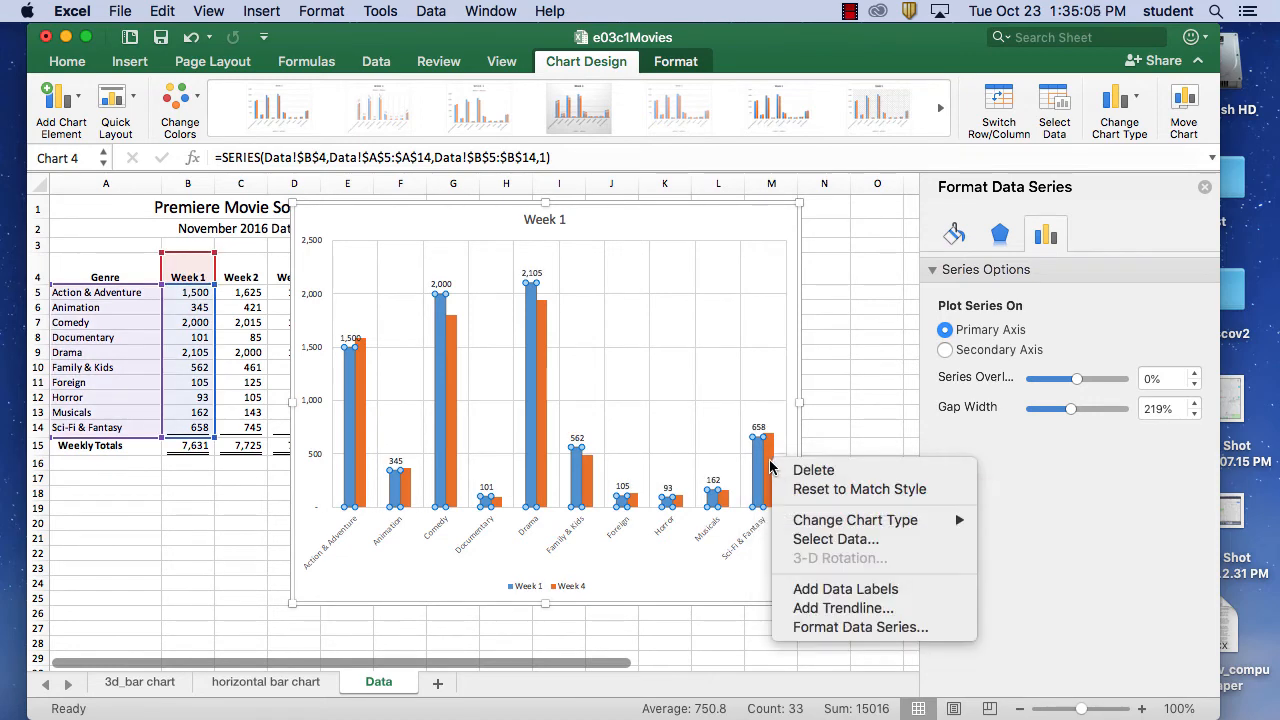
key("Escape")
left_click(769, 462)
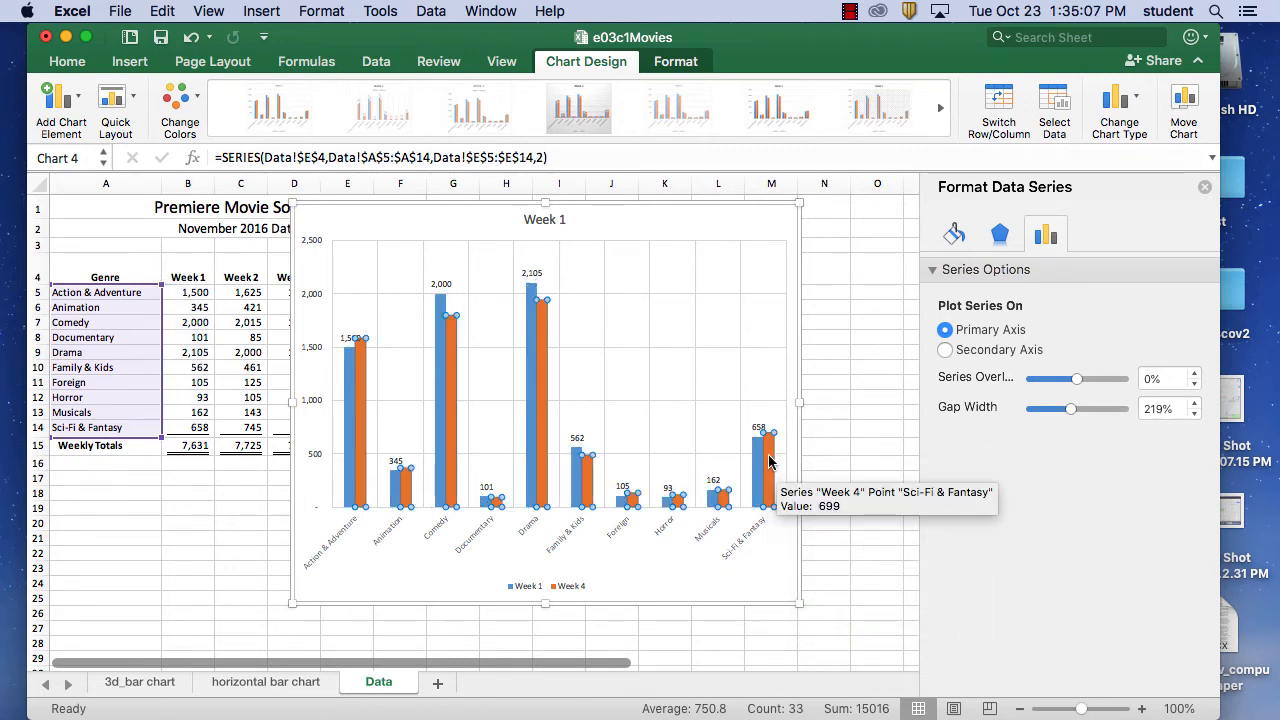
right_click(769, 462)
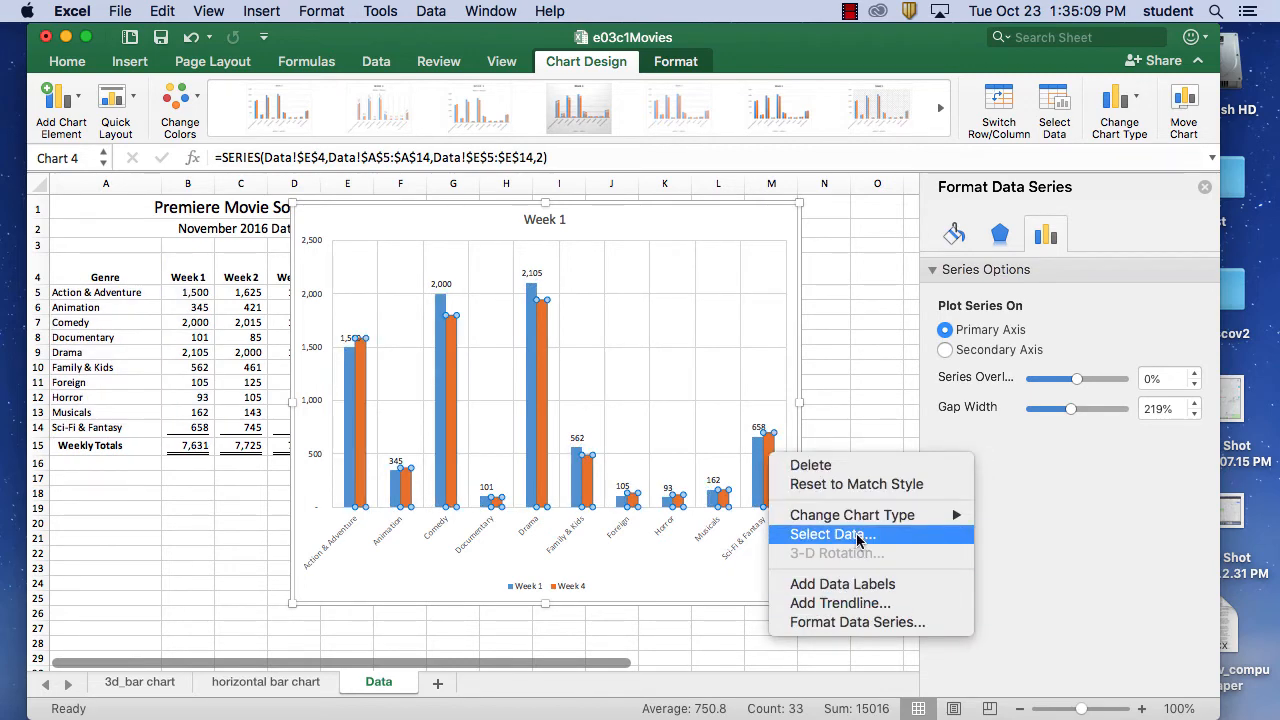
left_click(855, 584)
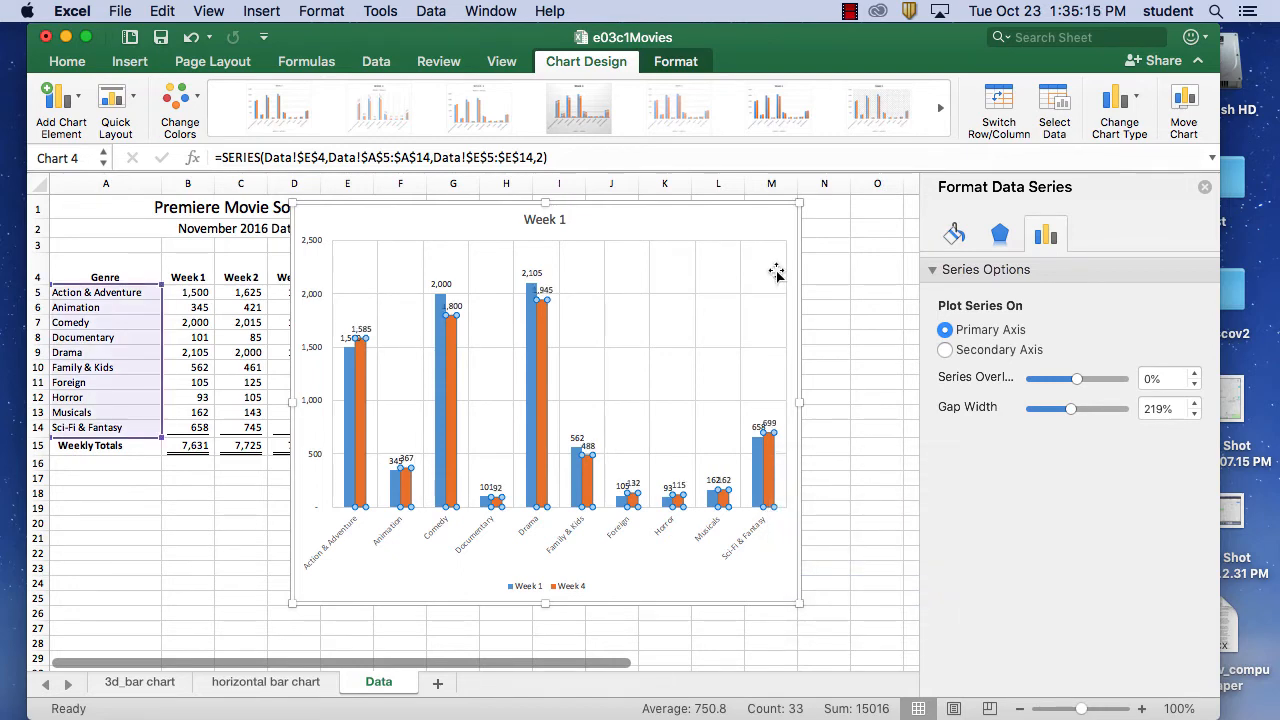
Step: Review the commands available for the single Drama column of the Week 4 series
left_click(546, 334)
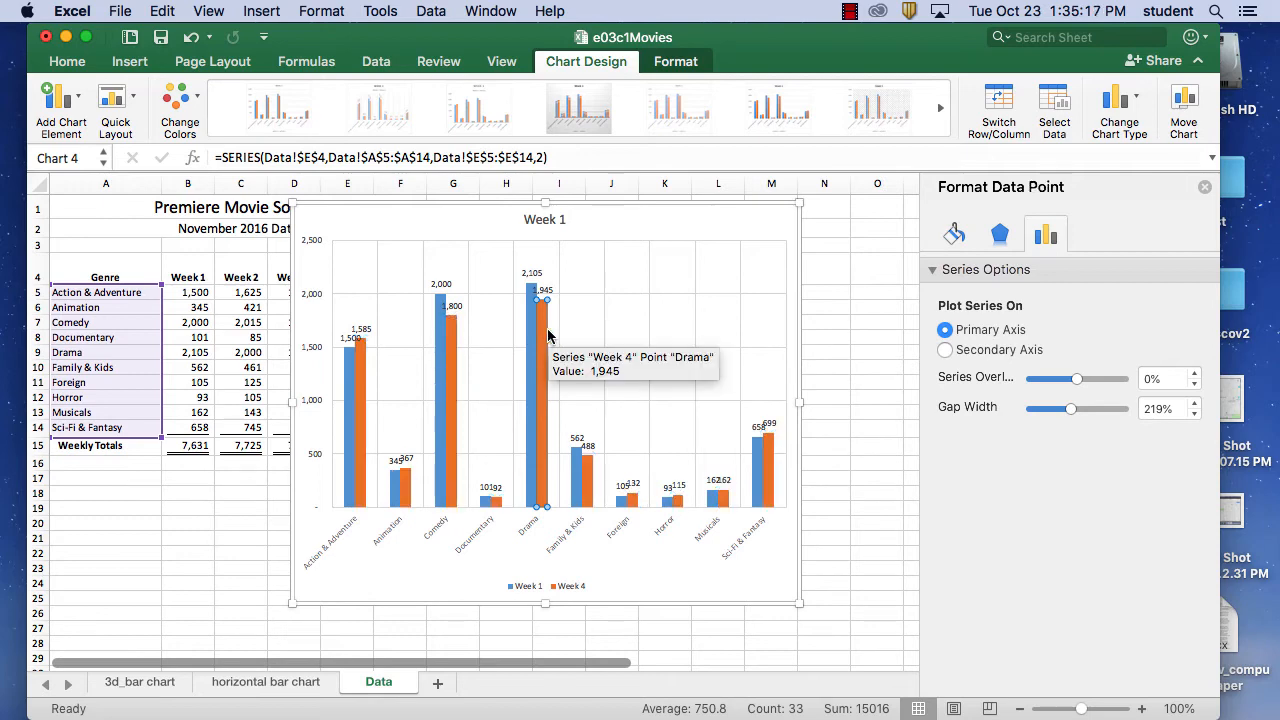
right_click(548, 336)
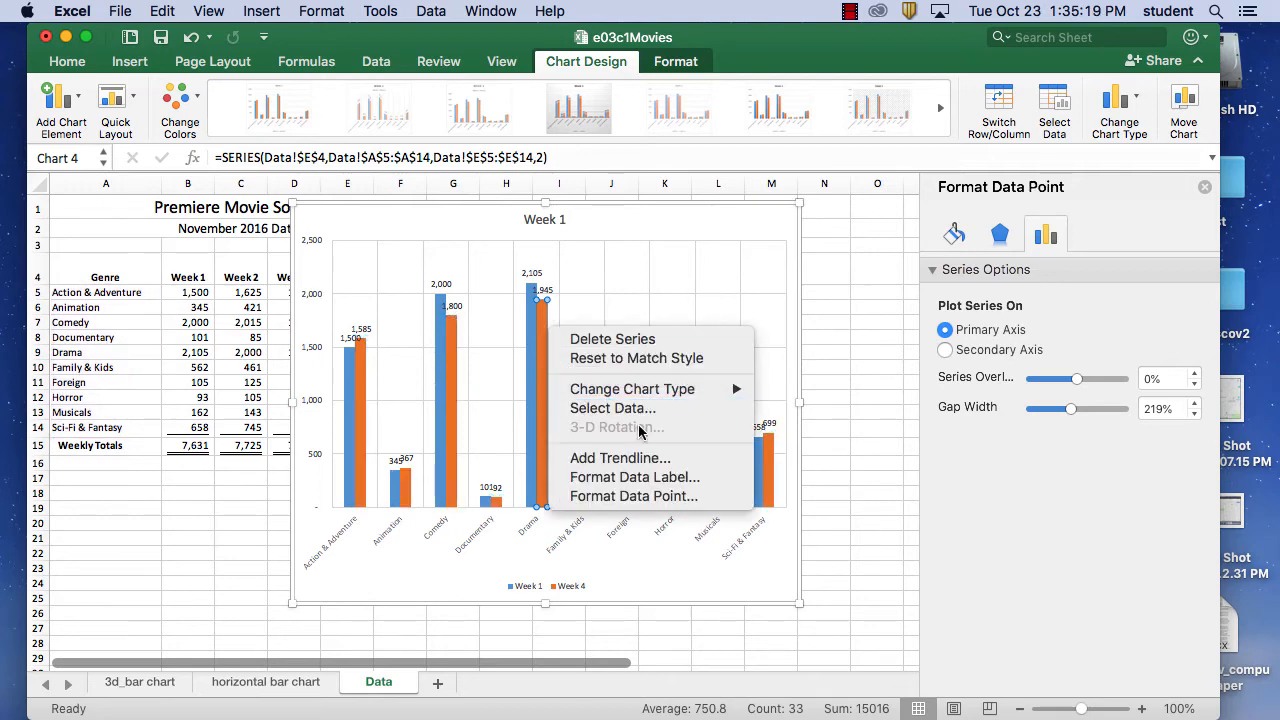
left_click(630, 271)
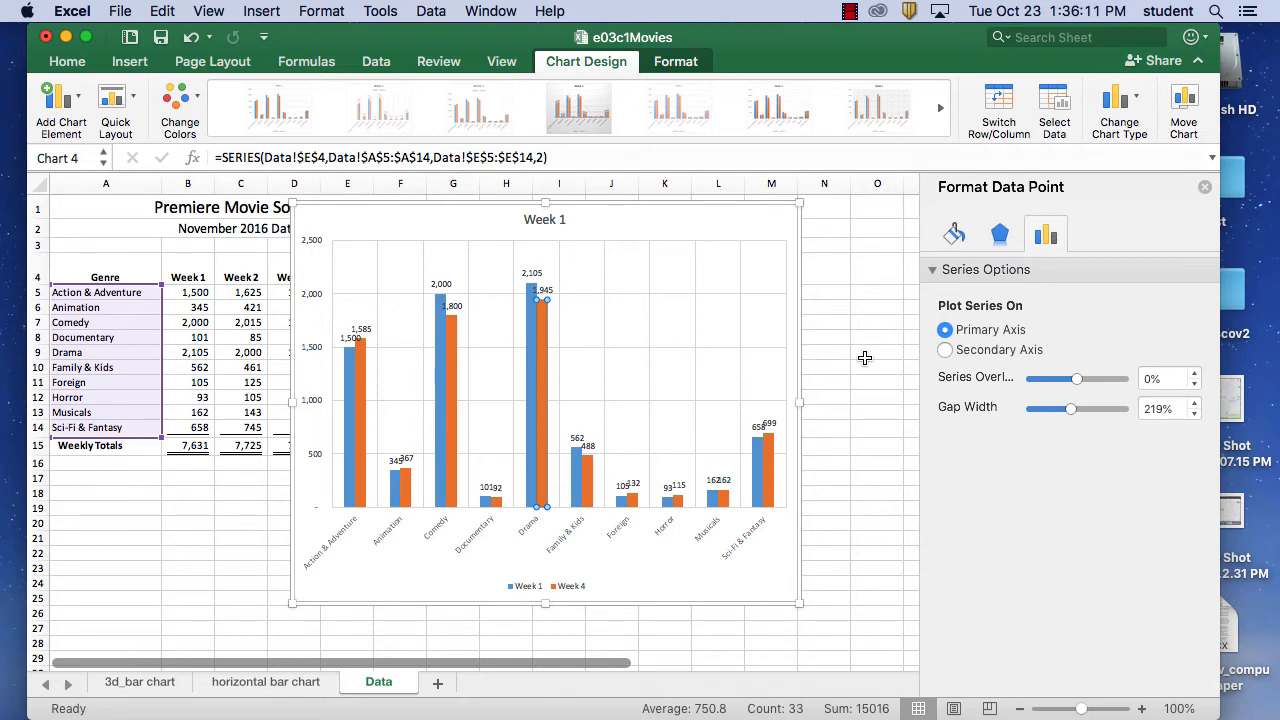
Step: Replace the chart title with "Gross profit"
left_click(550, 219)
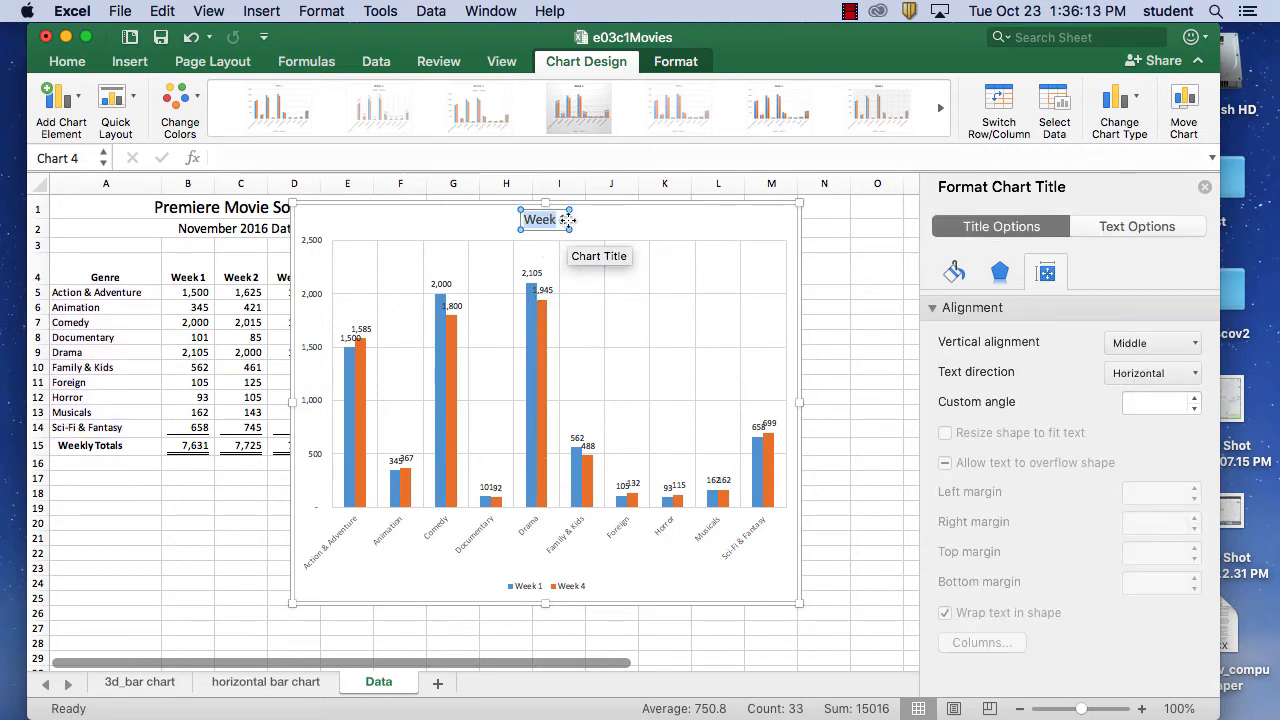
left_click_drag(564, 219, 525, 222)
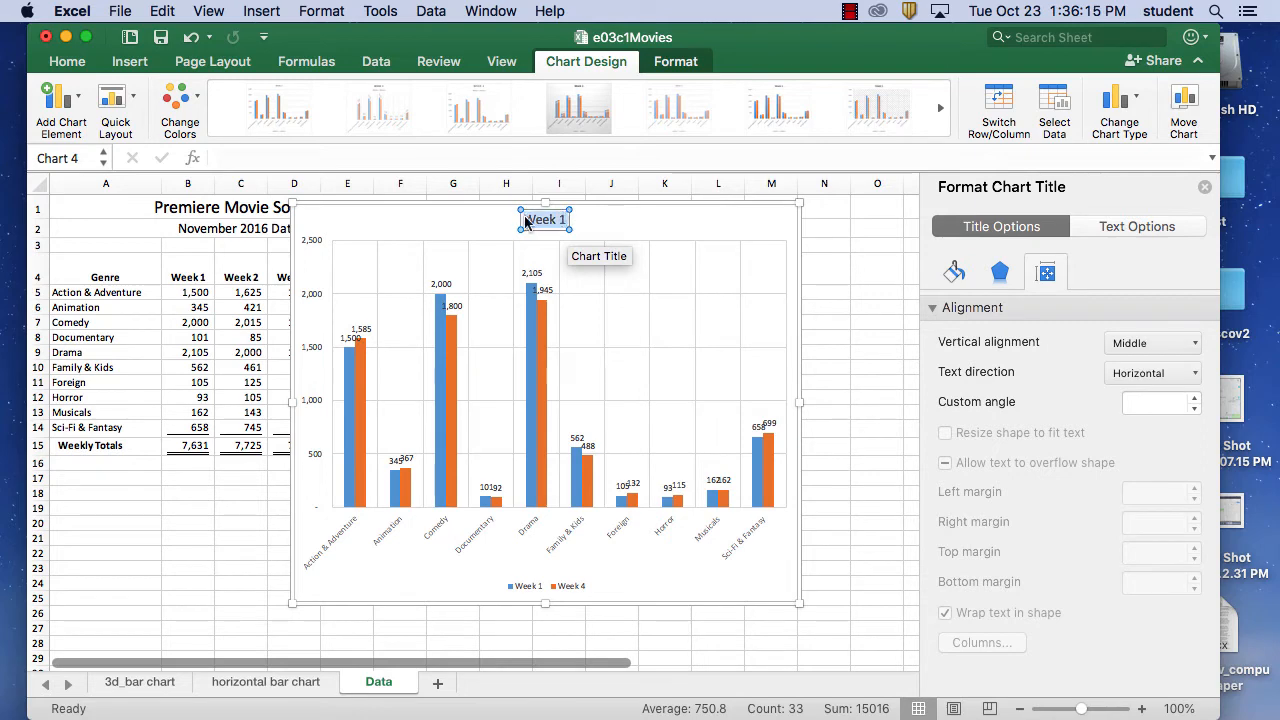
type("Gross")
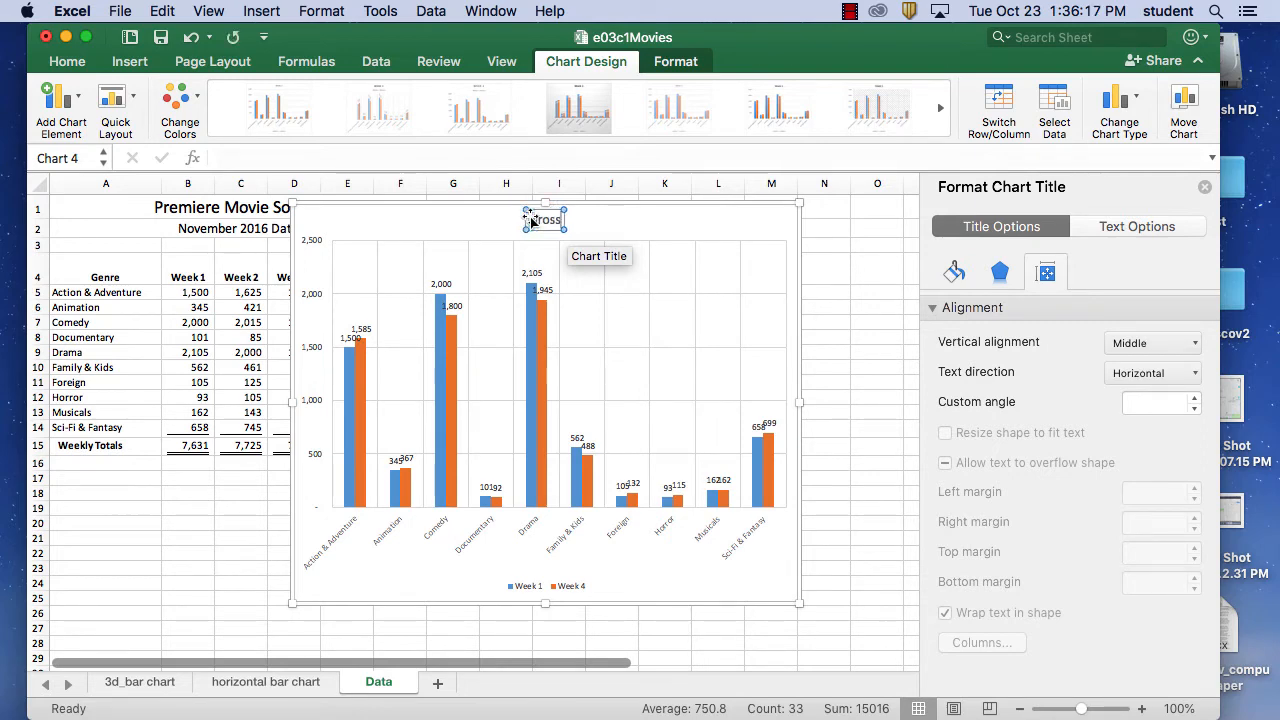
type(" profi")
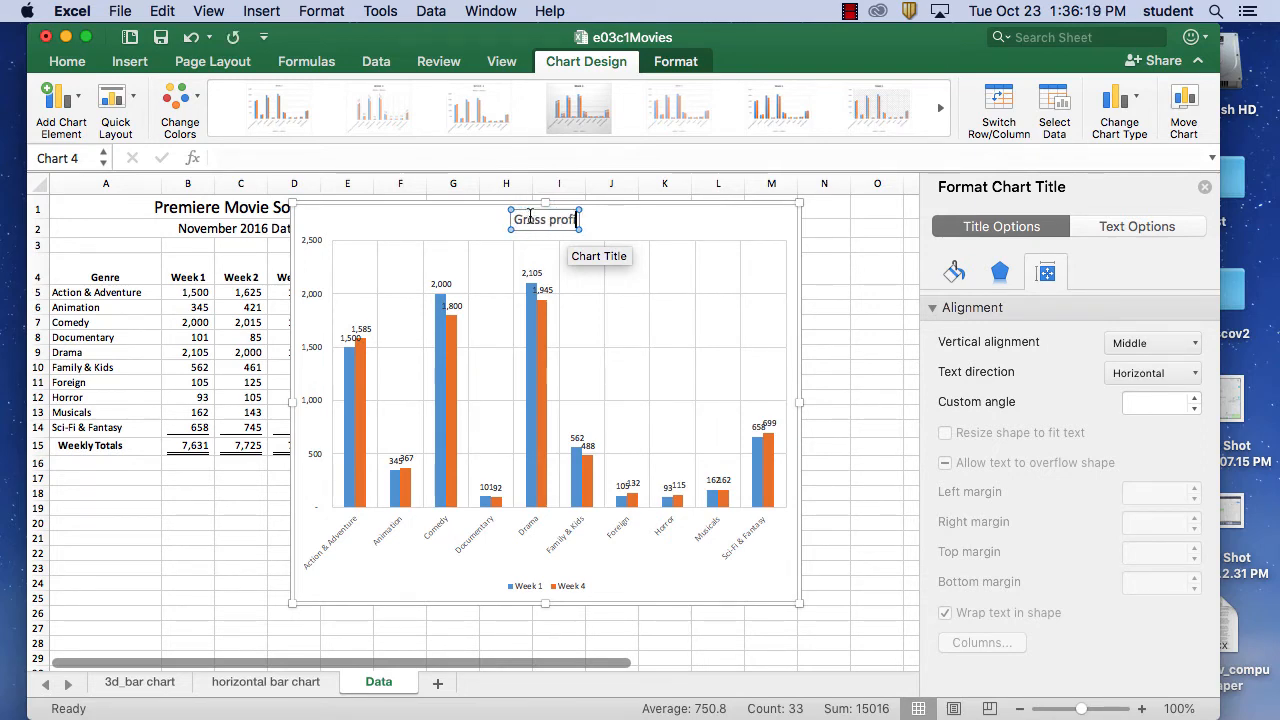
type("t")
left_click(661, 218)
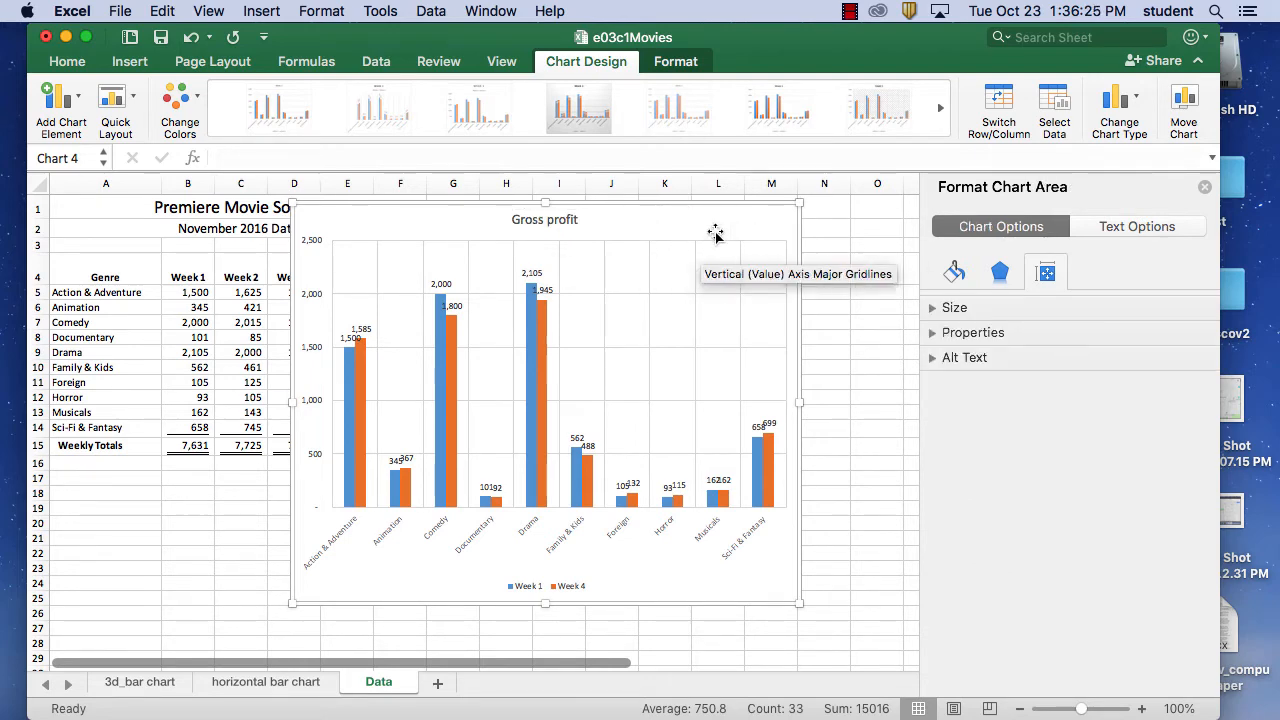
Step: Move the chart to a new sheet named "movie profit week 1 and 4"
left_click(1186, 112)
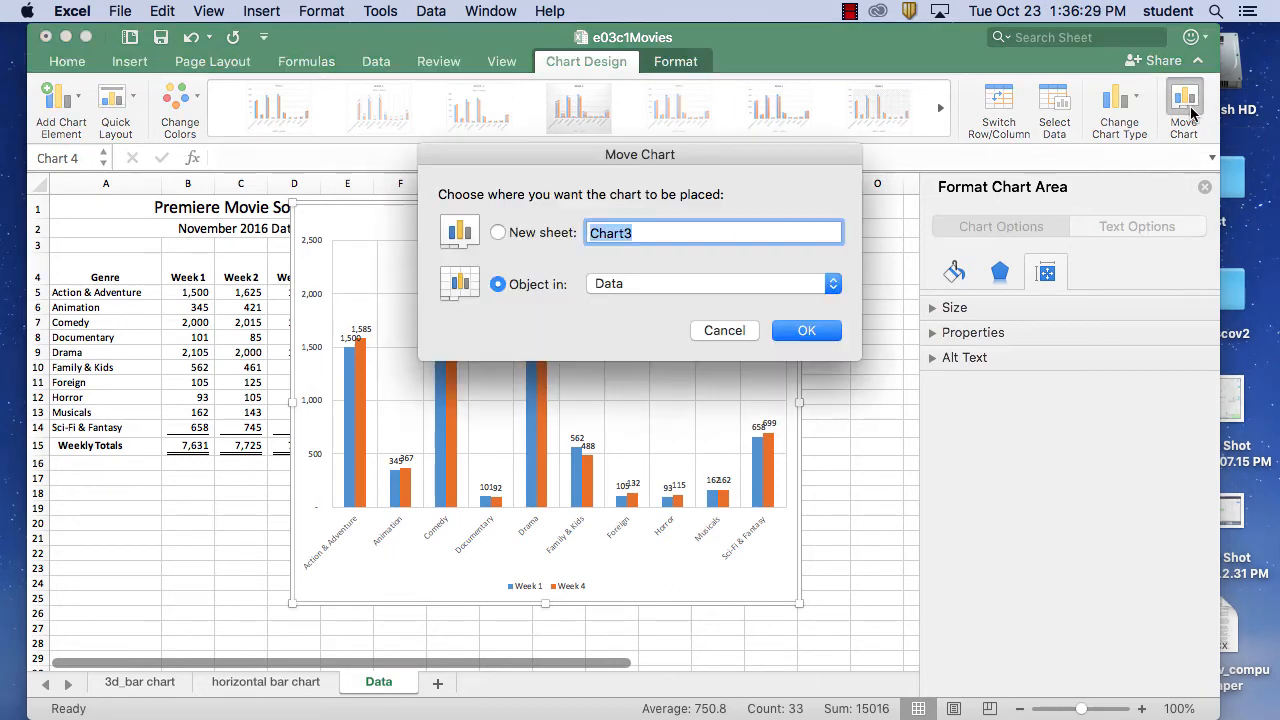
left_click(550, 235)
type("mov")
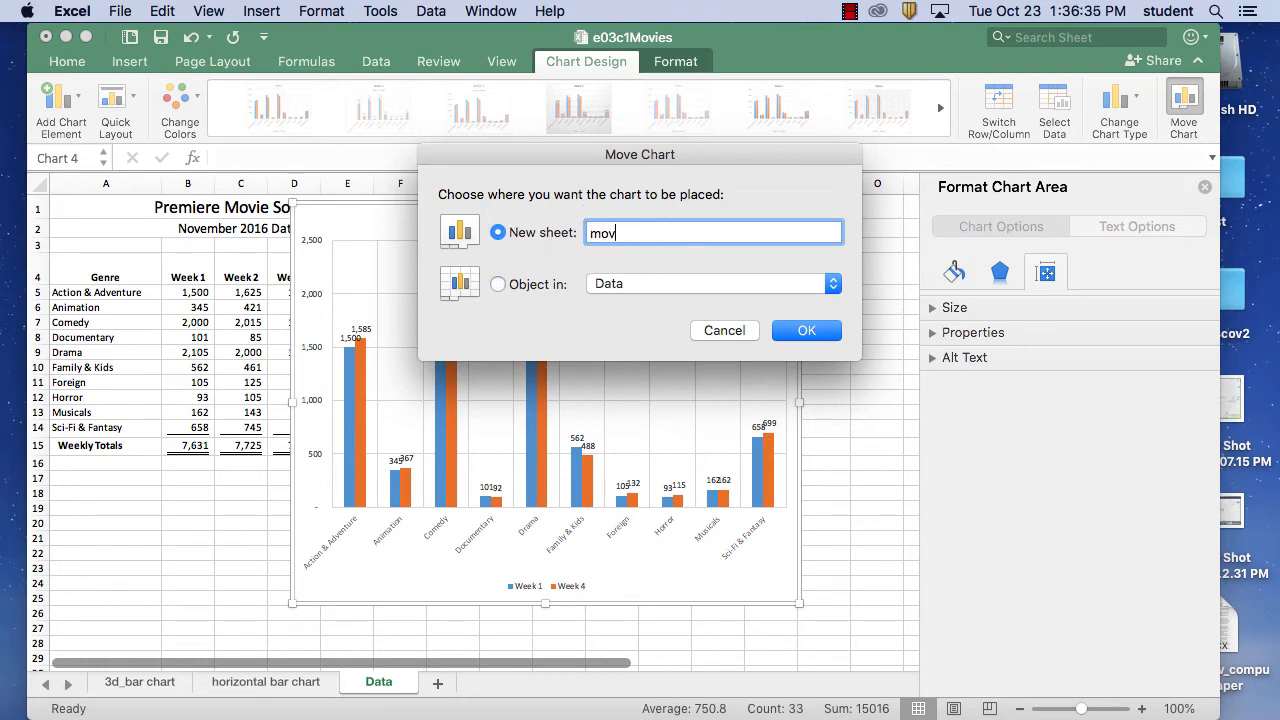
type("ie profit week 1 and 4")
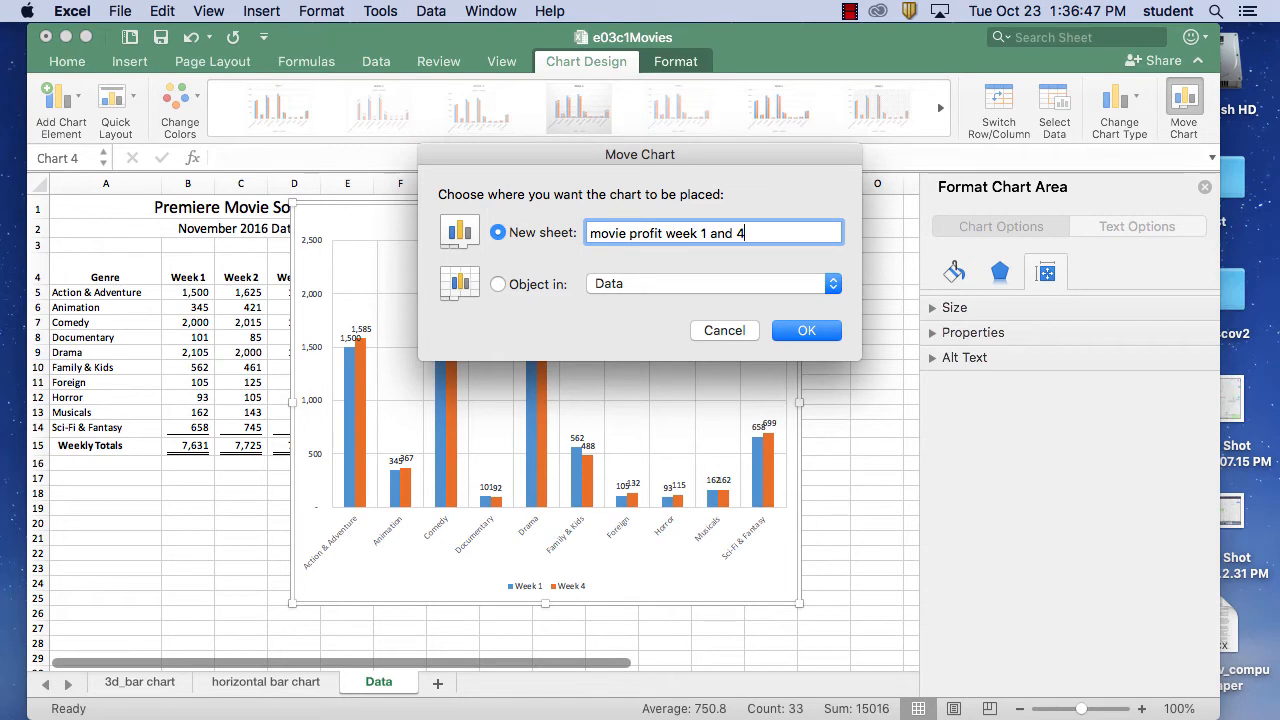
left_click(820, 333)
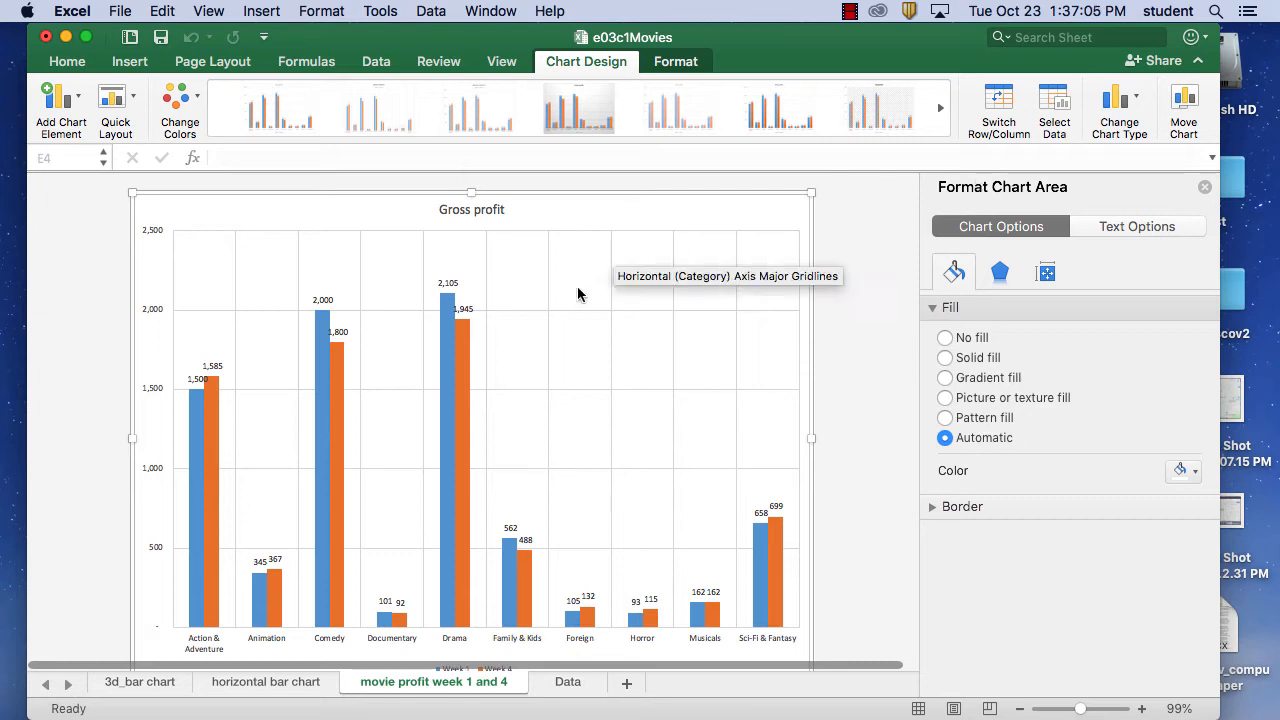
Step: Review the commands available for the whole Week 4 series on the new chart sheet
left_click(460, 357)
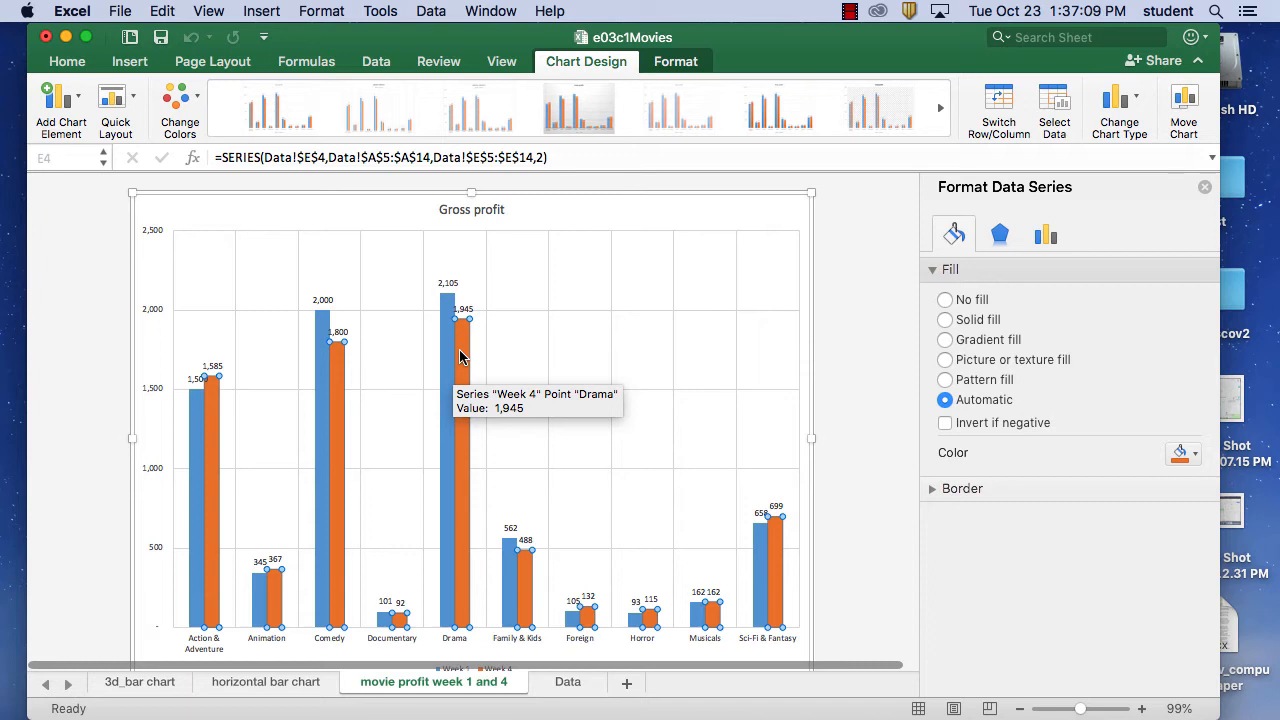
right_click(460, 357)
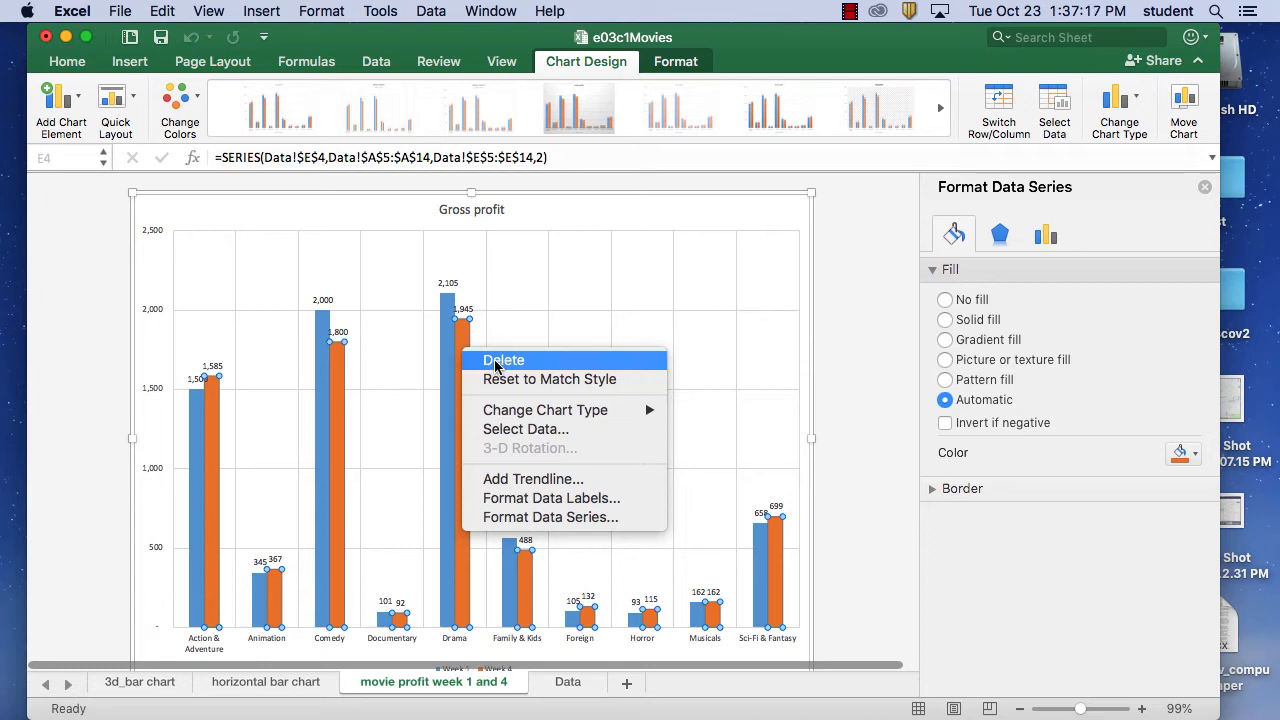
left_click(876, 503)
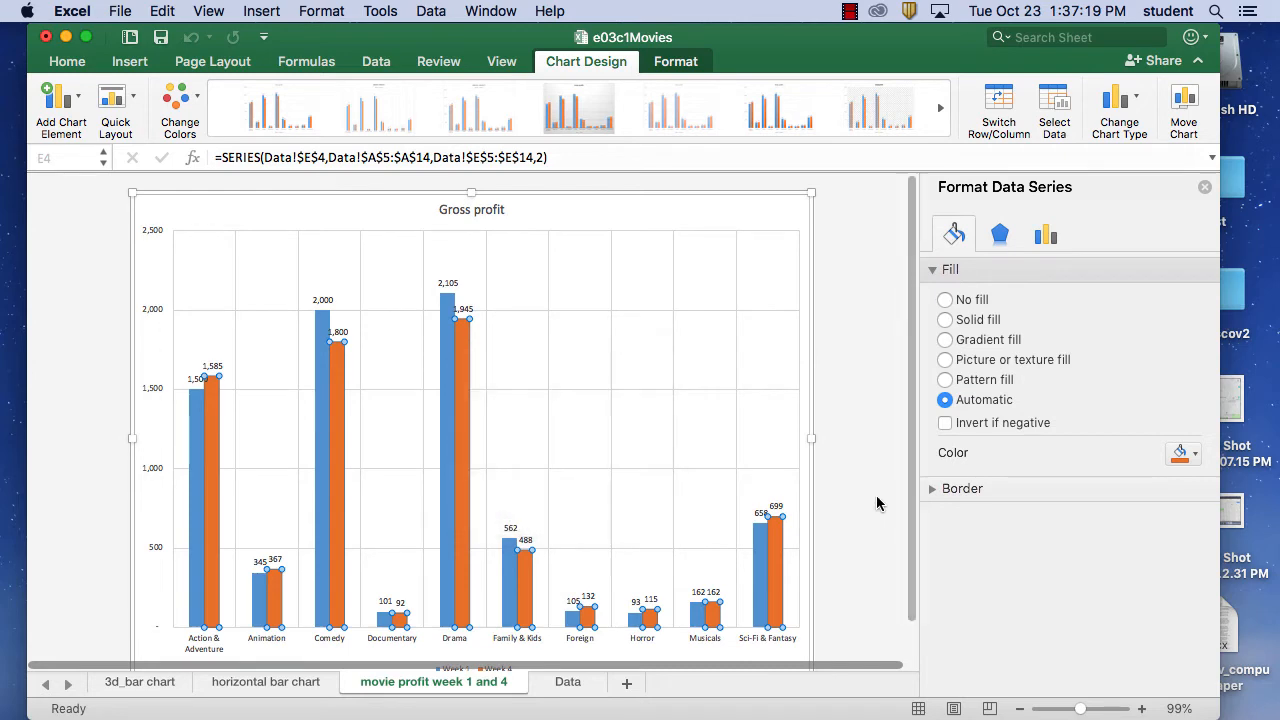
Step: Review the finished Week 1 and Week 4 chart sheet and the 3d_bar chart sheet
scroll(837, 563, "down", 2)
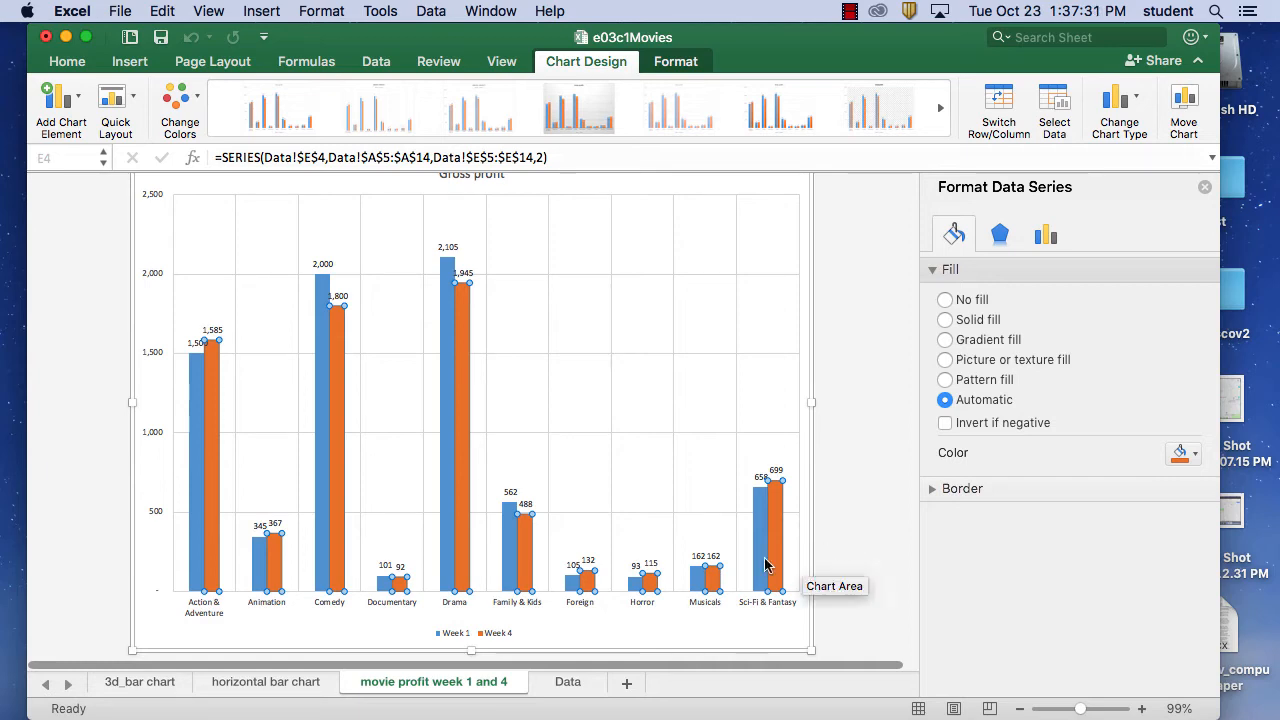
left_click(158, 684)
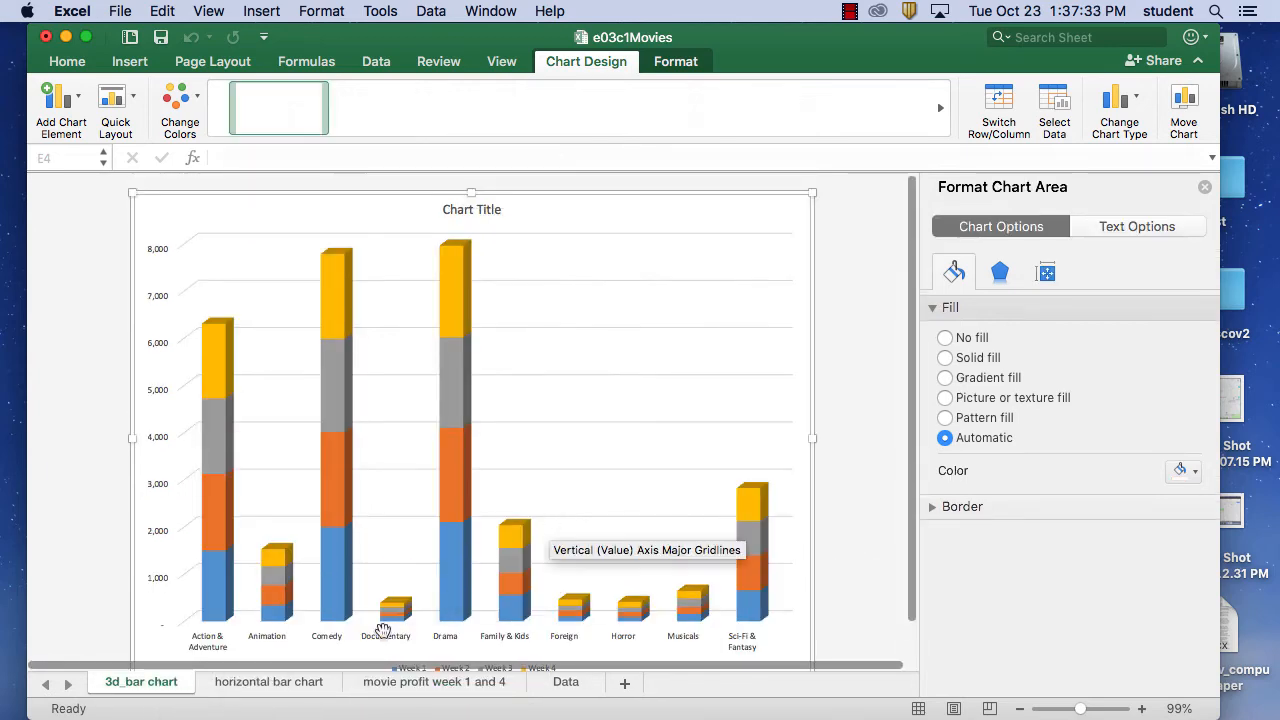
Step: Insert a 2-D clustered column chart of the selected Week 1 and Week 4 data on the Data sheet
left_click(563, 684)
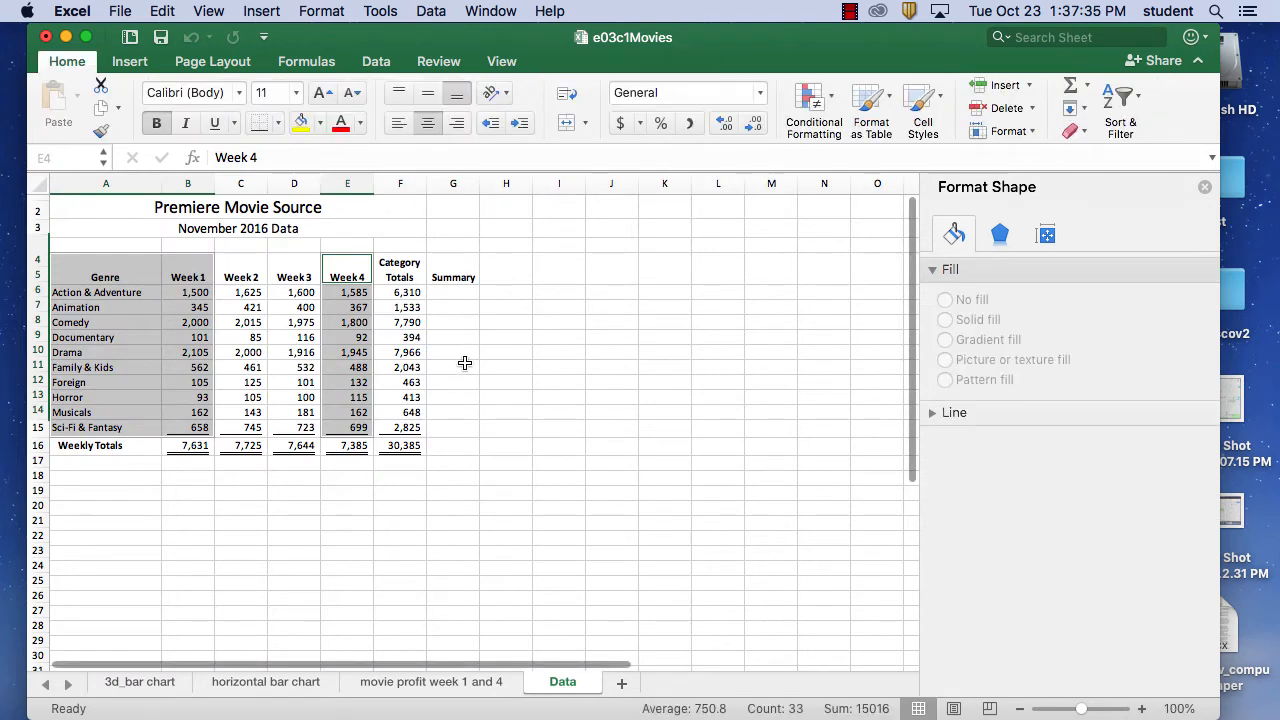
left_click(136, 65)
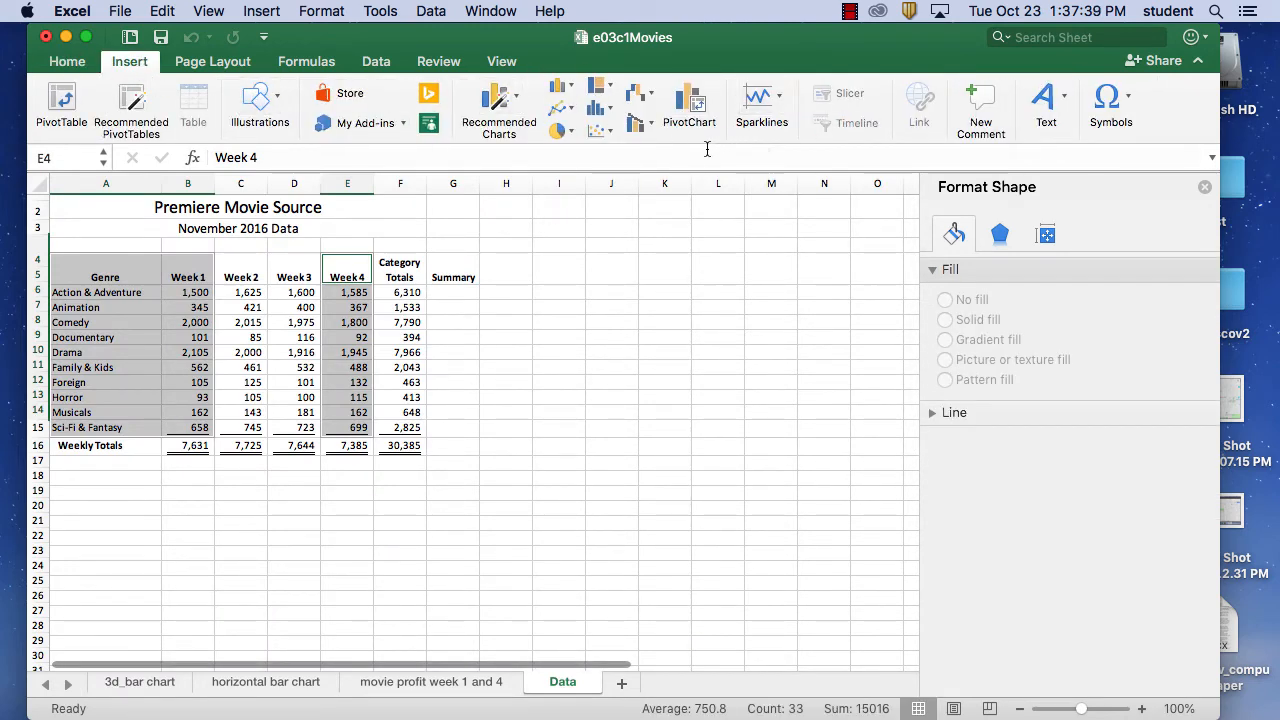
left_click(592, 90)
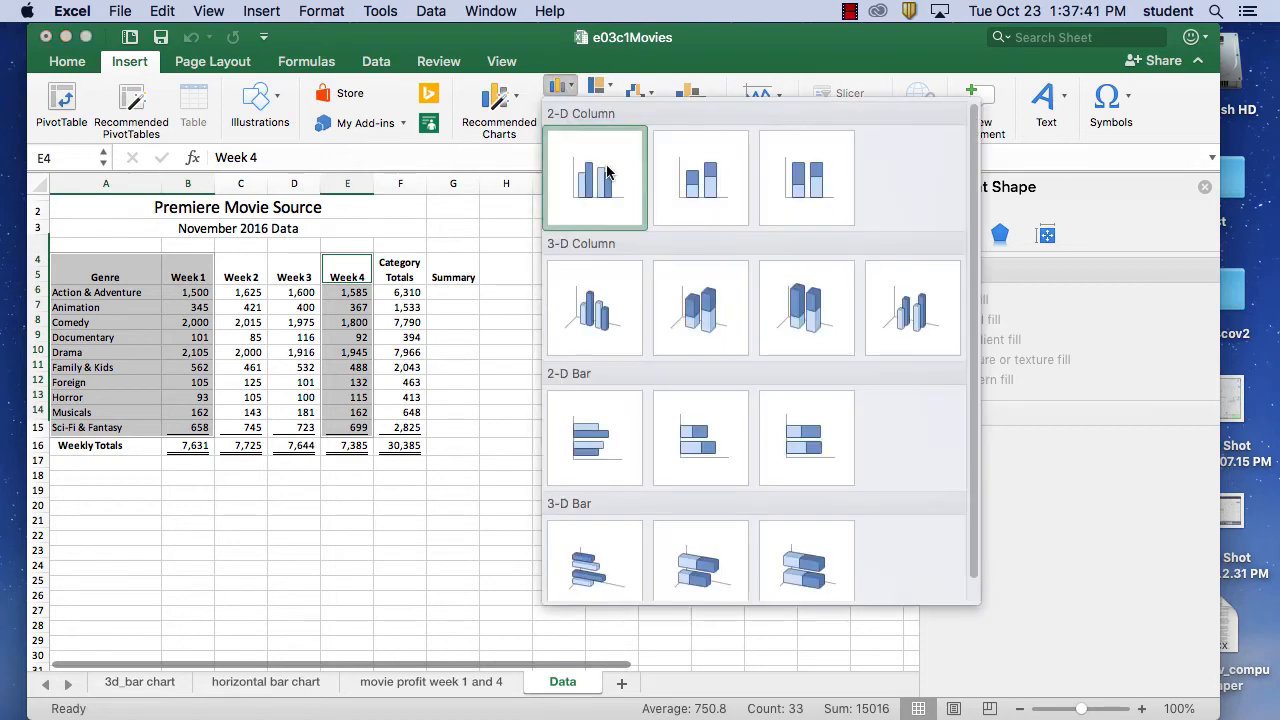
left_click(614, 184)
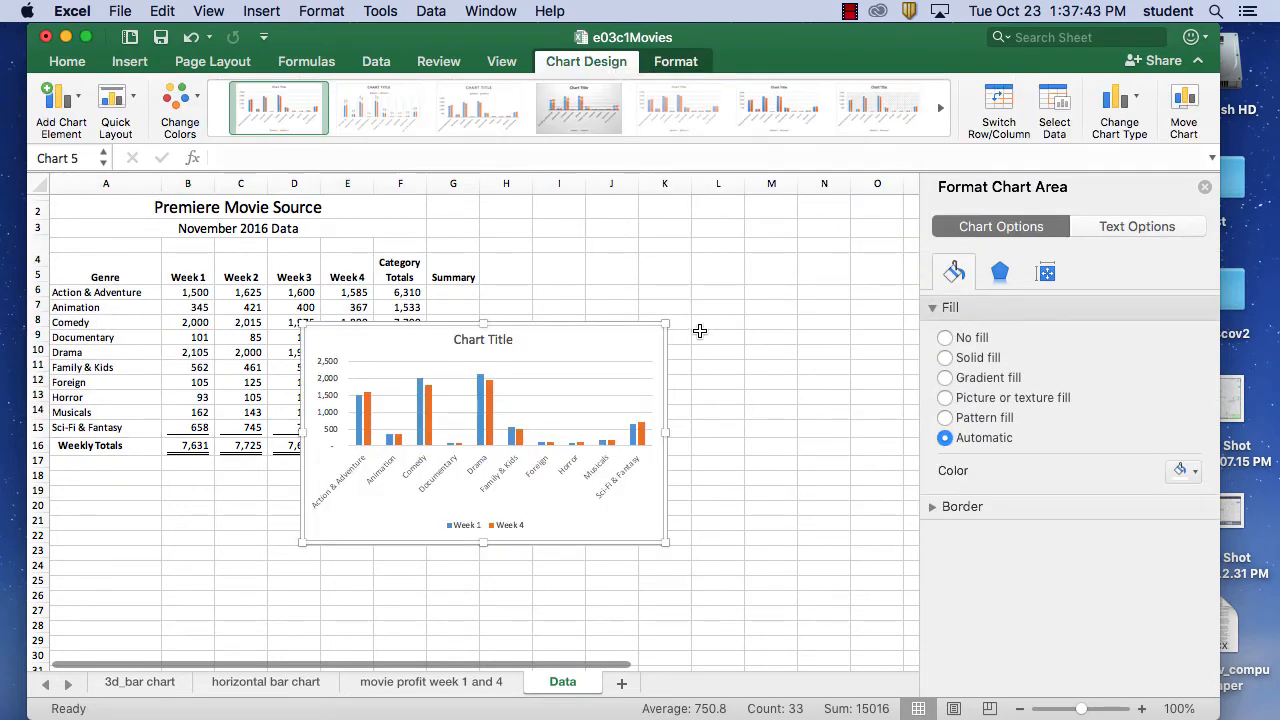
left_click(1188, 104)
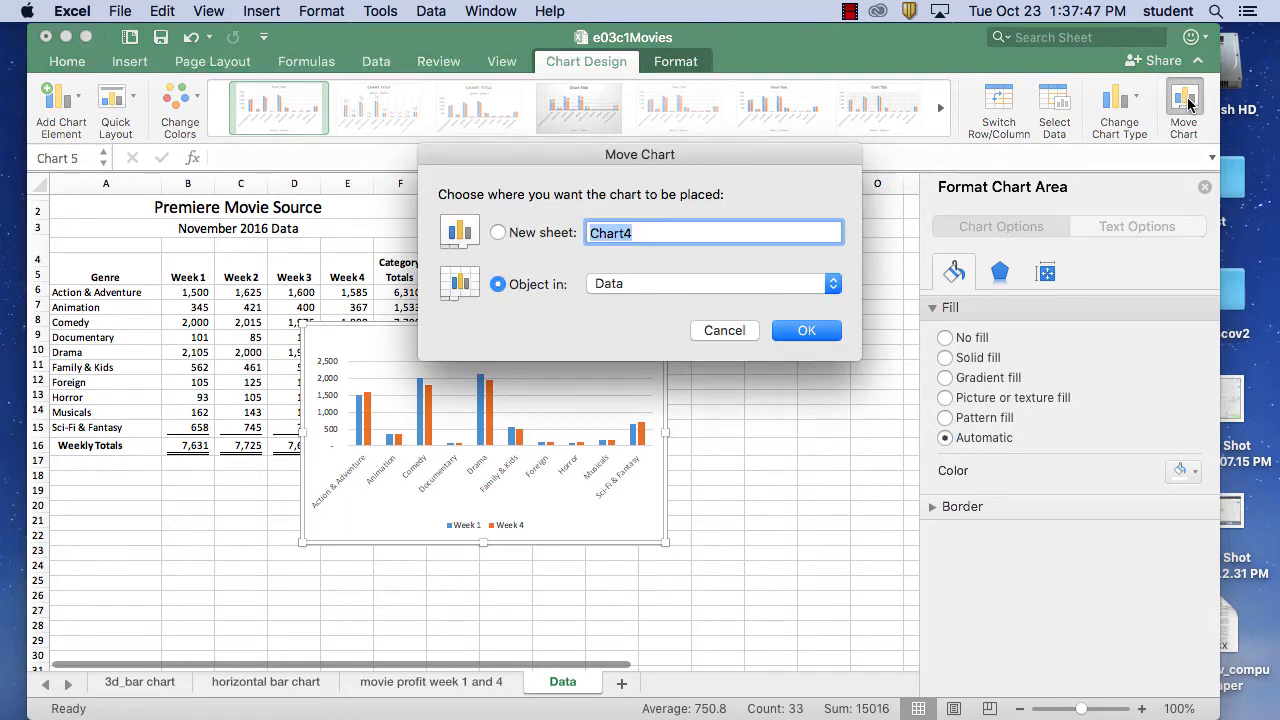
left_click(548, 233)
left_click(742, 331)
Step: Move the new column chart to the empty cells beside the data table and delete it
left_click_drag(611, 371, 792, 283)
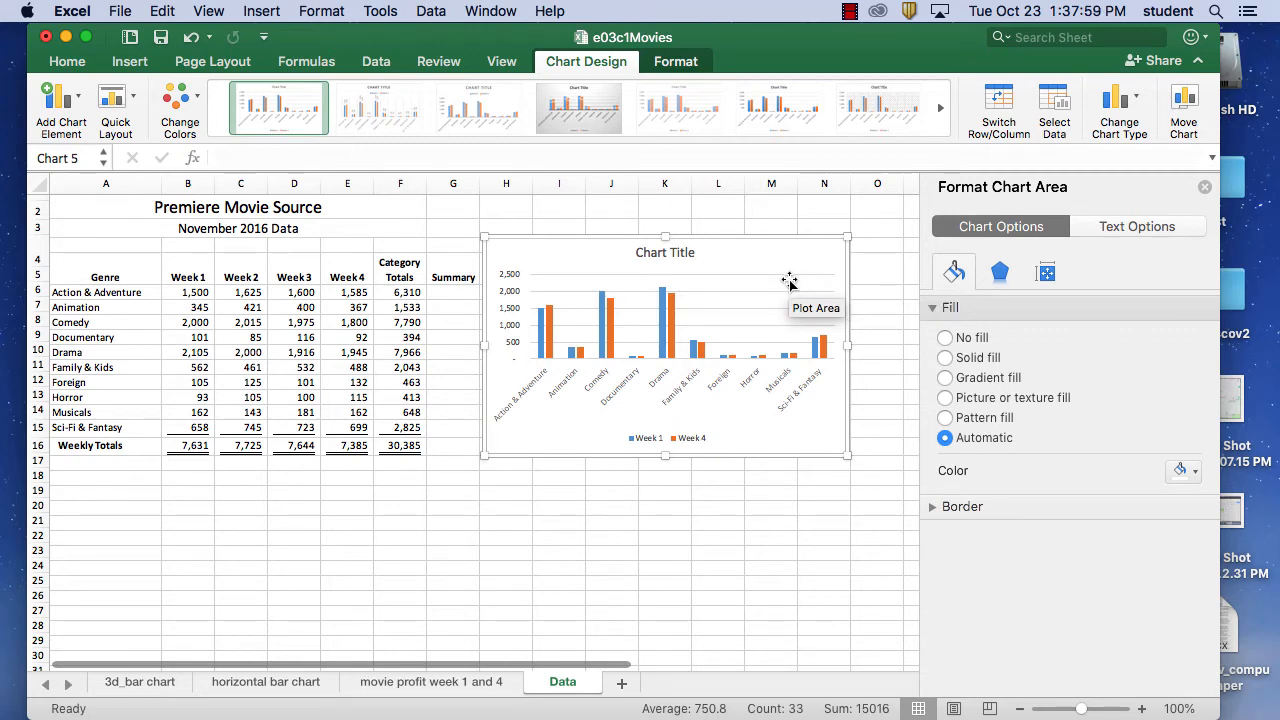
key("Delete")
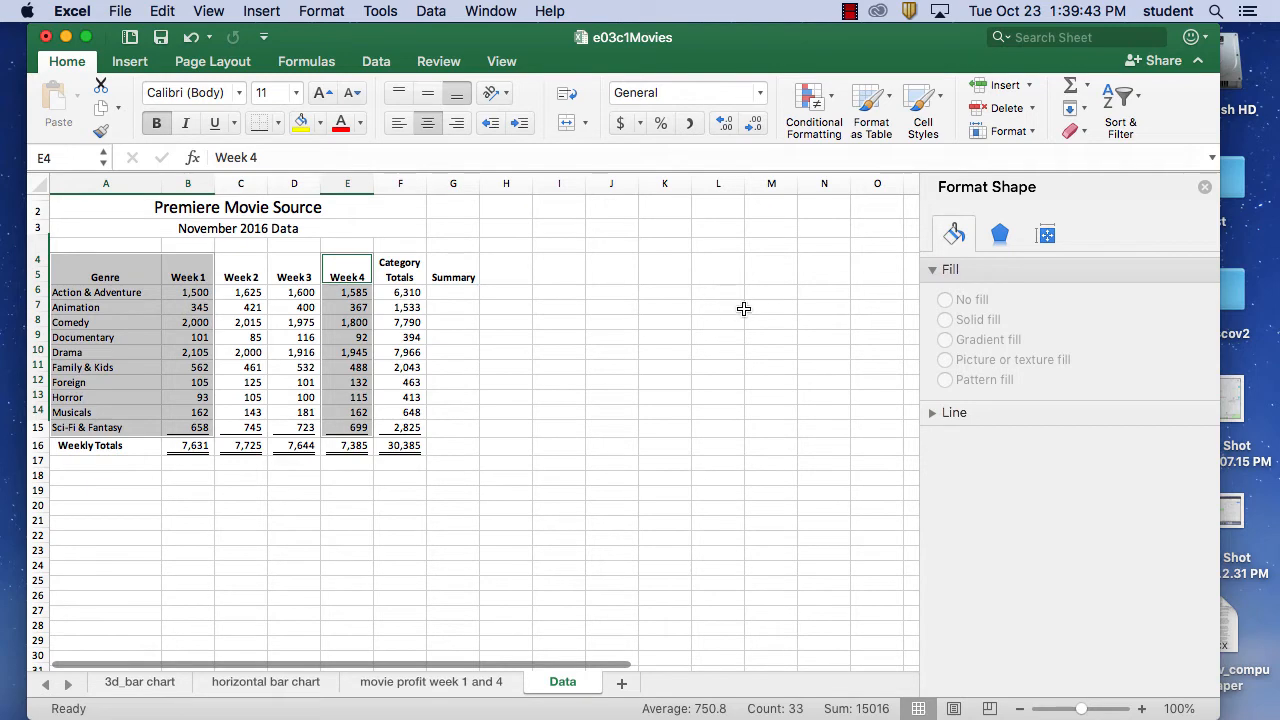
Step: Save the workbook under the new name "movie charts" in the Excel_Chapter3 2 folder
left_click(148, 10)
left_click(148, 10)
left_click(122, 10)
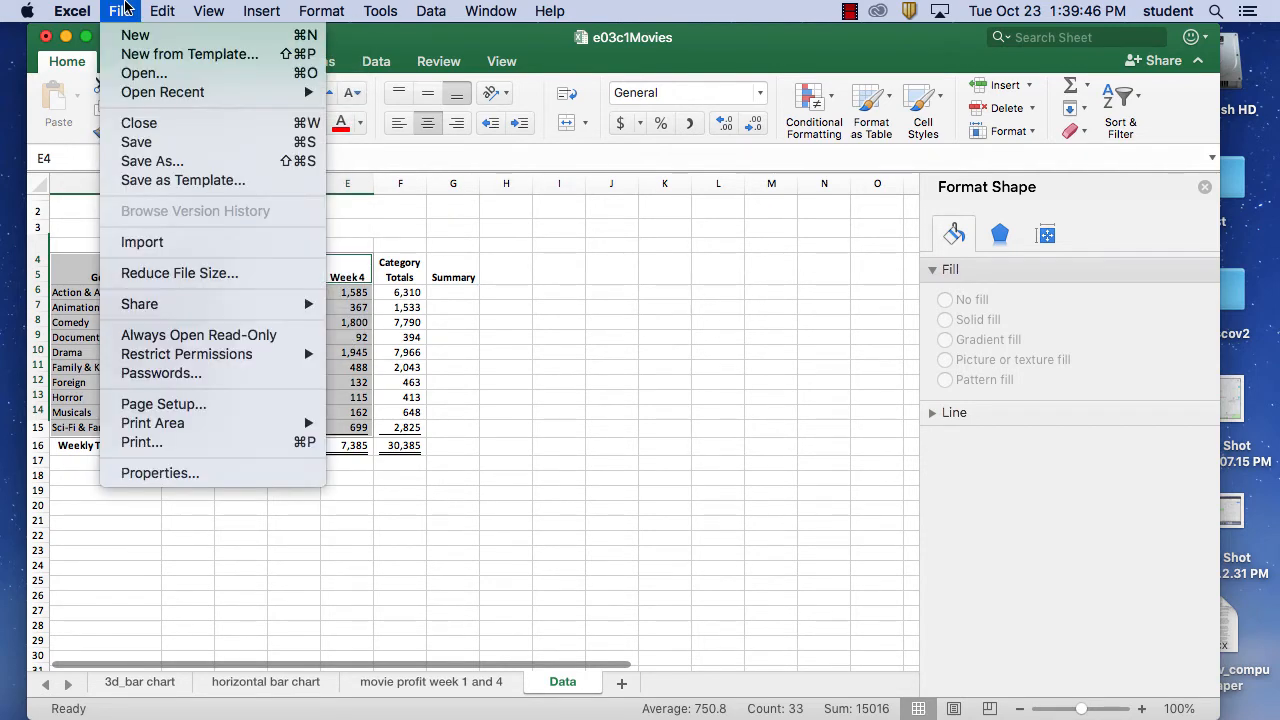
left_click(174, 161)
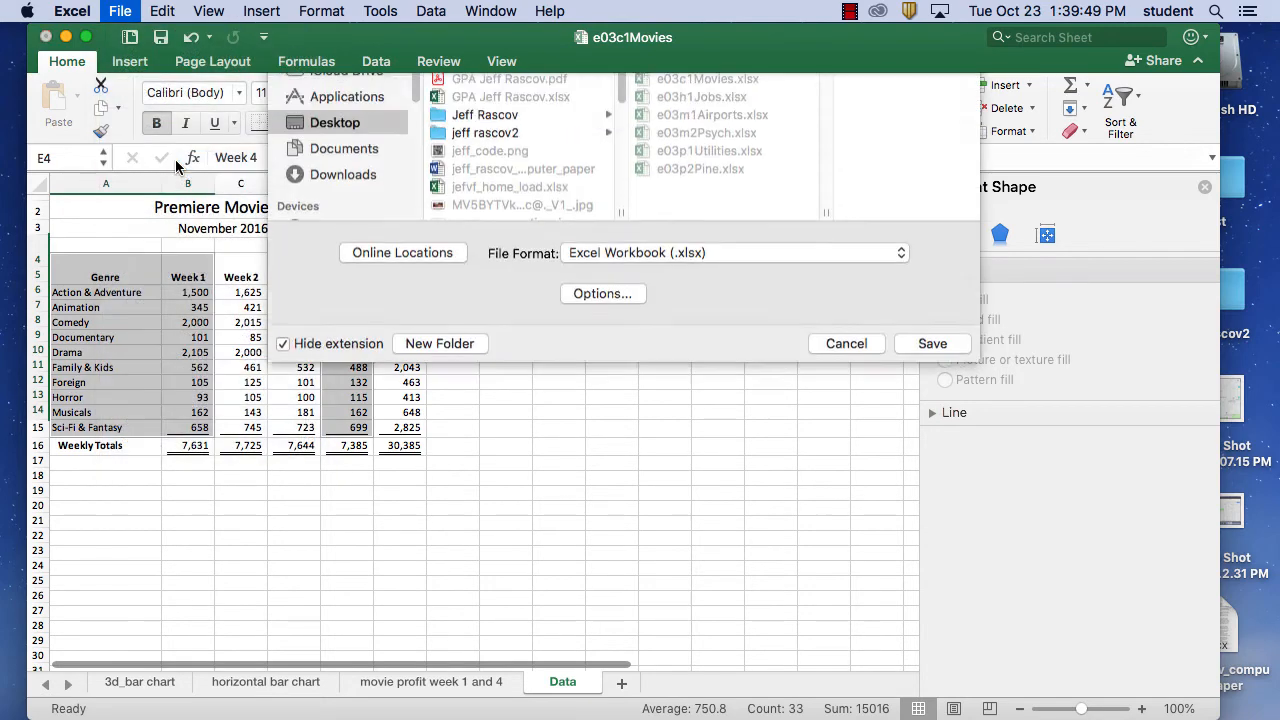
left_click(590, 100)
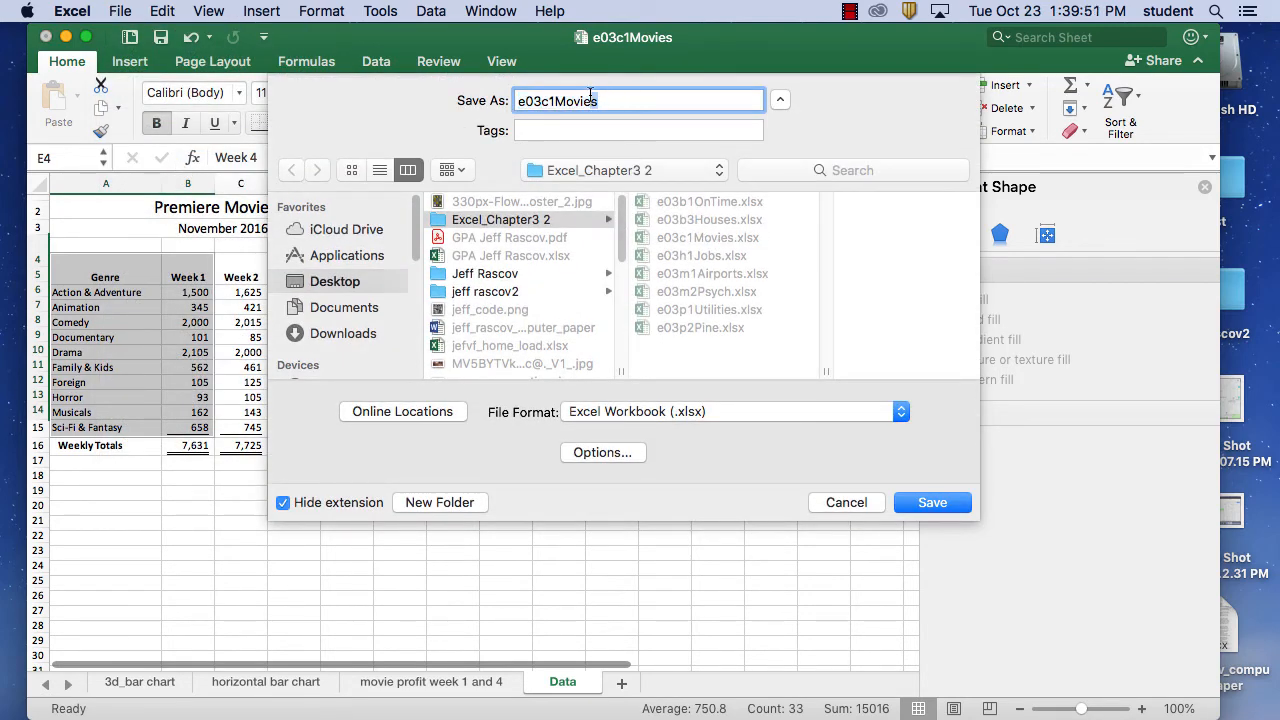
double_click(590, 100)
type("movie charts")
left_click(932, 502)
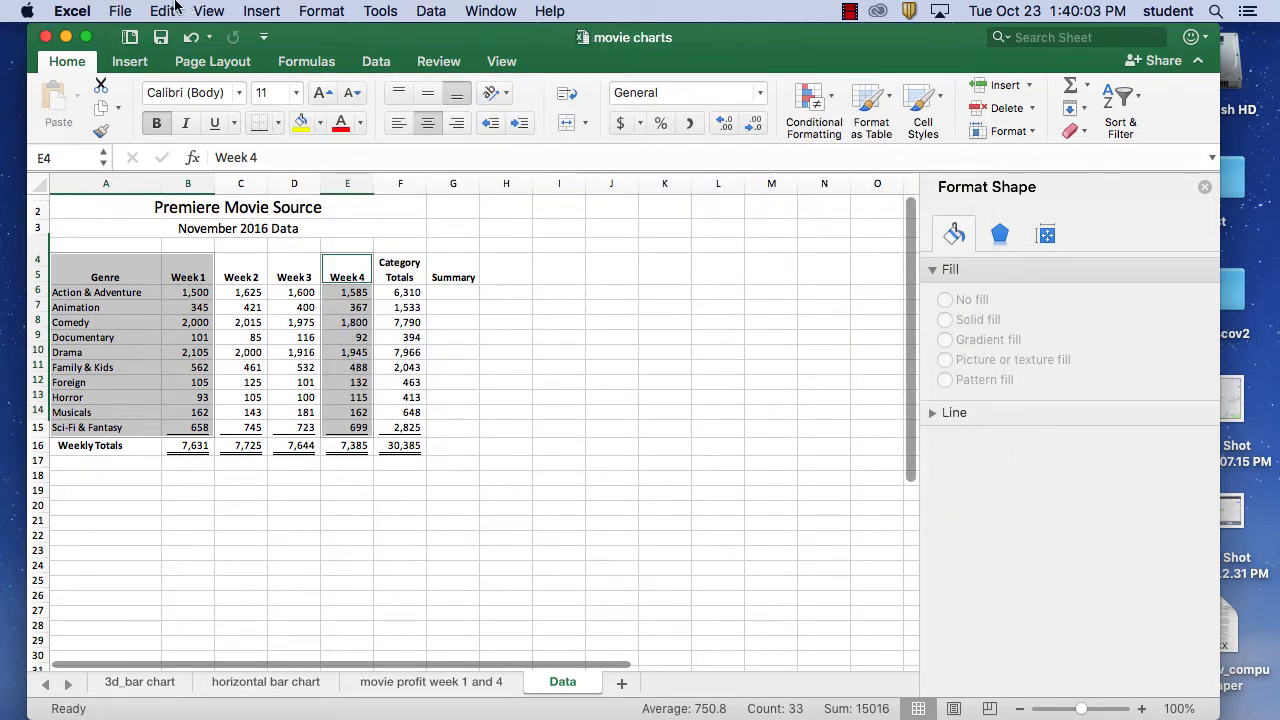
left_click(139, 10)
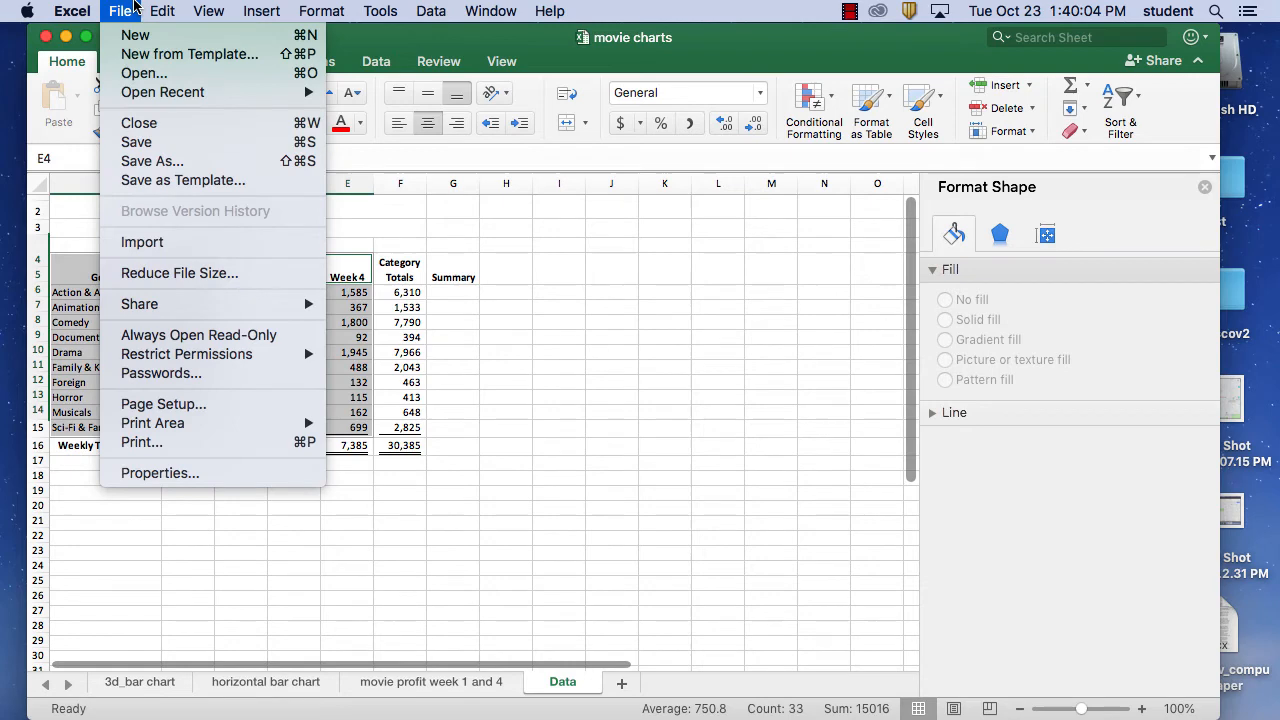
left_click(179, 161)
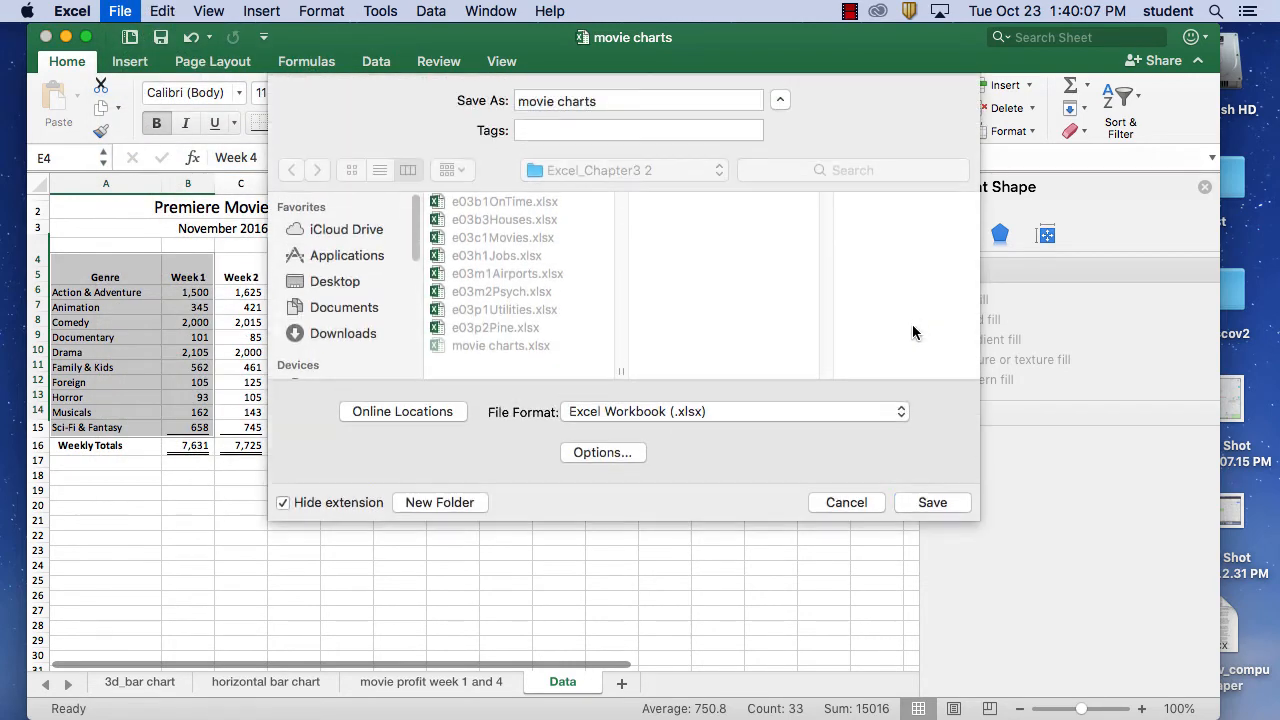
left_click(805, 411)
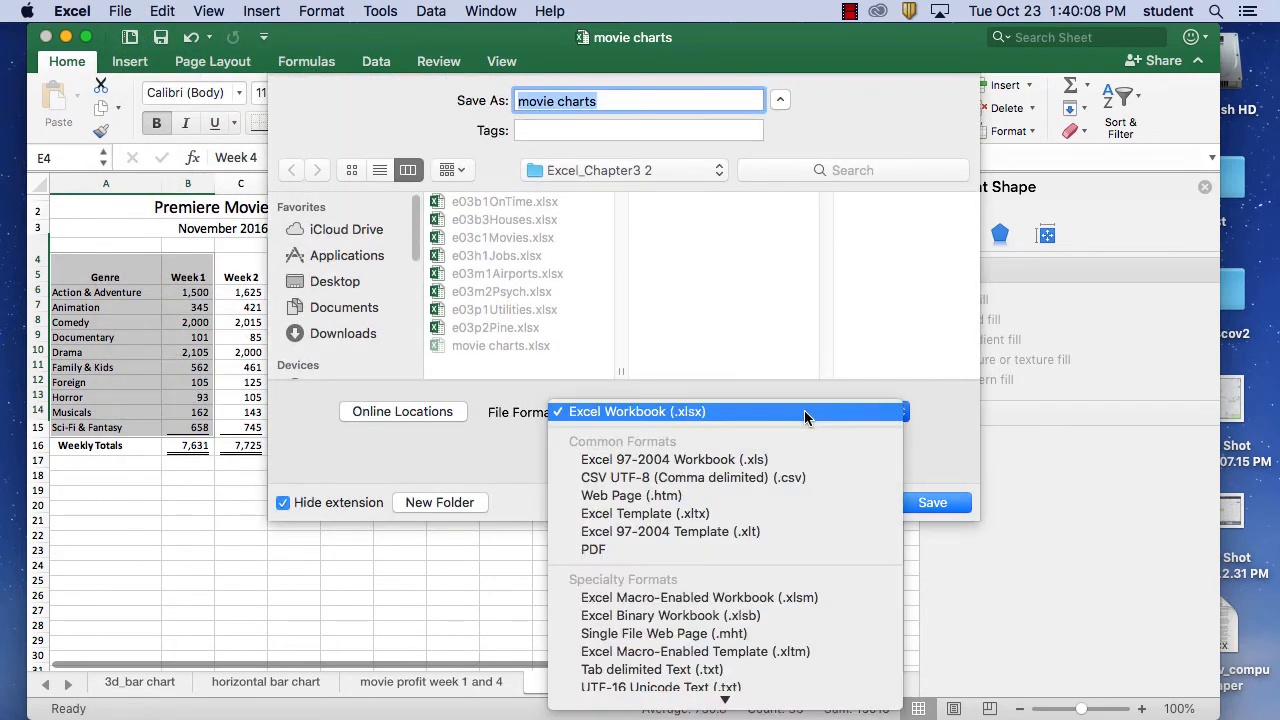
left_click(737, 551)
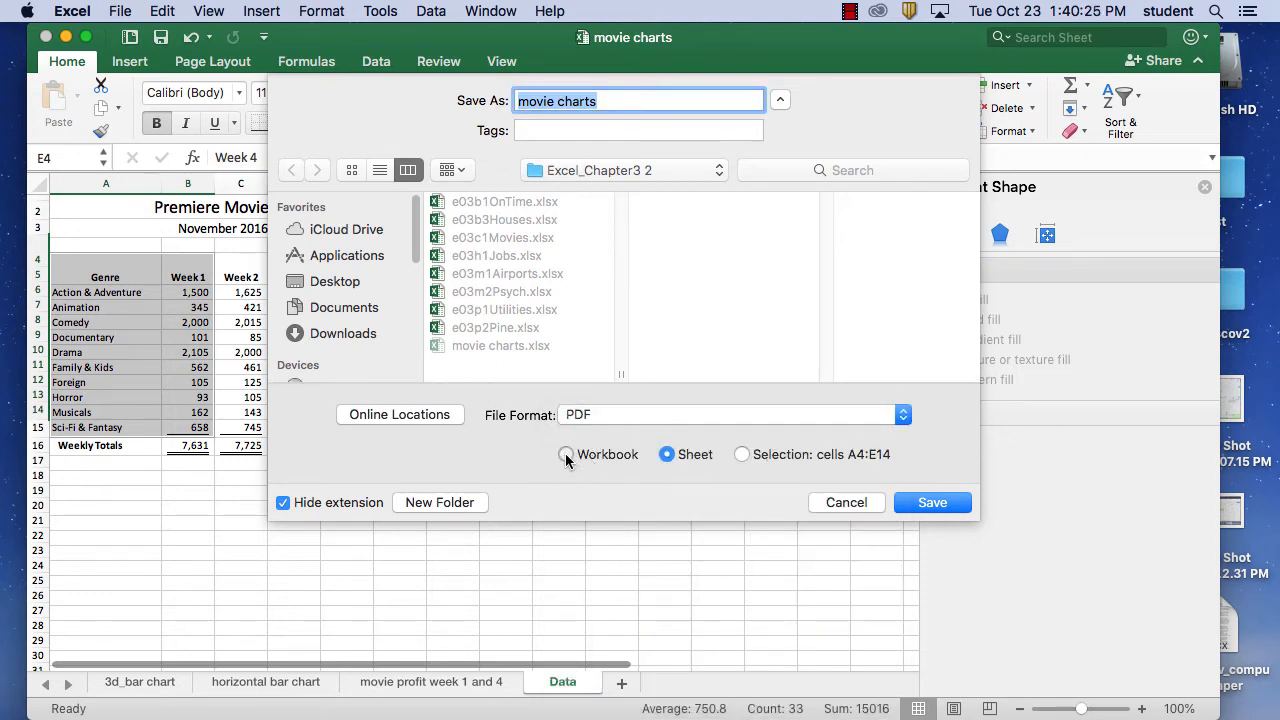
left_click(566, 456)
left_click(672, 456)
left_click(851, 506)
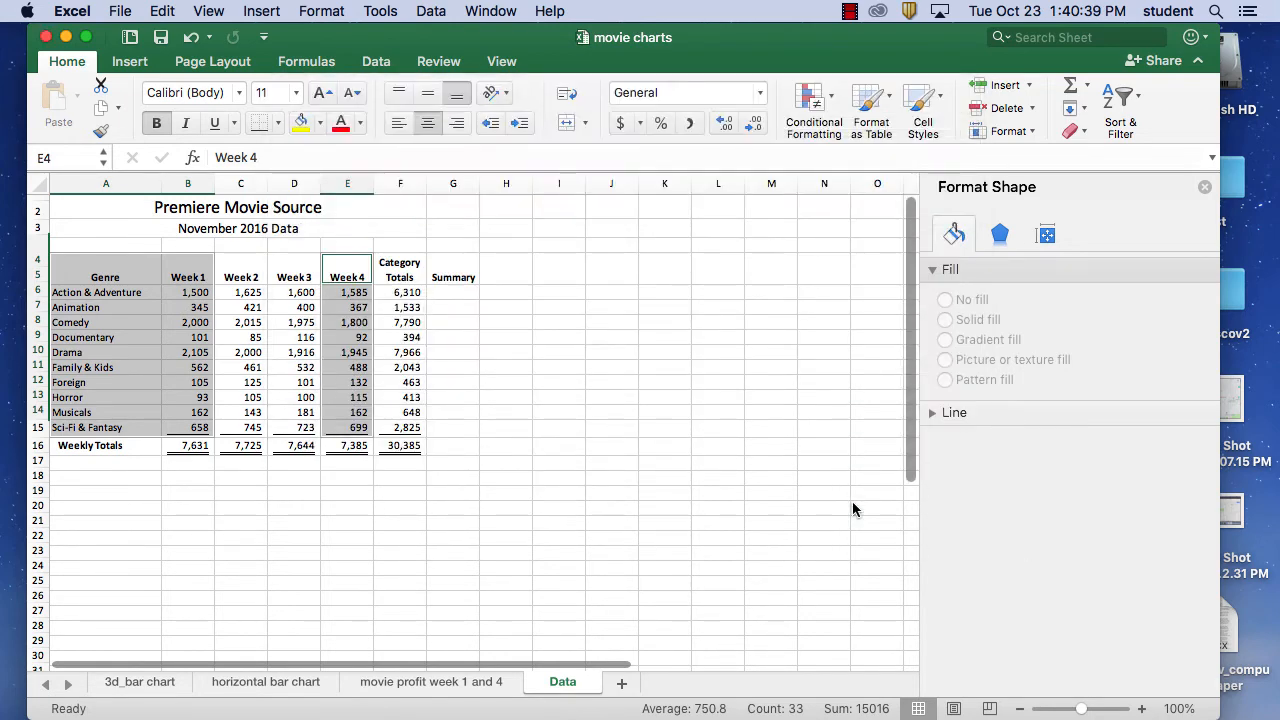
Step: Review the movie profit week 1 and 4, horizontal bar chart and 3d_bar chart sheets in turn
left_click(425, 688)
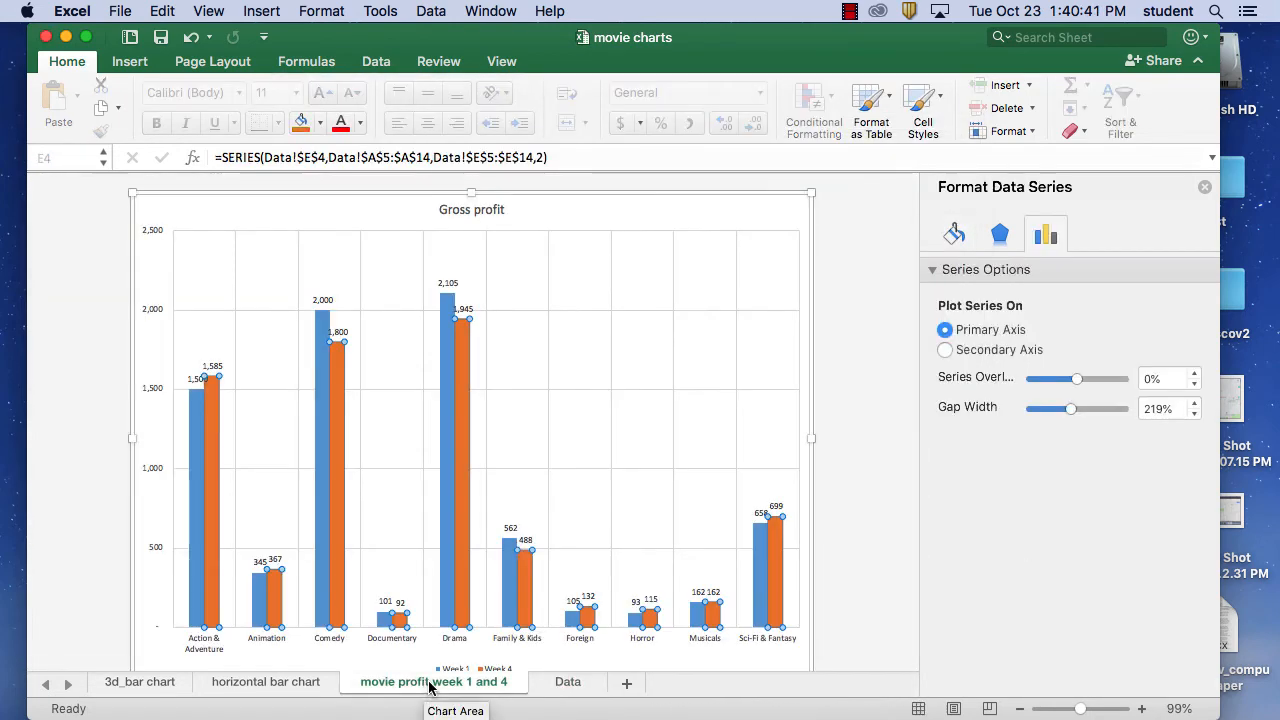
left_click(299, 684)
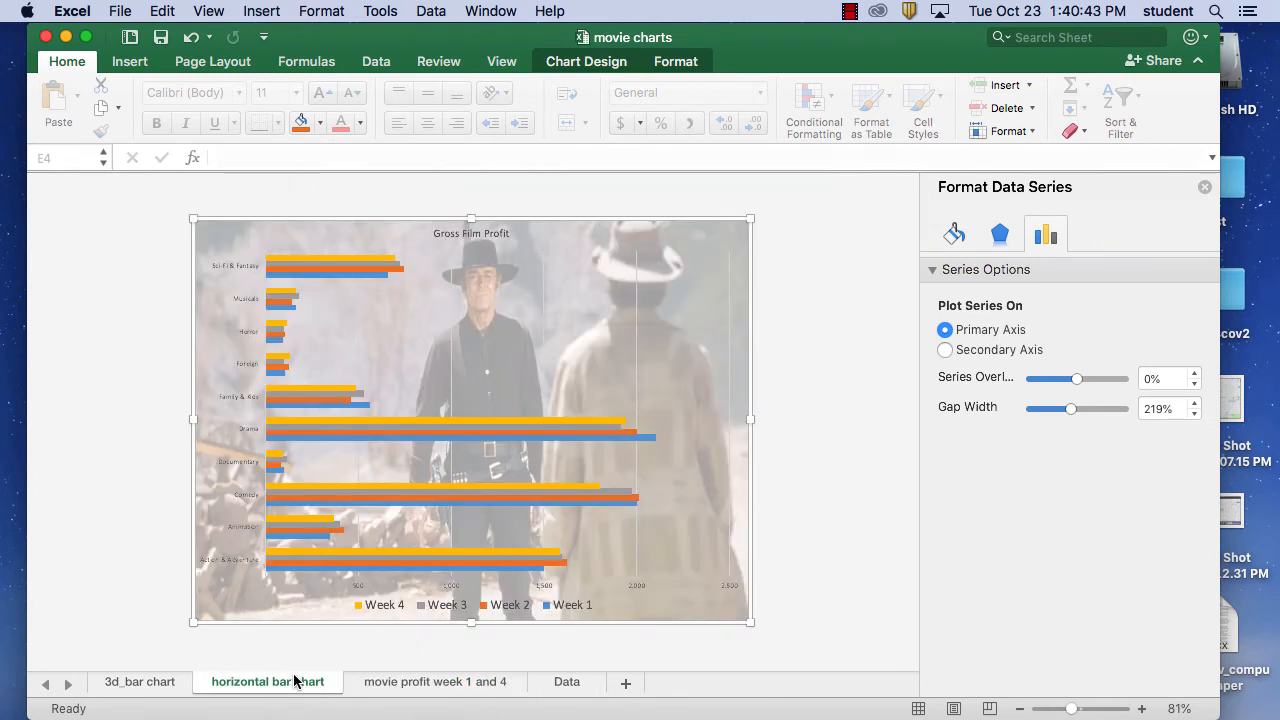
left_click(151, 684)
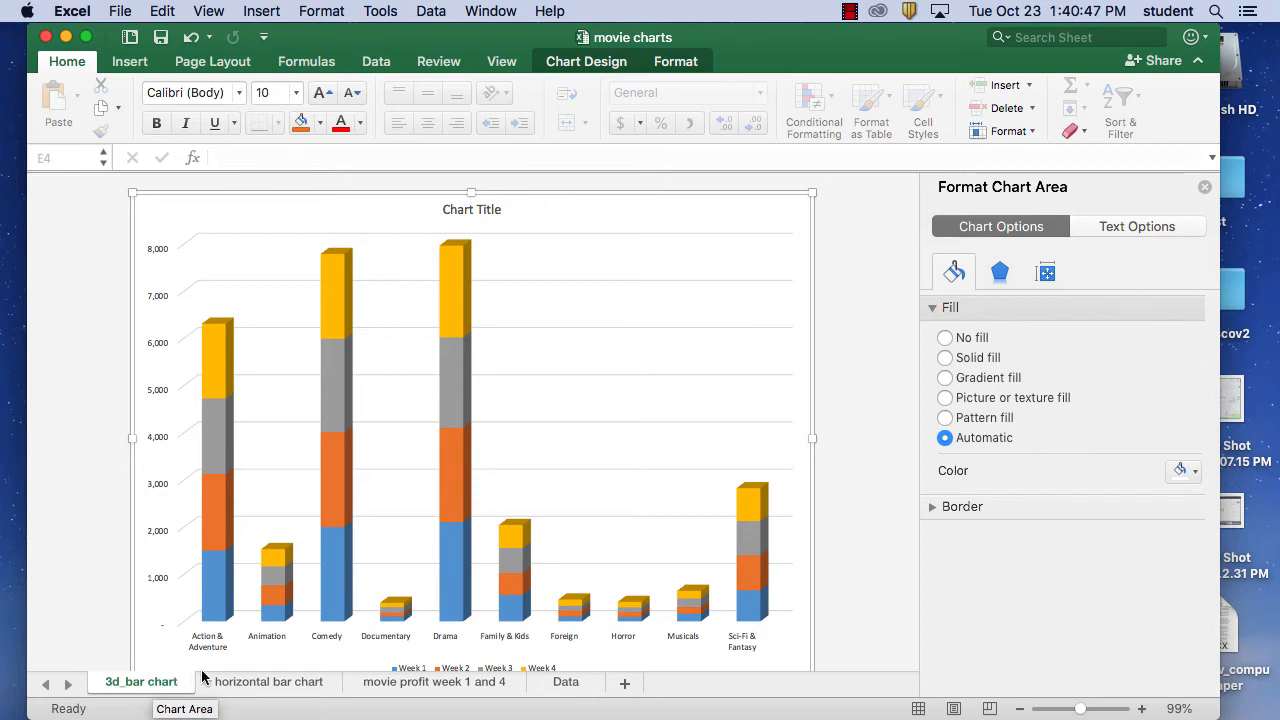
Step: Save only the horizontal bar chart sheet as the PDF "movie charts" on the Desktop
left_click(282, 683)
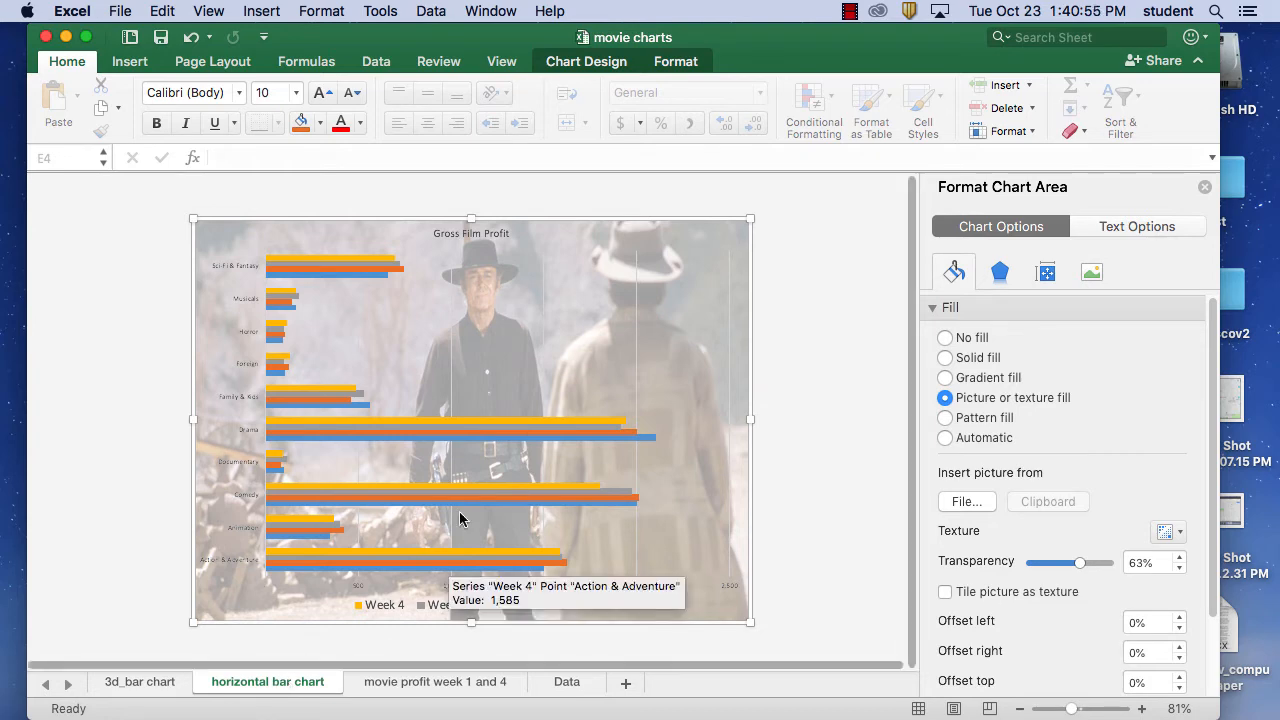
left_click(117, 10)
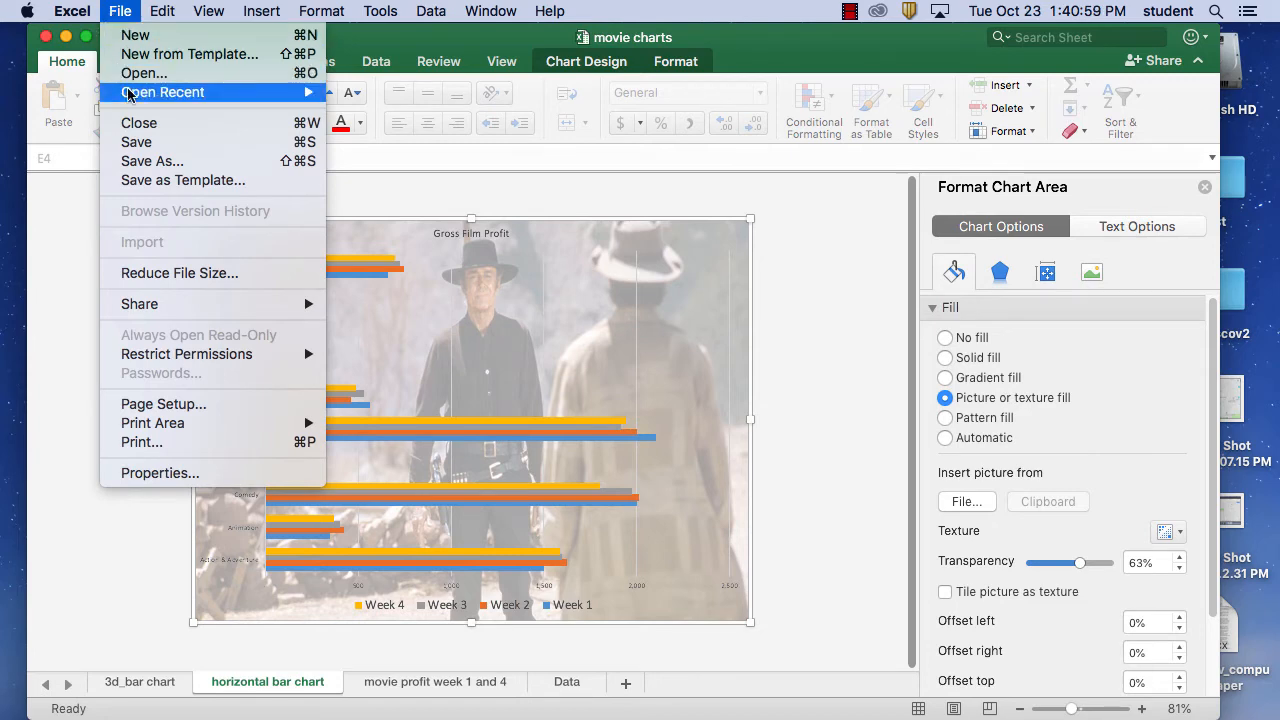
left_click(131, 161)
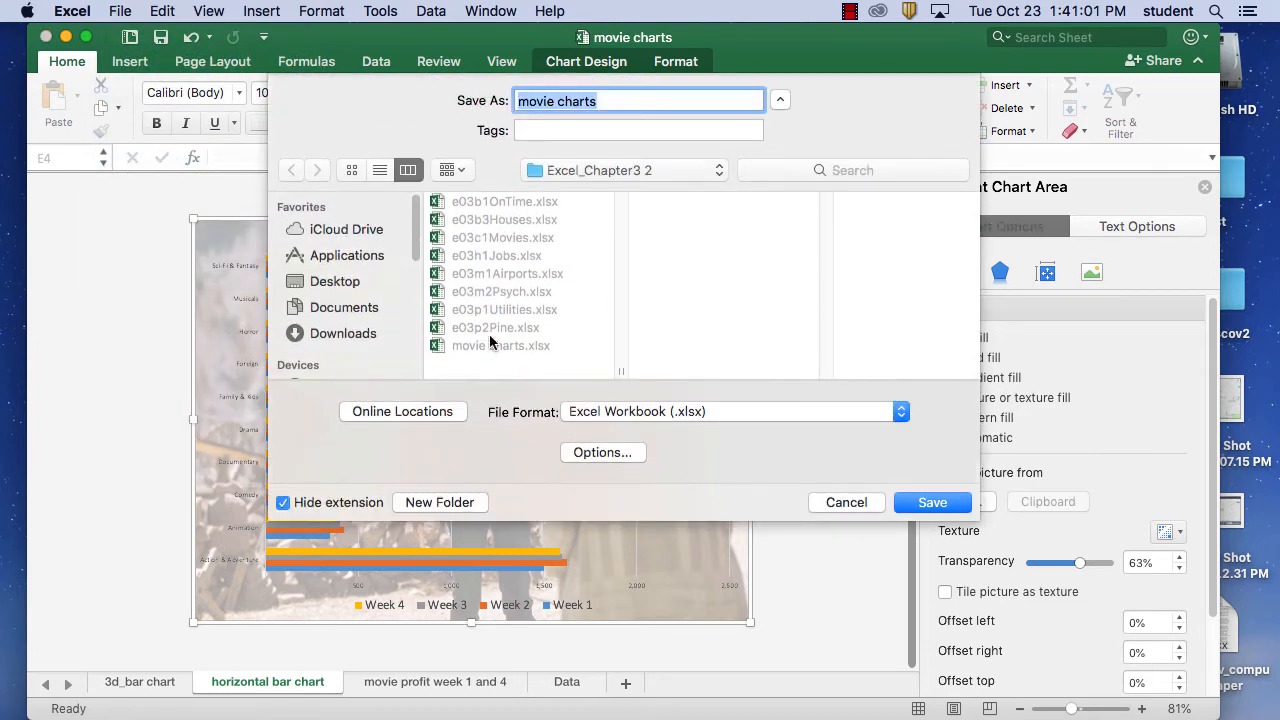
left_click(676, 414)
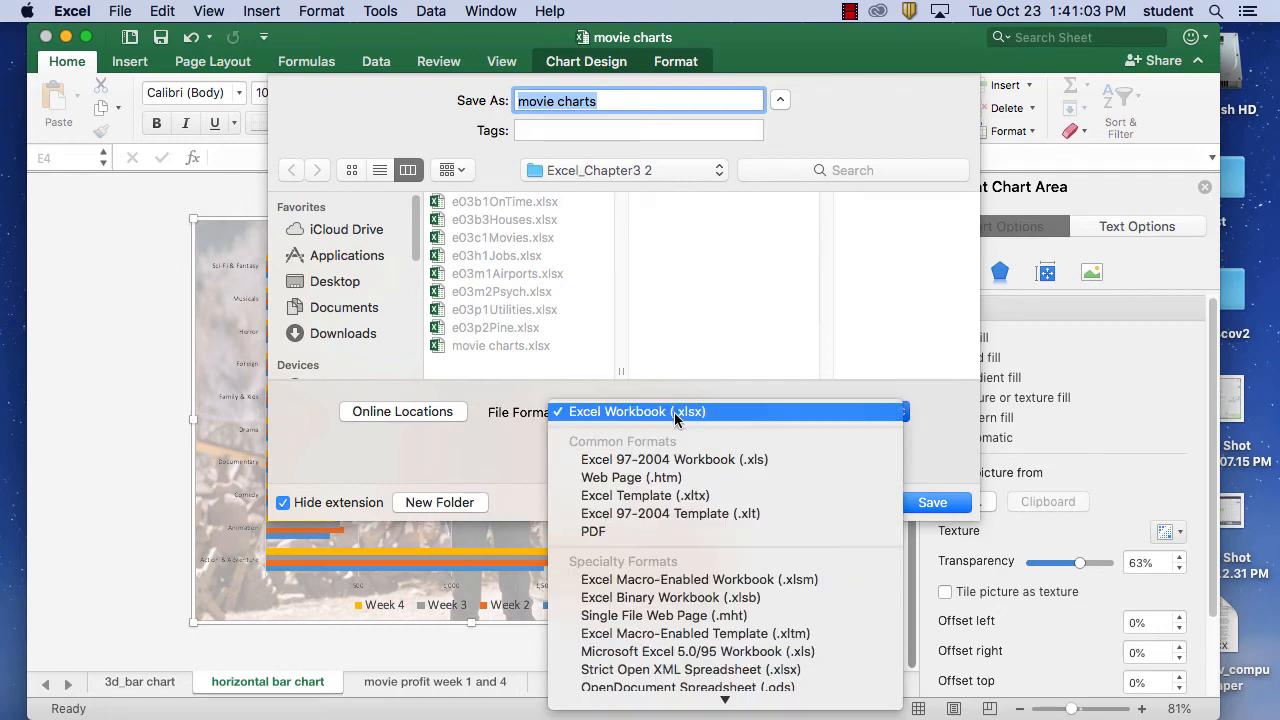
left_click(667, 531)
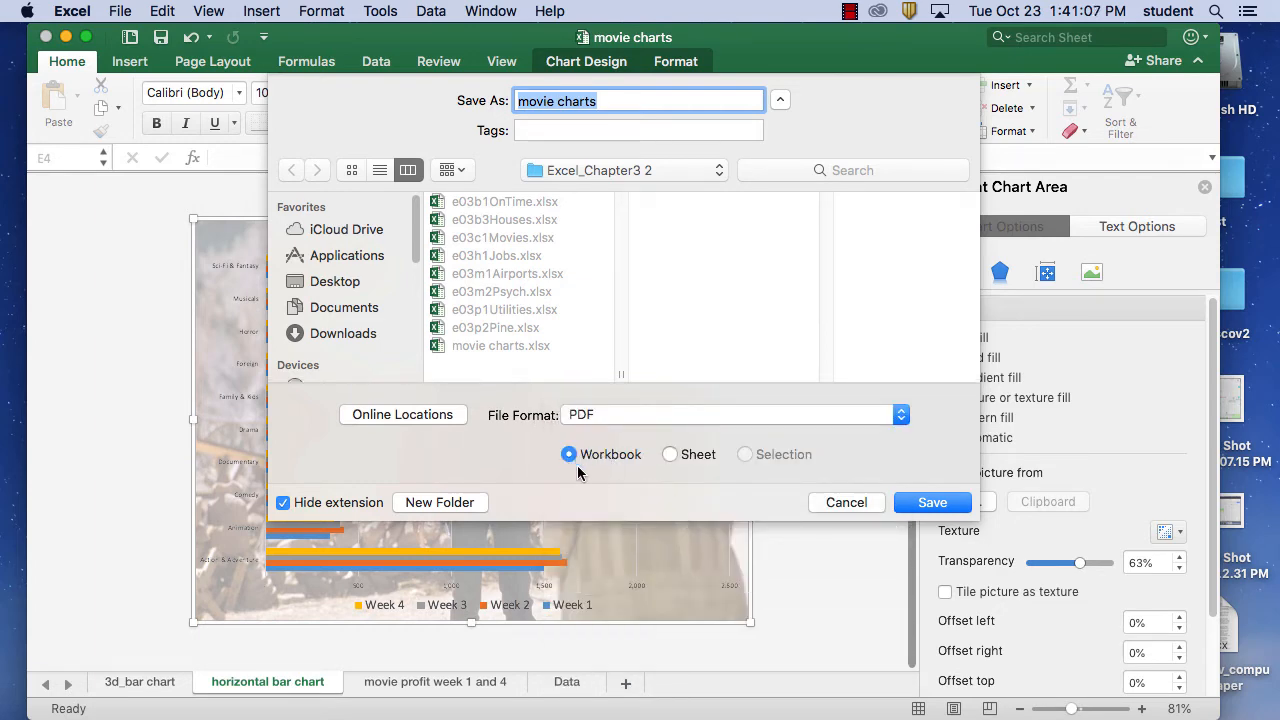
left_click(671, 455)
left_click(346, 281)
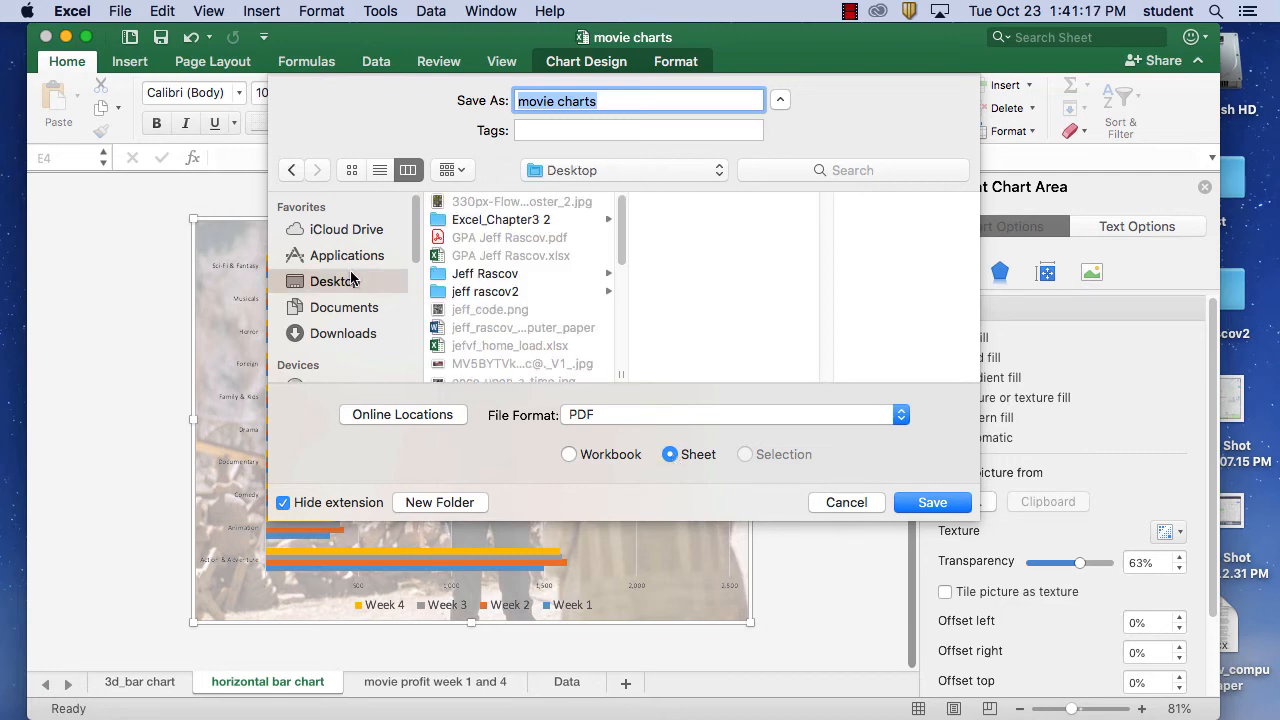
left_click(942, 502)
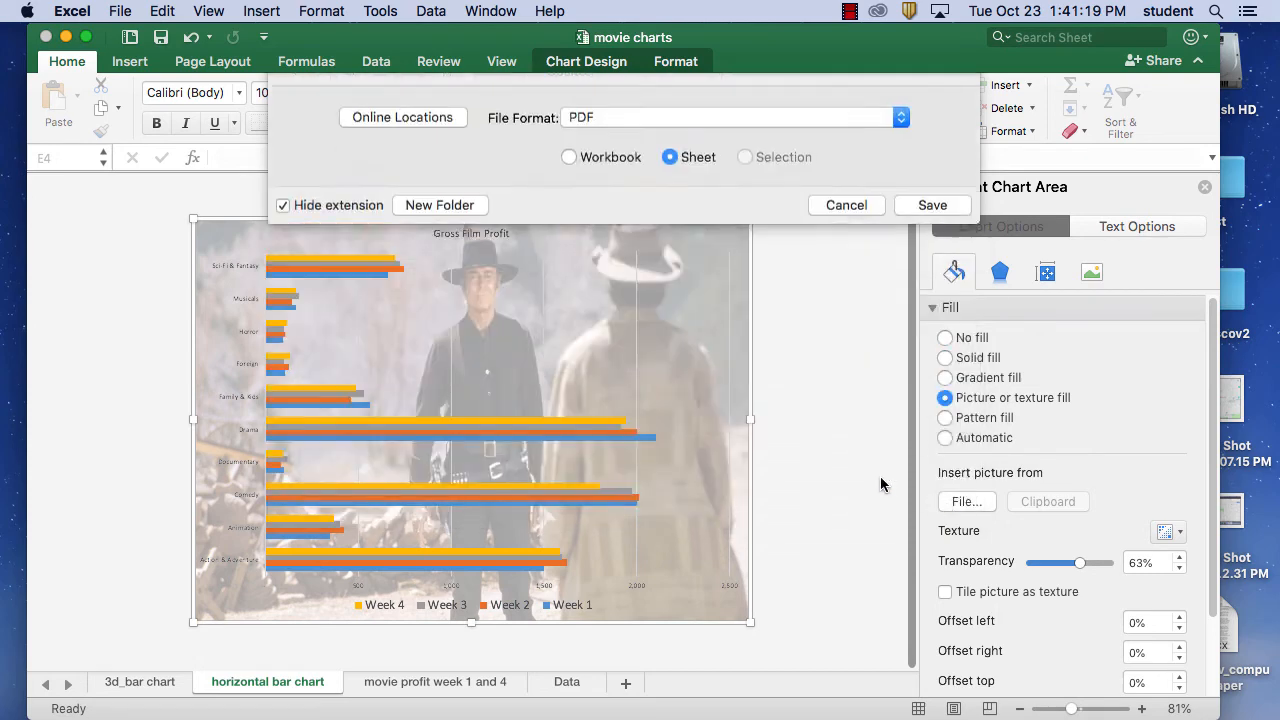
Step: Clear Excel and the Excel_Chapter3 2 folder window off the desktop and open movie charts.pdf
left_click(62, 10)
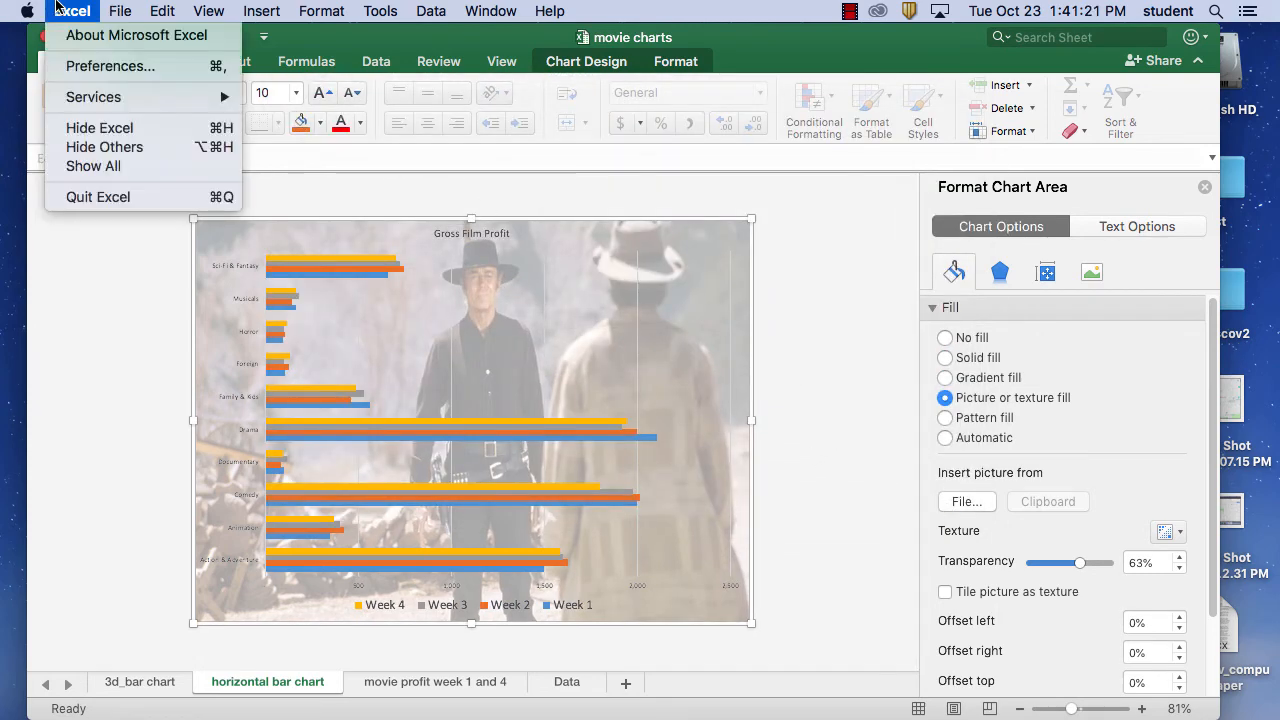
left_click(102, 127)
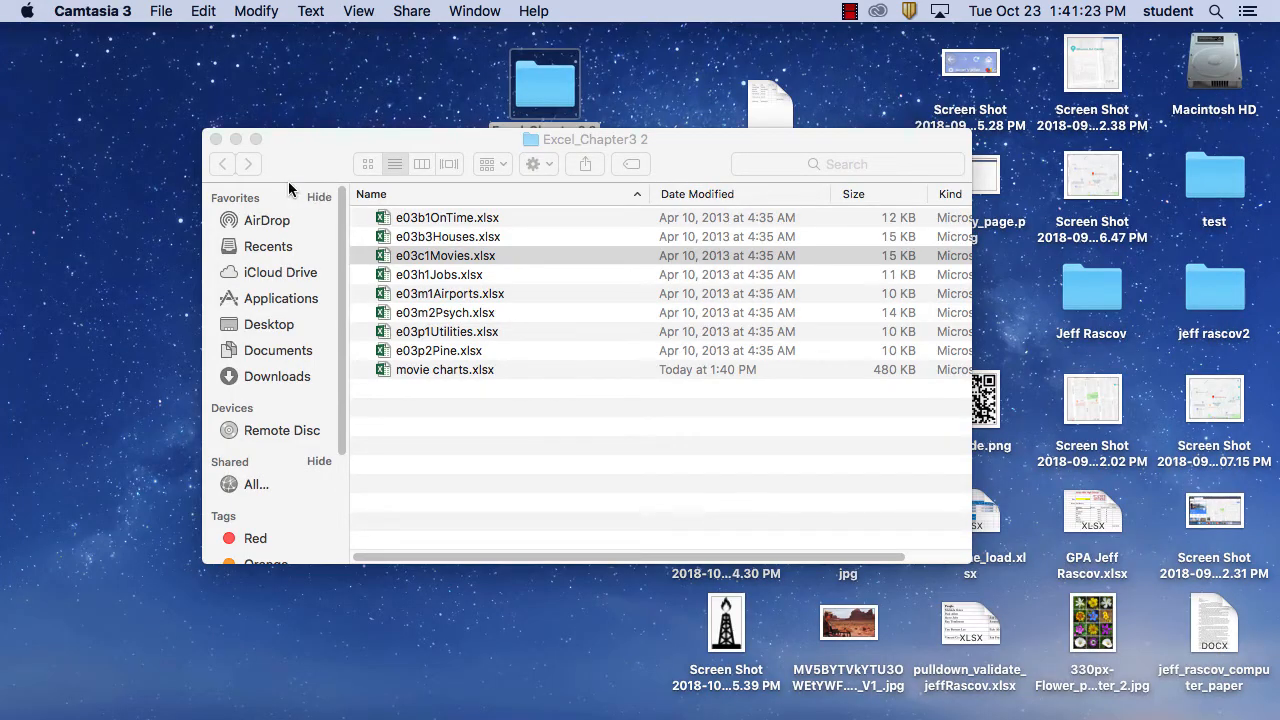
left_click(215, 139)
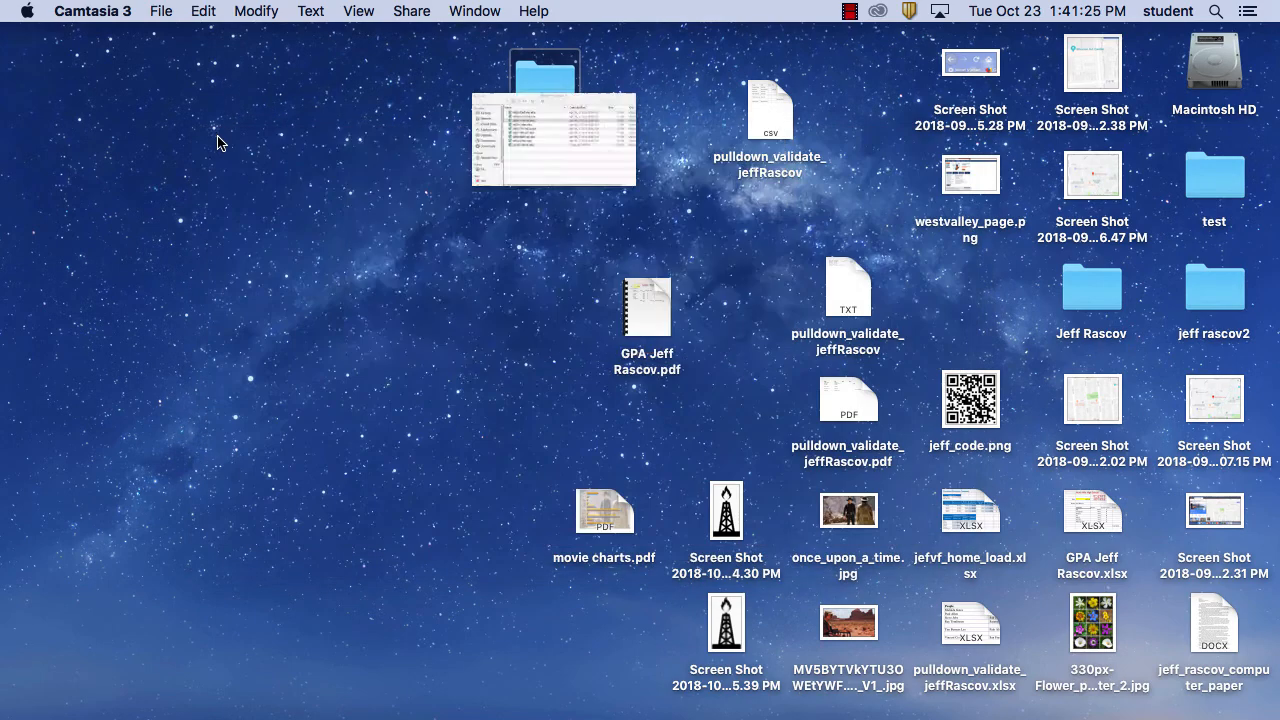
left_click(524, 285)
left_click(606, 516)
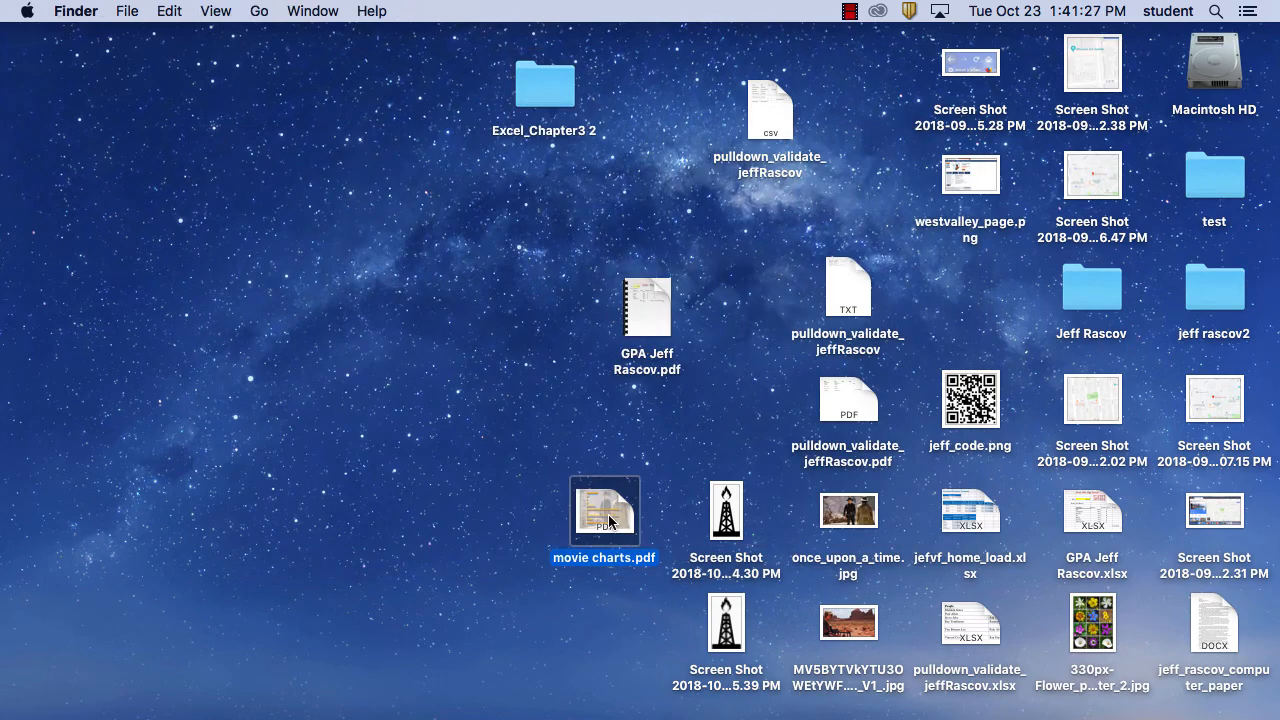
double_click(606, 516)
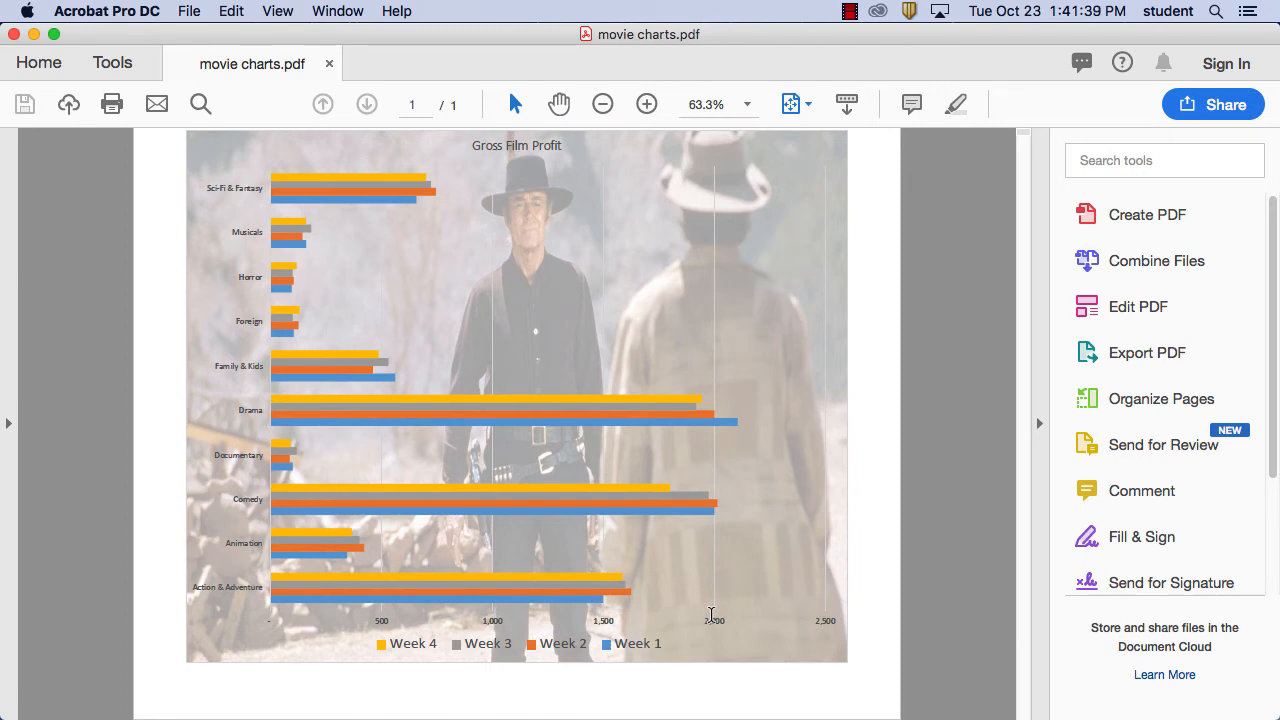
Step: Leave the Acrobat view of movie charts.pdf and return to the desktop
left_click(100, 11)
left_click(83, 158)
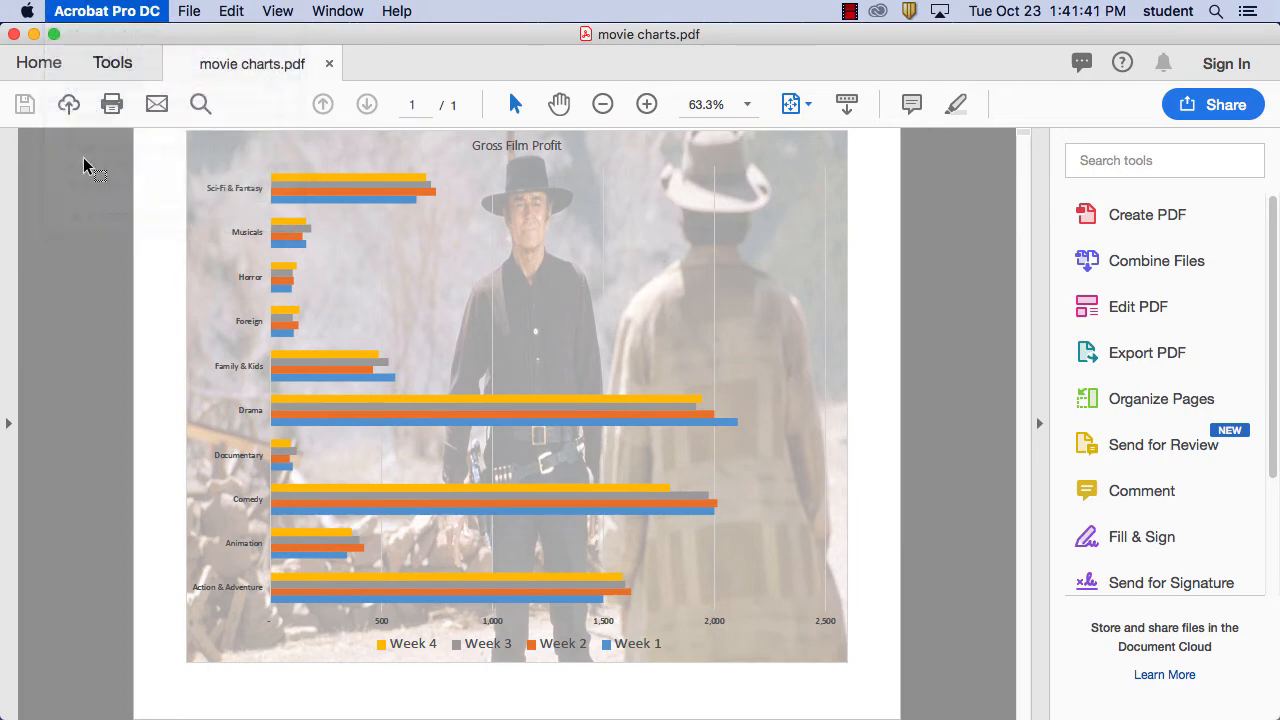
left_click(105, 12)
left_click(152, 213)
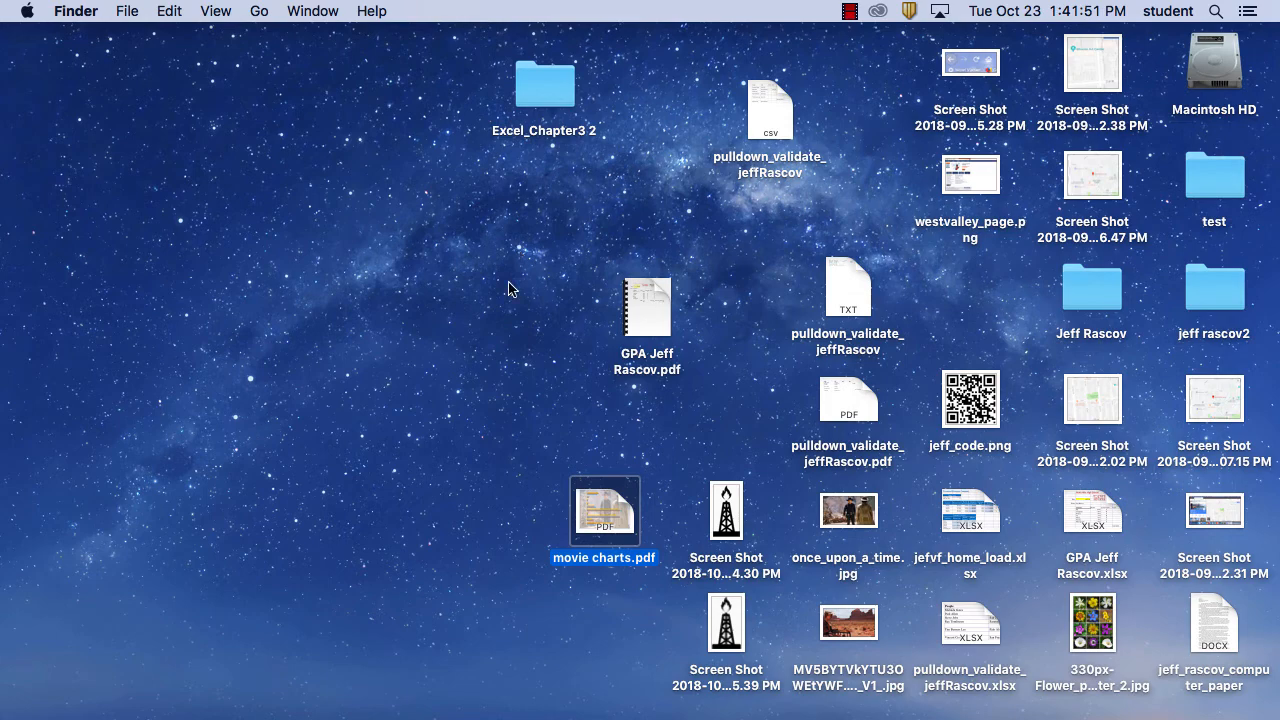
Step: Move movie charts.pdf to an open area of the desktop, and create a new blank workbook in Excel
left_click_drag(603, 505, 240, 232)
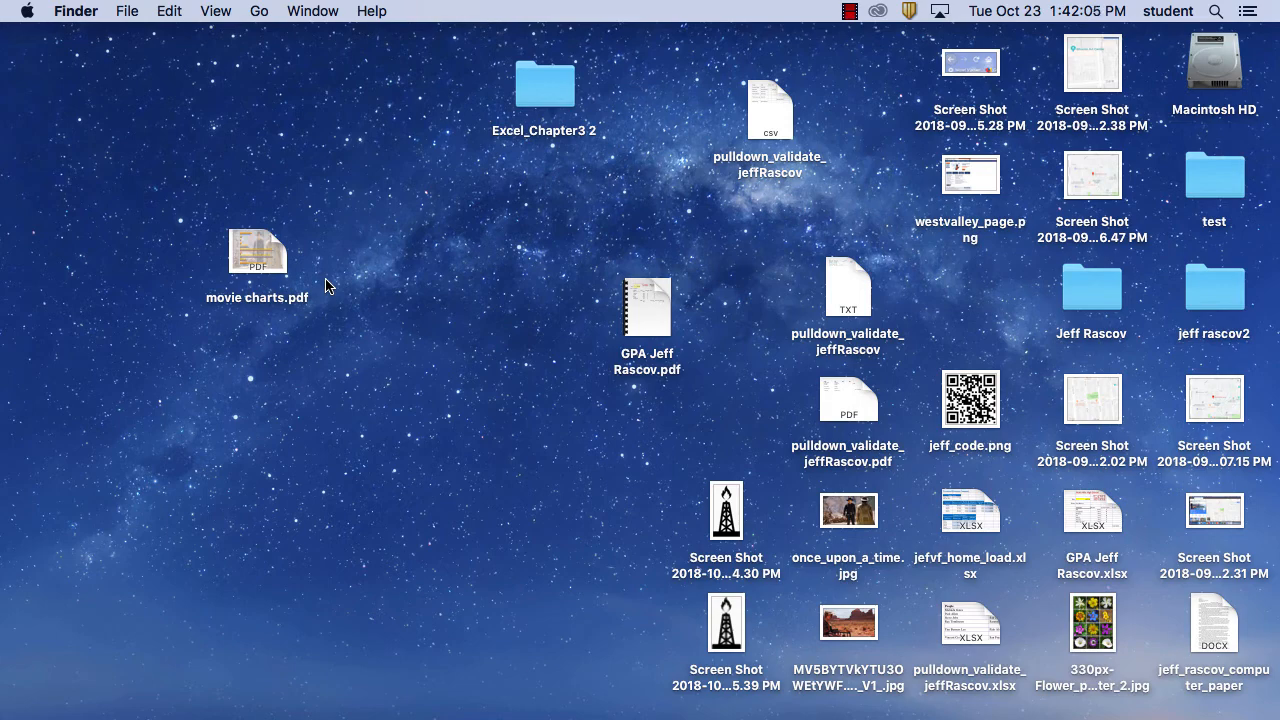
mouse_move(551, 712)
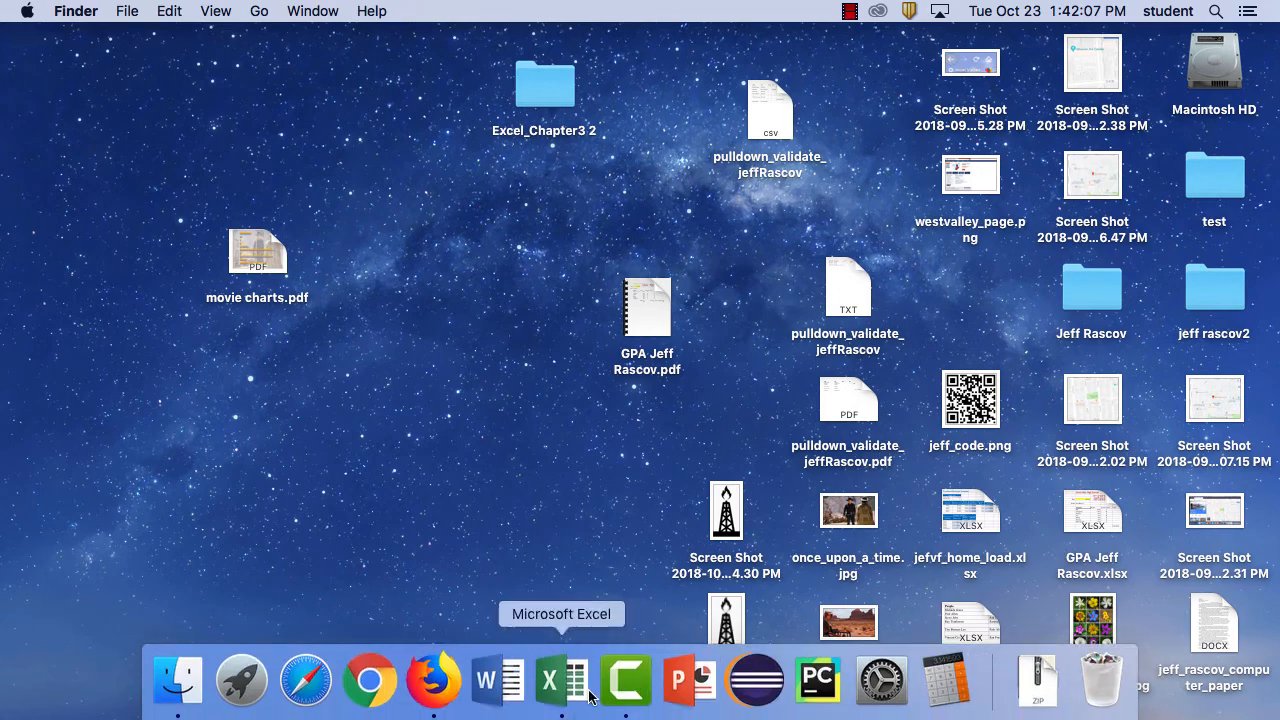
left_click(551, 683)
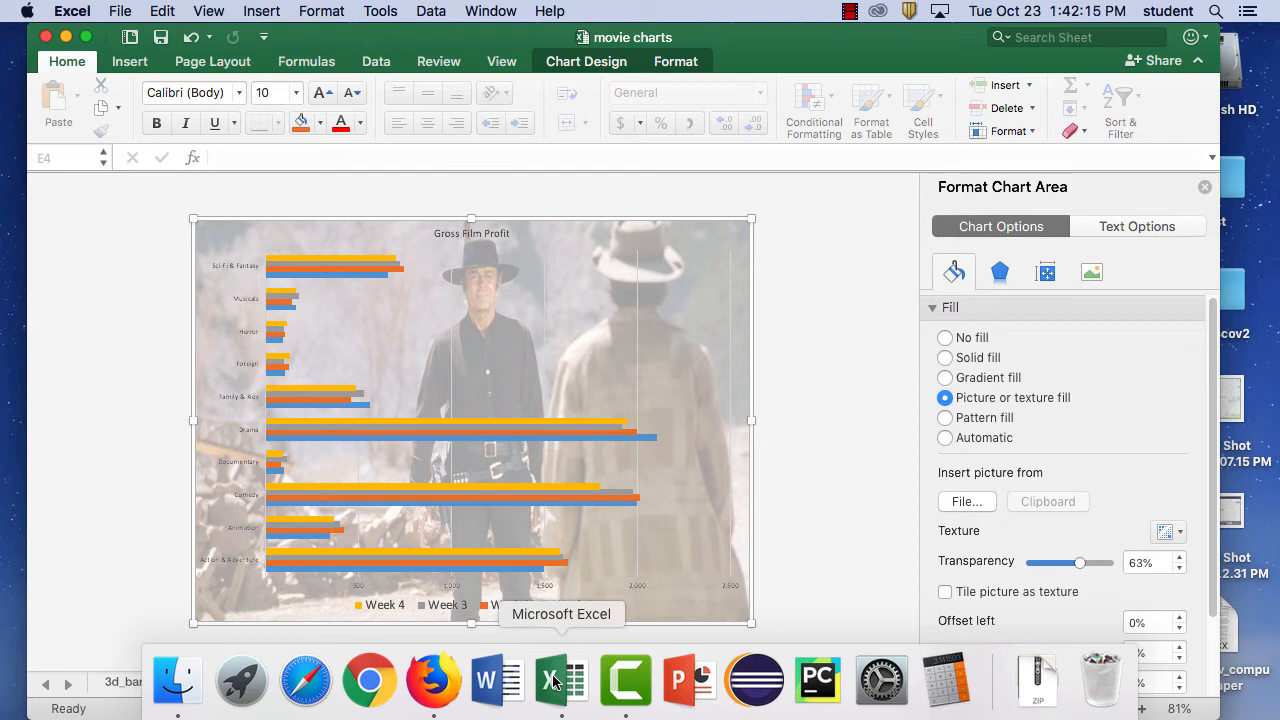
left_click(128, 10)
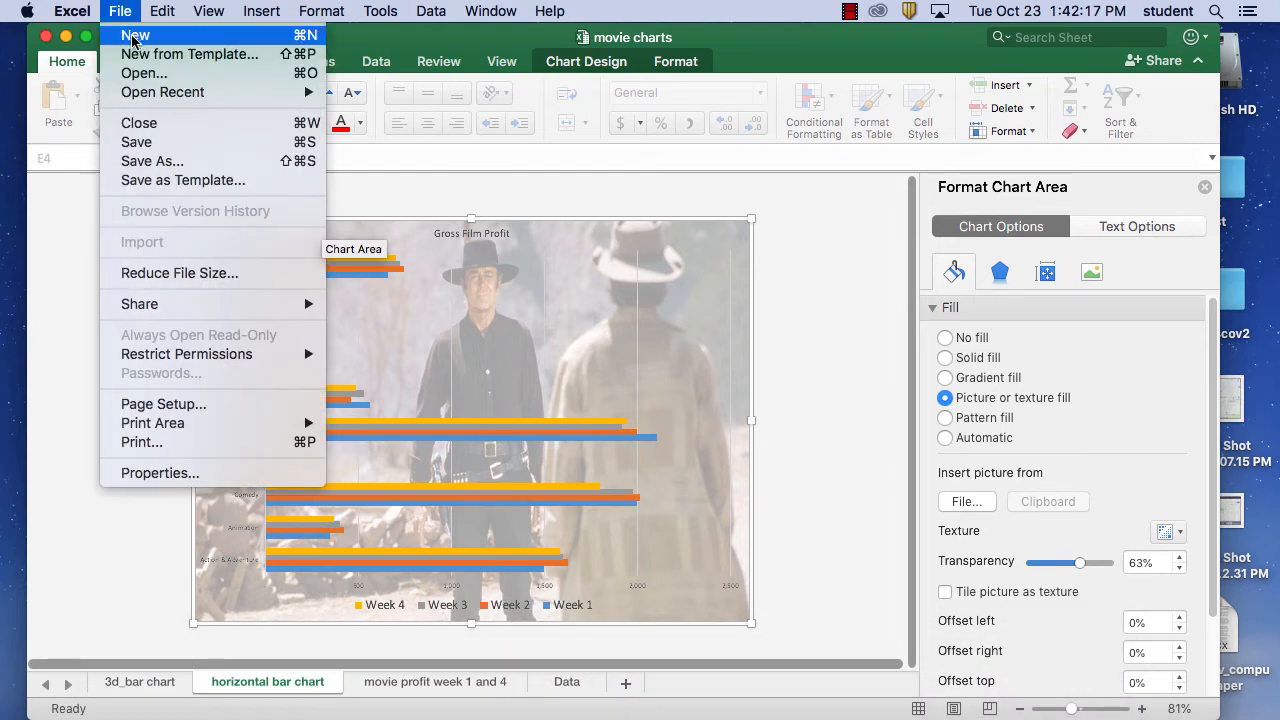
left_click(133, 37)
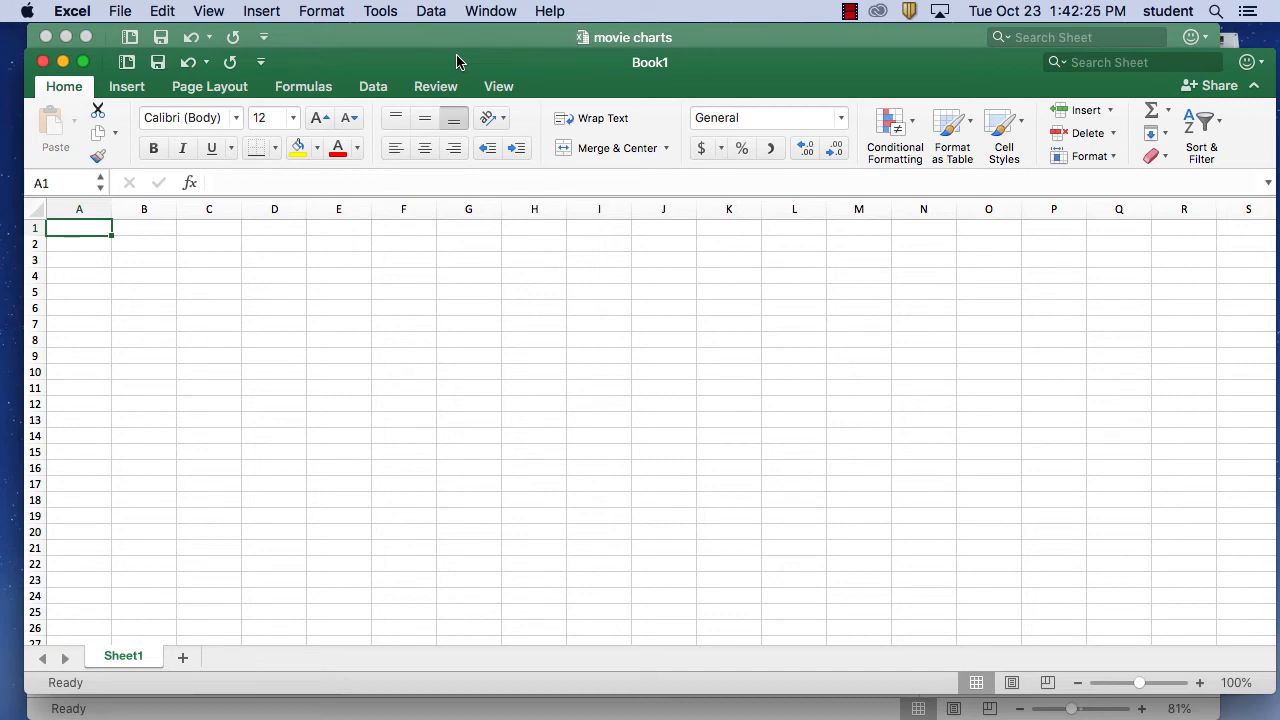
left_click_drag(437, 69, 434, 56)
left_click(122, 11)
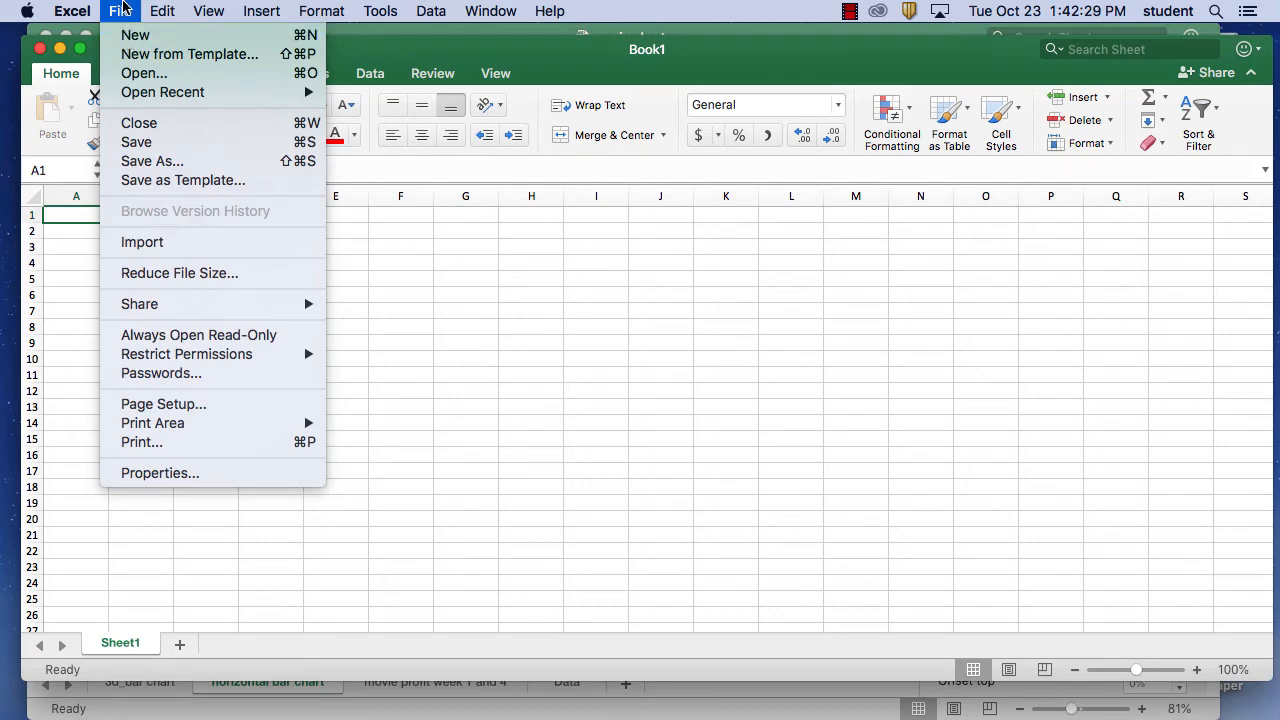
left_click(131, 9)
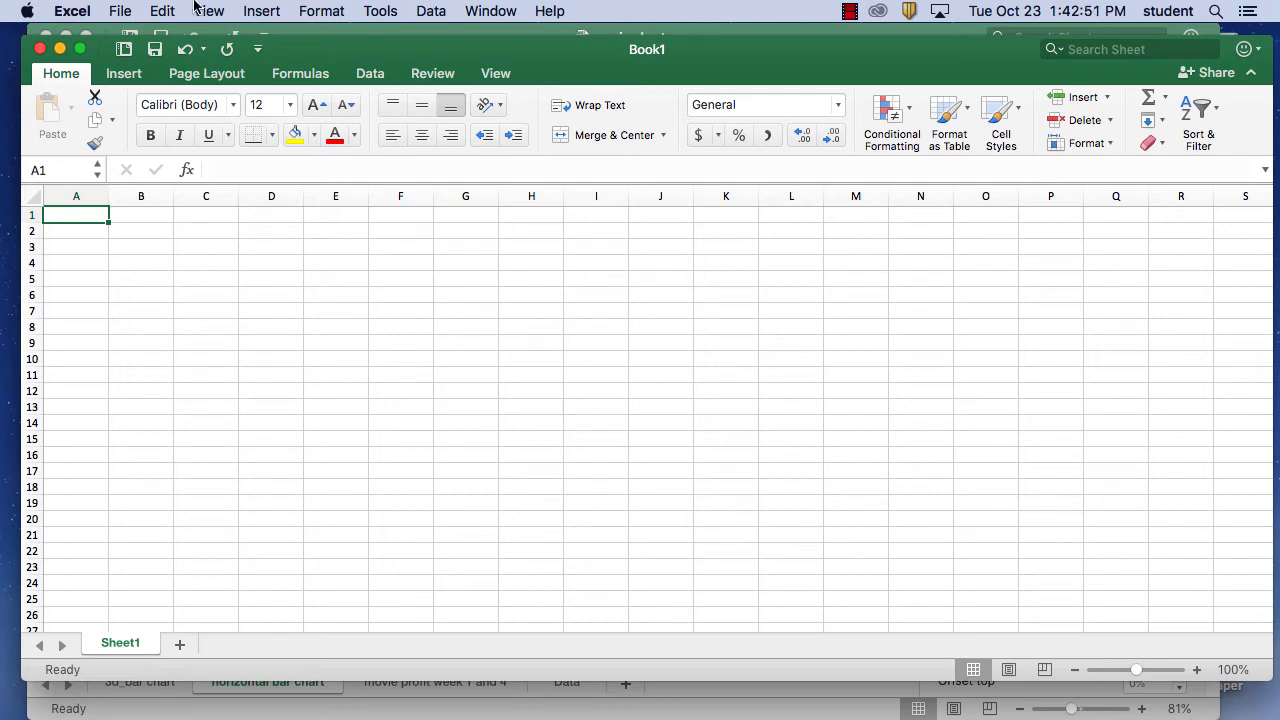
Step: Enter the heading States in A1, with California in A2 and Texas in A3
double_click(75, 214)
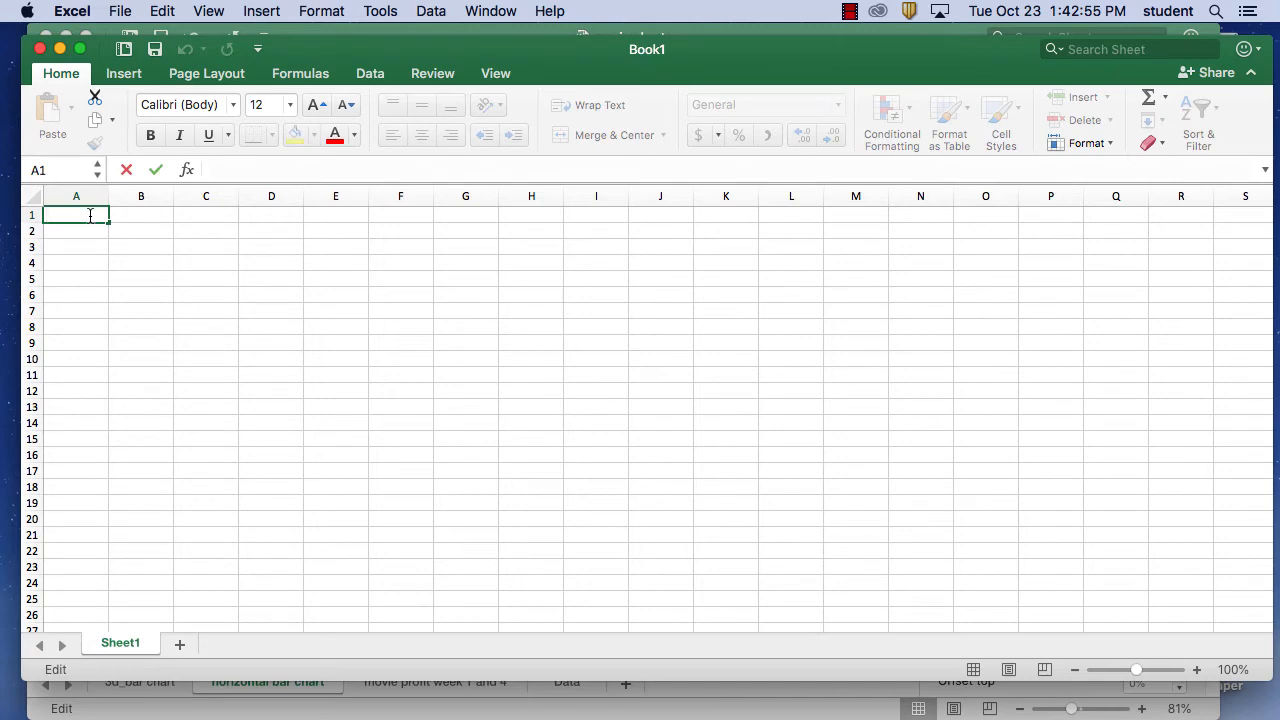
type("States")
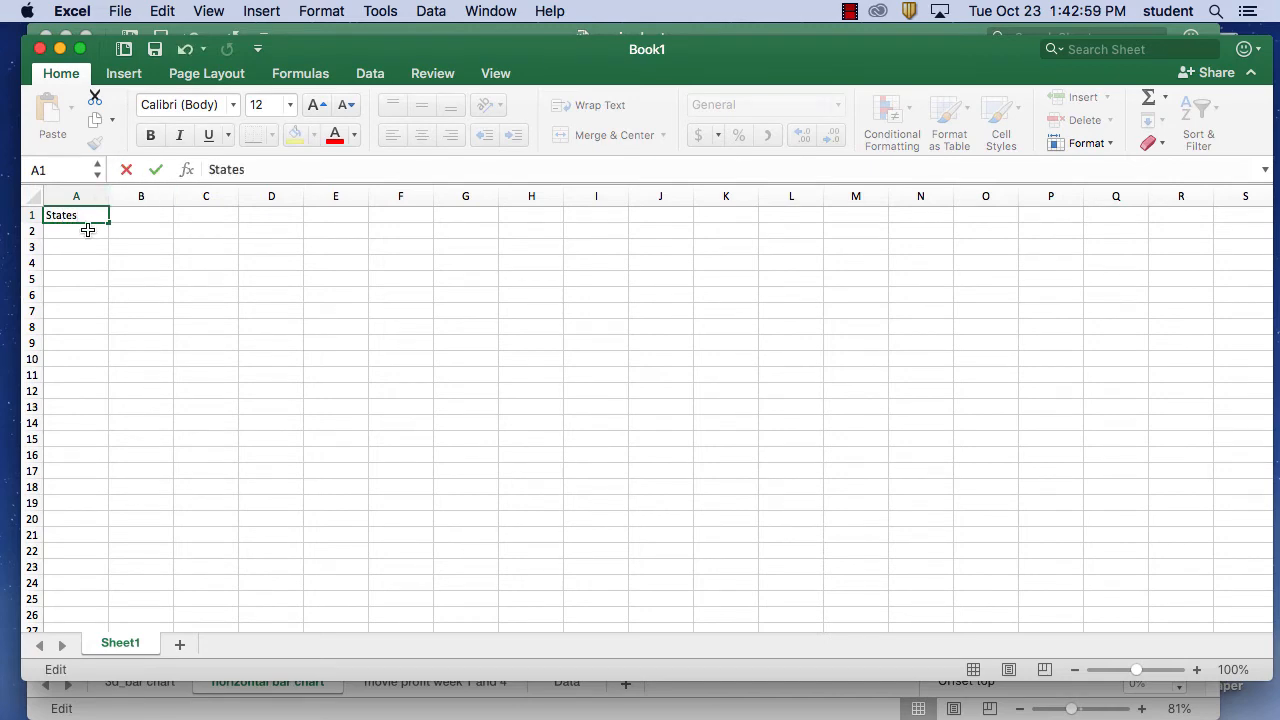
left_click(88, 230)
double_click(85, 229)
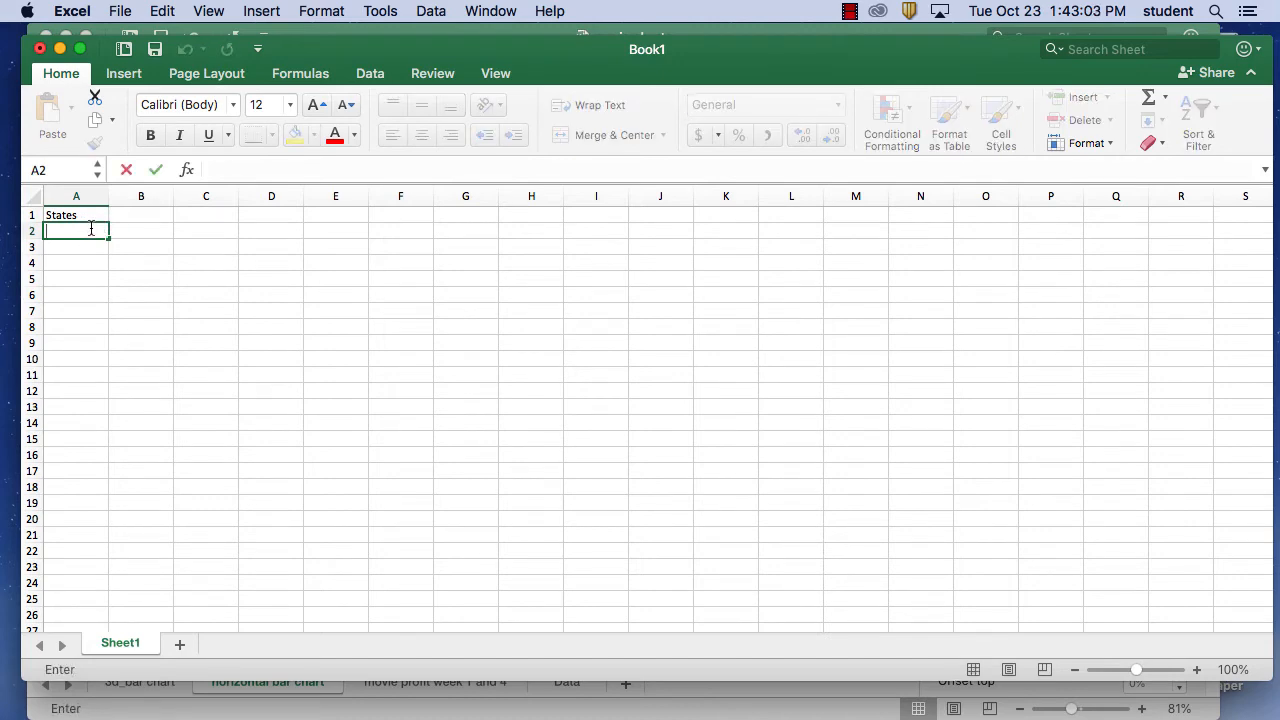
type("California")
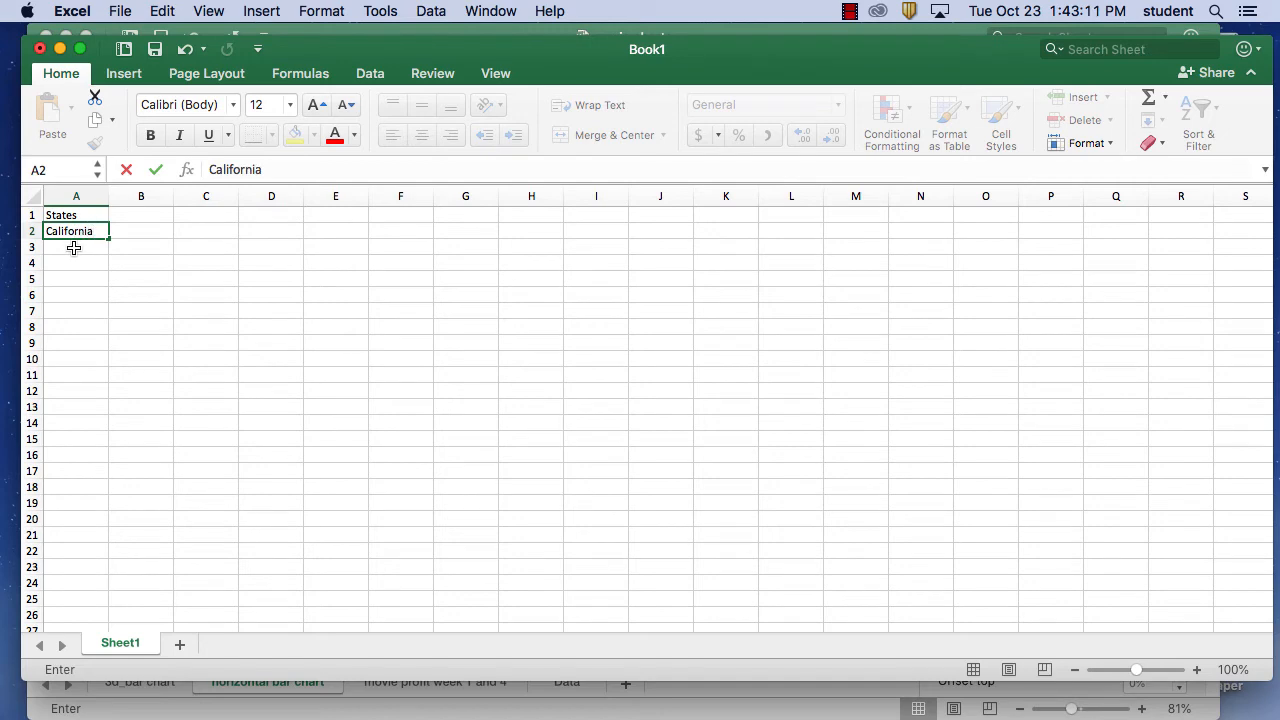
double_click(74, 246)
type("Te")
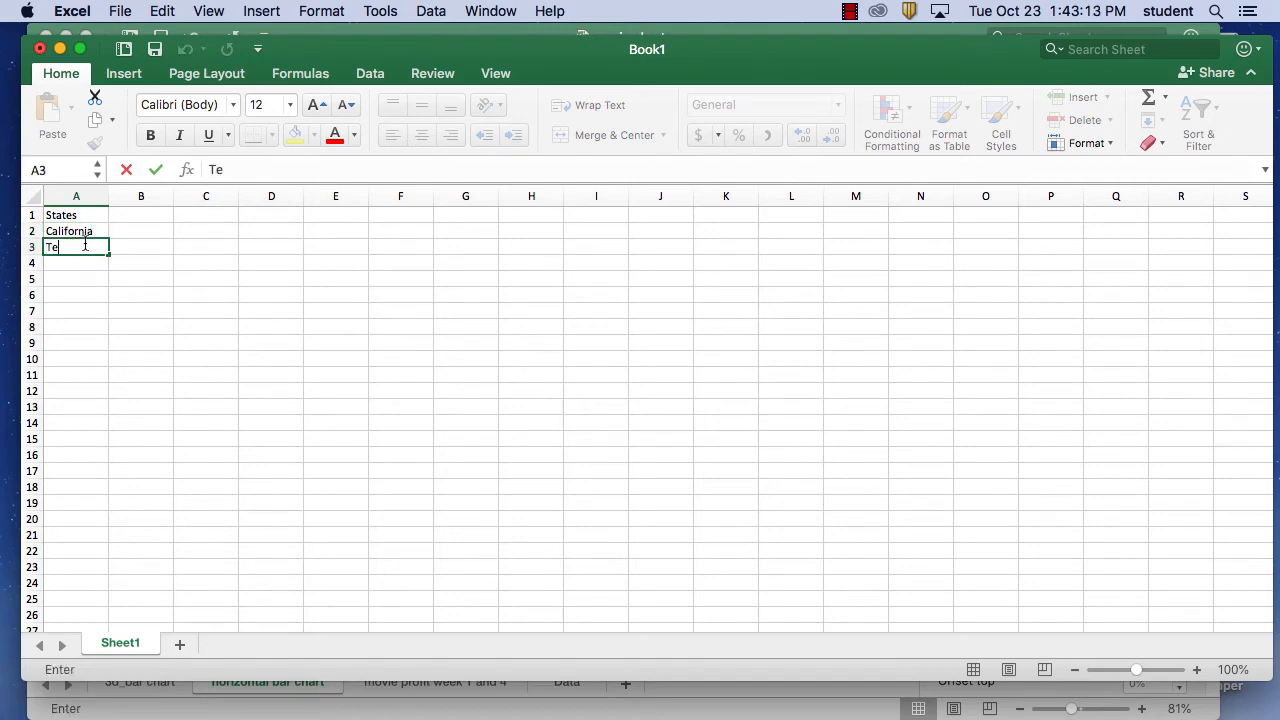
type("xas")
Step: Enter North Dakota in A4 and widen column A so the state names fit
double_click(95, 261)
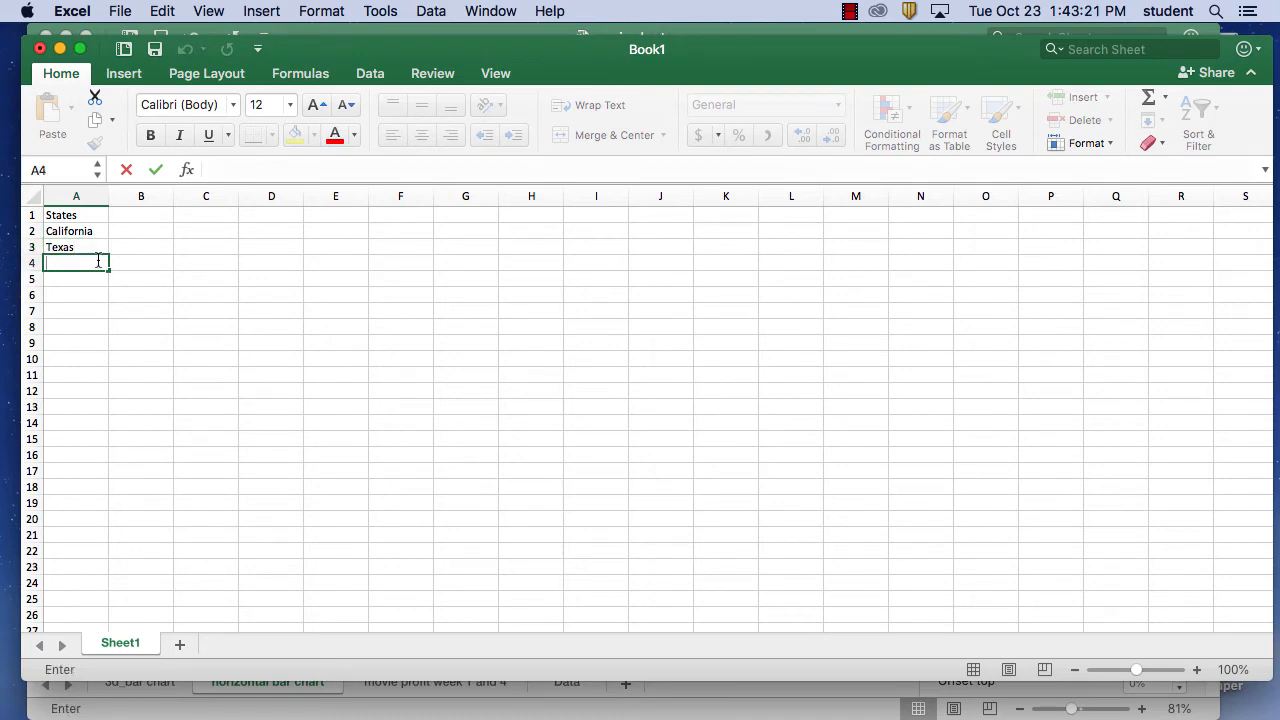
type("North D")
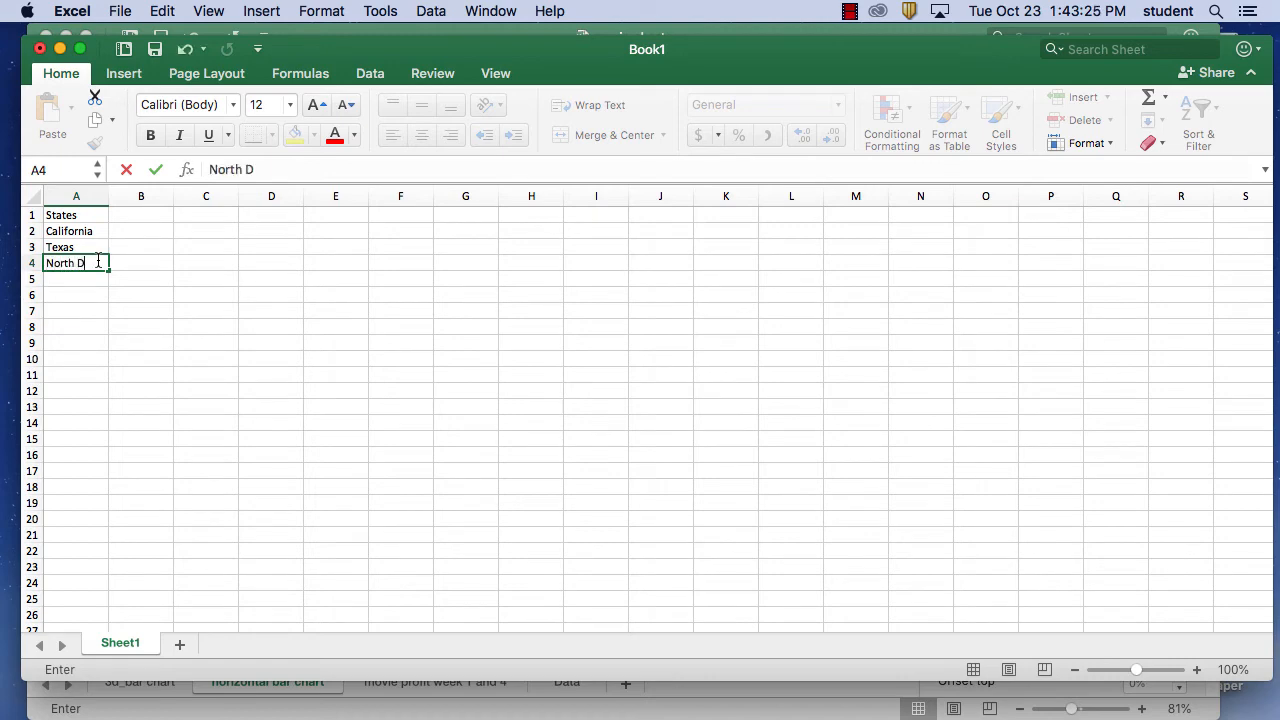
type("o")
type("kato")
key("BackSpace")
key("BackSpace")
key("BackSpace")
key("BackSpace")
key("BackSpace")
left_click(97, 261)
type("akot")
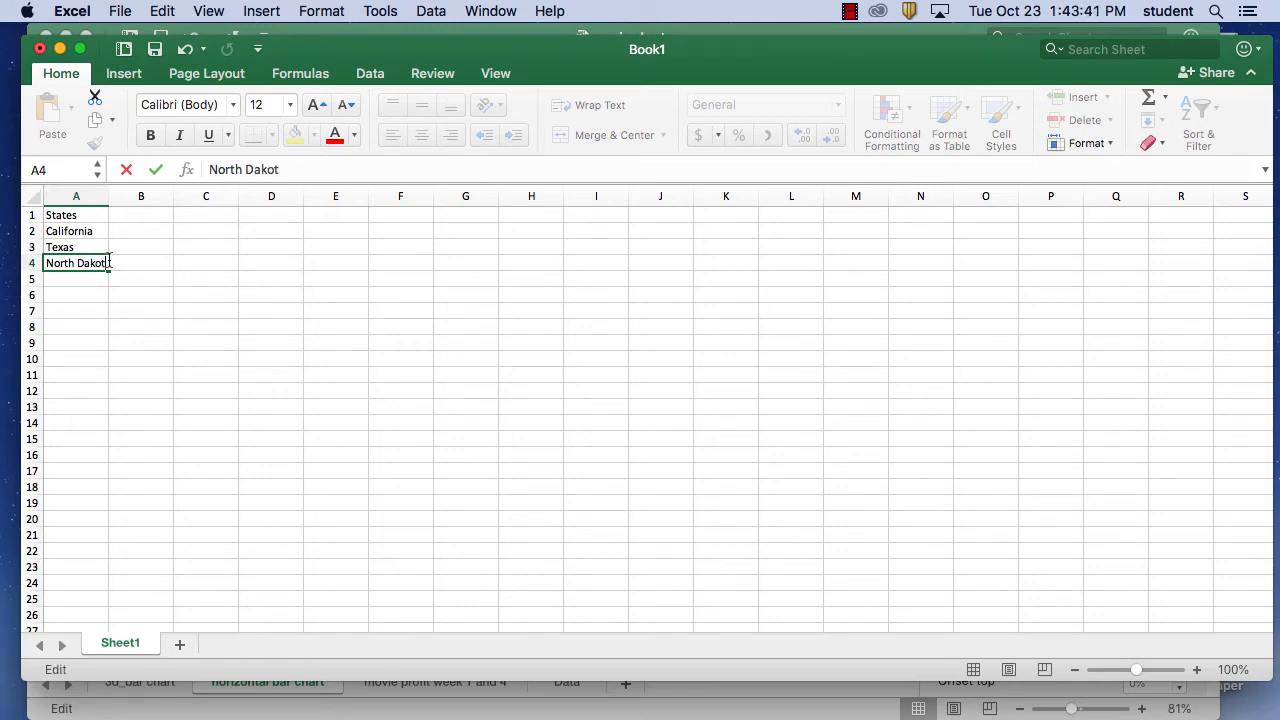
type("a")
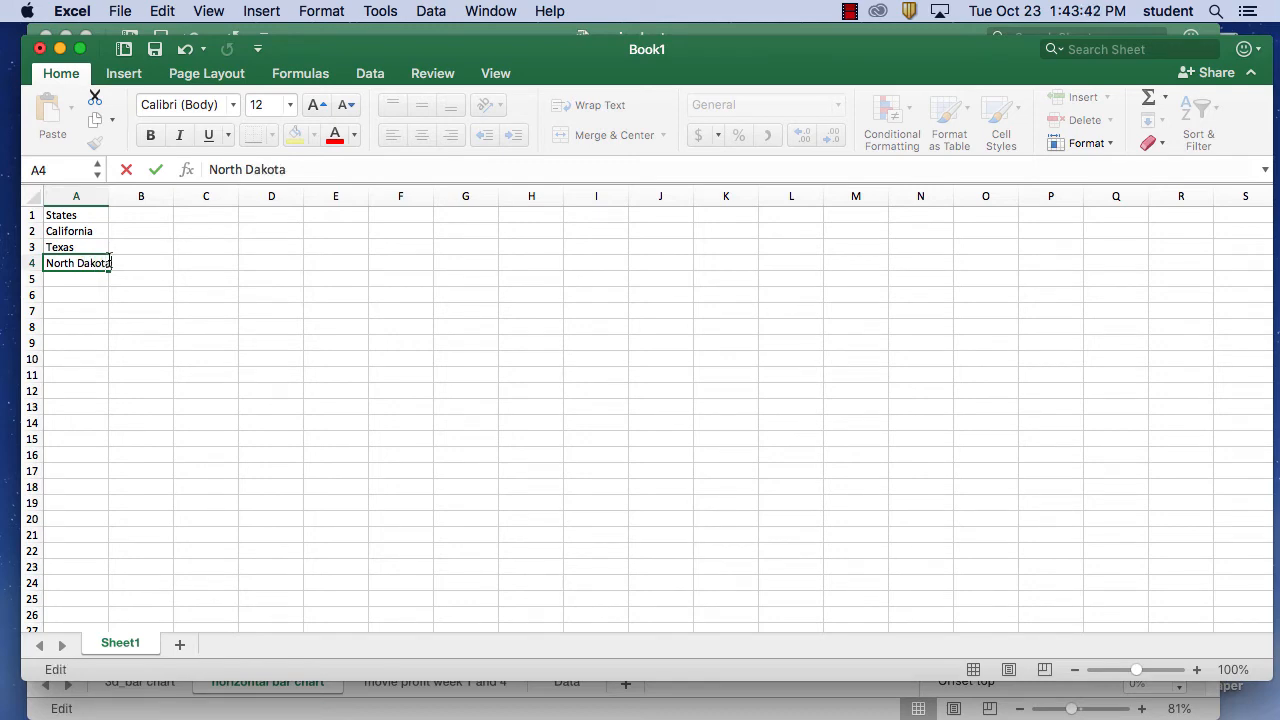
left_click(119, 195)
left_click_drag(109, 195, 149, 196)
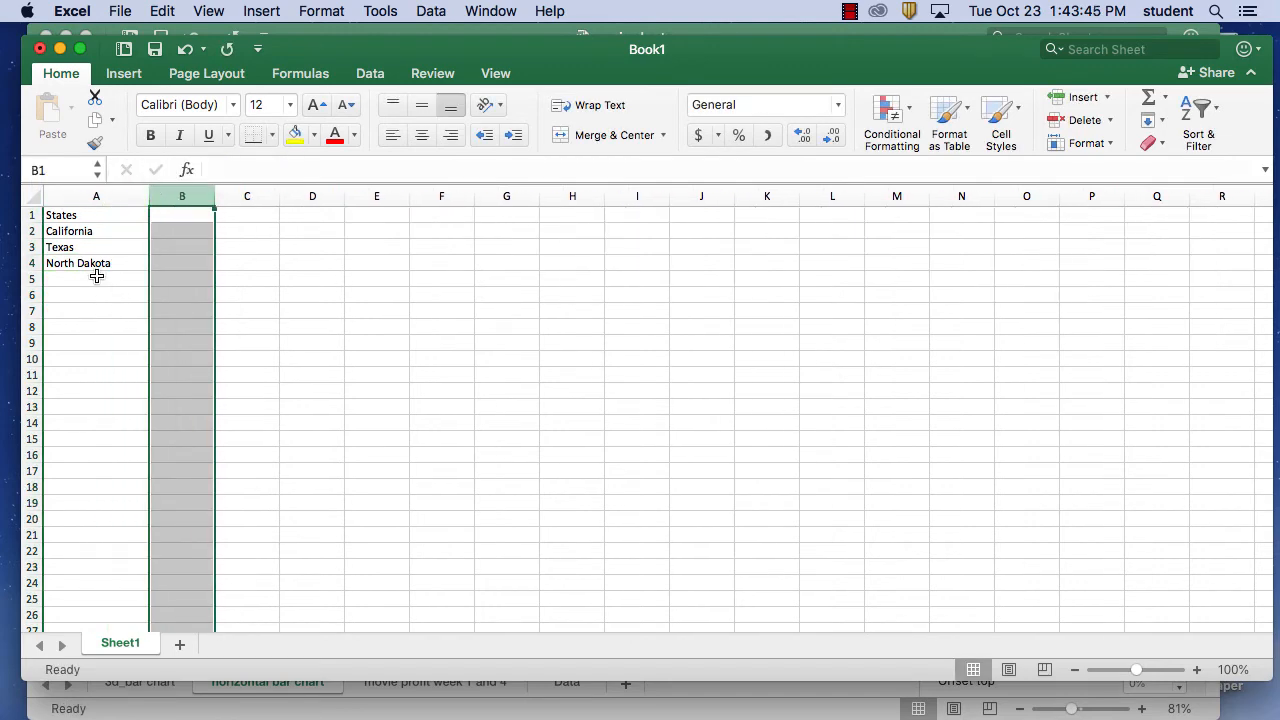
Step: Enter Florida in A5 as the next state in the list
left_click(96, 277)
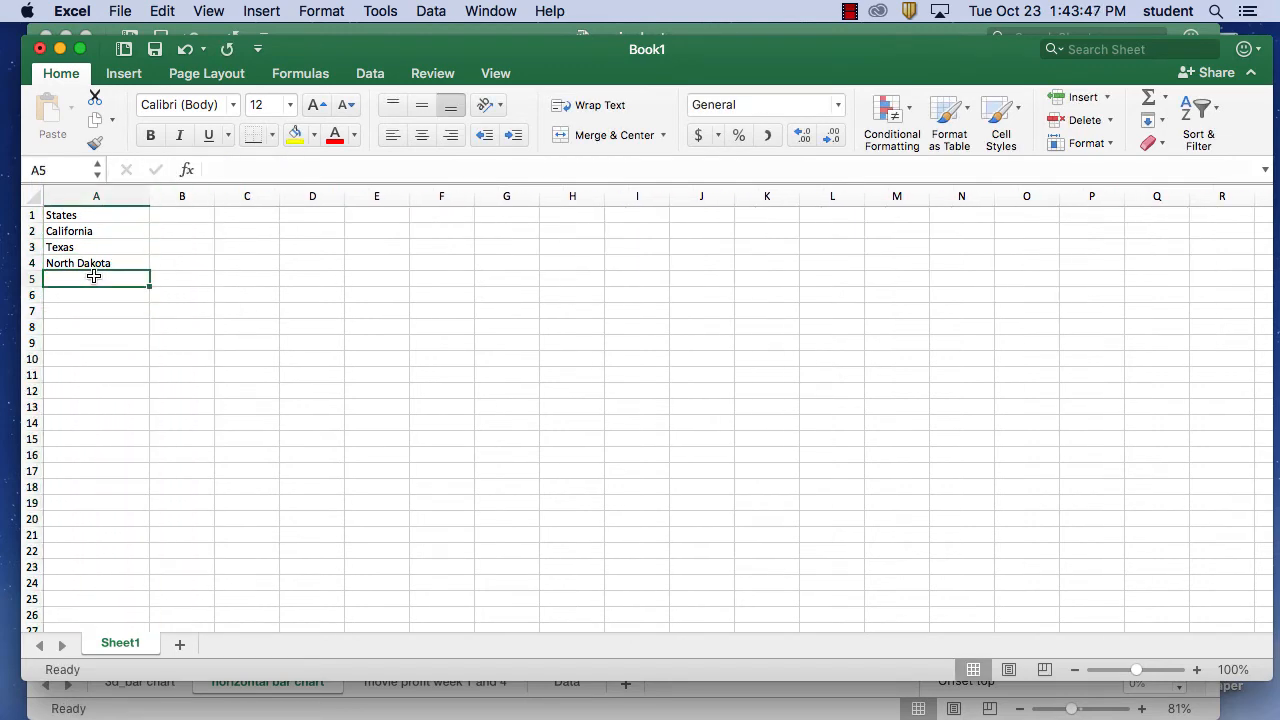
double_click(93, 276)
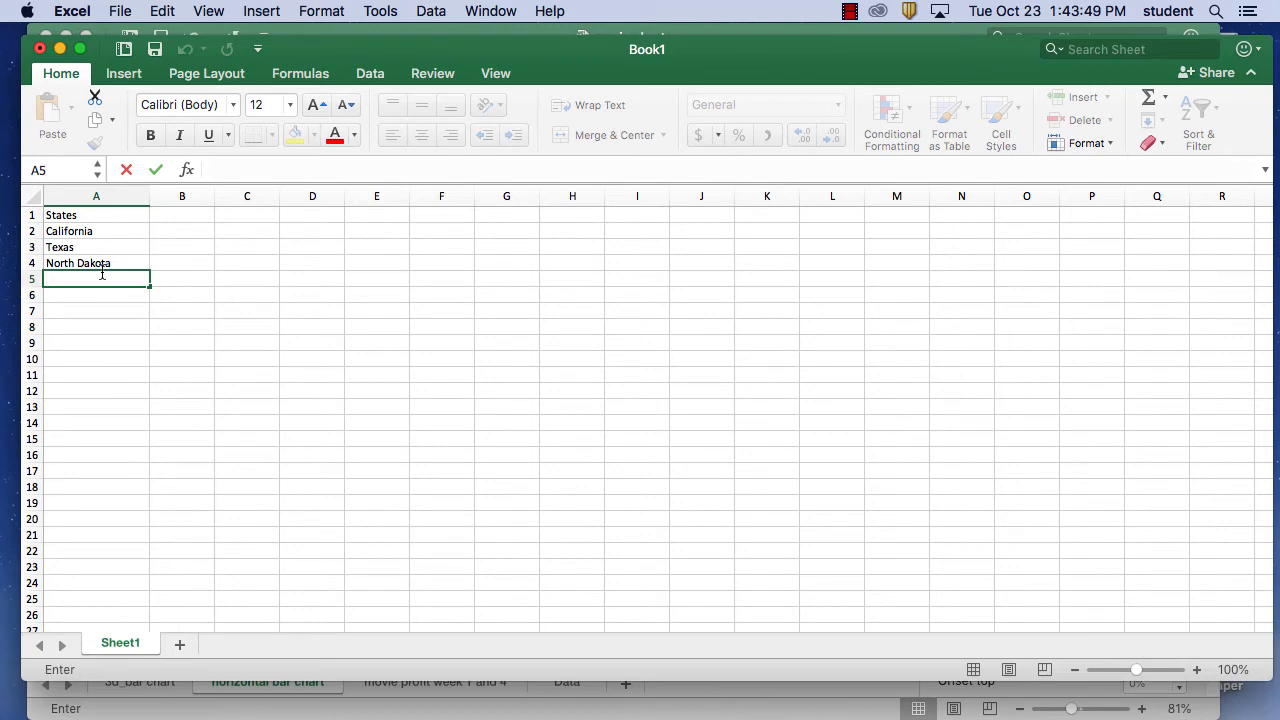
type("Folordia")
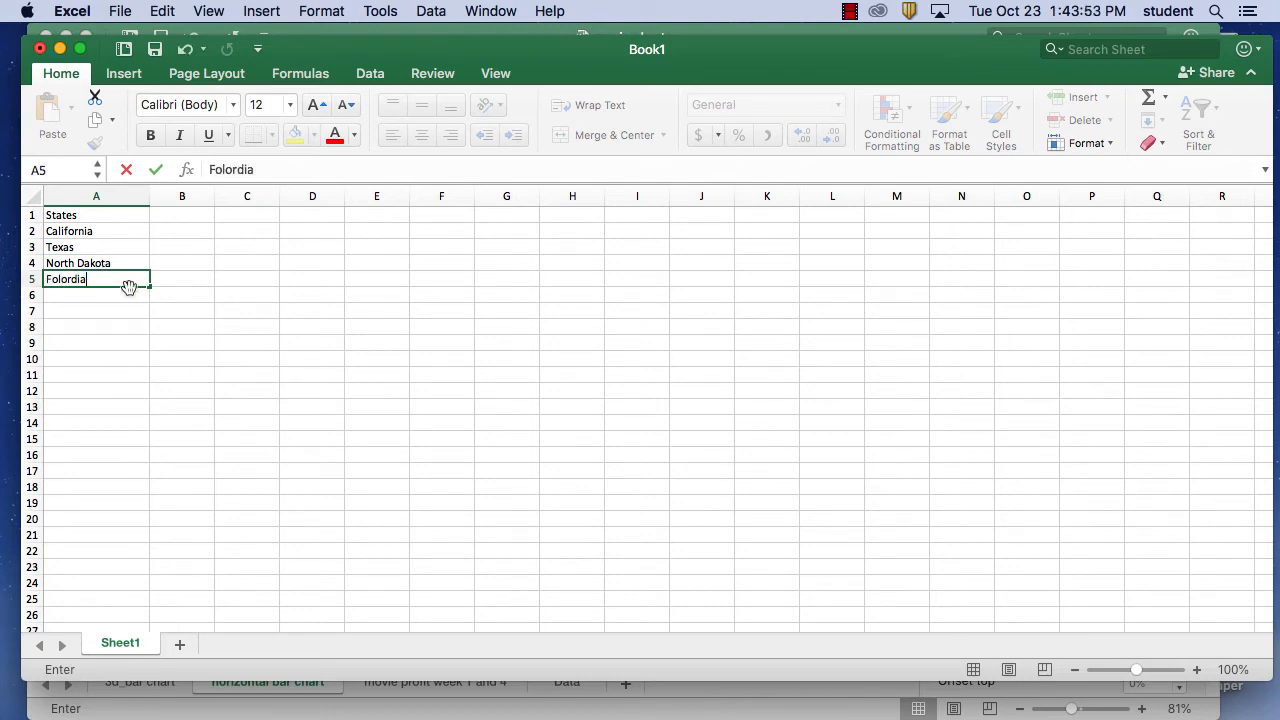
key("BackSpace")
key("BackSpace")
key("BackSpace")
key("BackSpace")
key("BackSpace")
key("BackSpace")
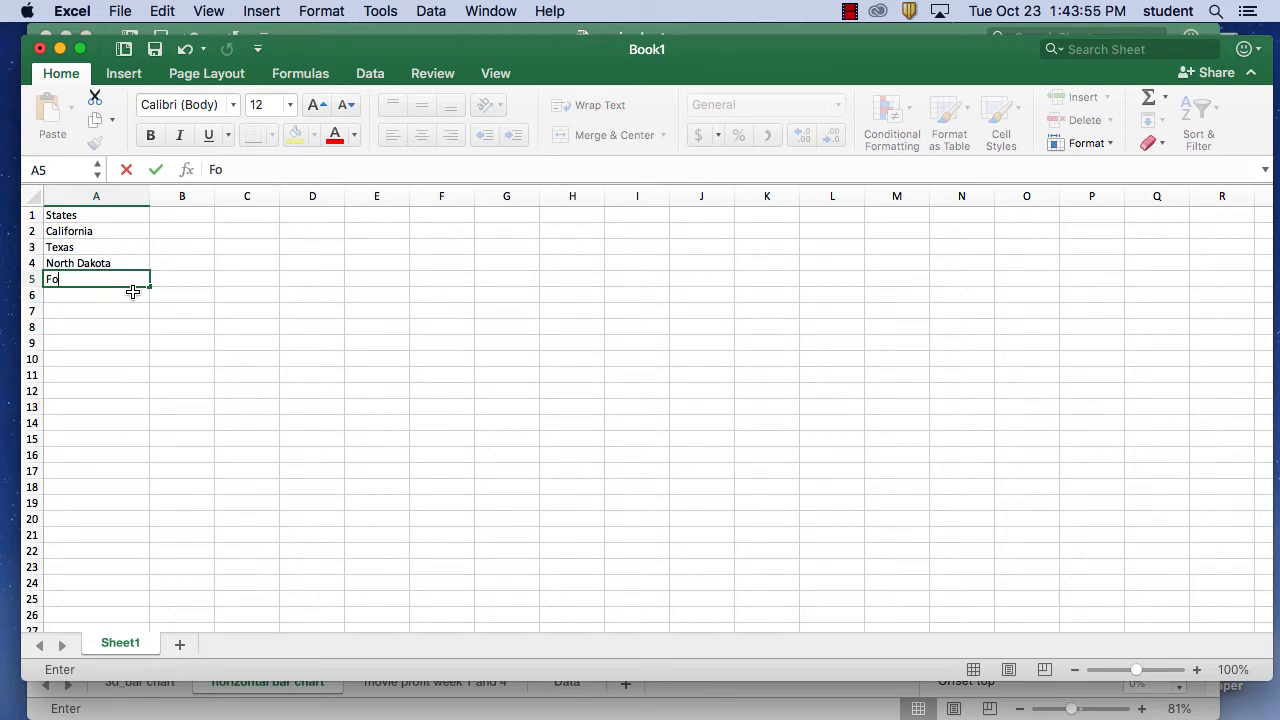
key("BackSpace")
type("lorida")
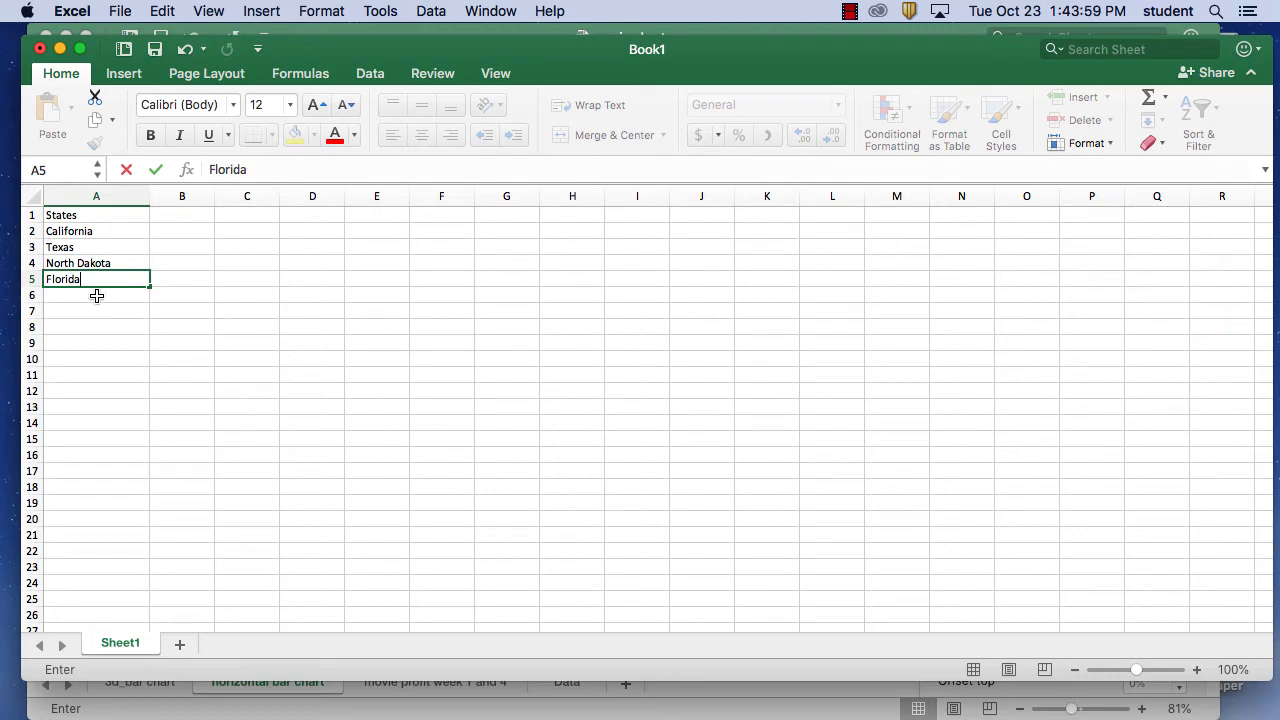
left_click(94, 293)
double_click(94, 279)
Step: Enter Alaska in A6 below Florida
left_click(89, 291)
double_click(89, 291)
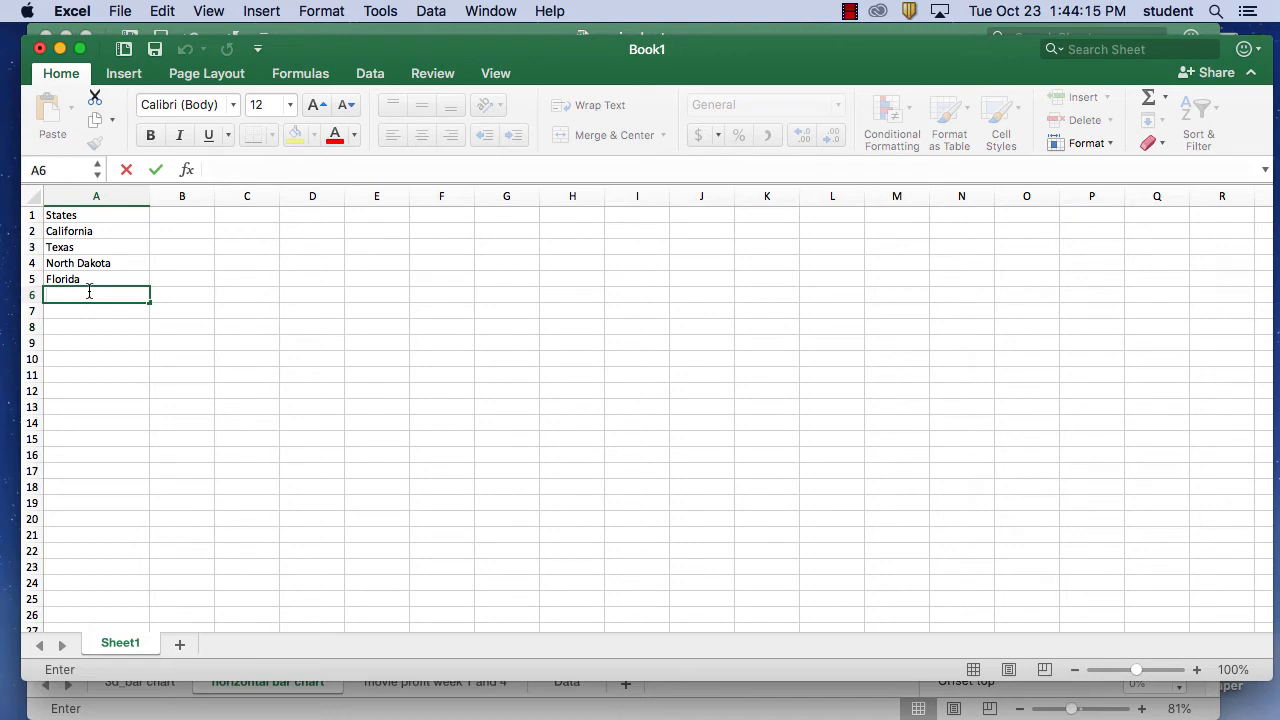
type("Alaska")
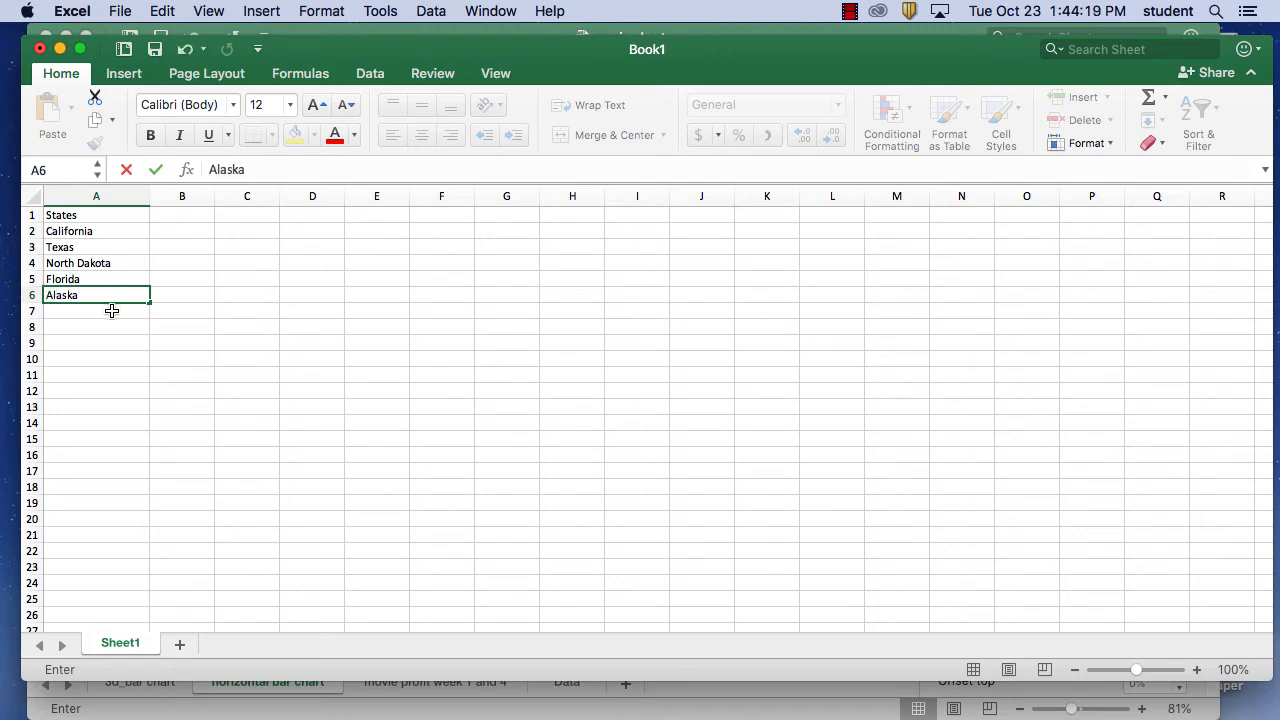
key("Return")
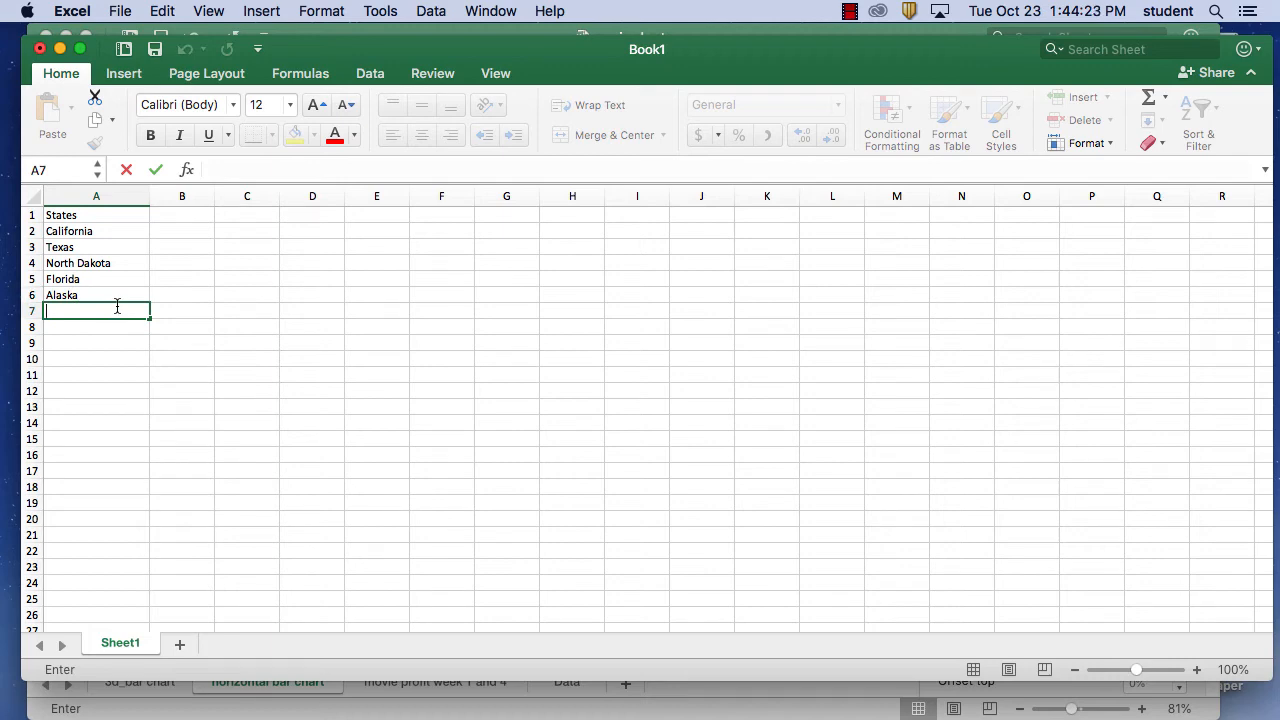
Step: Enter Pennsylvania in A7, correcting its spelling, to complete the state list
type("Pennsly")
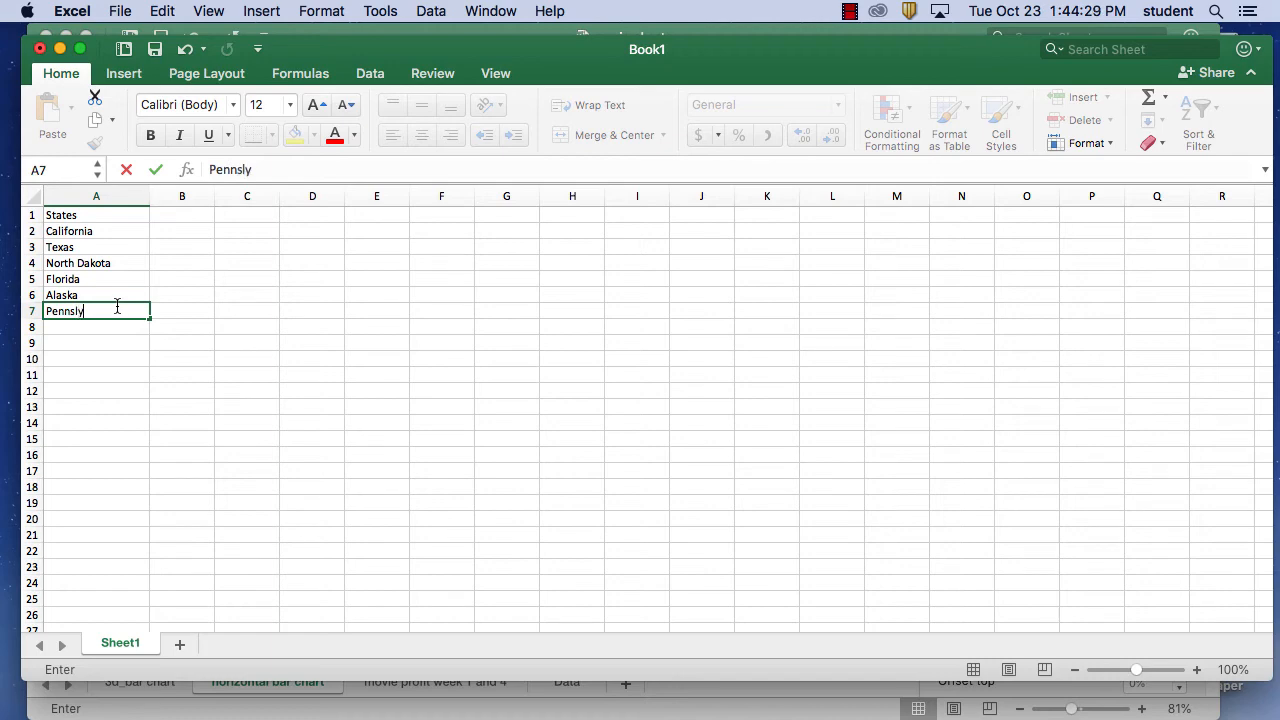
type("vina")
key("BackSpace")
key("BackSpace")
key("BackSpace")
key("BackSpace")
key("BackSpace")
key("BackSpace")
type("ly")
type("v")
type("=")
key("BackSpace")
key("BackSpace")
key("BackSpace")
key("BackSpace")
type("y")
key("BackSpace")
type("y")
key("BackSpace")
type("vina")
key("BackSpace")
key("BackSpace")
key("BackSpace")
key("BackSpace")
key("BackSpace")
type("sy")
type("ania")
Step: Enter the column heading "oil Production" in B1 next to the States heading
left_click(182, 214)
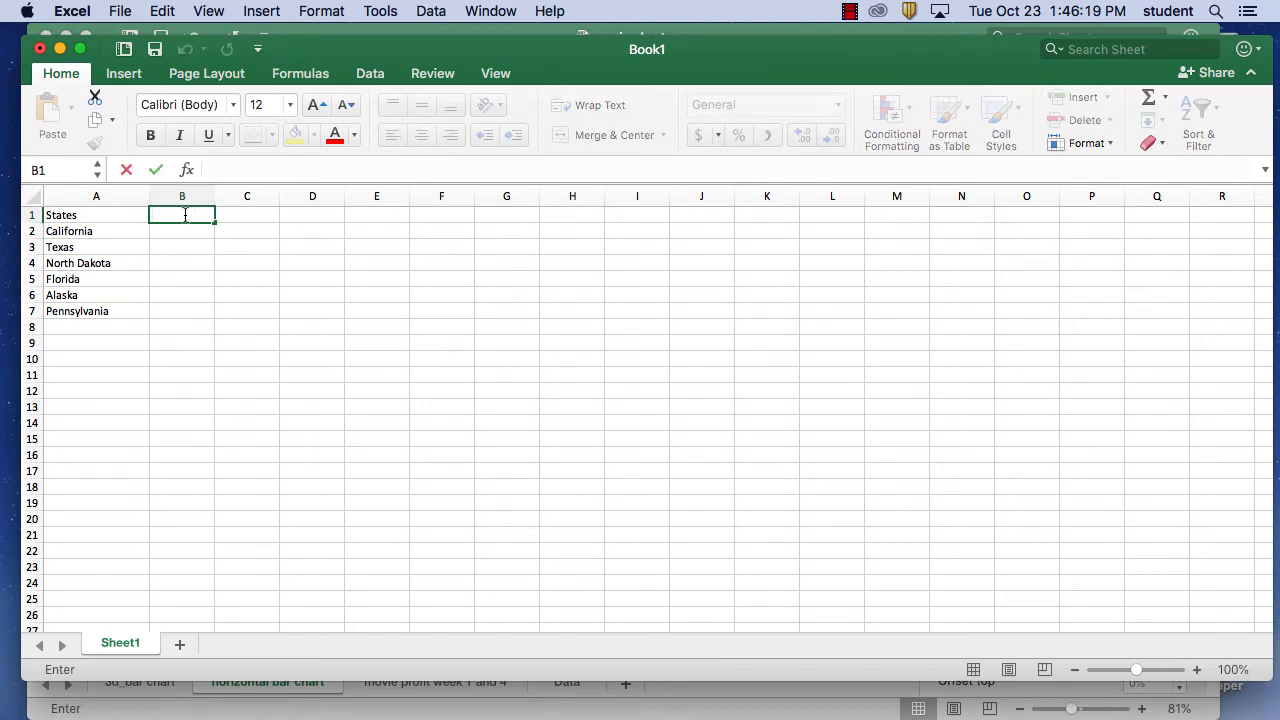
type("oil Product")
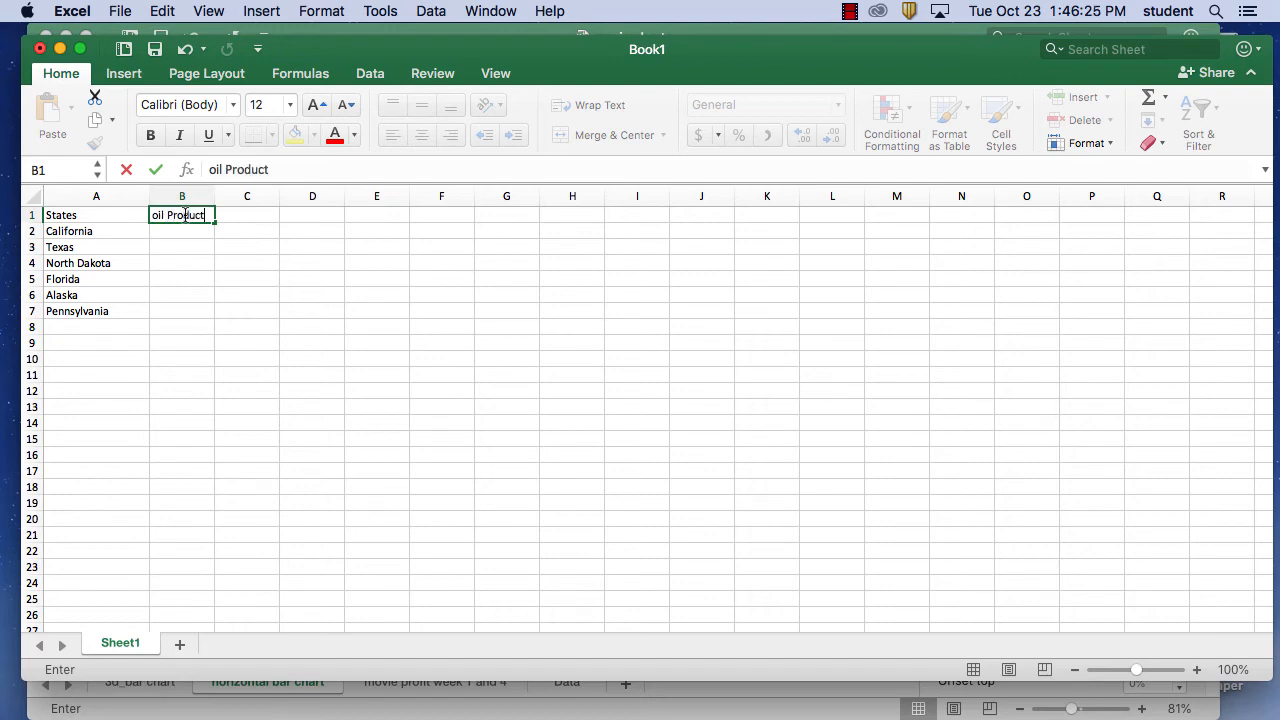
type("ion")
Step: Enter the oil production figures 250,000 for California in B2 and 600,000 for Texas in B3
left_click(200, 230)
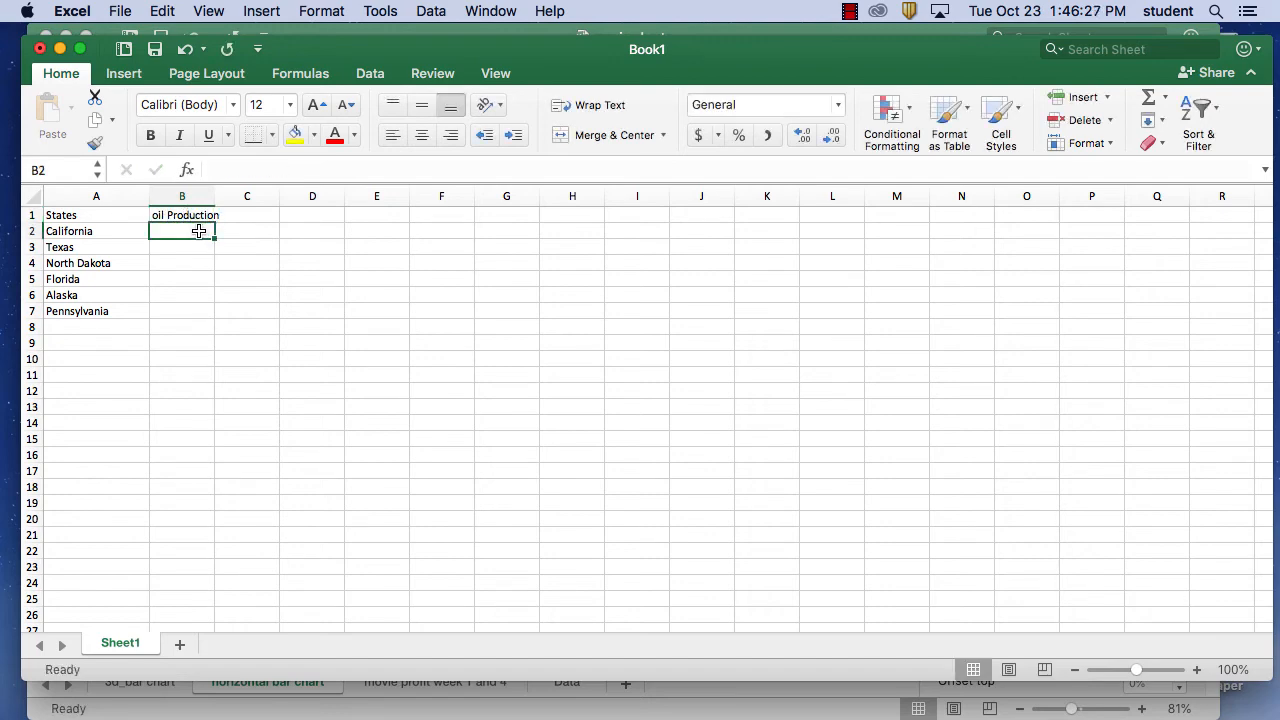
double_click(200, 230)
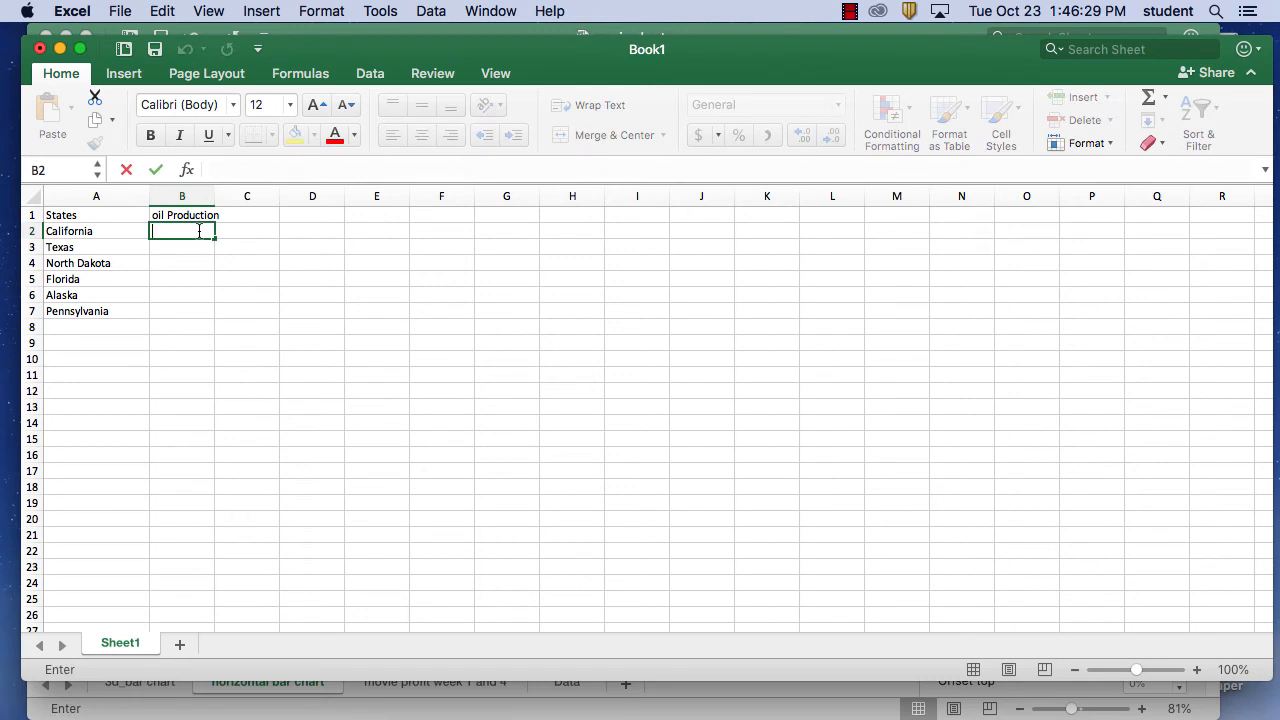
type("250,000")
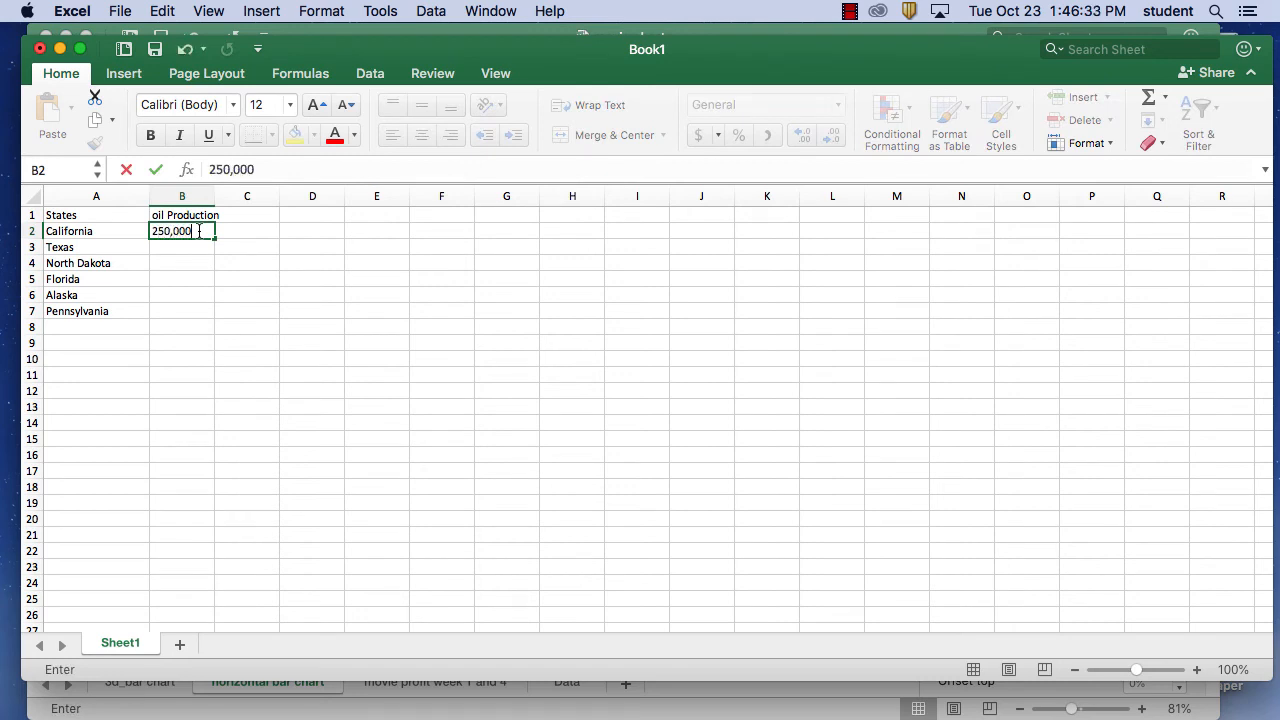
left_click(190, 247)
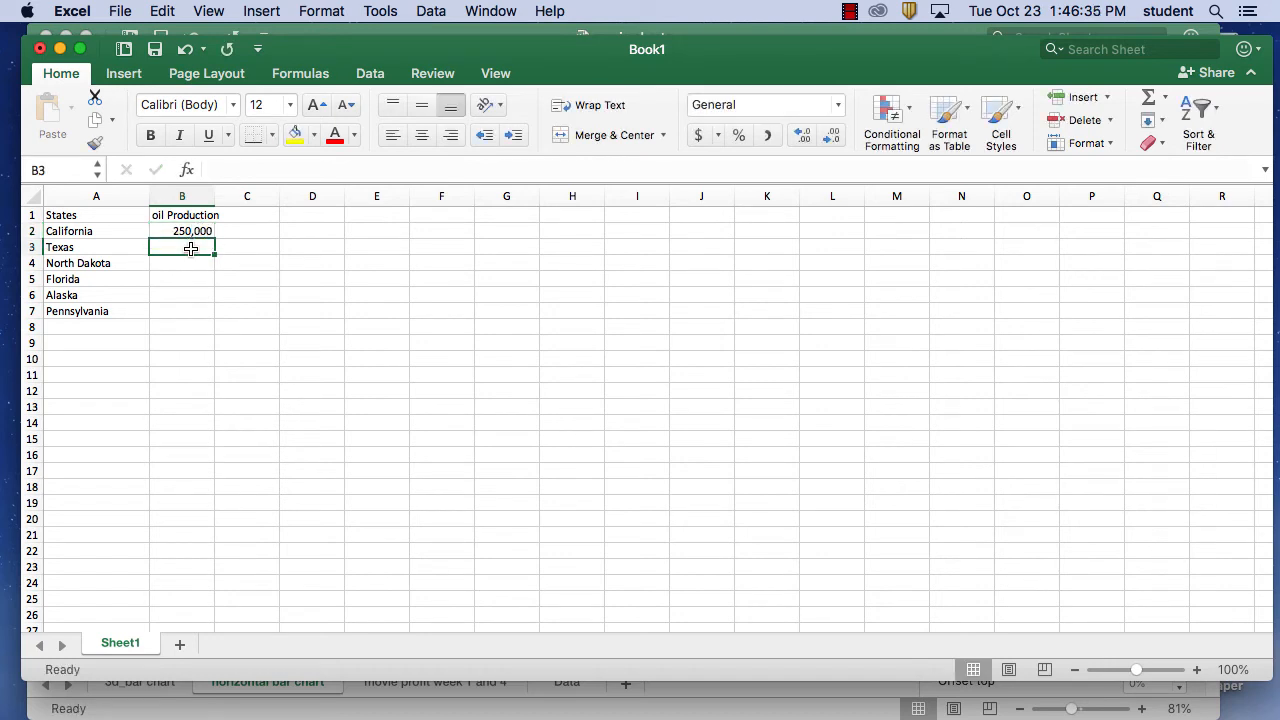
double_click(192, 248)
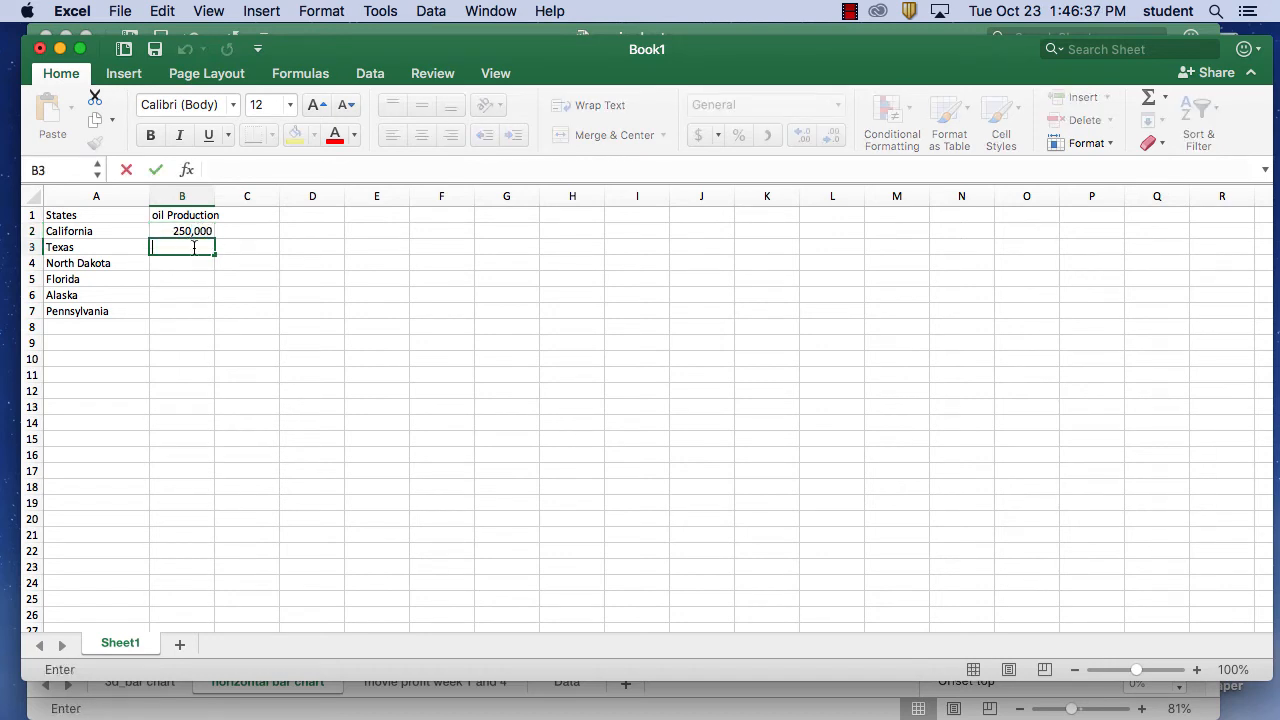
type("600,000")
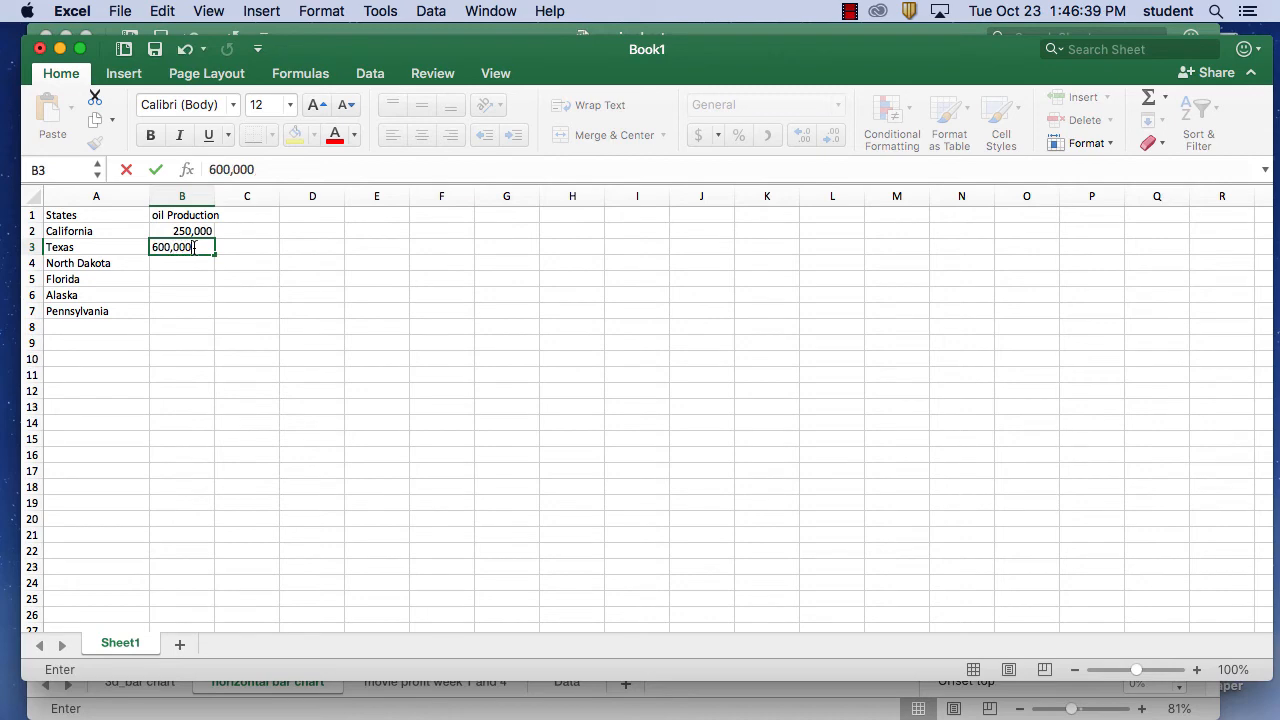
Step: Enter North Dakota's oil production in B4 as 45,000
left_click(183, 262)
double_click(183, 262)
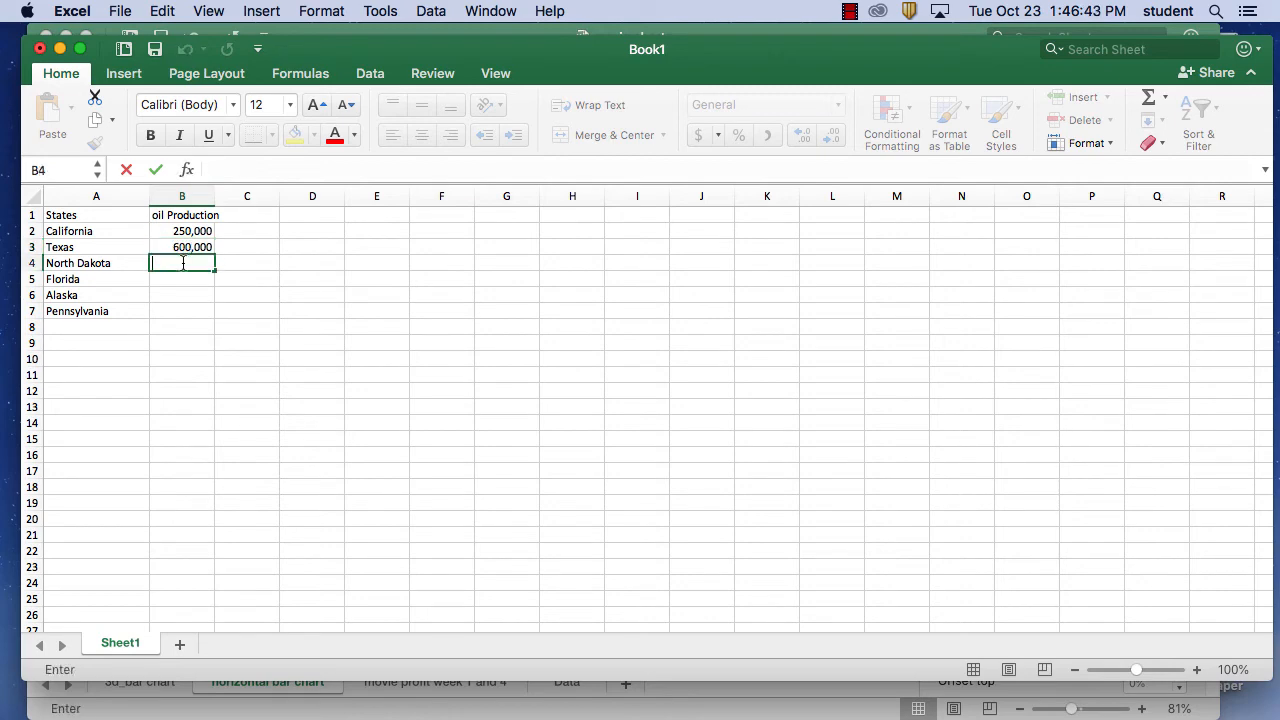
type("450,000")
key("BackSpace")
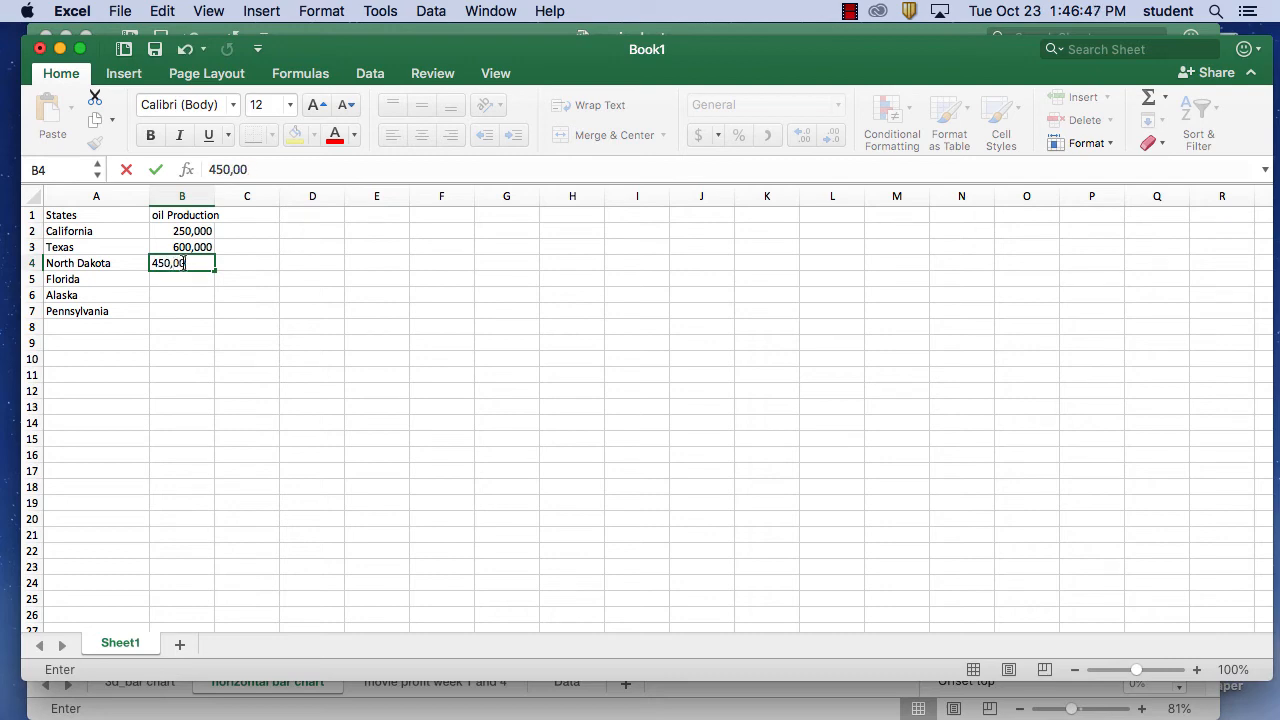
left_click(173, 265)
key("BackSpace")
key("BackSpace")
type(",")
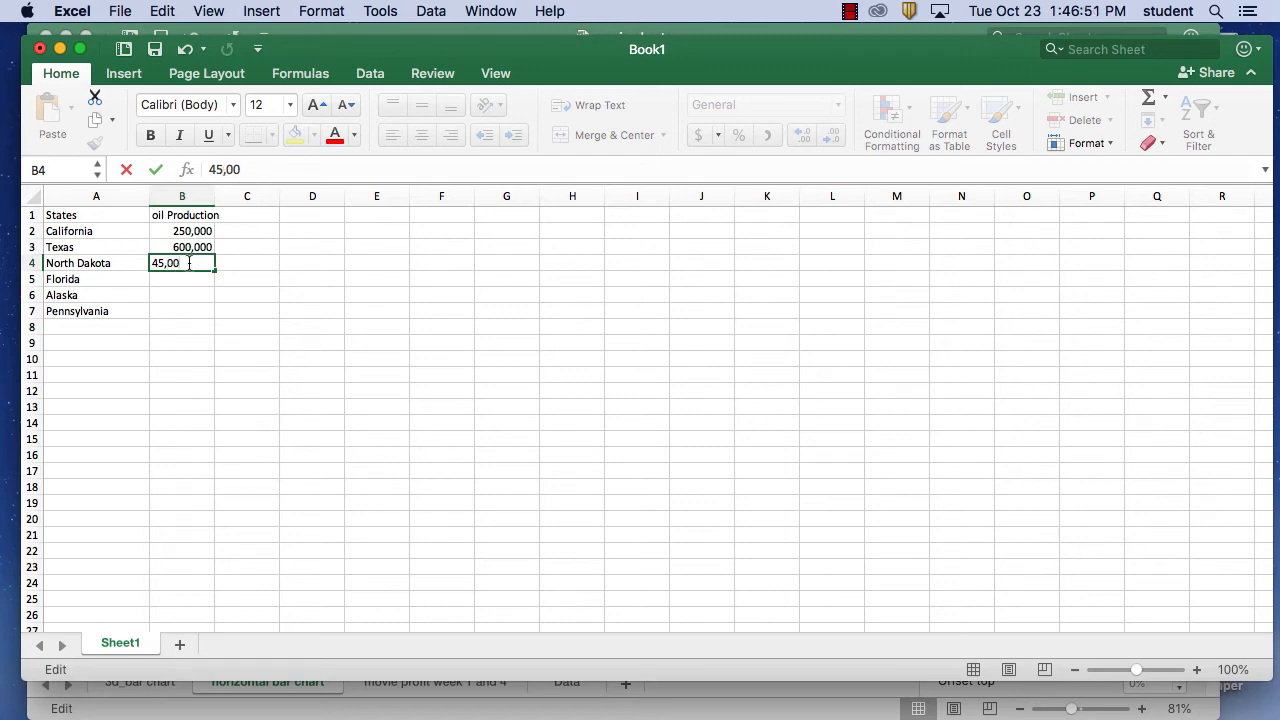
type("0")
Step: Enter the oil production figures 35,000 for Florida in B5 and 800,000 for Alaska in B6
left_click(166, 277)
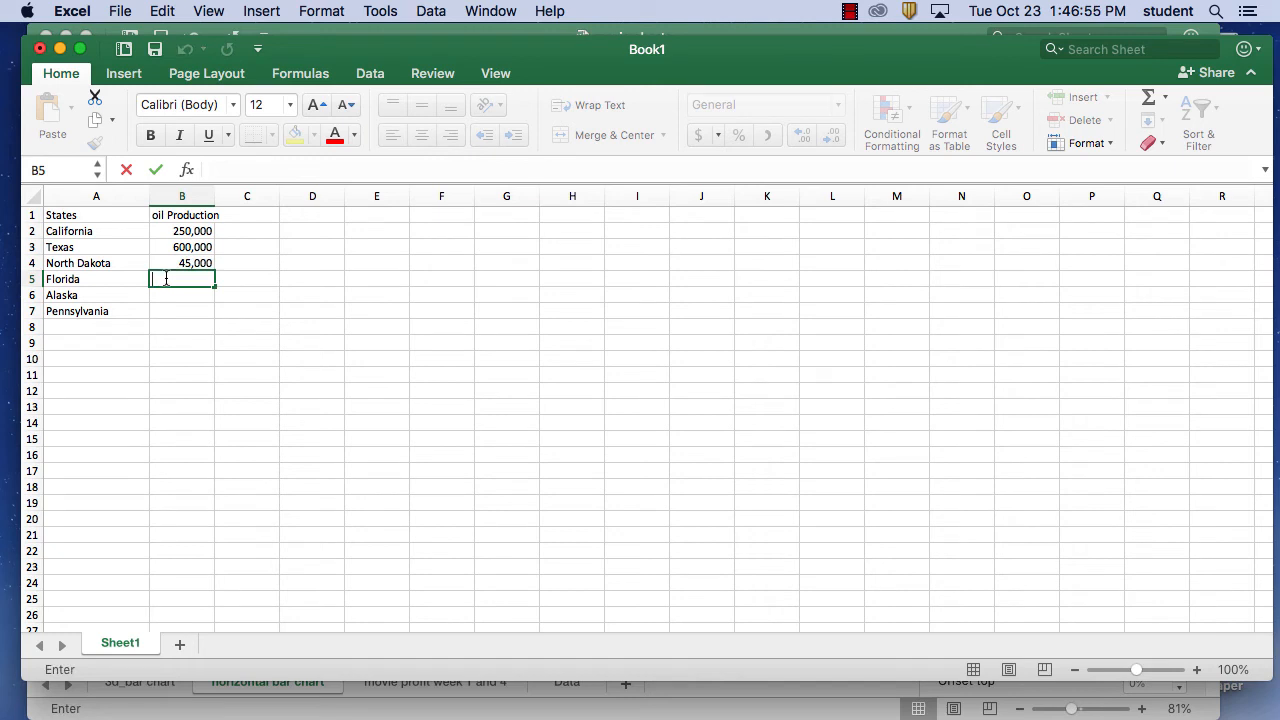
type("35,000")
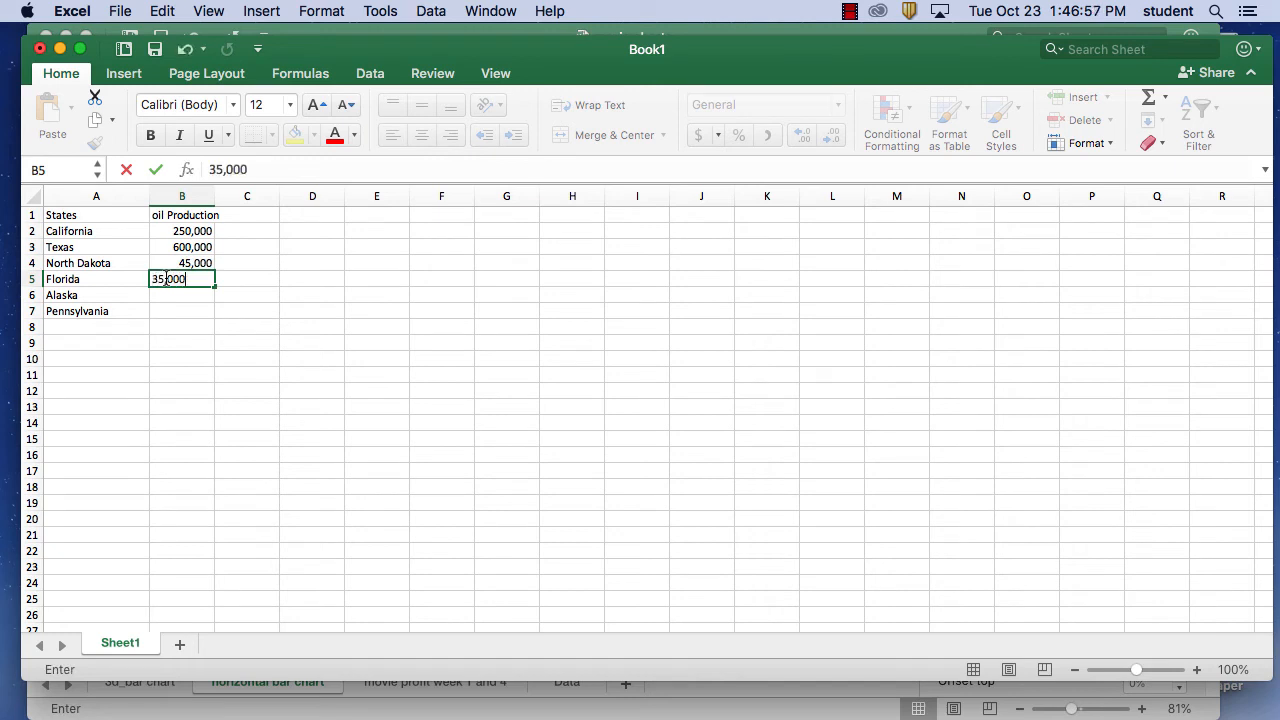
left_click(184, 295)
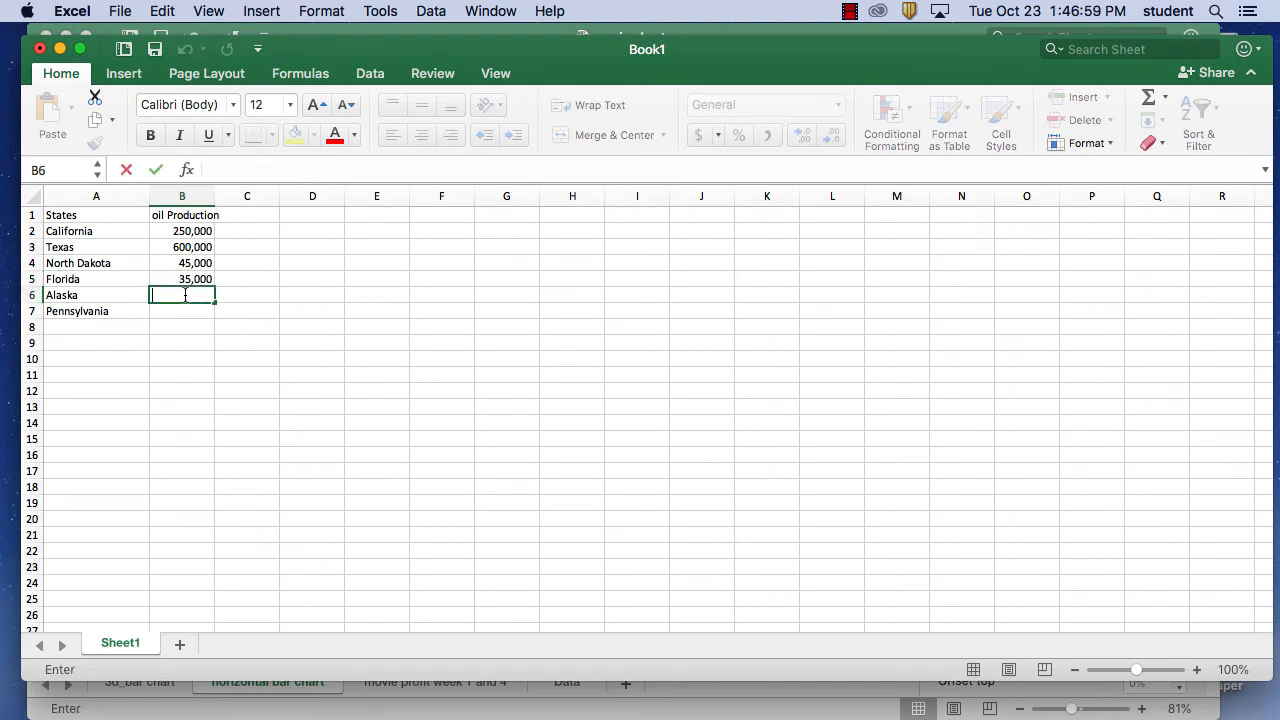
type("800,000")
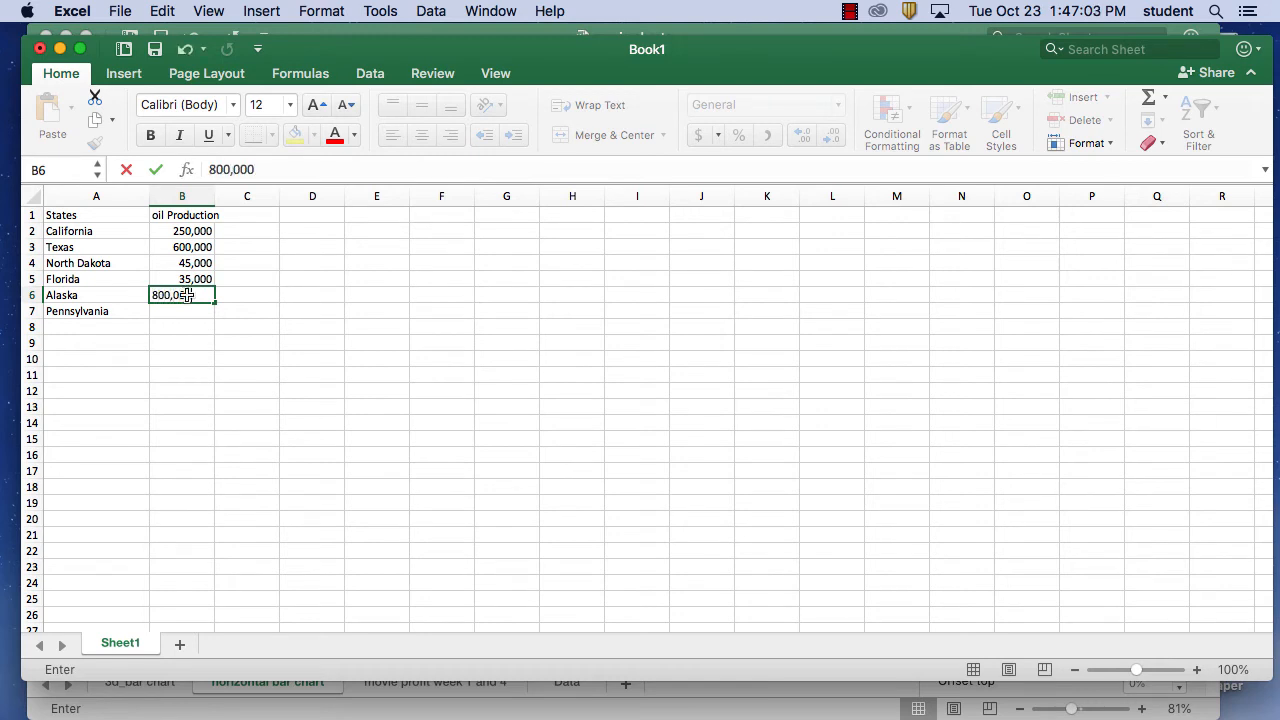
Step: Enter 500,000 as Pennsylvania's oil production in B7 to complete the column
left_click(193, 310)
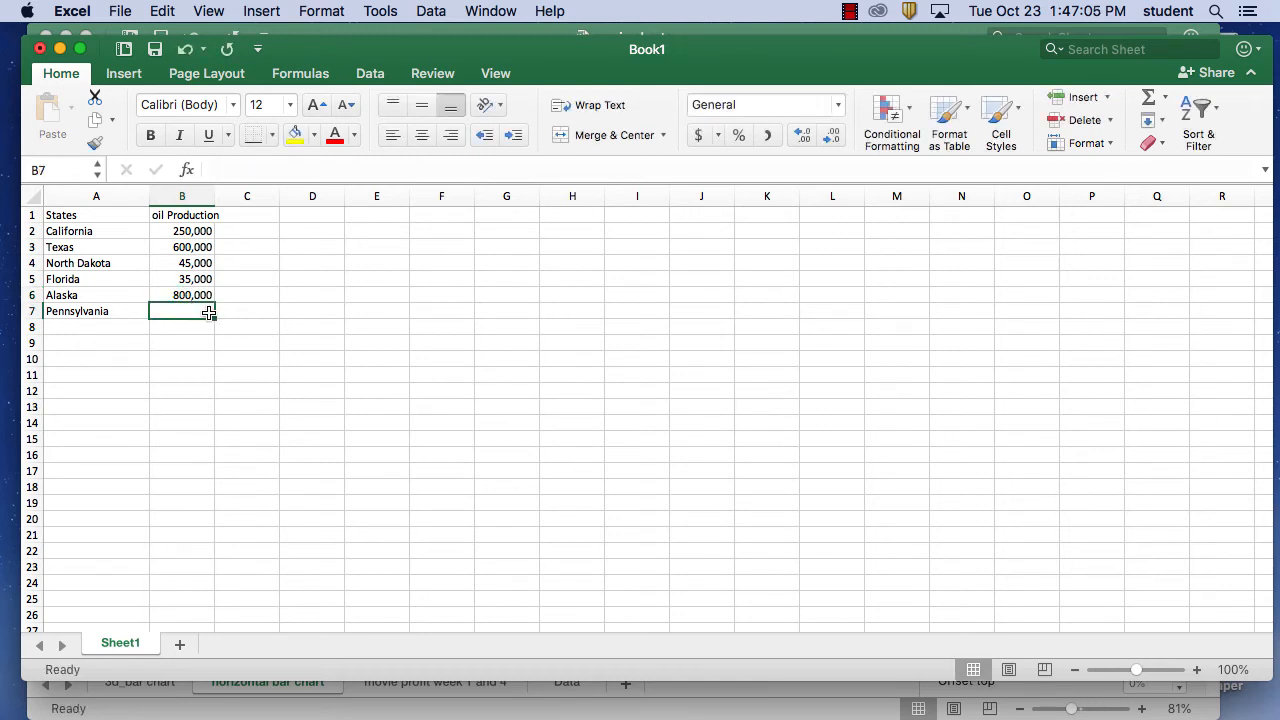
double_click(200, 310)
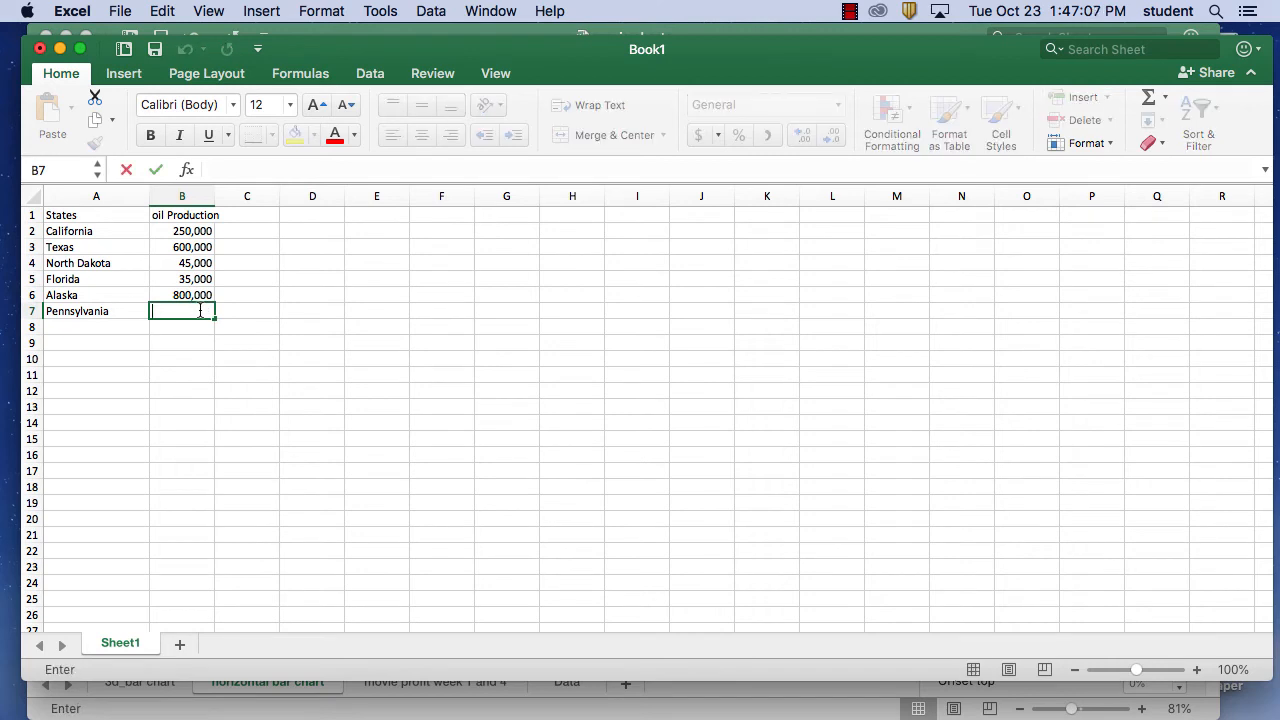
type("500,00")
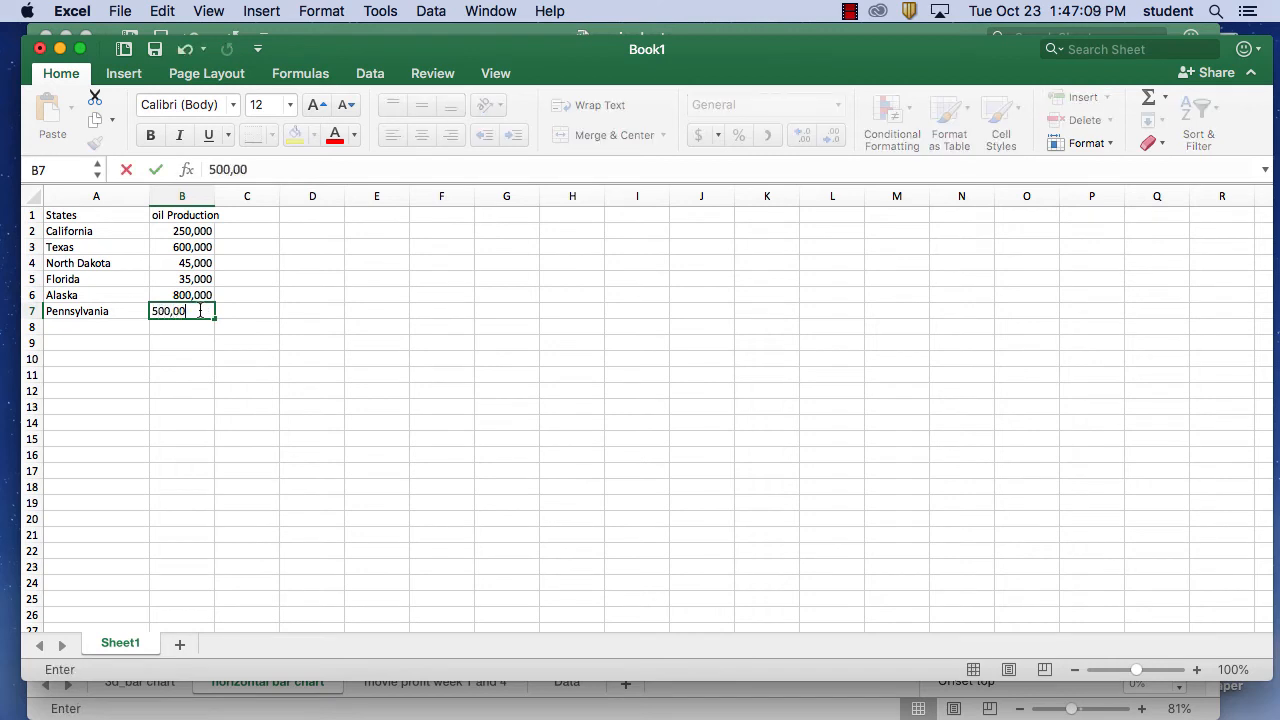
type("0")
left_click(190, 325)
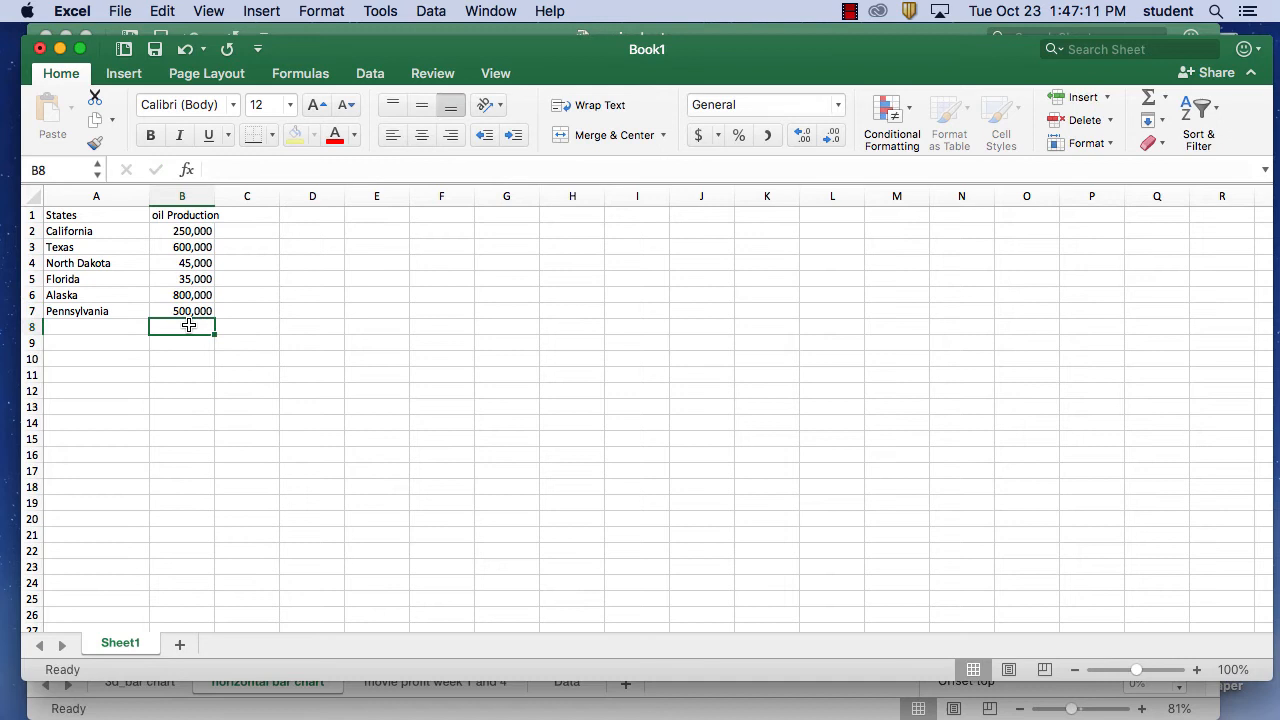
Step: Capitalize the column heading in B1 so it reads "Oil Production"
double_click(159, 217)
key("BackSpace")
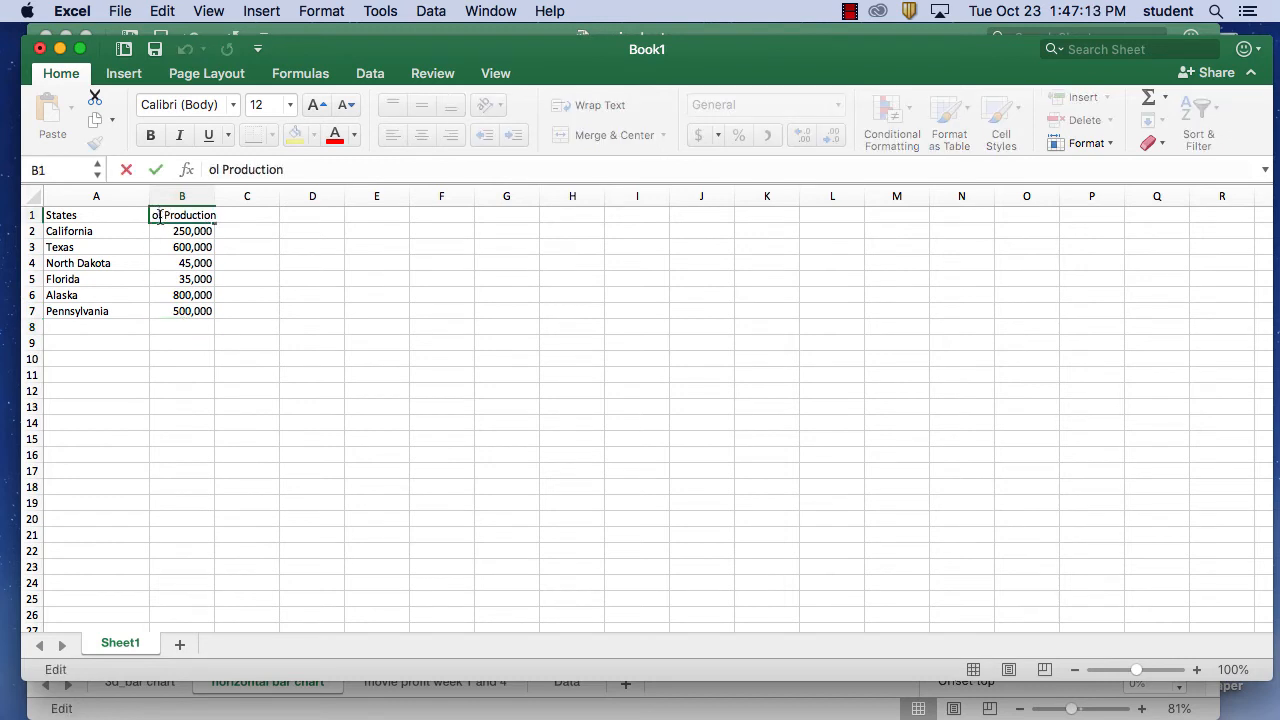
key("BackSpace")
type("Oi")
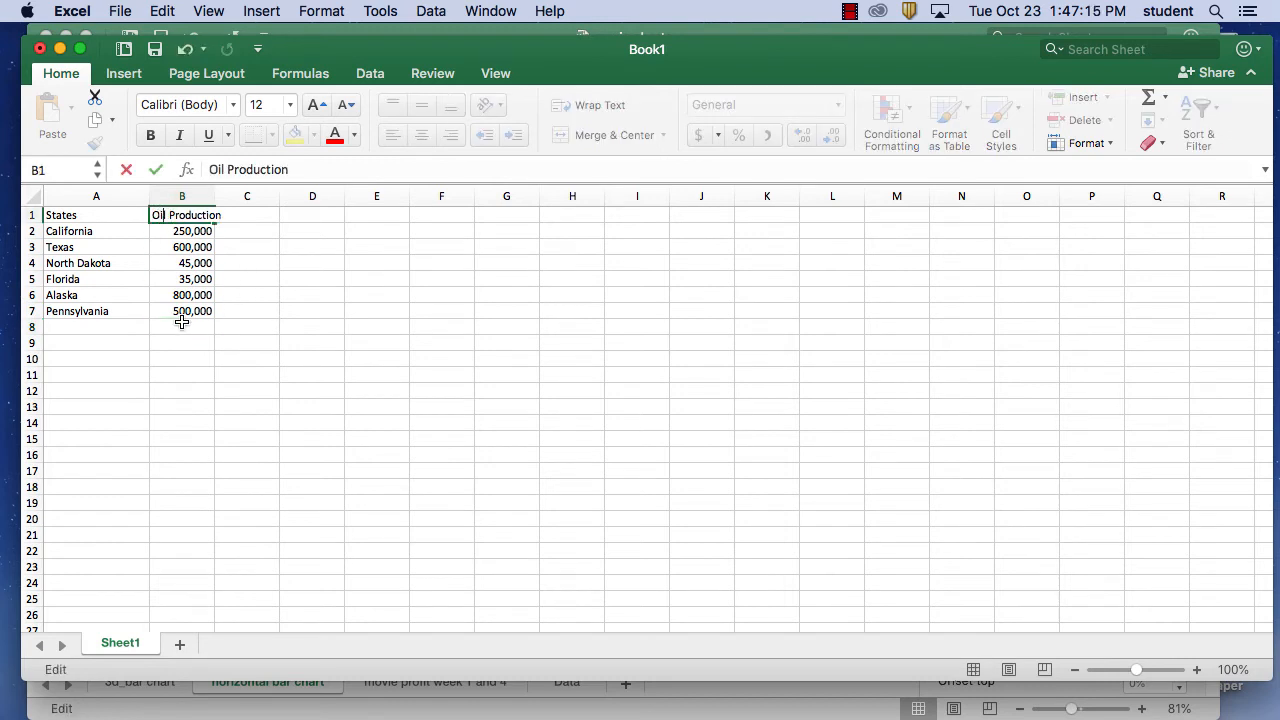
left_click(200, 324)
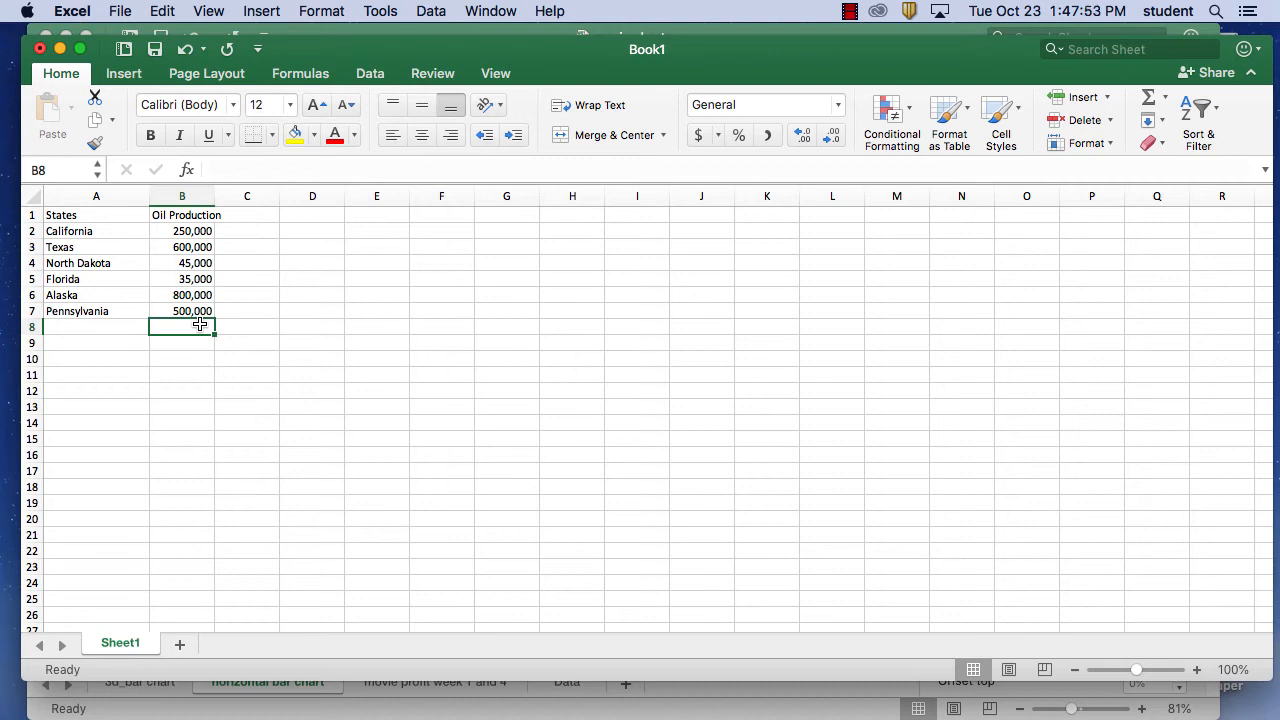
Step: Insert a basic 2-D pie chart from A1:B7 and enlarge it to span about columns D to O, rows 2 to 26
left_click(101, 214)
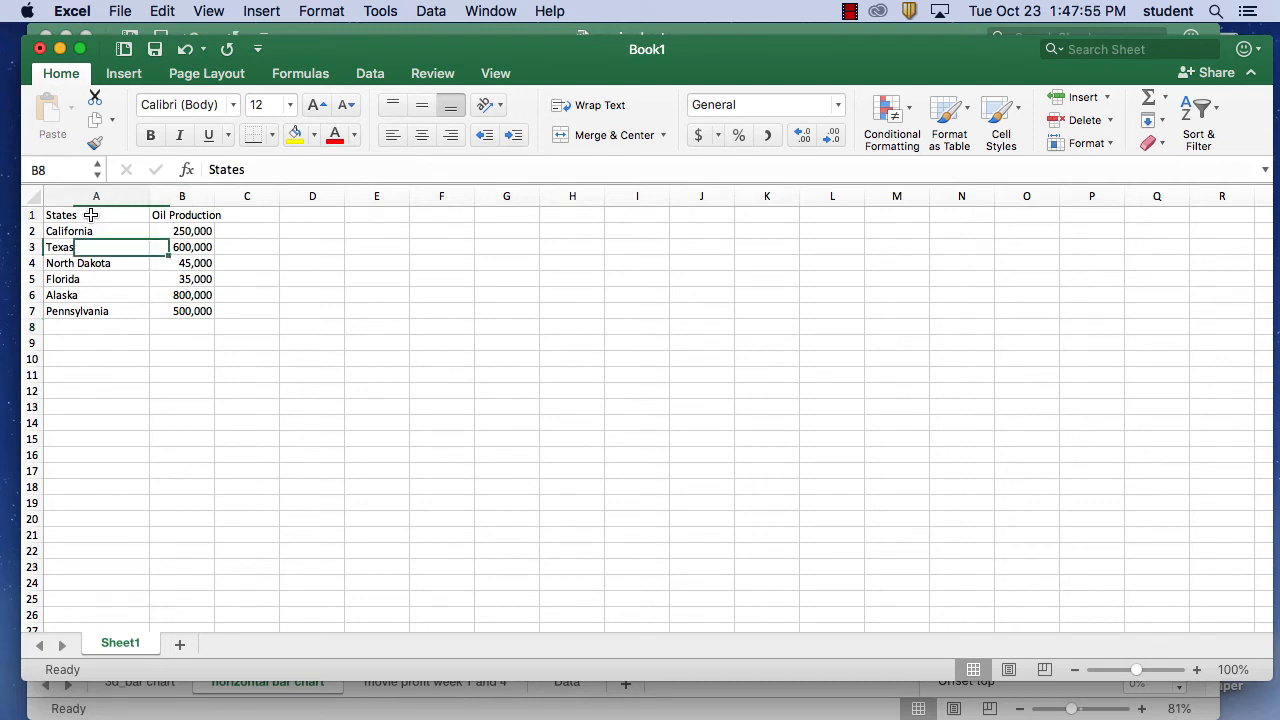
mouse_move(101, 214)
left_mouse_down()
mouse_move(117, 211)
mouse_move(213, 311)
left_mouse_up()
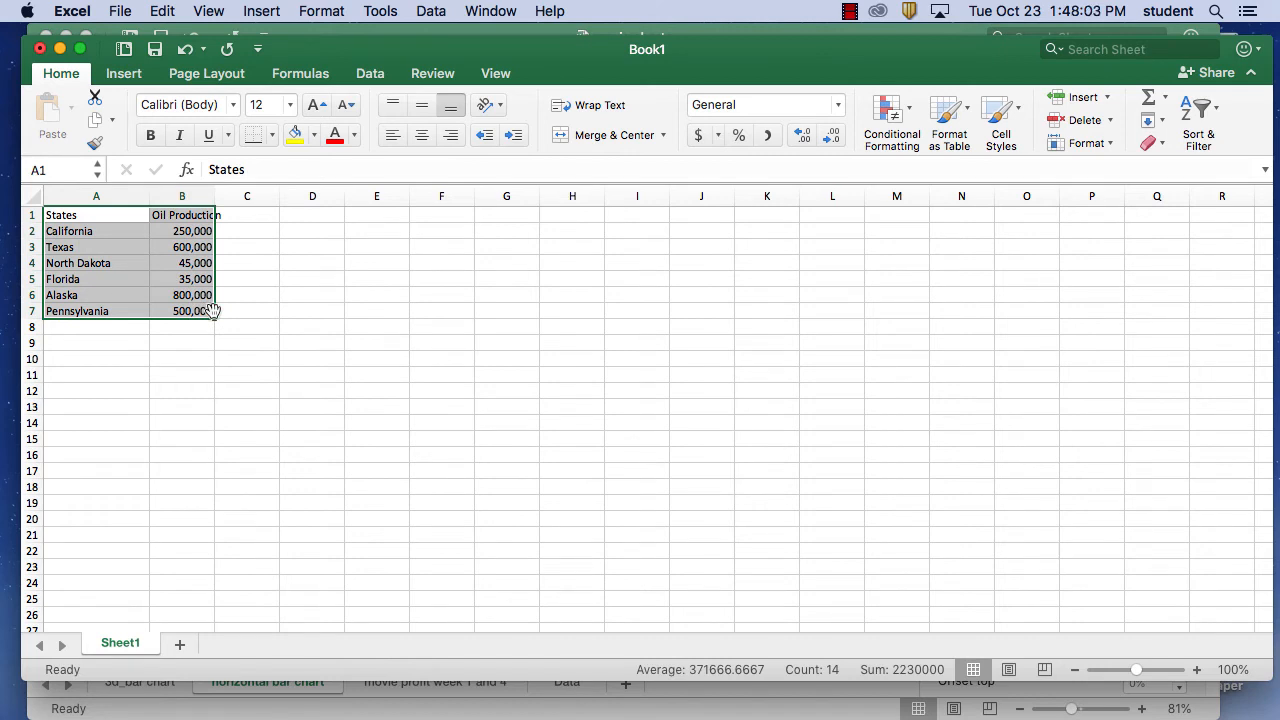
left_click(124, 76)
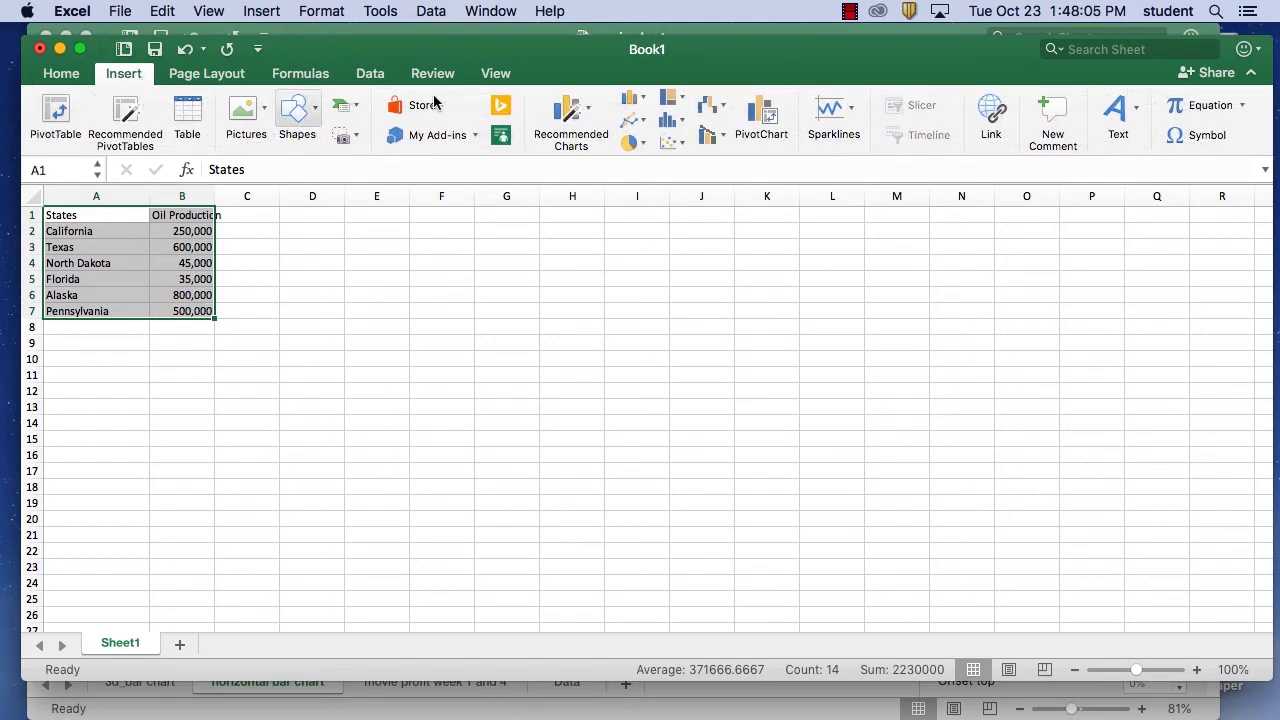
left_click(645, 144)
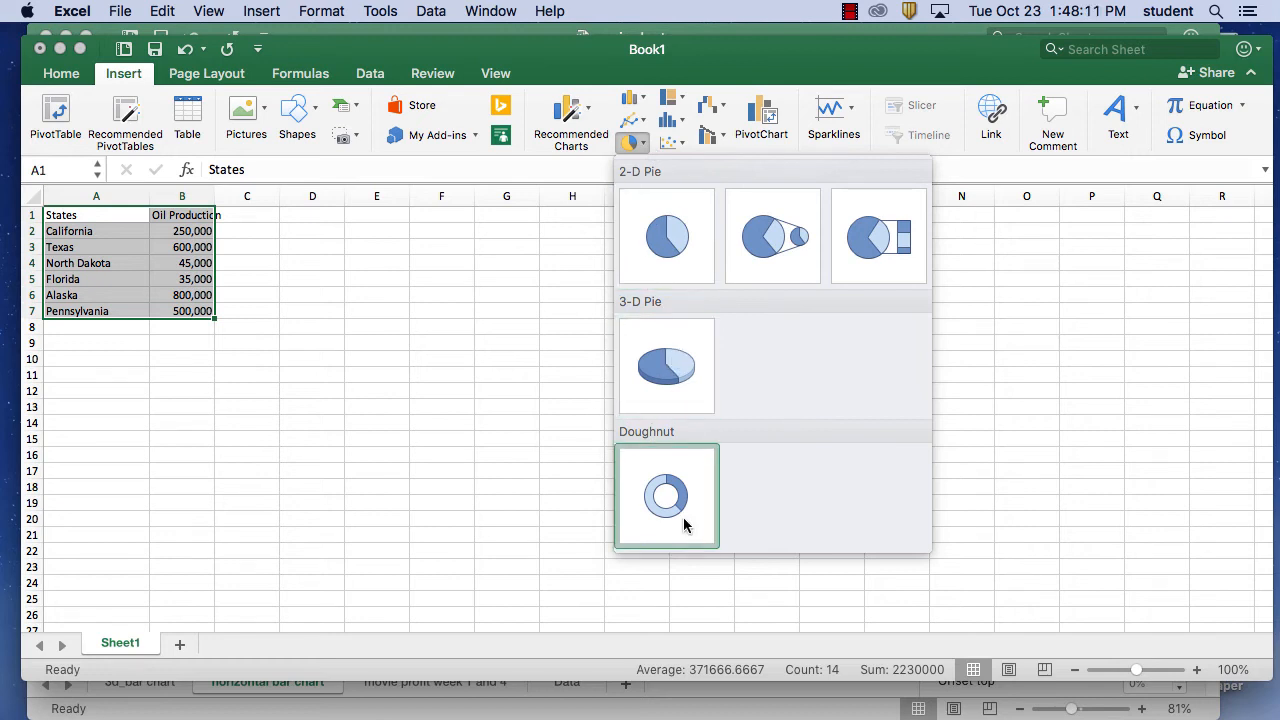
left_click(678, 233)
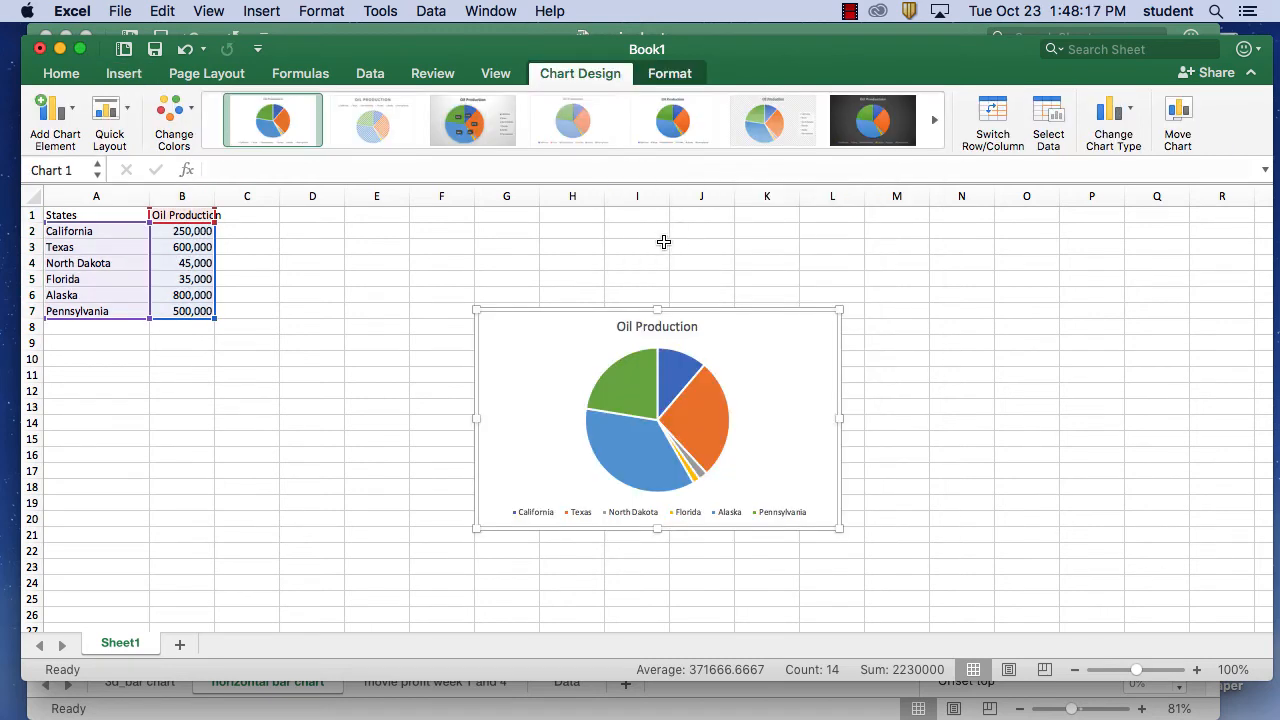
left_click_drag(476, 310, 329, 219)
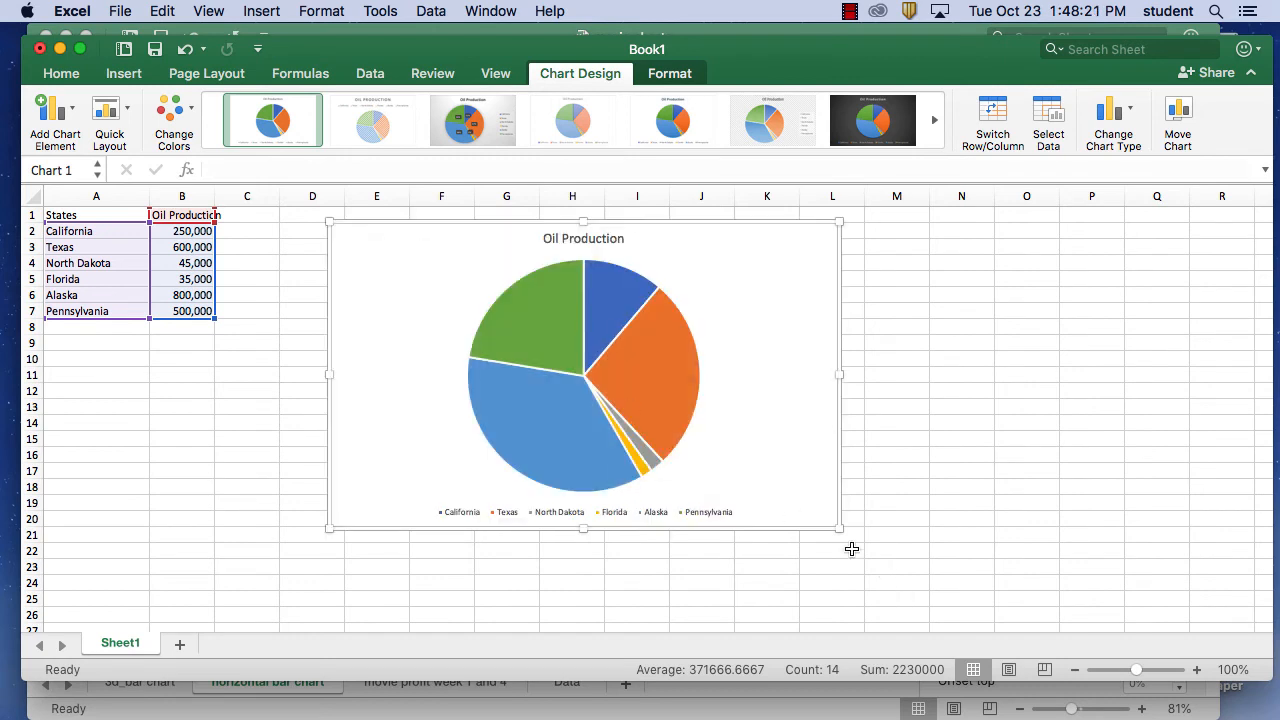
left_click_drag(838, 527, 971, 622)
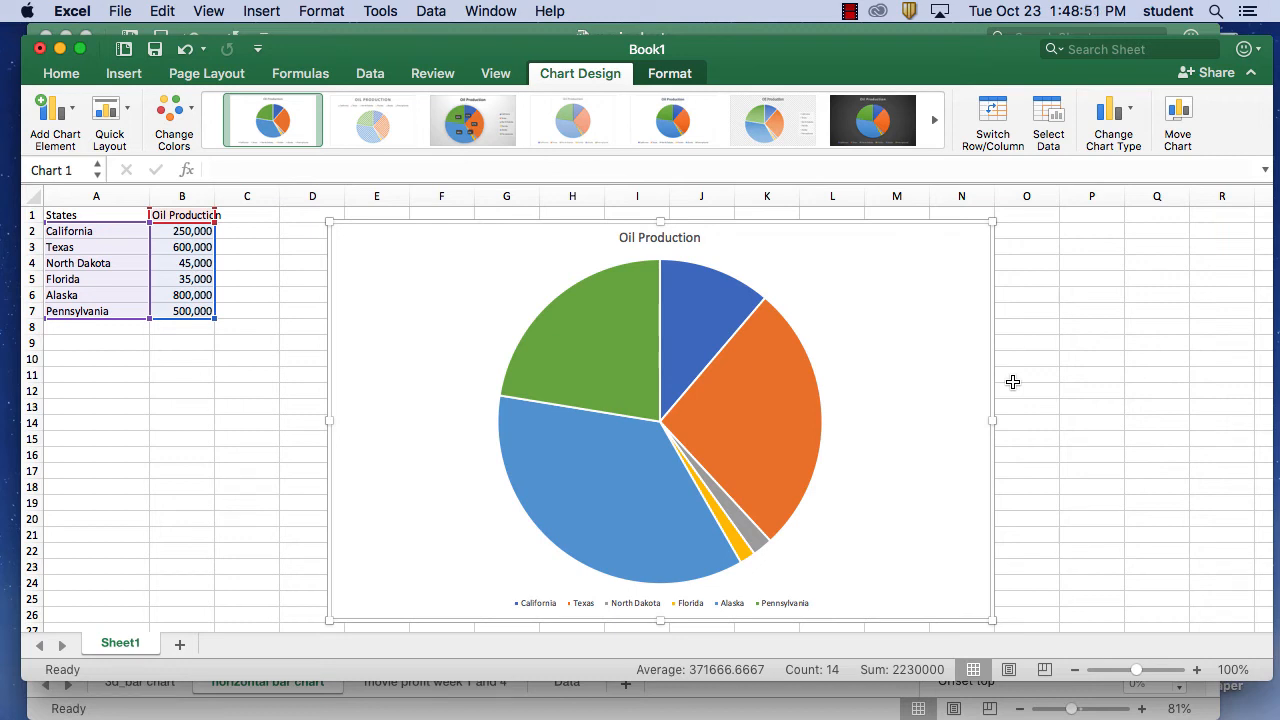
Step: Pull the green Pennsylvania slice slightly outward from the rest of the pie
left_click(595, 351)
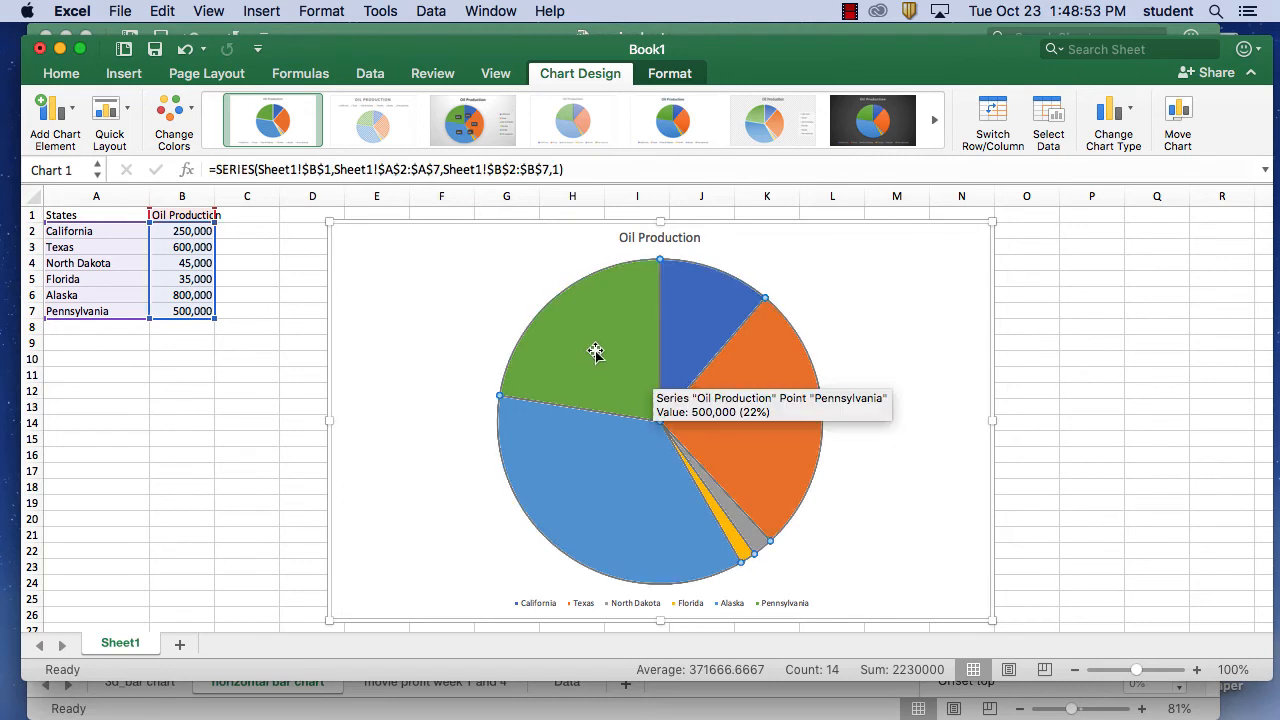
left_click(596, 352)
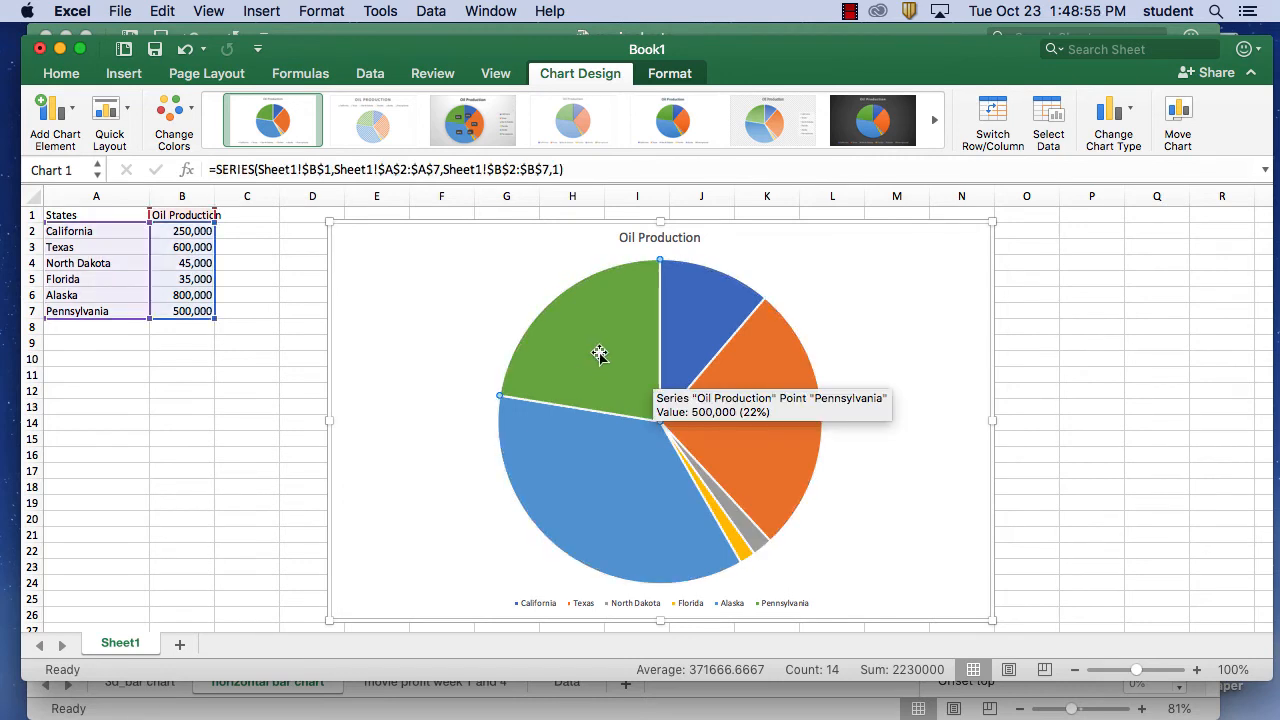
left_click_drag(599, 354, 597, 346)
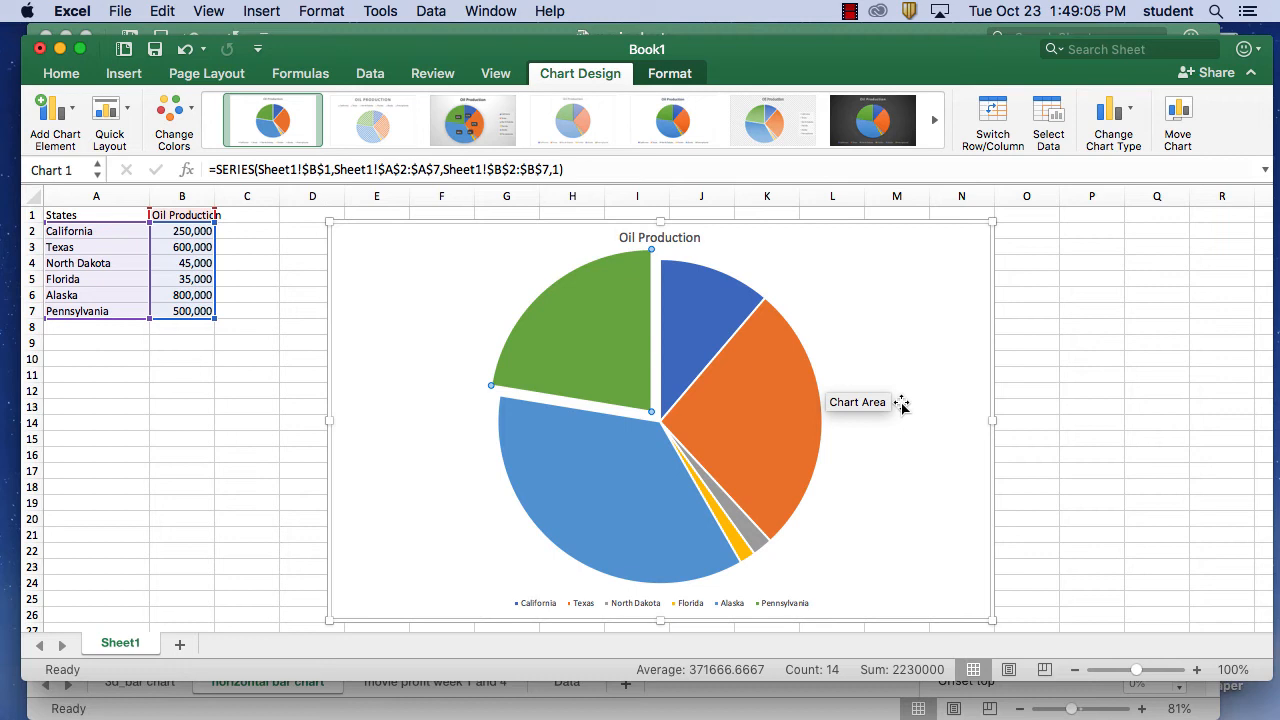
Step: Add data labels with the production values to the slices of the pie chart
left_click(790, 415)
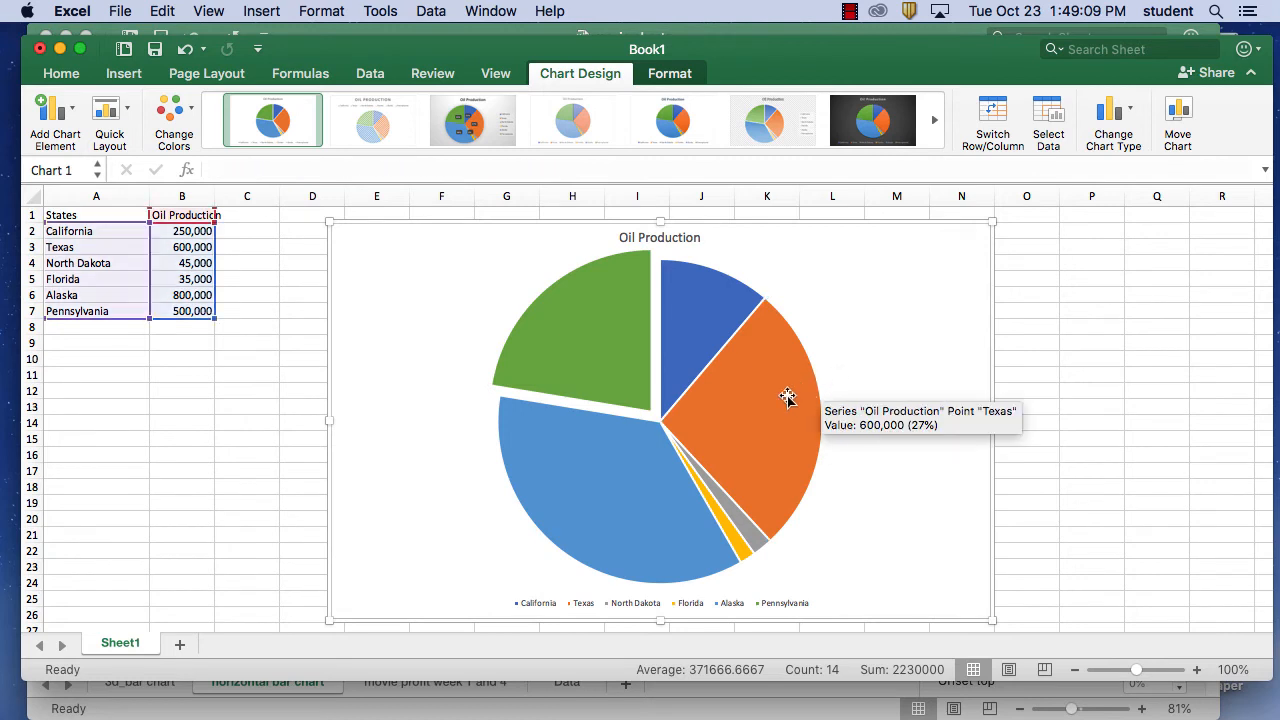
right_click(789, 397)
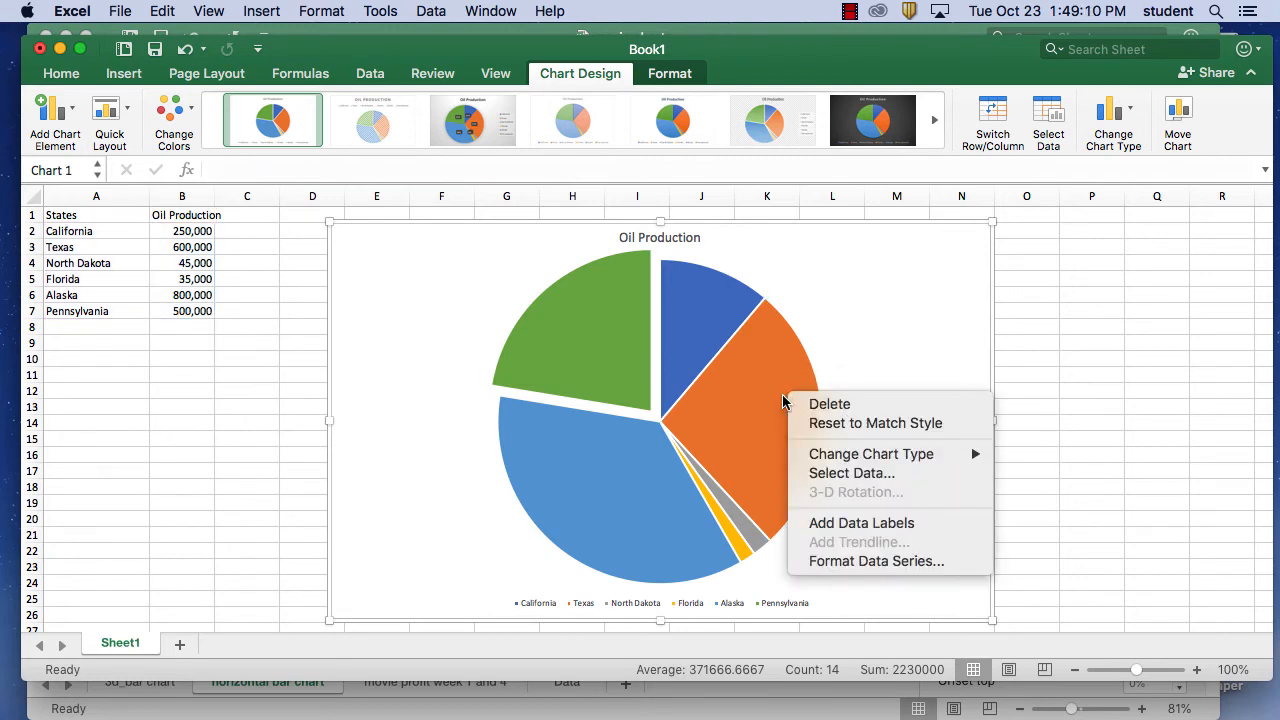
left_click(862, 523)
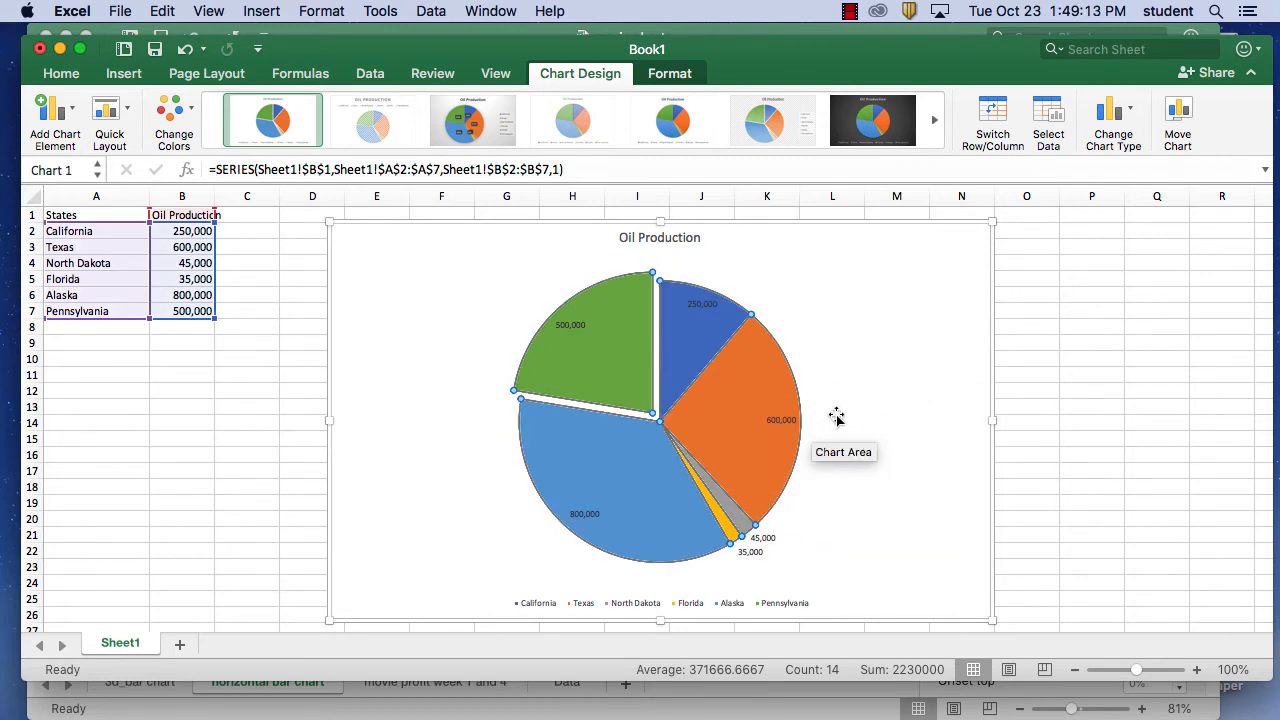
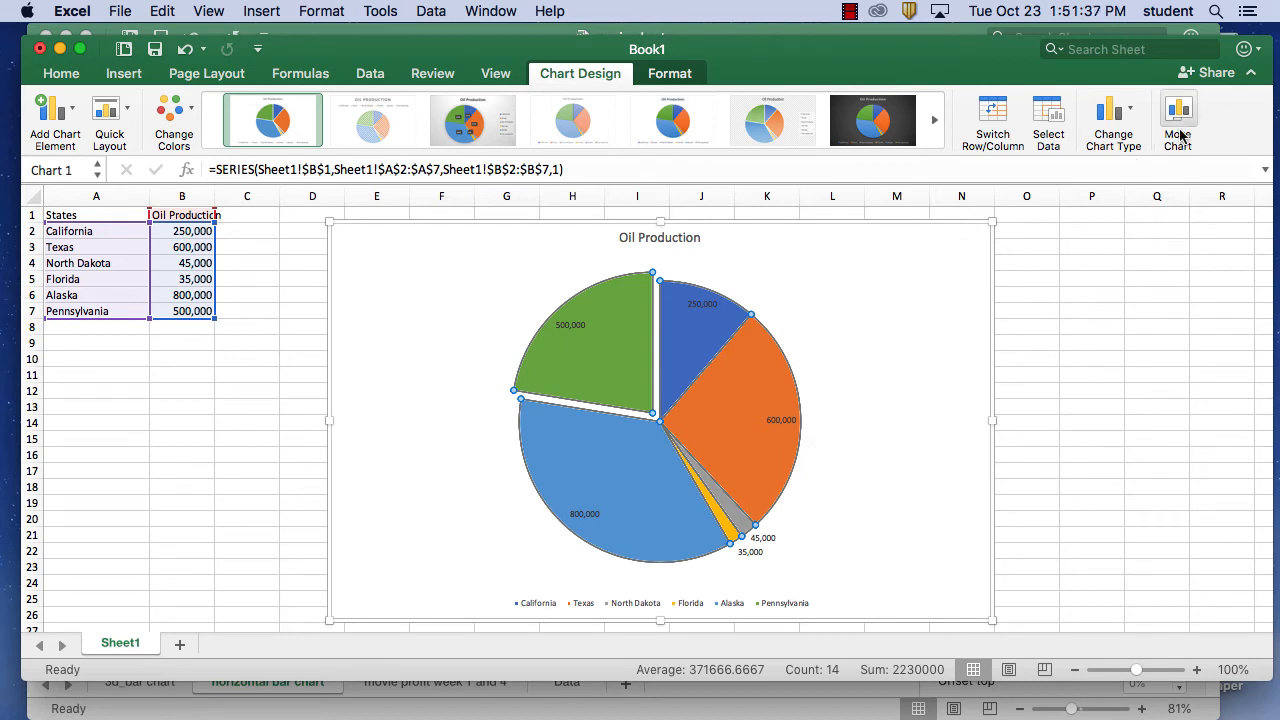
Step: Move the oil production pie chart to a new sheet named "pie chart"
left_click(1180, 133)
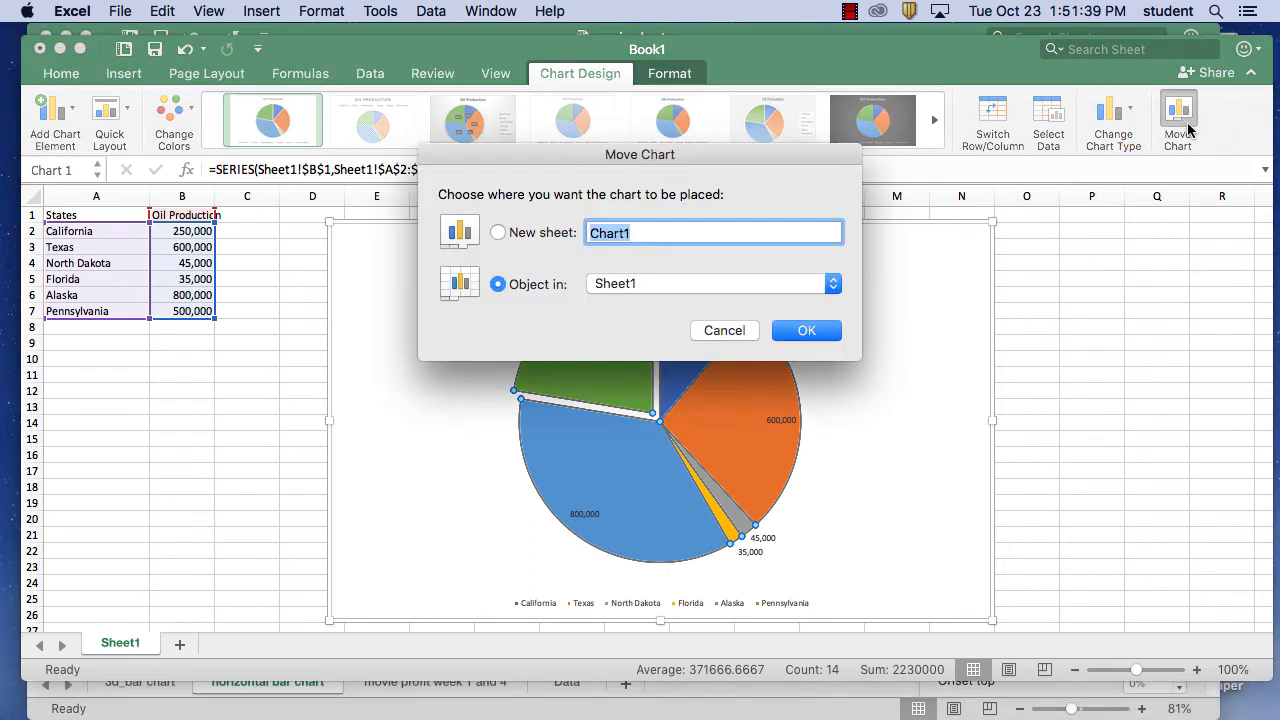
left_click(550, 238)
left_click(672, 236)
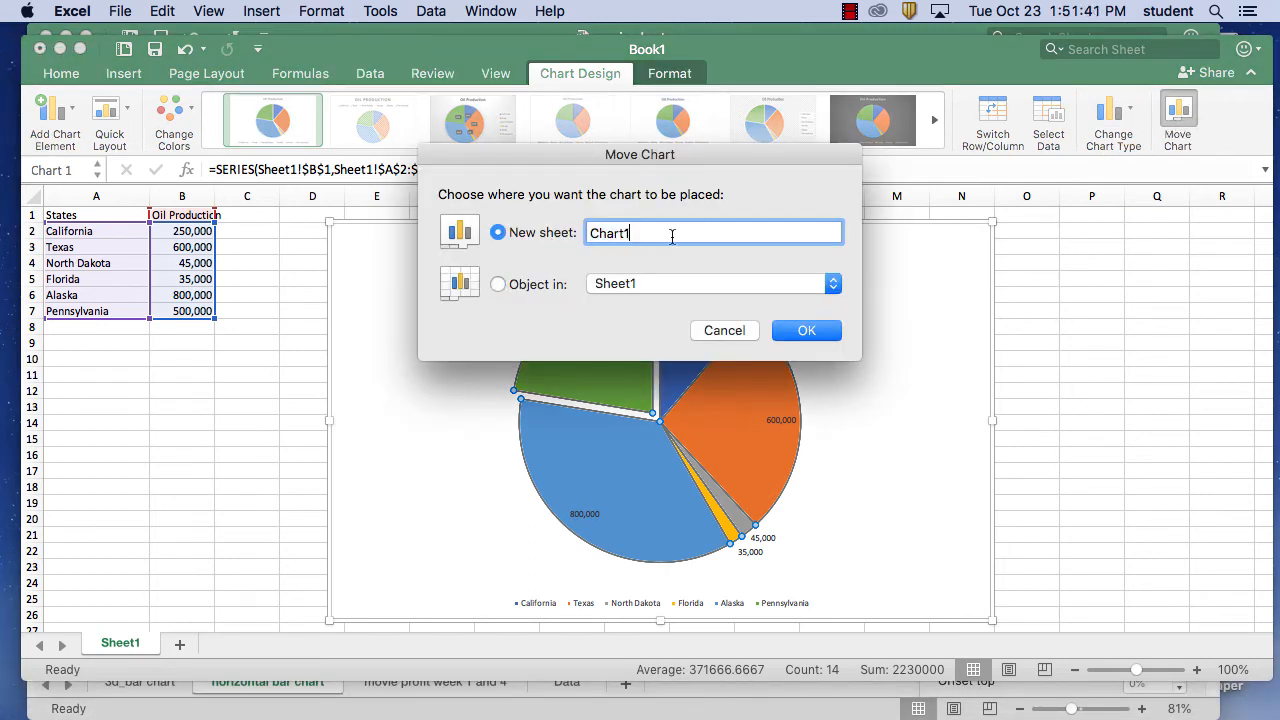
left_click_drag(672, 236, 588, 228)
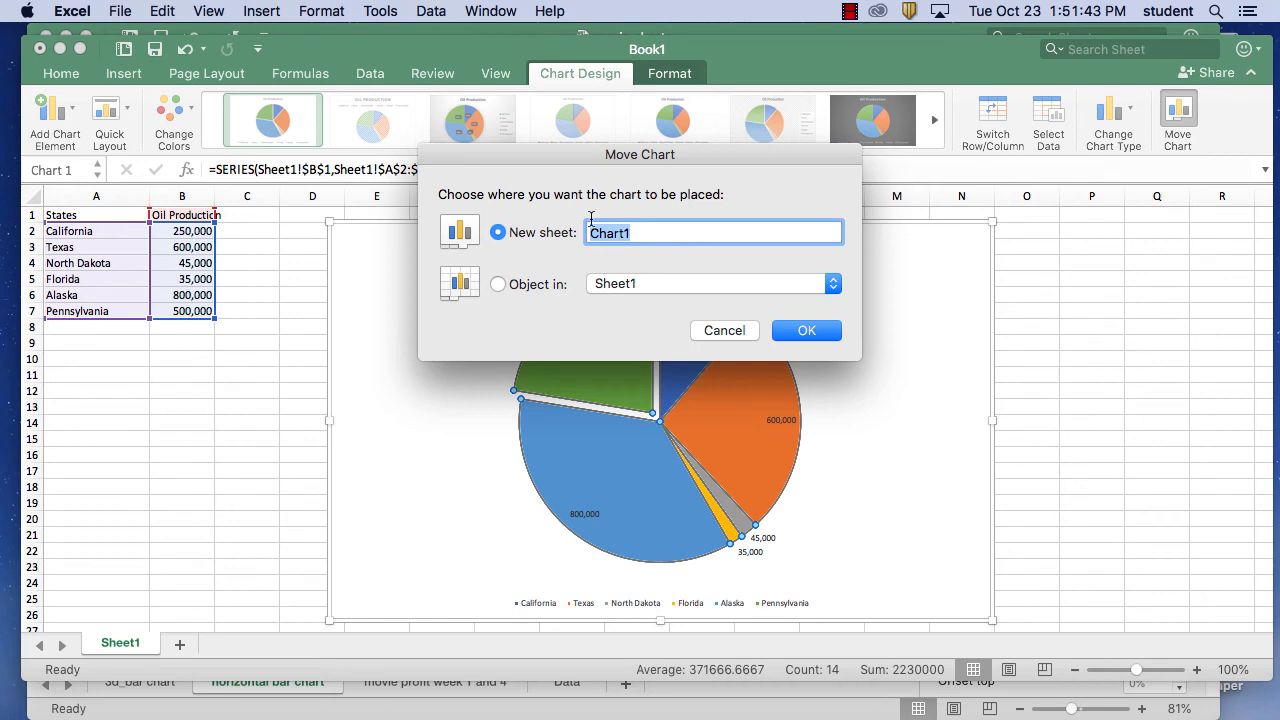
type("pie chart")
left_click(815, 329)
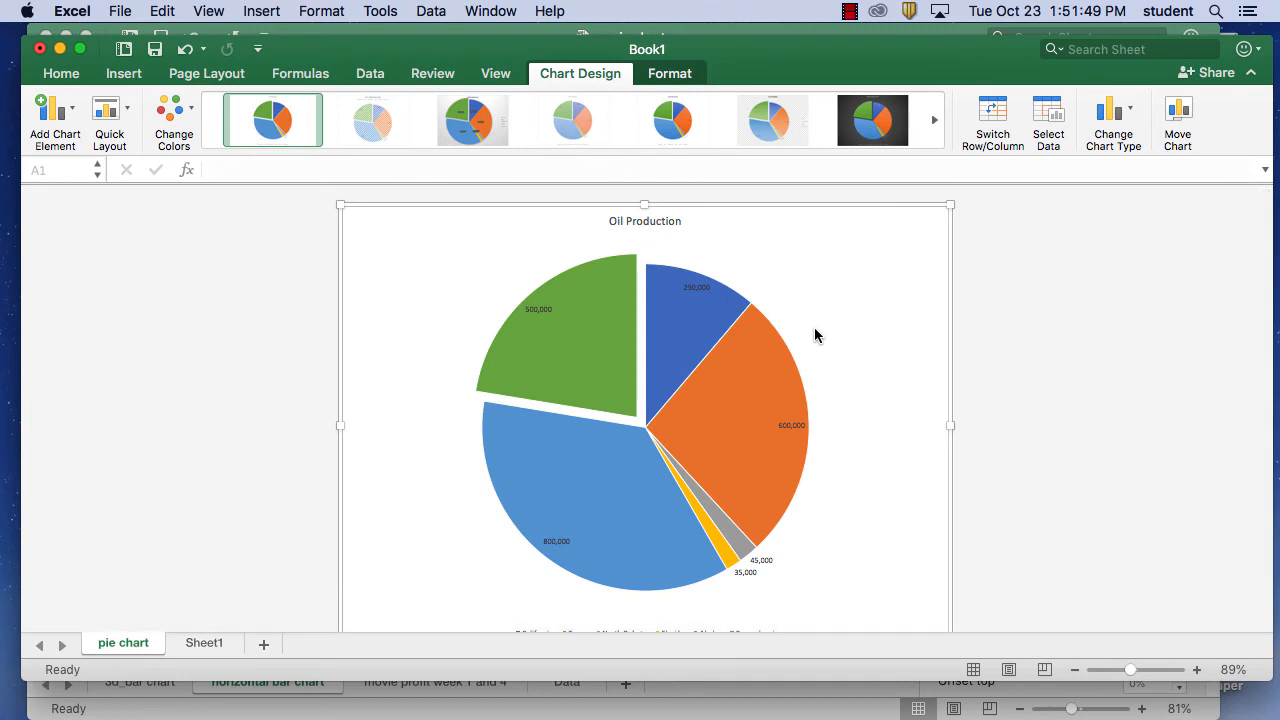
Step: Insert a 2-D clustered column chart from A1:B7 on Sheet1 and place it near the data, starting at about E2
left_click(190, 645)
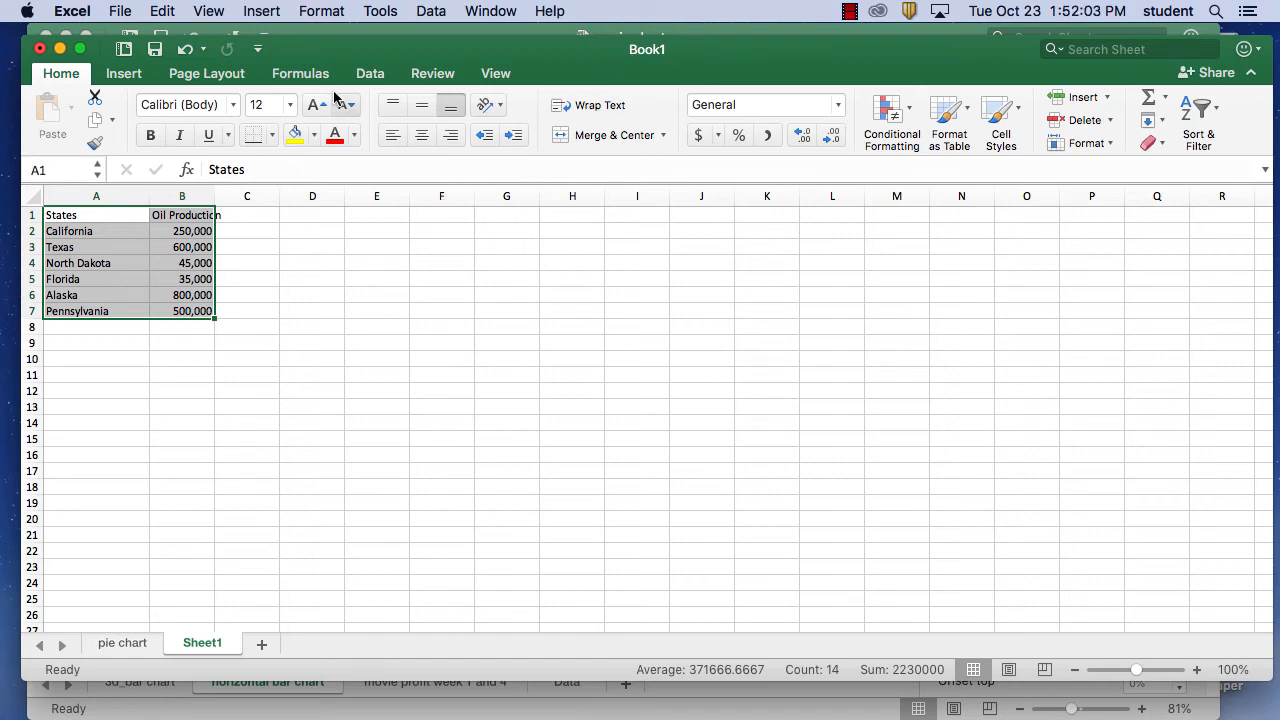
left_click(128, 78)
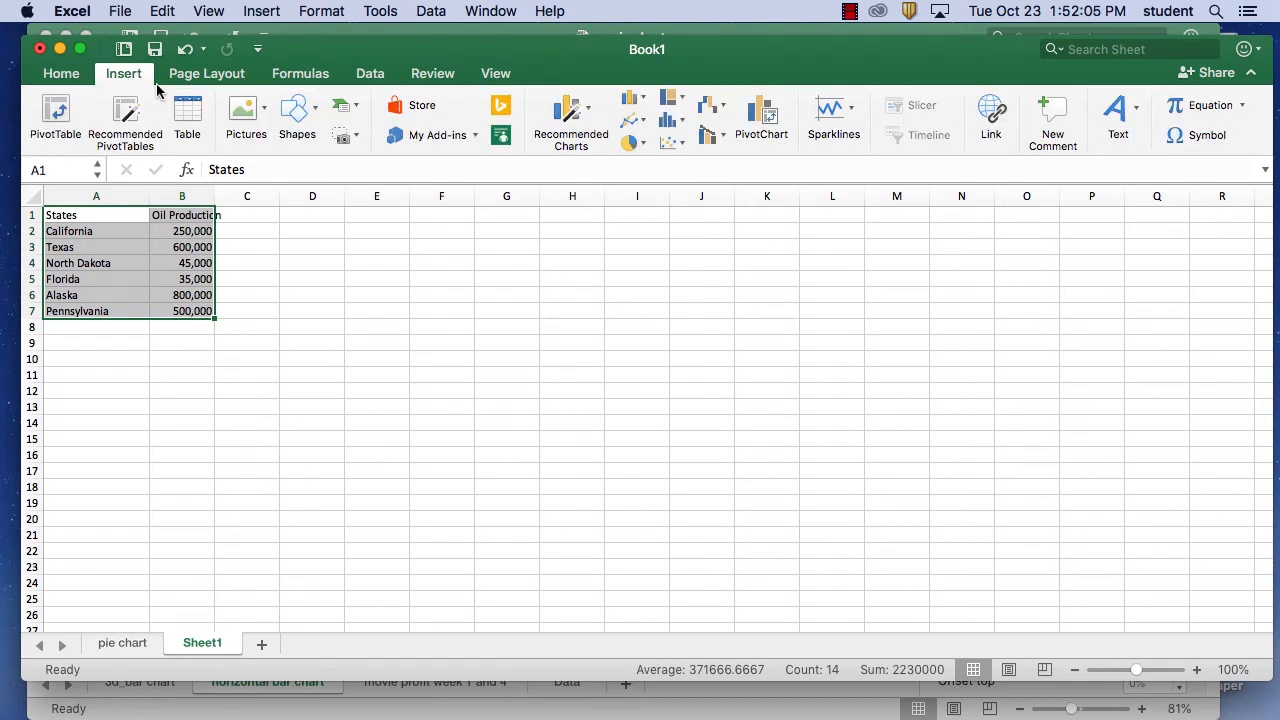
left_click(630, 100)
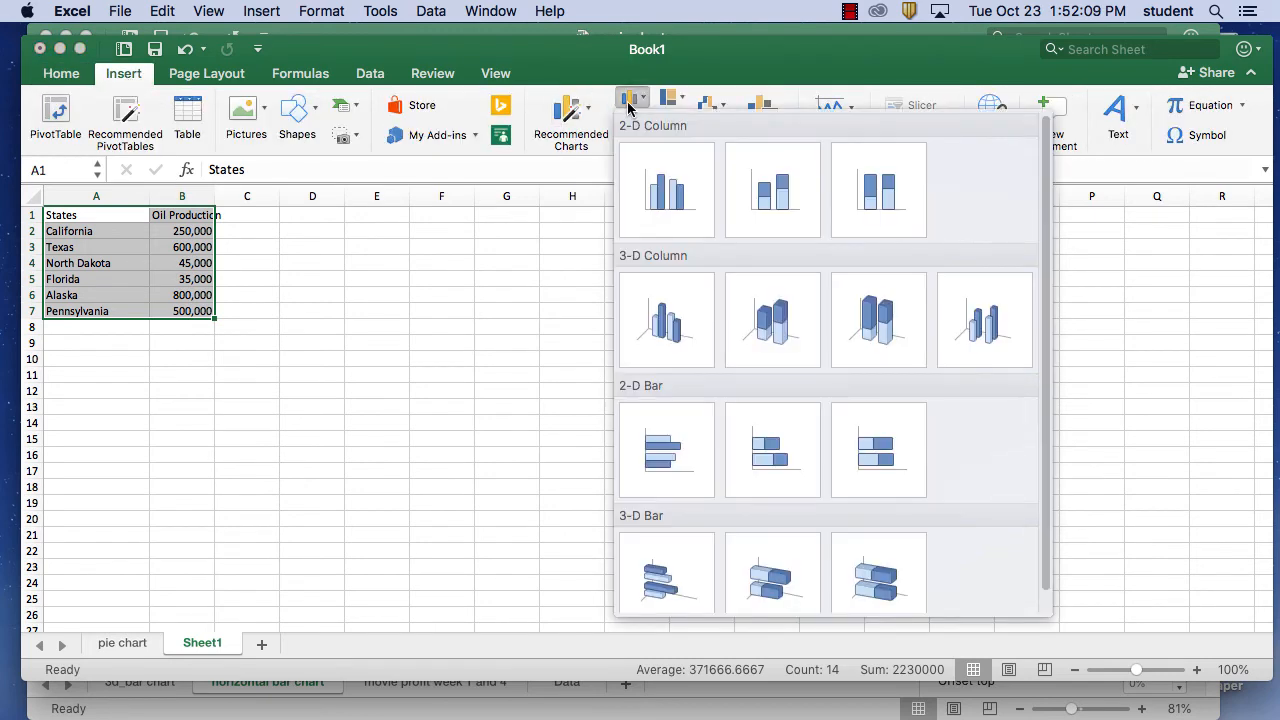
left_click(684, 199)
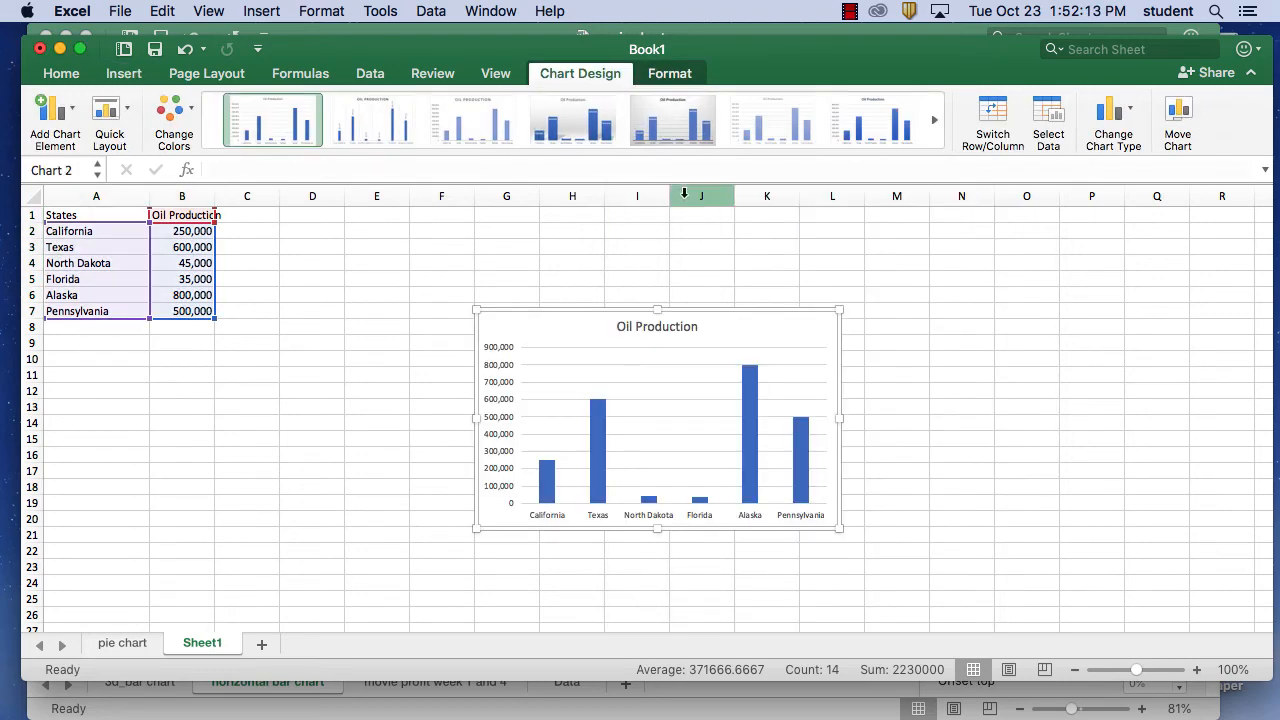
left_click_drag(579, 321, 442, 232)
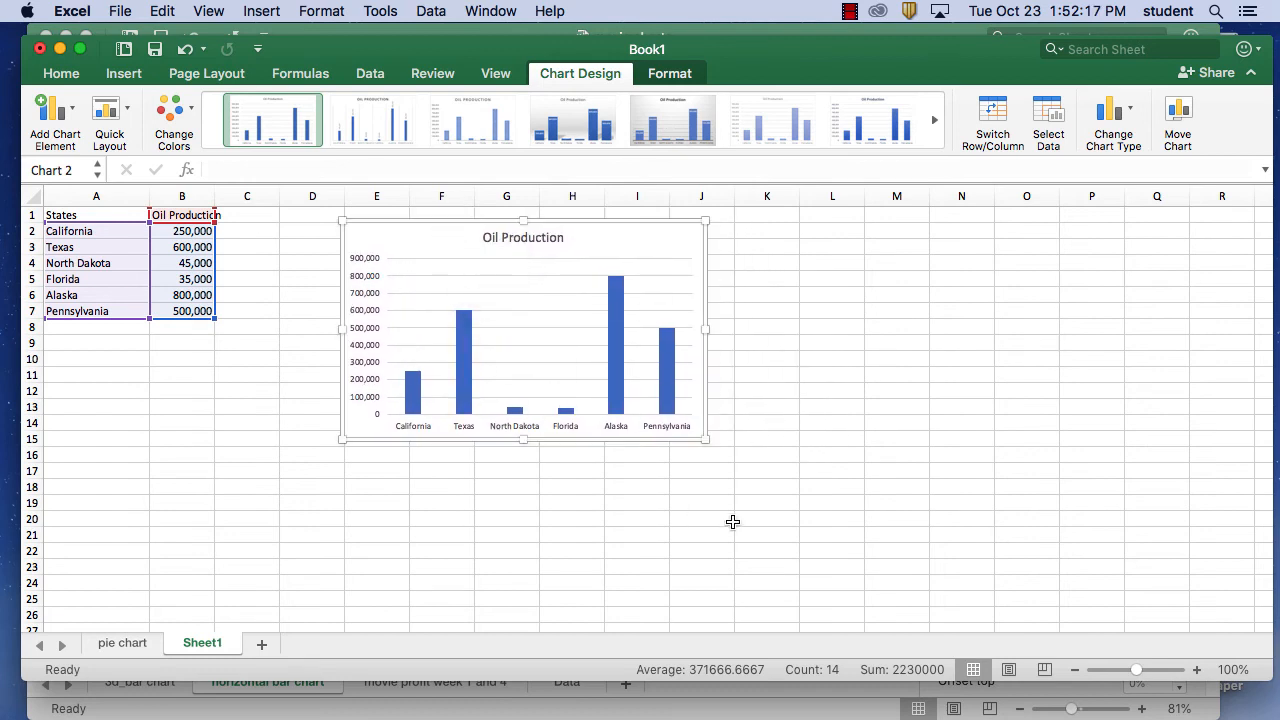
Step: Enlarge the column chart to span about columns E to N, rows 2 to 38
left_click_drag(706, 440, 980, 496)
scroll(985, 552, "up", 7)
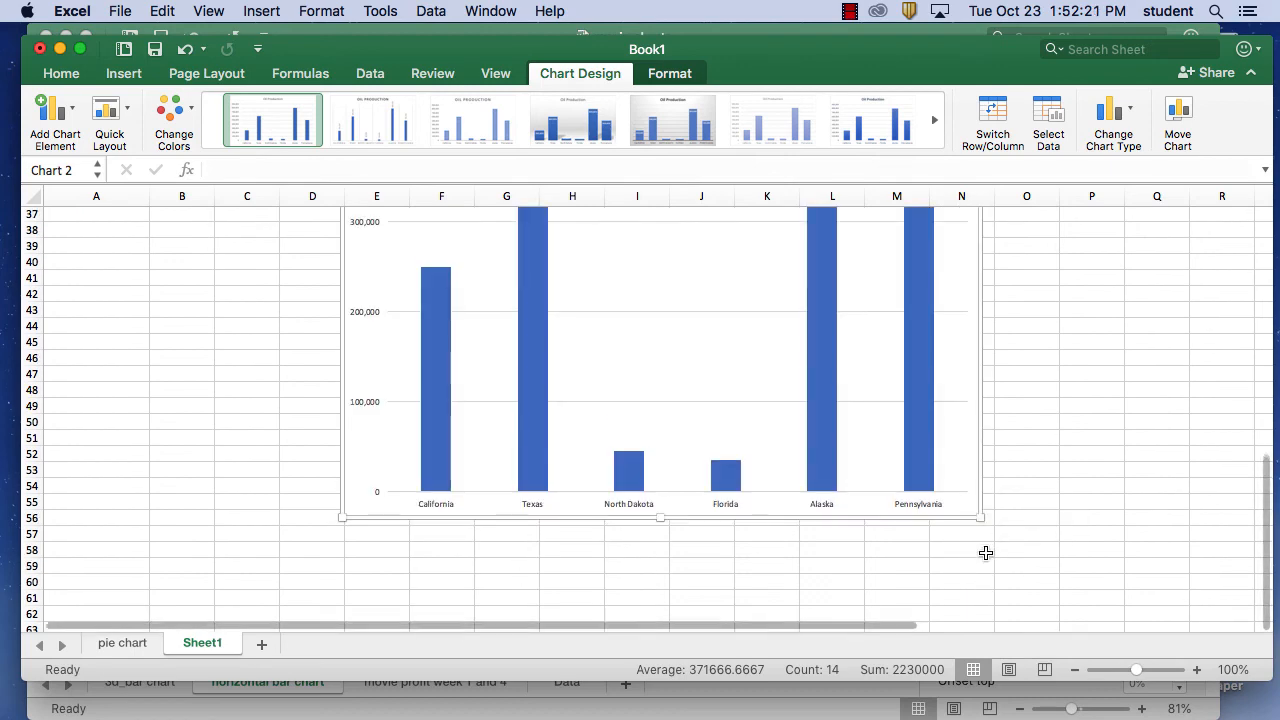
scroll(985, 552, "down", 6)
scroll(985, 552, "up", 2)
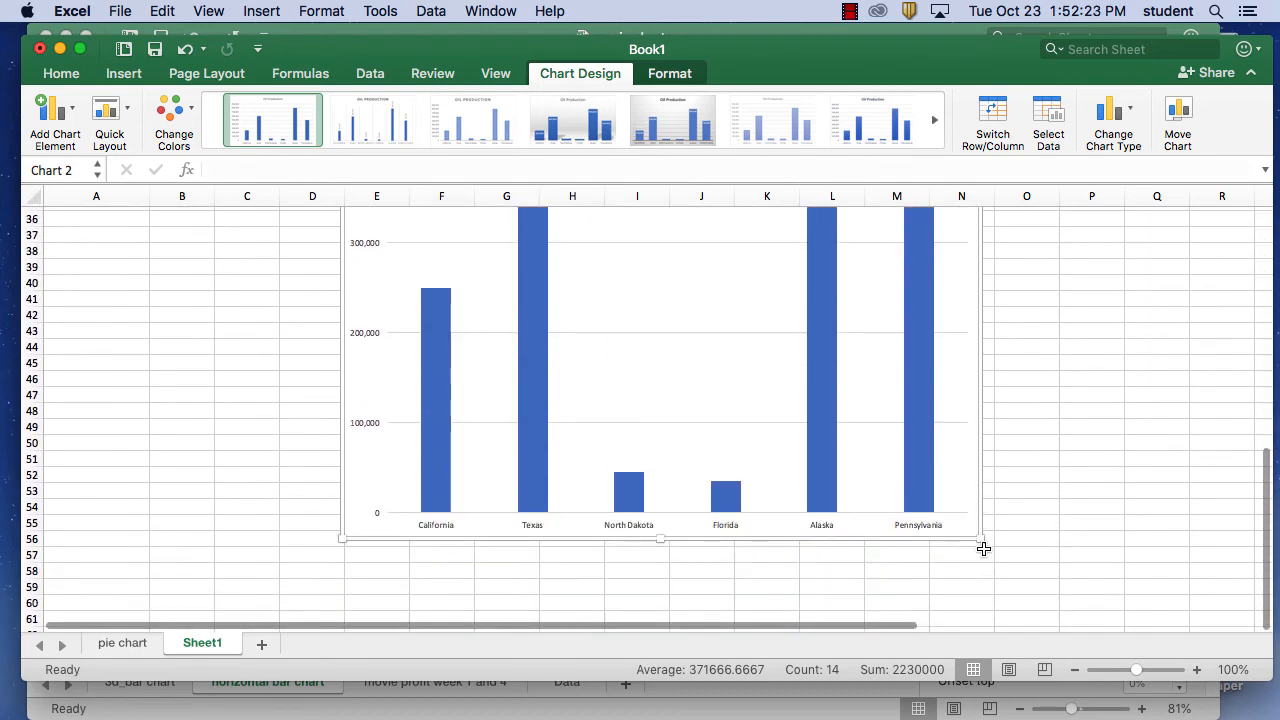
left_click_drag(982, 532, 1016, 383)
scroll(970, 505, "up", 7)
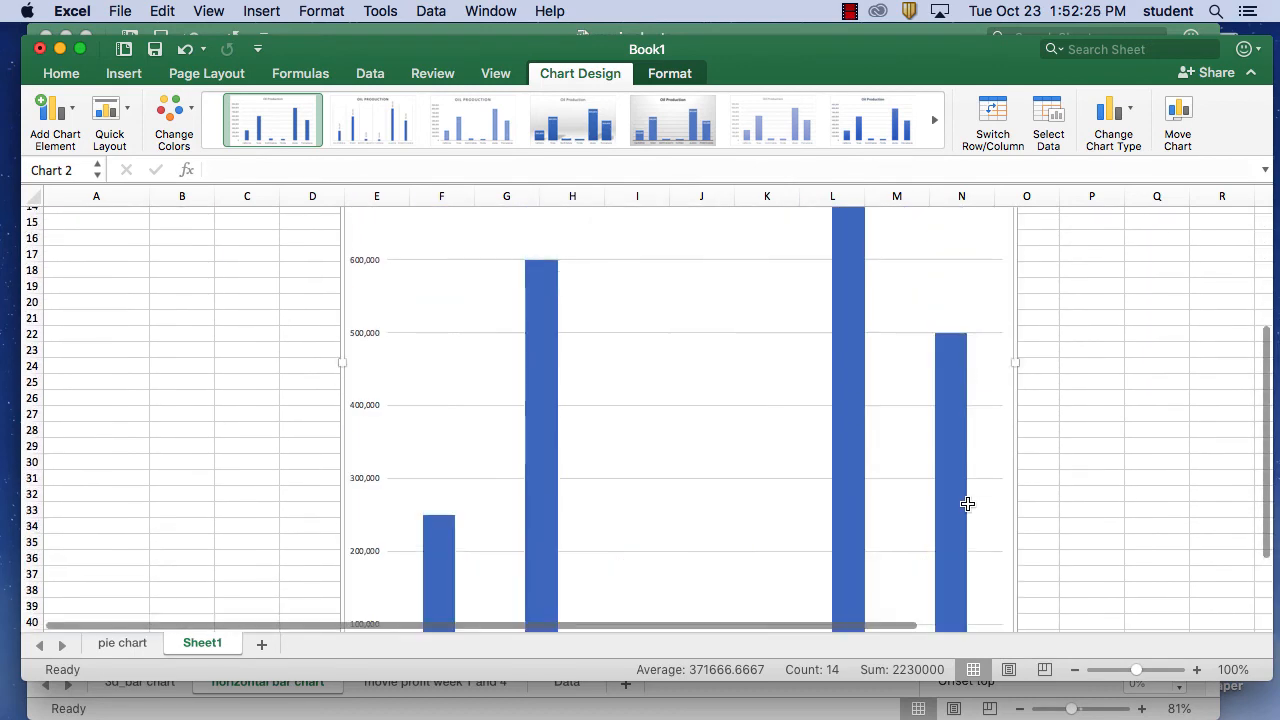
scroll(966, 503, "down", 2)
left_click_drag(1015, 606, 986, 471)
scroll(846, 511, "up", 3)
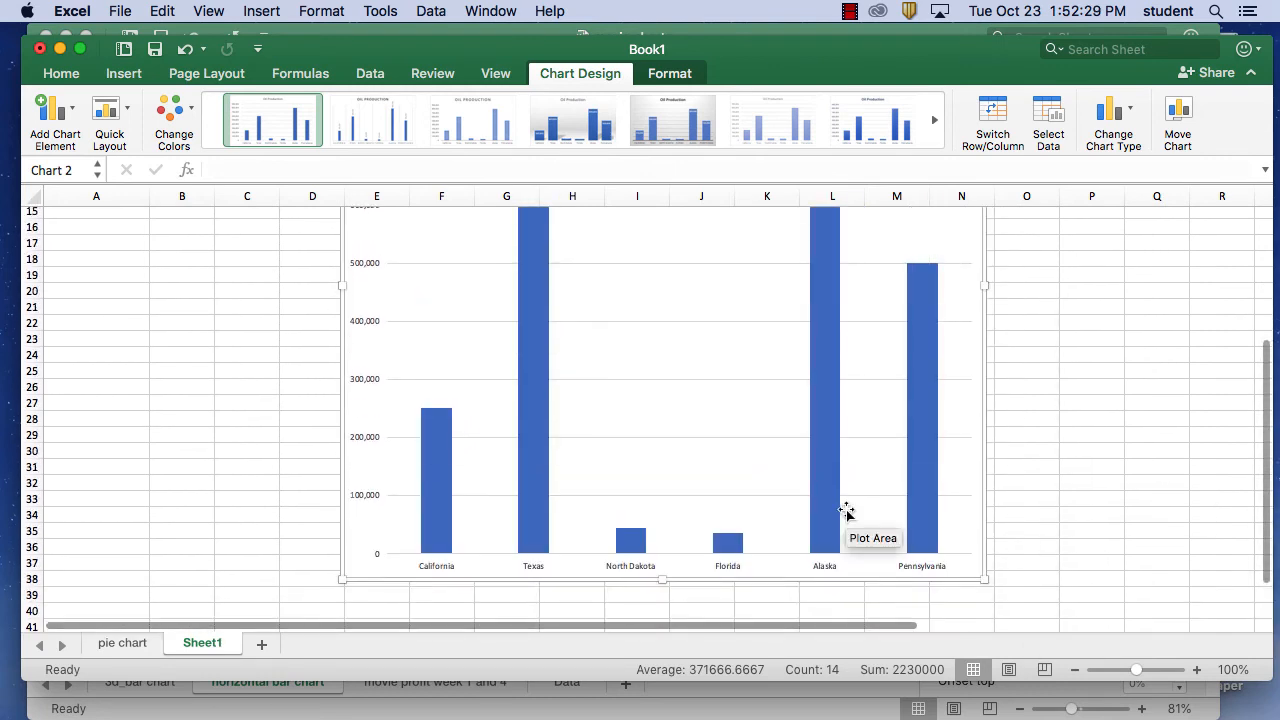
Step: Shorten the column chart from its upper edge, widen it into column D, and move it up to cover about rows 3 to 31
scroll(846, 514, "up", 4)
scroll(574, 326, "up", 2)
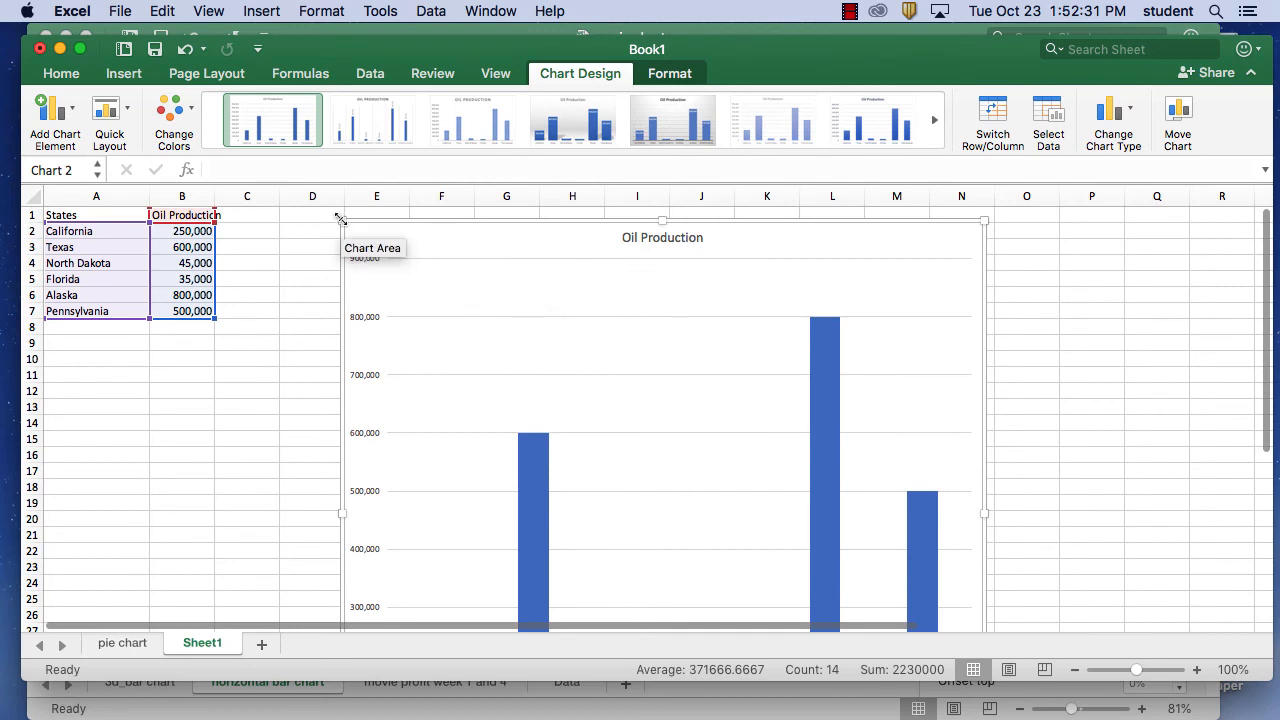
left_click_drag(340, 219, 305, 347)
scroll(985, 384, "down", 1)
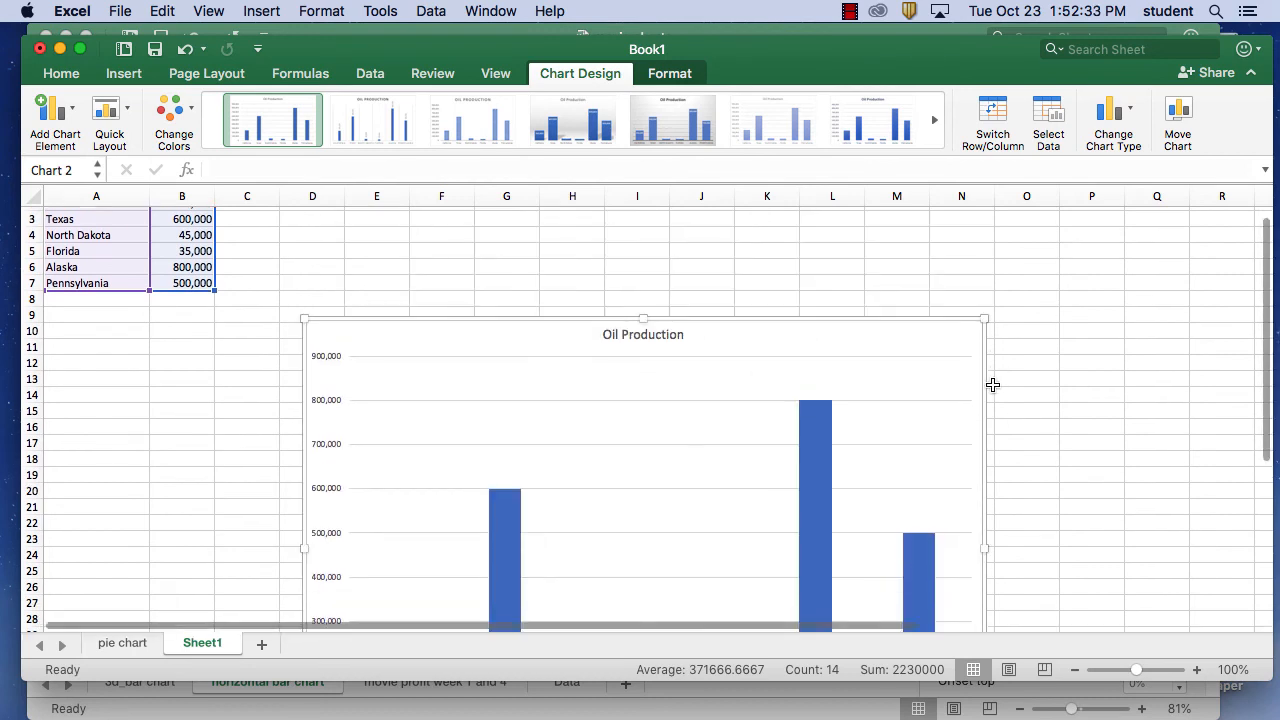
left_click_drag(720, 349, 716, 234)
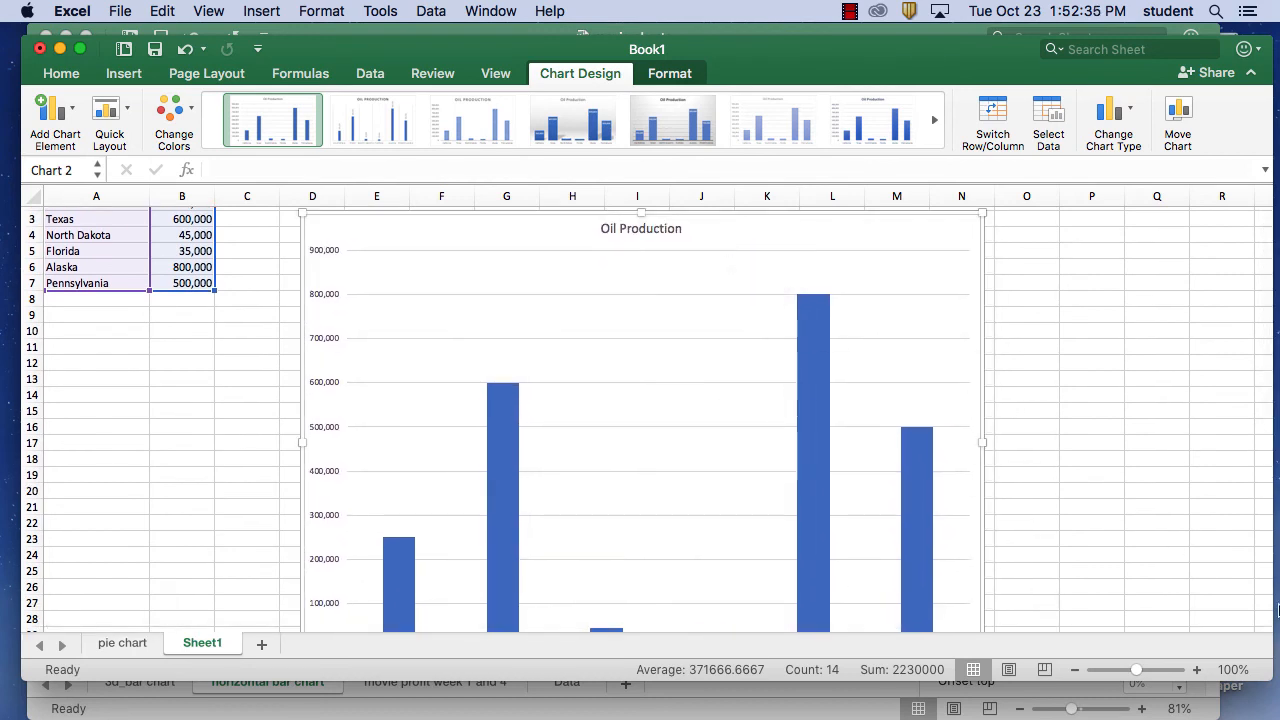
scroll(1043, 571, "down", 2)
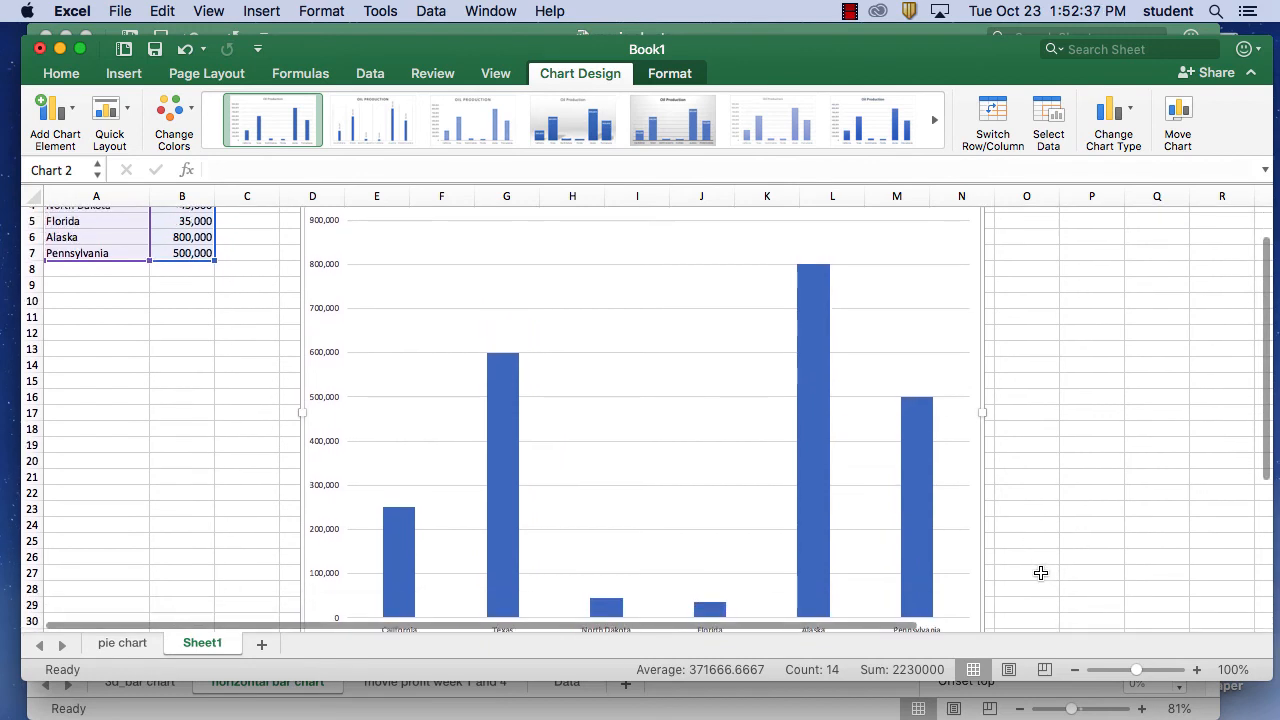
scroll(1059, 581, "down", 3)
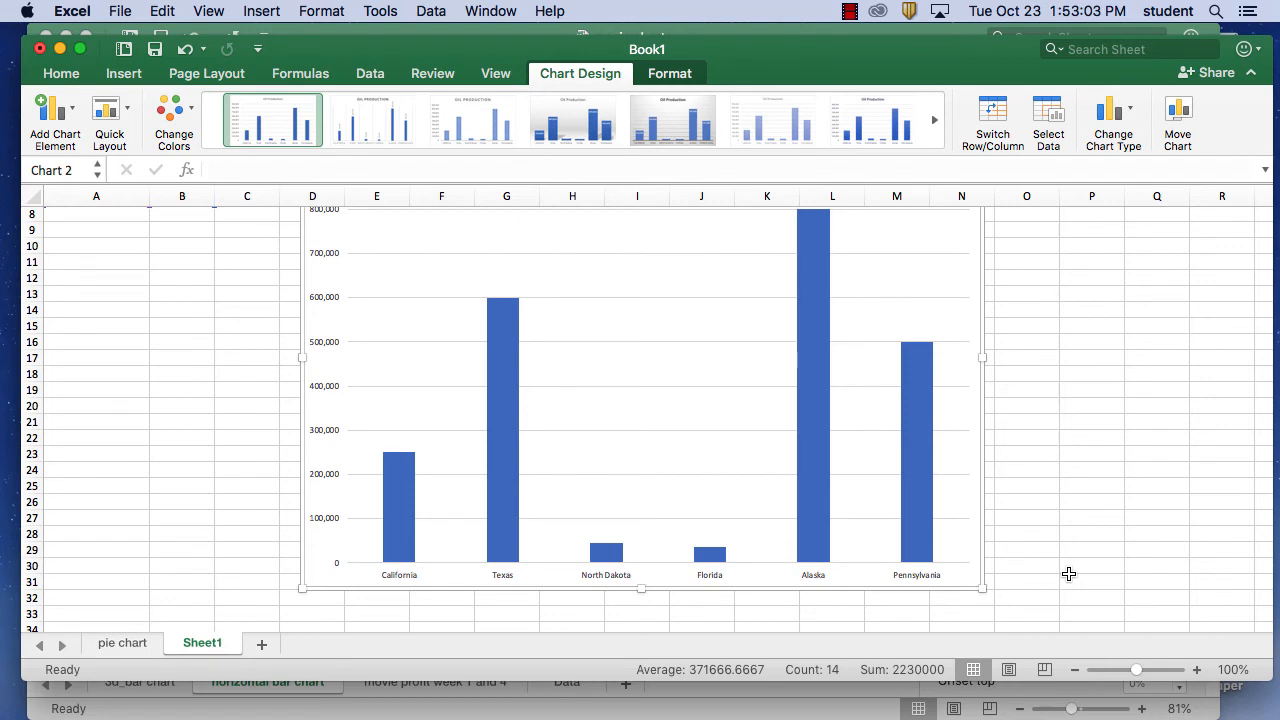
scroll(1071, 482, "up", 4)
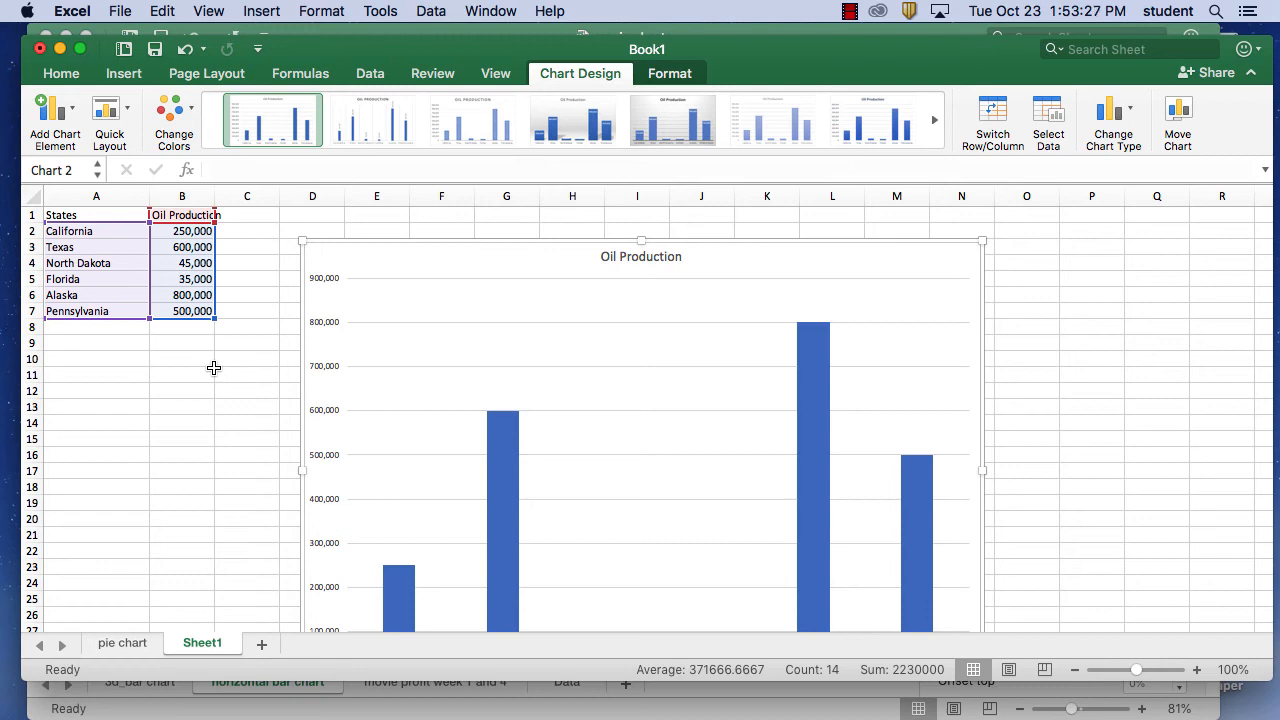
Step: Open the formatting of the column series and switch its fill to a picture or texture fill
double_click(921, 264)
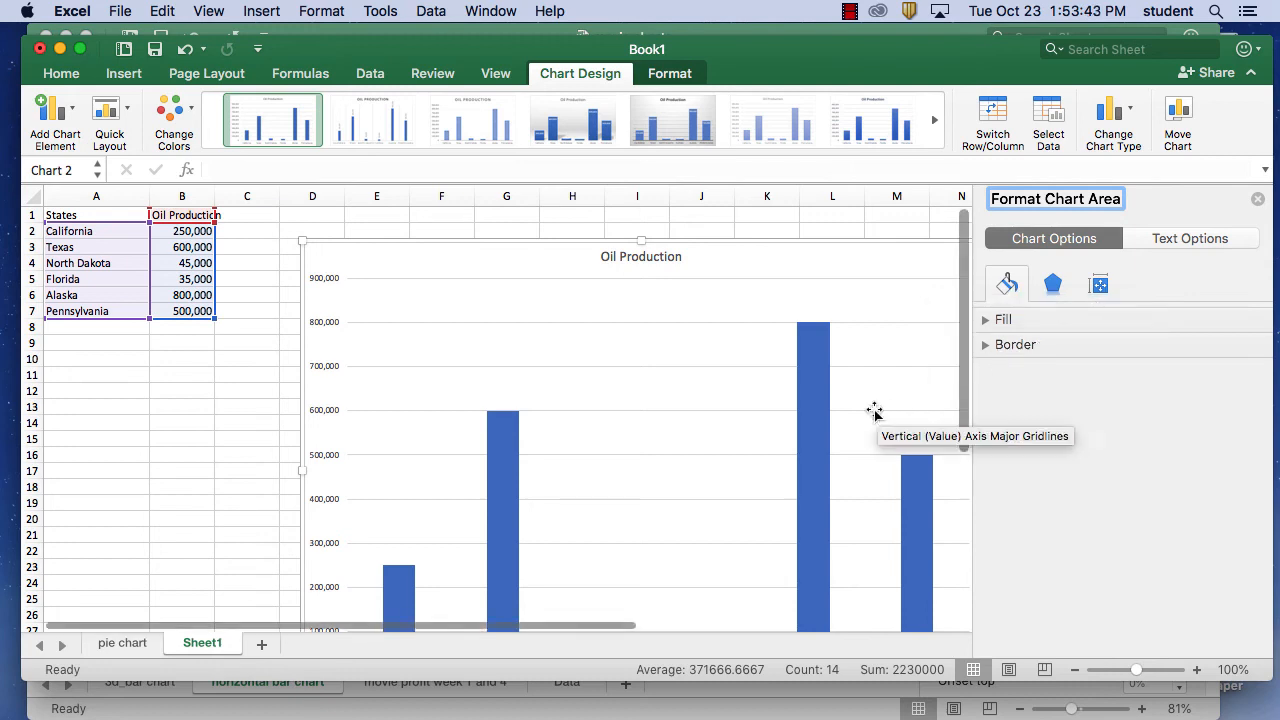
left_click(811, 367)
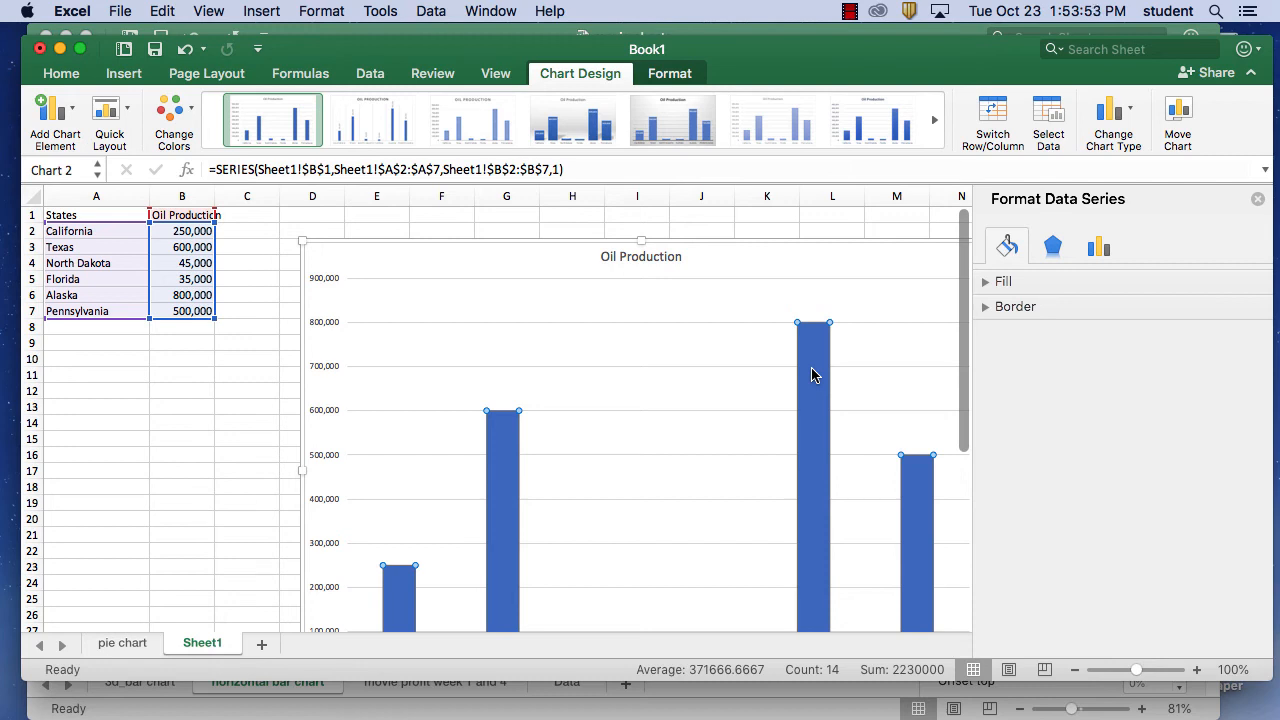
left_click(982, 284)
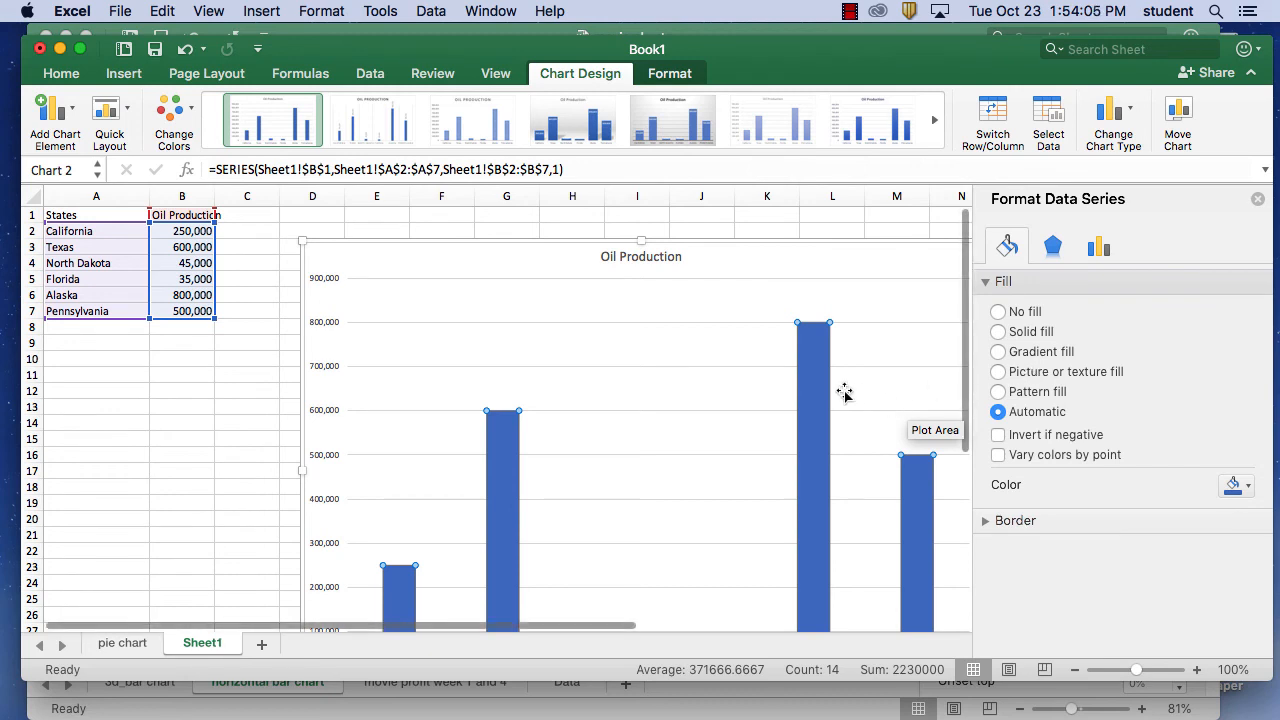
mouse_move(806, 385)
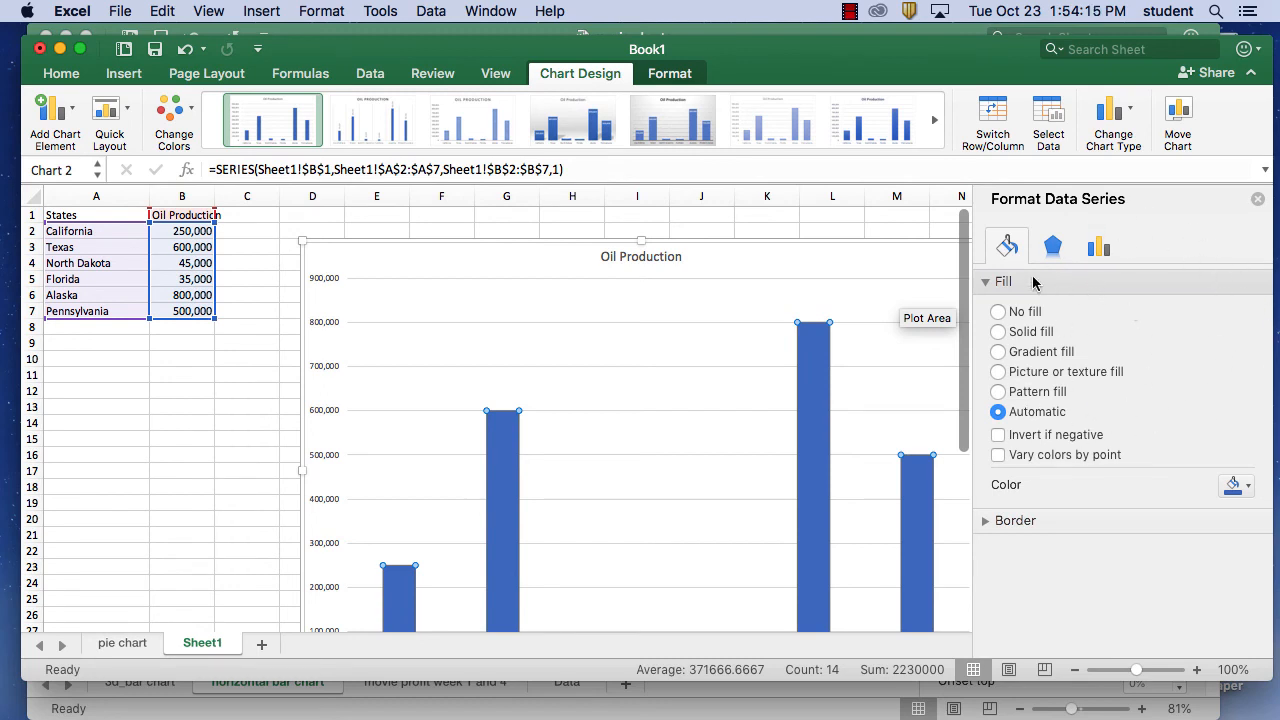
left_click(985, 282)
left_click(983, 285)
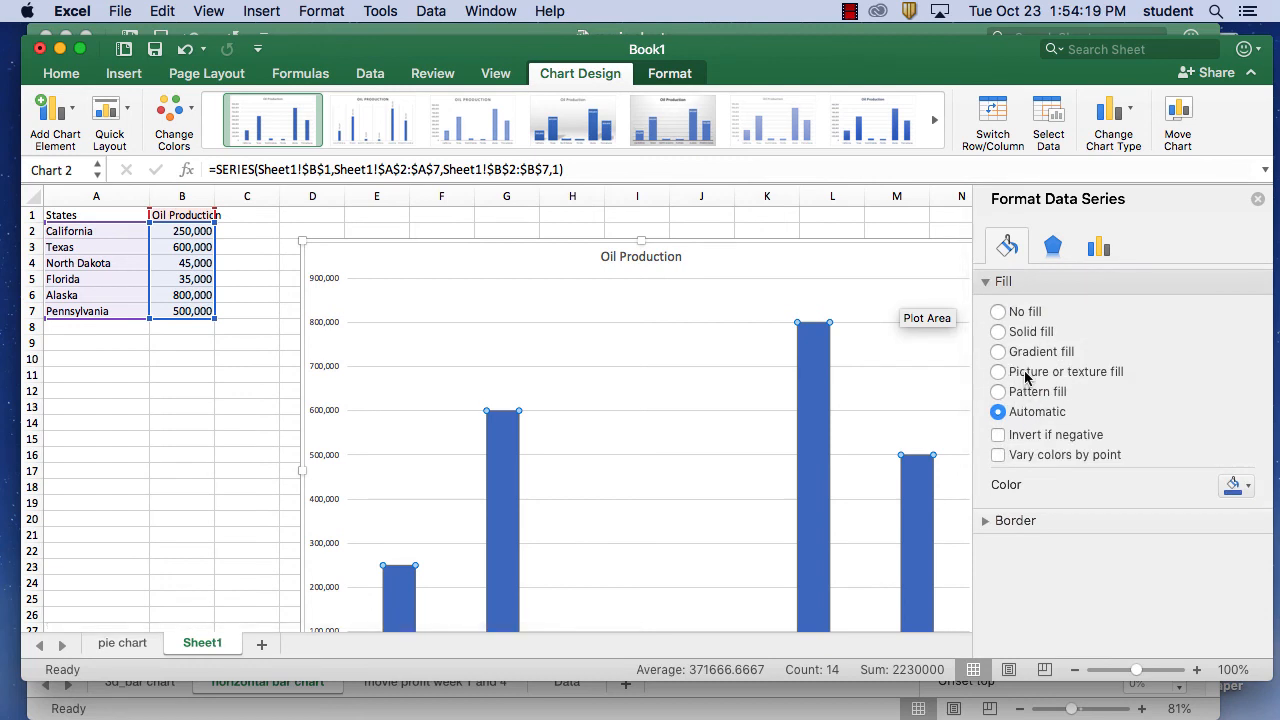
left_click(1028, 375)
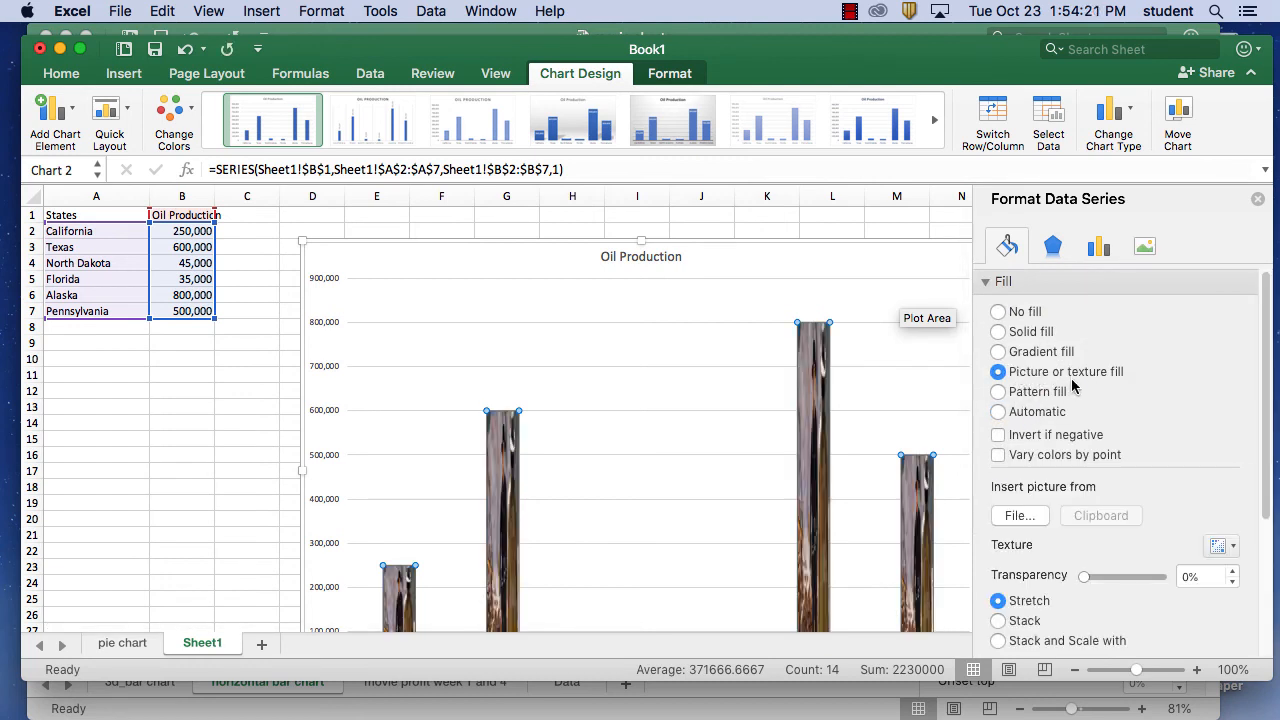
Step: Fill the columns with the oil derrick picture "Screen Shot 2018-10-23 at 12.45.39 PM" from the Desktop
scroll(789, 440, "down", 10)
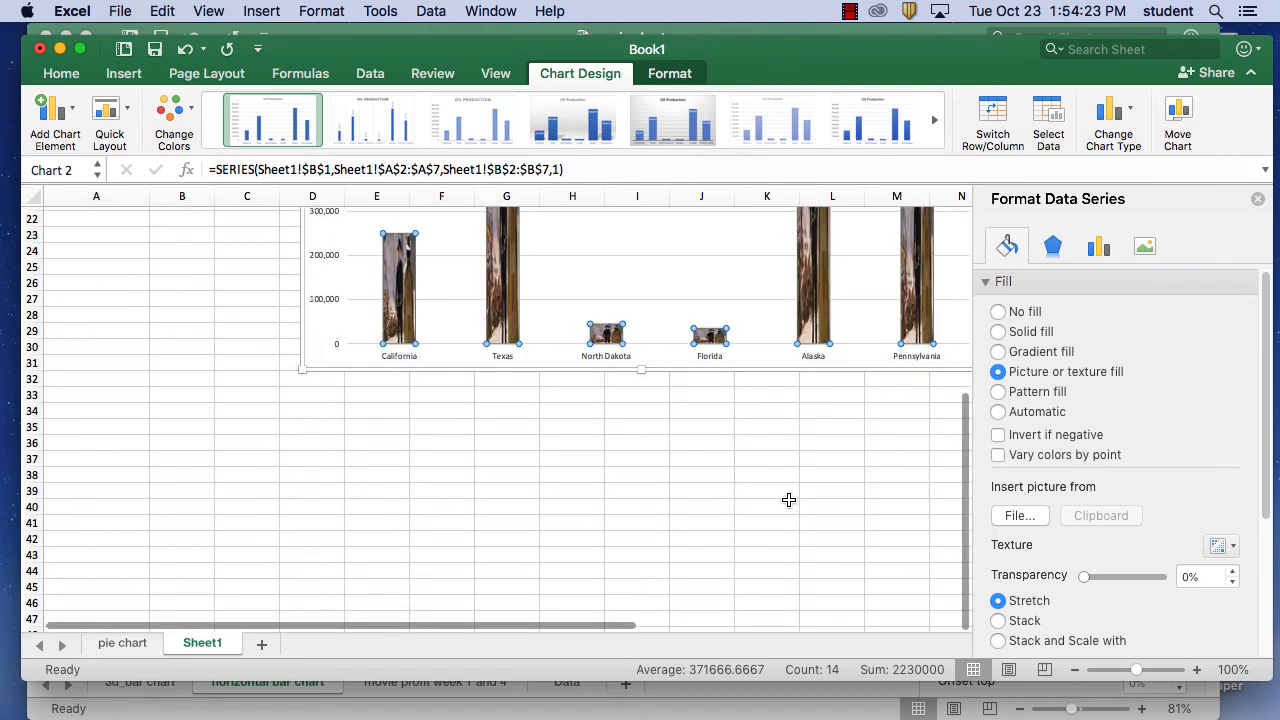
scroll(789, 499, "up", 10)
scroll(791, 523, "down", 3)
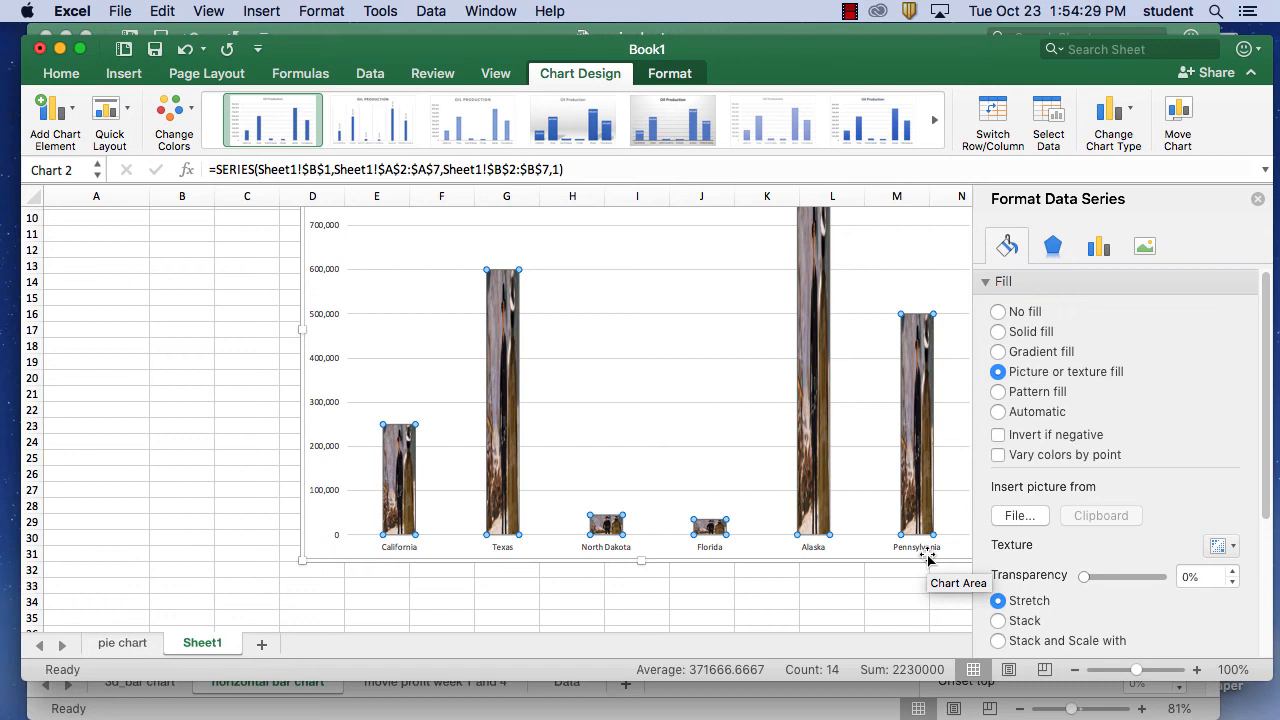
left_click(1034, 516)
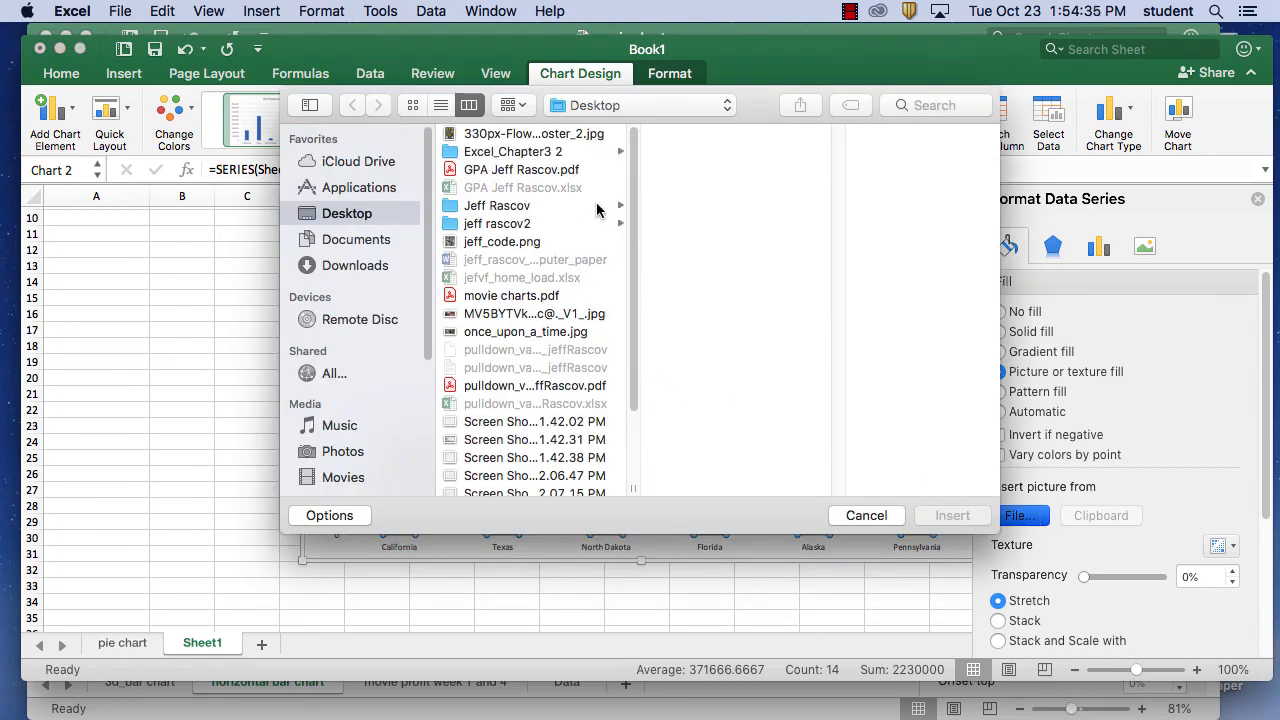
scroll(640, 225, "down", 5)
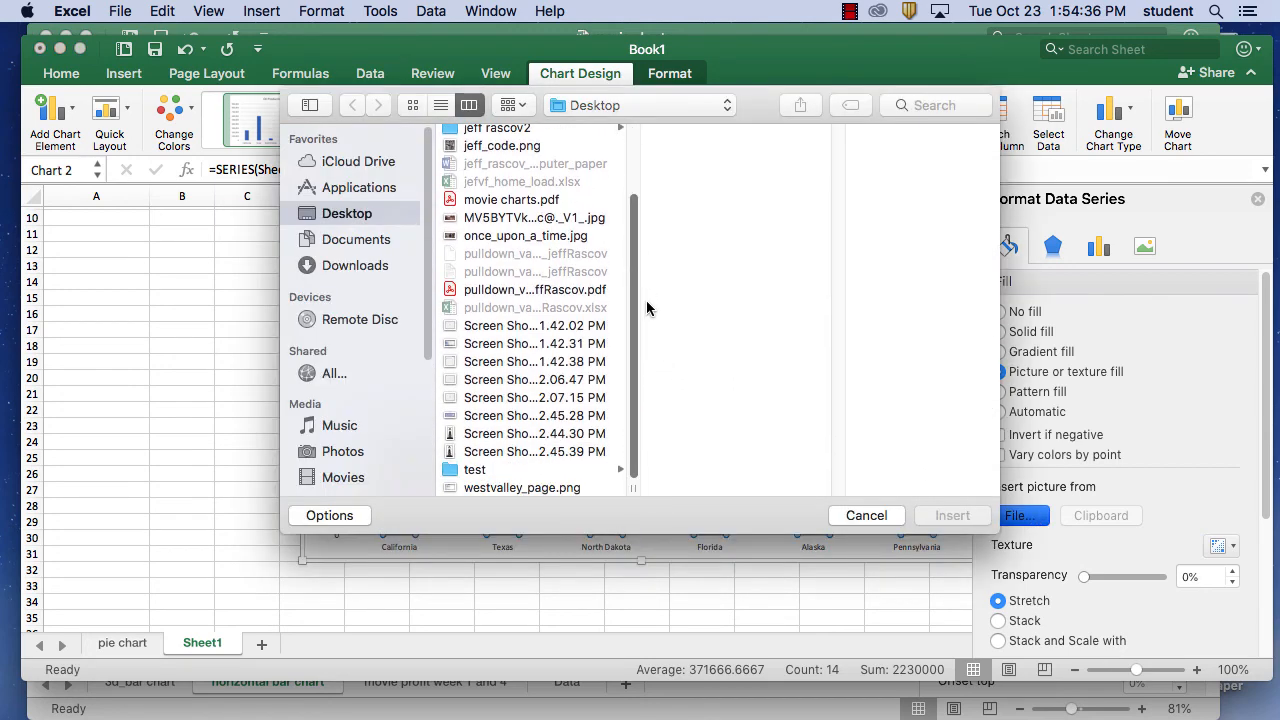
left_click(543, 453)
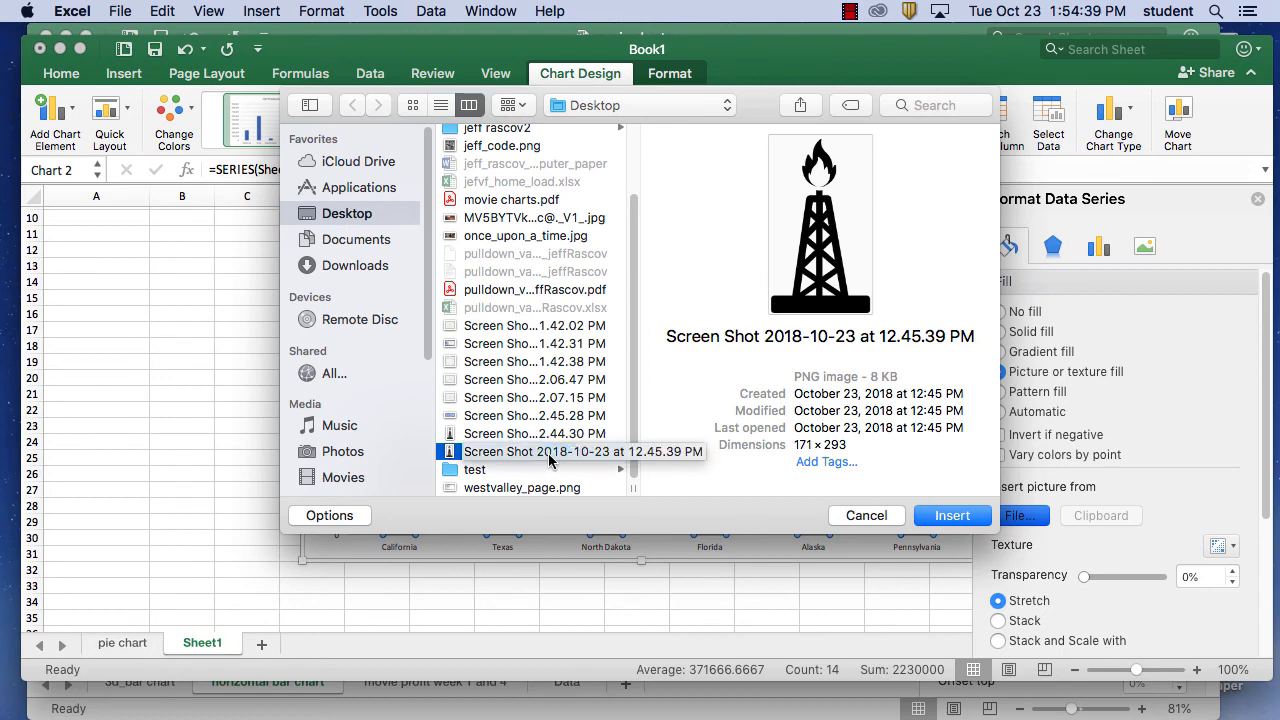
left_click(978, 517)
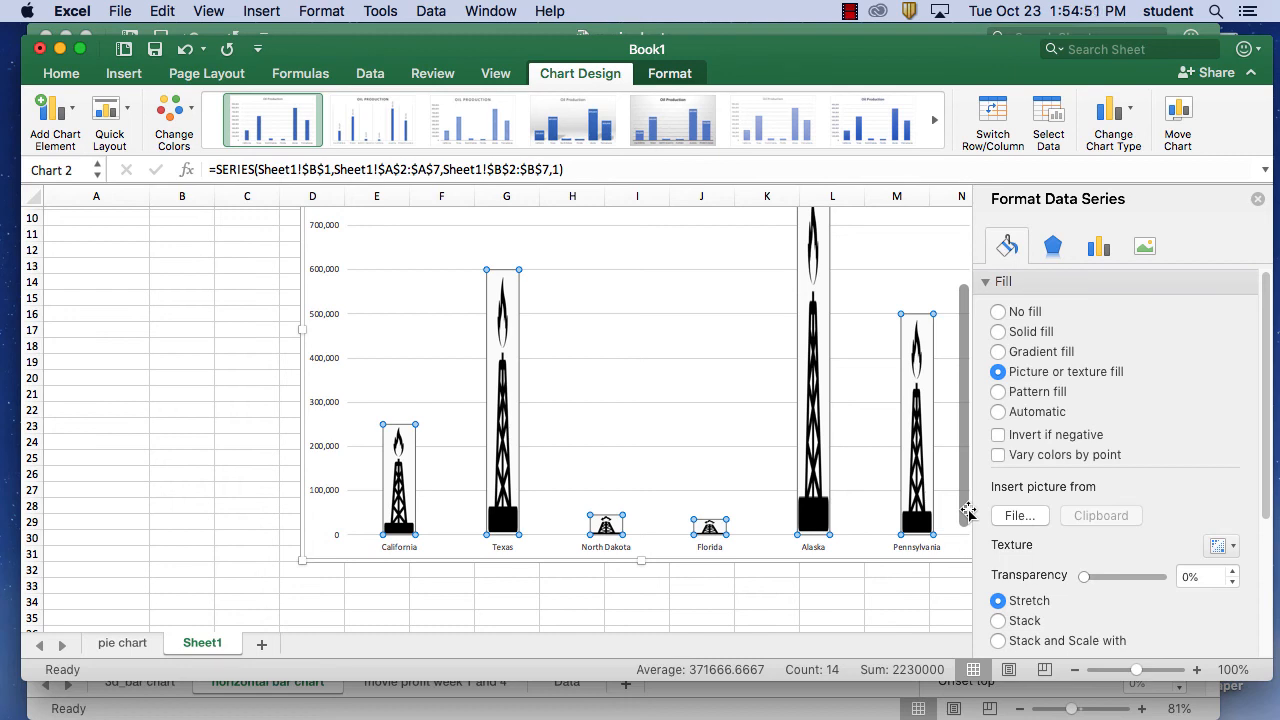
Step: Set the derrick picture fill of the columns to Stack
left_click_drag(1268, 425, 1262, 508)
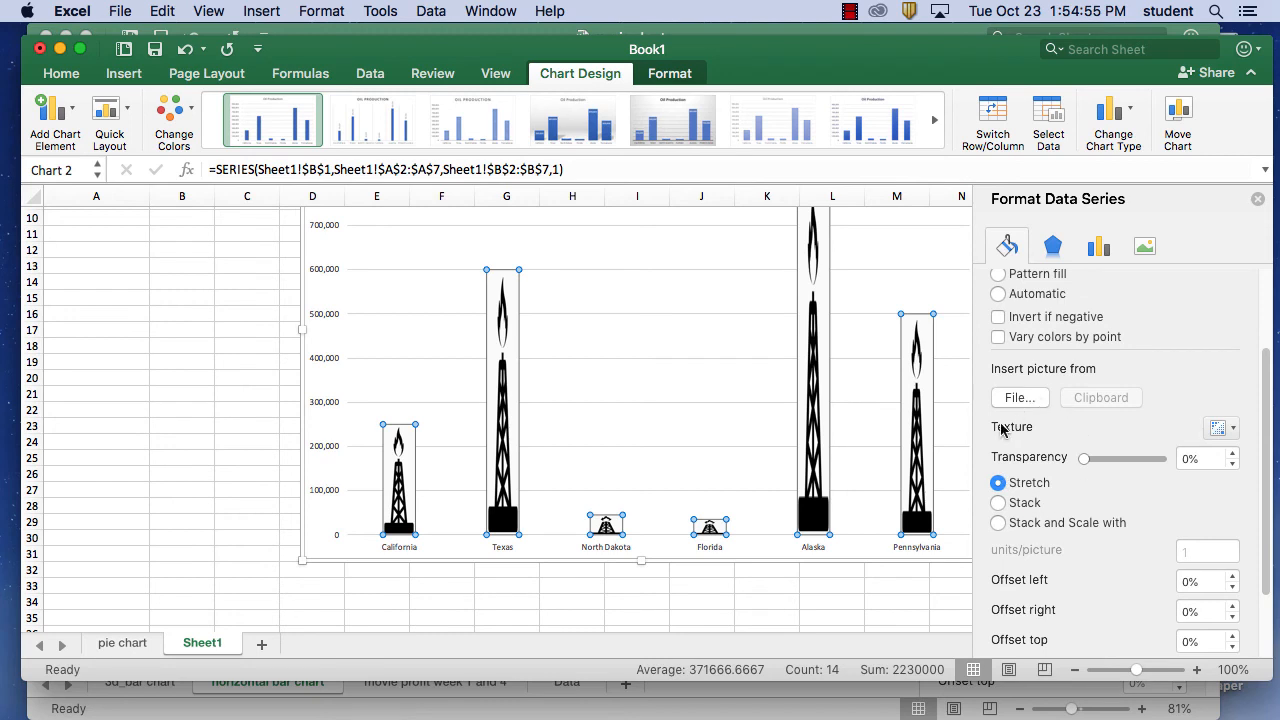
left_click(999, 503)
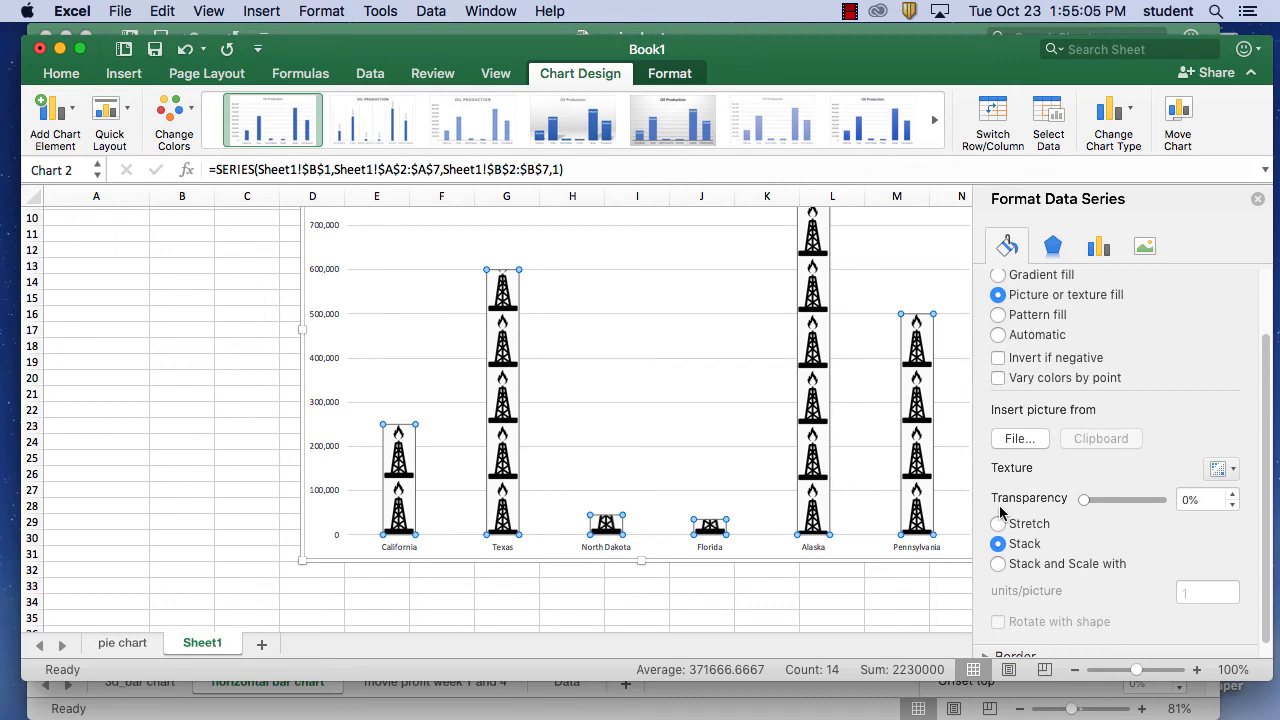
mouse_move(805, 297)
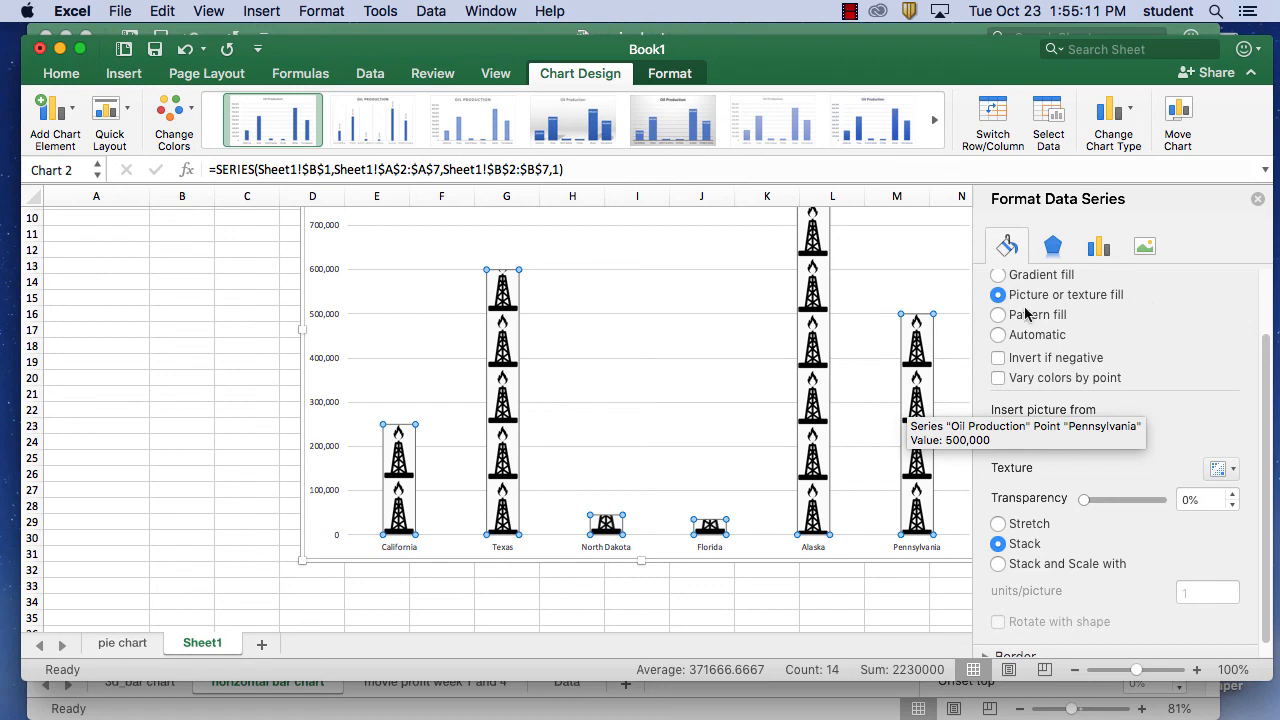
left_click_drag(1266, 393, 1270, 338)
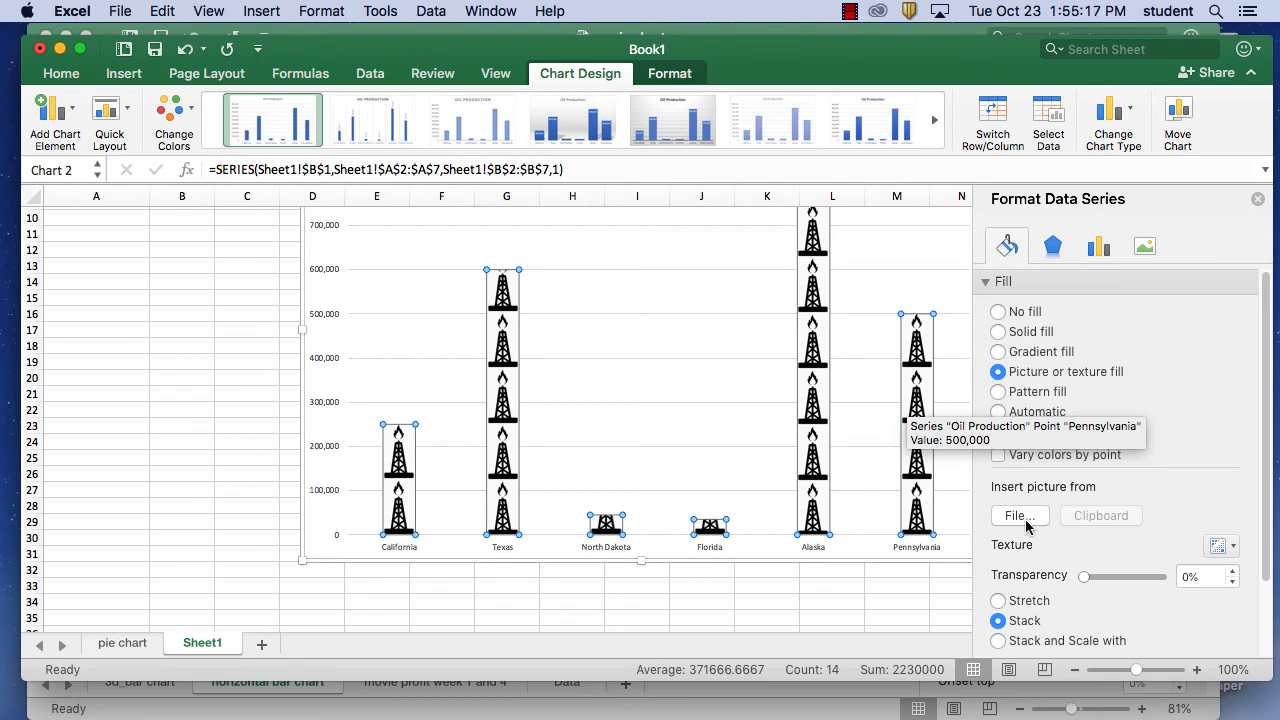
Step: Try the light blue water-droplet texture as the fill of the columns and look through the other available textures
scroll(1265, 478, "down", 3)
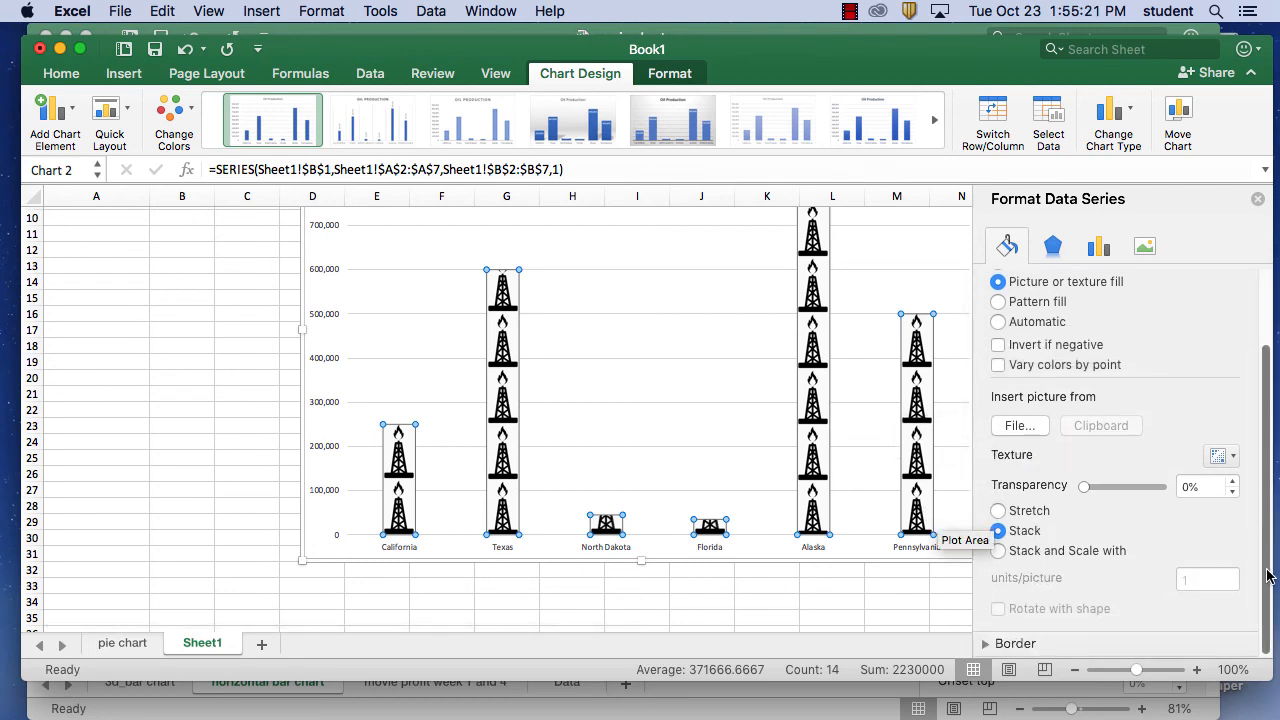
left_click(1236, 461)
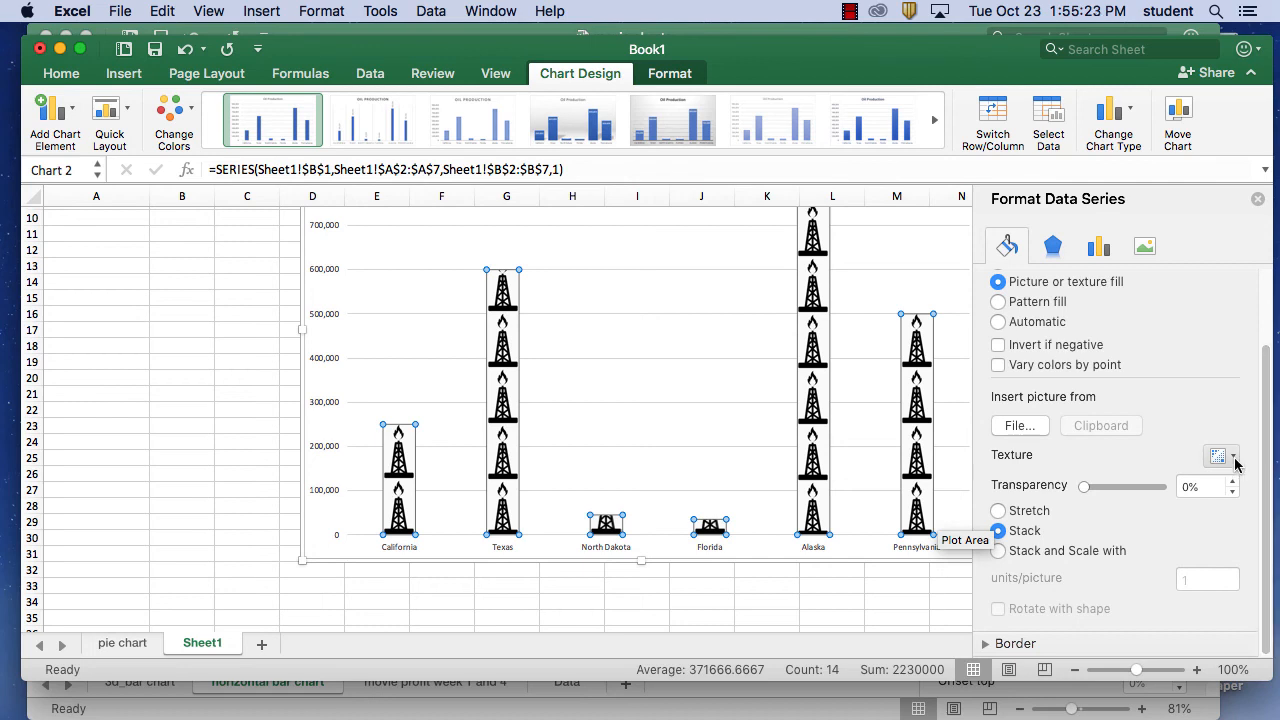
left_click(1257, 505)
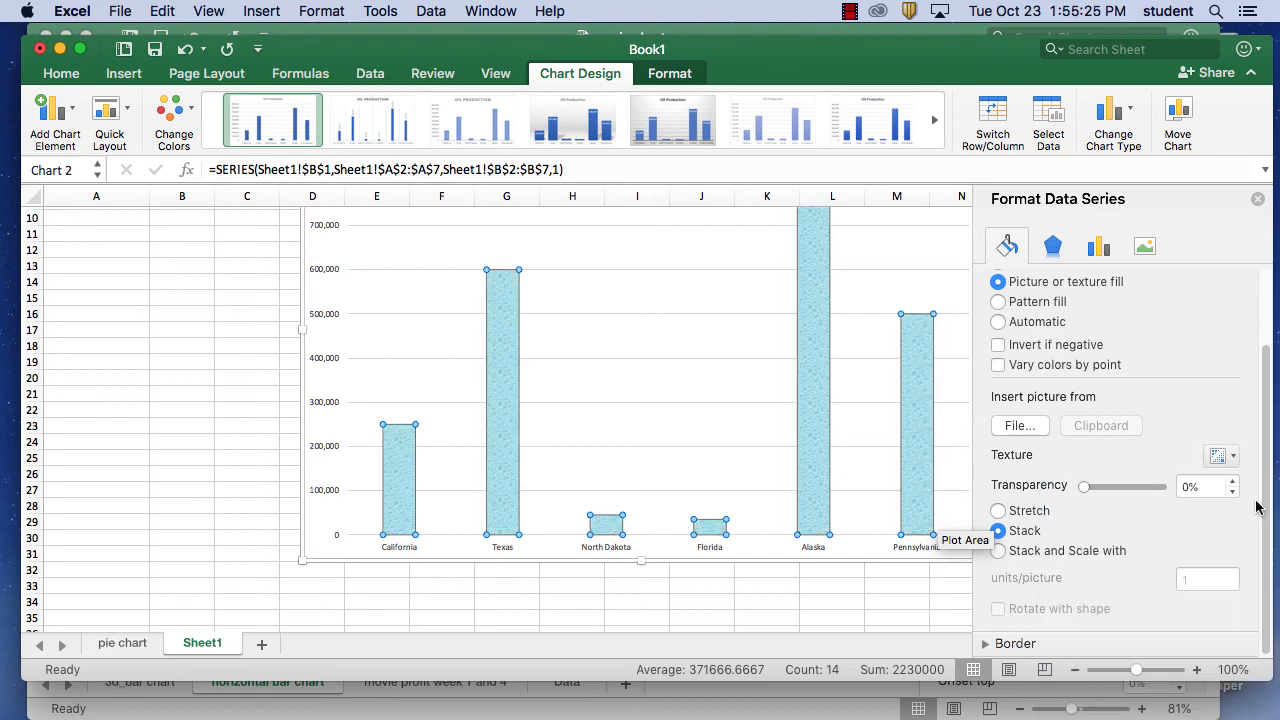
left_click(1228, 456)
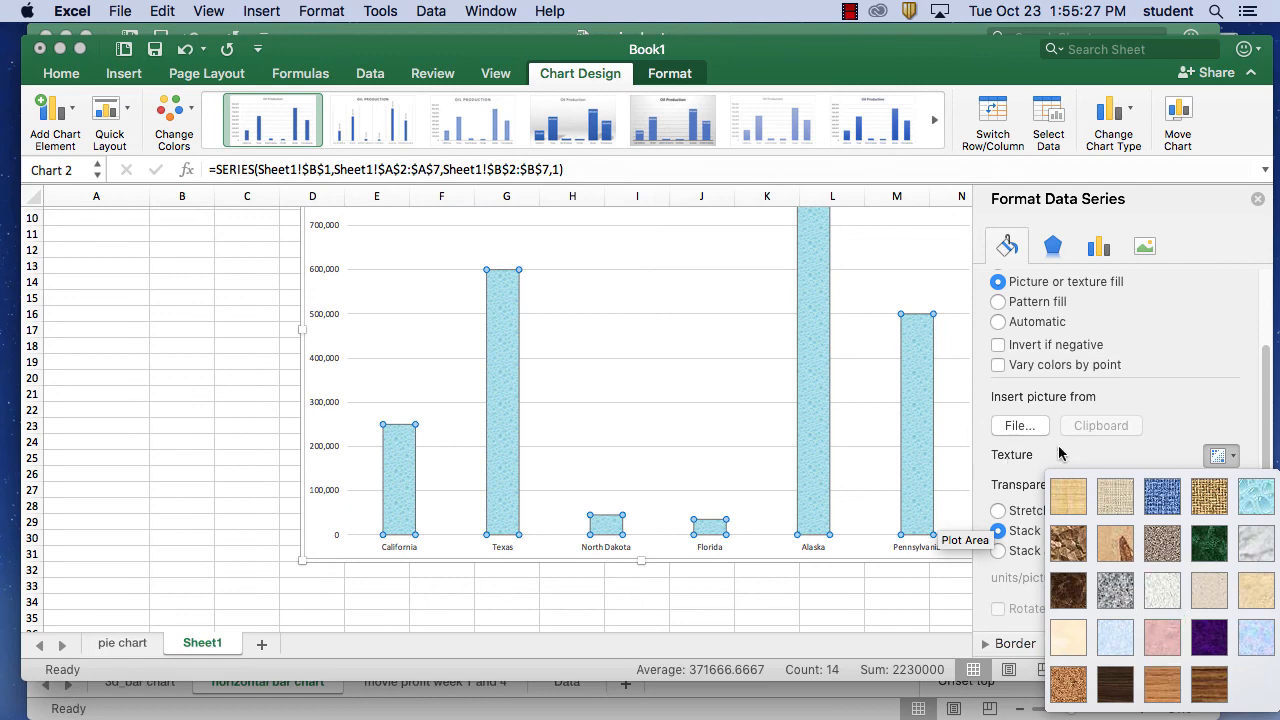
left_click(1068, 456)
left_click(1232, 458)
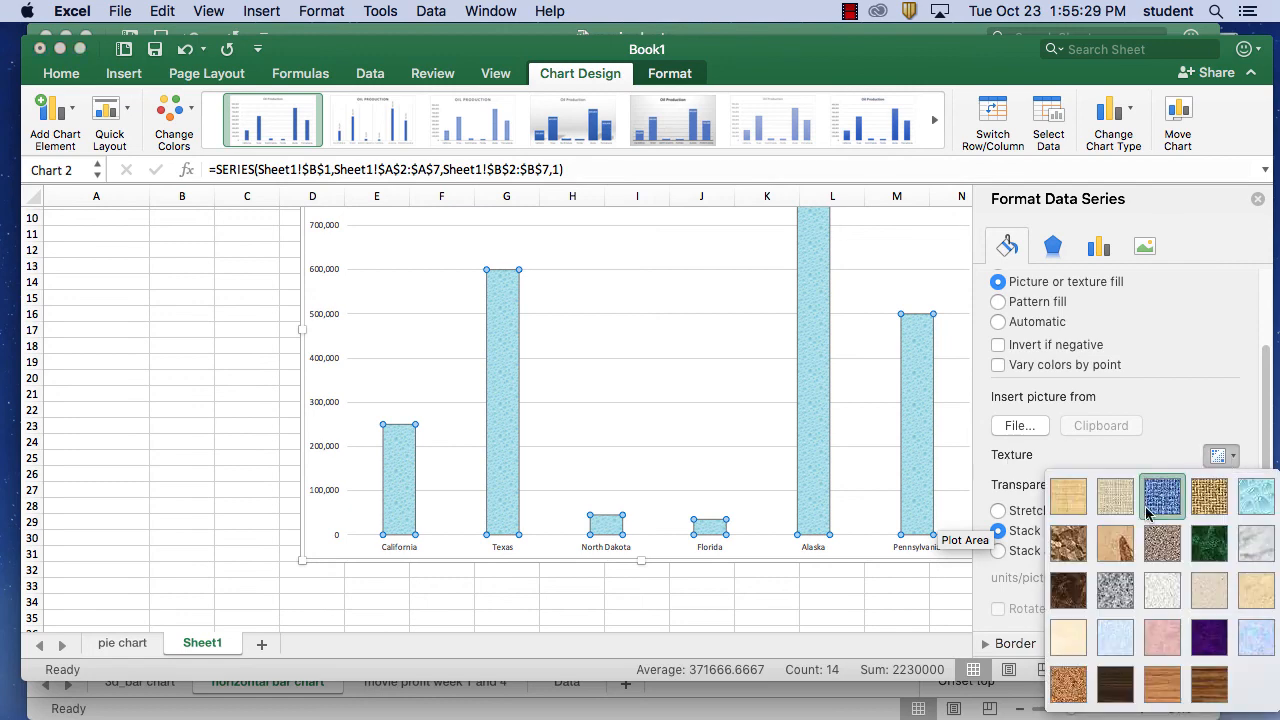
left_click(1170, 453)
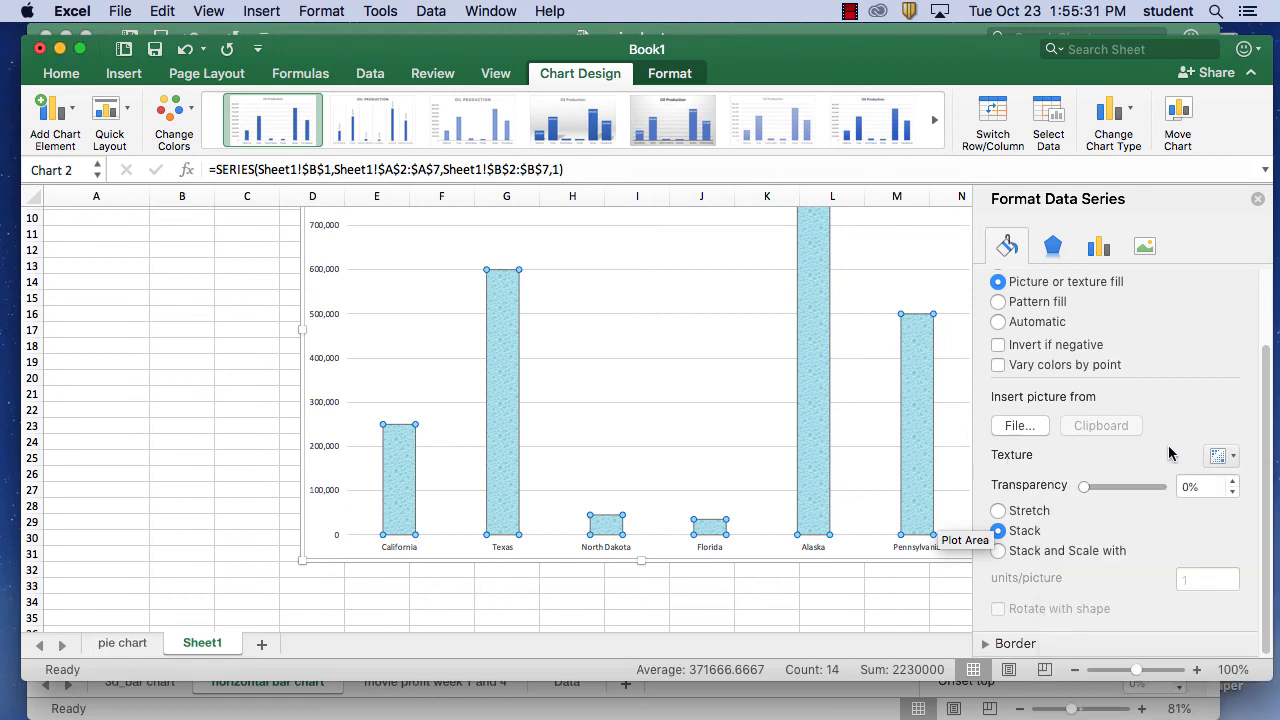
Step: Fill the columns with the derrick picture "Screen Shot 2018-10-23 at 12.45.39 PM" from the Desktop again
left_click(1020, 426)
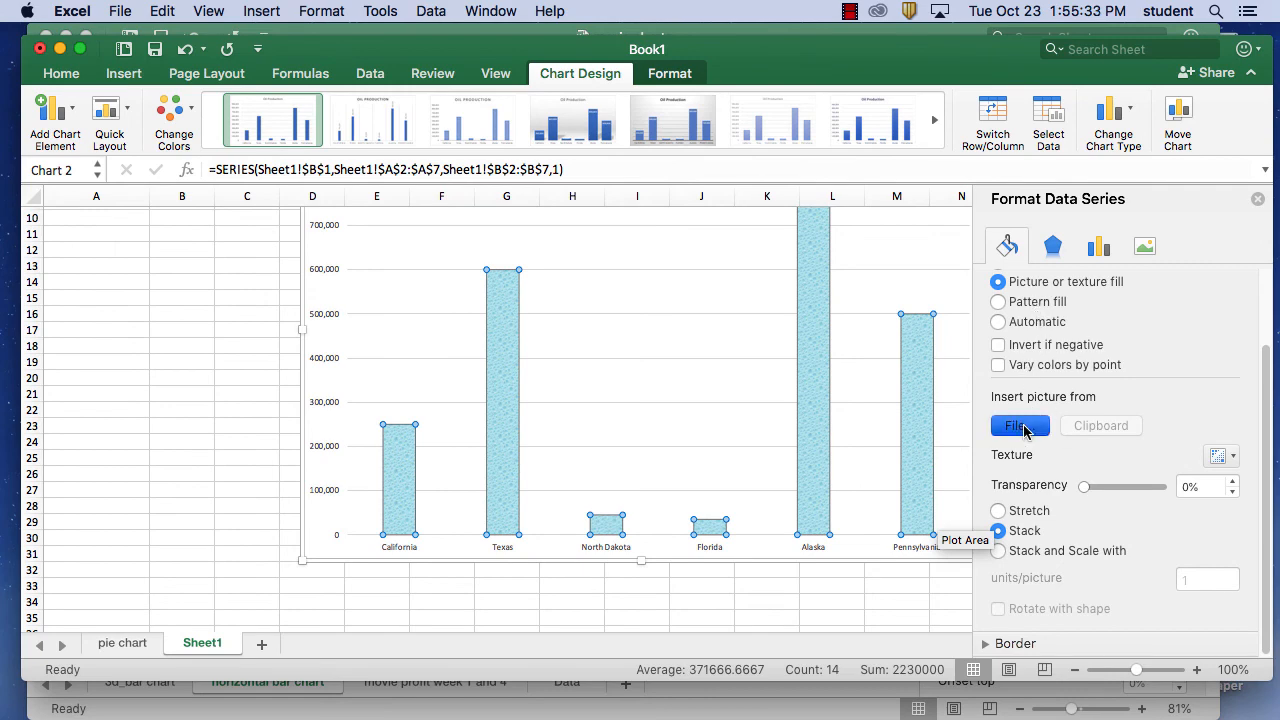
scroll(515, 424, "down", 5)
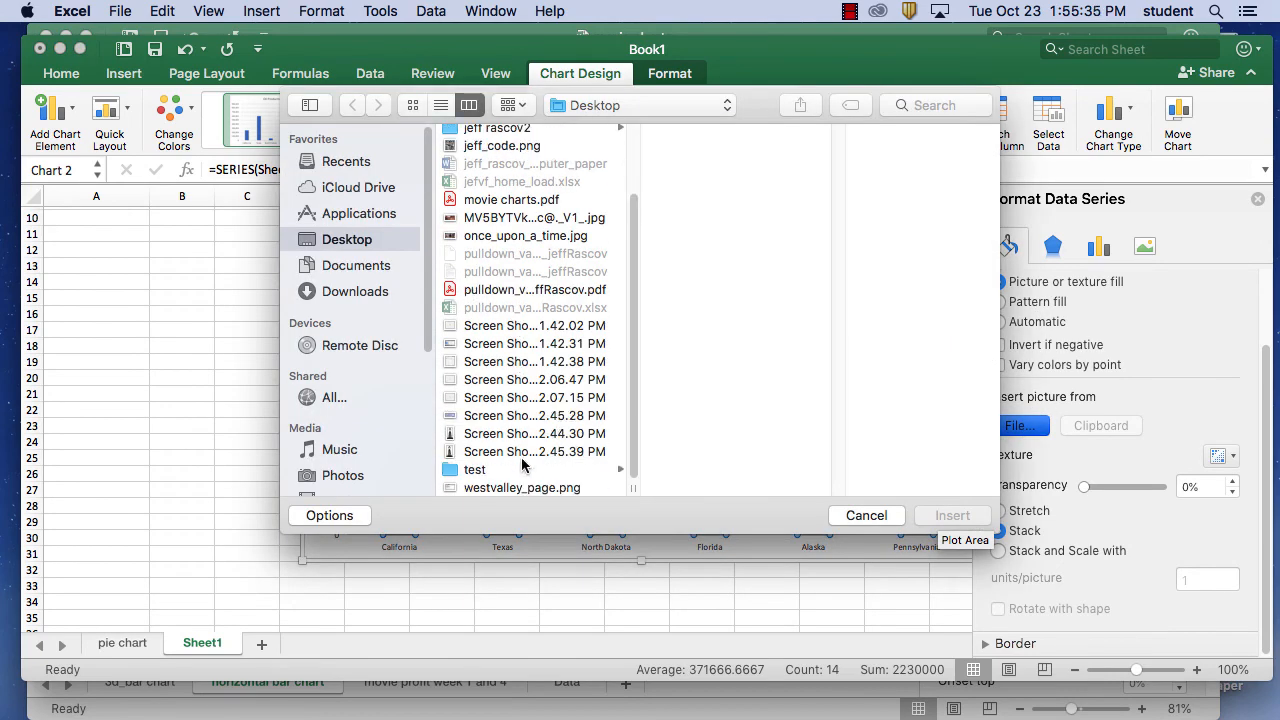
left_click(540, 436)
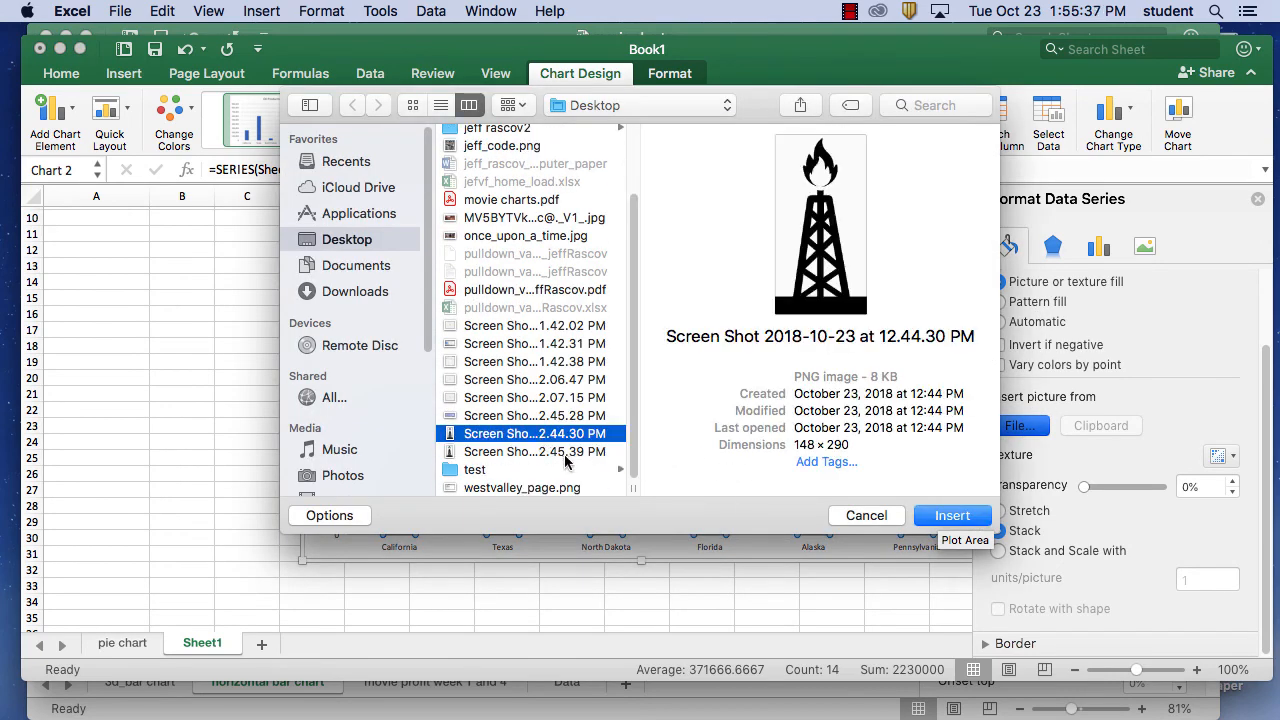
left_click(566, 455)
left_click(952, 516)
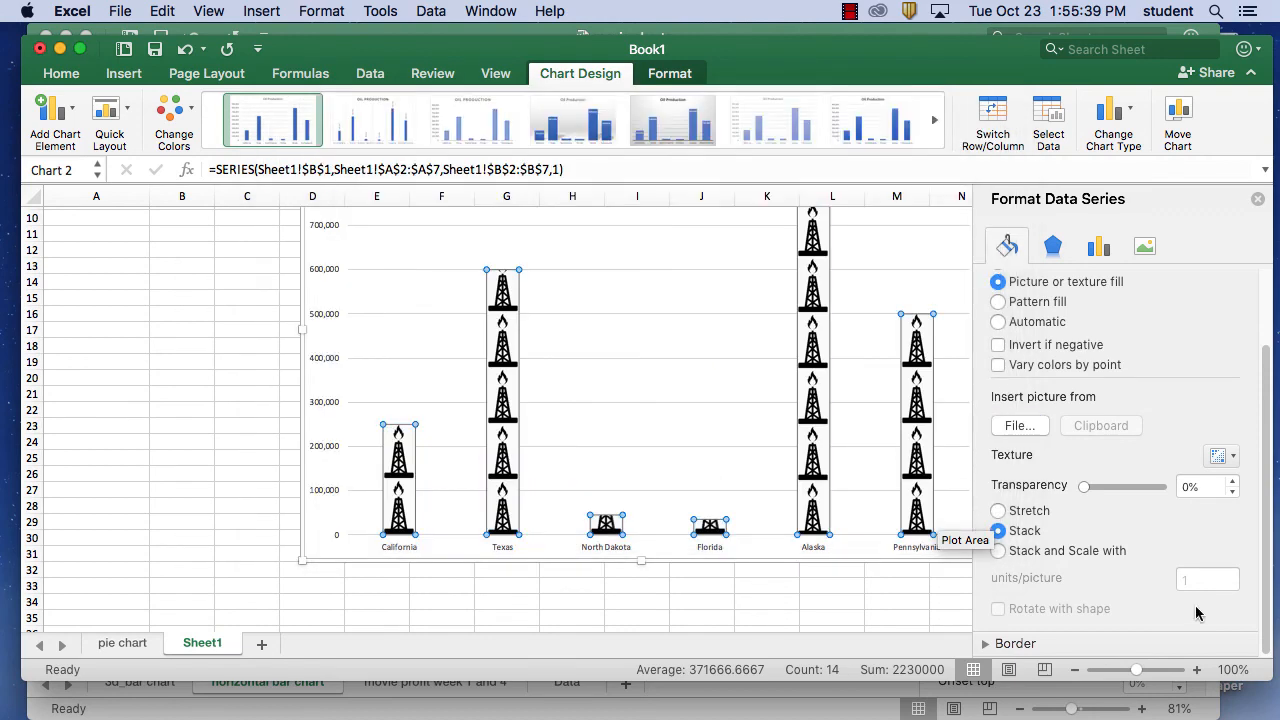
left_click_drag(1091, 489, 1058, 489)
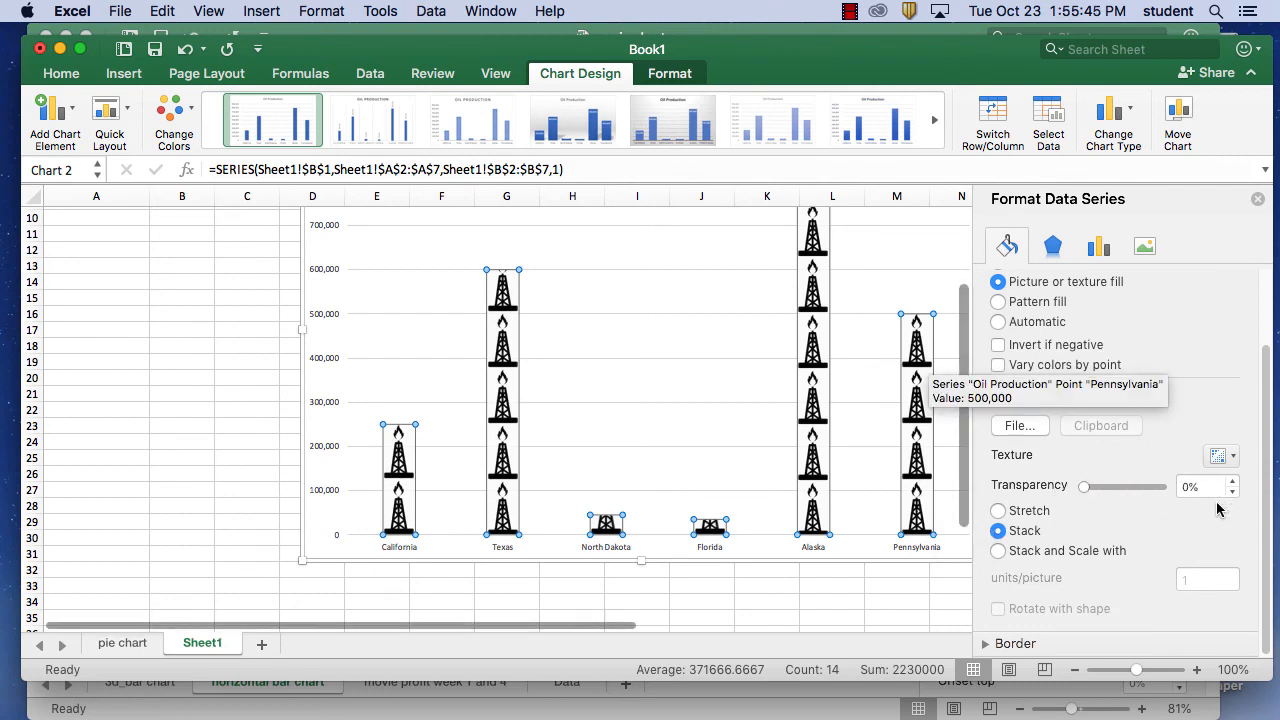
scroll(1170, 555, "up", 3)
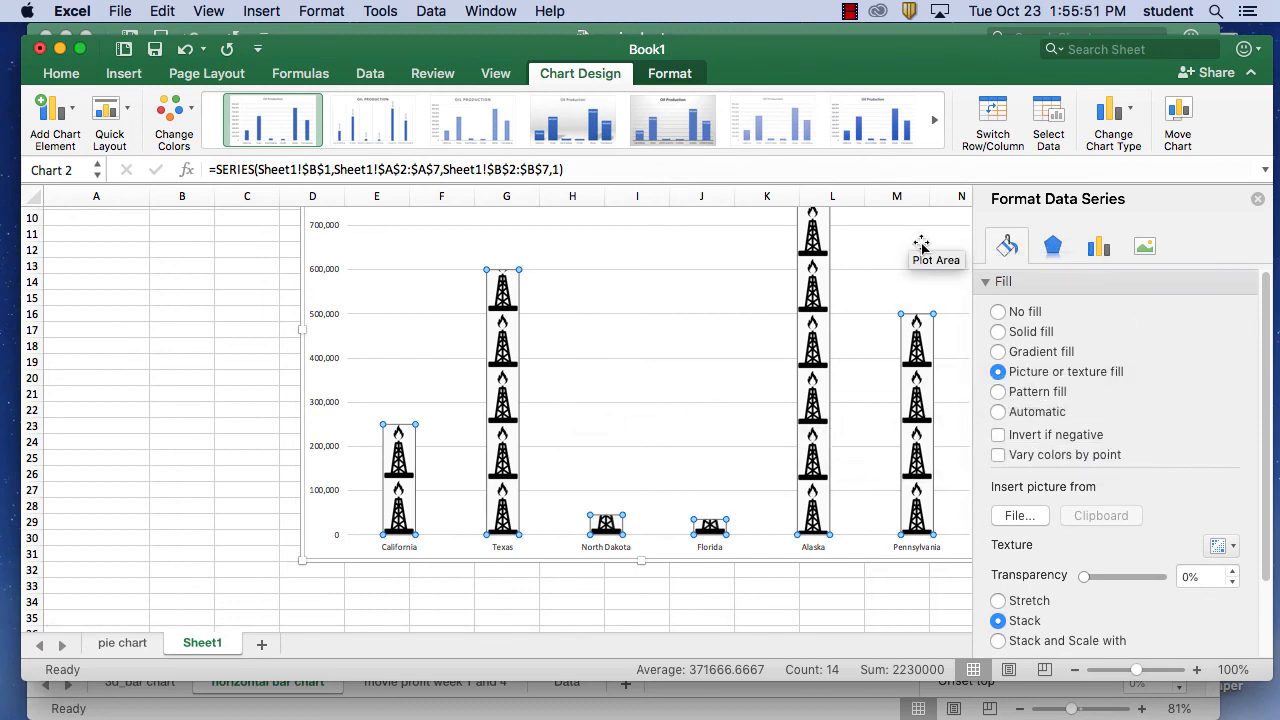
left_click_drag(628, 625, 686, 632)
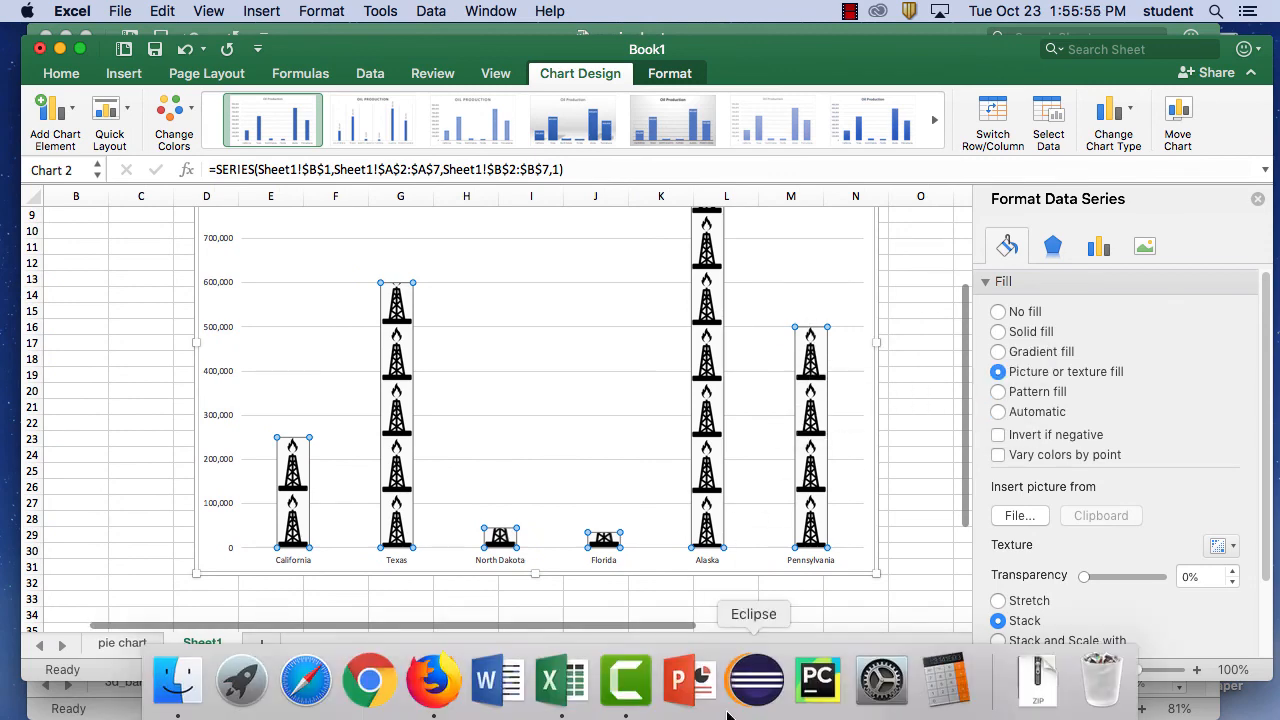
Step: Switch to Firefox and open Google Images from google.com in place of the West Valley College page
left_click(430, 680)
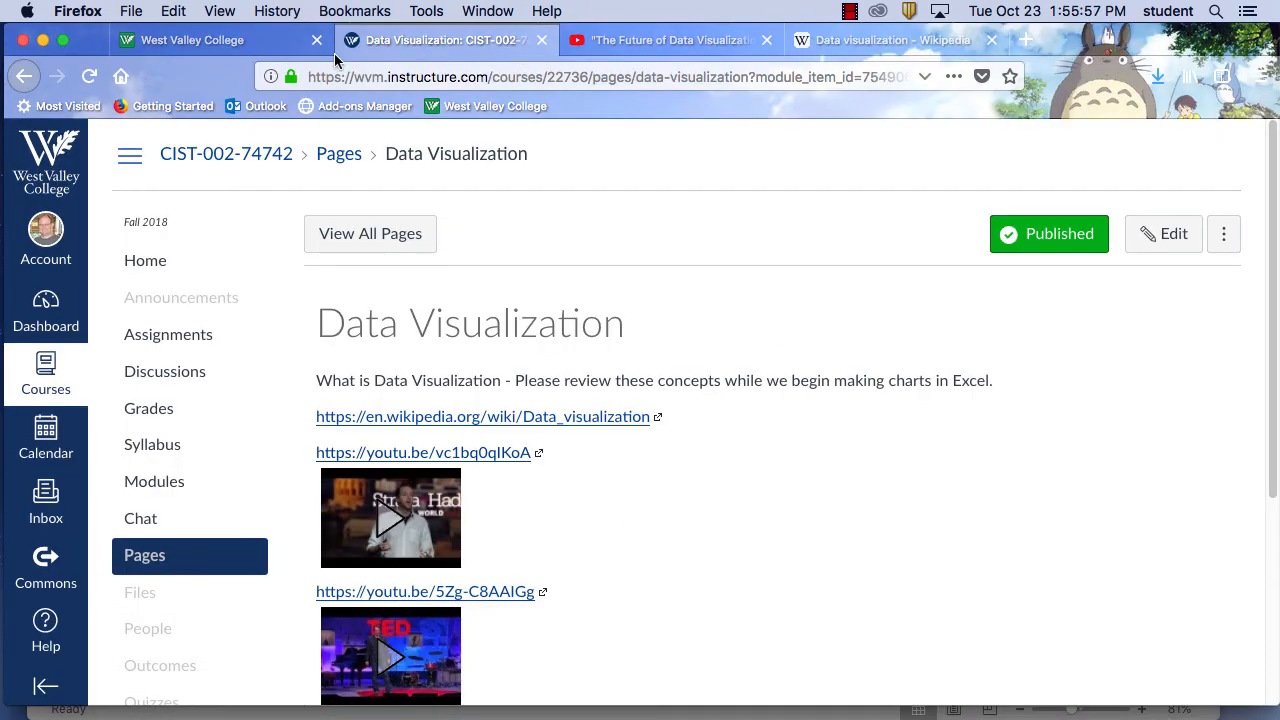
left_click(257, 40)
left_click(377, 80)
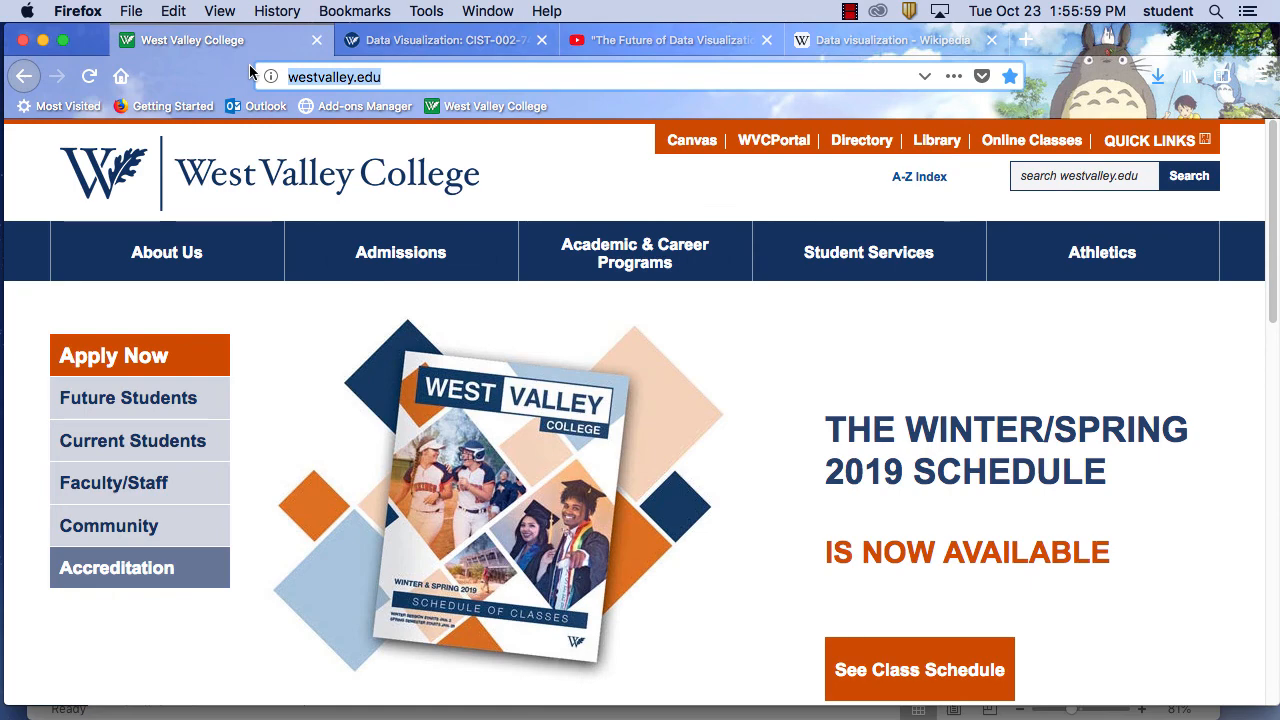
type("google.com")
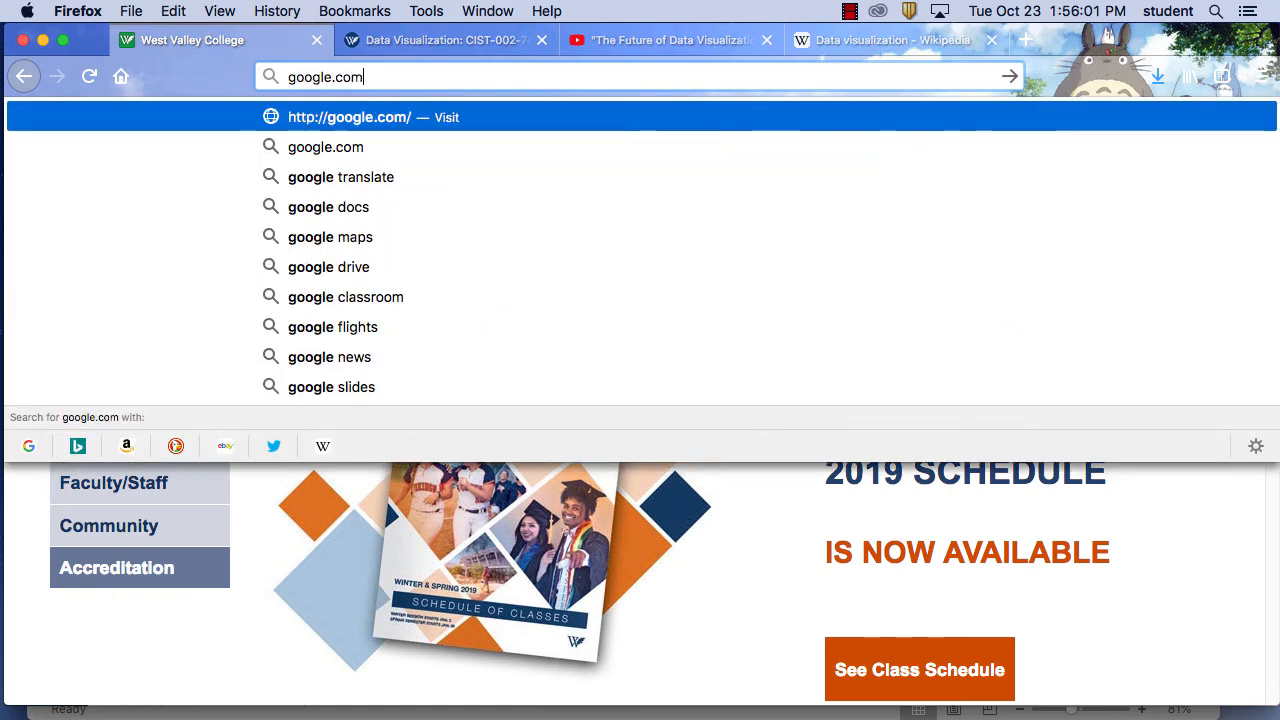
key("Return")
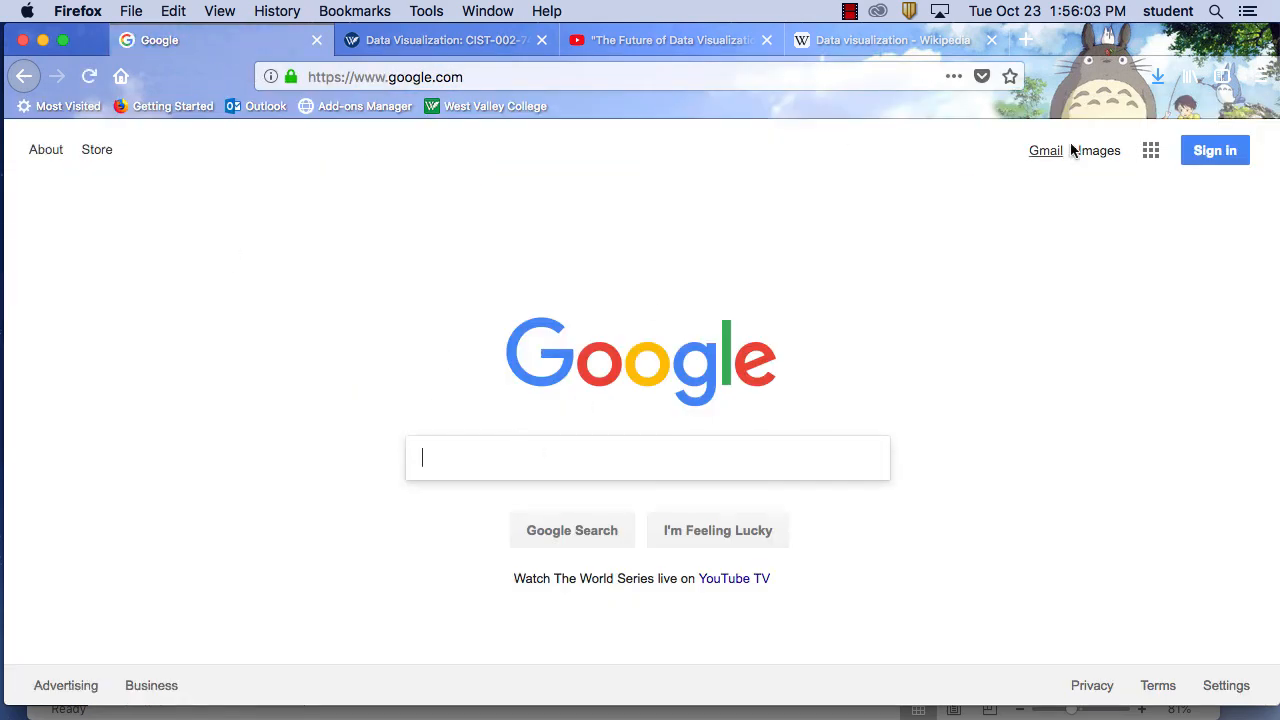
left_click(1106, 152)
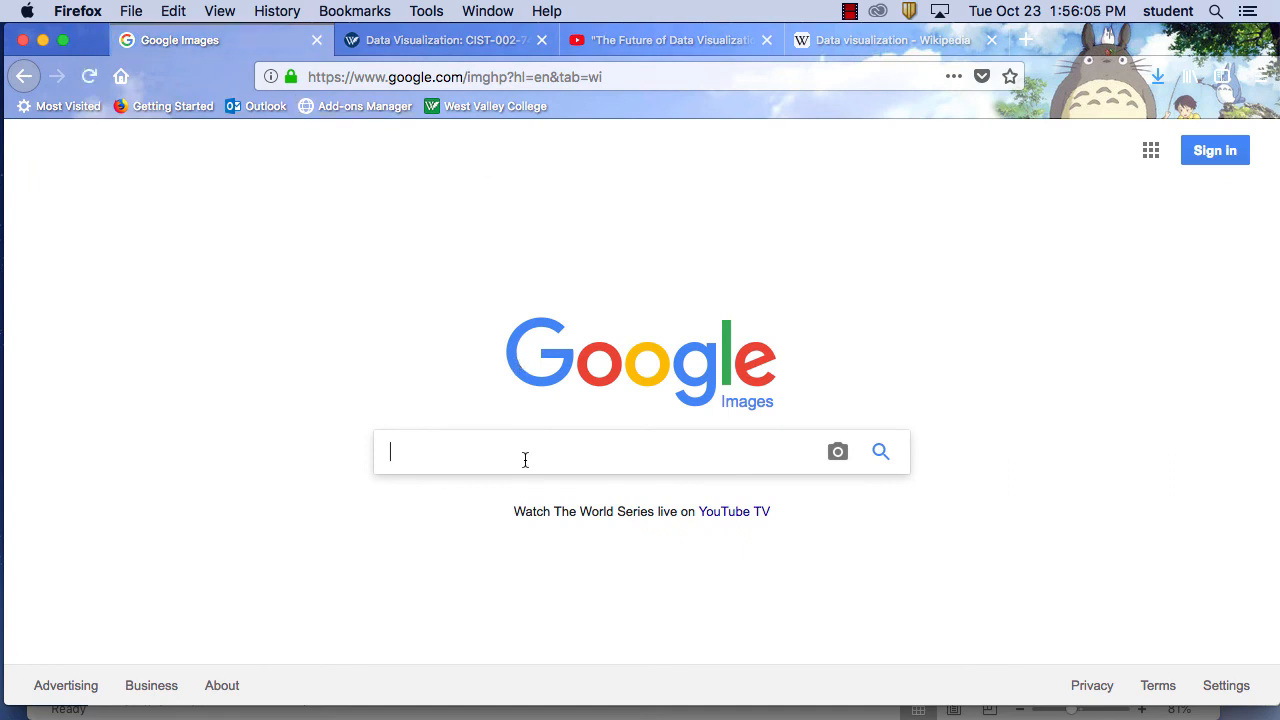
type("image")
key("BackSpace")
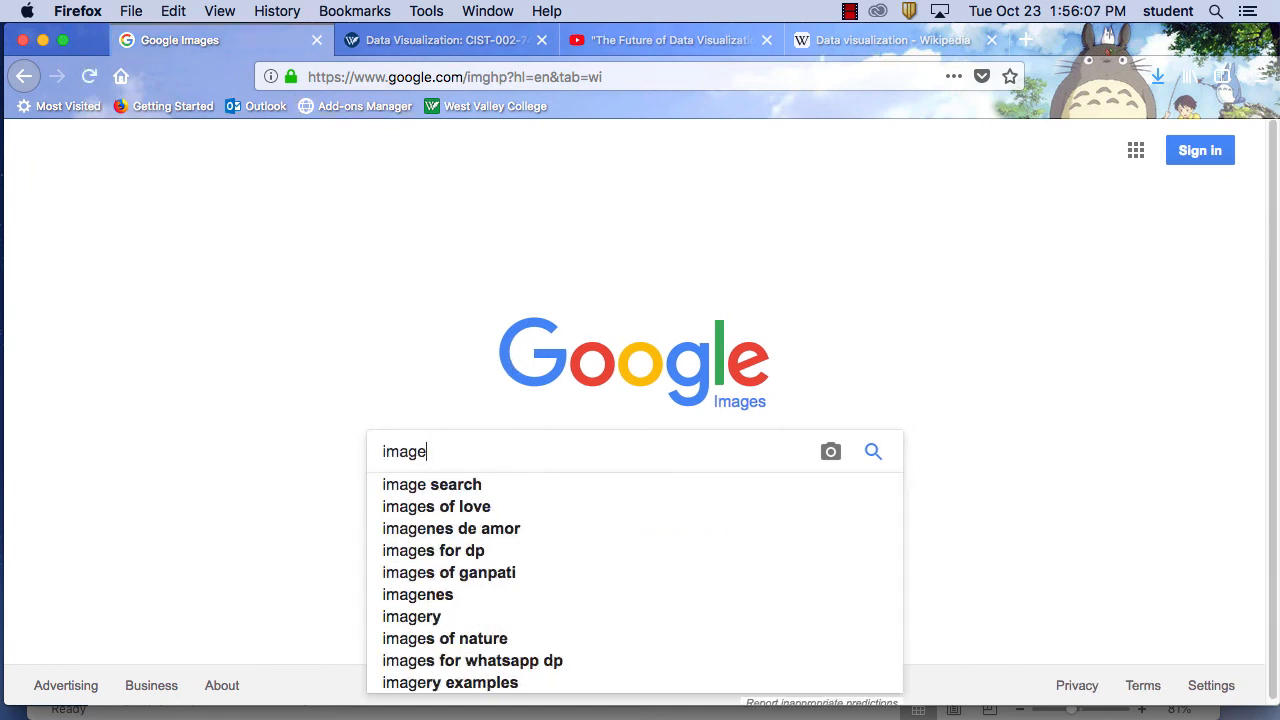
key("BackSpace")
key("BackSpace")
key("BackSpace")
key("BackSpace")
key("BackSpace")
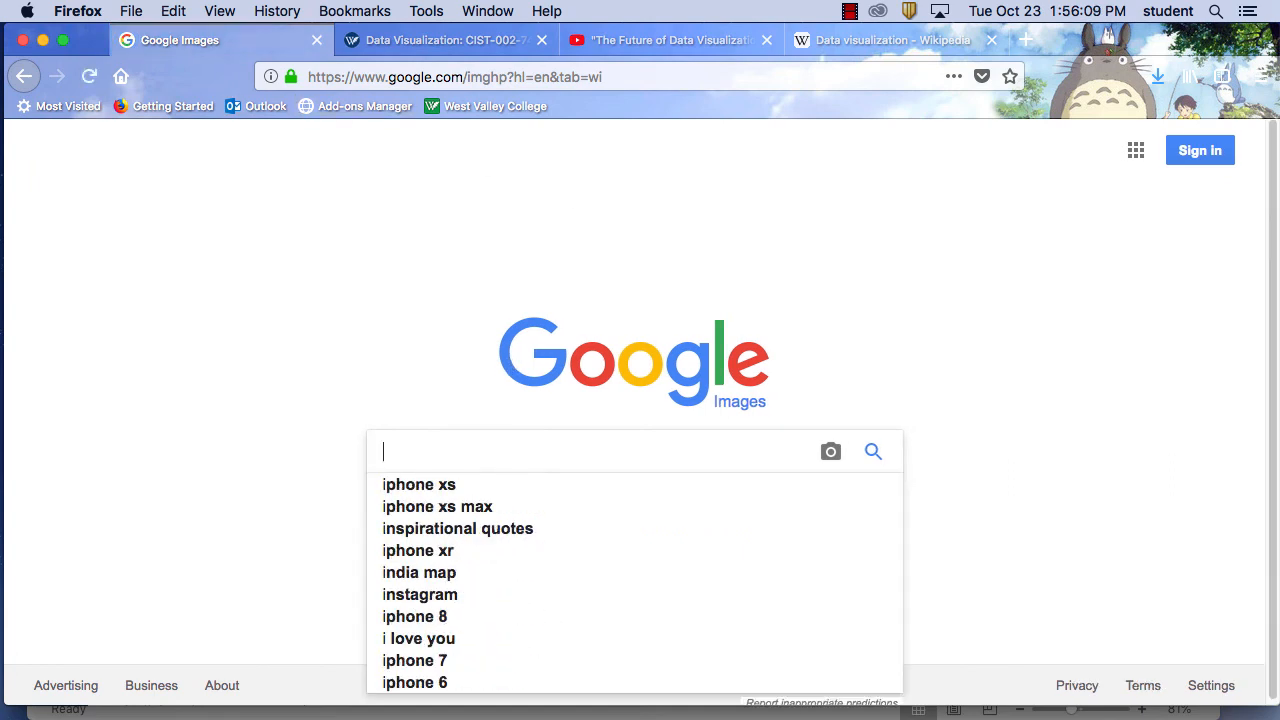
Step: Search Google Images for "oil field"
type("oil ")
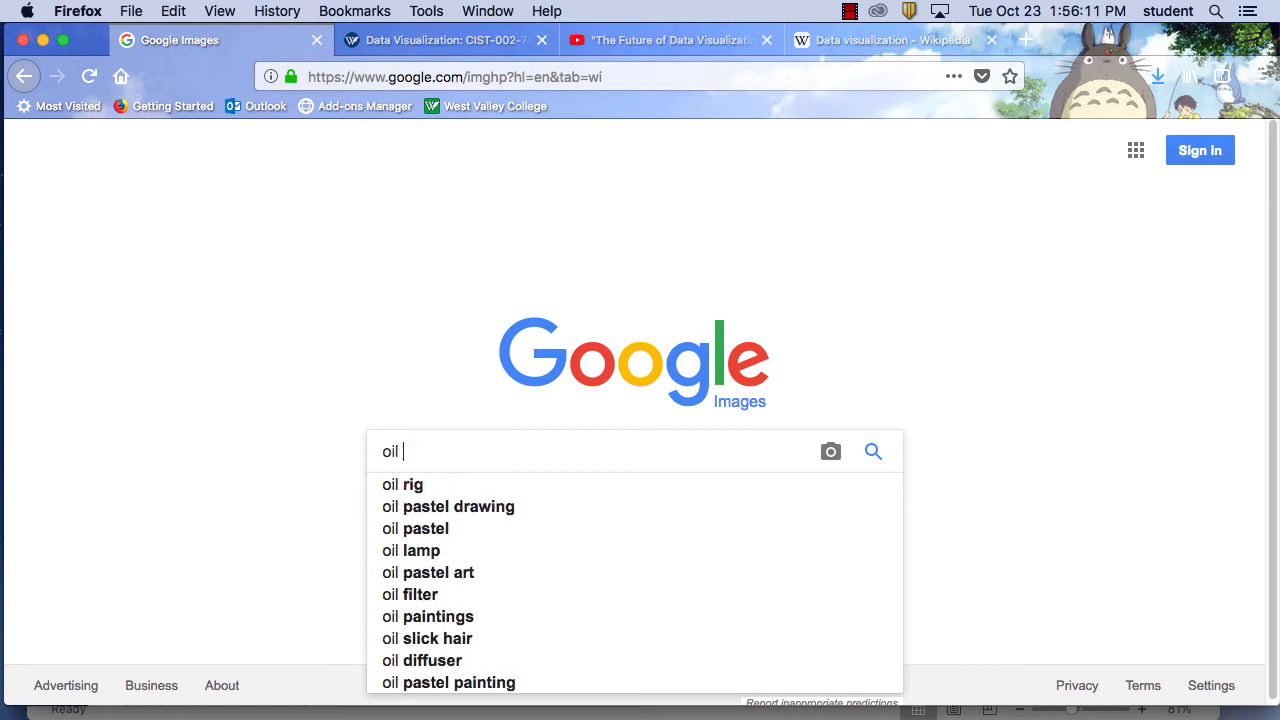
type("field")
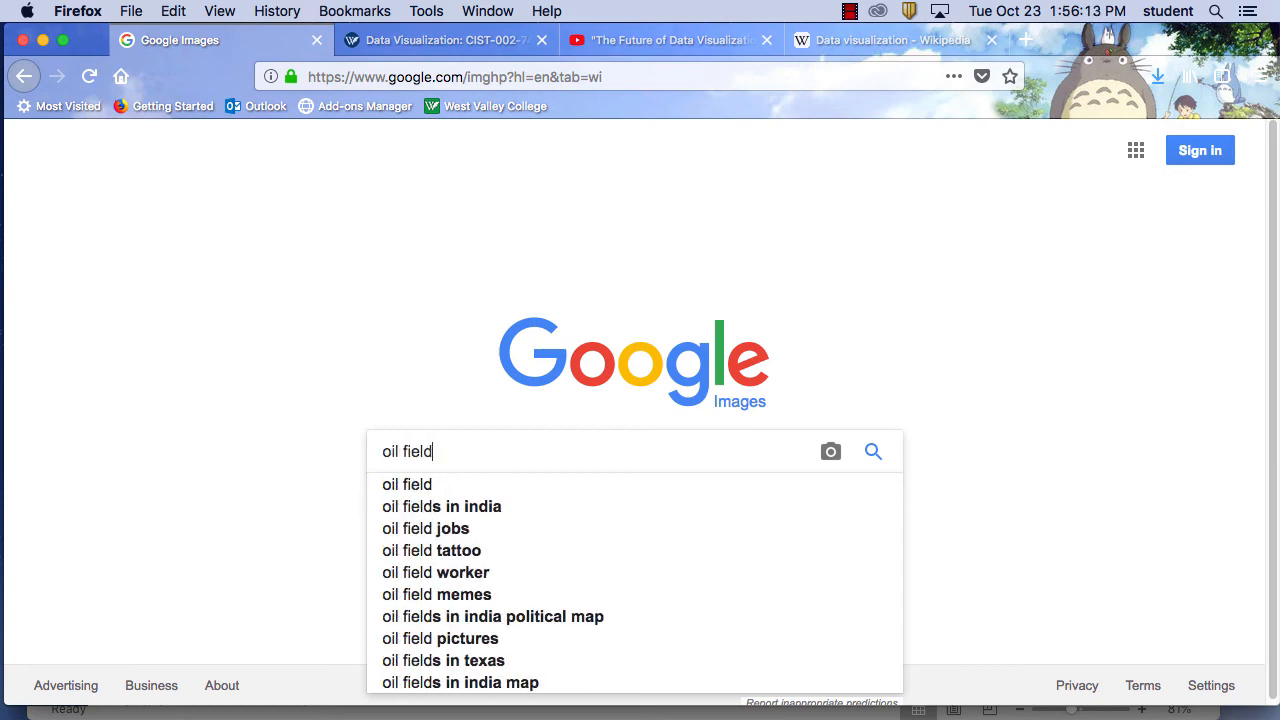
key("Return")
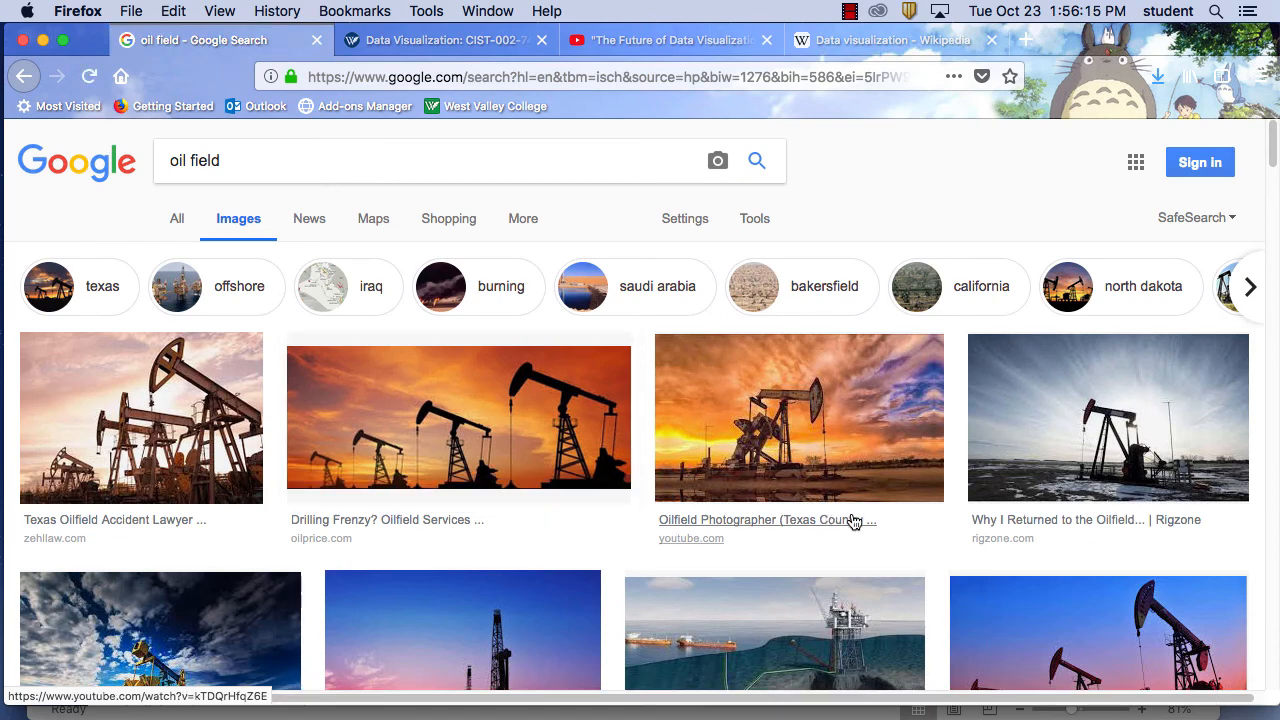
Step: Open the area-info.net picture of pump jacks against a blue and red sky and save it to the Desktop as Oilfield-Services
scroll(917, 514, "down", 3)
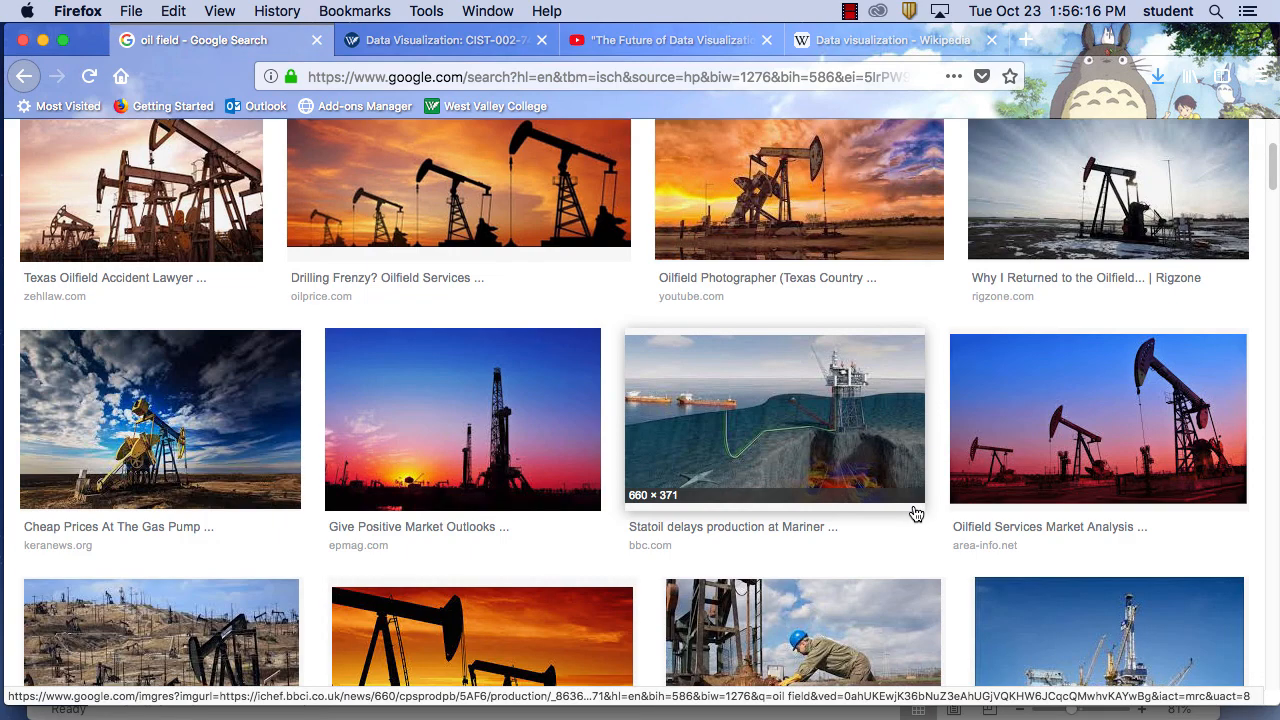
left_click(1087, 436)
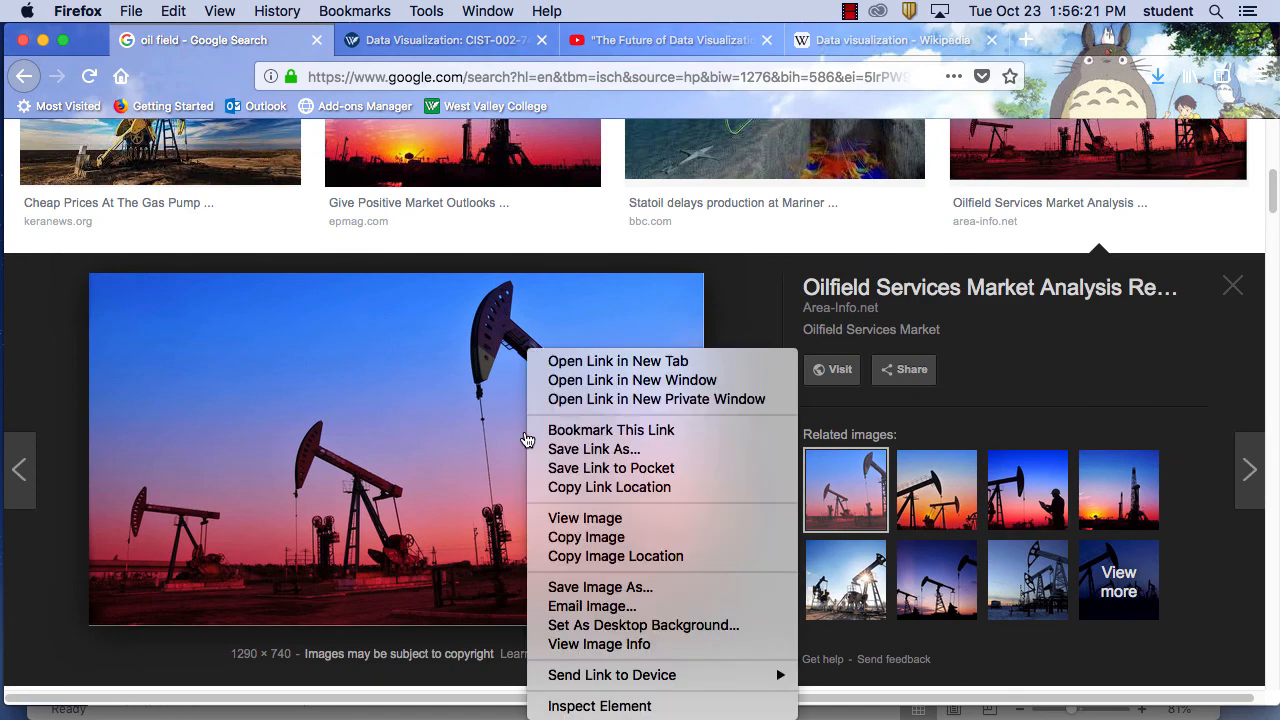
right_click(527, 438)
left_click(605, 587)
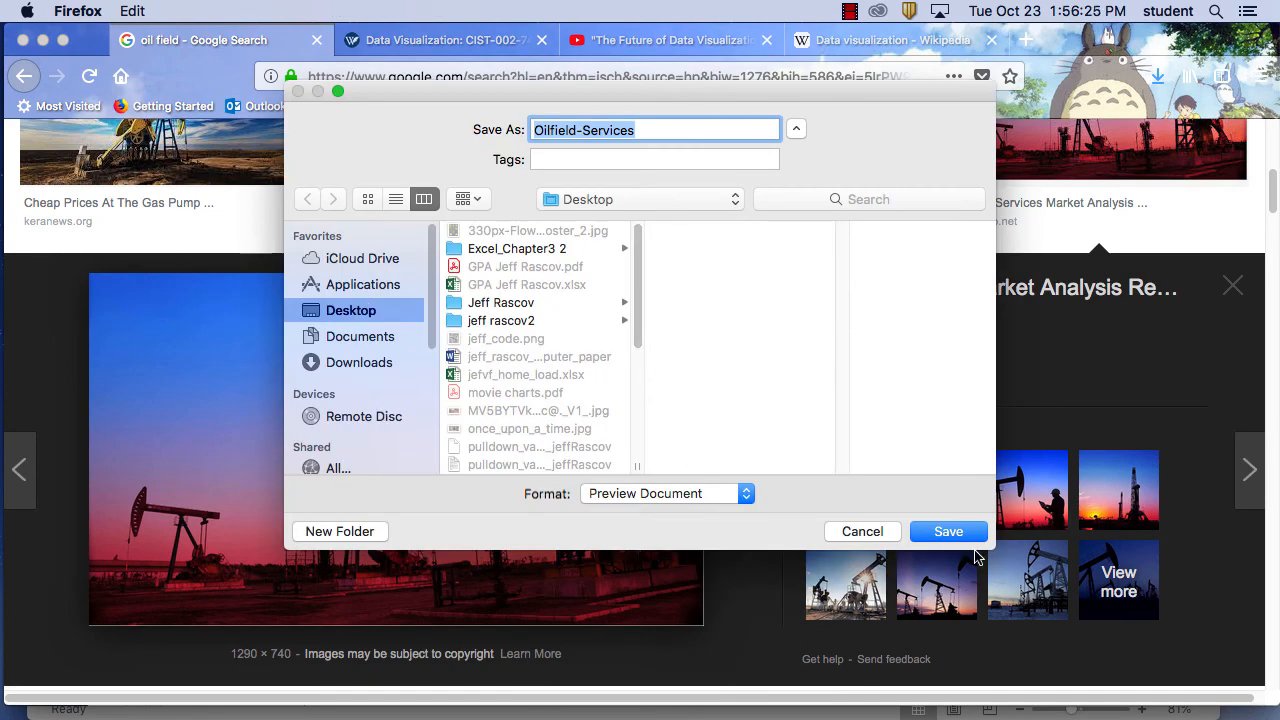
left_click(962, 536)
Step: Switch back to Excel and fill the column chart's chart area with the picture Oilfield-Services.jpg from the Desktop
mouse_move(724, 712)
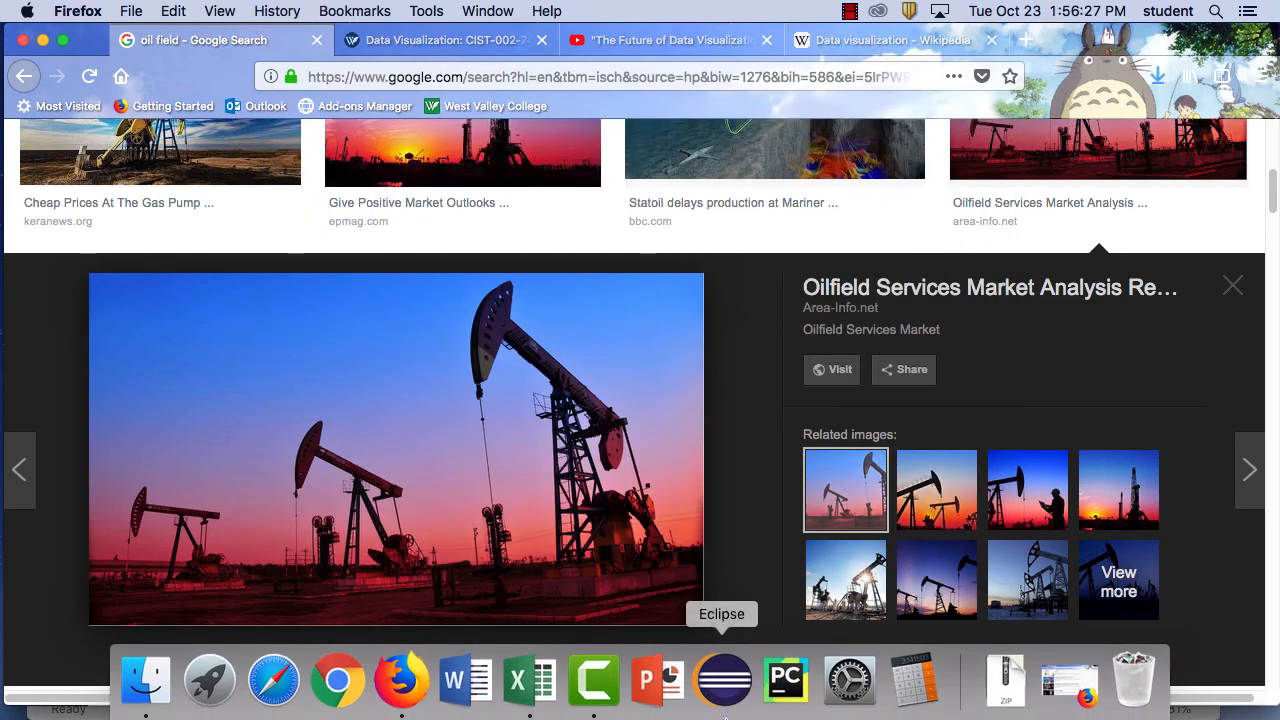
left_click(528, 684)
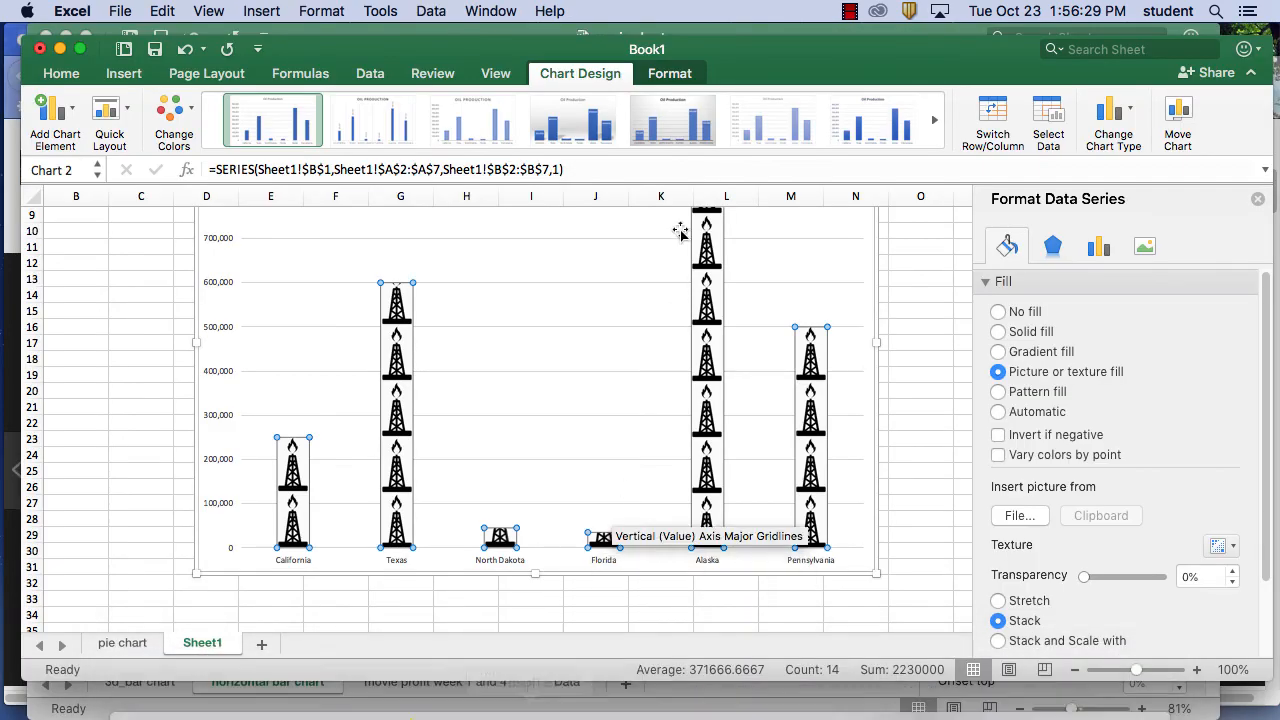
left_click(855, 226)
scroll(934, 400, "up", 4)
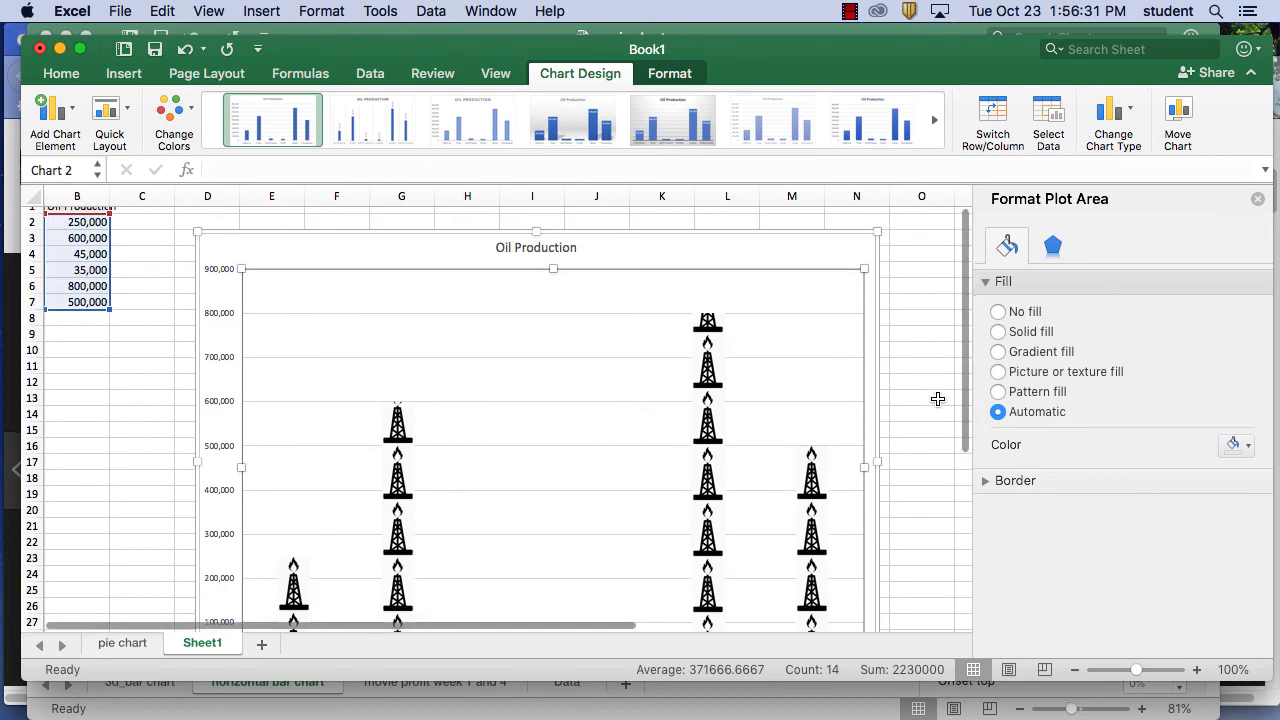
left_click(707, 254)
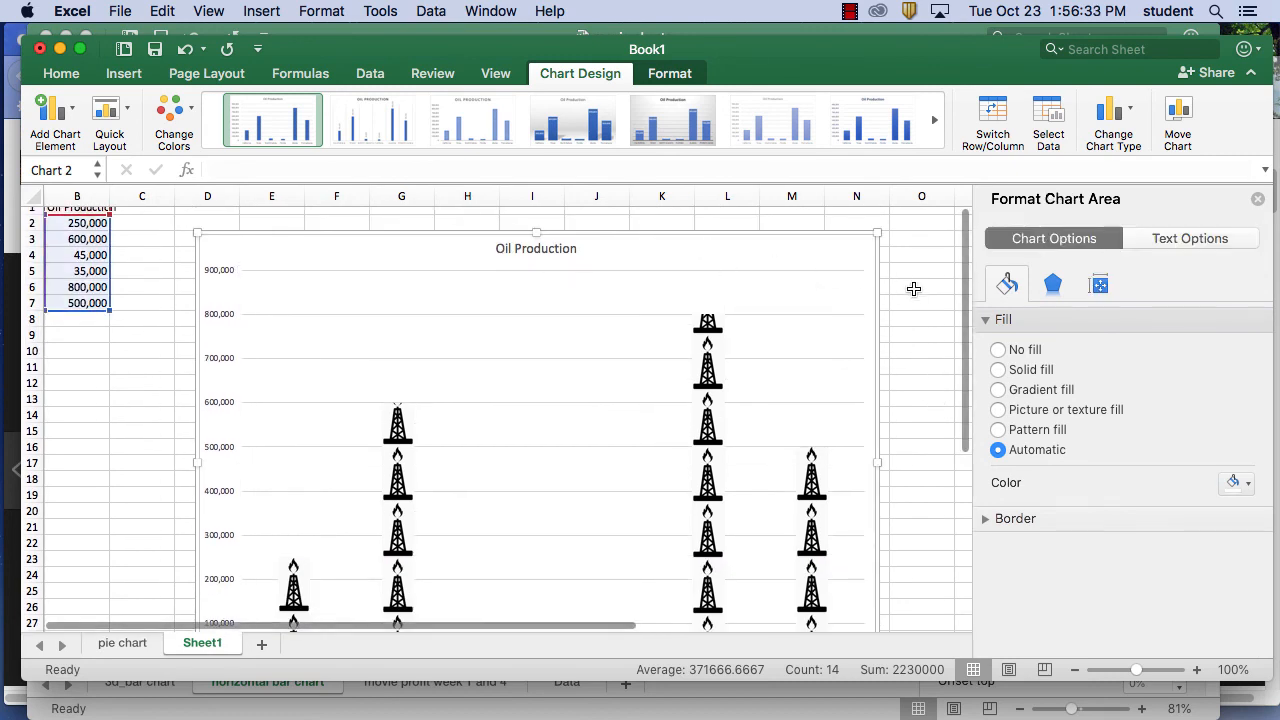
left_click(802, 296)
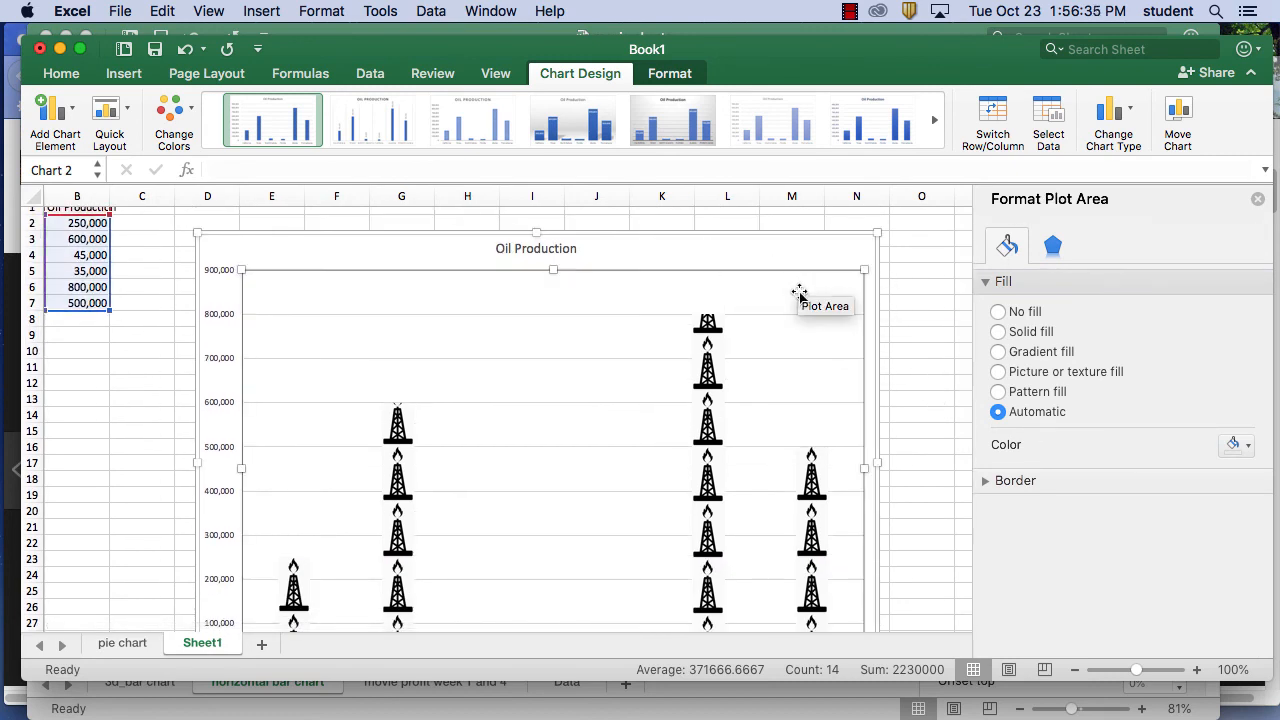
left_click(796, 250)
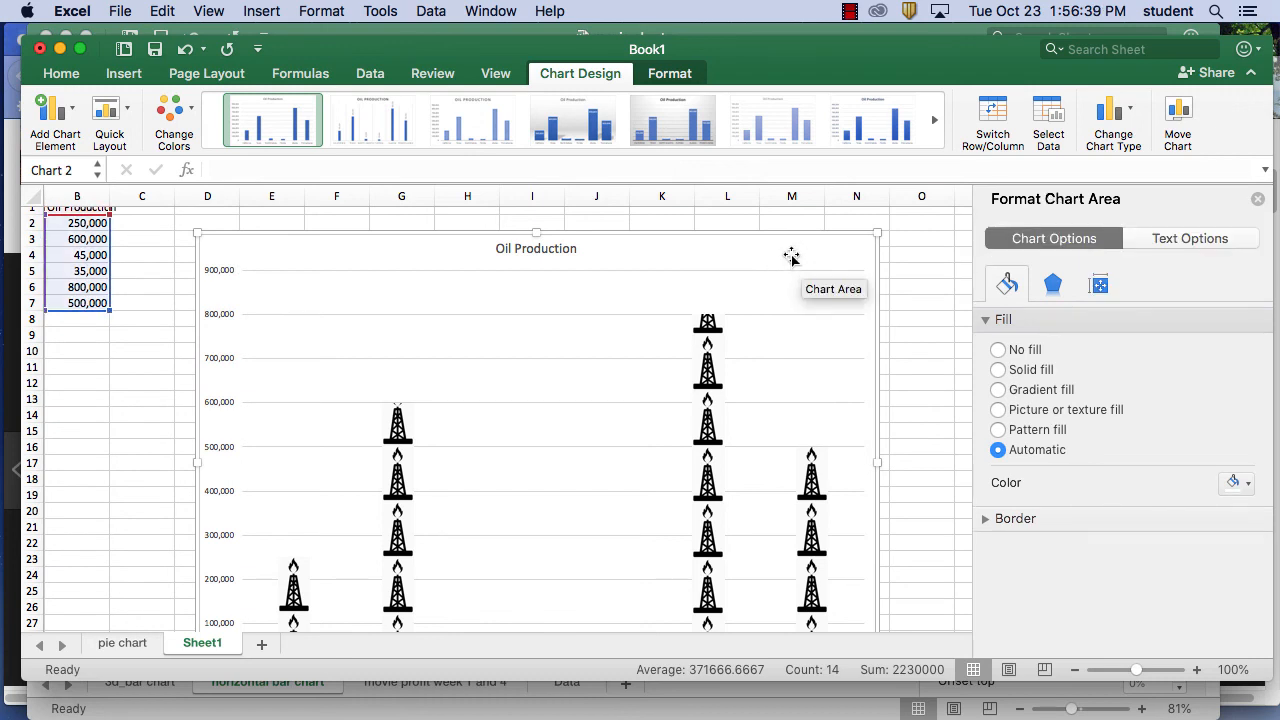
left_click(1048, 415)
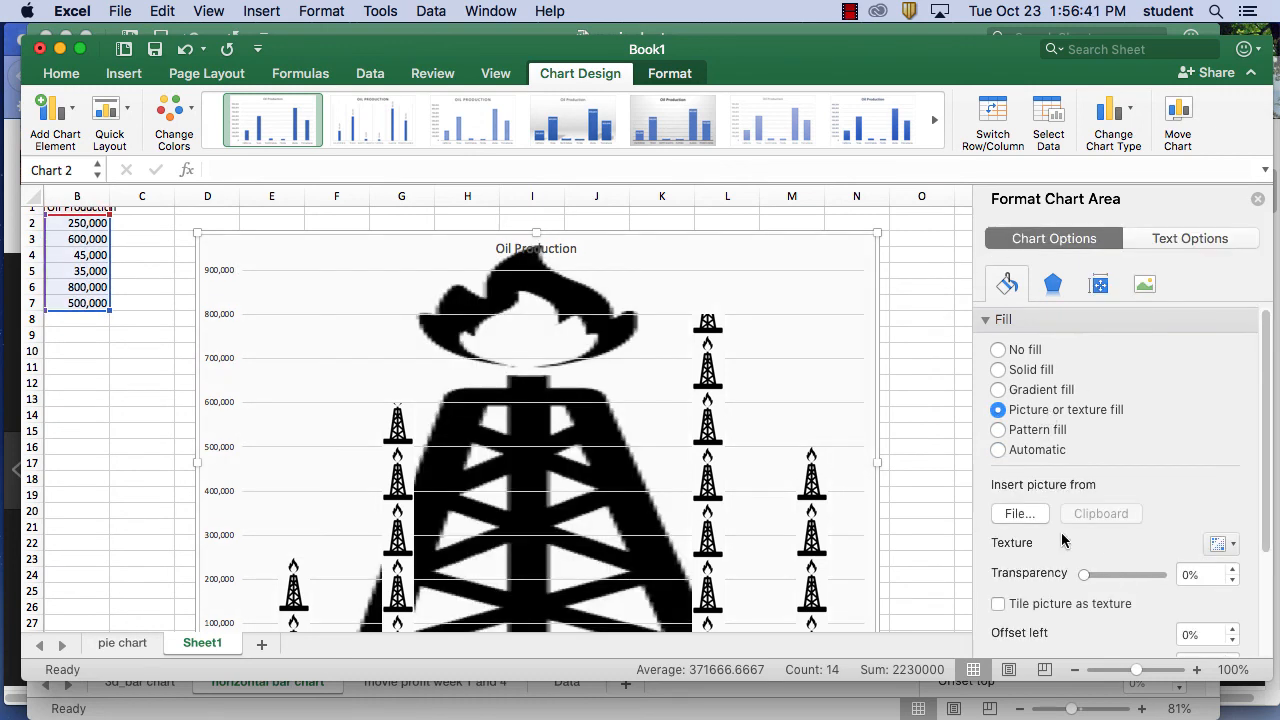
left_click(1028, 514)
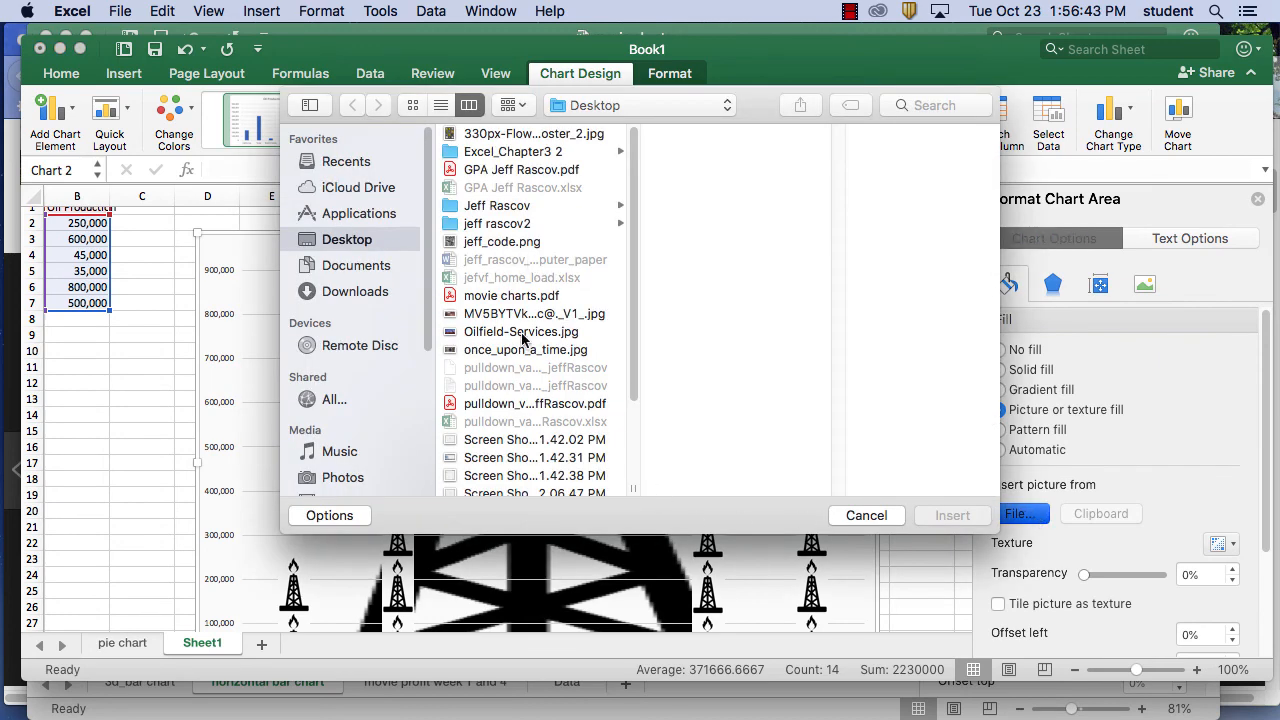
left_click(519, 334)
left_click(952, 515)
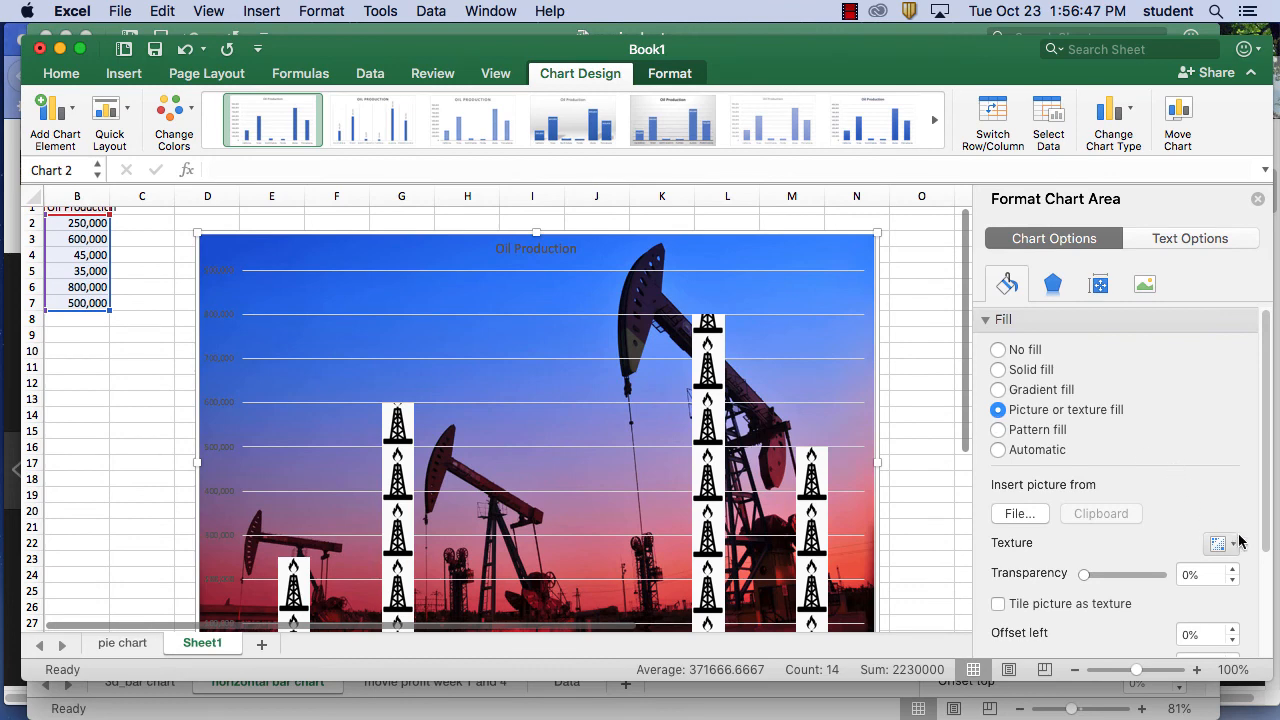
Step: Make the chart area picture 65% transparent and give the plot area a light orange solid fill with 53% transparency
scroll(1220, 540, "down", 3)
left_click_drag(1094, 453, 1133, 451)
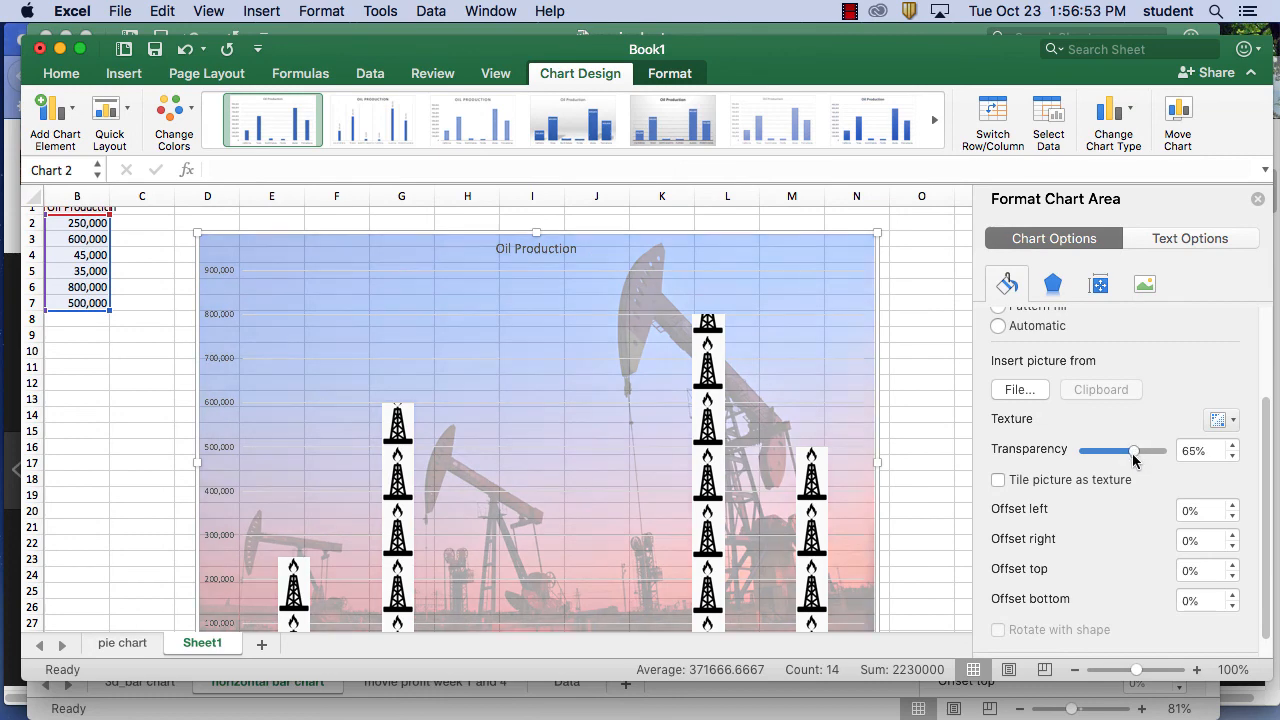
left_click(801, 299)
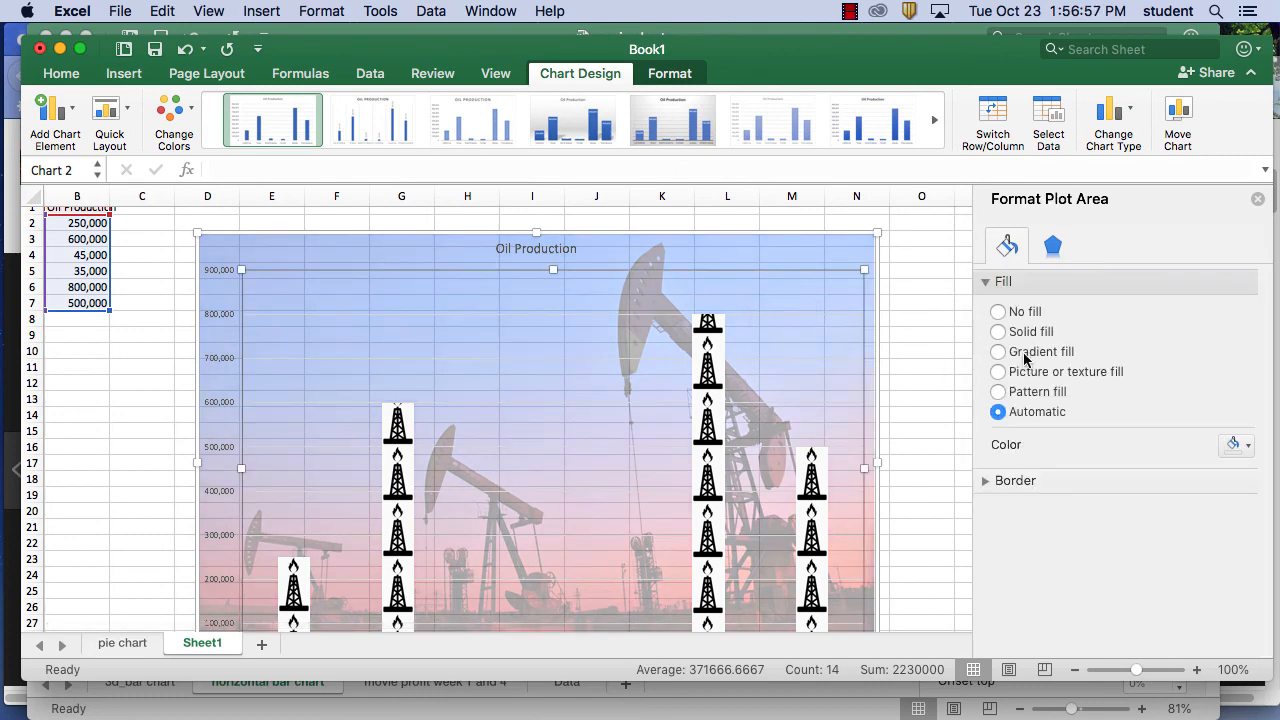
left_click(998, 331)
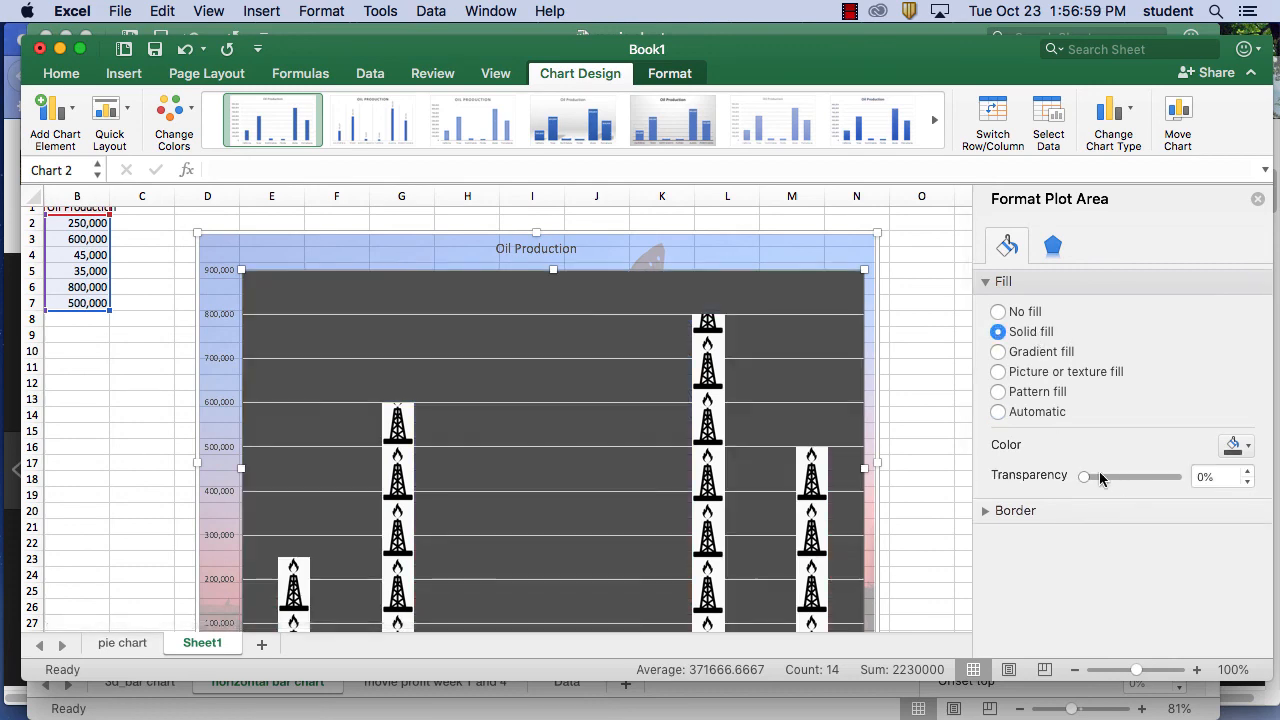
left_click(1257, 455)
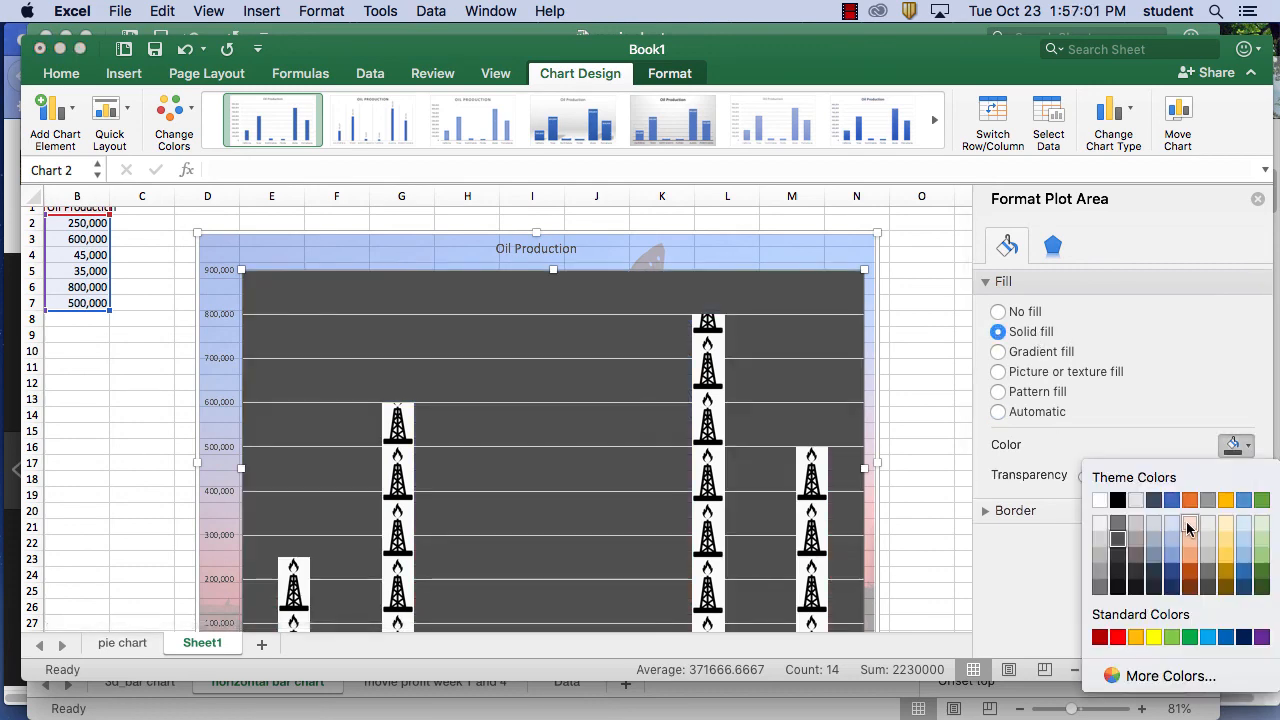
left_click(1184, 530)
left_click_drag(1088, 480, 1128, 479)
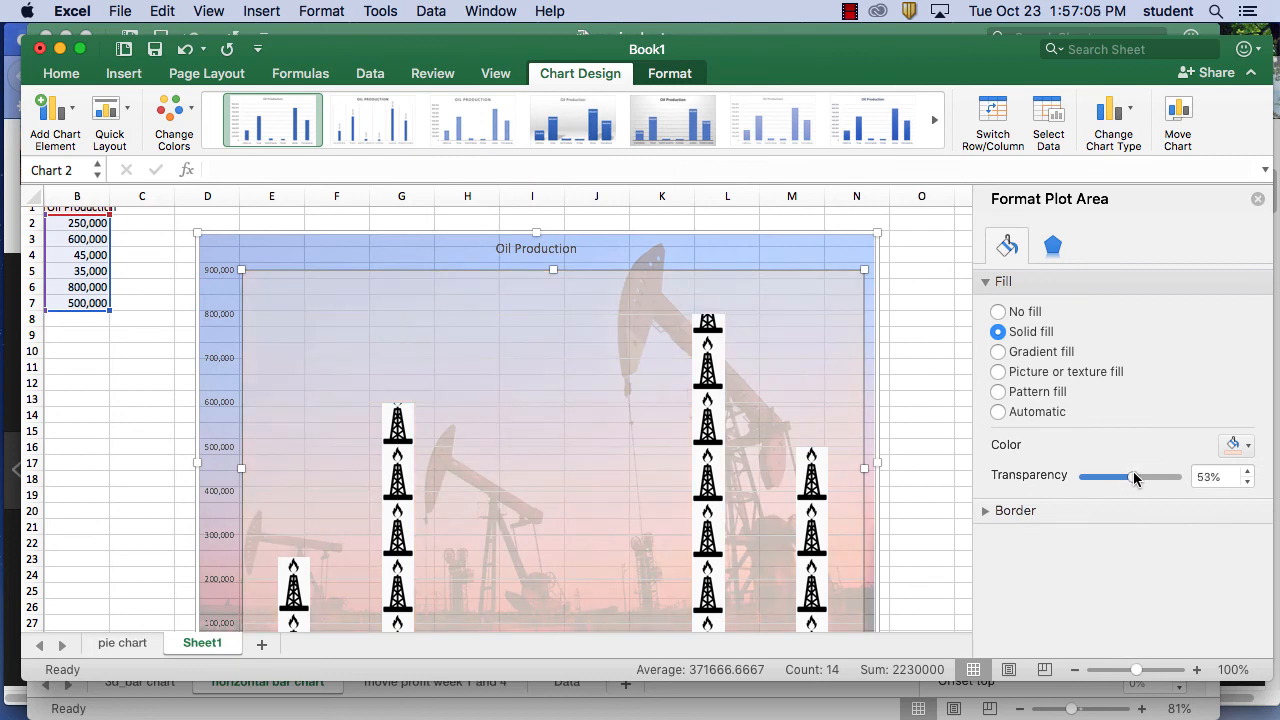
scroll(952, 439, "down", 3)
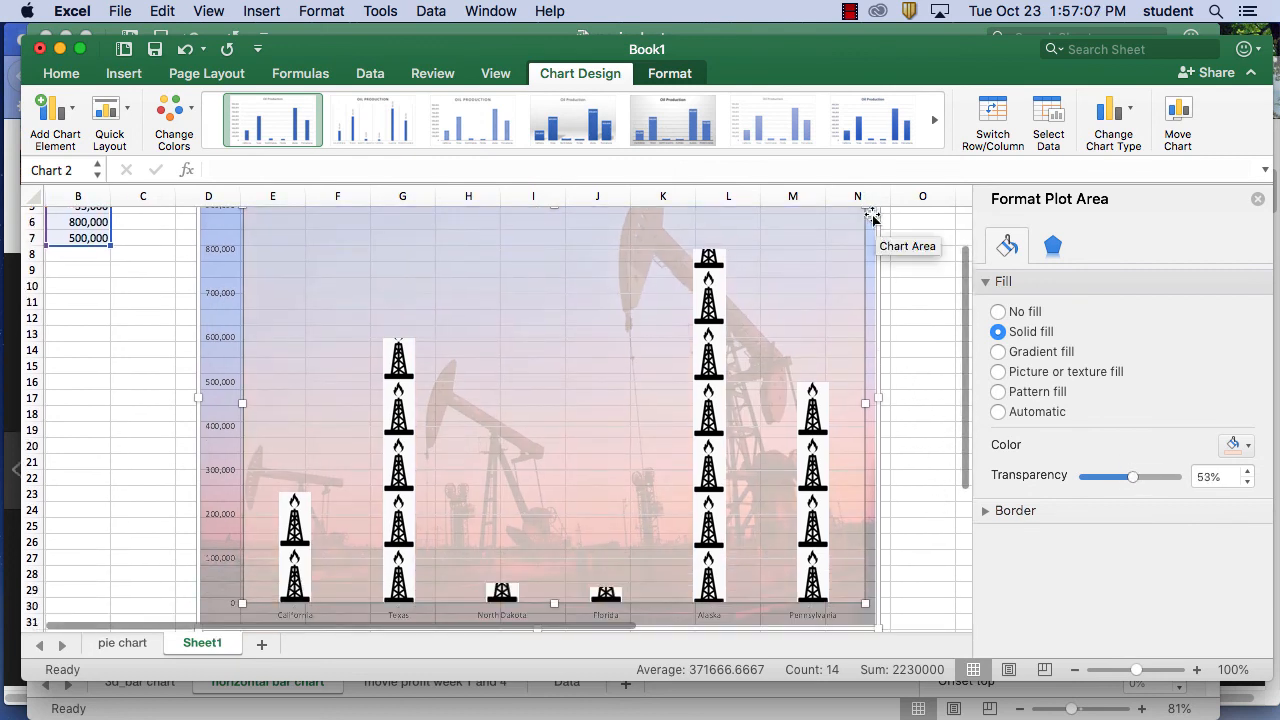
scroll(890, 340, "up", 3)
left_click(845, 262)
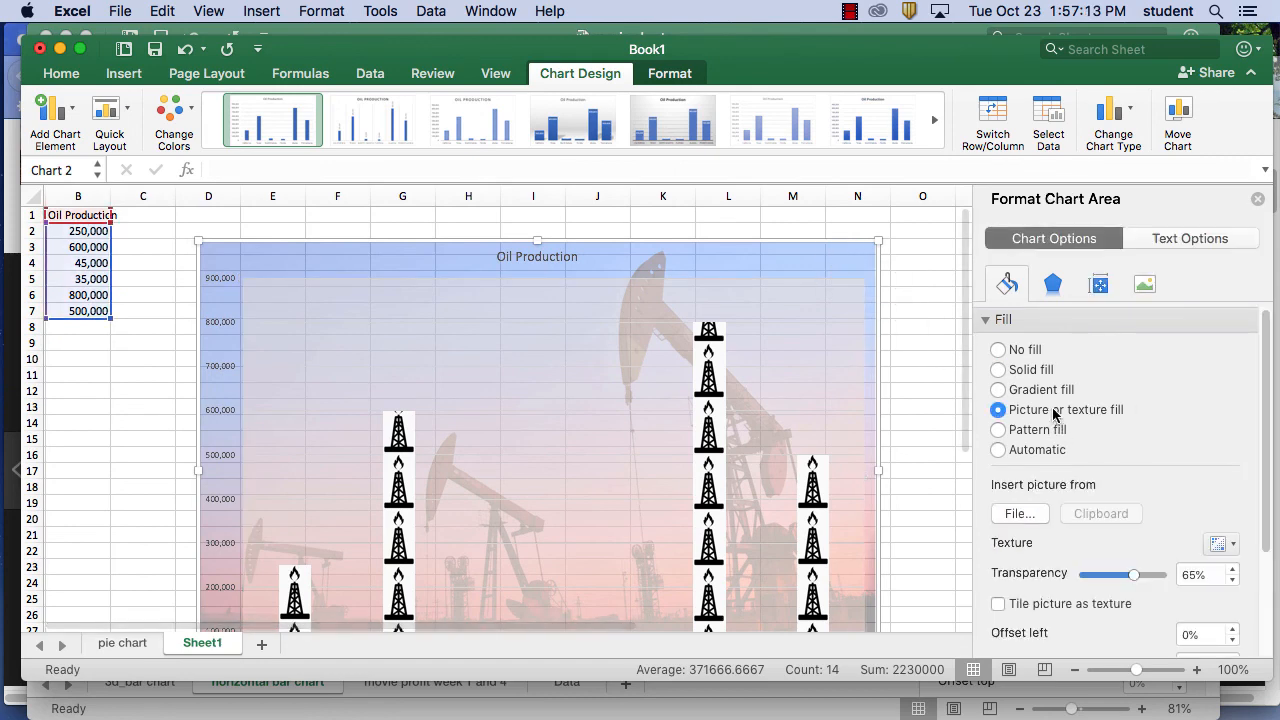
left_click(838, 294)
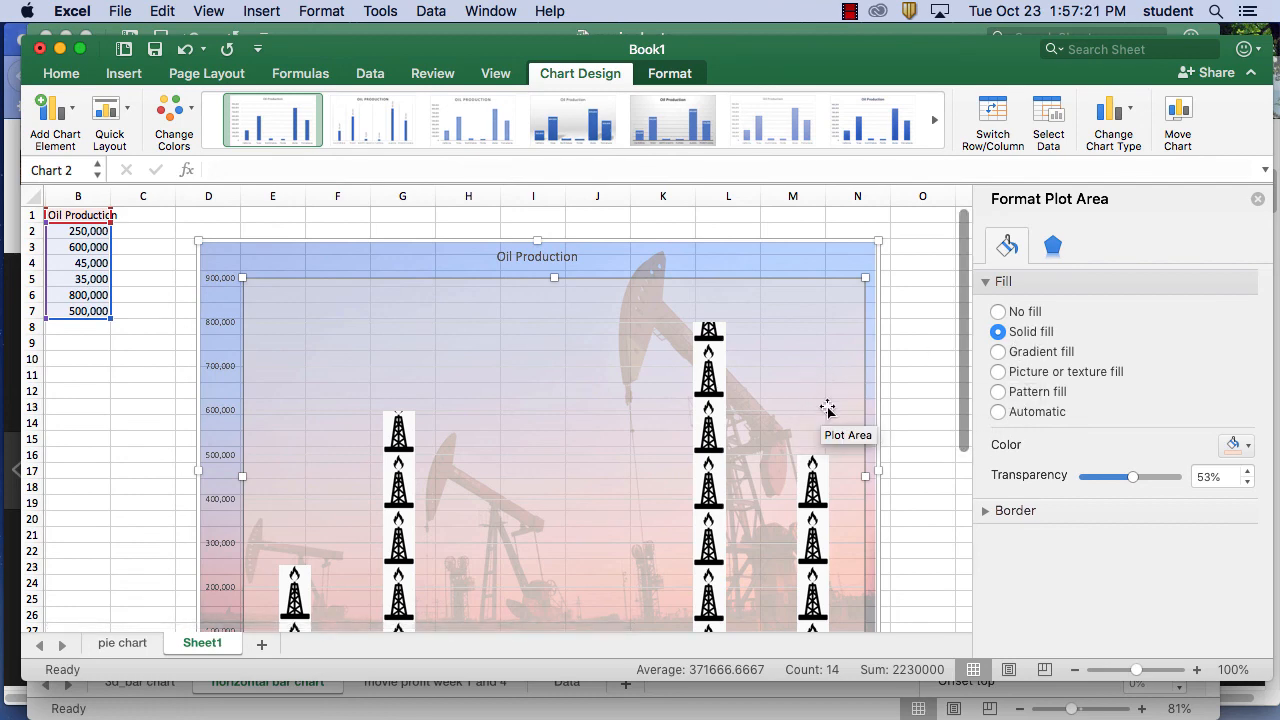
Step: Give the derrick-picture columns of the Oil Production series a solid line border
left_click(705, 362)
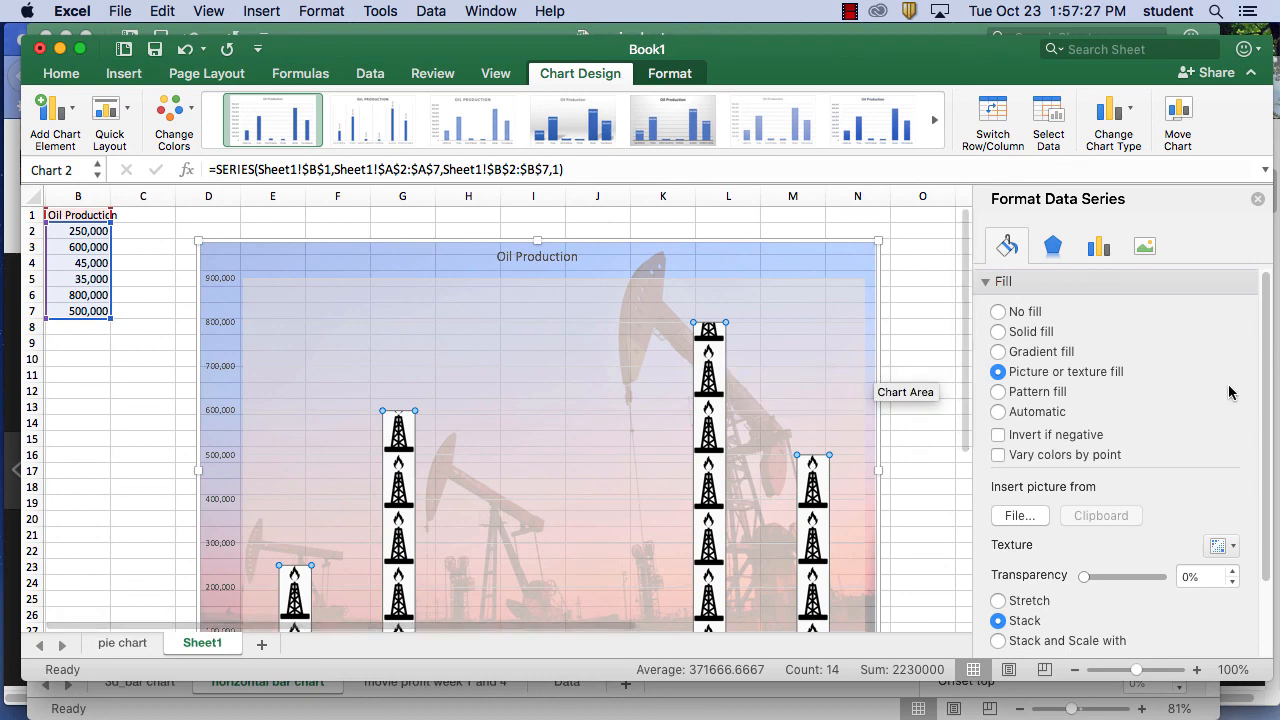
scroll(1265, 380, "down", 3)
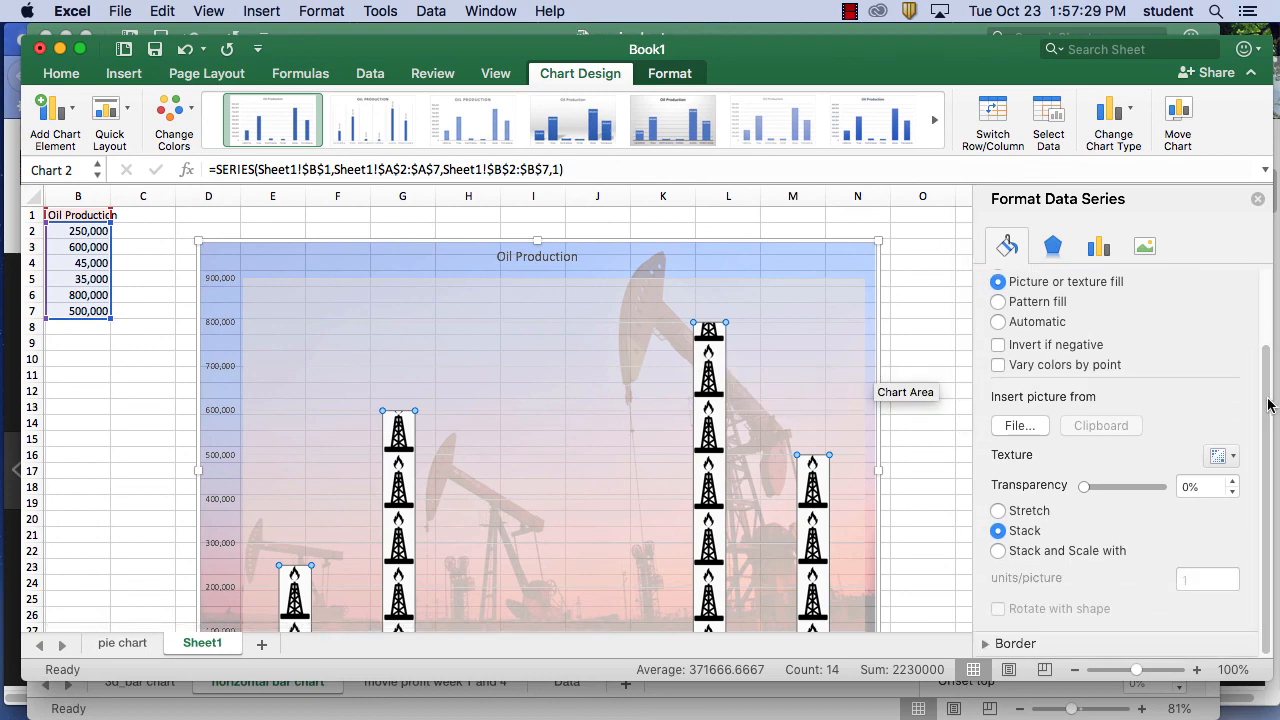
left_click(986, 645)
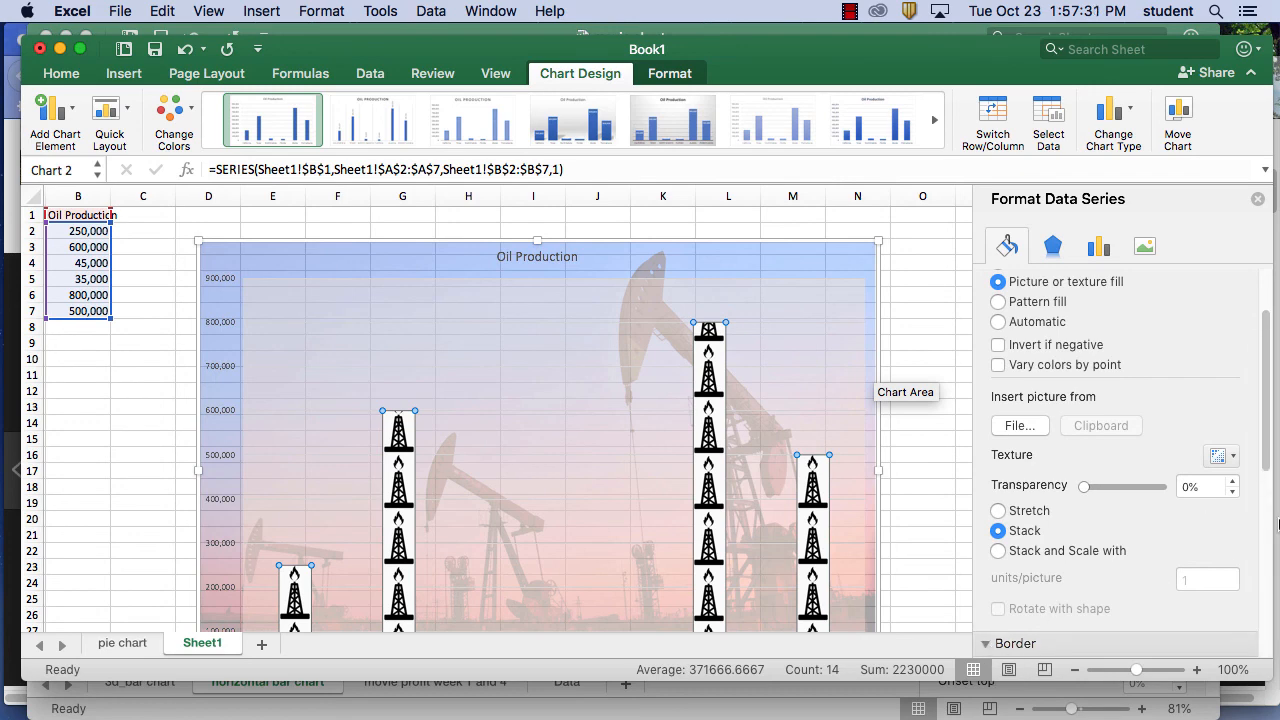
scroll(1265, 430, "down", 5)
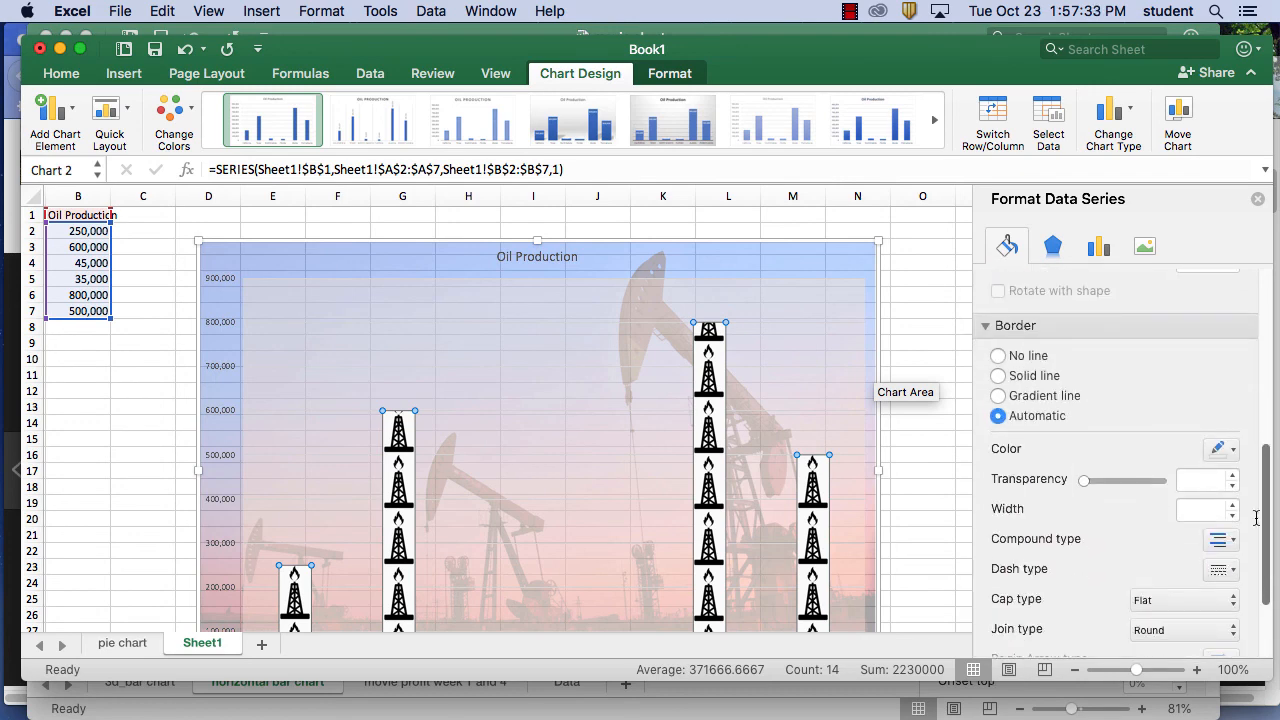
left_click(1037, 362)
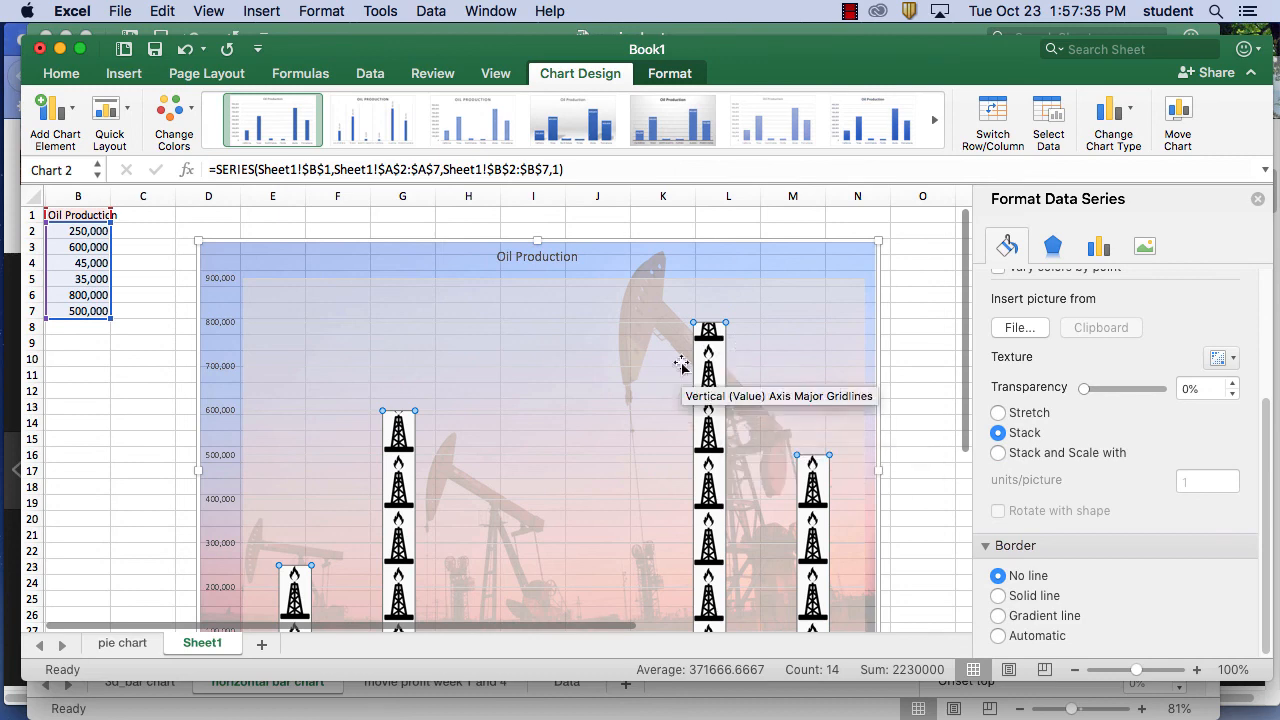
left_click(1045, 598)
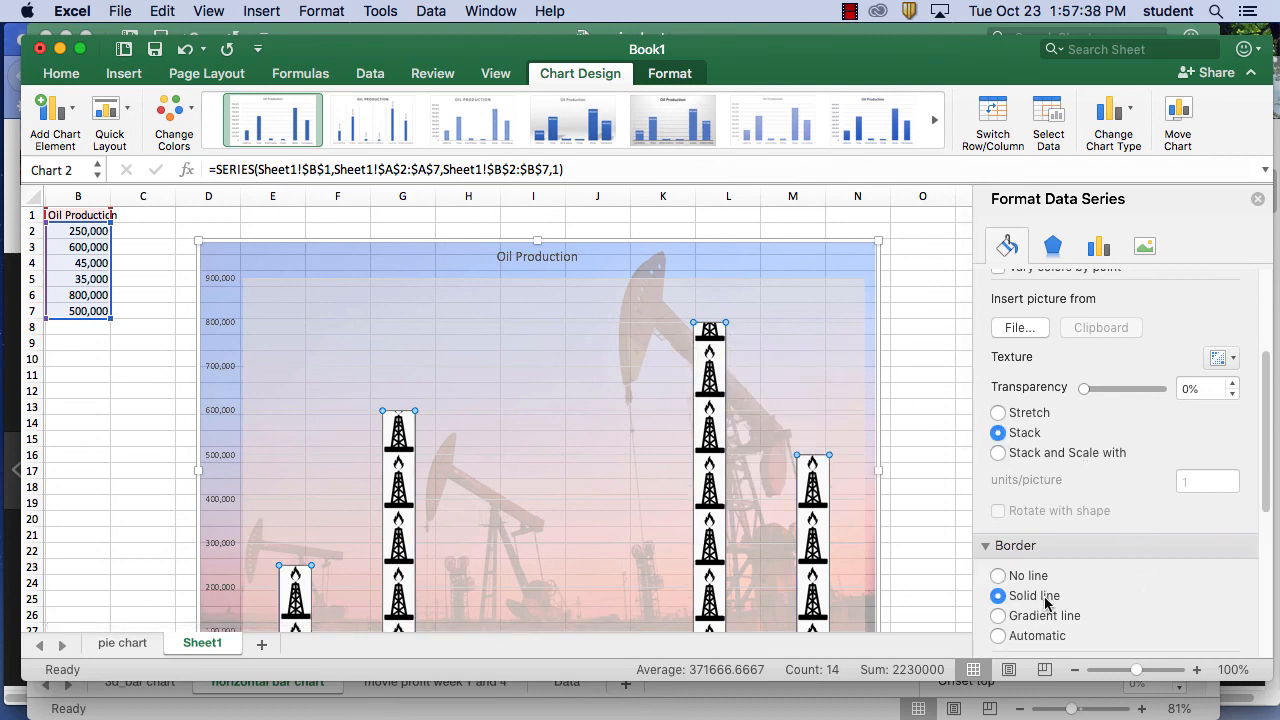
left_click(931, 411)
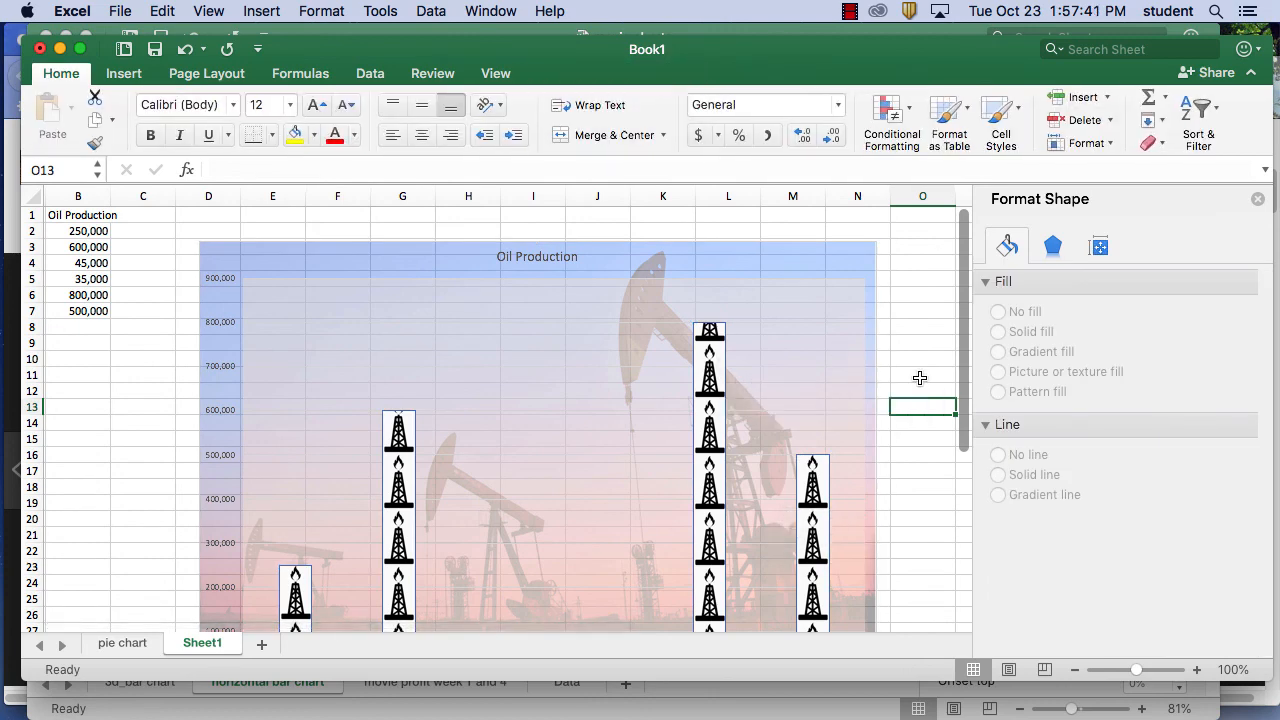
Step: Zoom the sheet out to 74% and move the column chart so it spans about columns F to P
left_click_drag(1135, 670, 1117, 673)
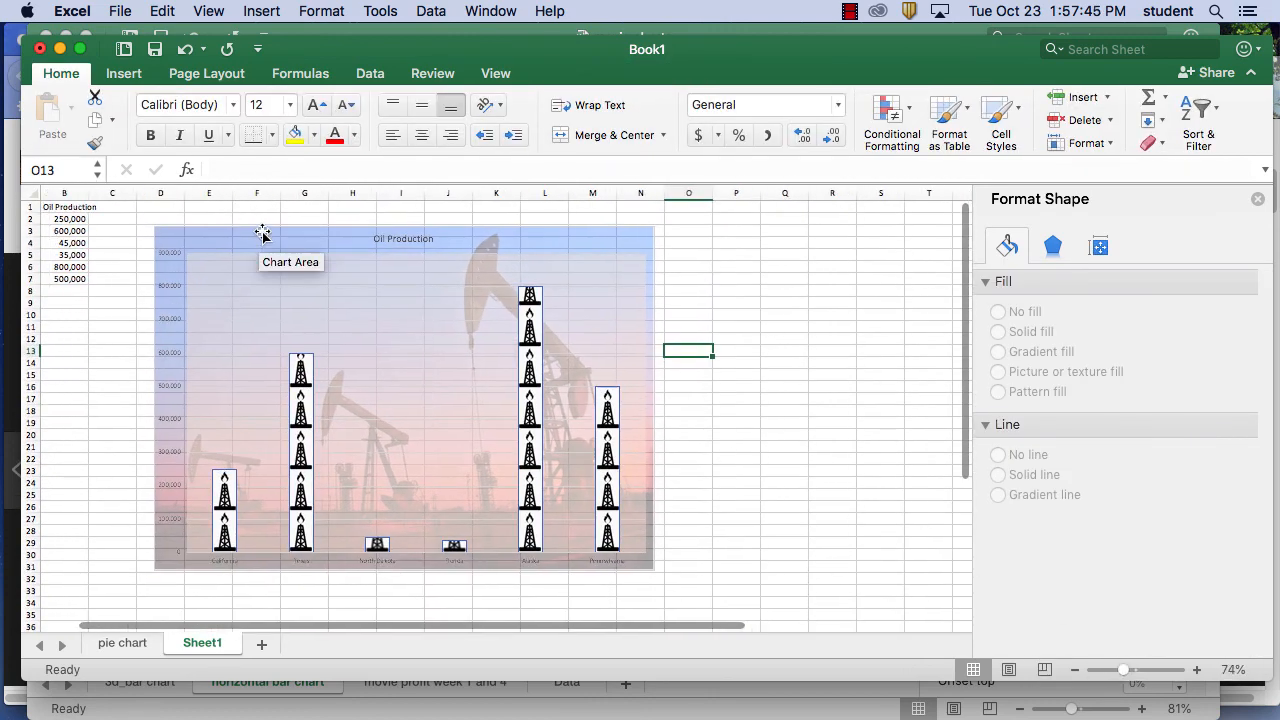
left_click_drag(263, 234, 390, 234)
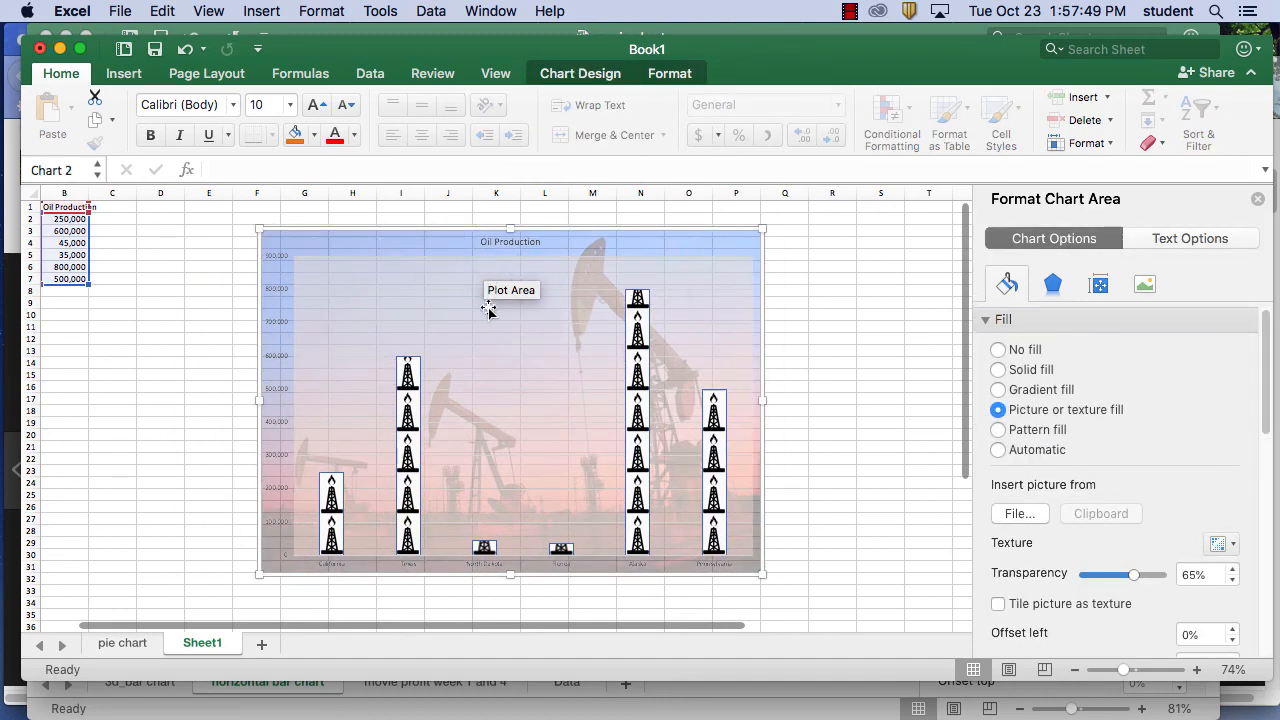
left_click(831, 315)
left_click(734, 275)
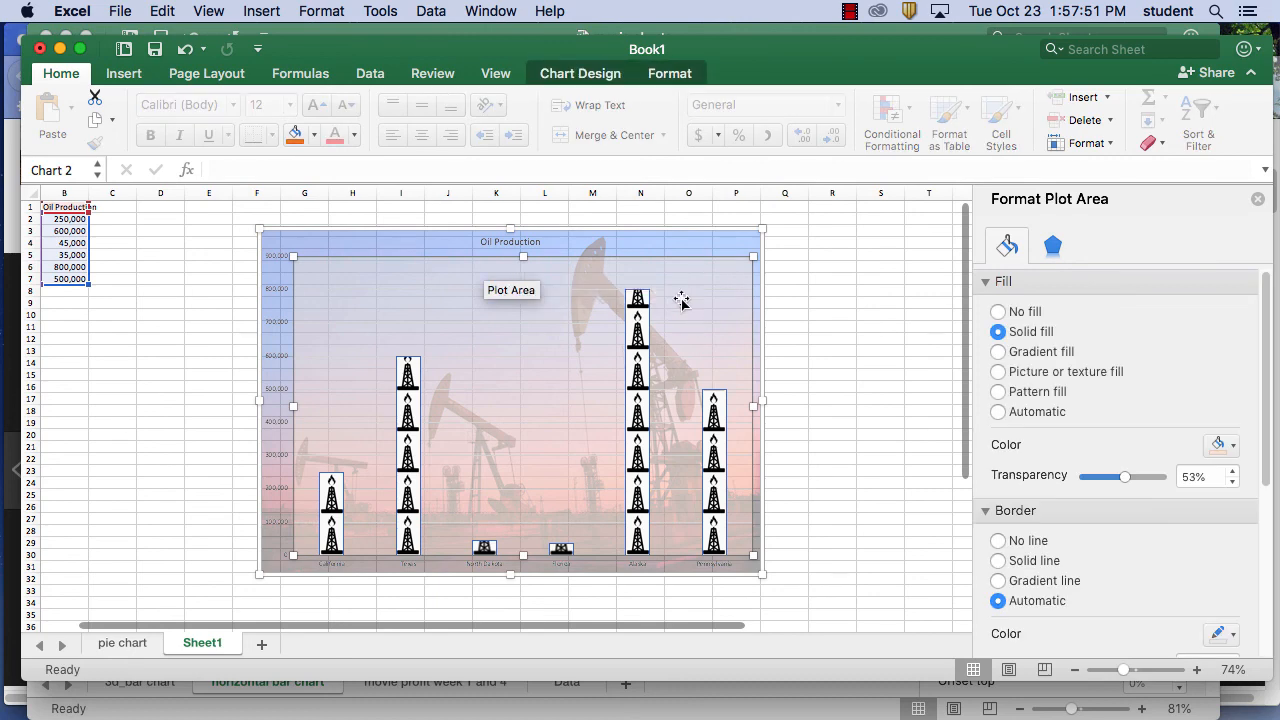
left_click(640, 382)
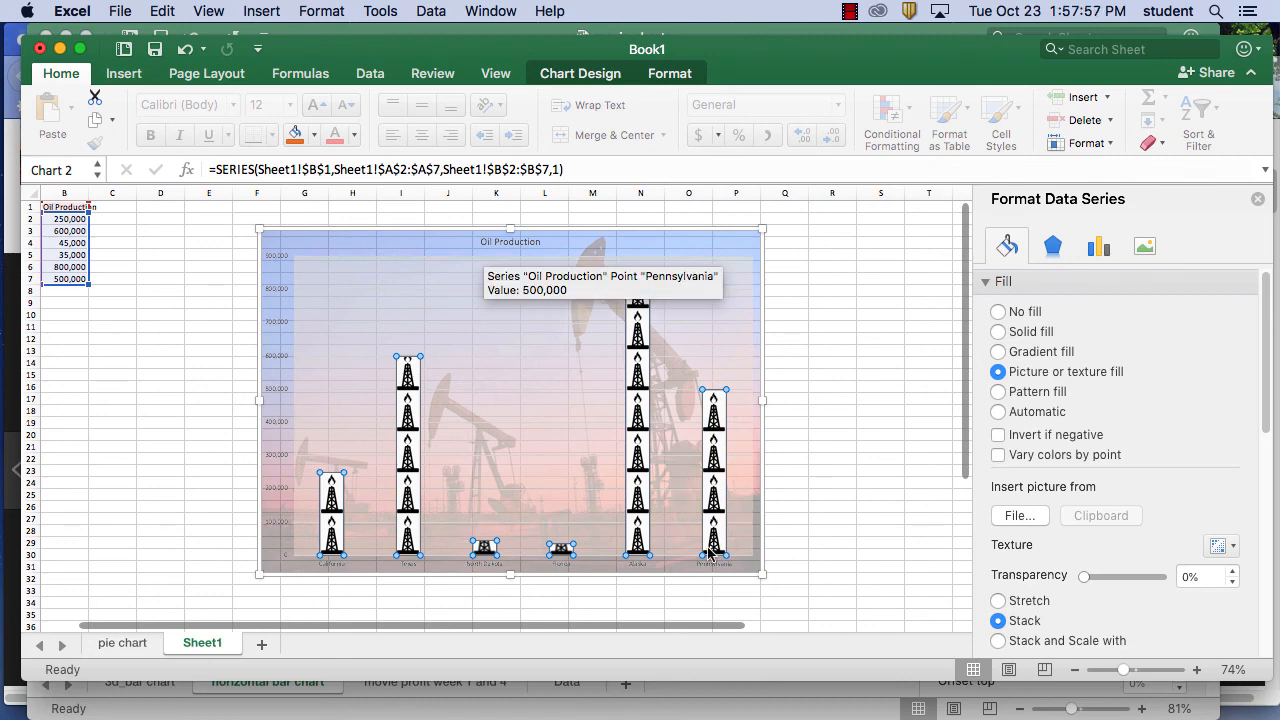
left_click(875, 351)
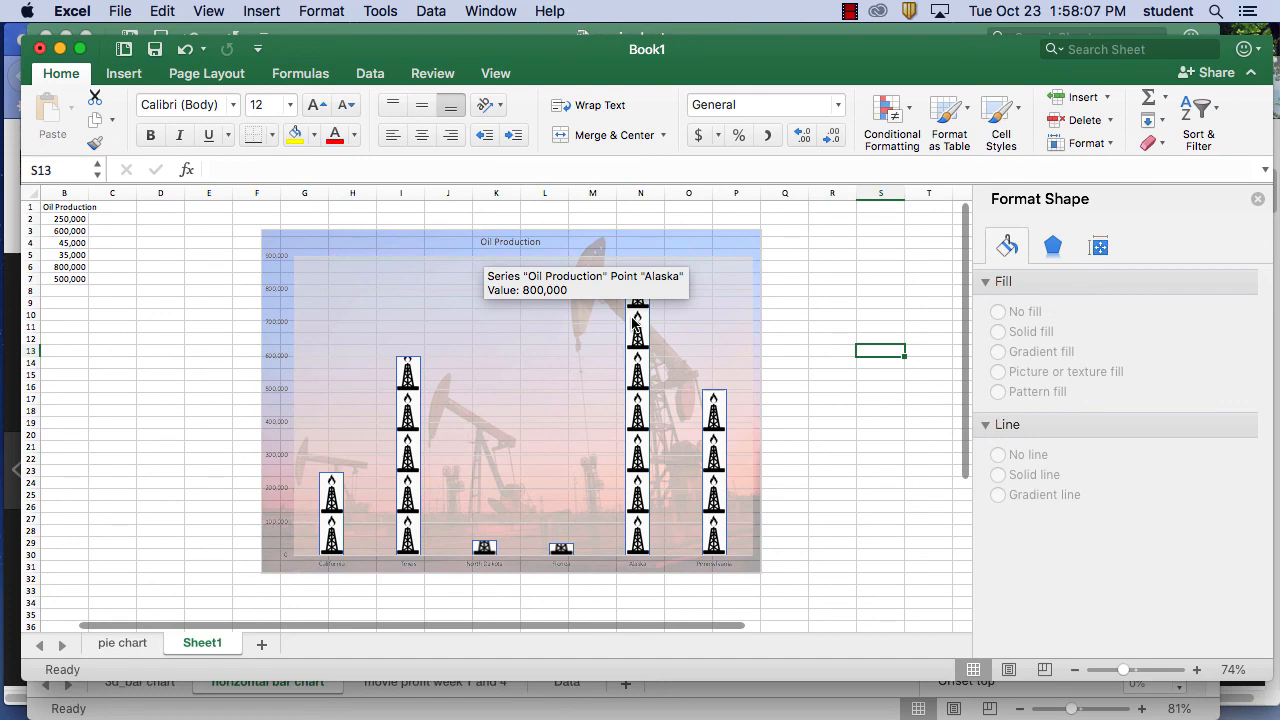
Step: Move the column chart from Sheet1 to a new sheet of its own named Chart2
left_click(732, 248)
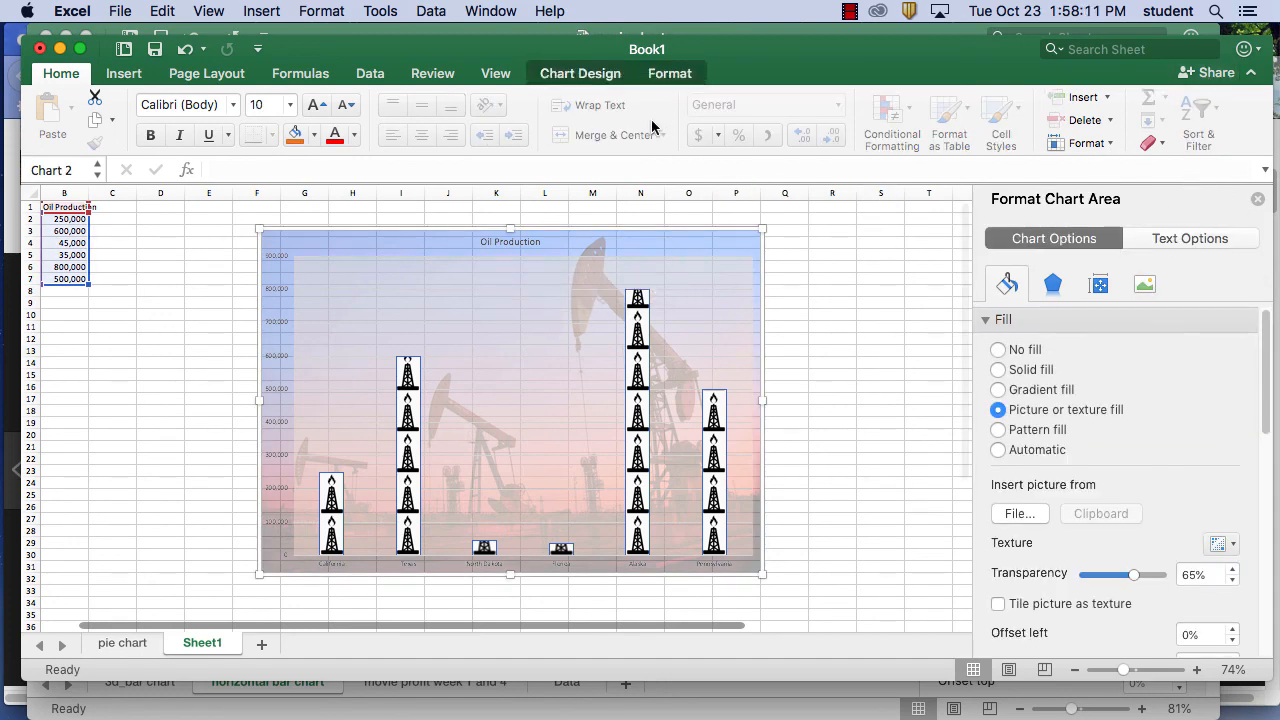
left_click(122, 74)
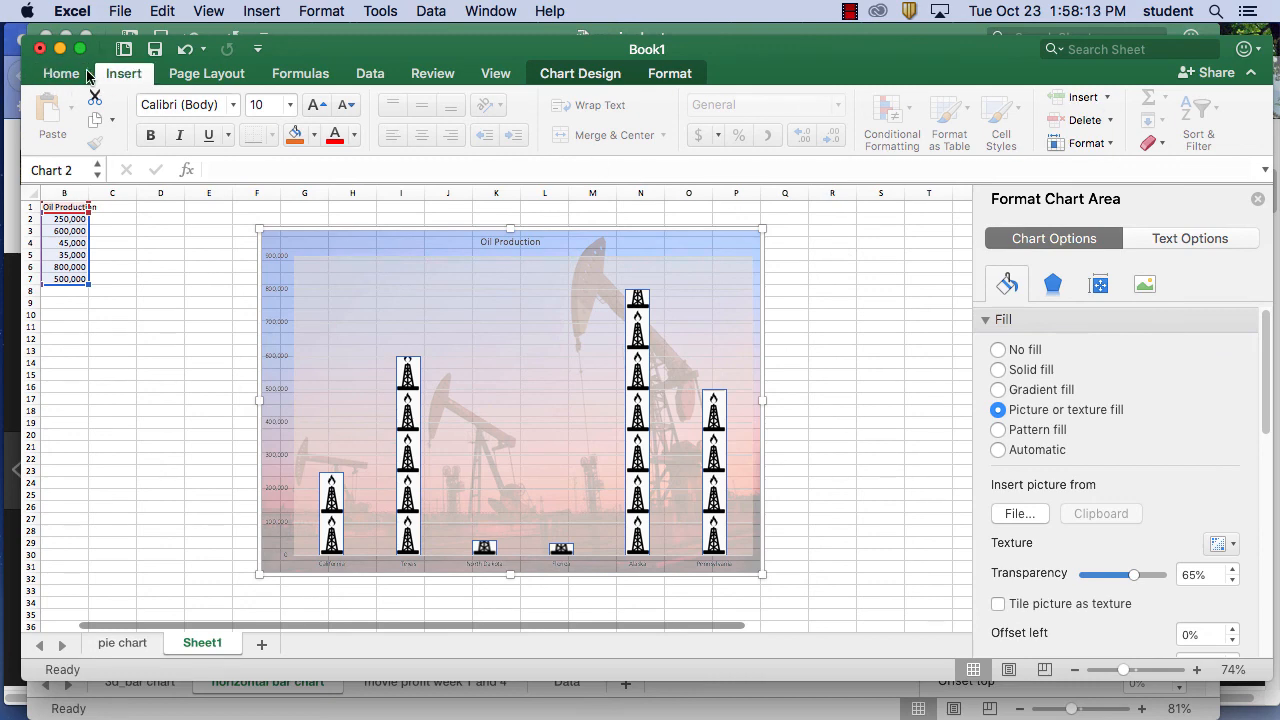
left_click(62, 75)
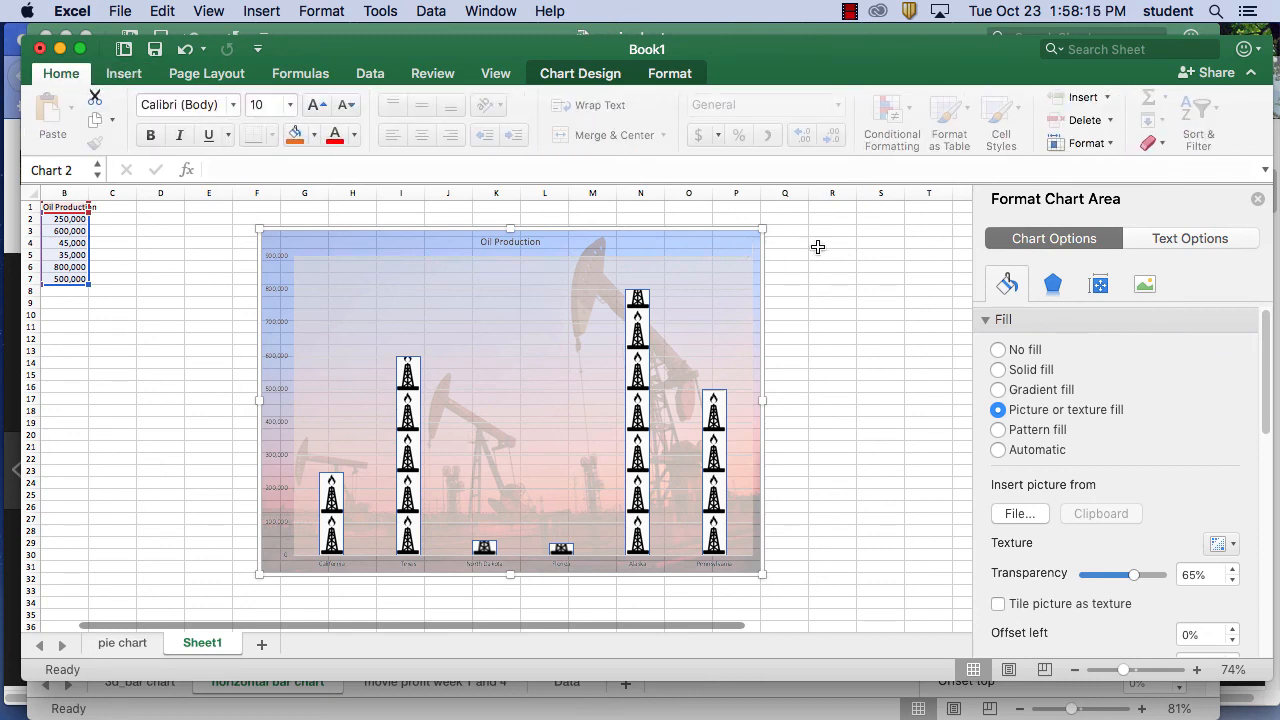
left_click(206, 74)
left_click(123, 74)
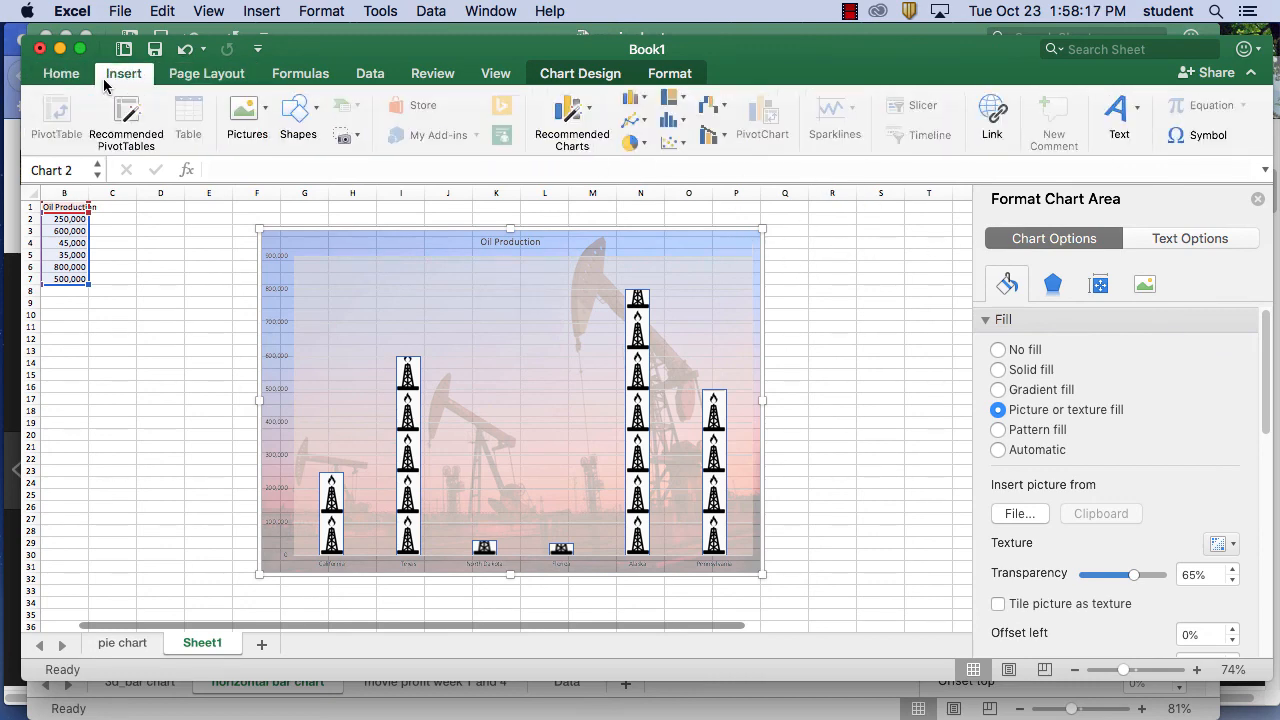
left_click(60, 75)
left_click(600, 78)
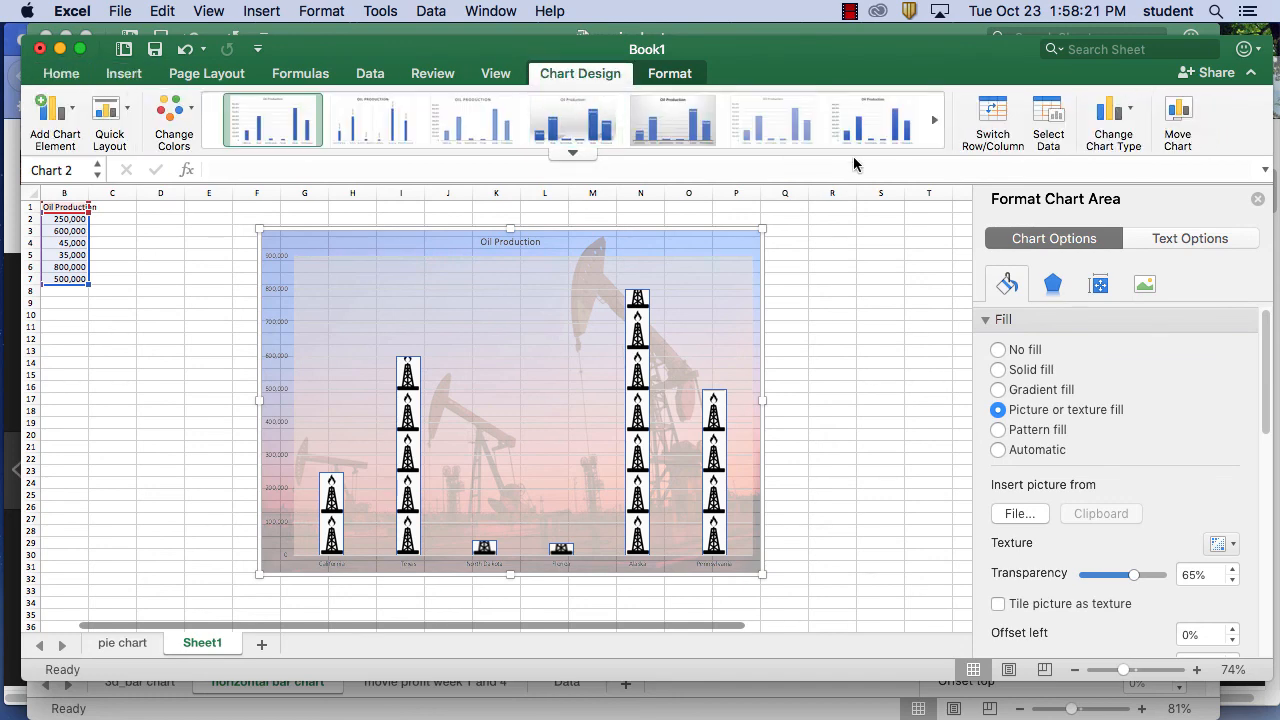
left_click(1180, 114)
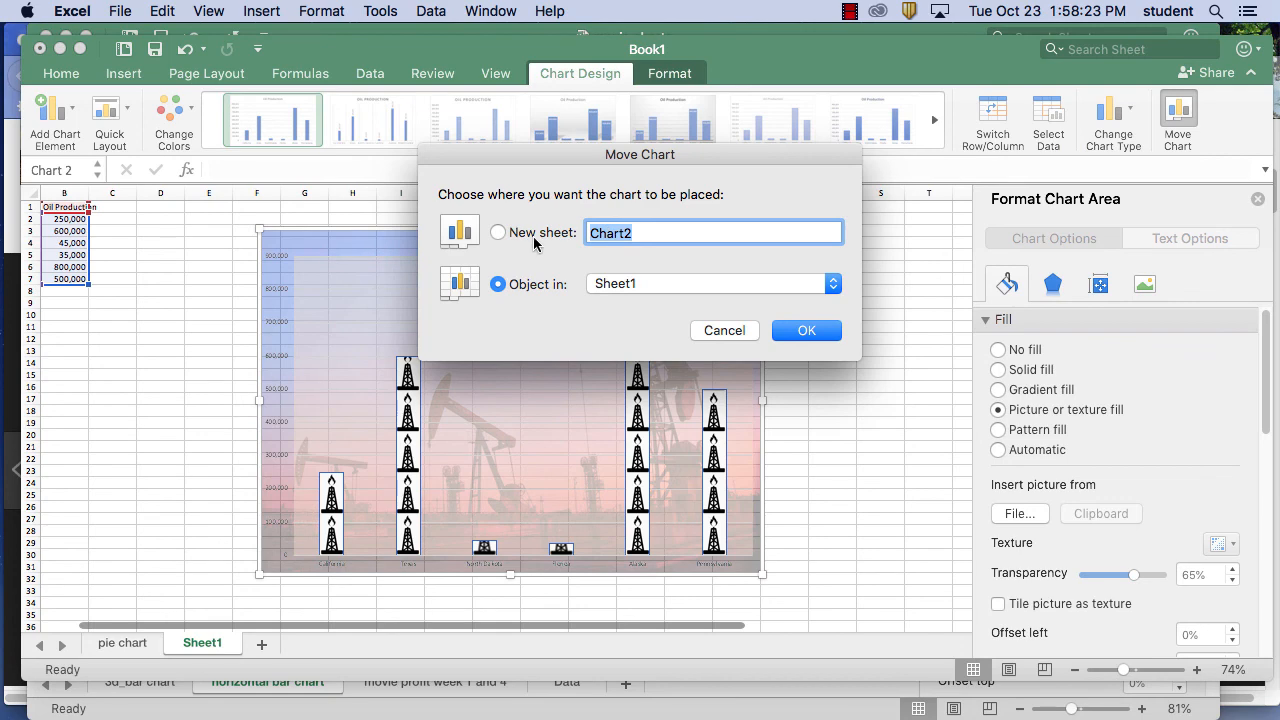
left_click(535, 240)
left_click(806, 330)
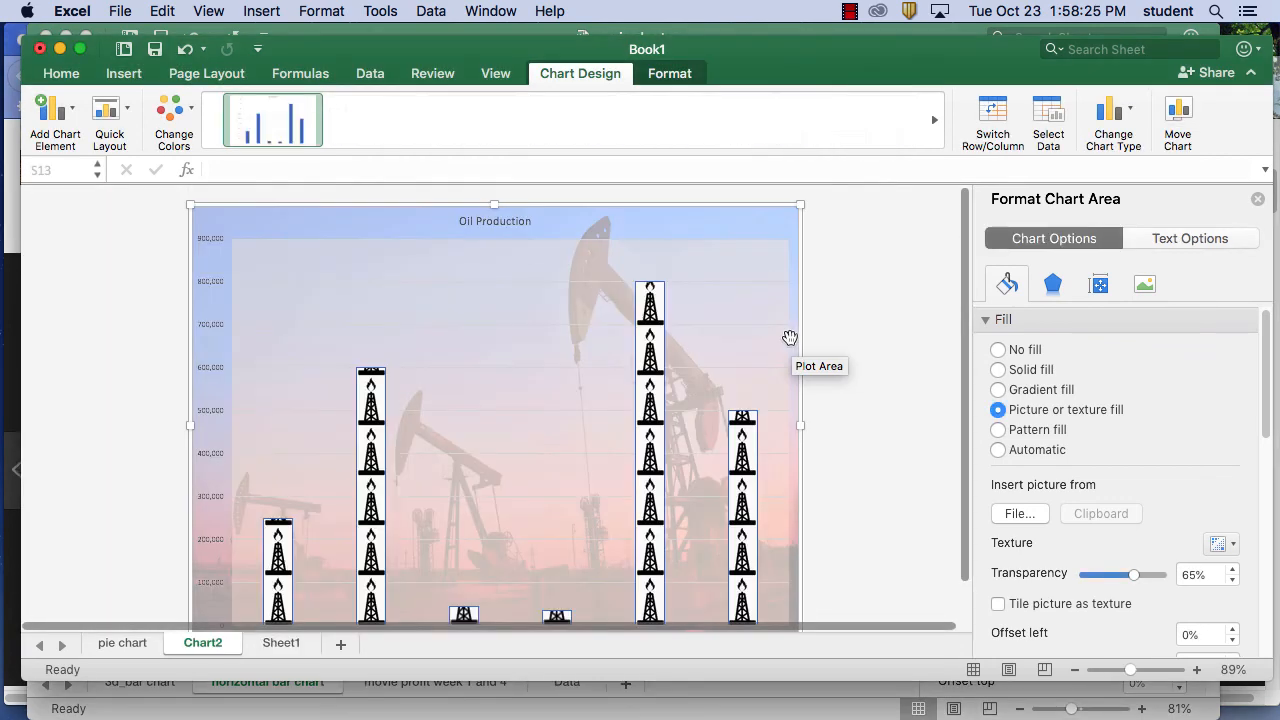
type("great ")
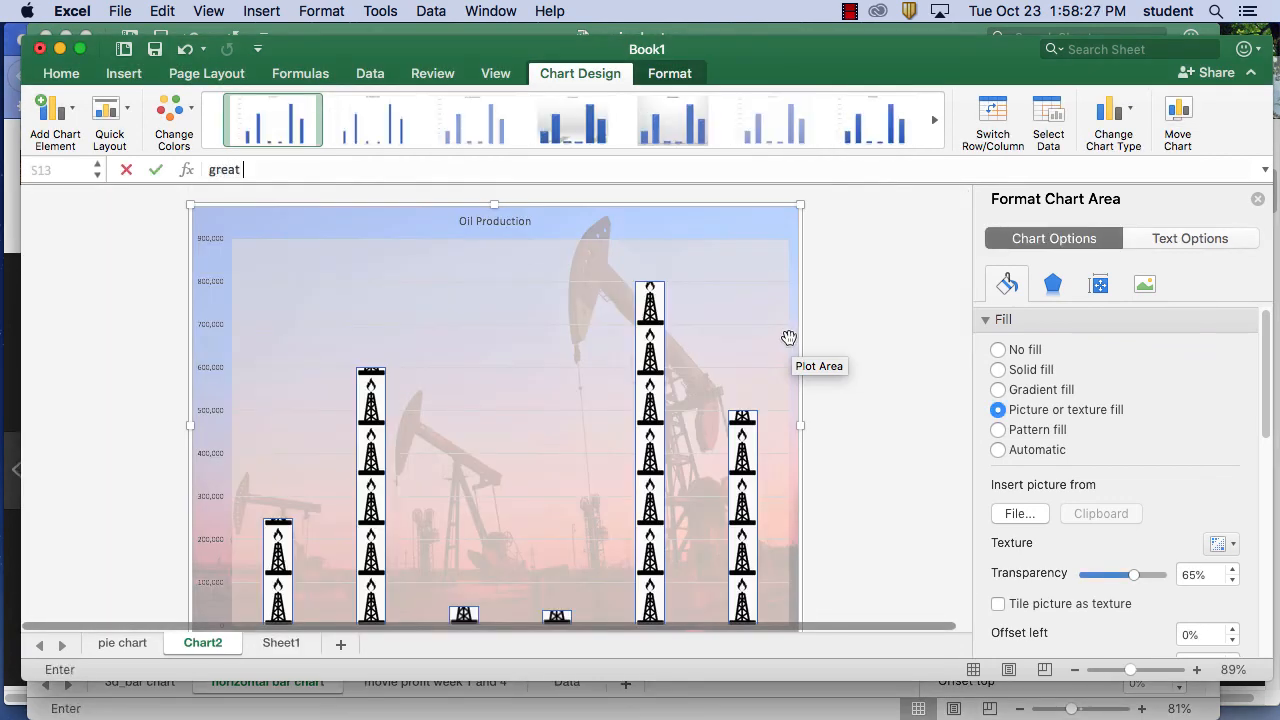
type("il bar chart")
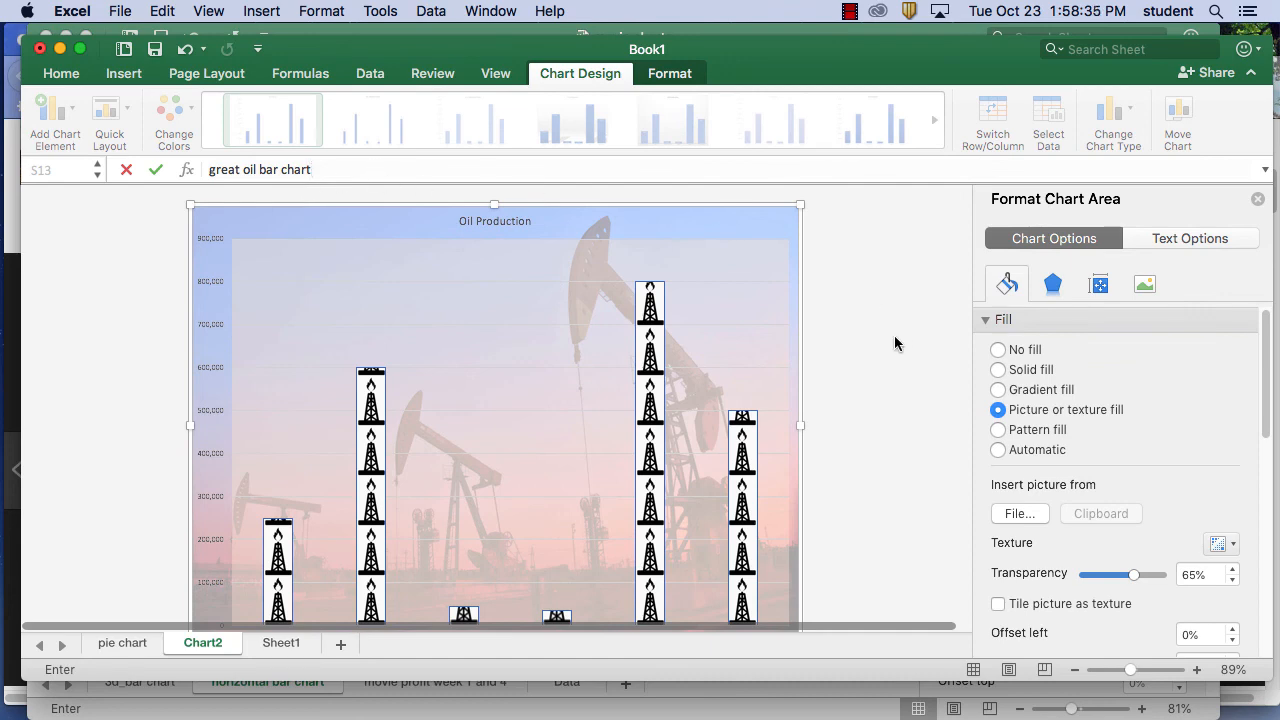
scroll(980, 566, "down", 5)
scroll(984, 558, "up", 5)
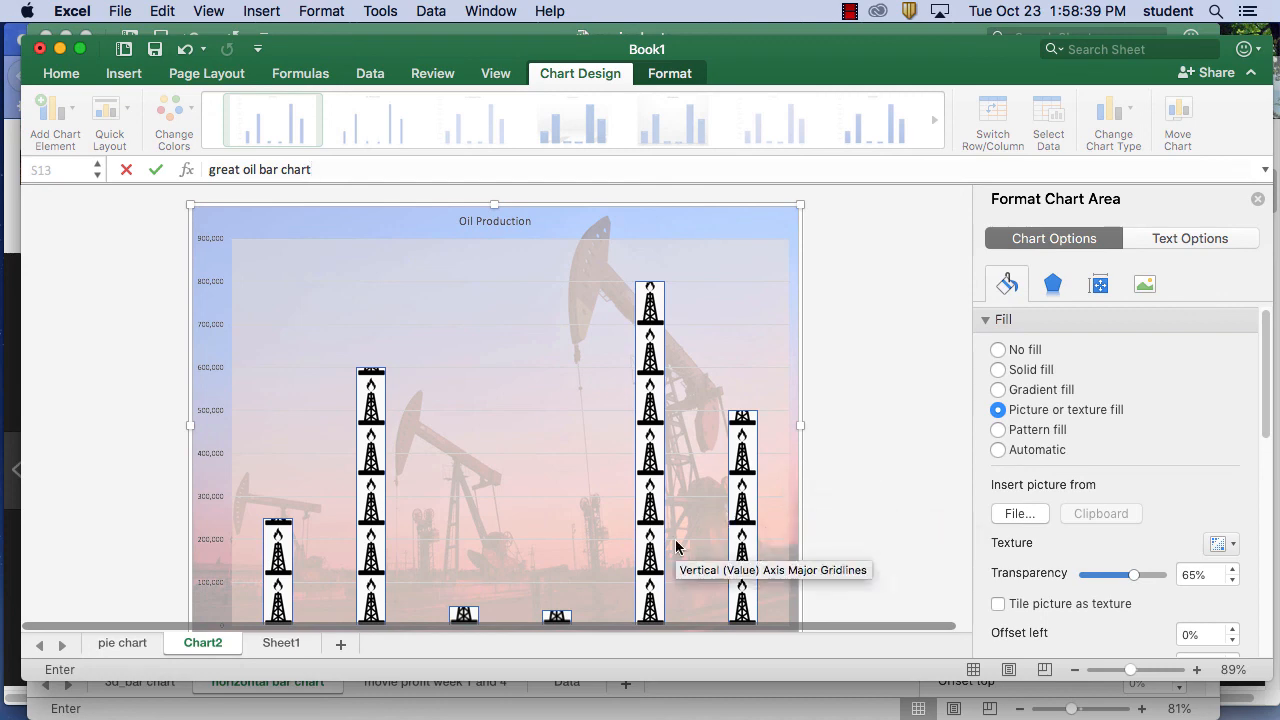
left_click(283, 643)
Step: Rename the Chart2 sheet as oil chart
left_click(203, 643)
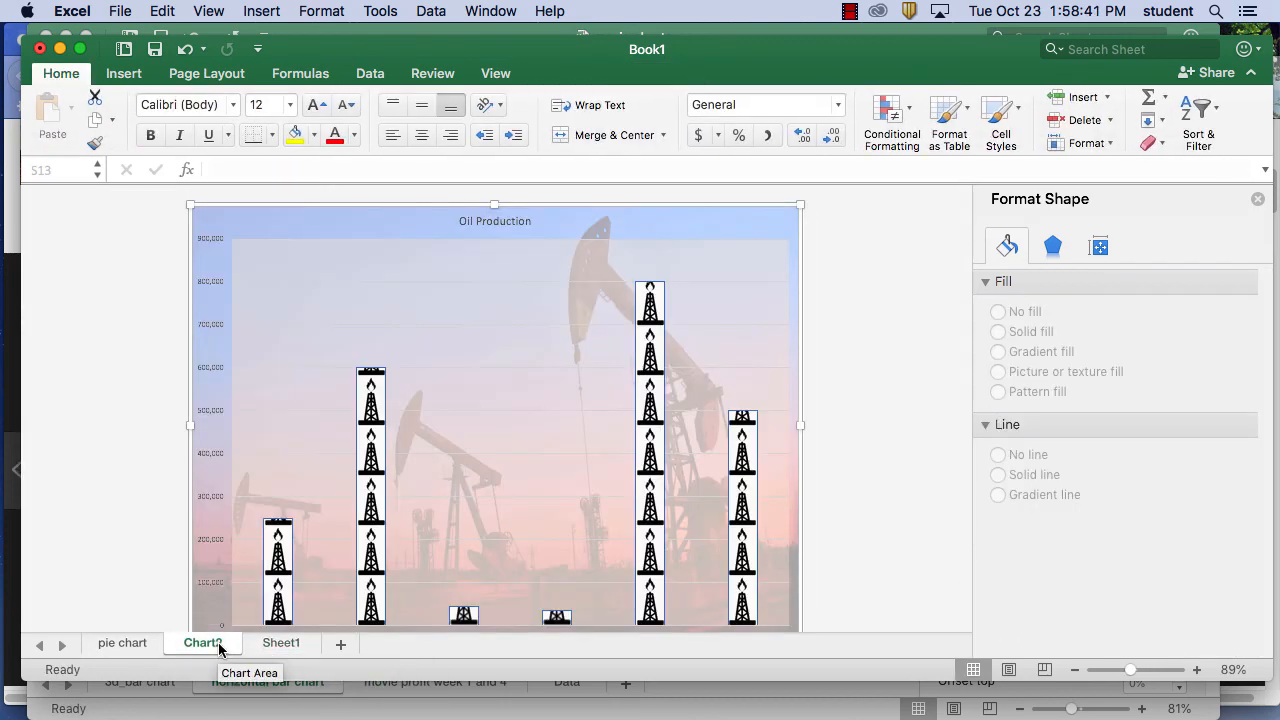
double_click(225, 647)
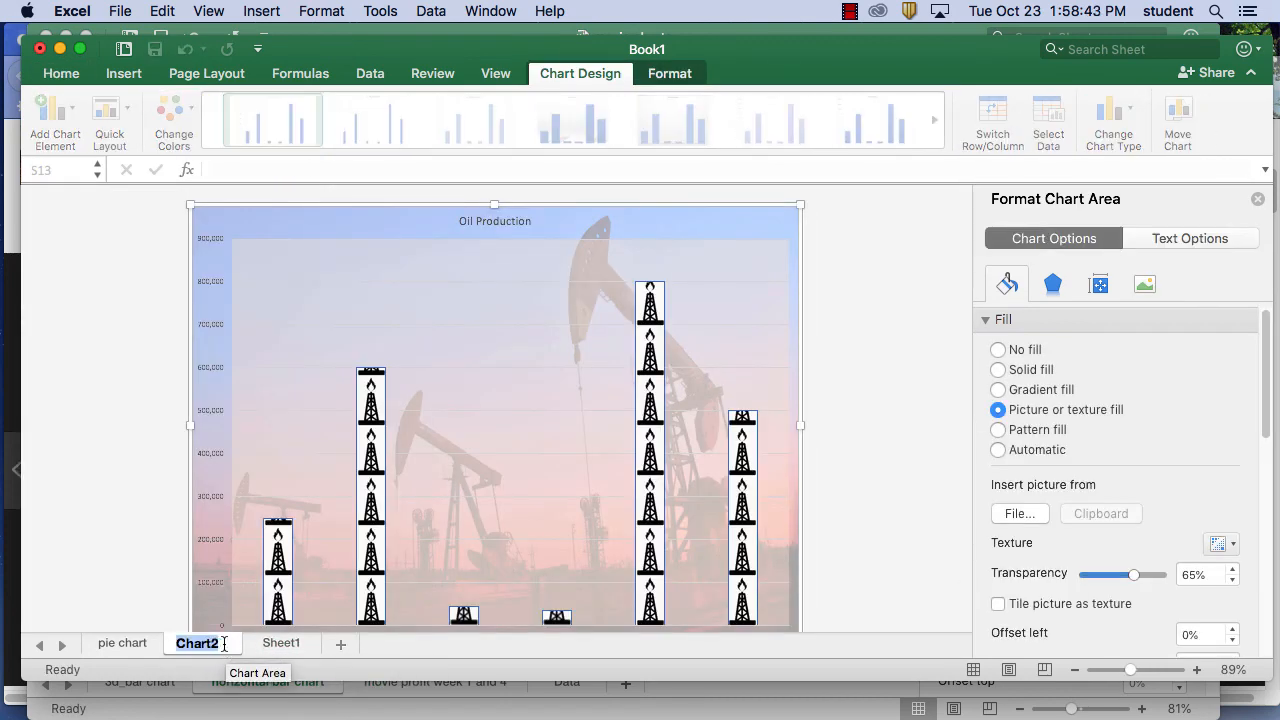
type("oil chart")
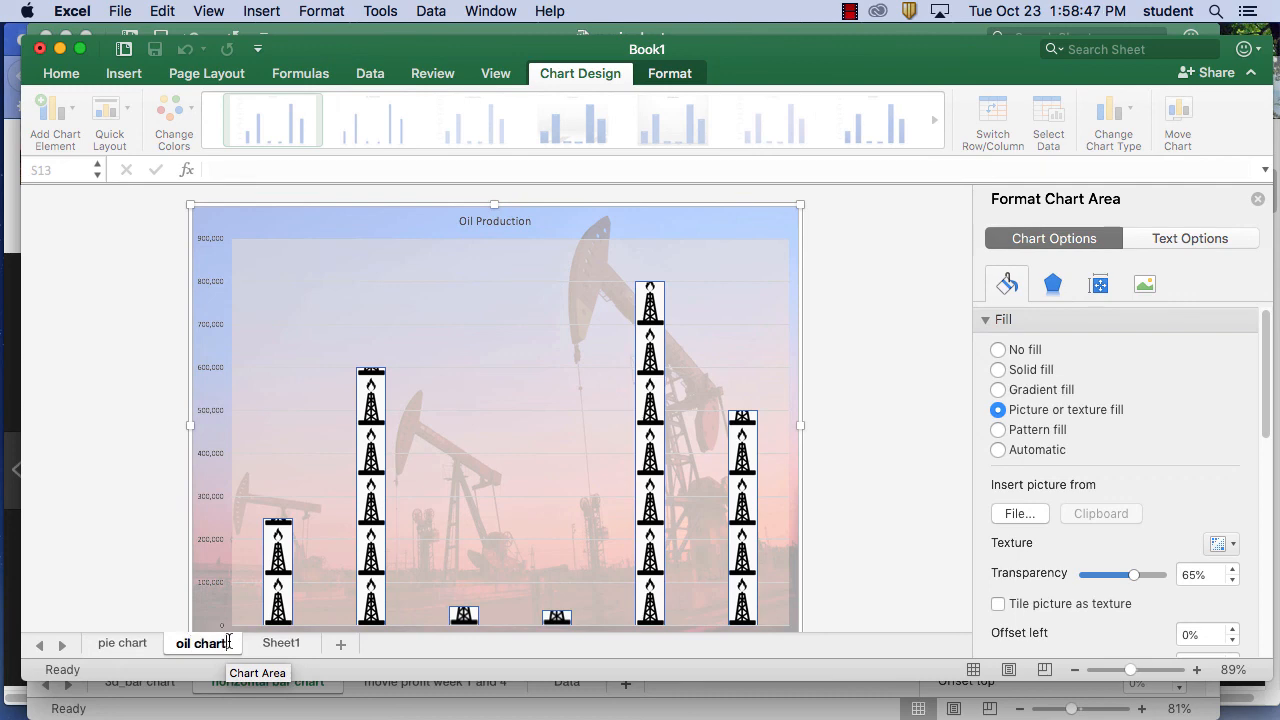
key("Return")
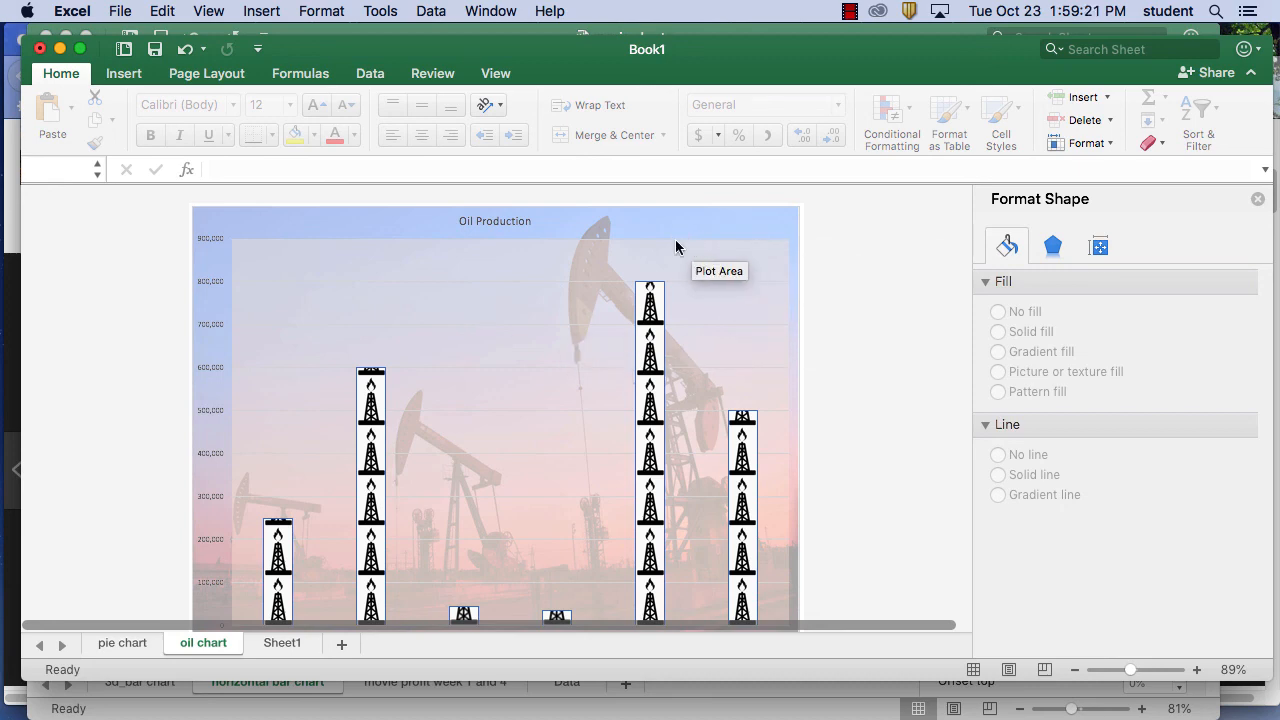
Step: Save only the oil chart sheet to the Desktop as a PDF named oil chart
left_click(118, 10)
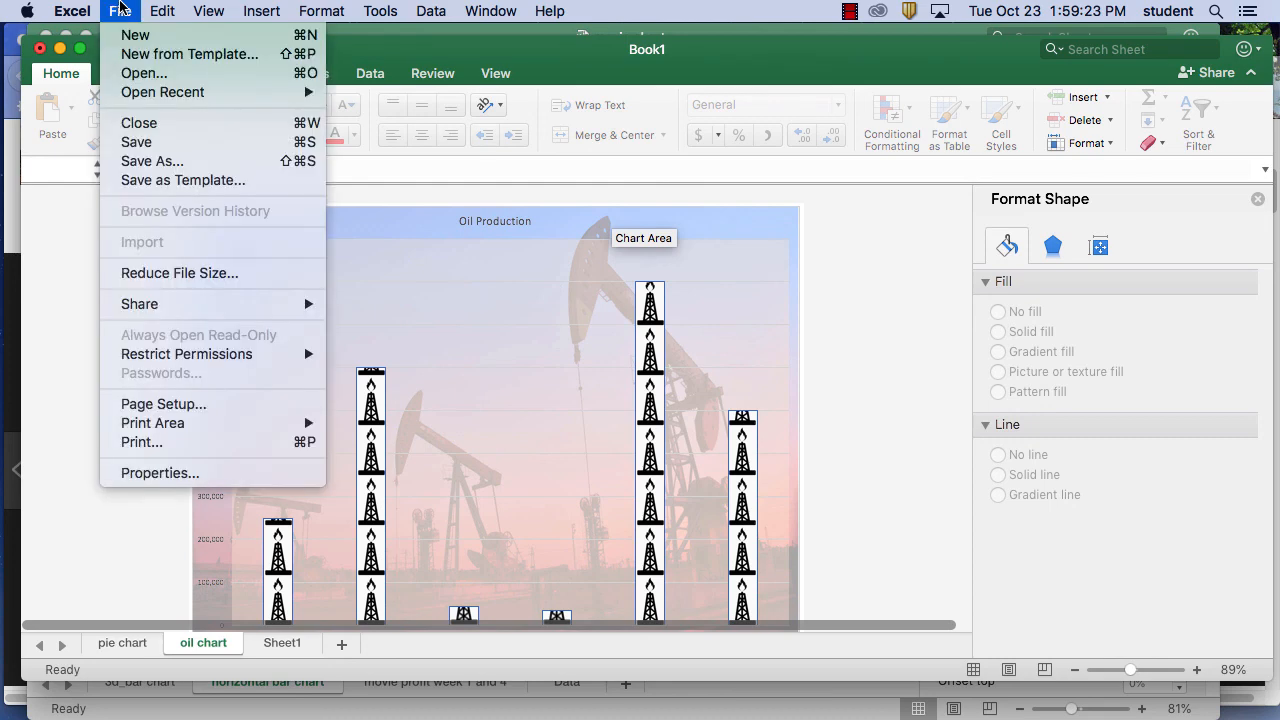
left_click(152, 161)
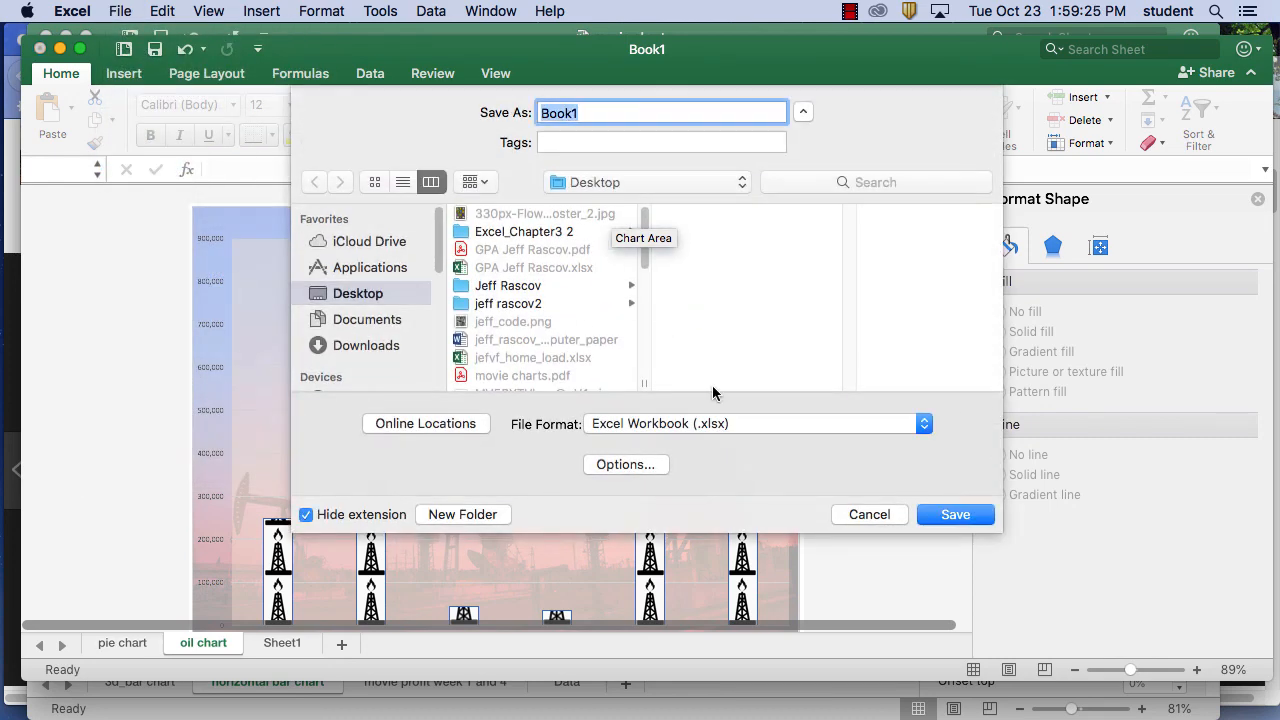
left_click(745, 425)
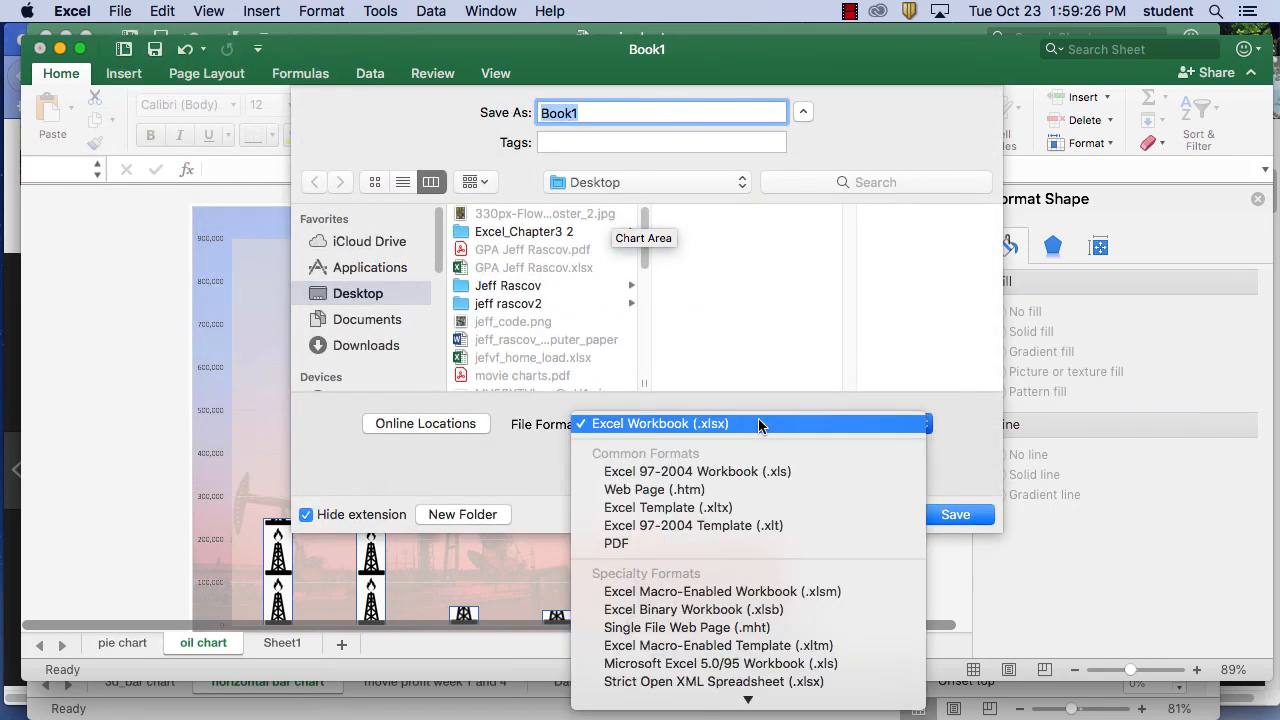
left_click(696, 545)
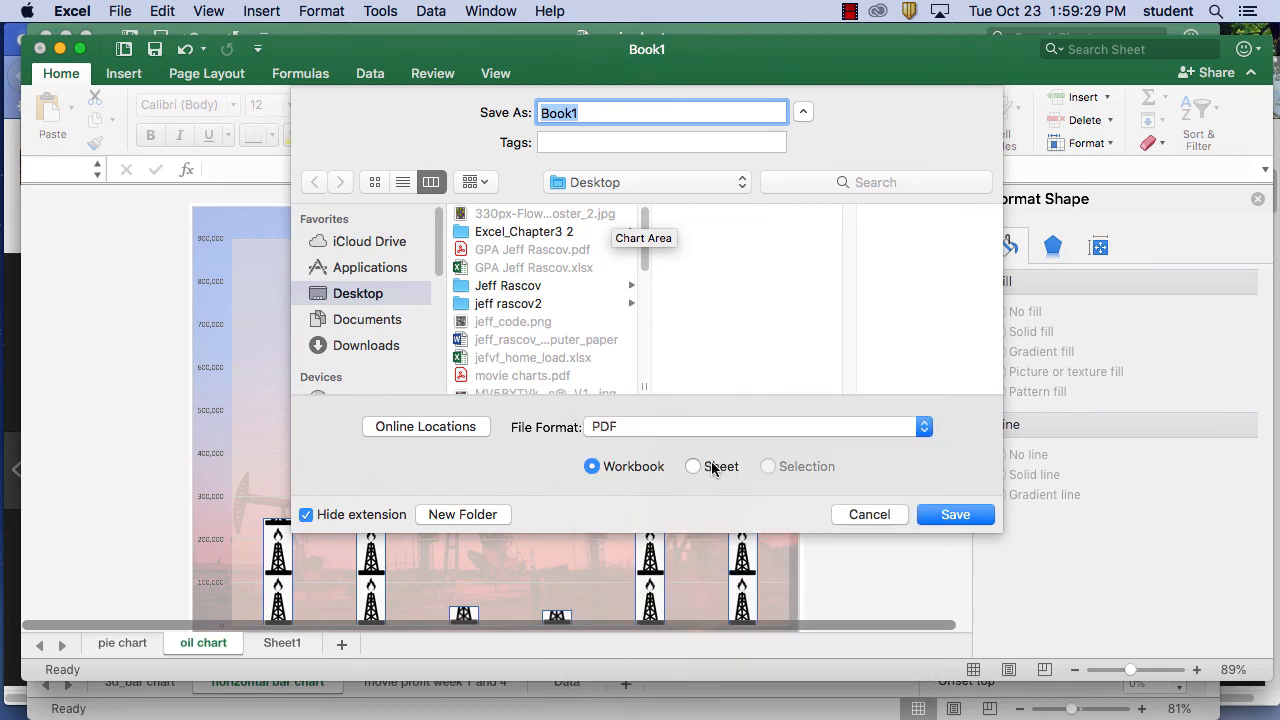
left_click(695, 468)
type("oil")
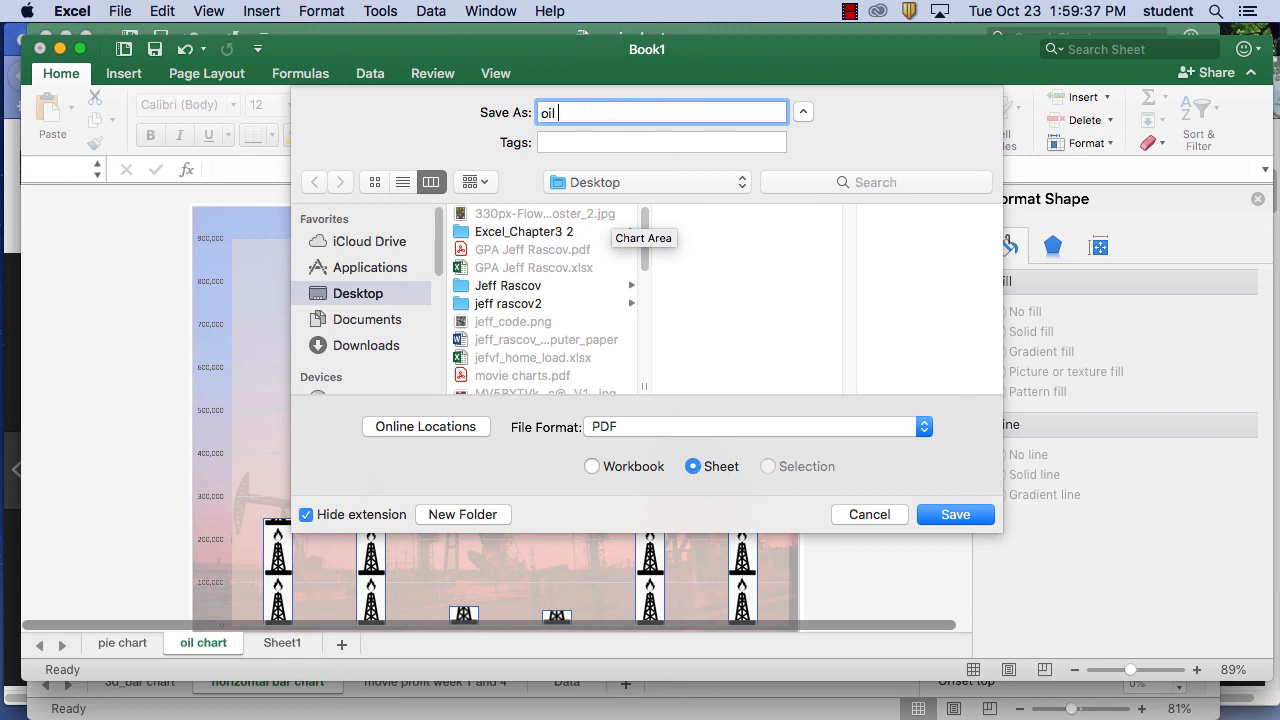
type(" chart")
left_click(958, 515)
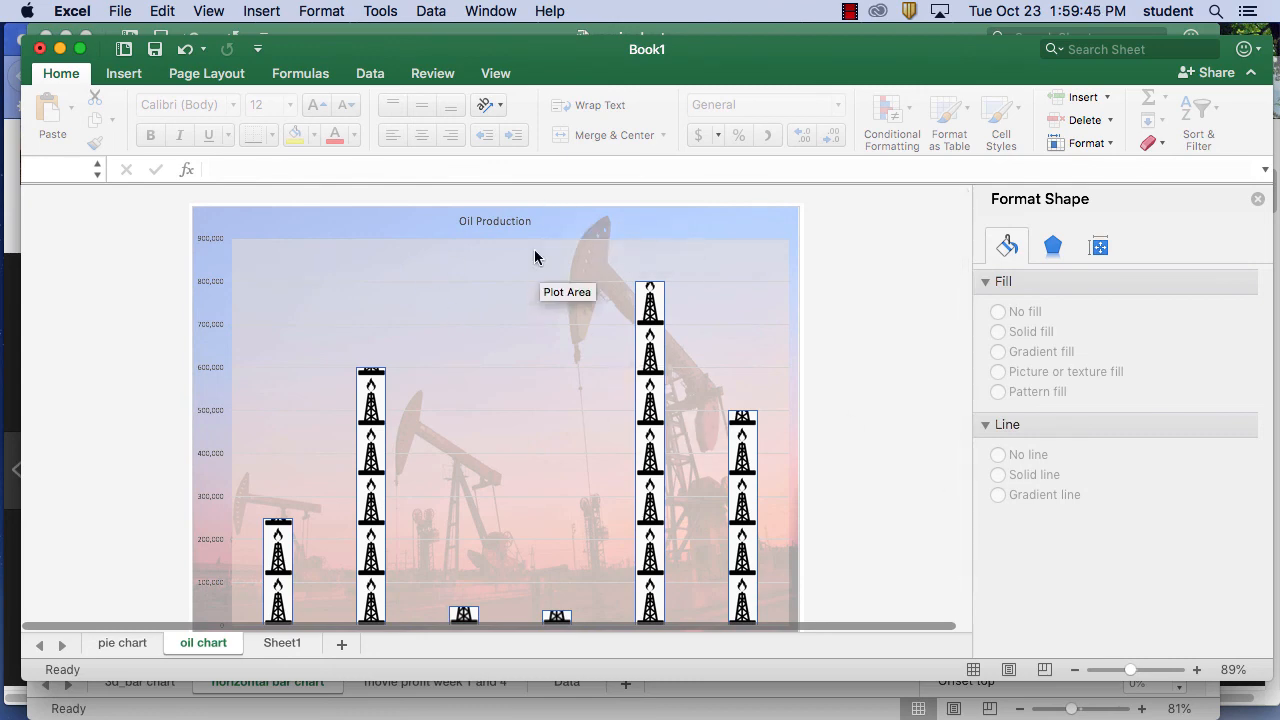
Step: Hide Excel and Firefox to get to the desktop
left_click(72, 11)
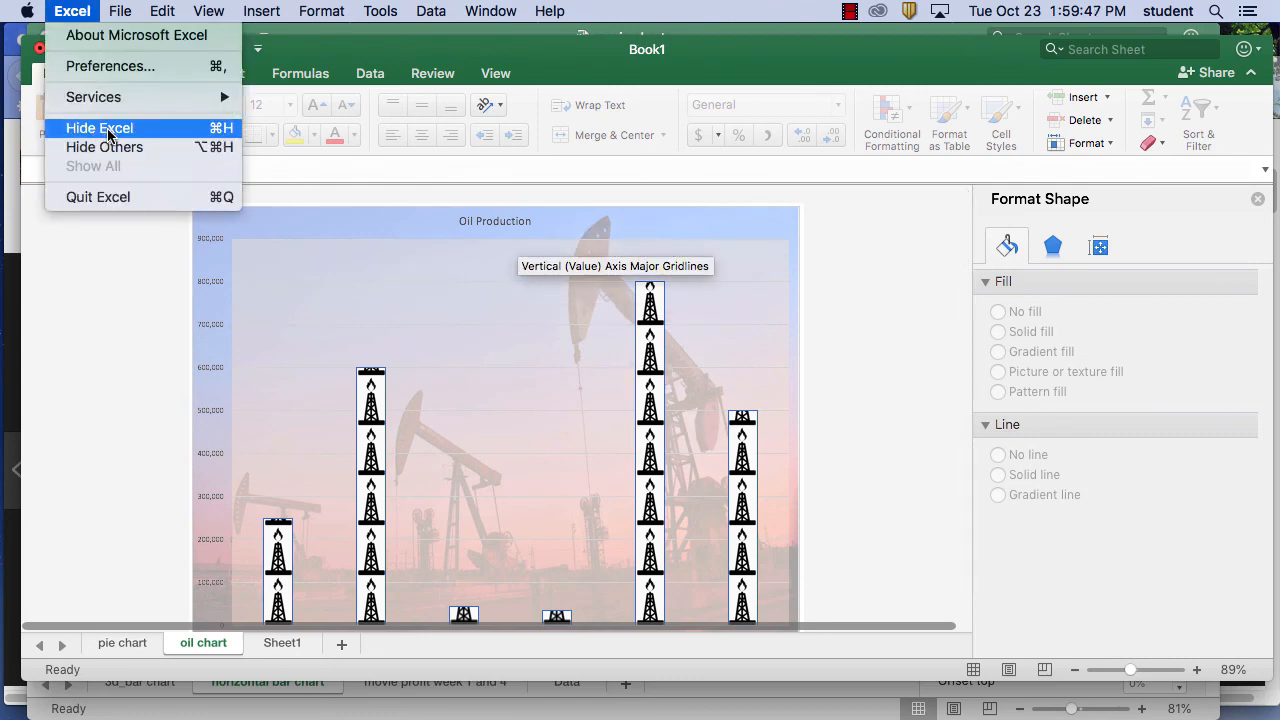
left_click(108, 130)
left_click(80, 11)
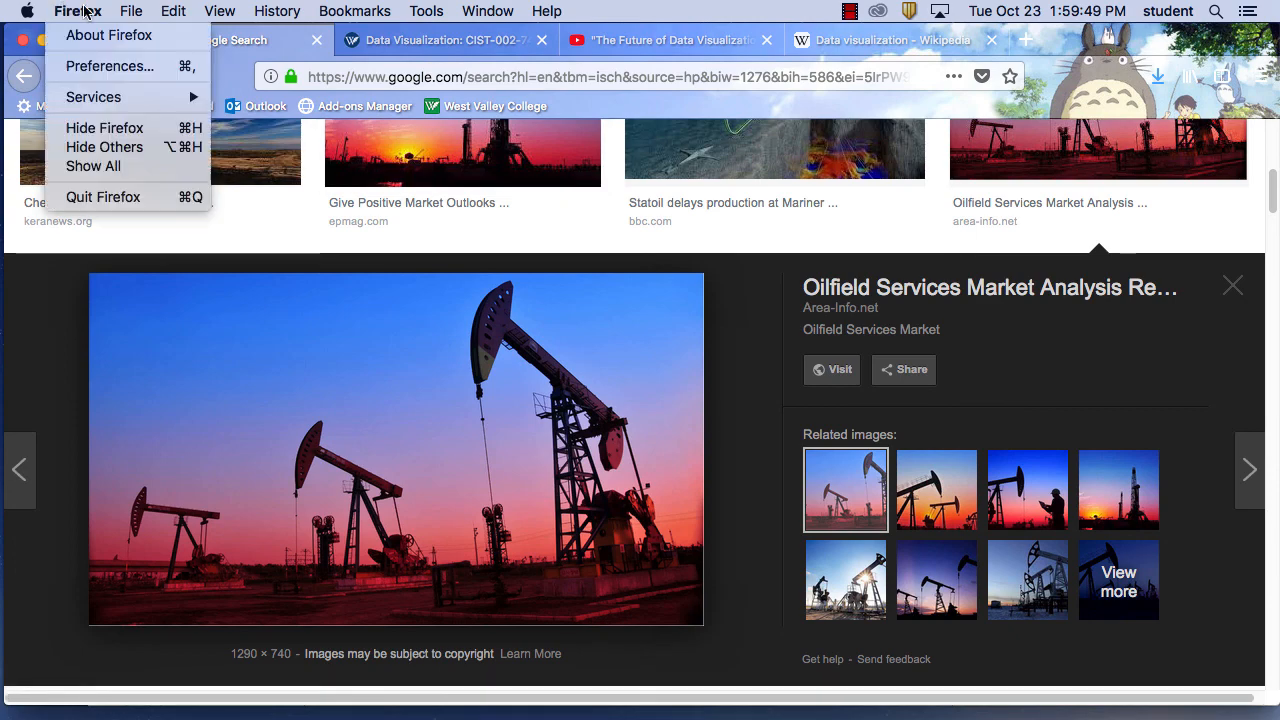
left_click(84, 11)
left_click(80, 11)
left_click(104, 128)
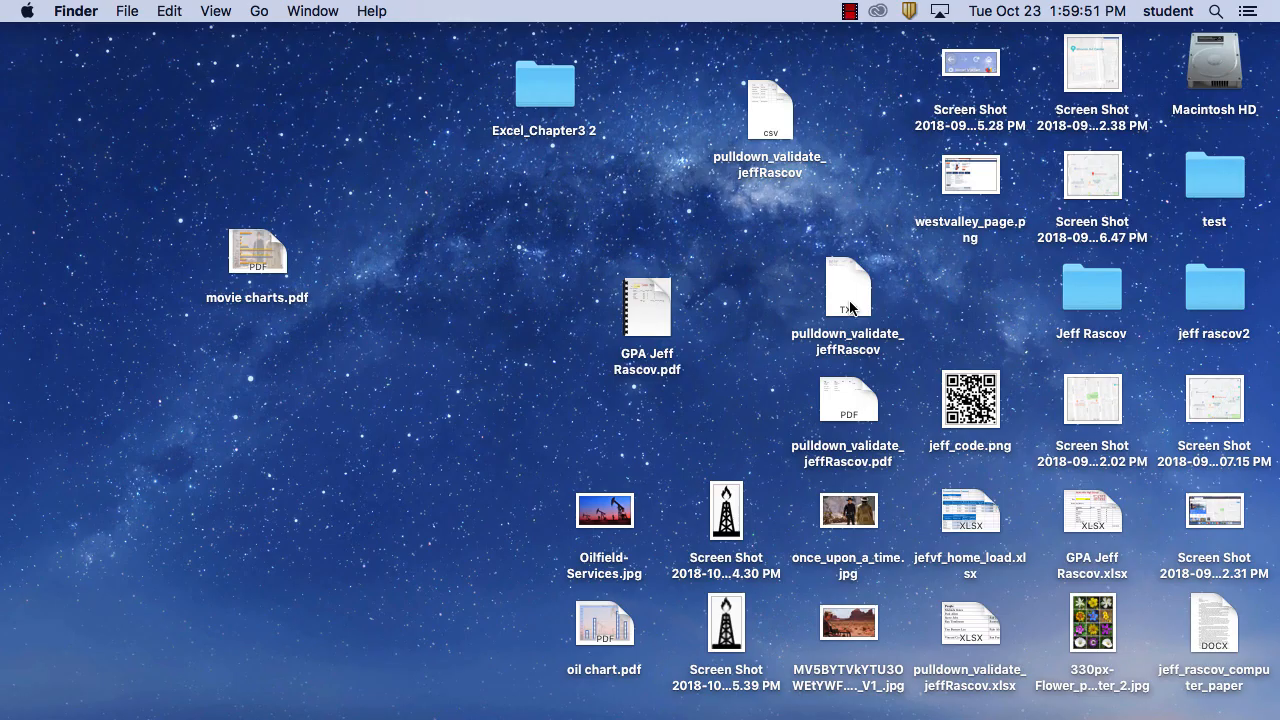
Step: Move oil chart.pdf to the empty desktop area beside movie charts.pdf, and view it in Acrobat Pro DC before quitting Acrobat
left_click_drag(604, 618, 445, 286)
double_click(455, 288)
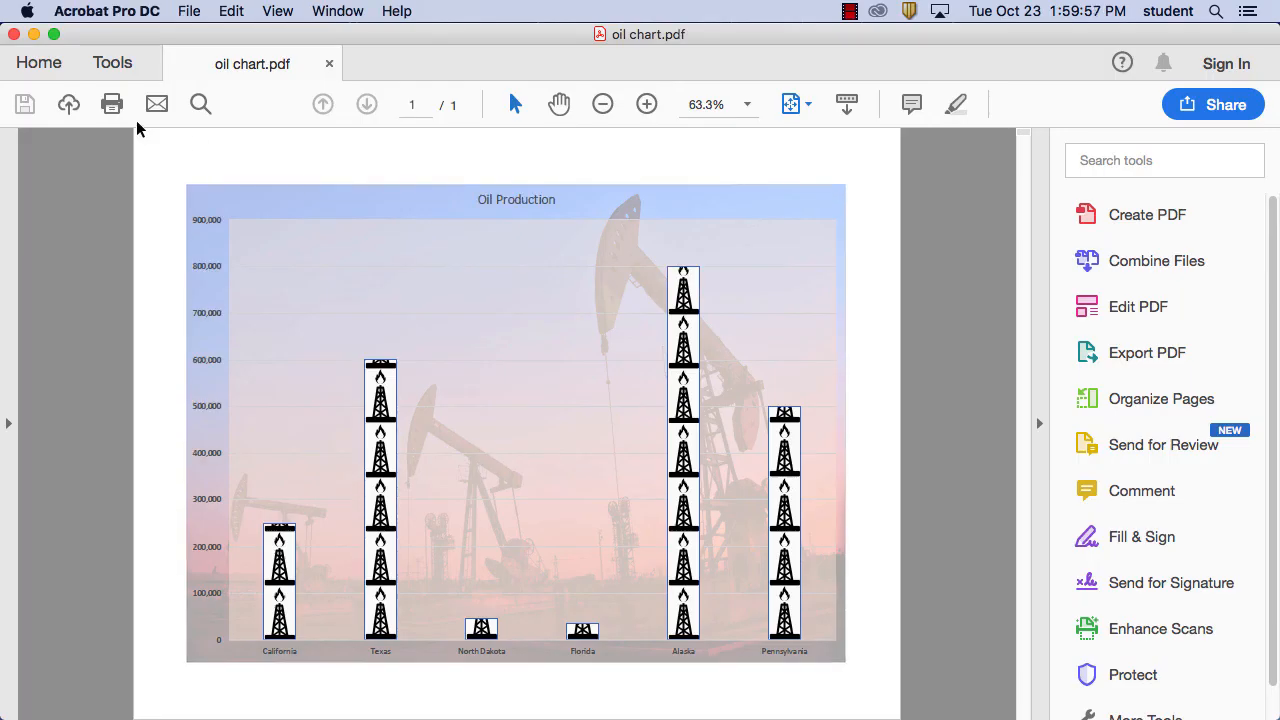
left_click(106, 11)
left_click(110, 213)
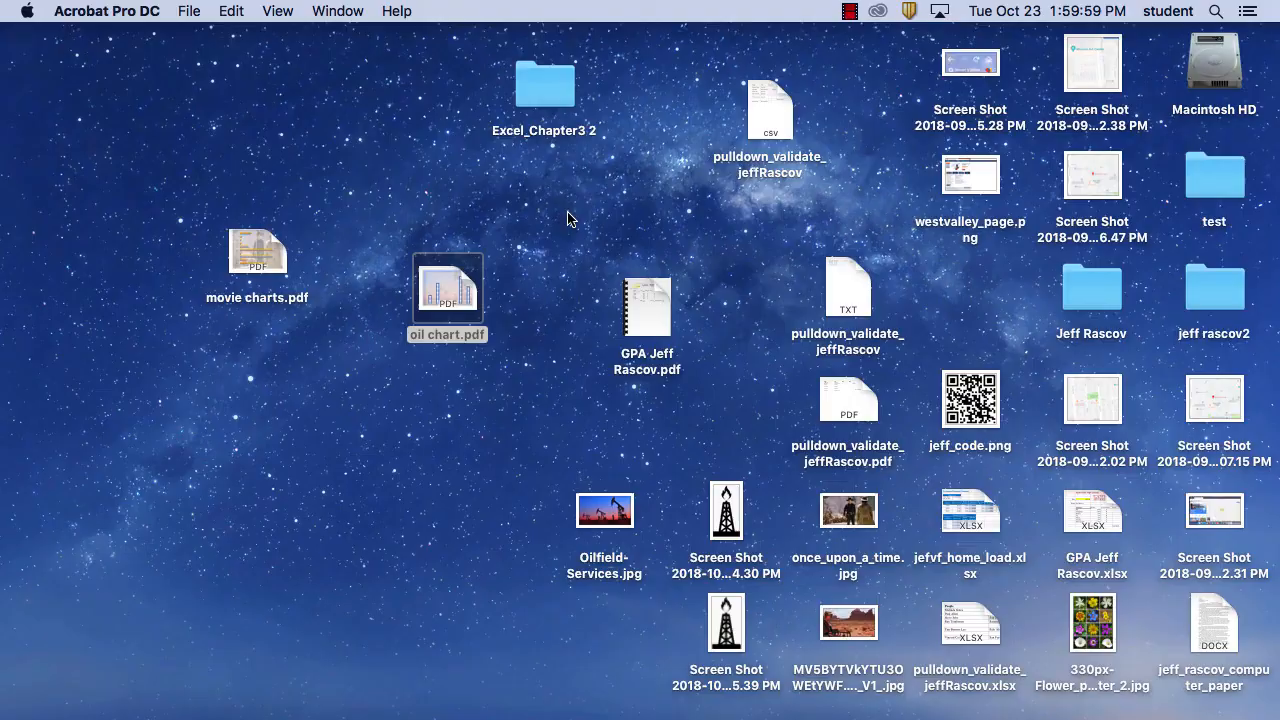
left_click(620, 235)
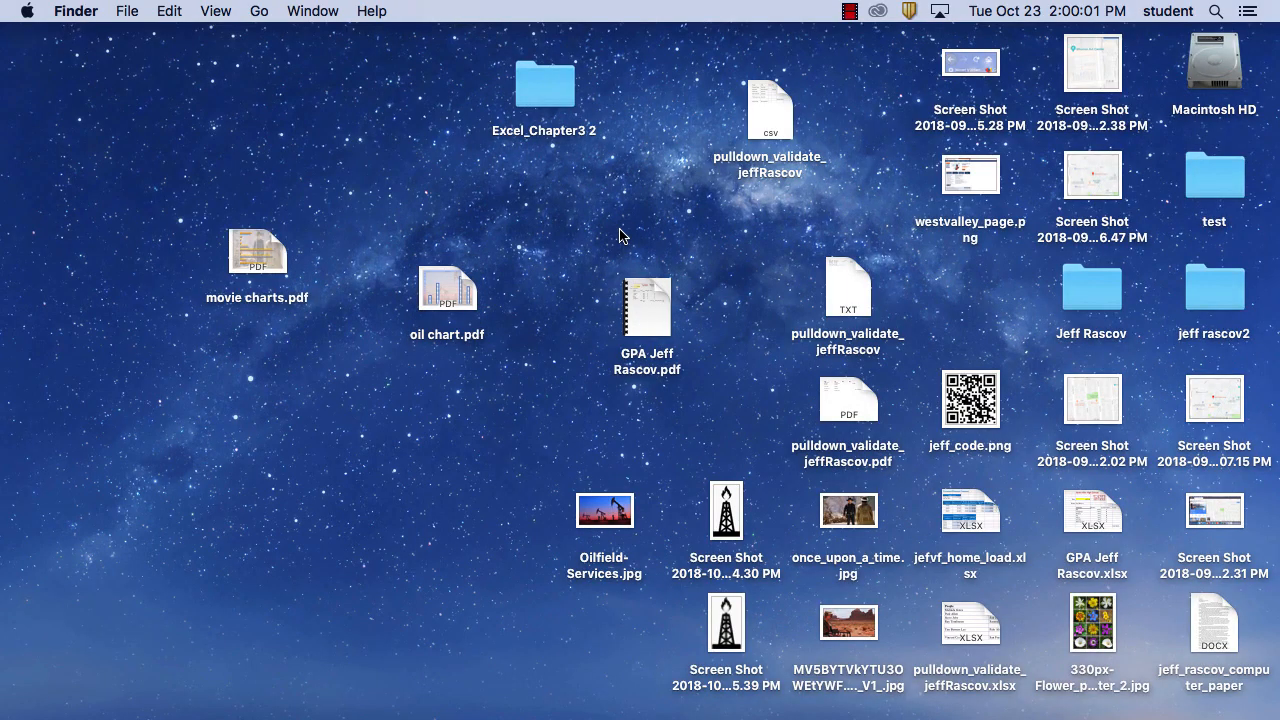
Step: Open movie charts.pdf from the desktop in Acrobat Pro DC to view the Gross Film Profit chart, and quit Acrobat
left_click(254, 250)
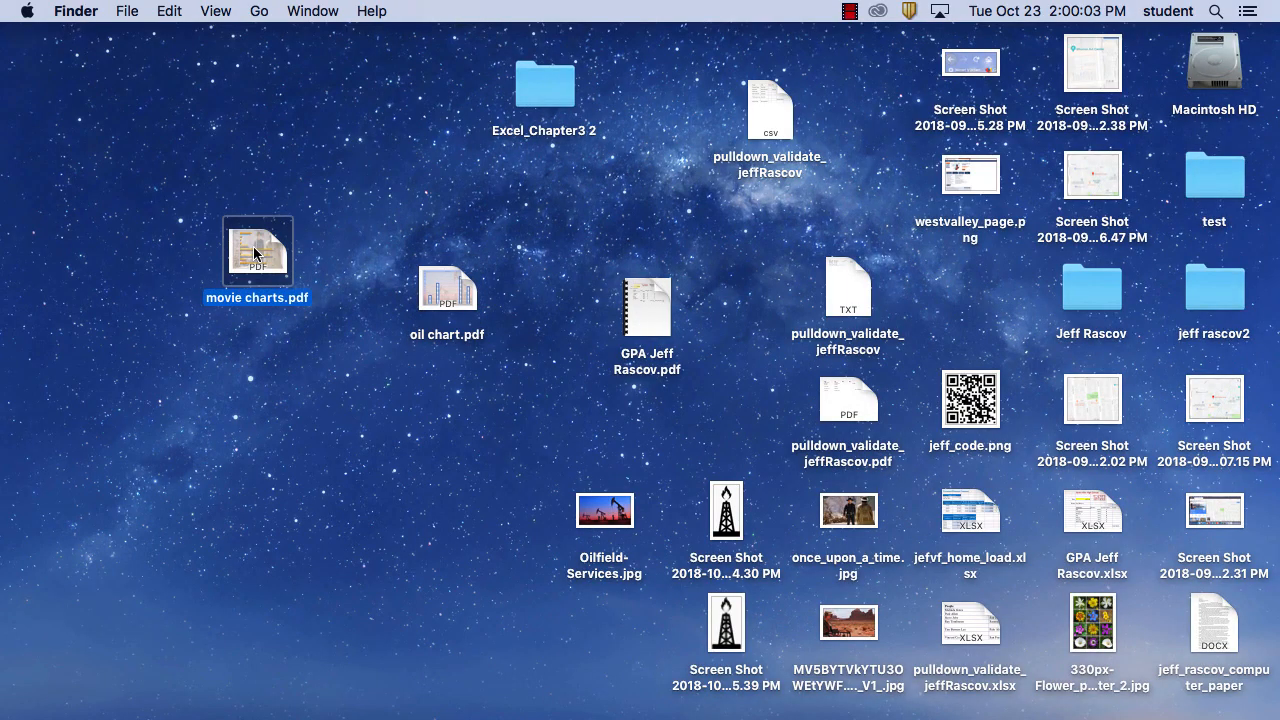
double_click(254, 250)
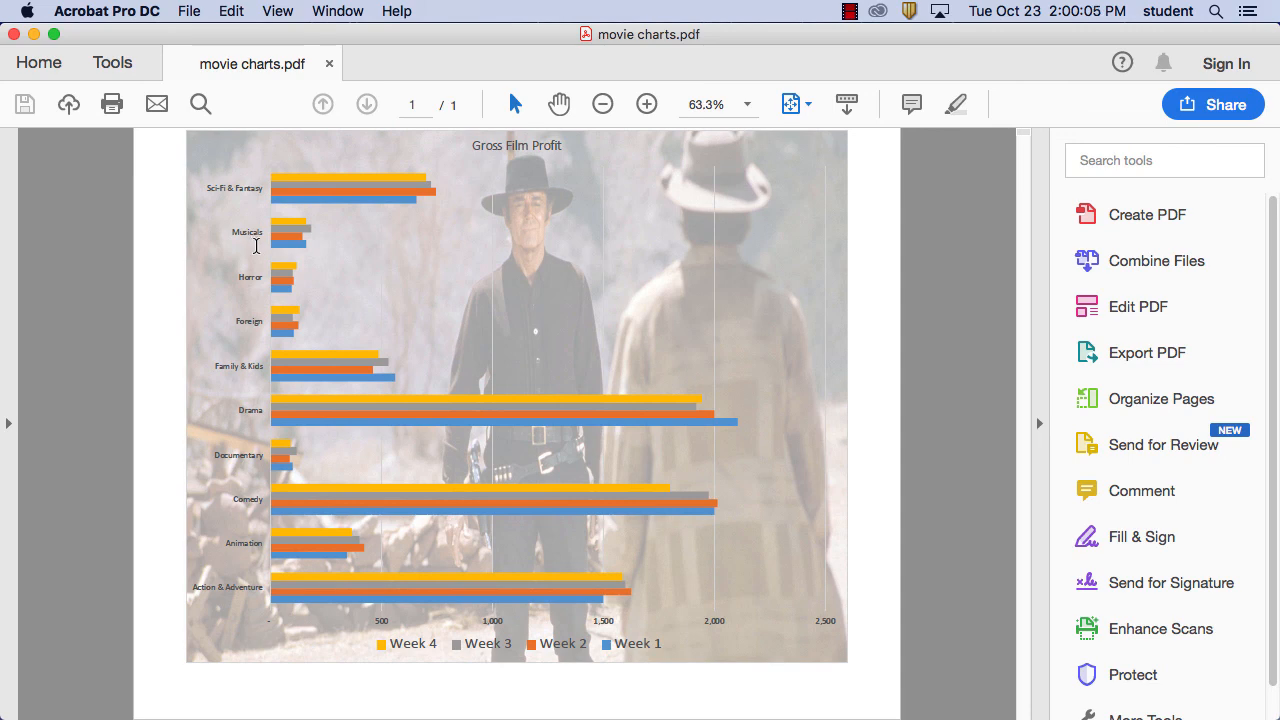
left_click(84, 10)
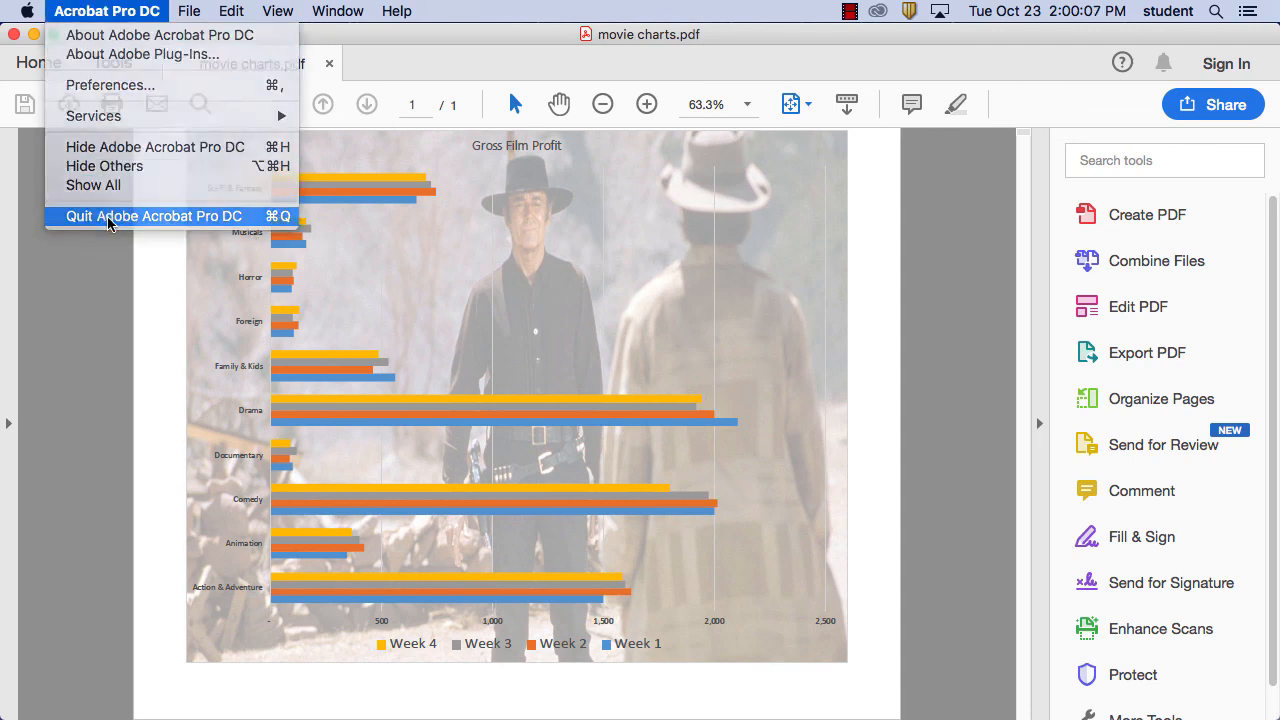
left_click(108, 216)
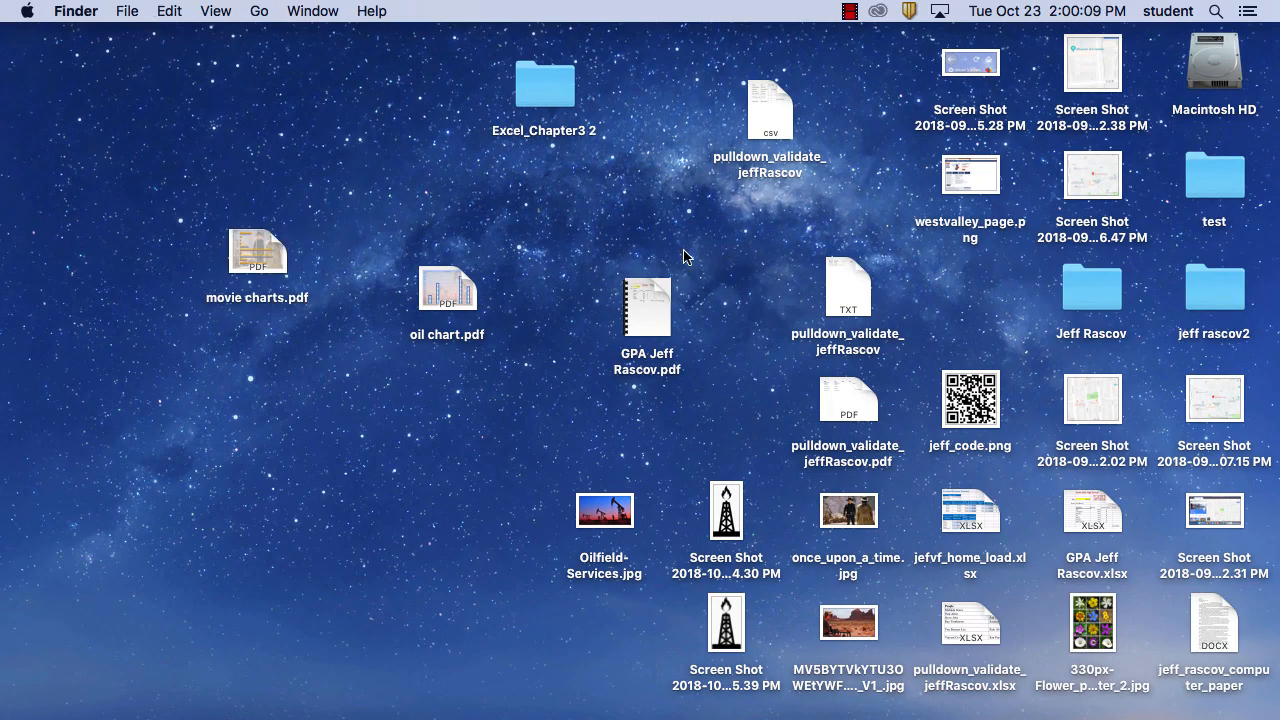